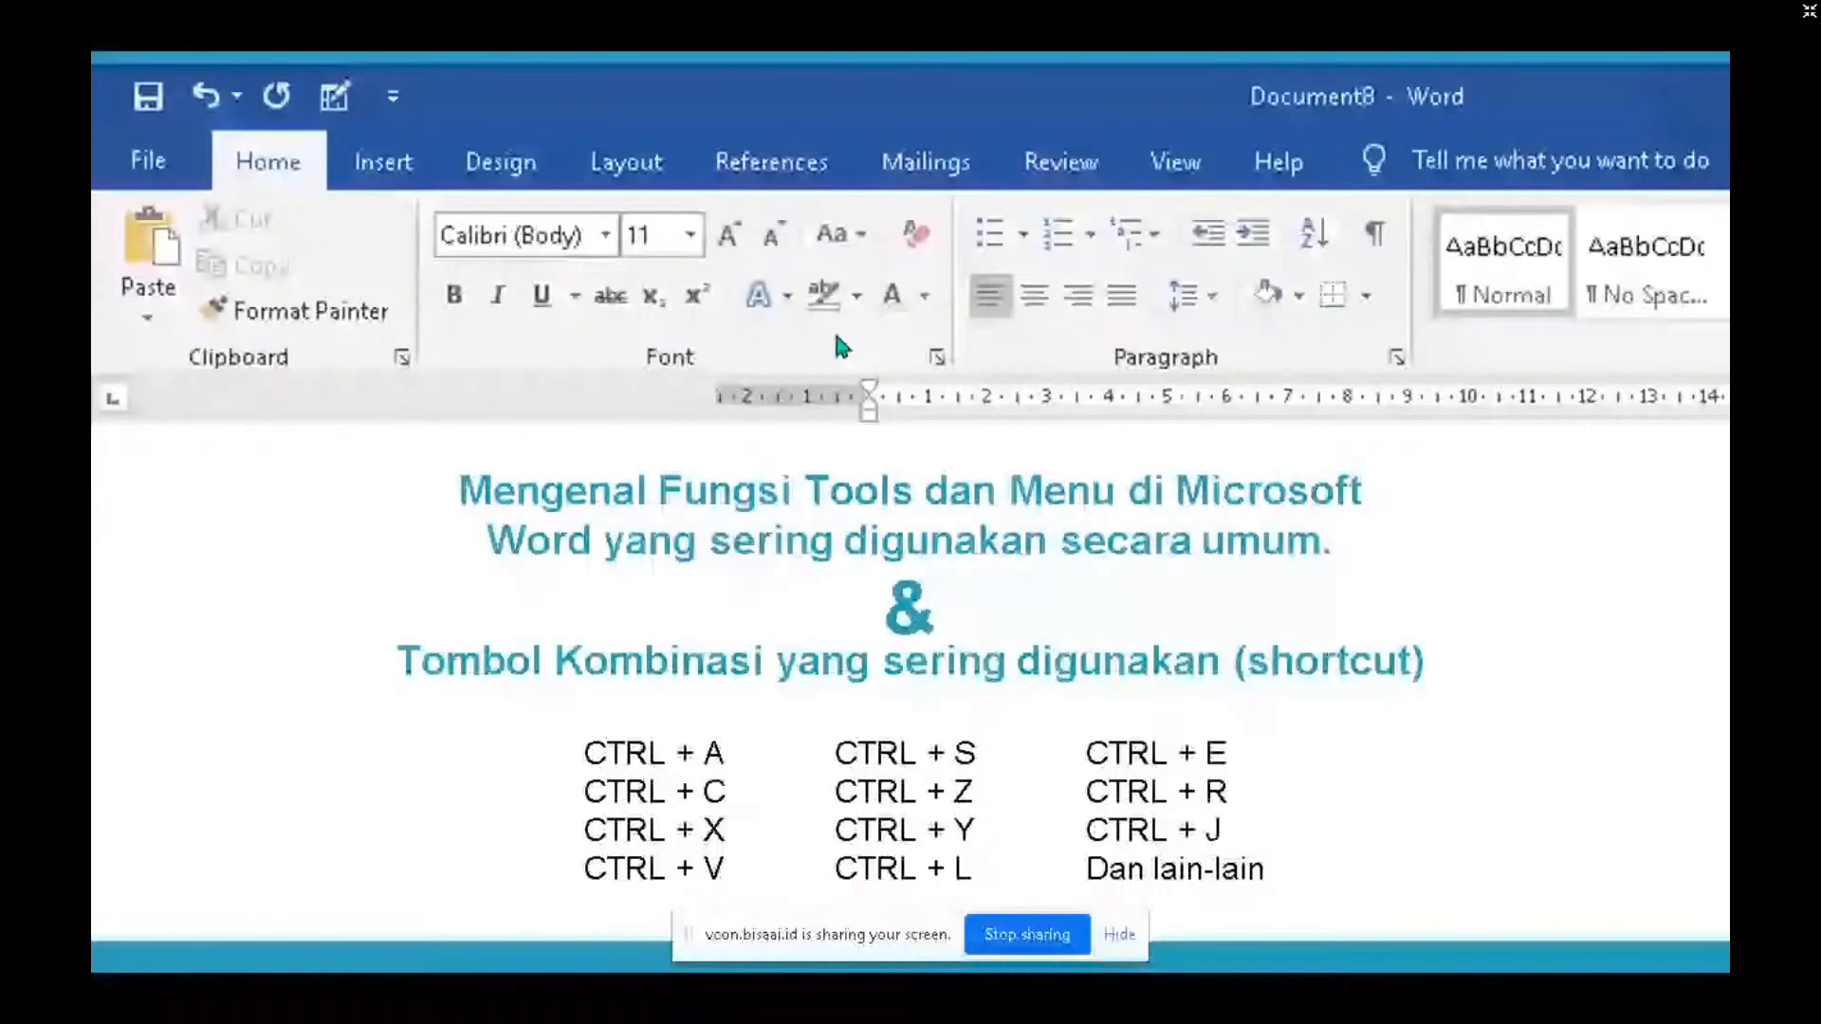
# - End the slide show and switch to Microsoft Word by launching it
pyautogui.press('Escape')
pyautogui.click(375, 1011)
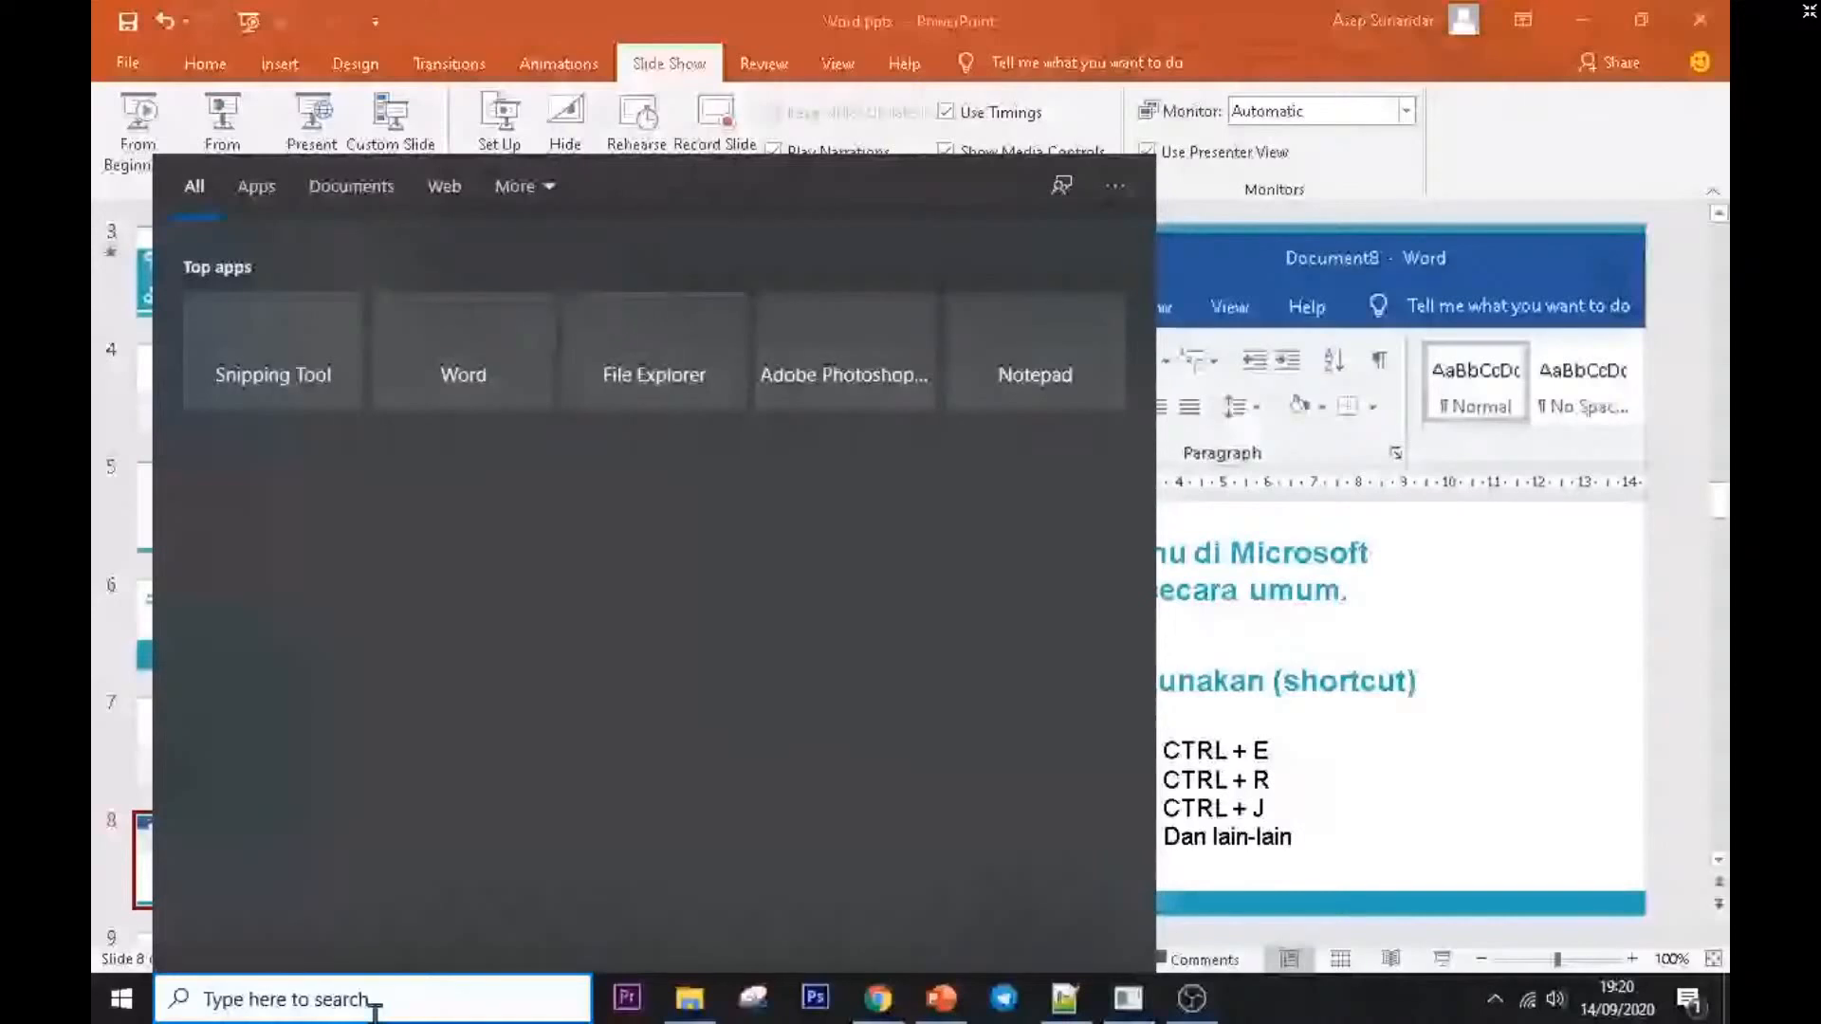
pyautogui.click(463, 351)
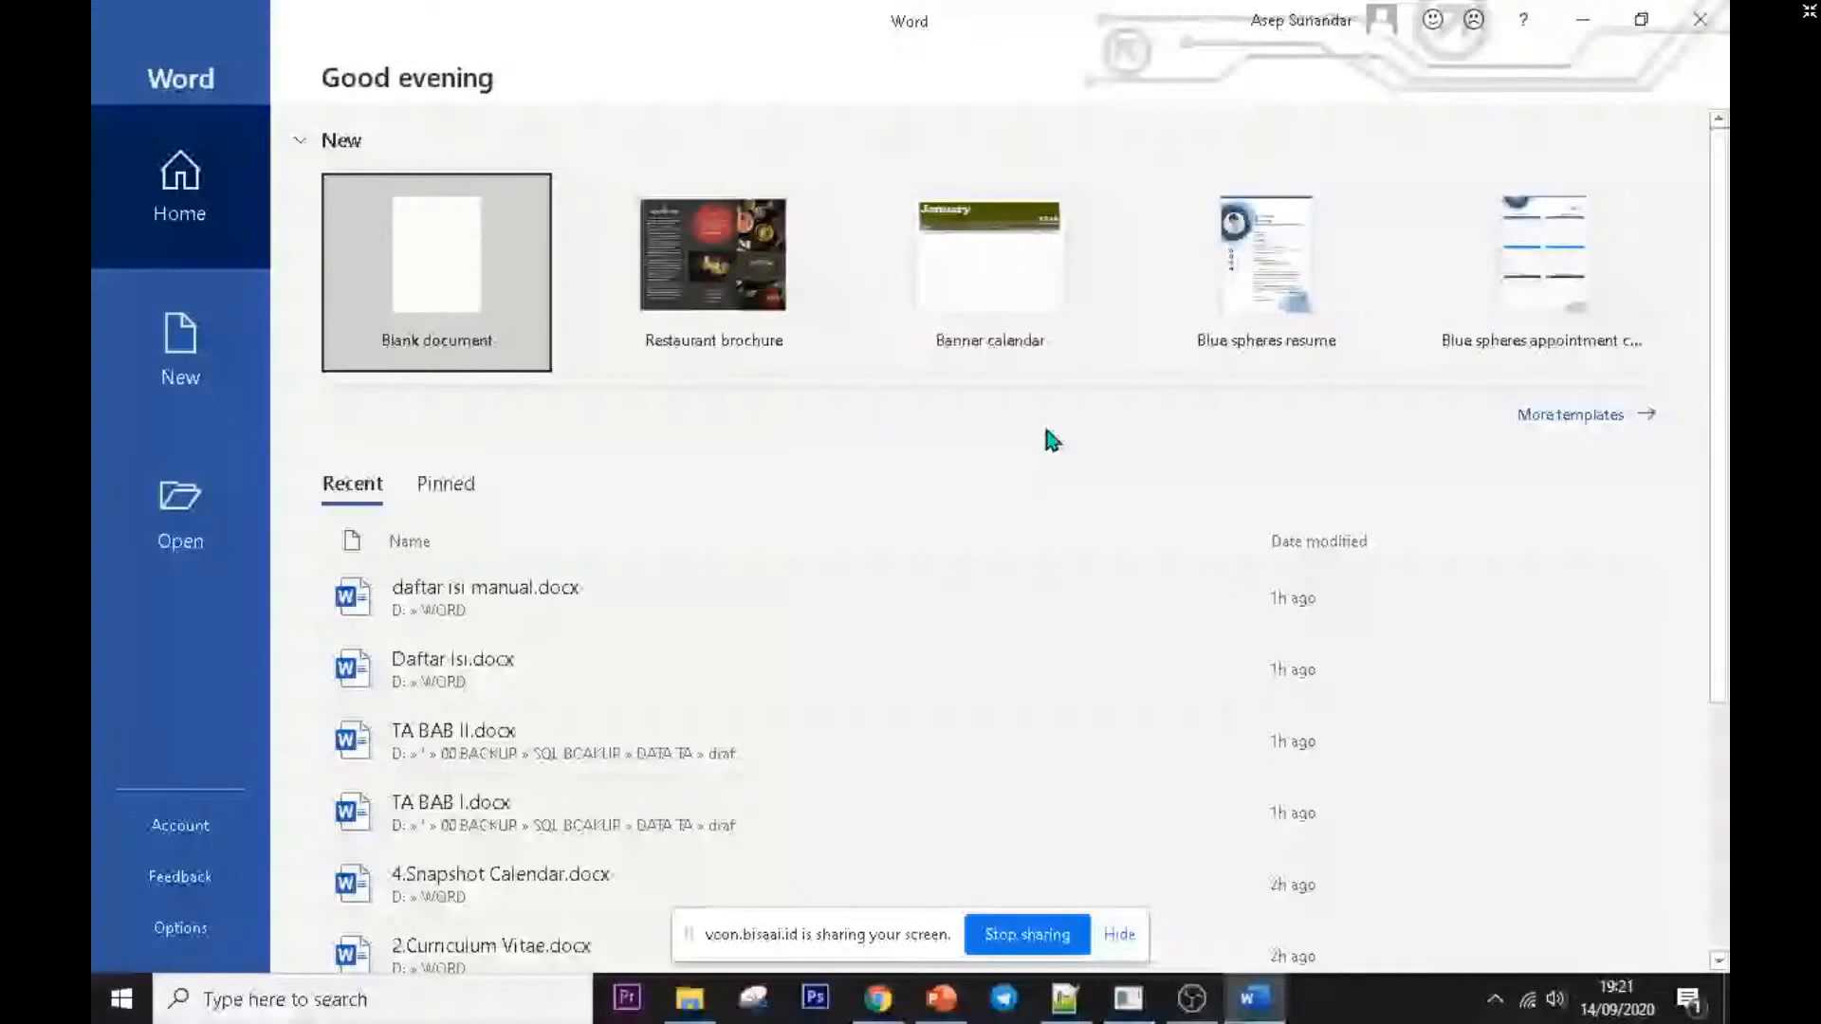
# - Look through the blank document, template and recent file choices on the start screen
pyautogui.scroll(-3, 853, 650)
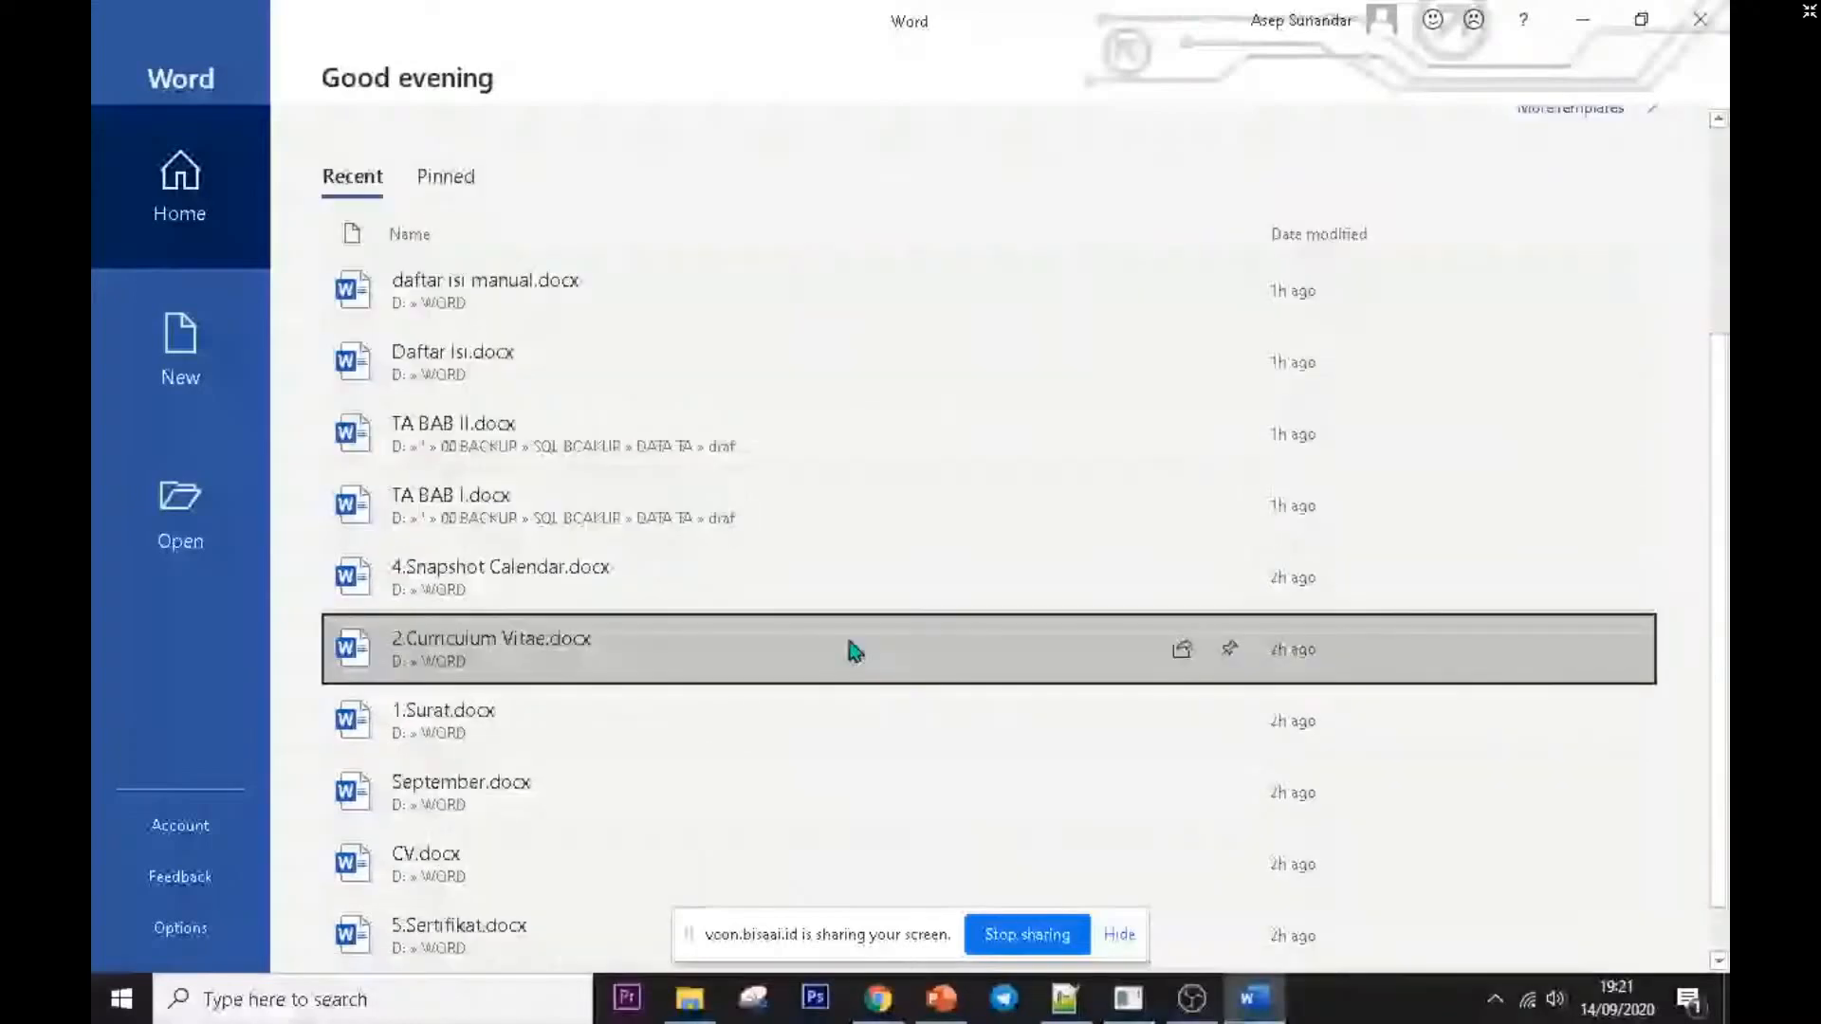
pyautogui.scroll(3, 854, 650)
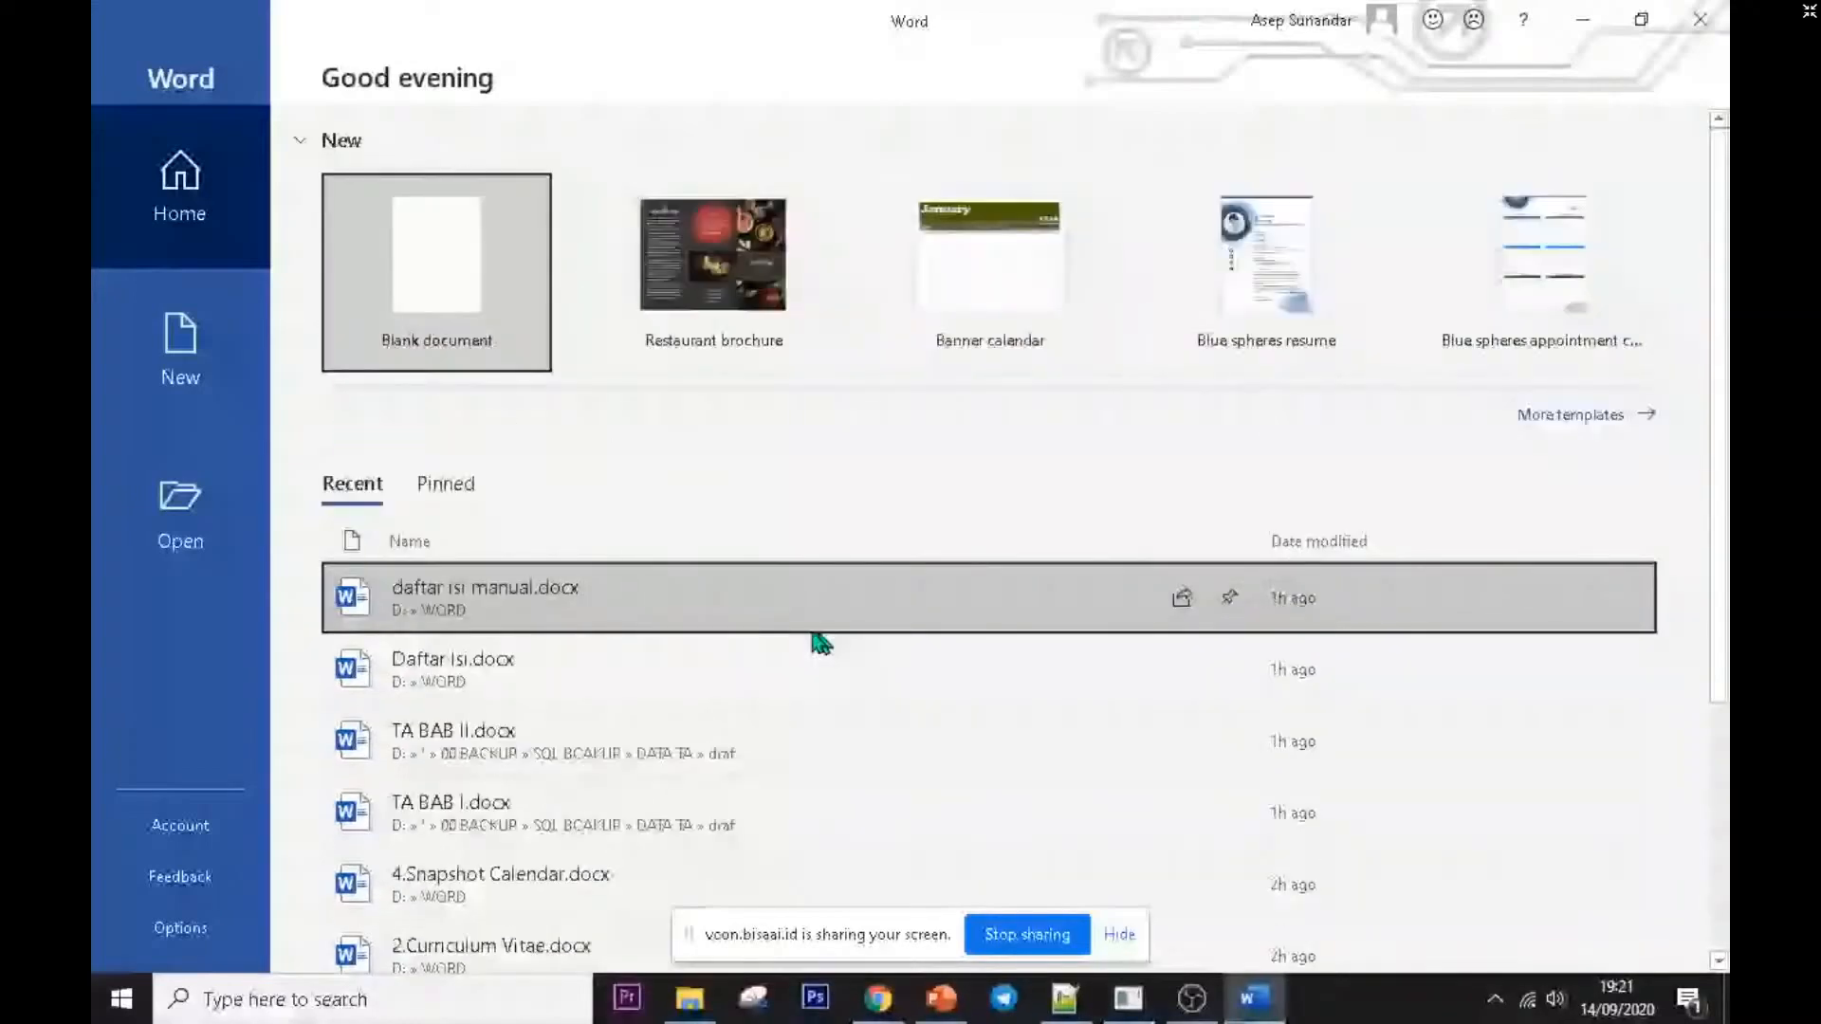
pyautogui.scroll(-3, 797, 719)
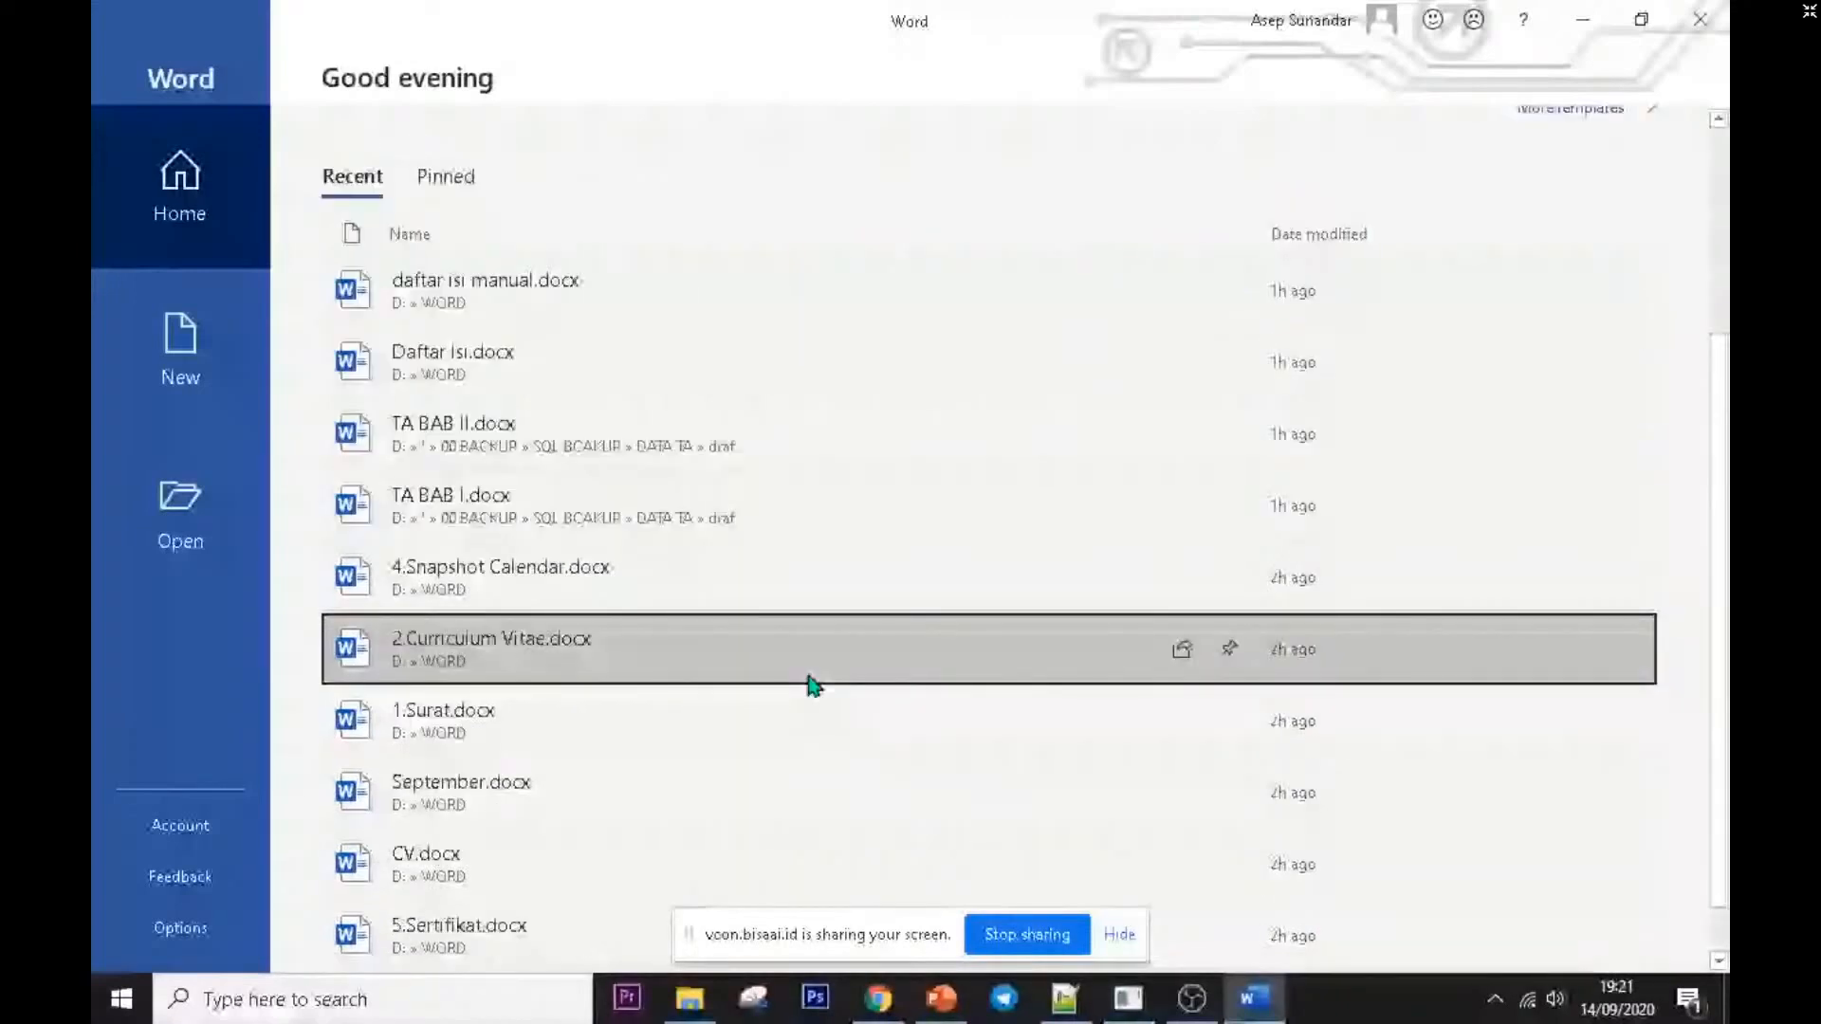
pyautogui.scroll(-1, 812, 685)
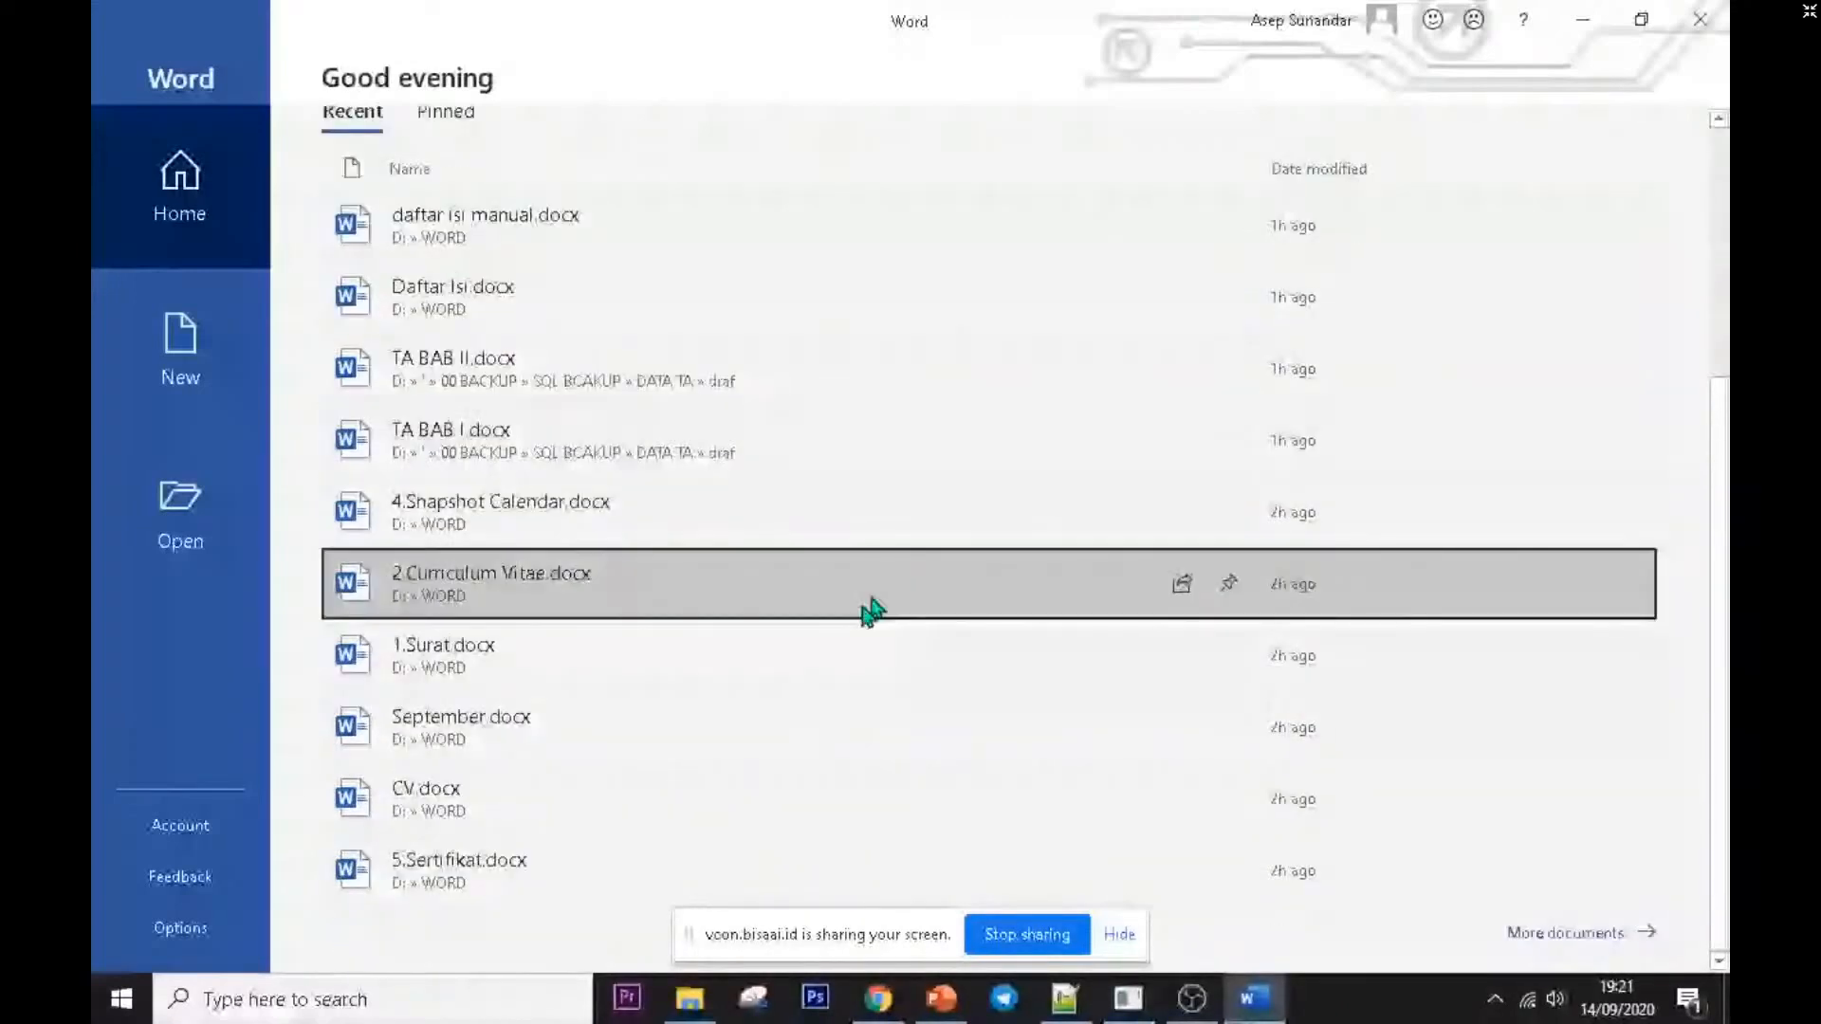
pyautogui.scroll(5, 870, 612)
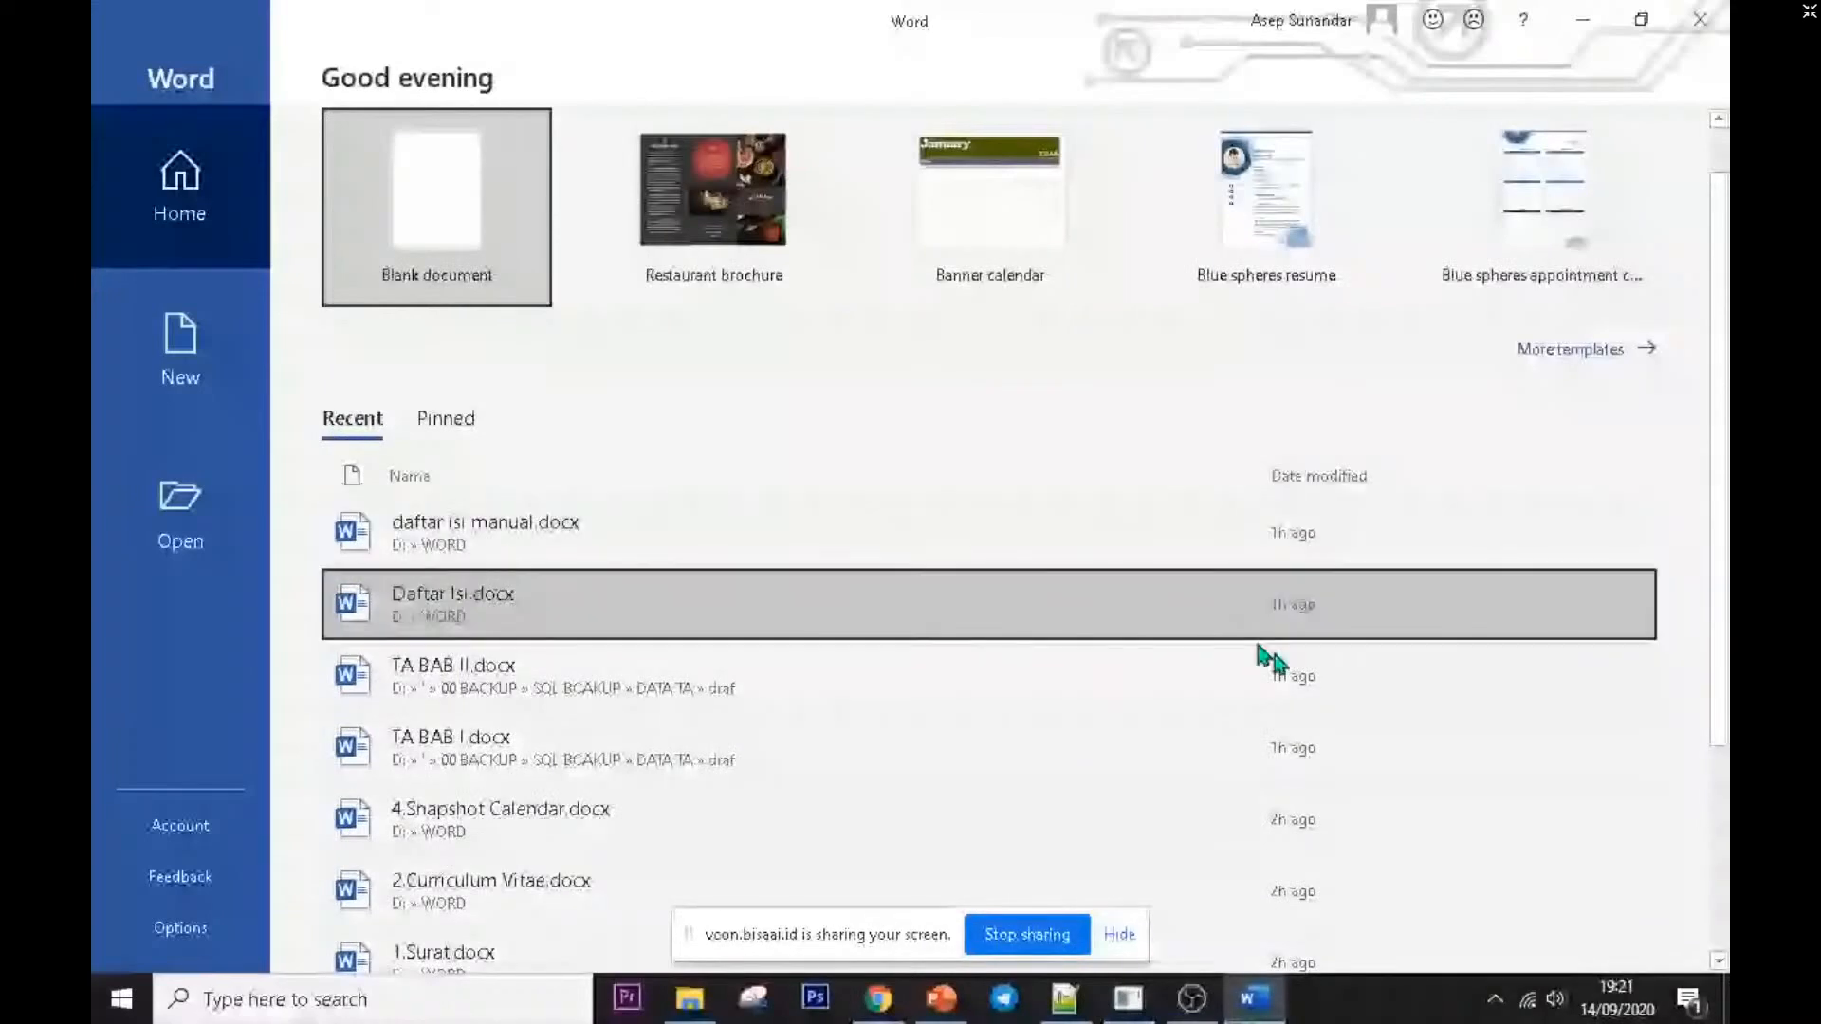
pyautogui.scroll(-3, 805, 640)
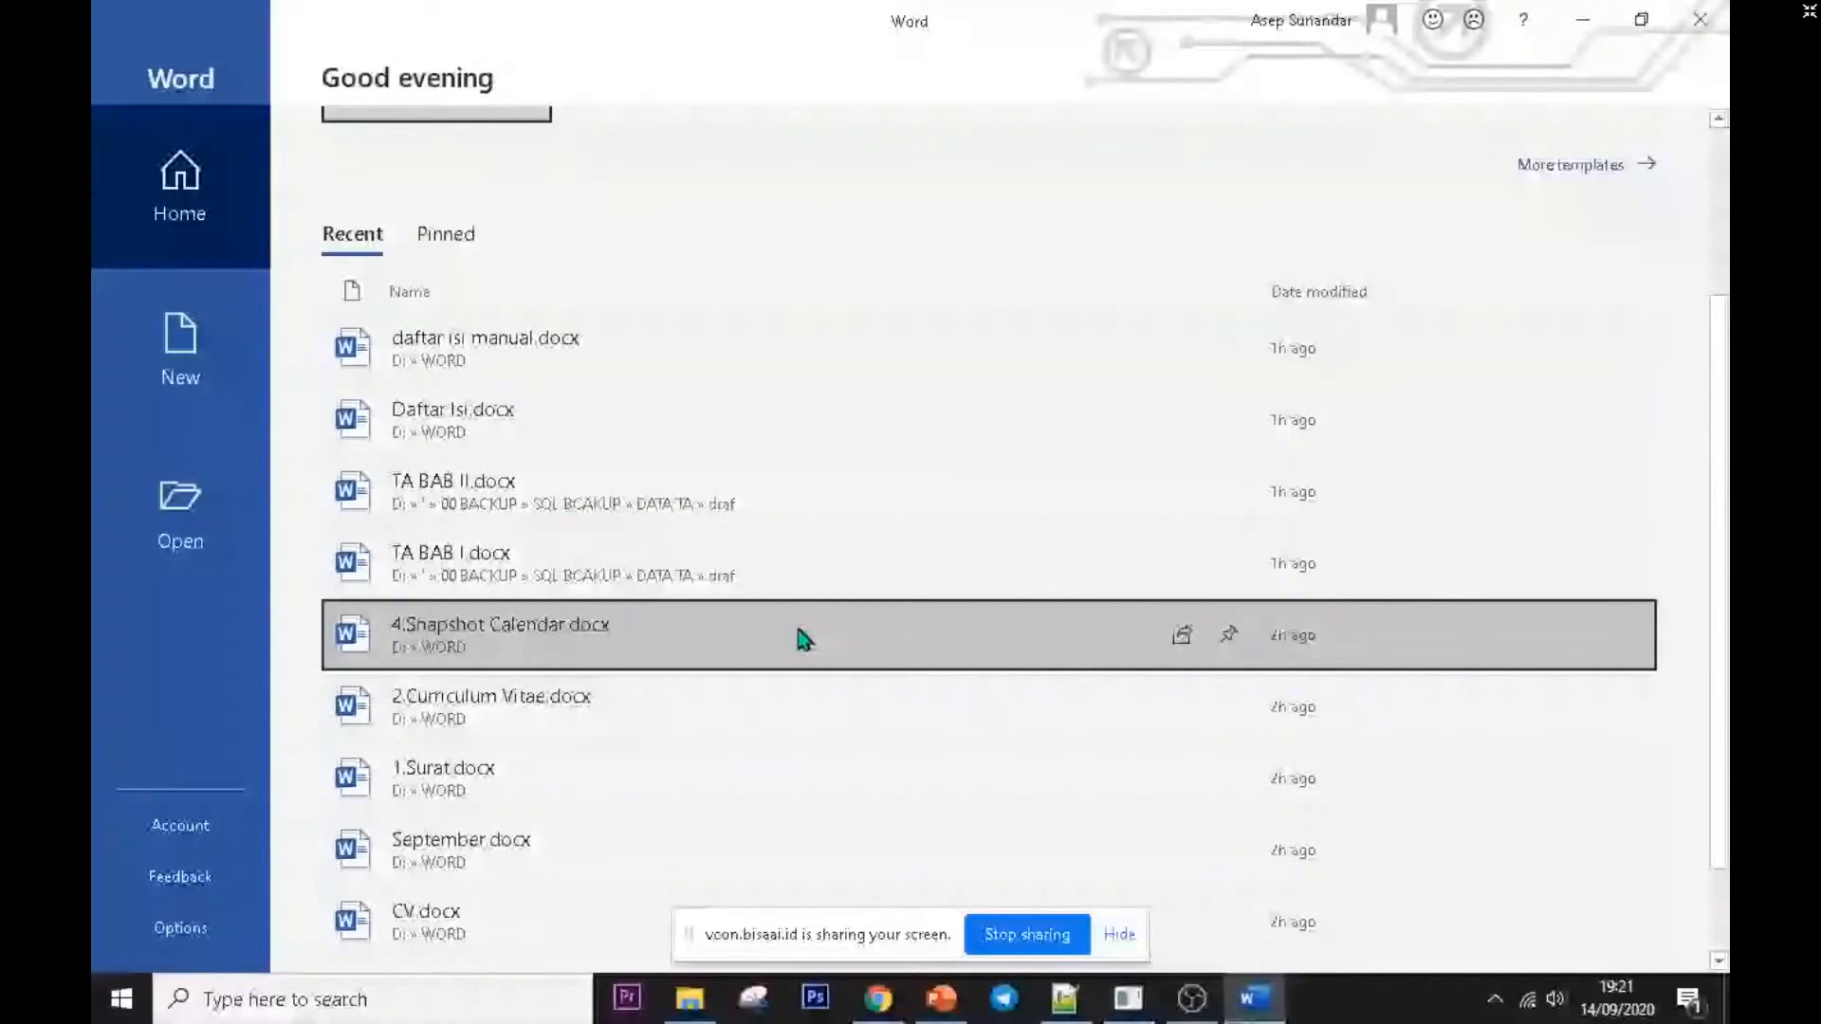
pyautogui.scroll(-2, 936, 775)
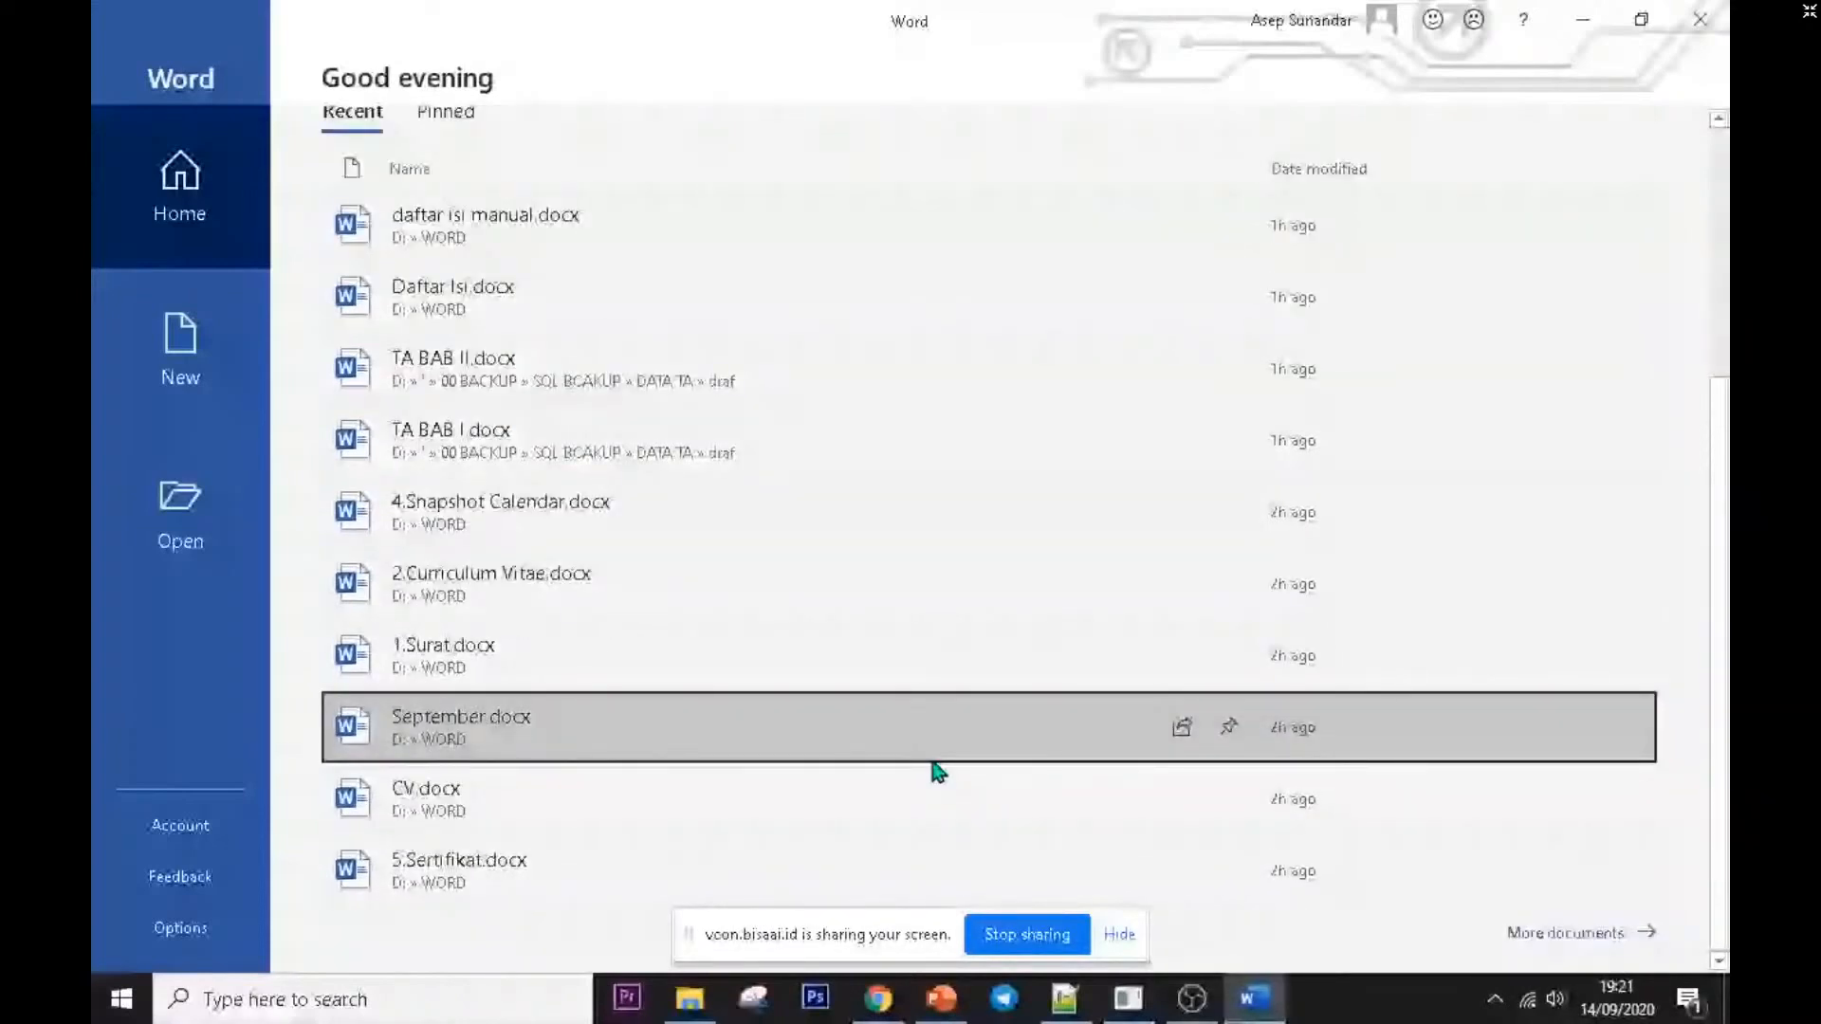
pyautogui.scroll(3, 937, 773)
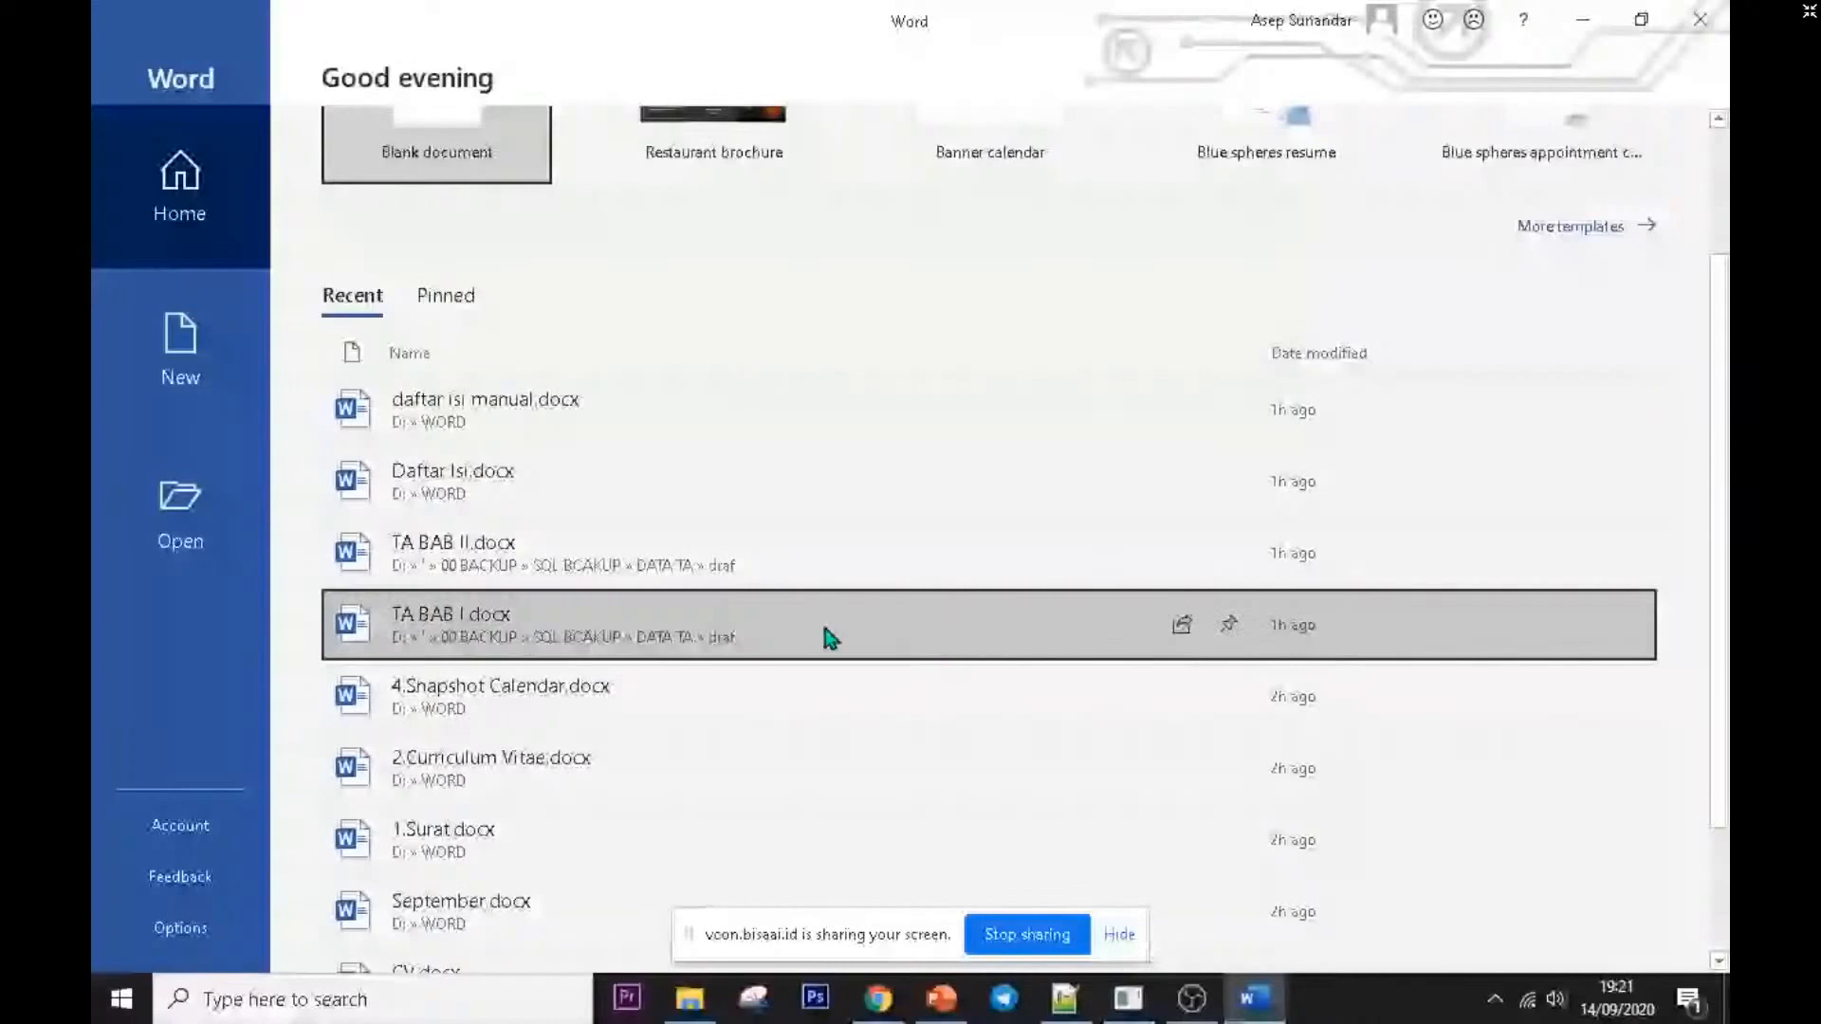
pyautogui.scroll(-2, 830, 638)
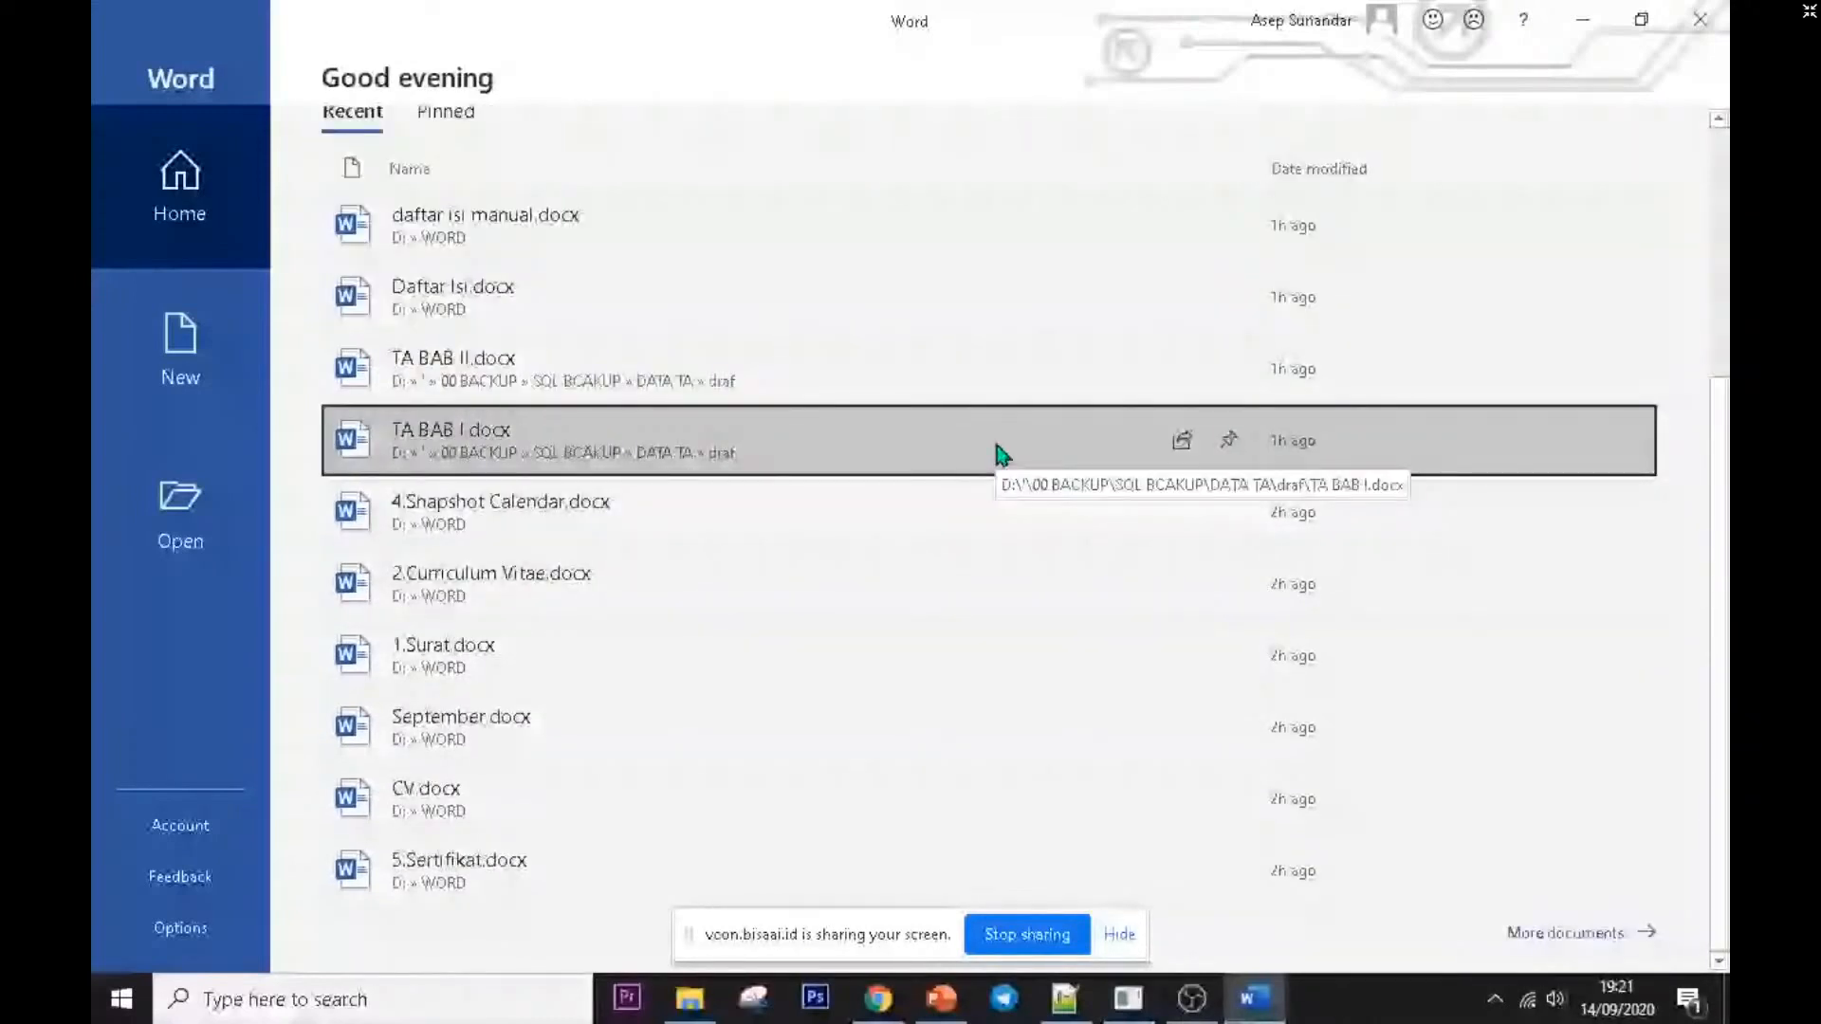
pyautogui.scroll(2, 1001, 453)
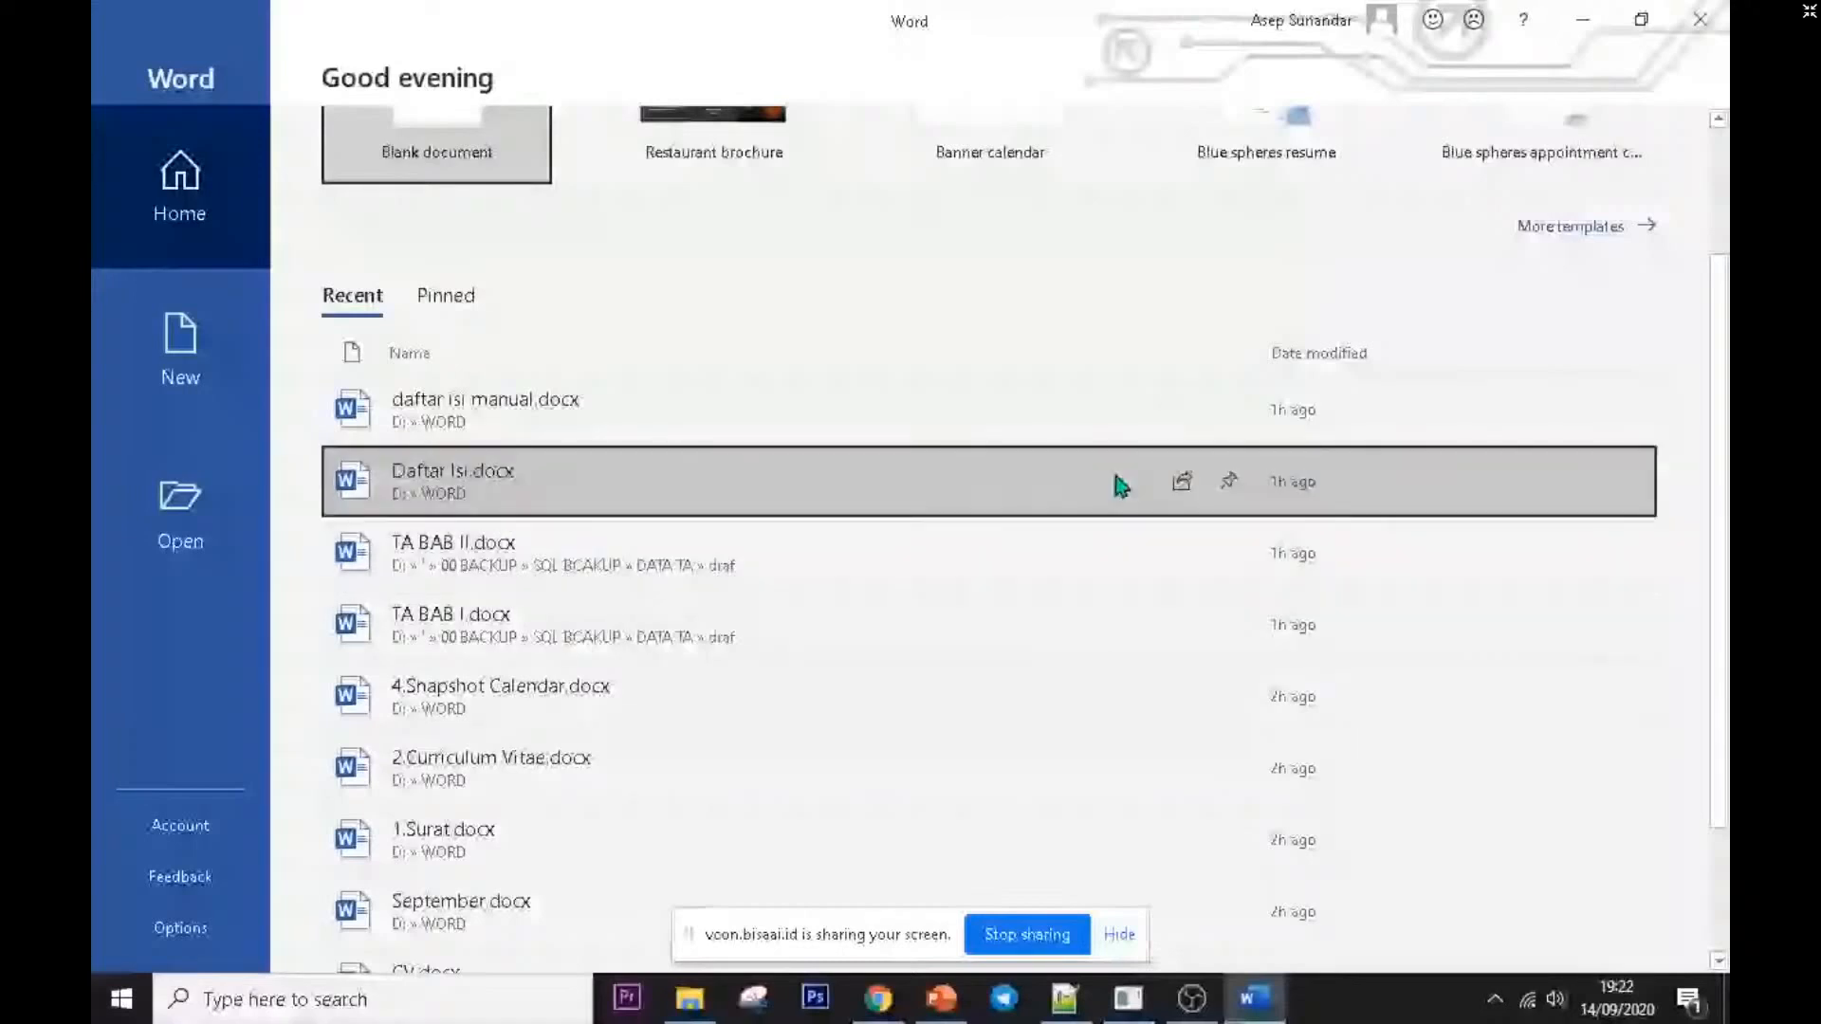
pyautogui.scroll(-1, 1119, 512)
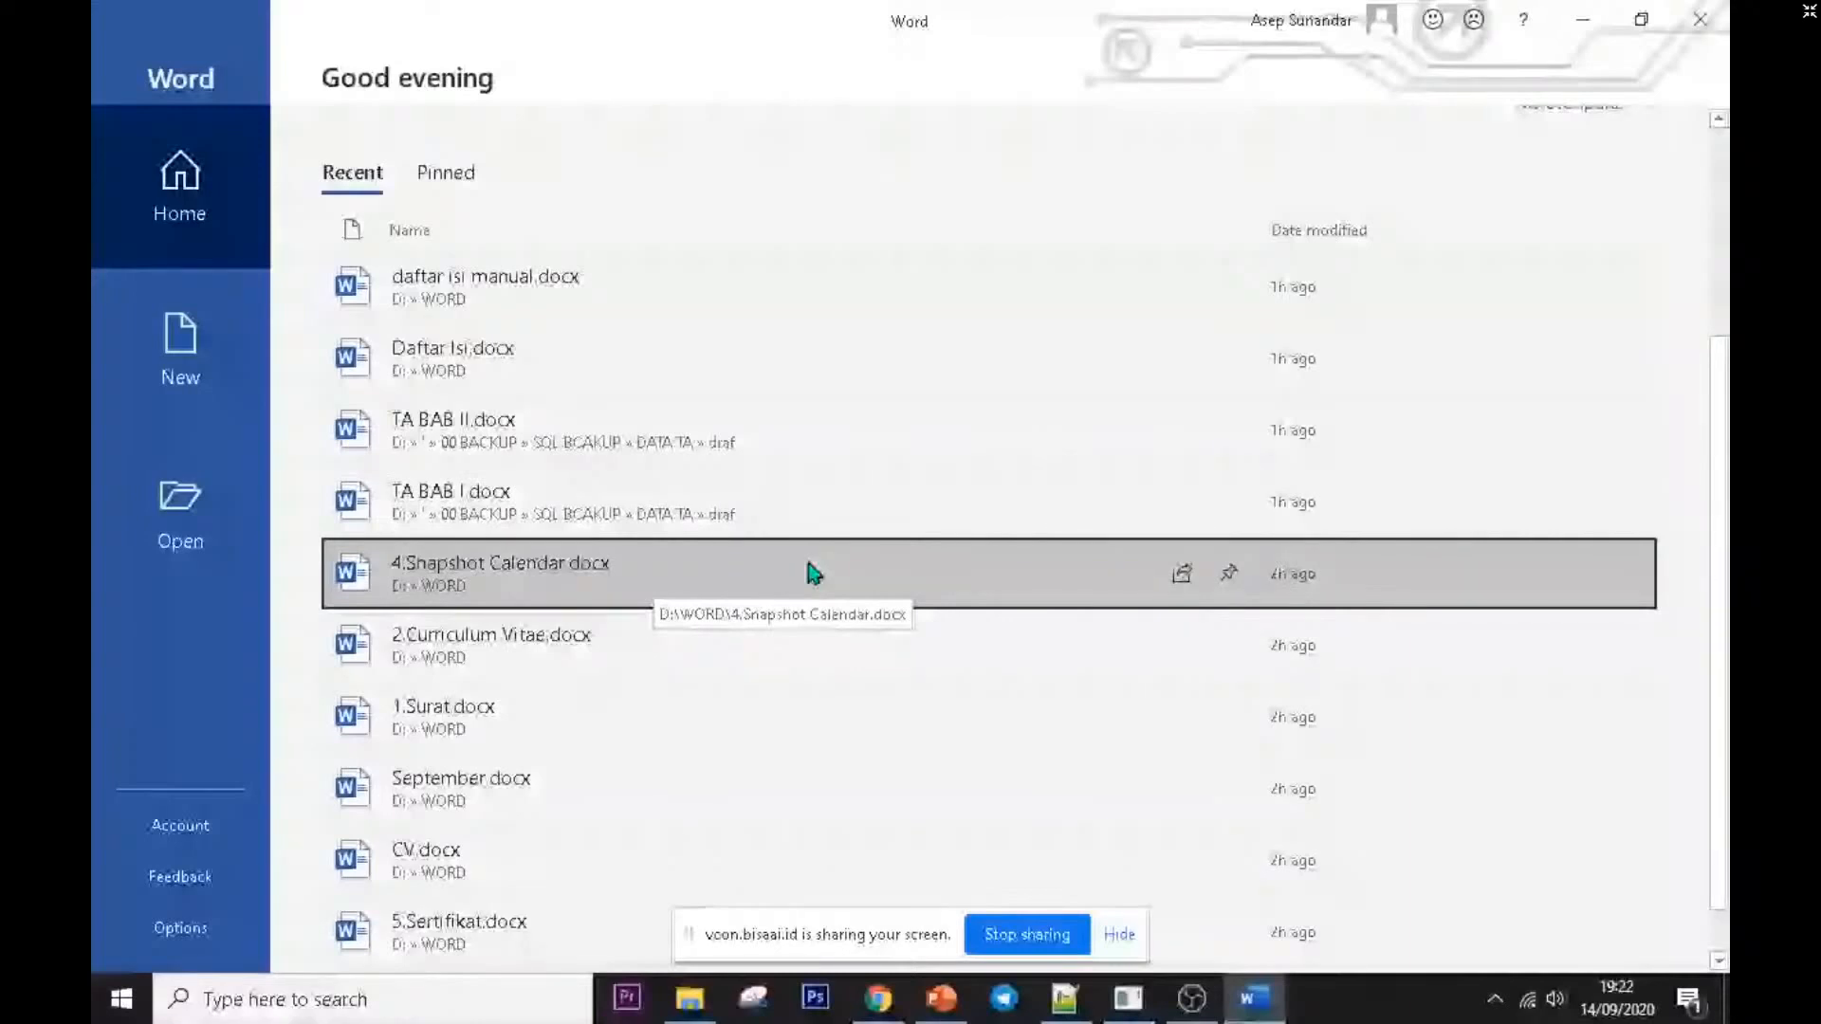
pyautogui.scroll(3, 787, 598)
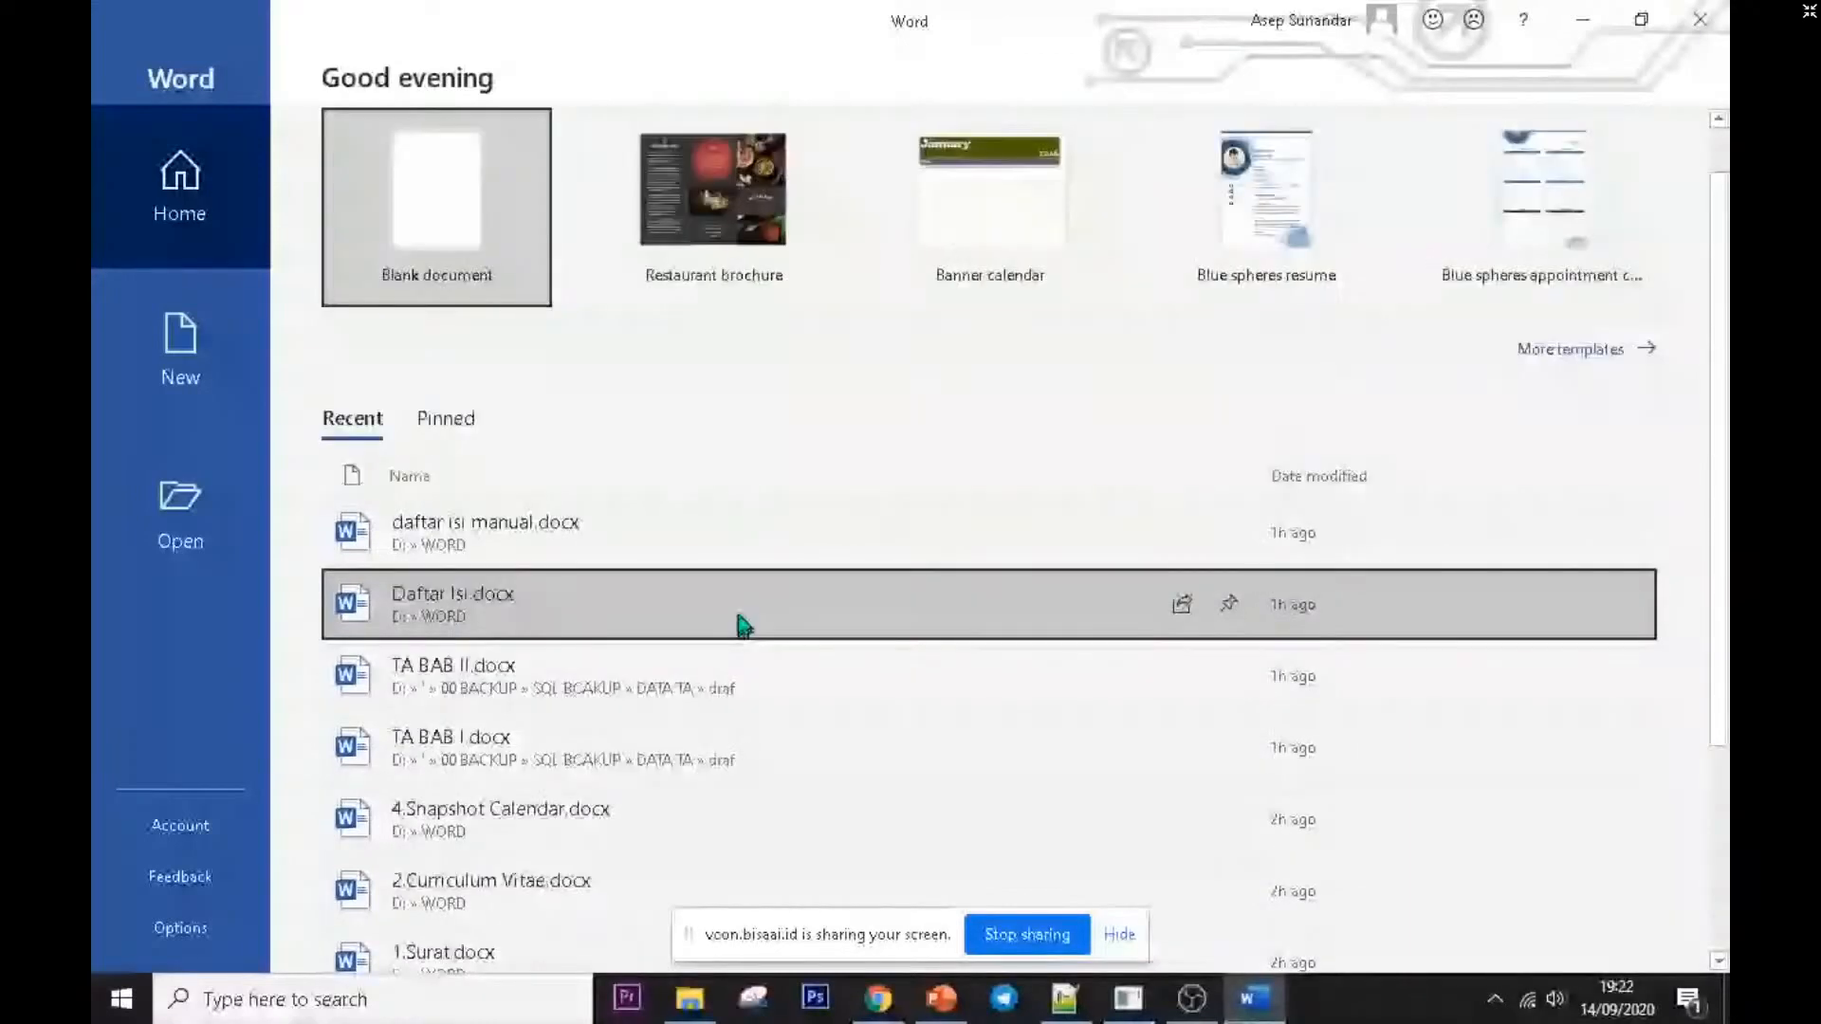
pyautogui.scroll(-2, 845, 533)
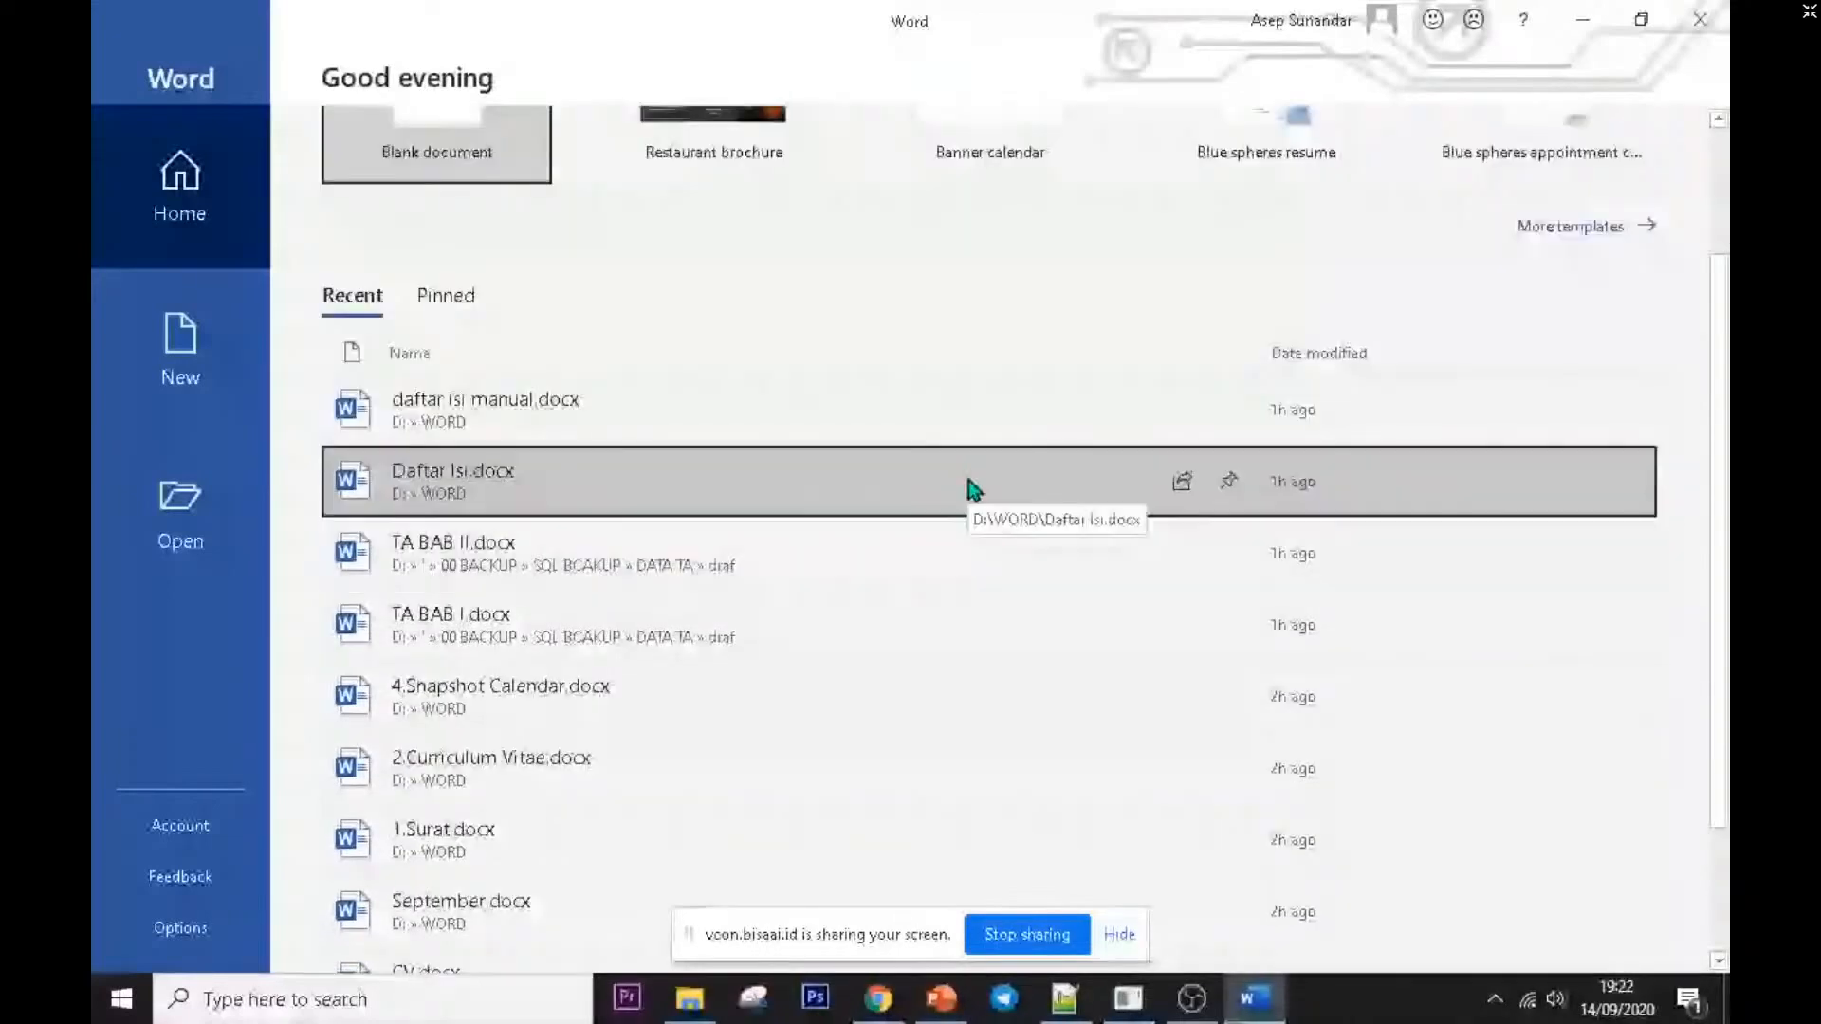
pyautogui.scroll(-2, 972, 488)
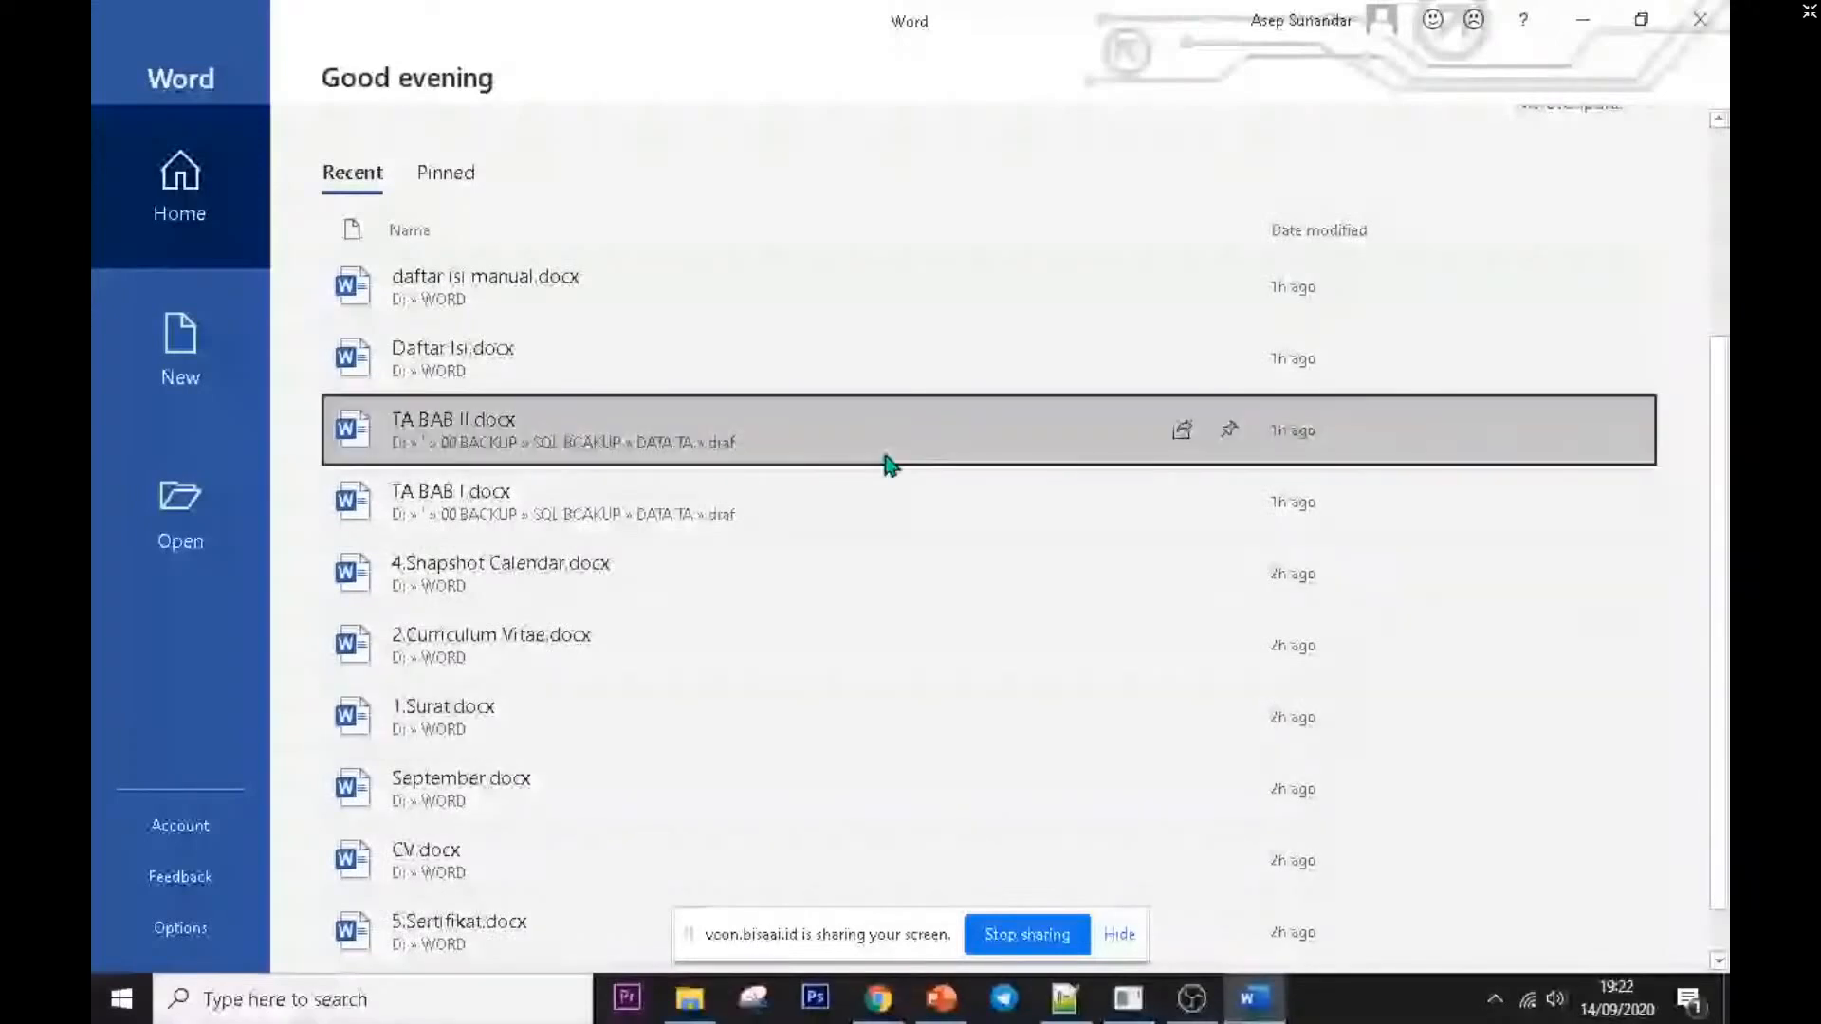
pyautogui.scroll(1, 889, 465)
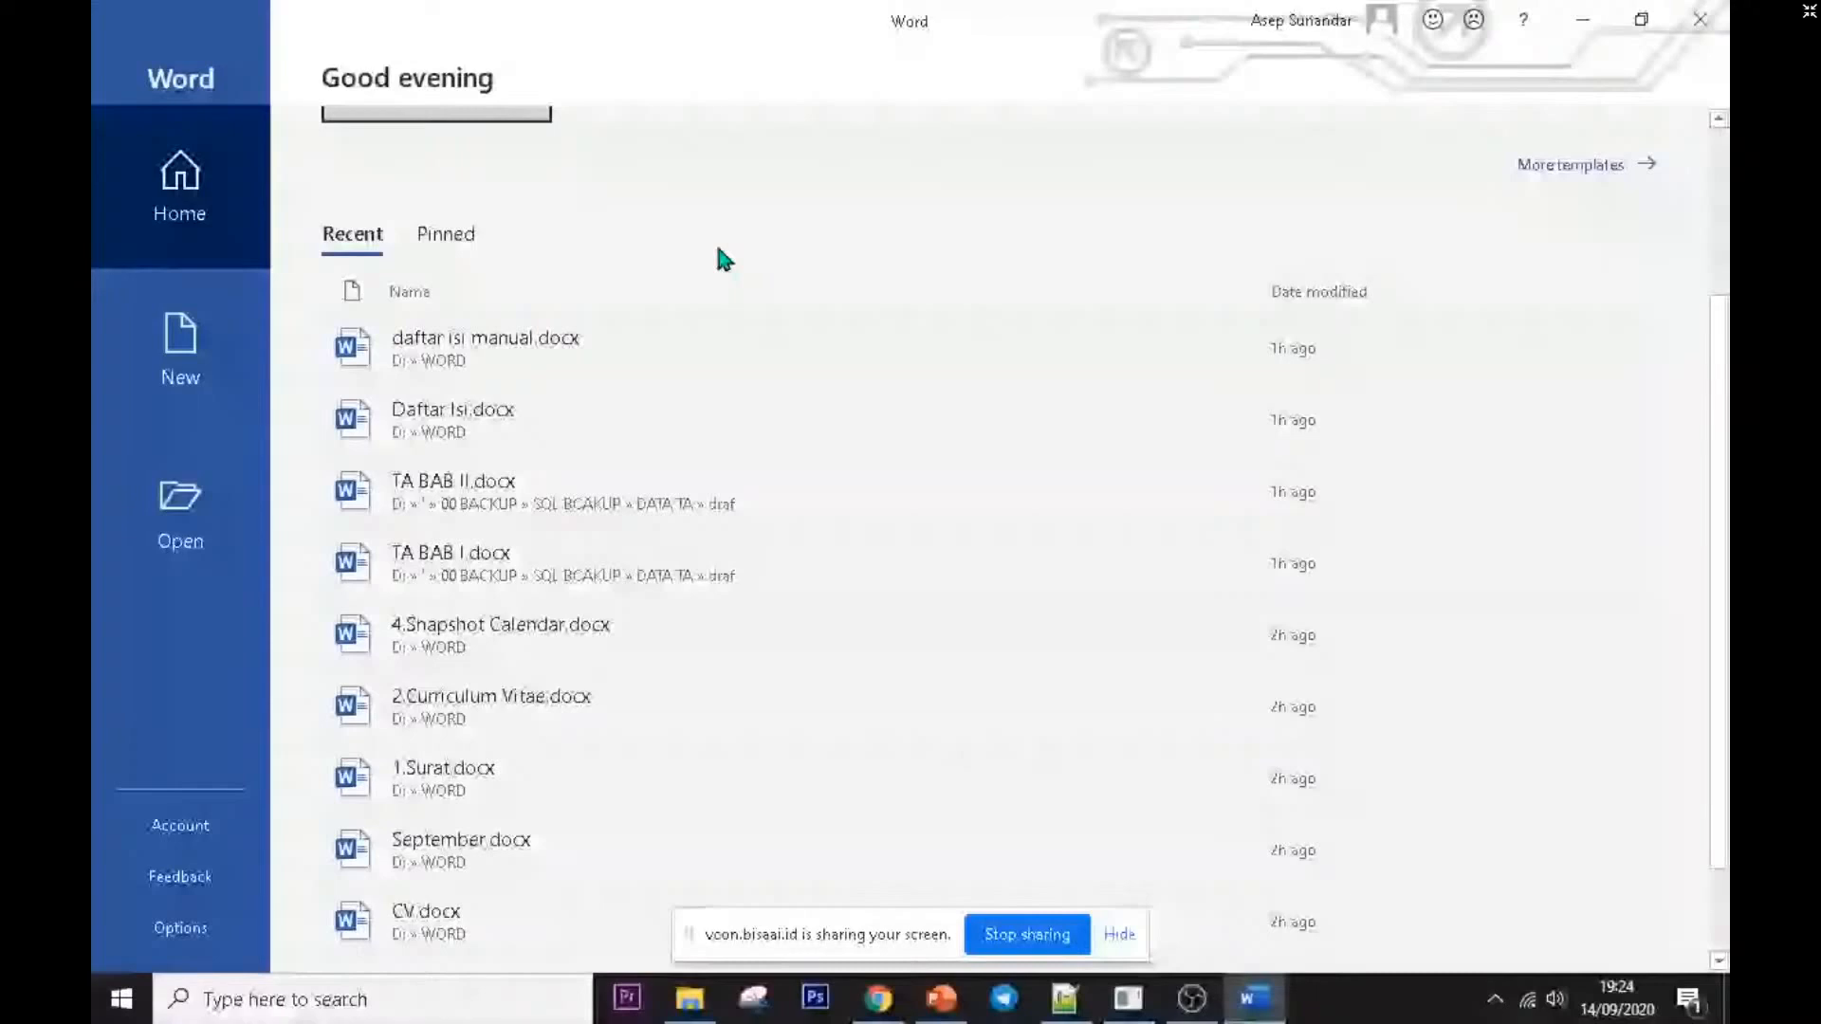
pyautogui.click(767, 441)
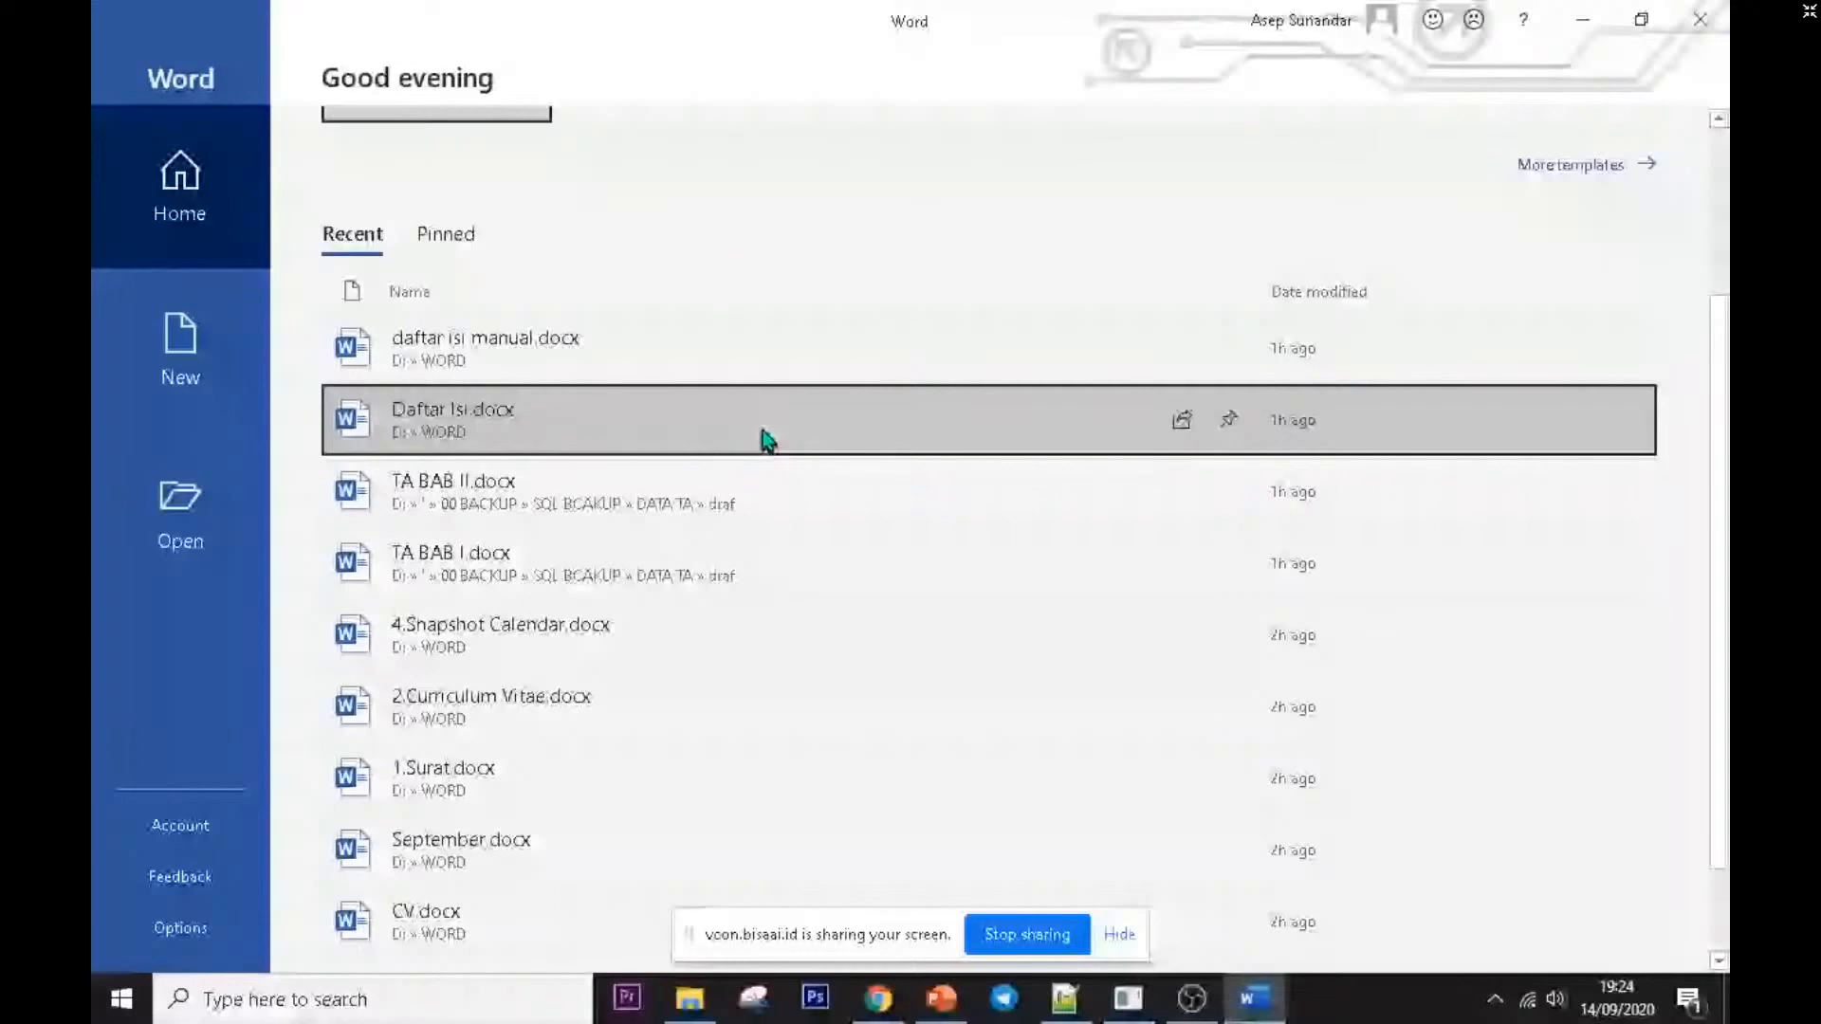
pyautogui.scroll(1, 842, 269)
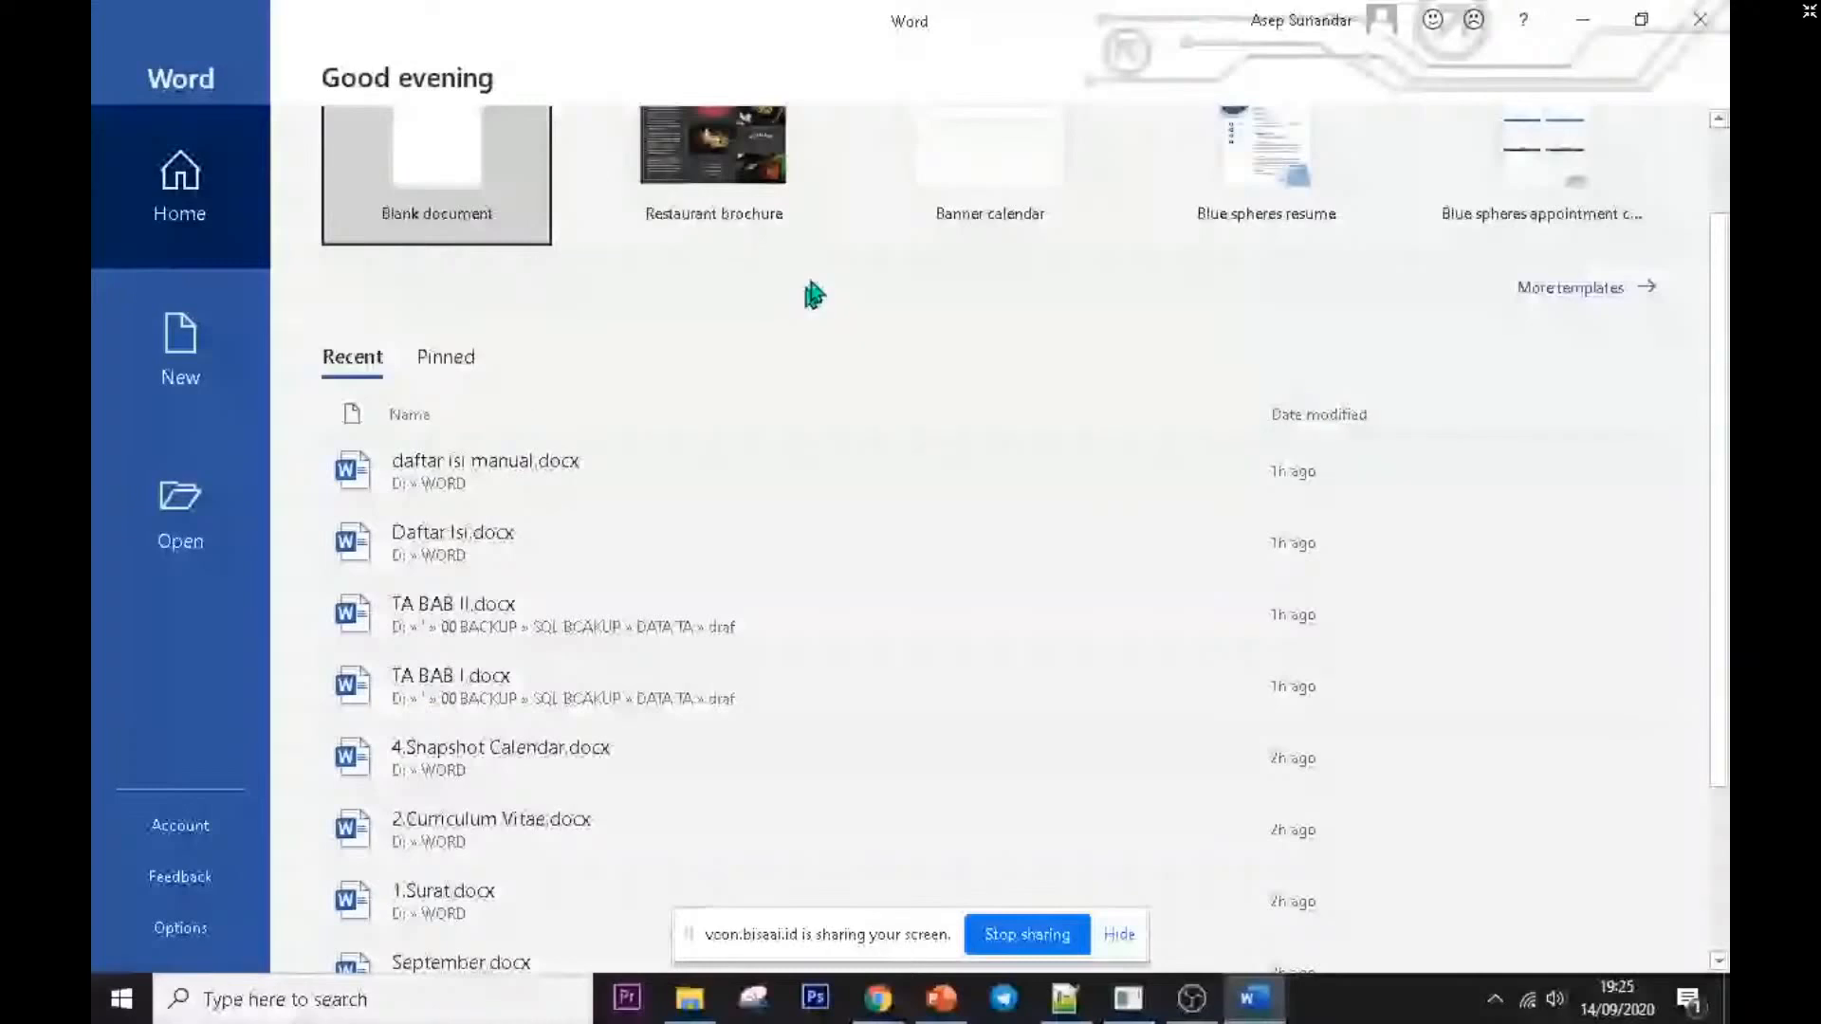
# - Browse the template gallery for new files and create a blank document from it
pyautogui.click(202, 362)
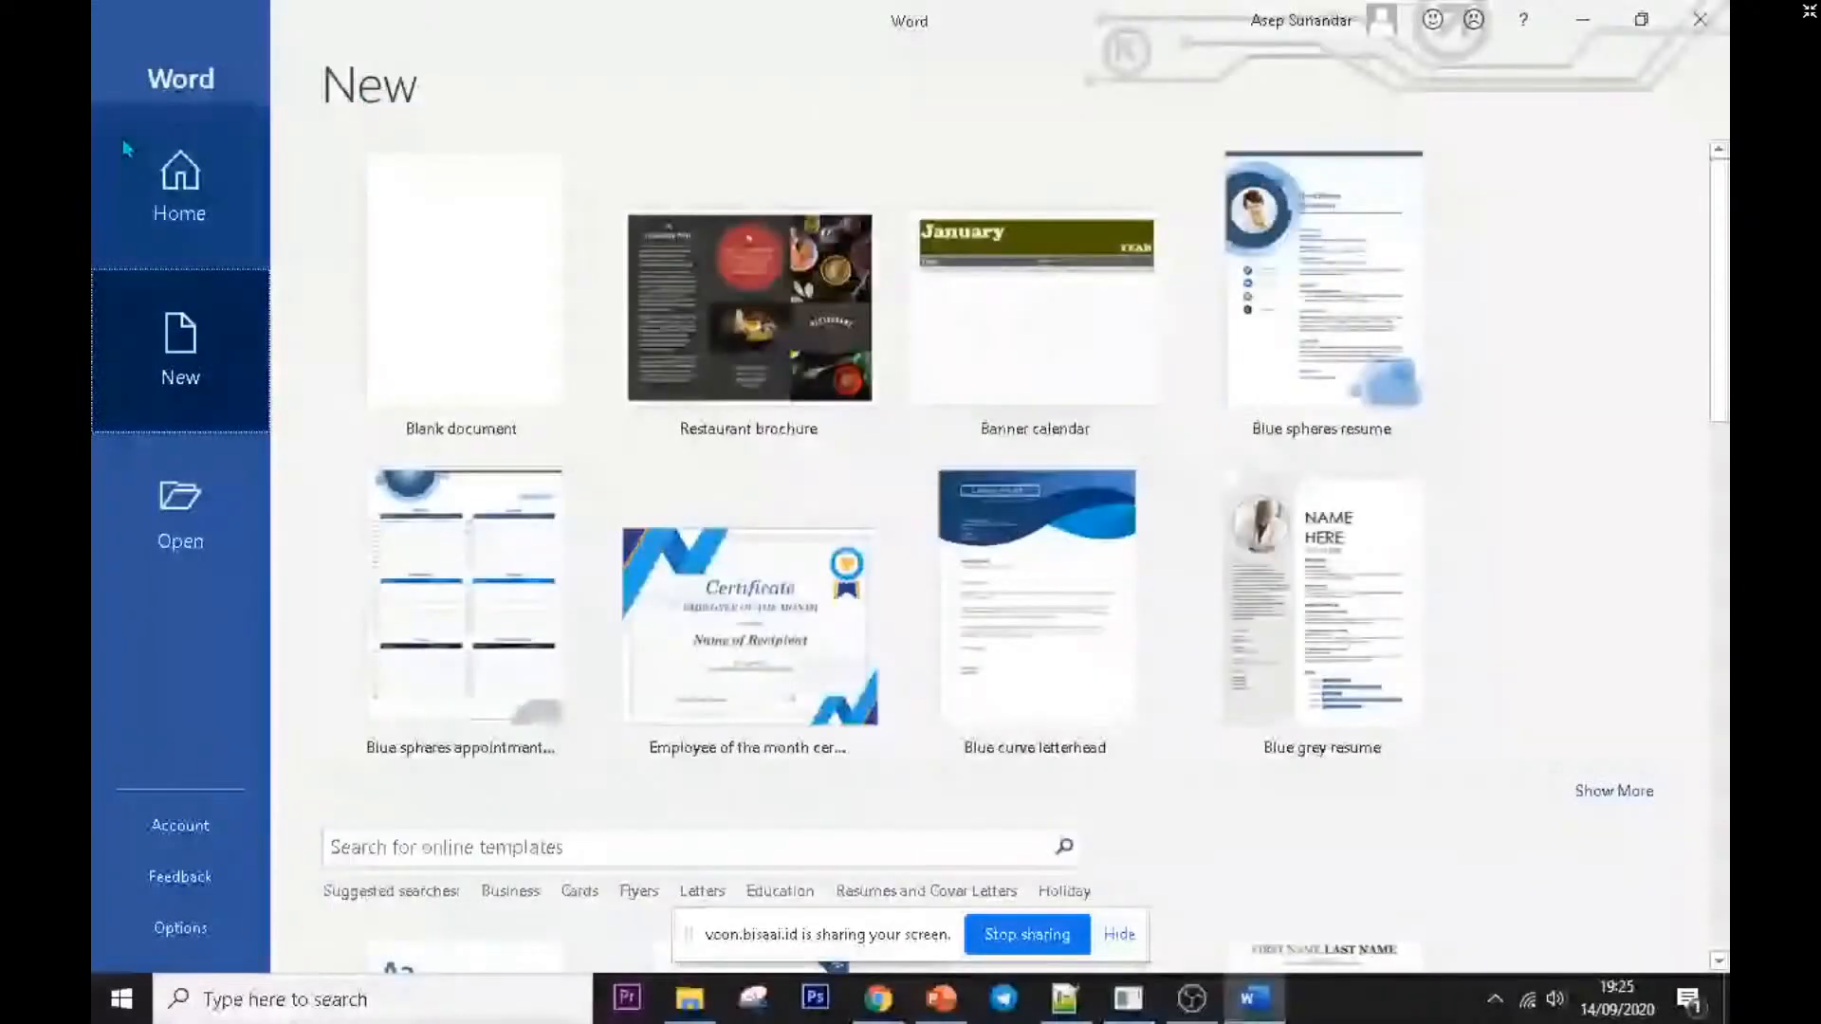
pyautogui.click(175, 198)
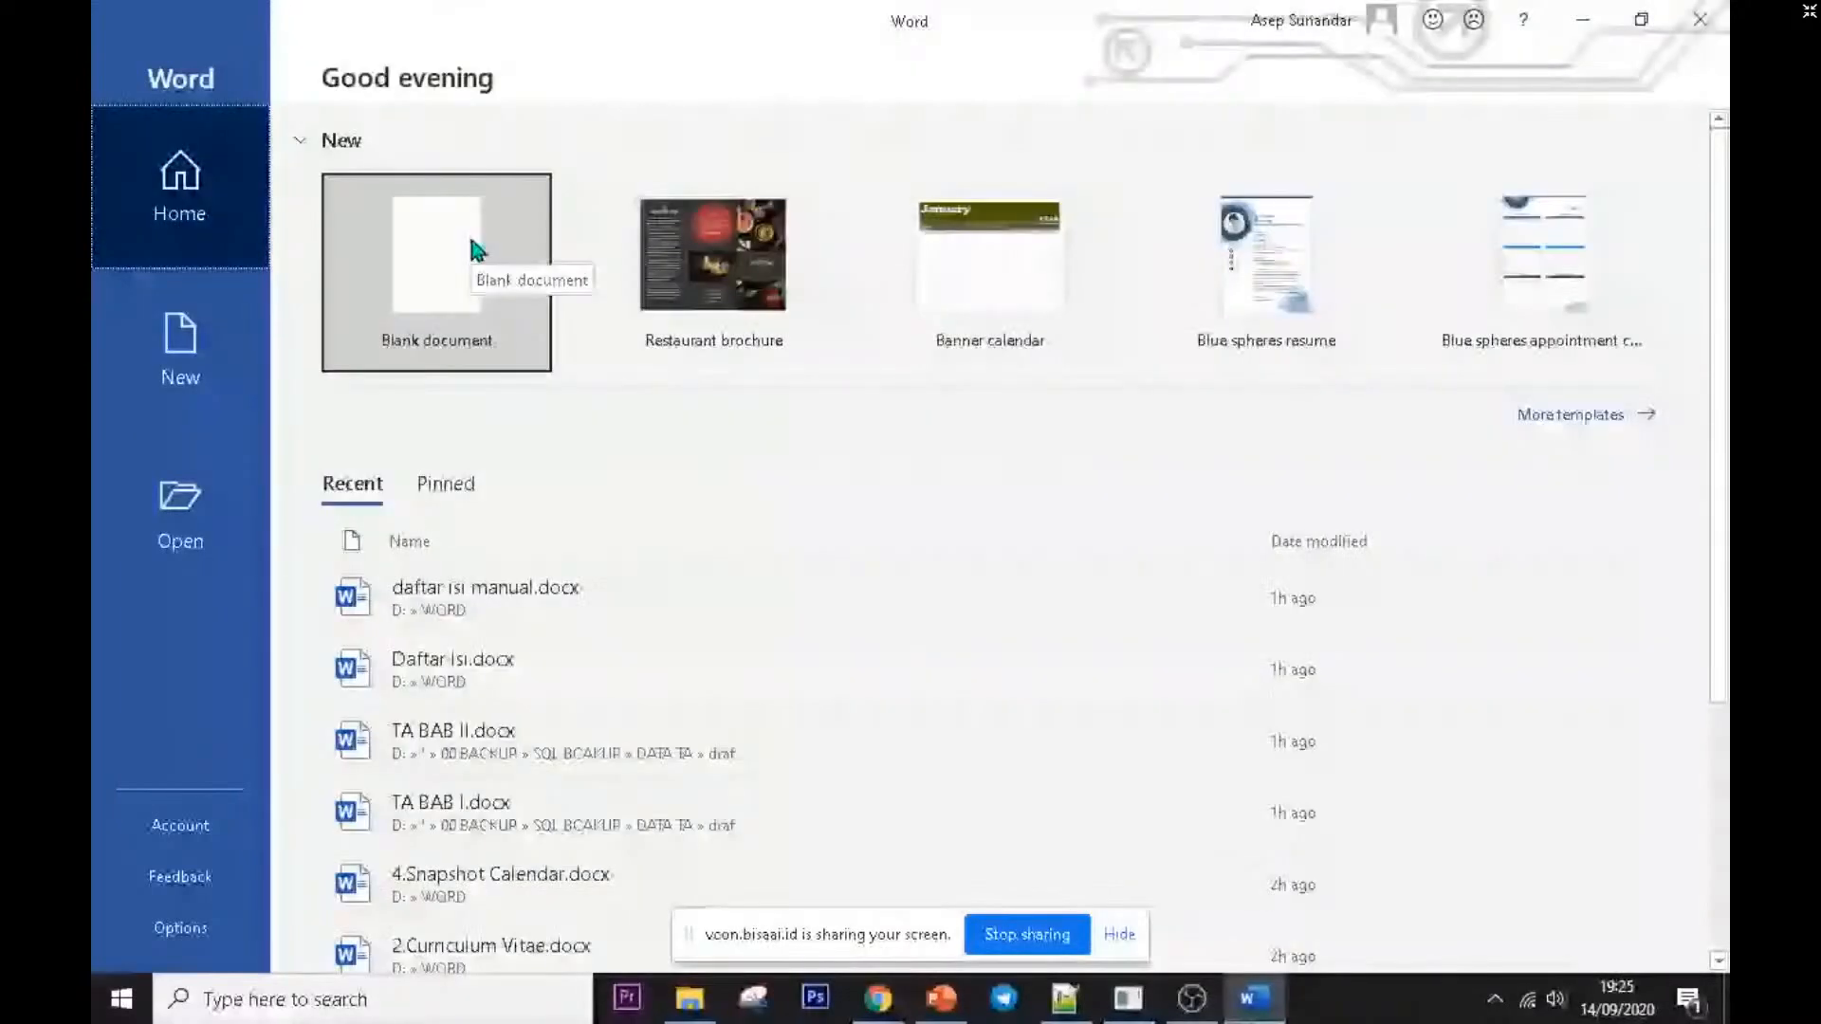
pyautogui.click(180, 350)
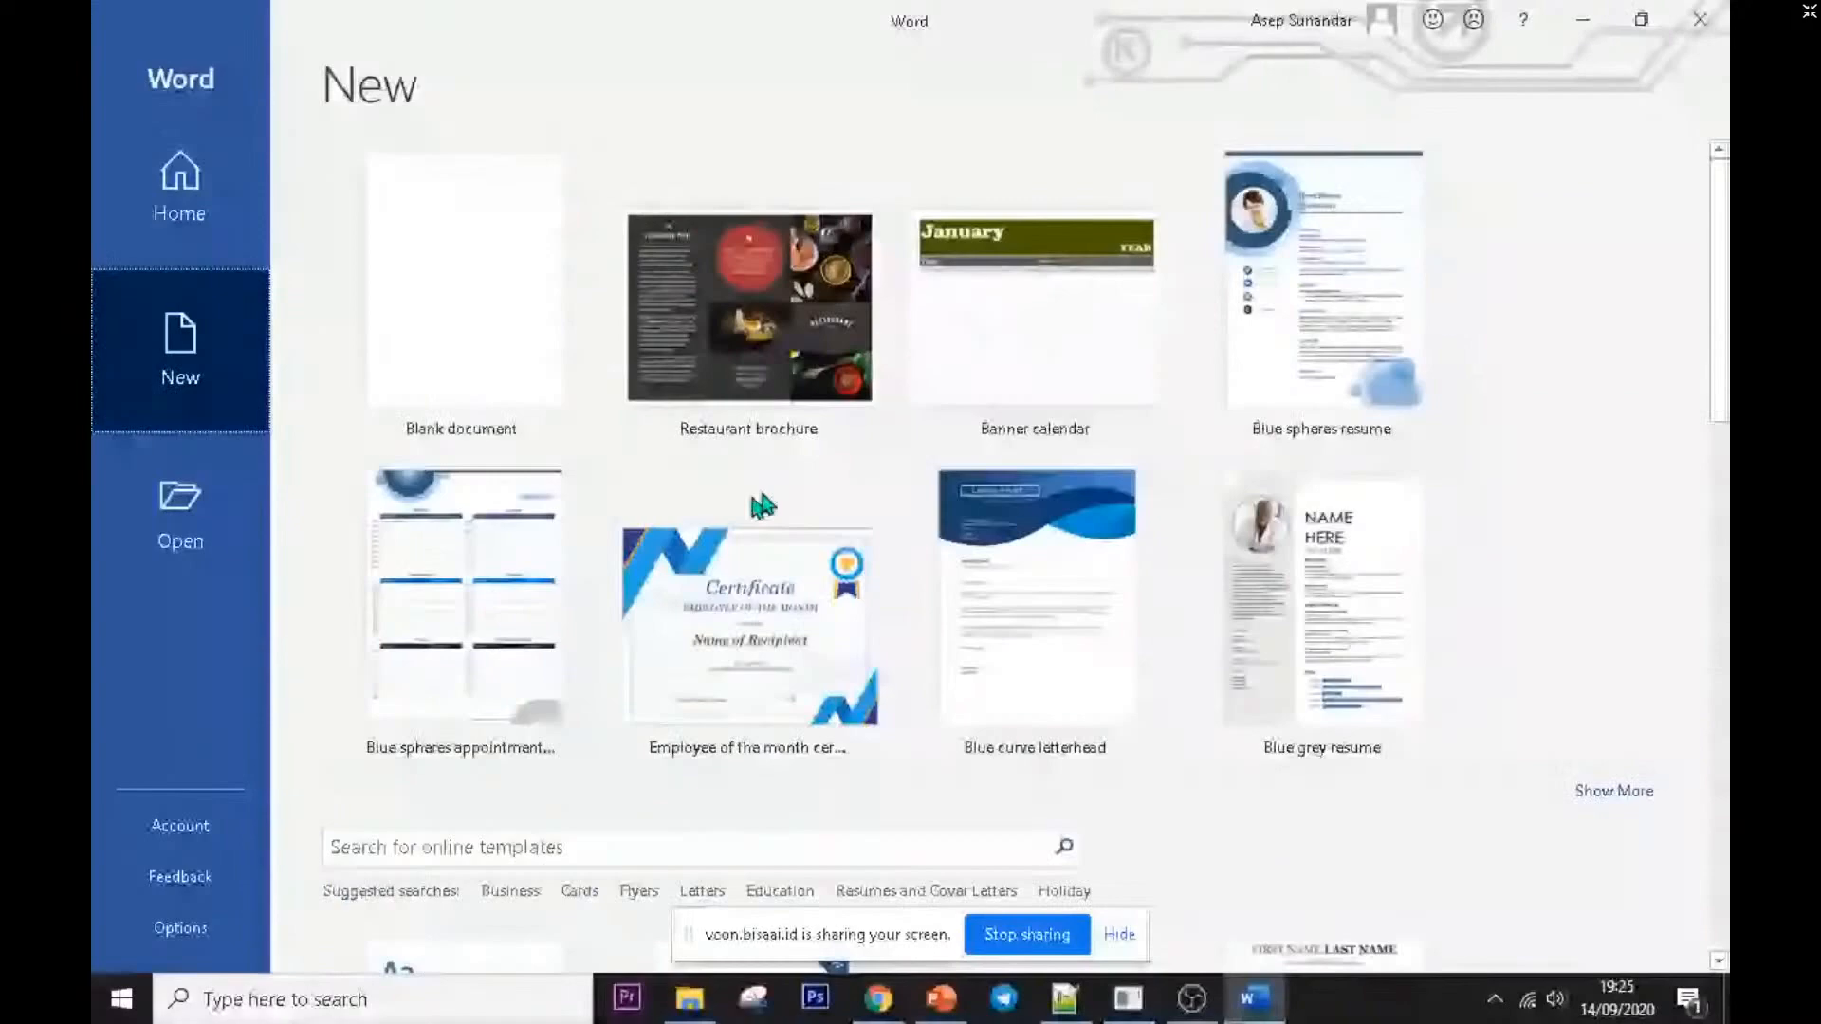
pyautogui.scroll(-10, 761, 505)
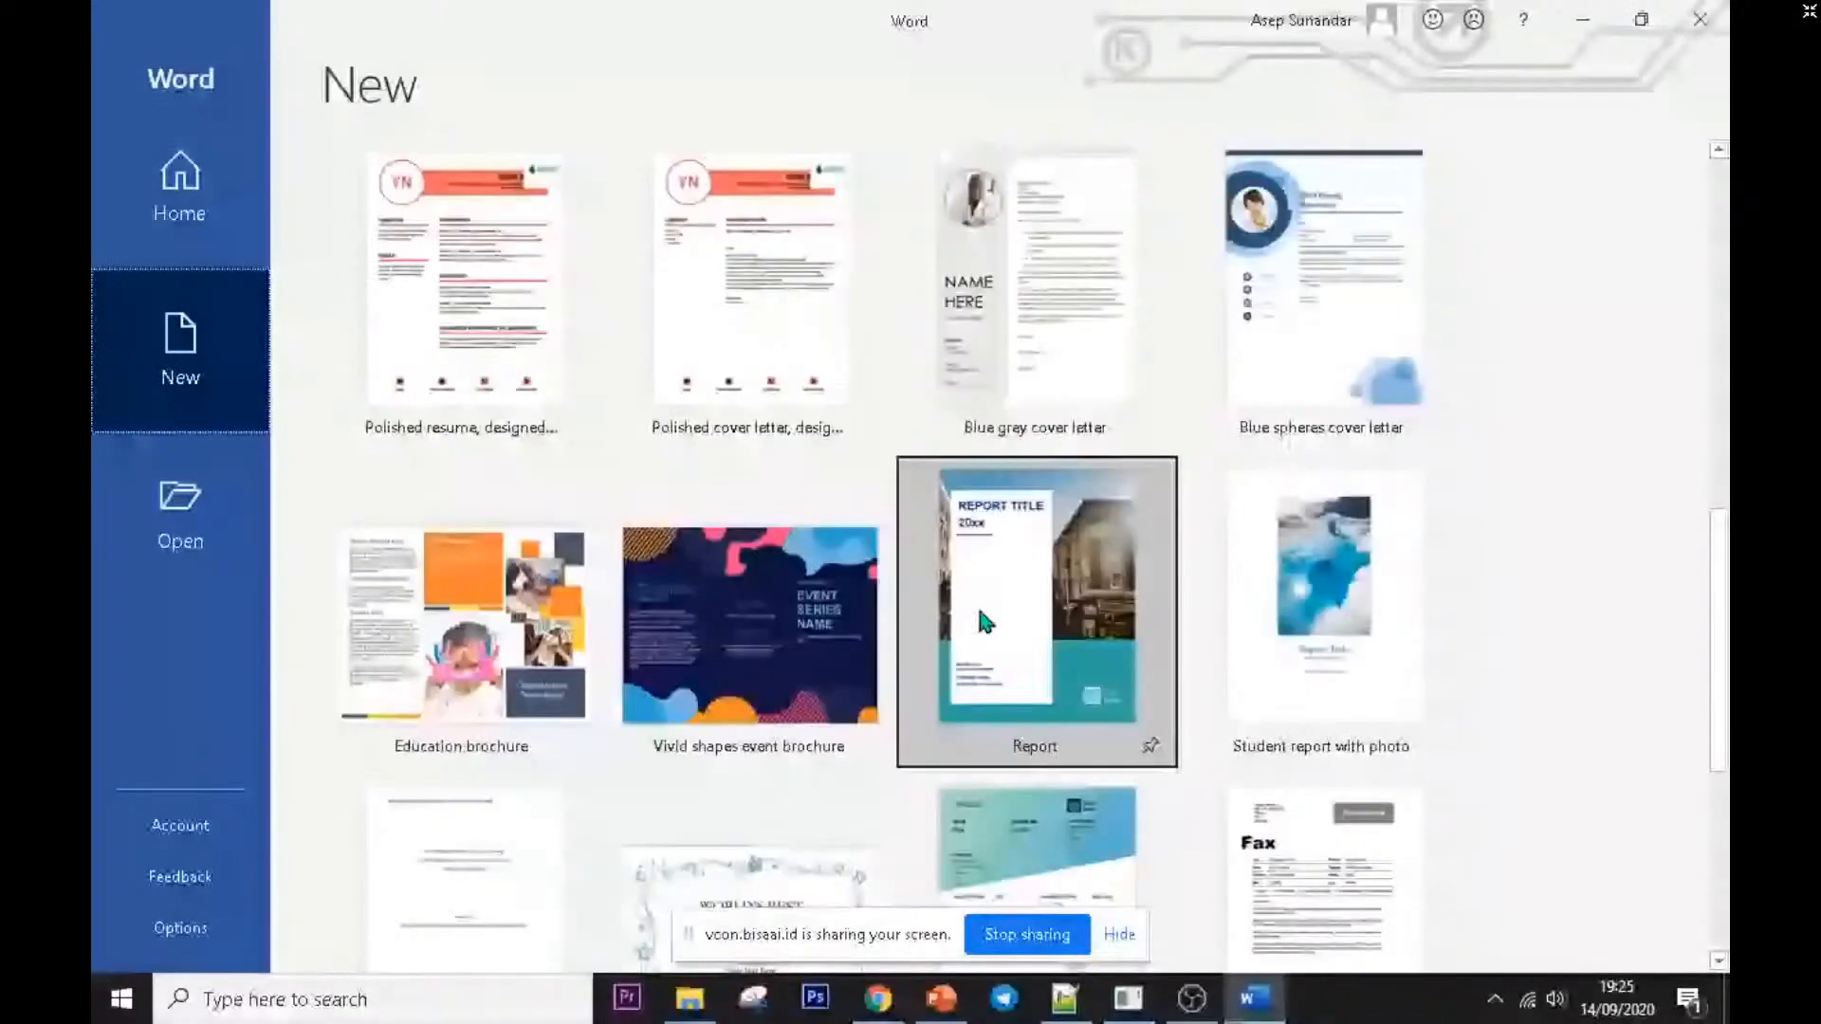
pyautogui.scroll(5, 759, 560)
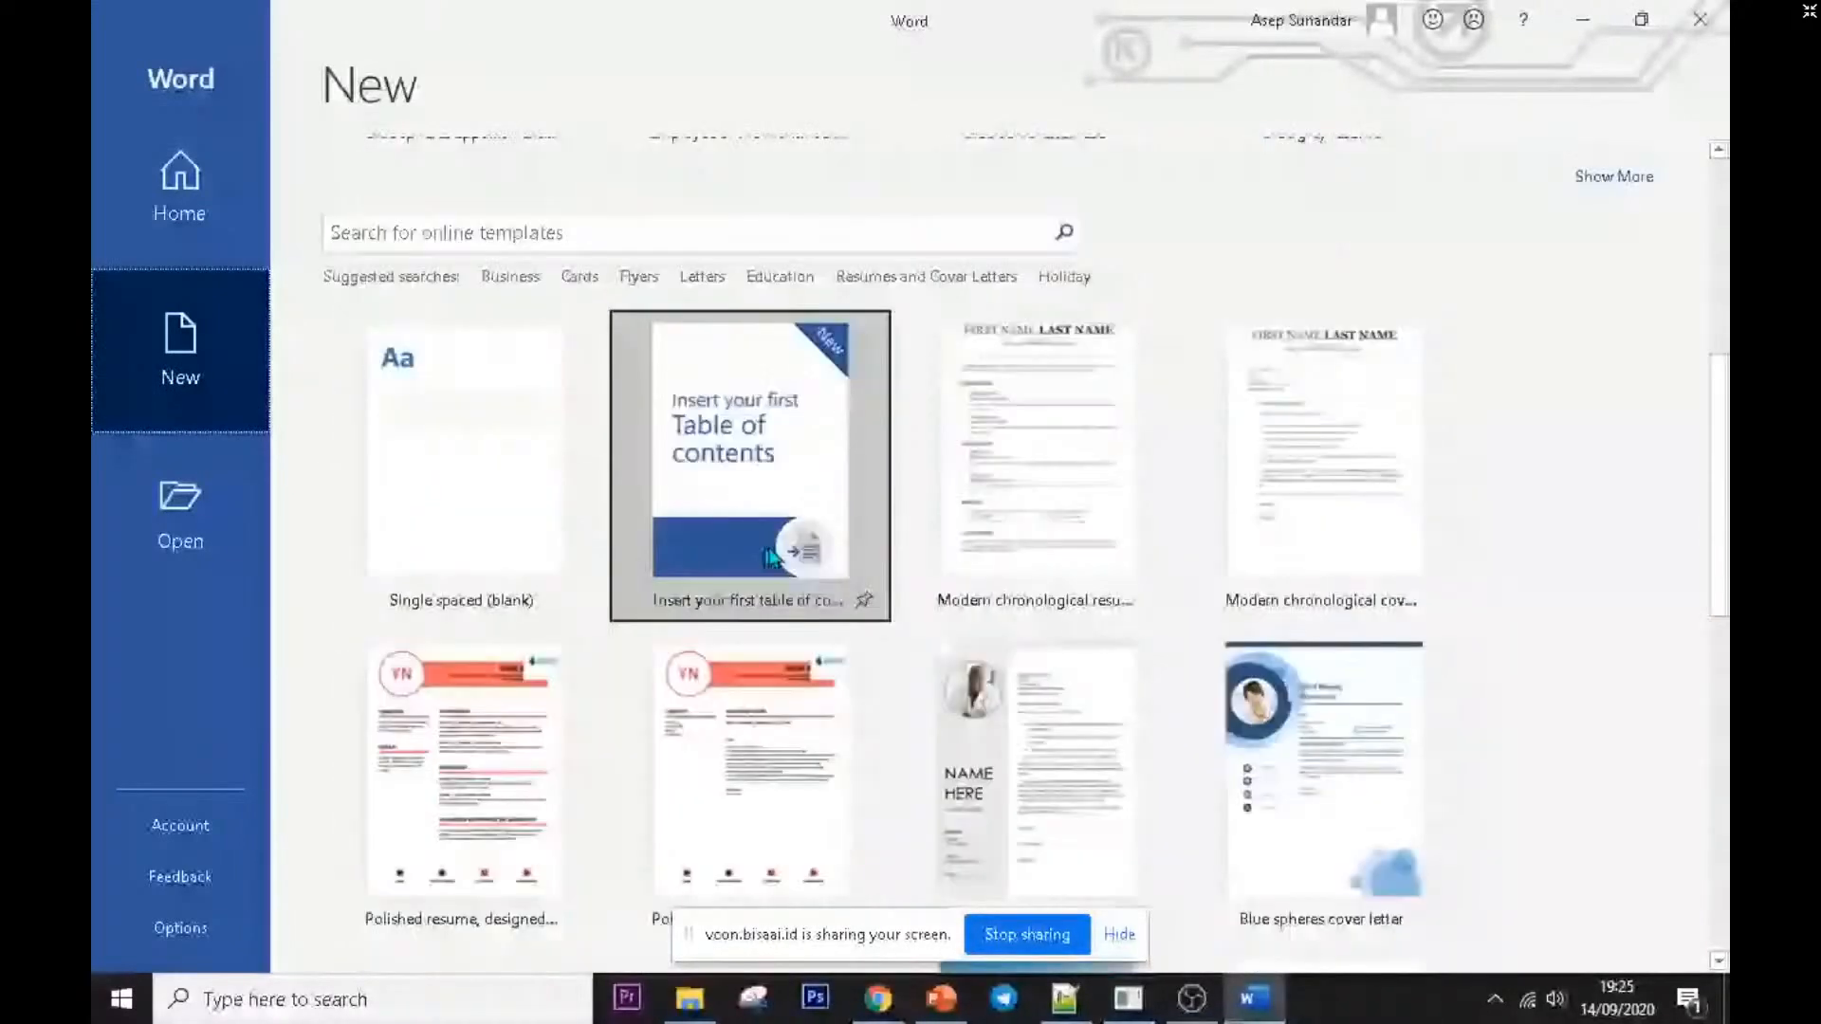
pyautogui.scroll(6, 768, 555)
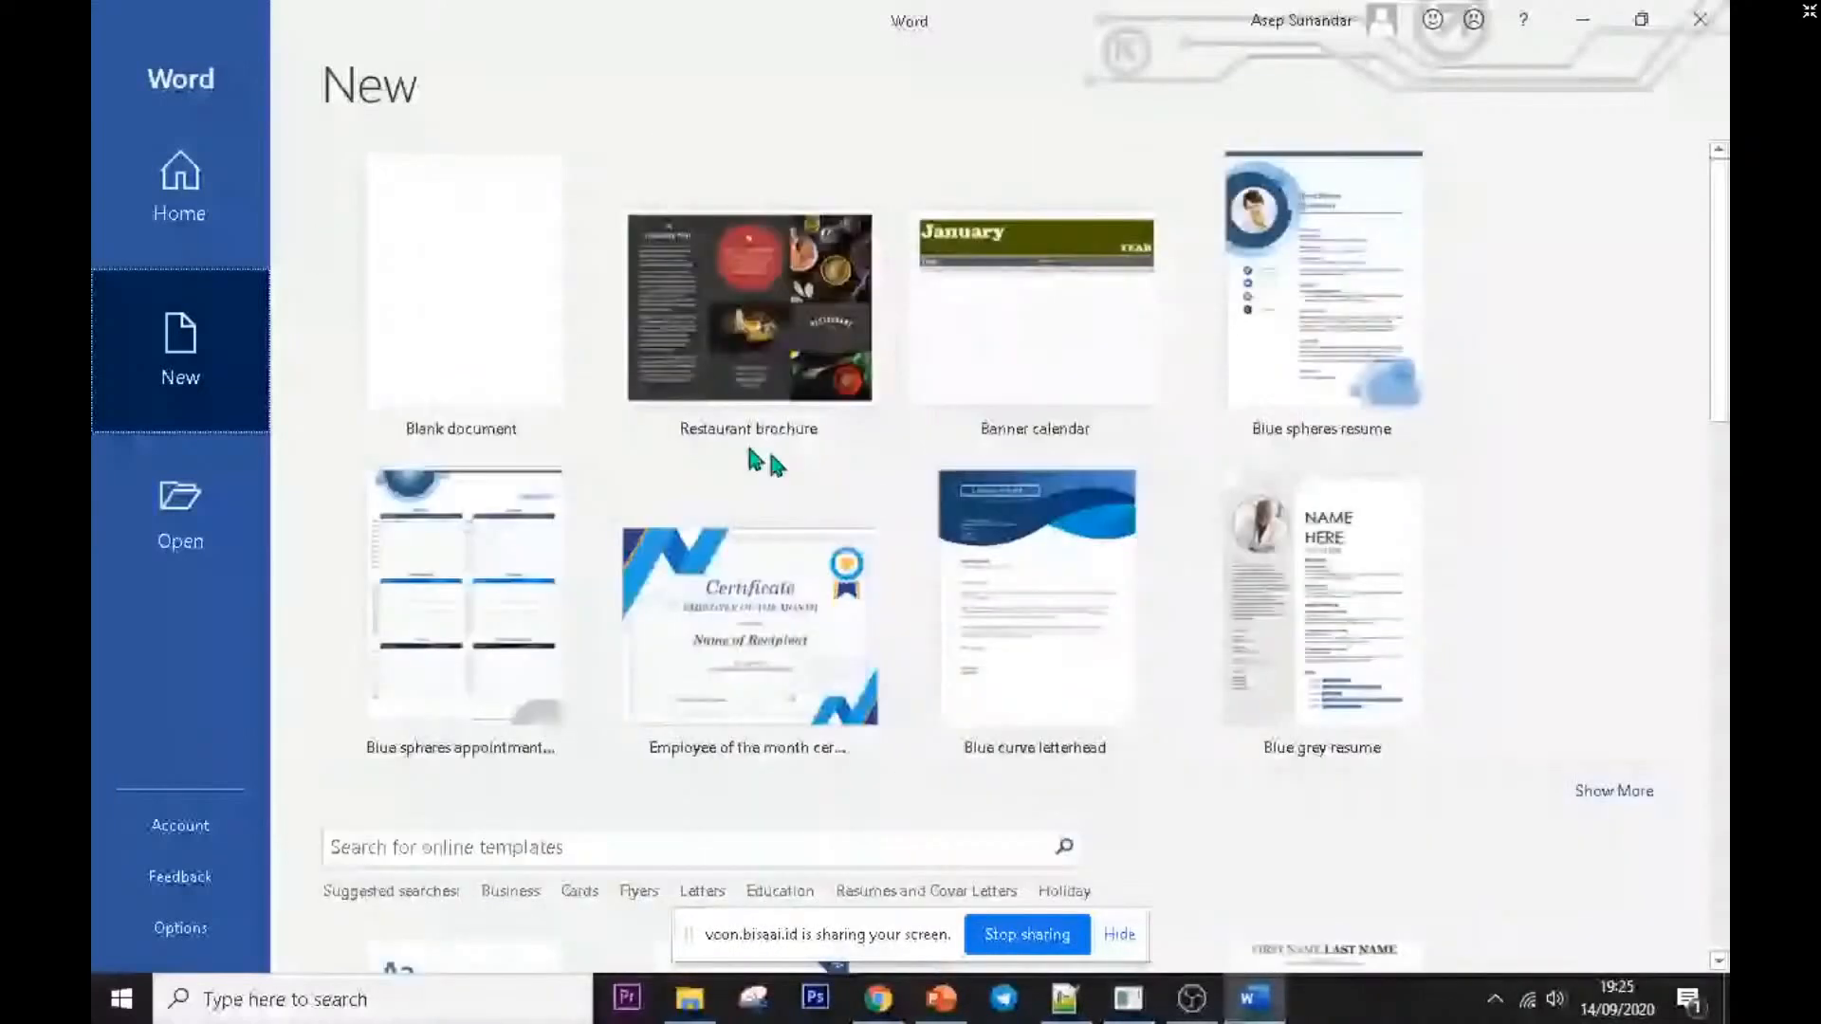
pyautogui.click(414, 343)
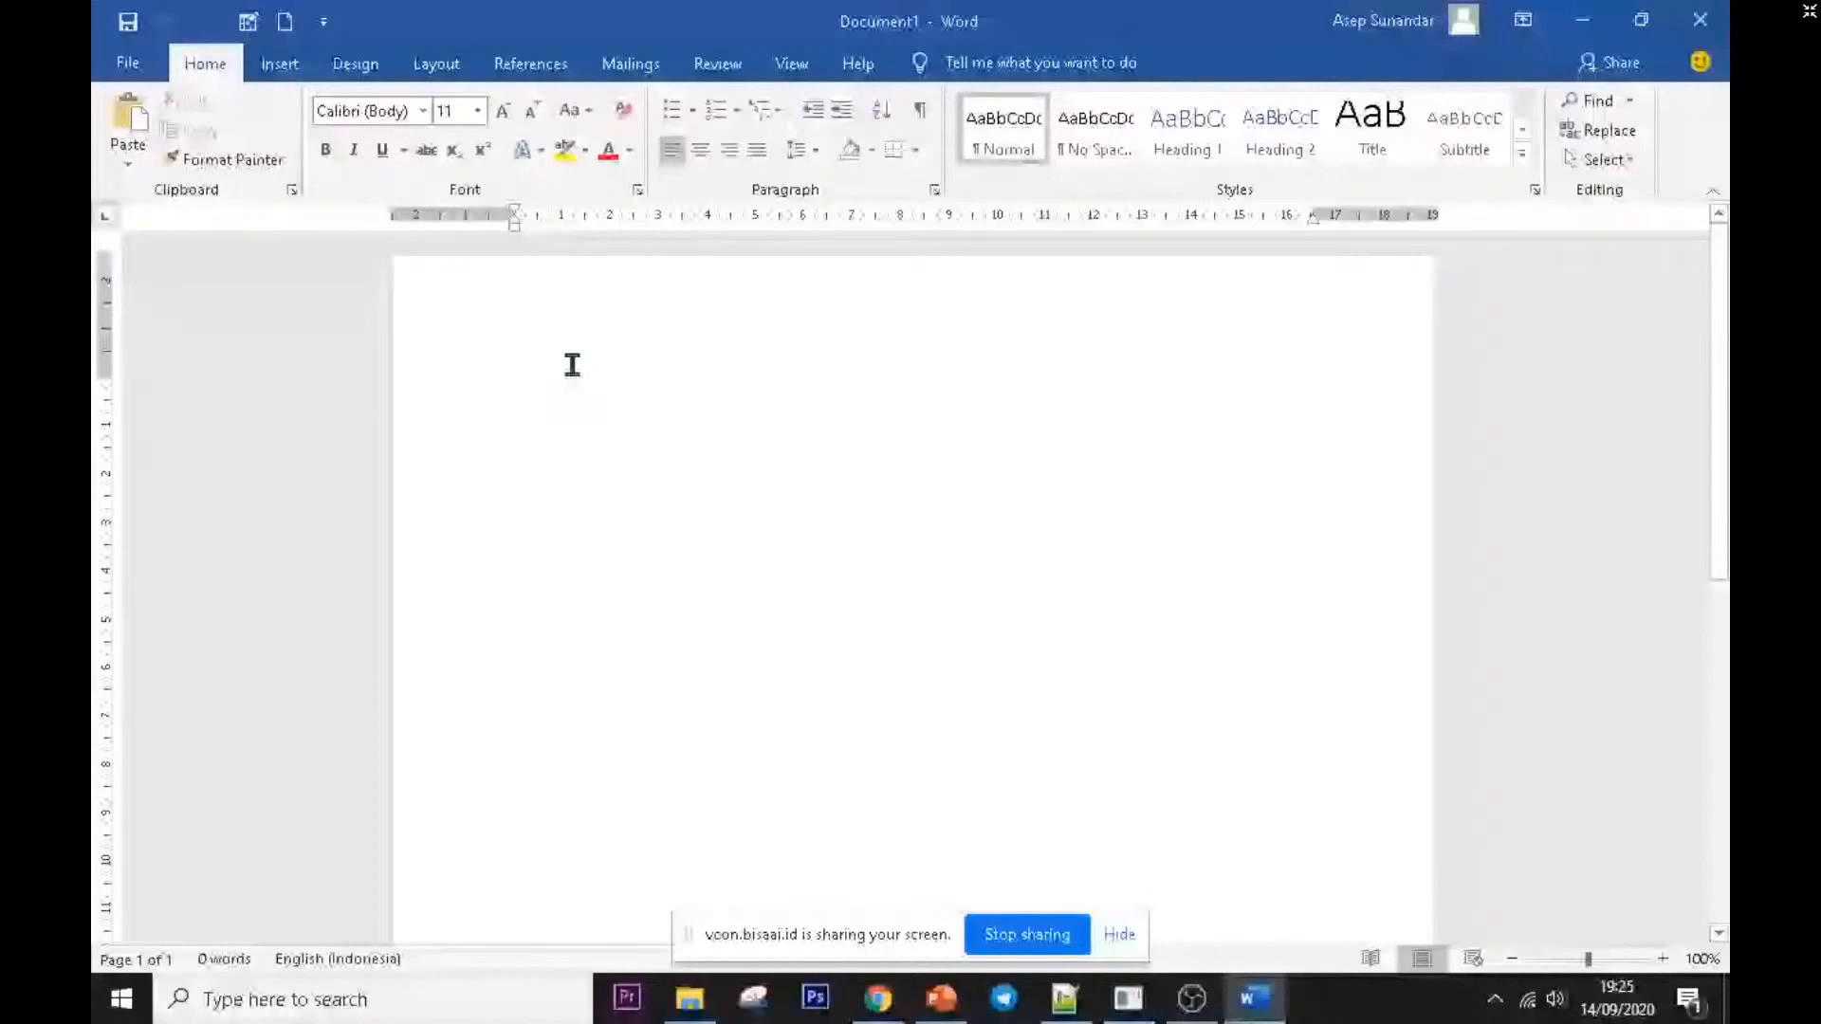
# - Review the templates offered for creating another file from within the open document
pyautogui.click(127, 62)
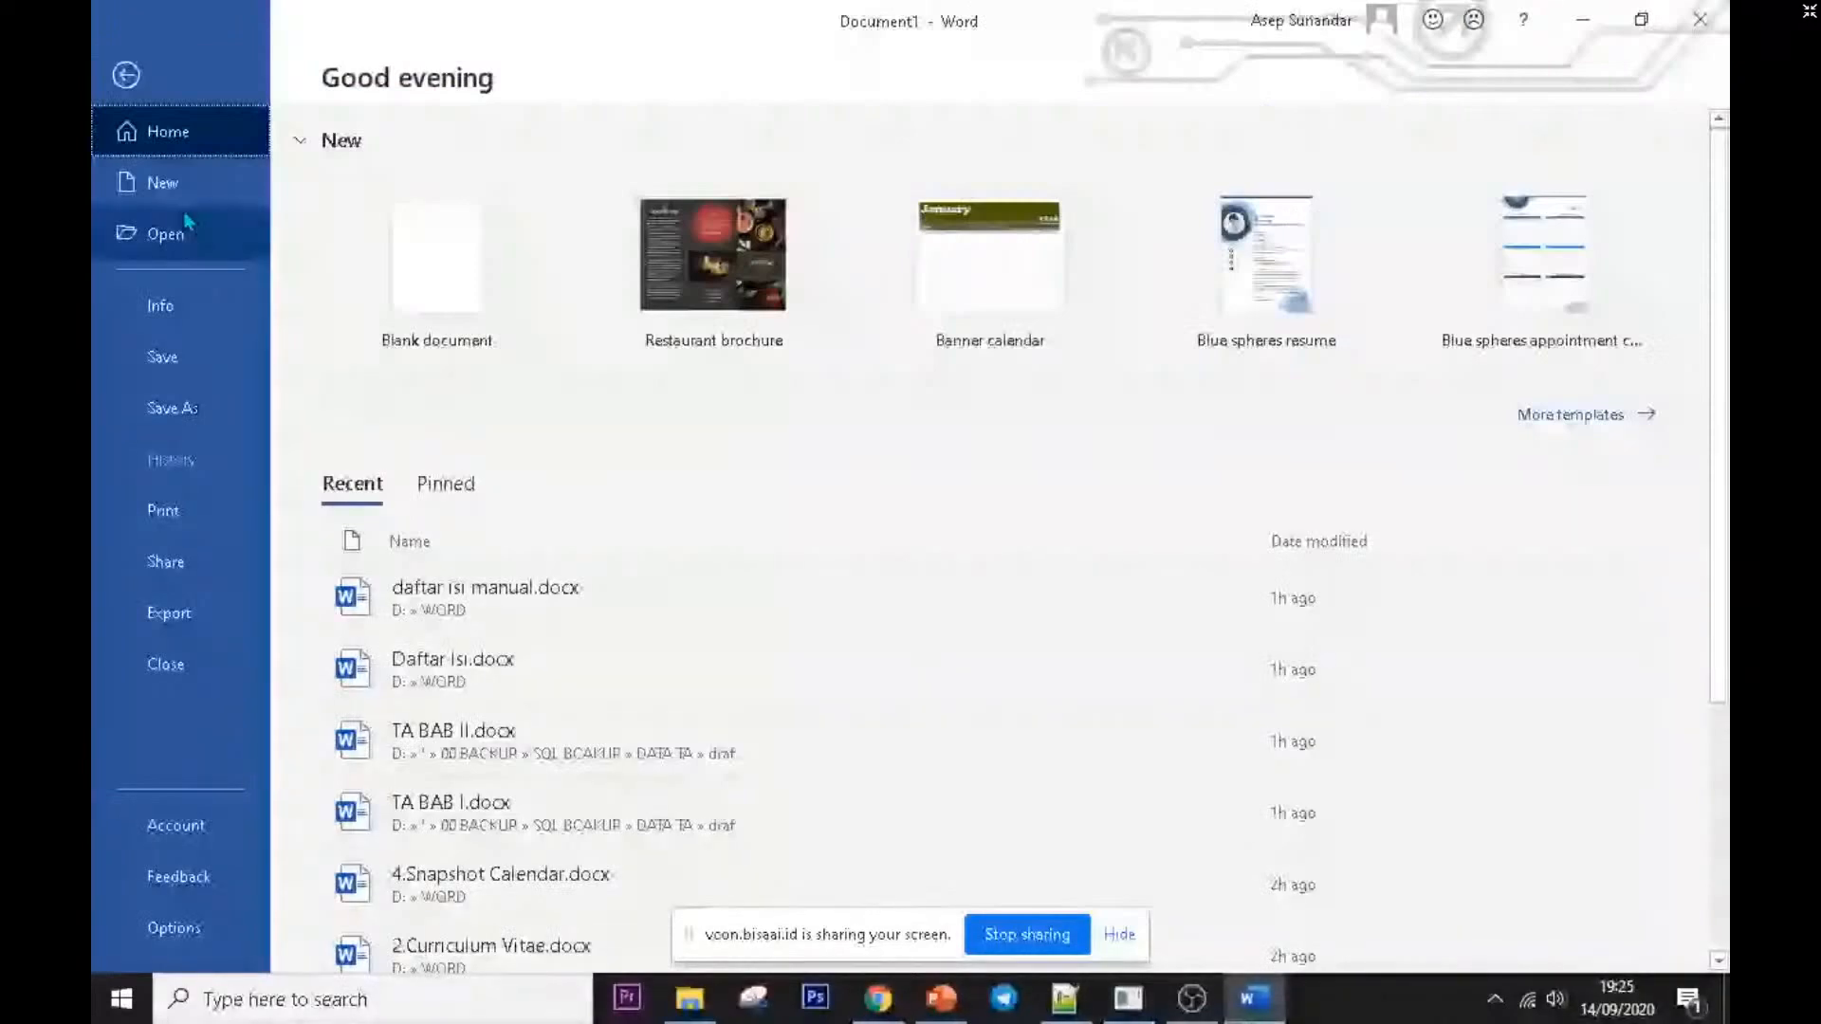
pyautogui.click(166, 182)
pyautogui.scroll(-3, 806, 569)
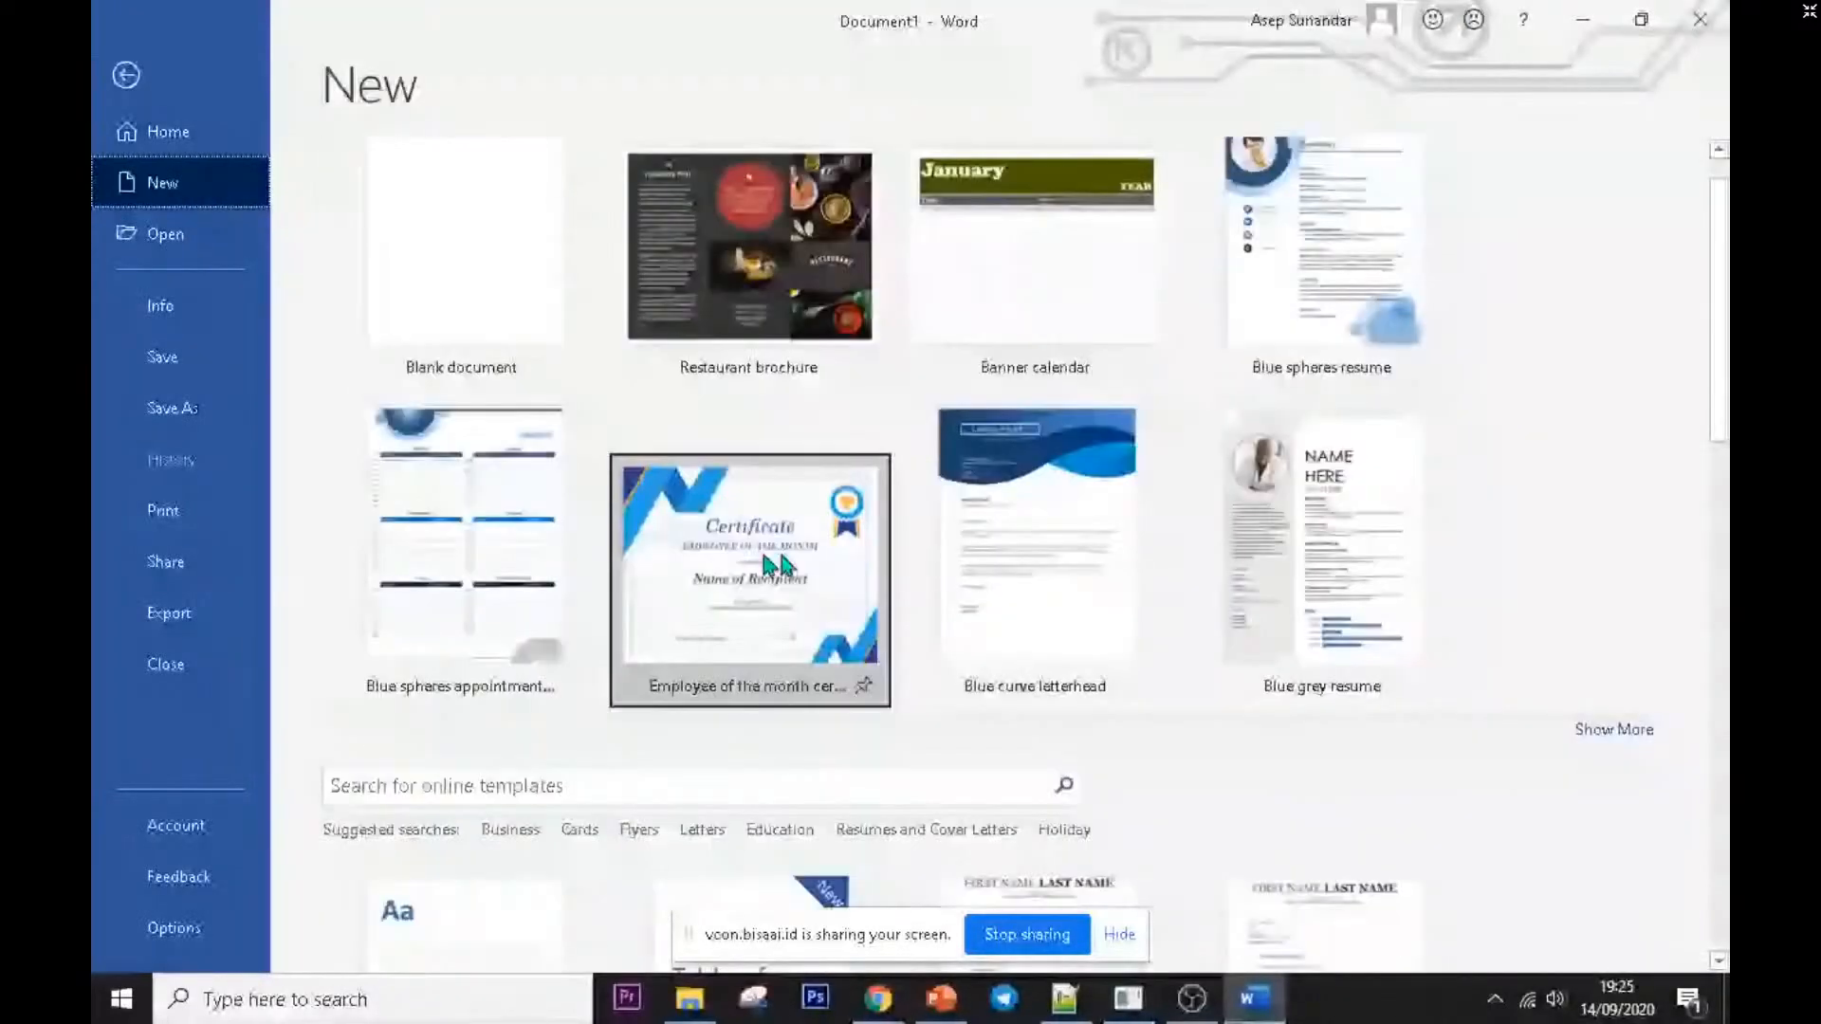
pyautogui.scroll(3, 811, 560)
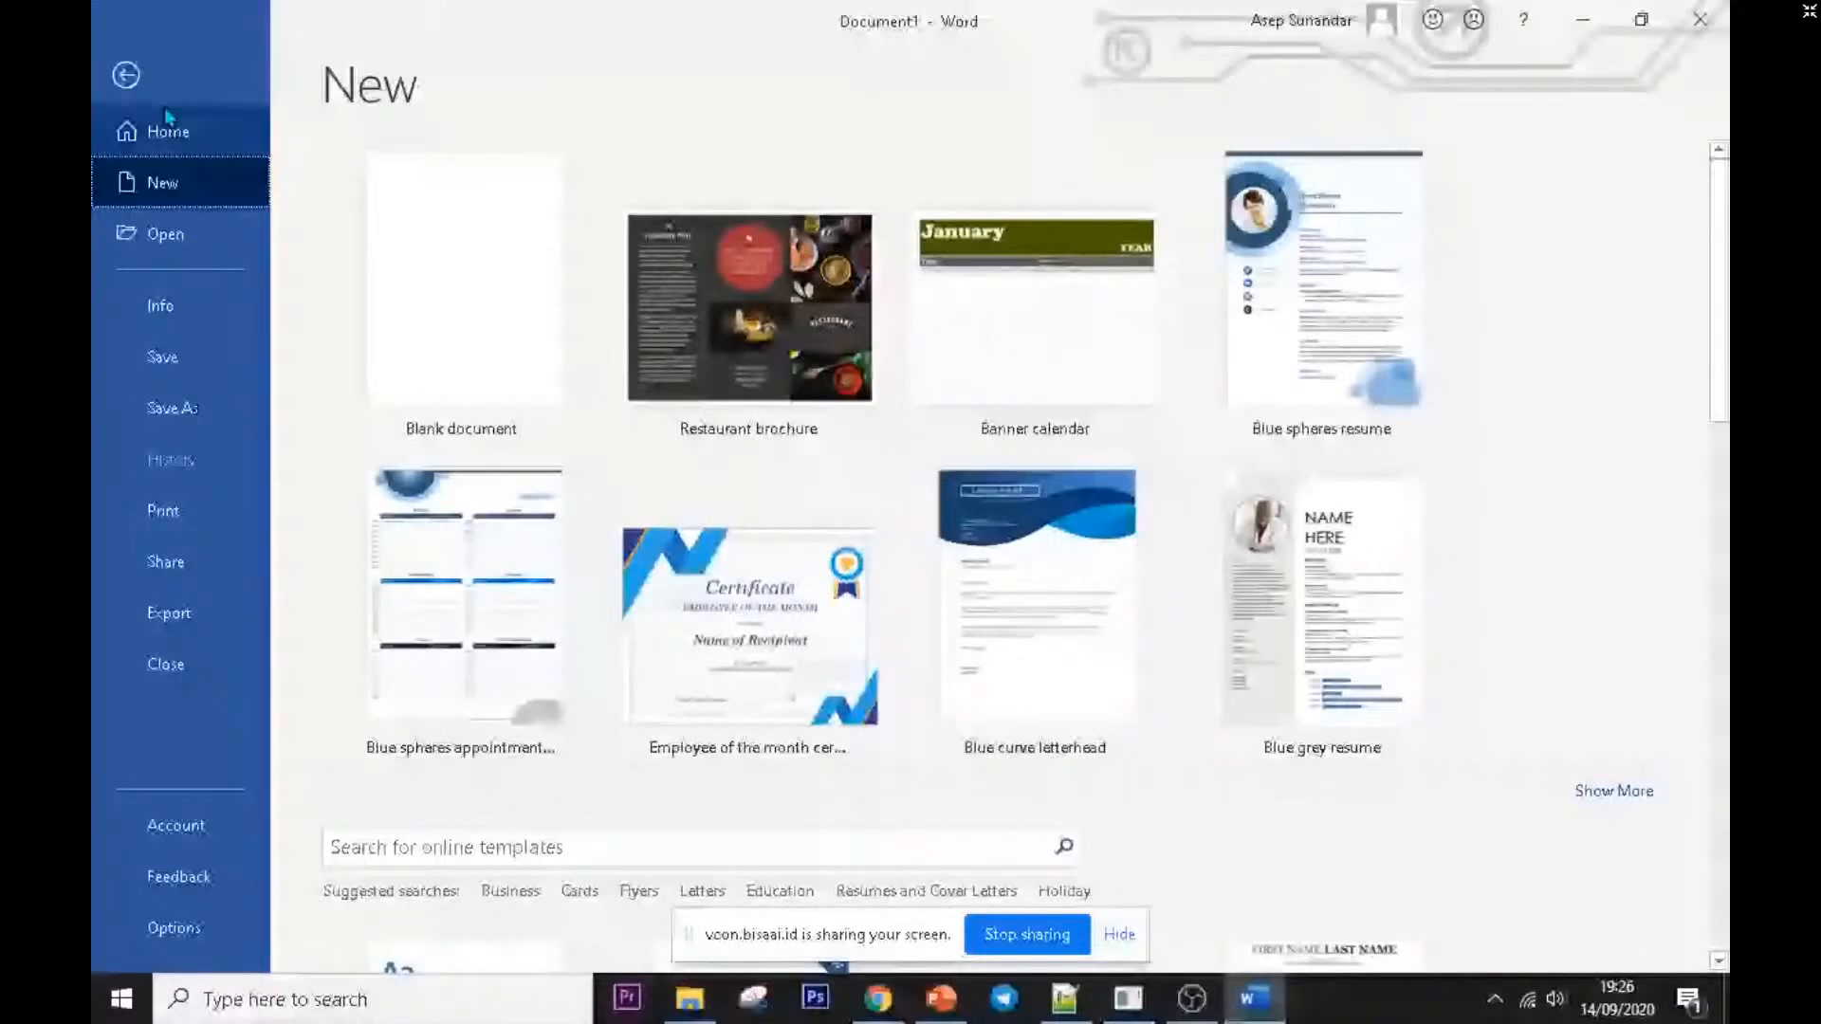
# - Examine the full list of recent documents available for opening and compare it with the shorter recent list on the home page
pyautogui.click(202, 244)
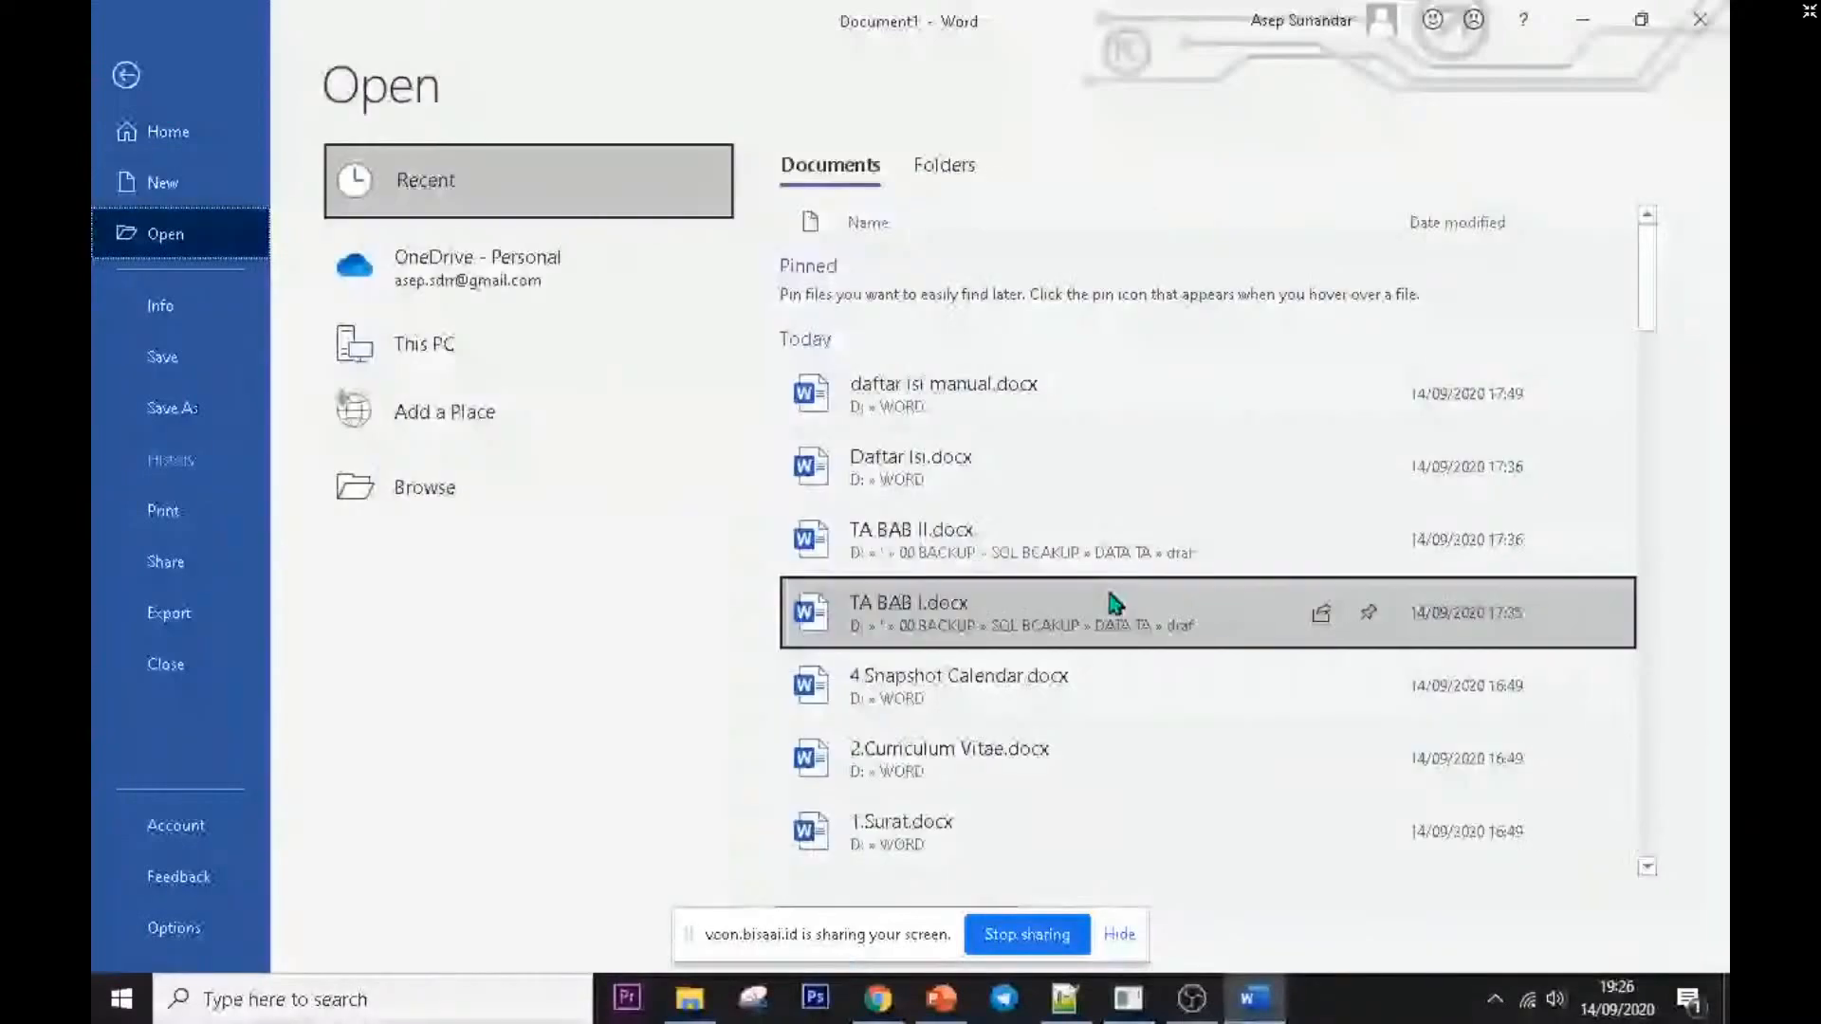
pyautogui.scroll(-10, 1114, 604)
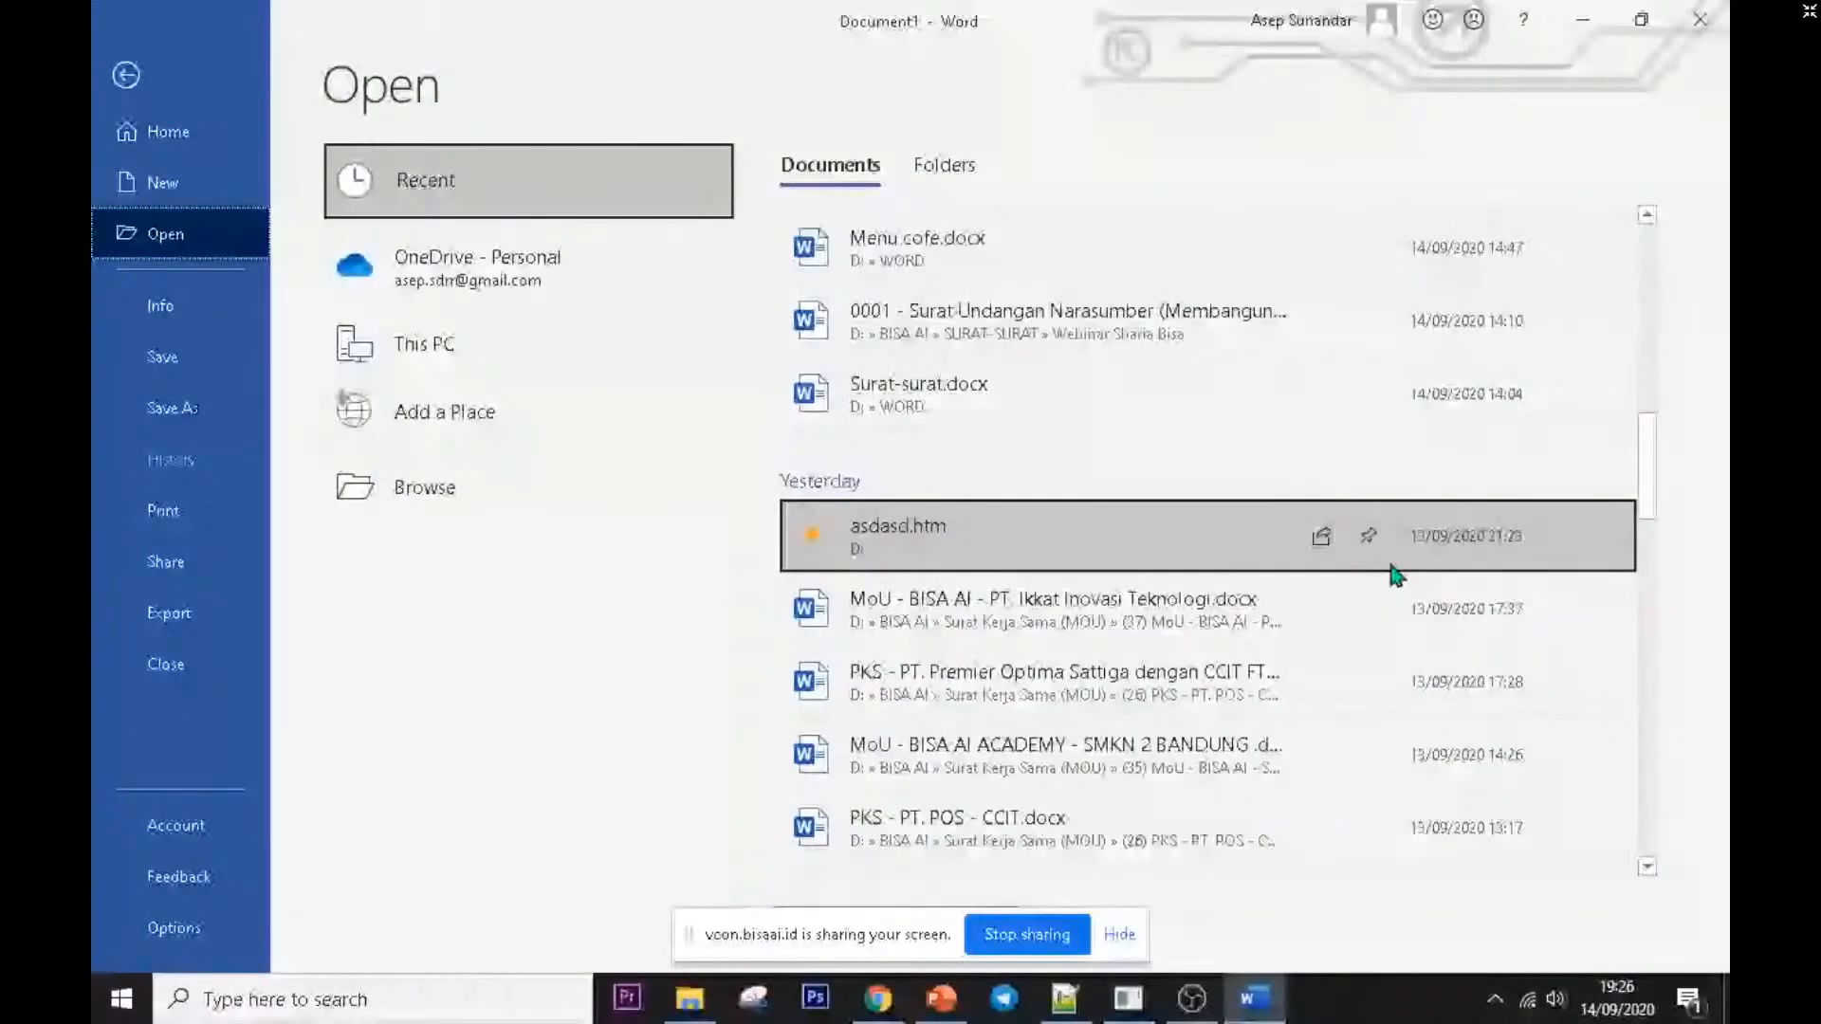
pyautogui.scroll(-10, 1380, 584)
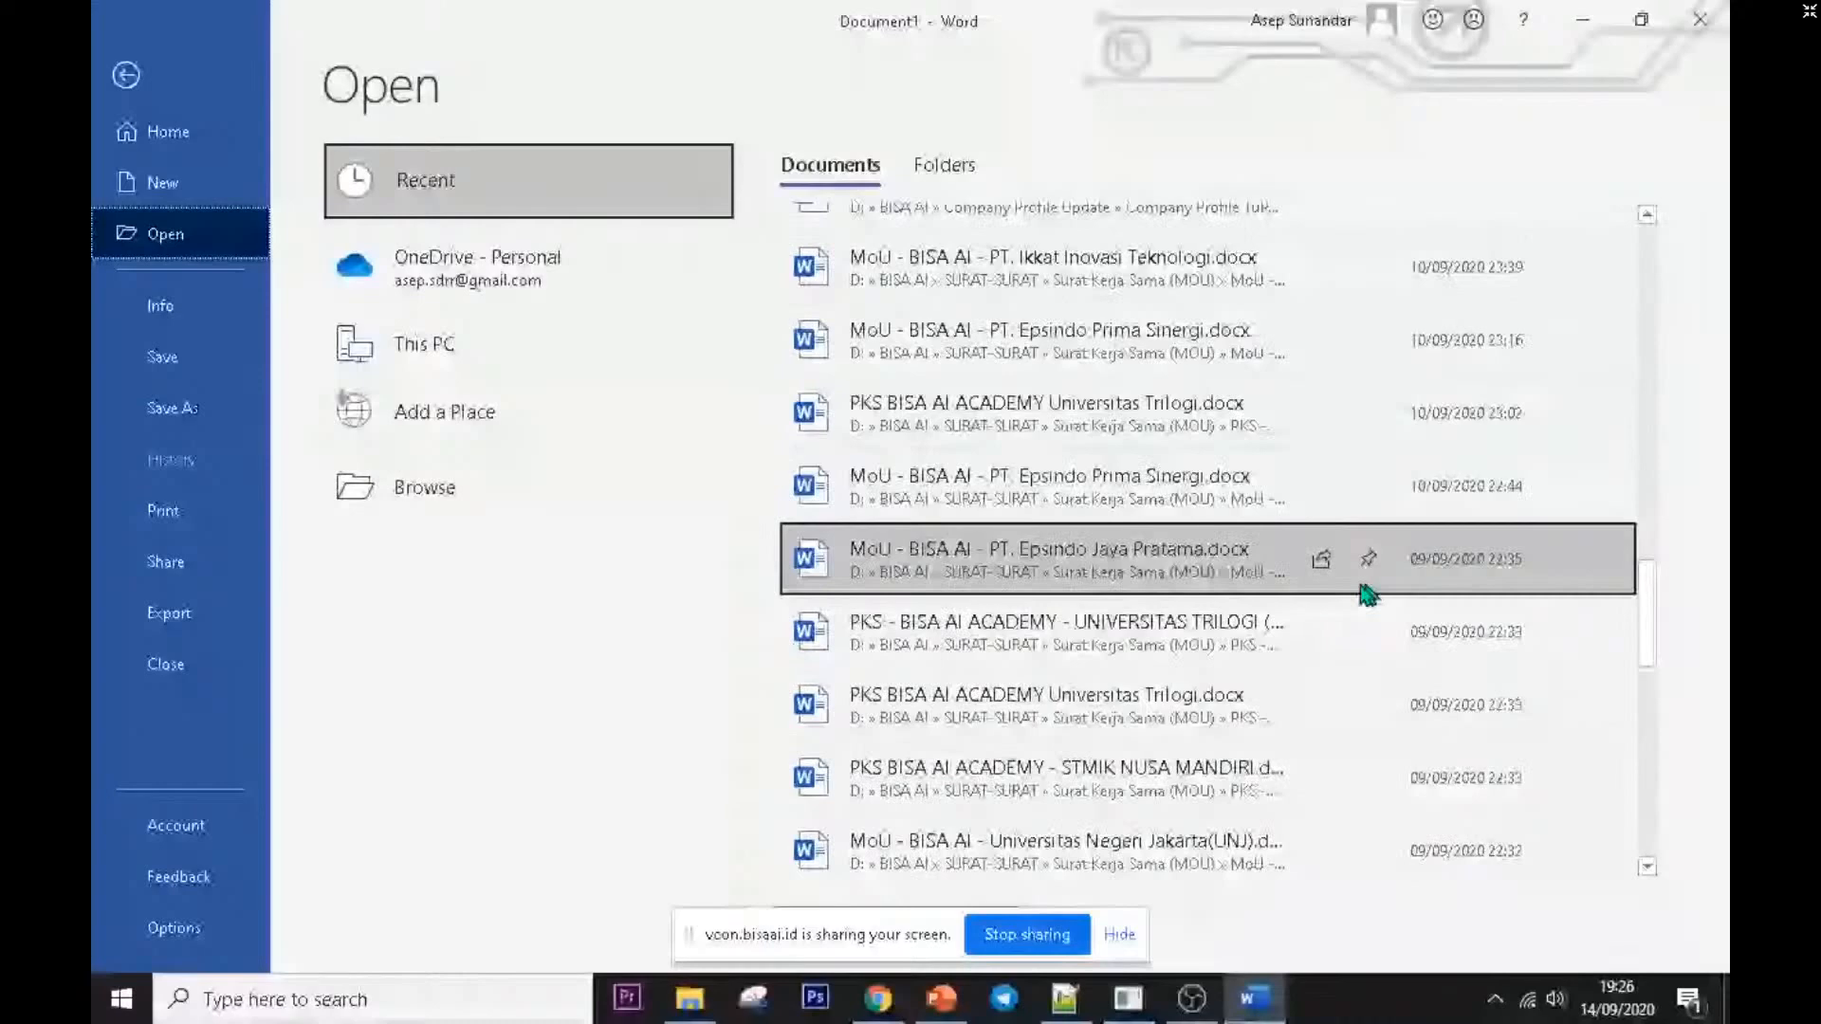
pyautogui.click(169, 132)
pyautogui.scroll(-4, 1022, 716)
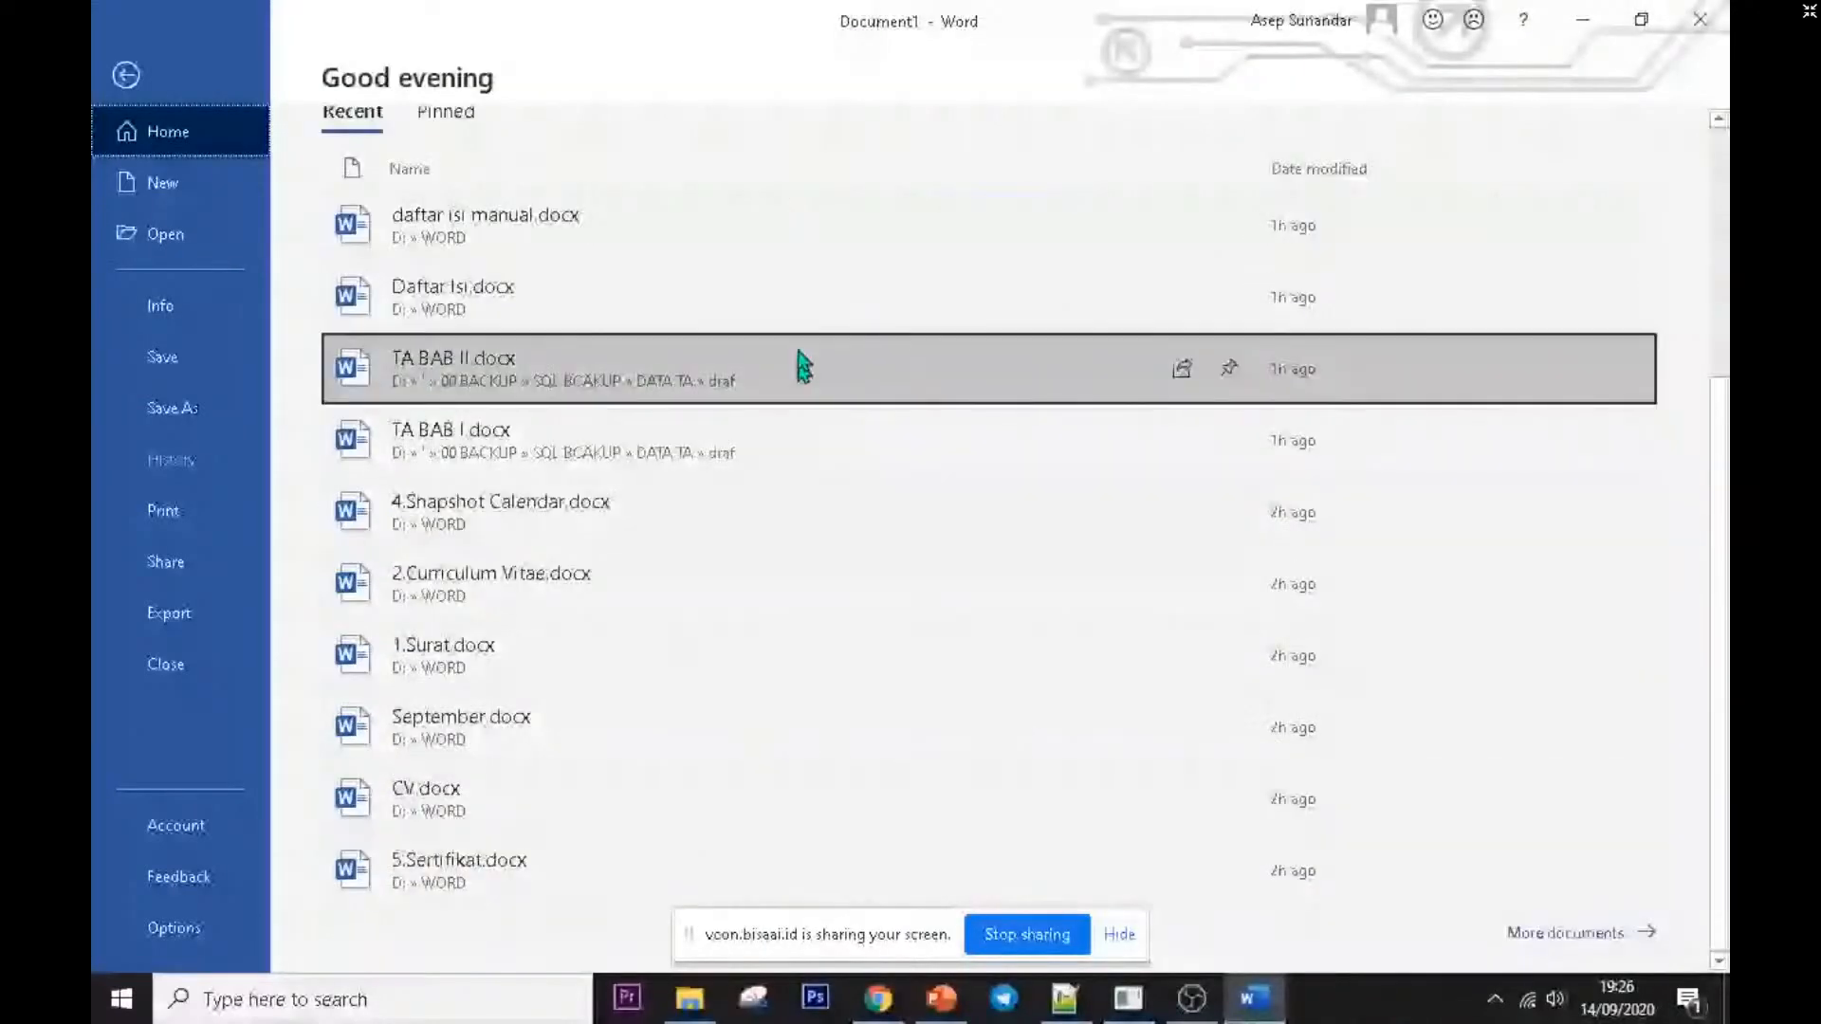
pyautogui.click(166, 234)
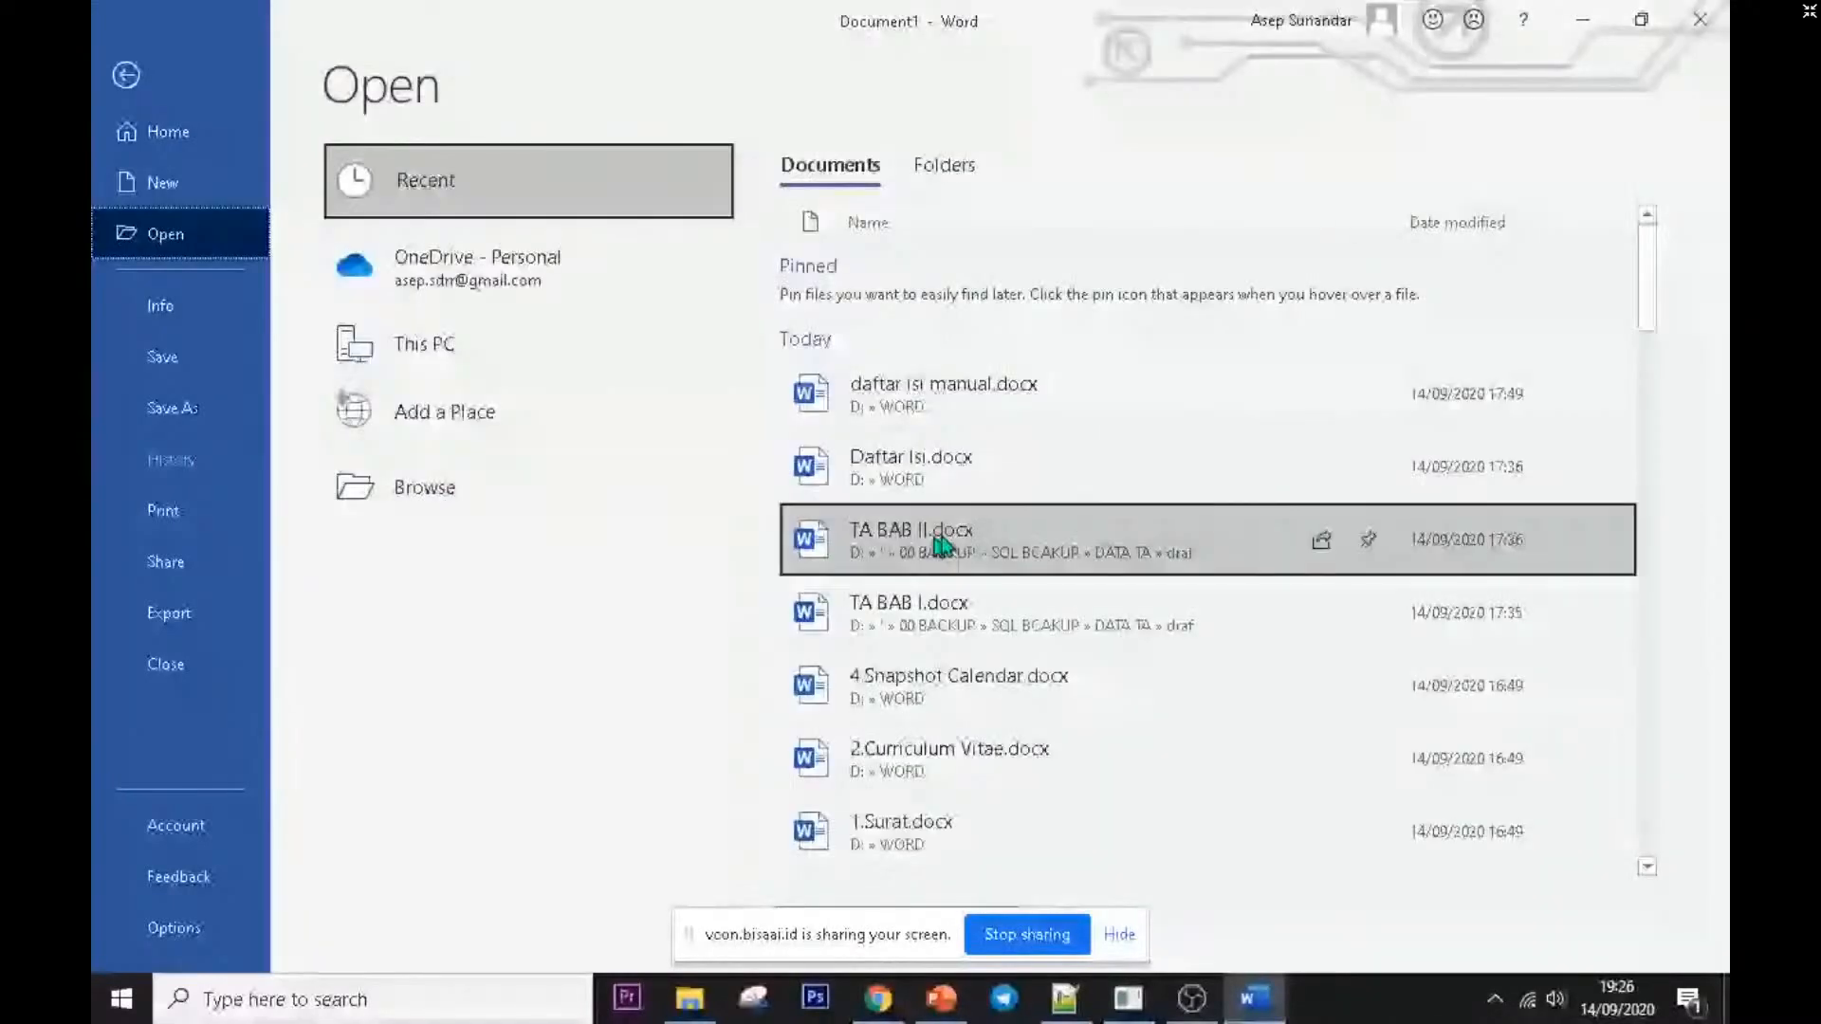
pyautogui.scroll(-1, 1230, 482)
pyautogui.scroll(-3, 1200, 560)
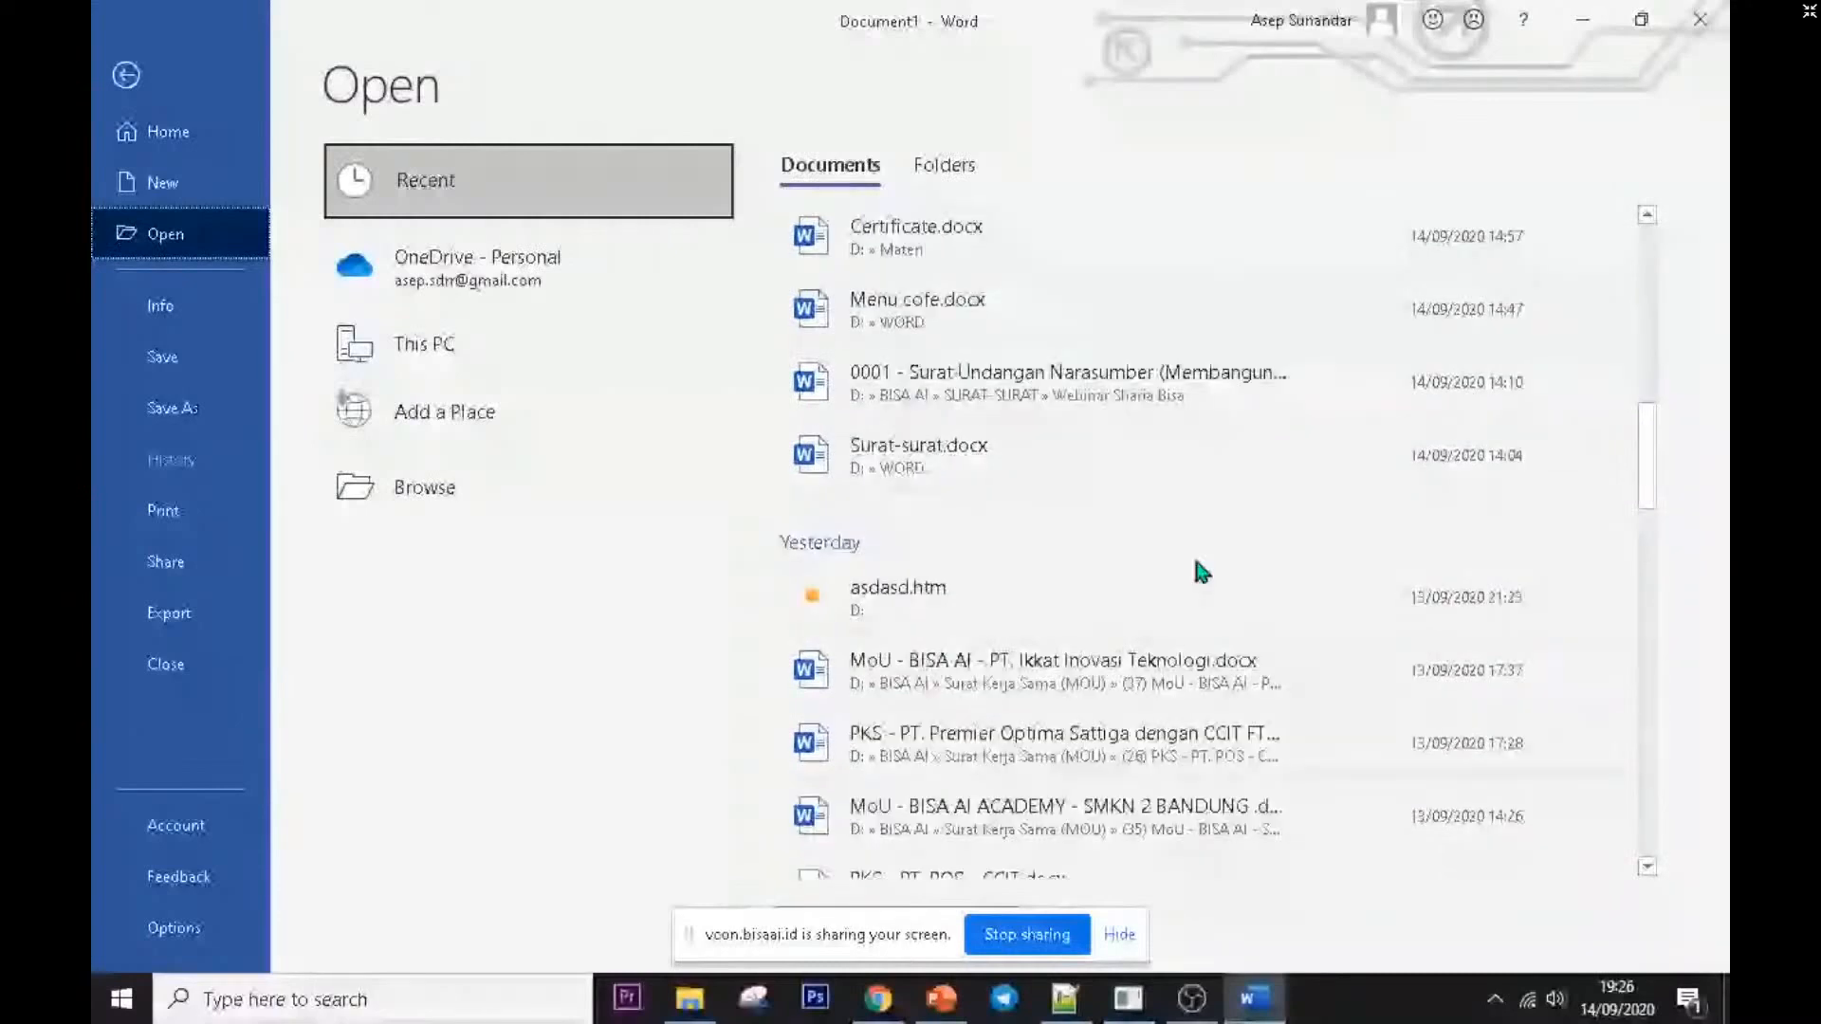
# - Browse the recent documents by date, from the oldest entries back to today's and yesterday's files
pyautogui.scroll(-15, 1195, 564)
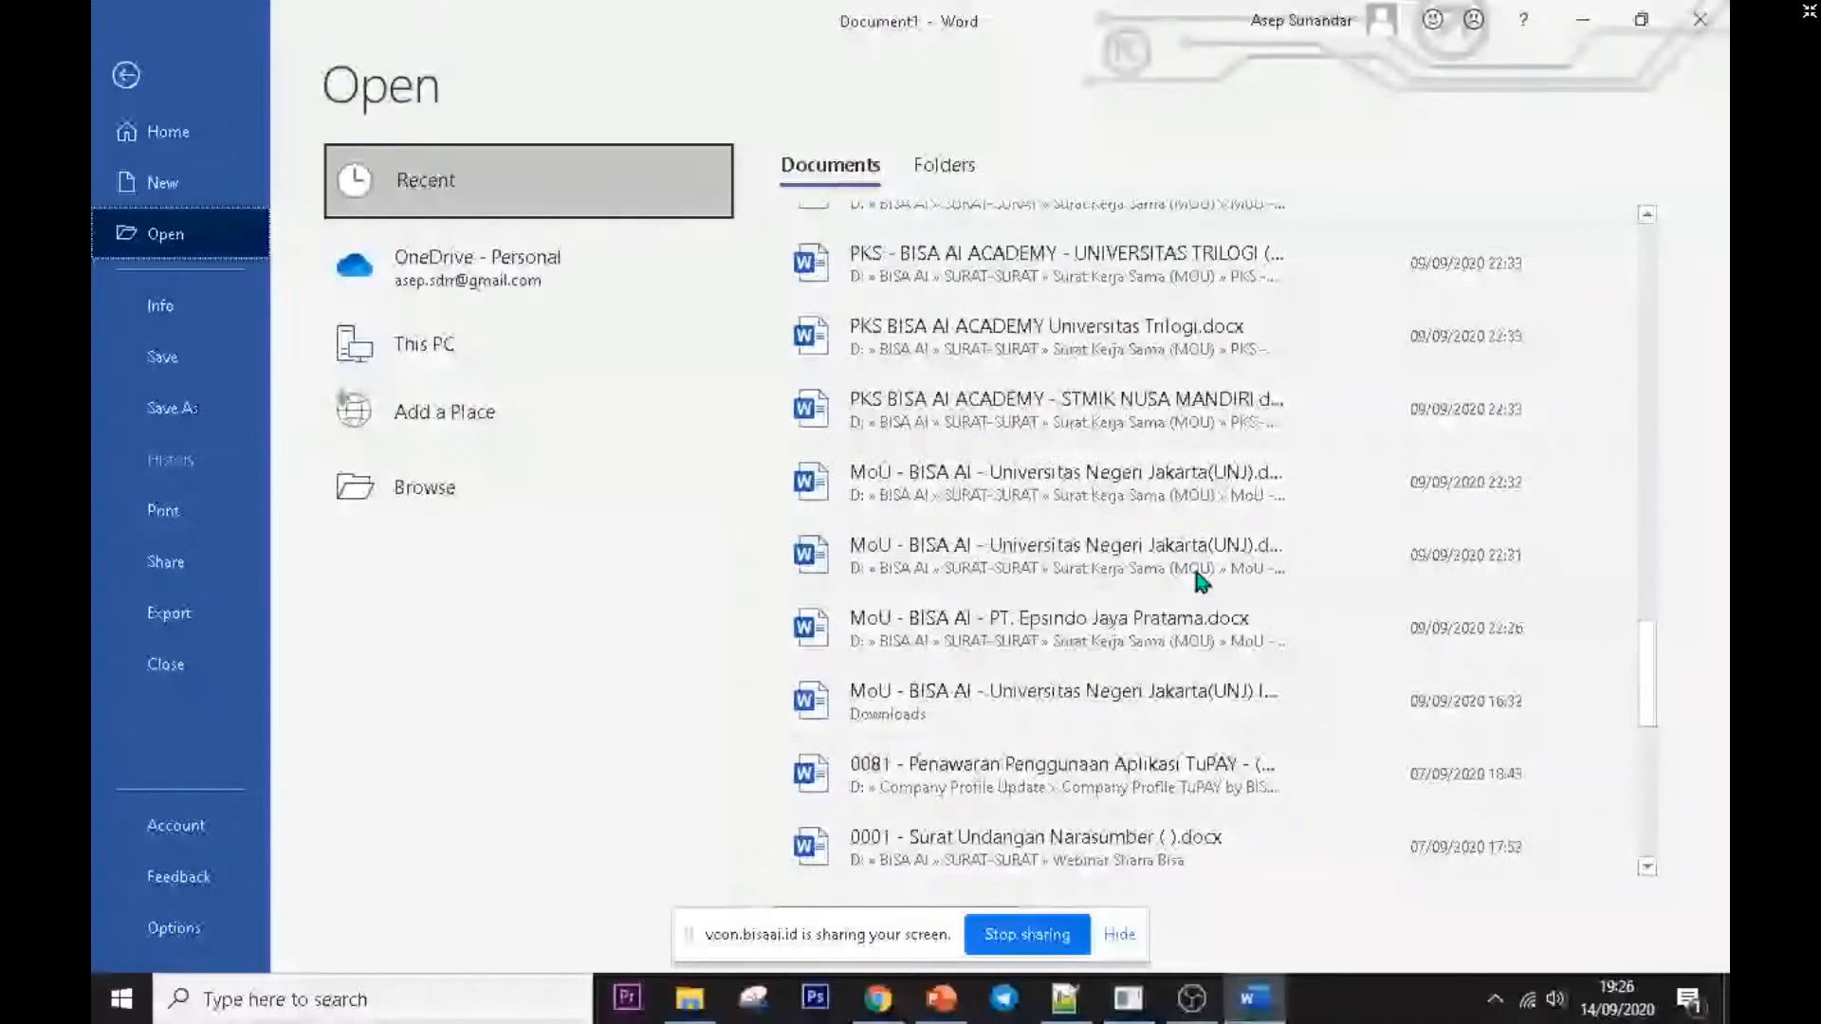
pyautogui.scroll(10, 1166, 567)
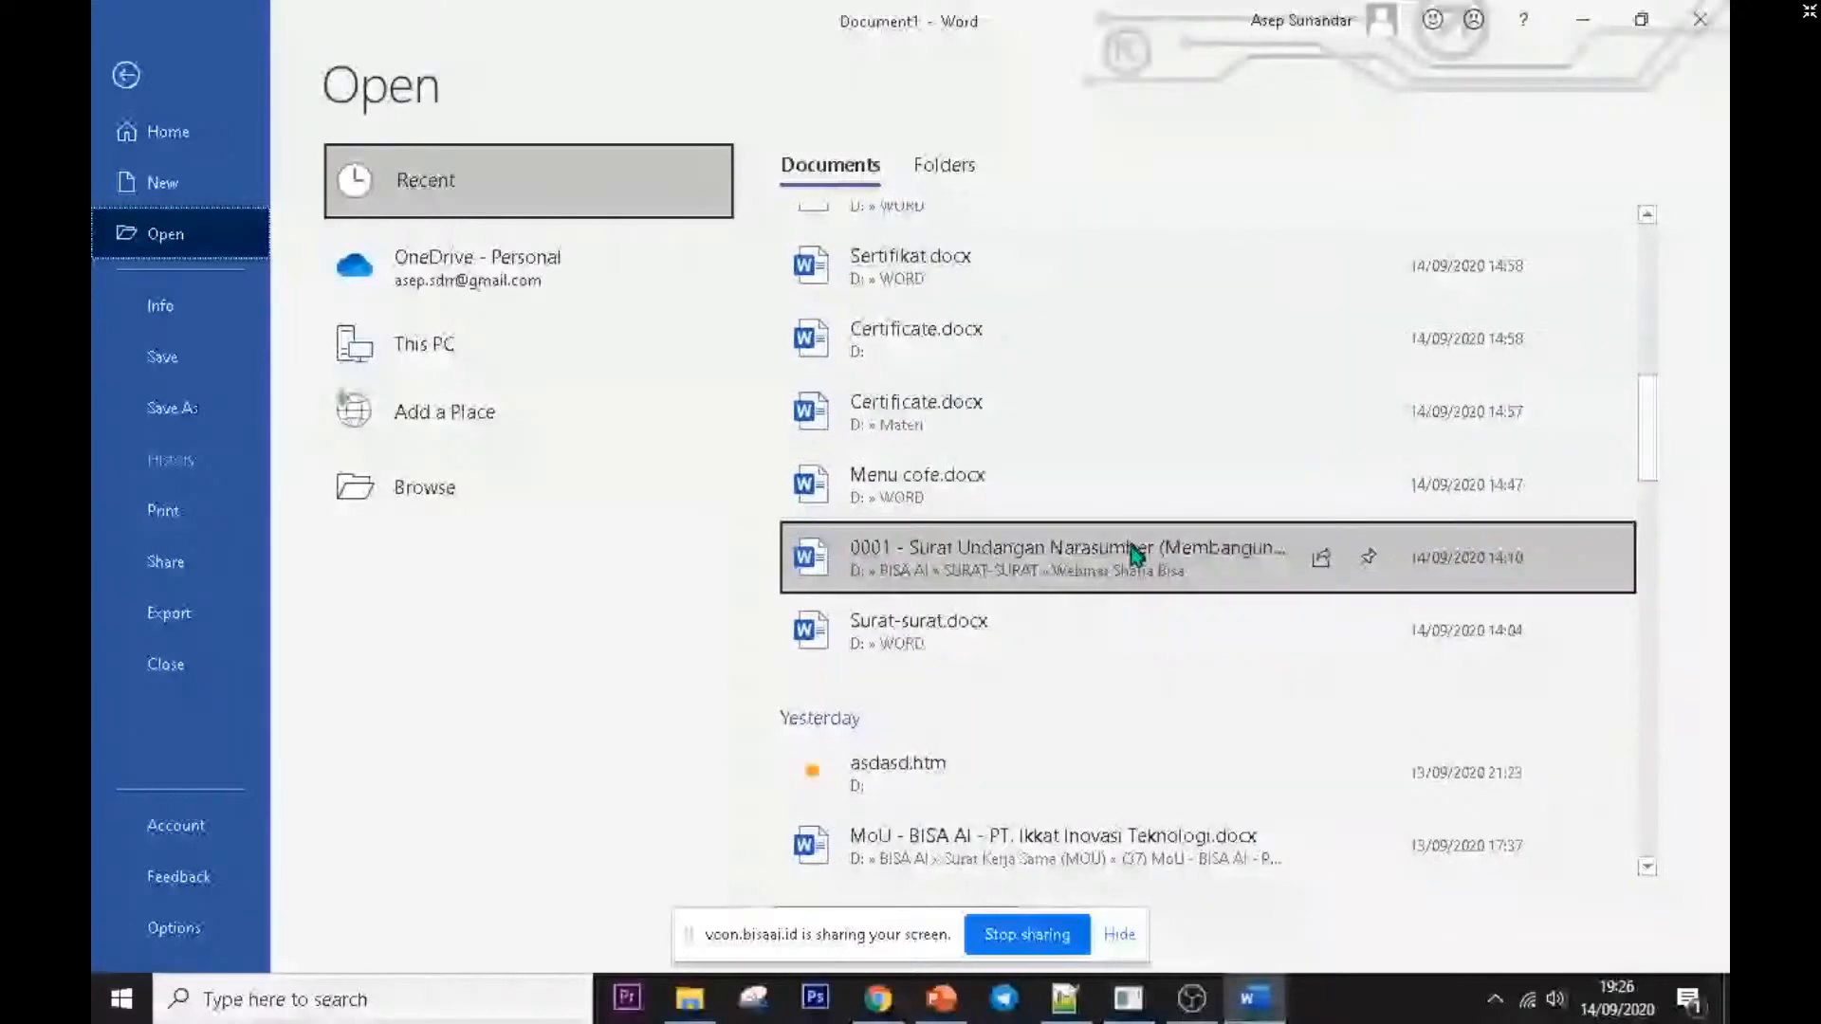
pyautogui.scroll(5, 1134, 559)
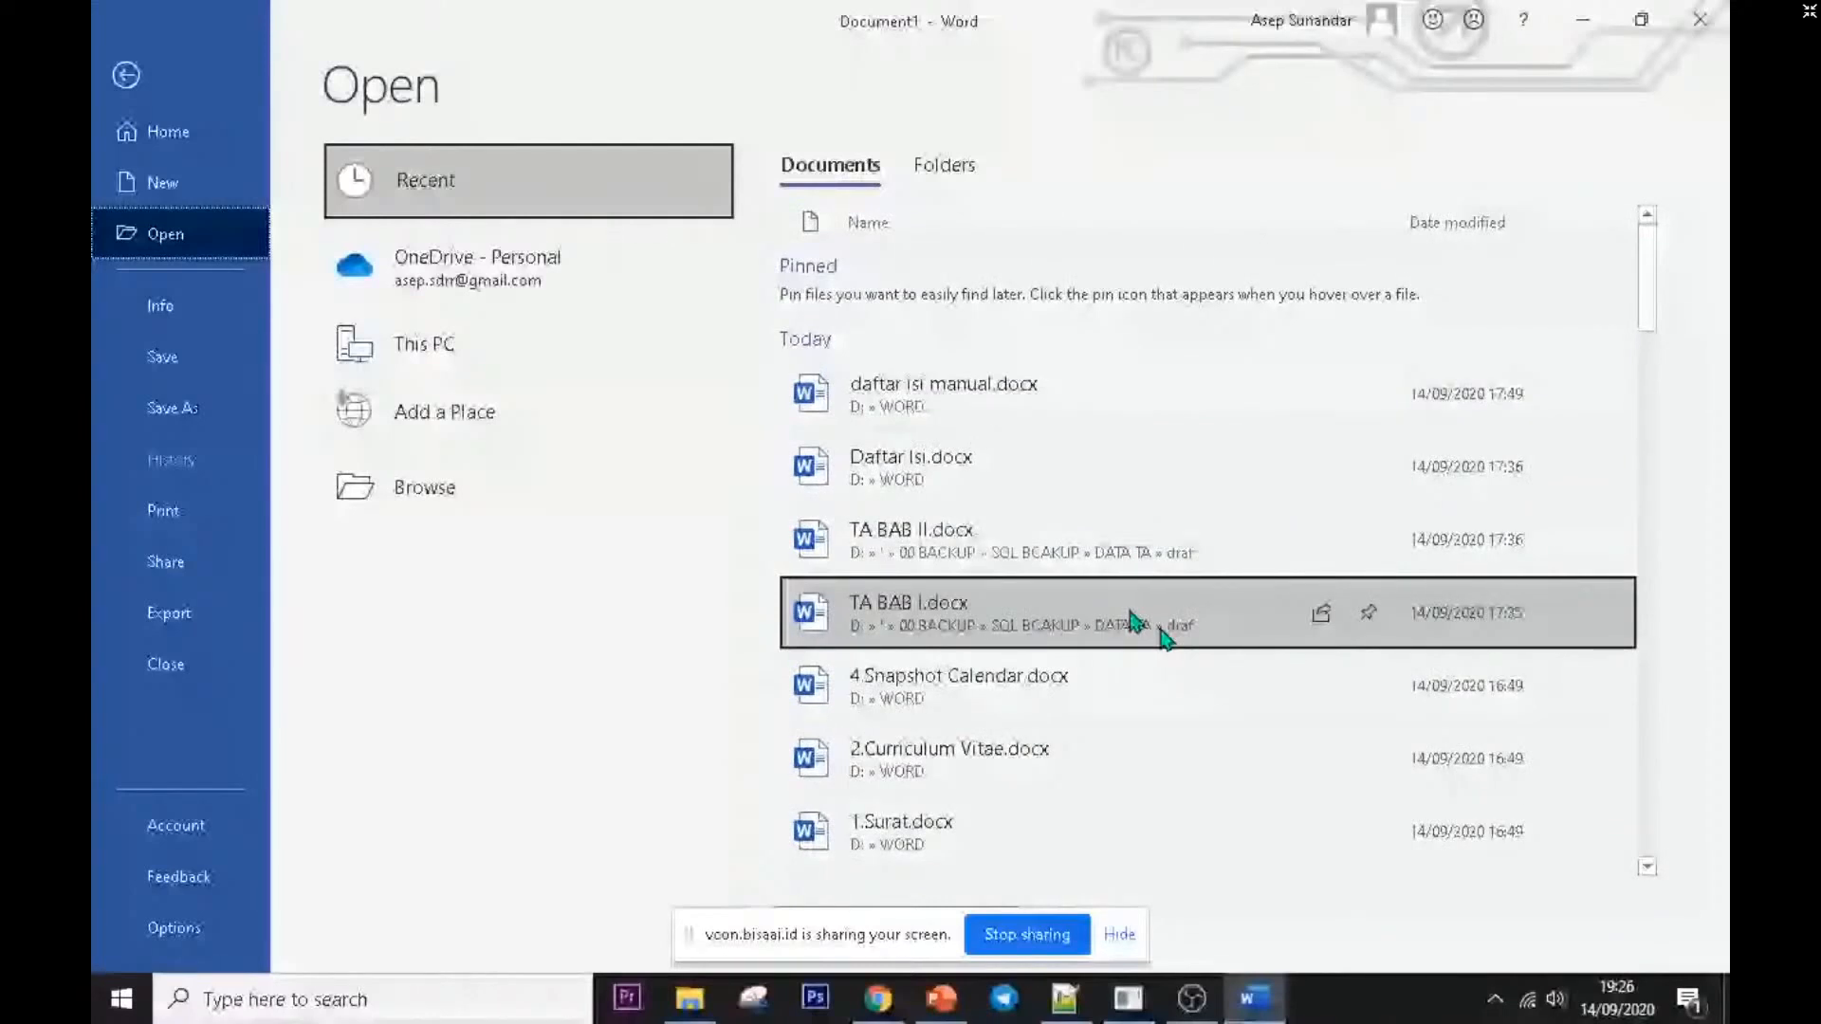
pyautogui.scroll(-5, 1135, 618)
pyautogui.scroll(-7, 1137, 570)
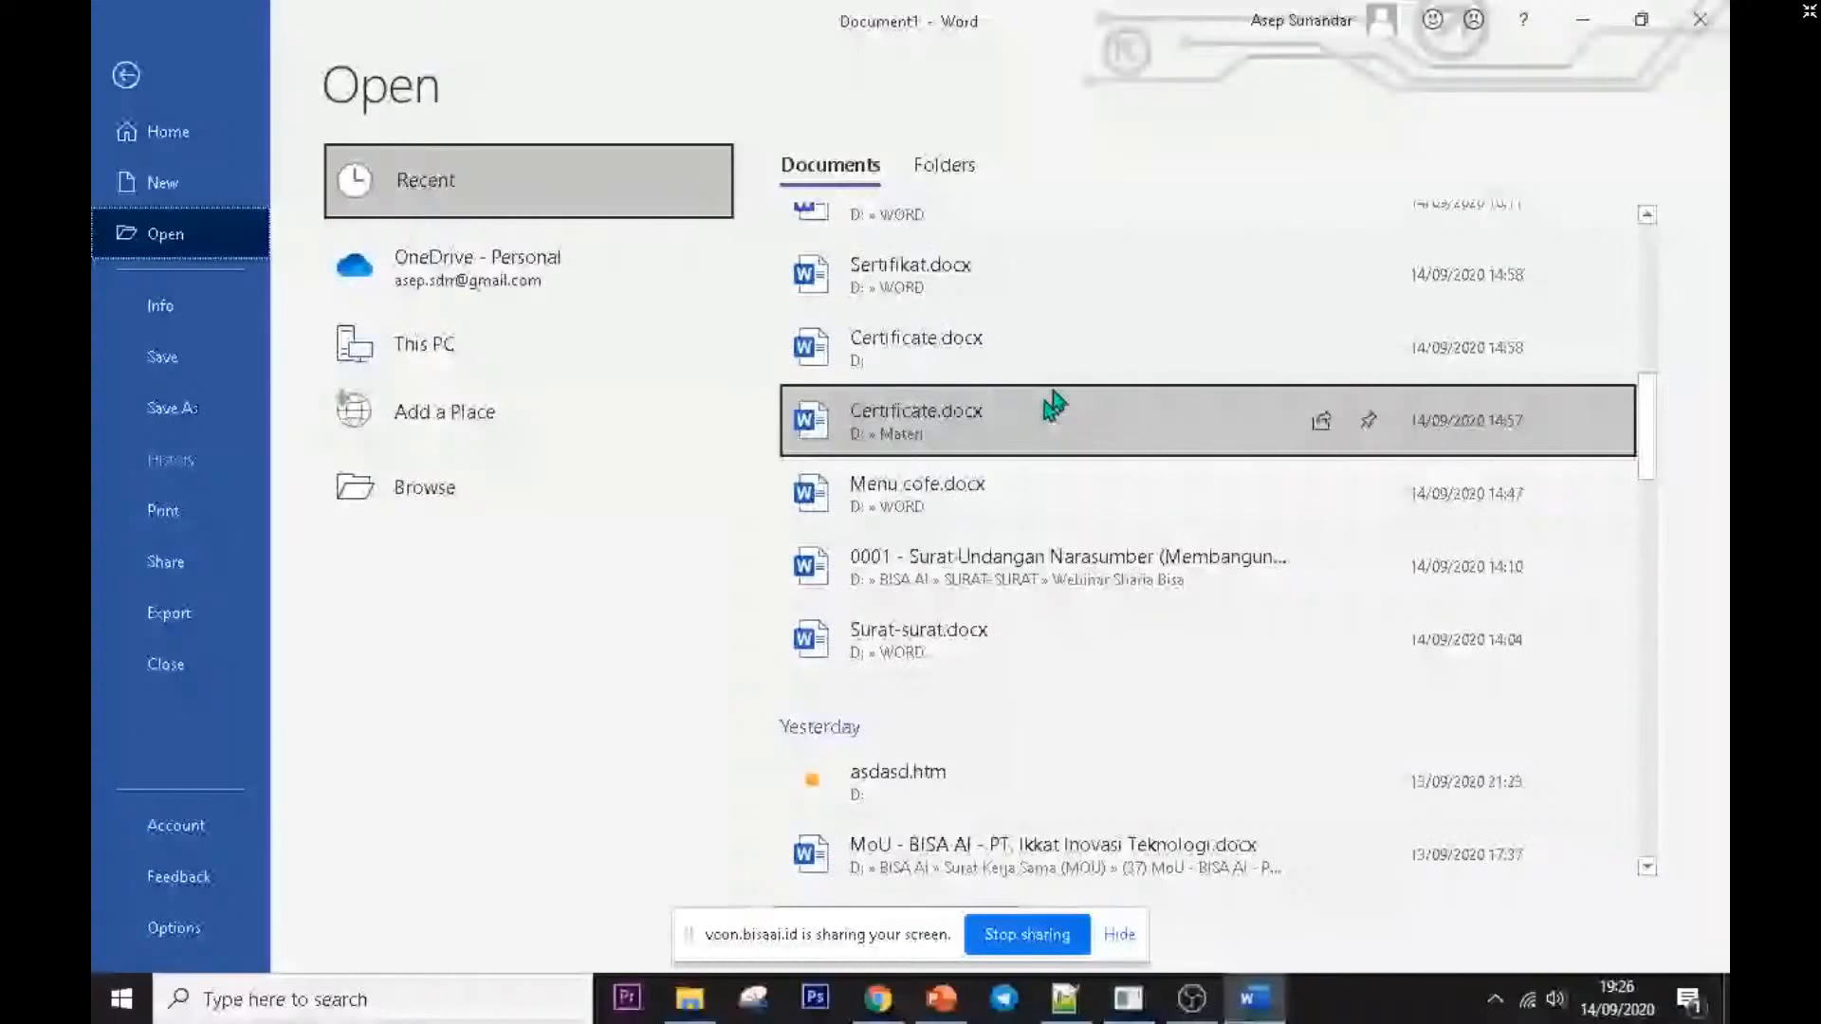
pyautogui.scroll(-3, 1053, 406)
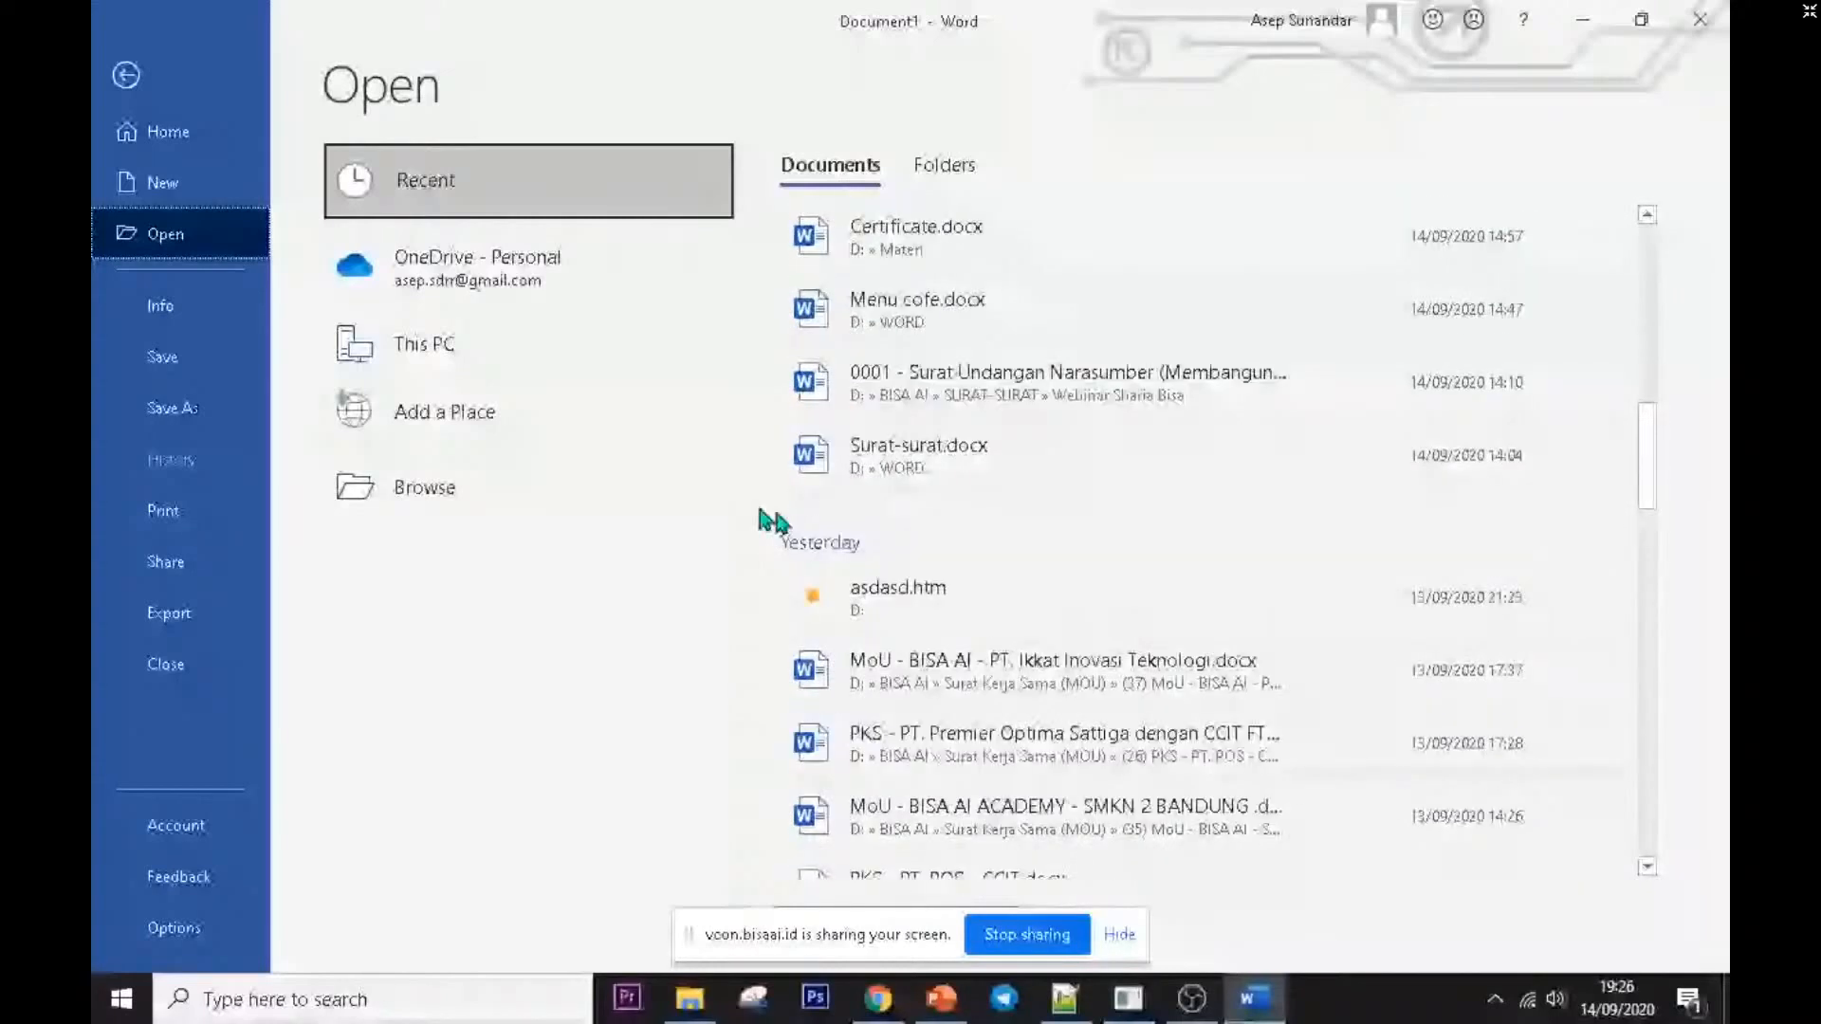
# - Review the document's Info page and the file type choices for saving it in the Documents folder
pyautogui.press('Down')
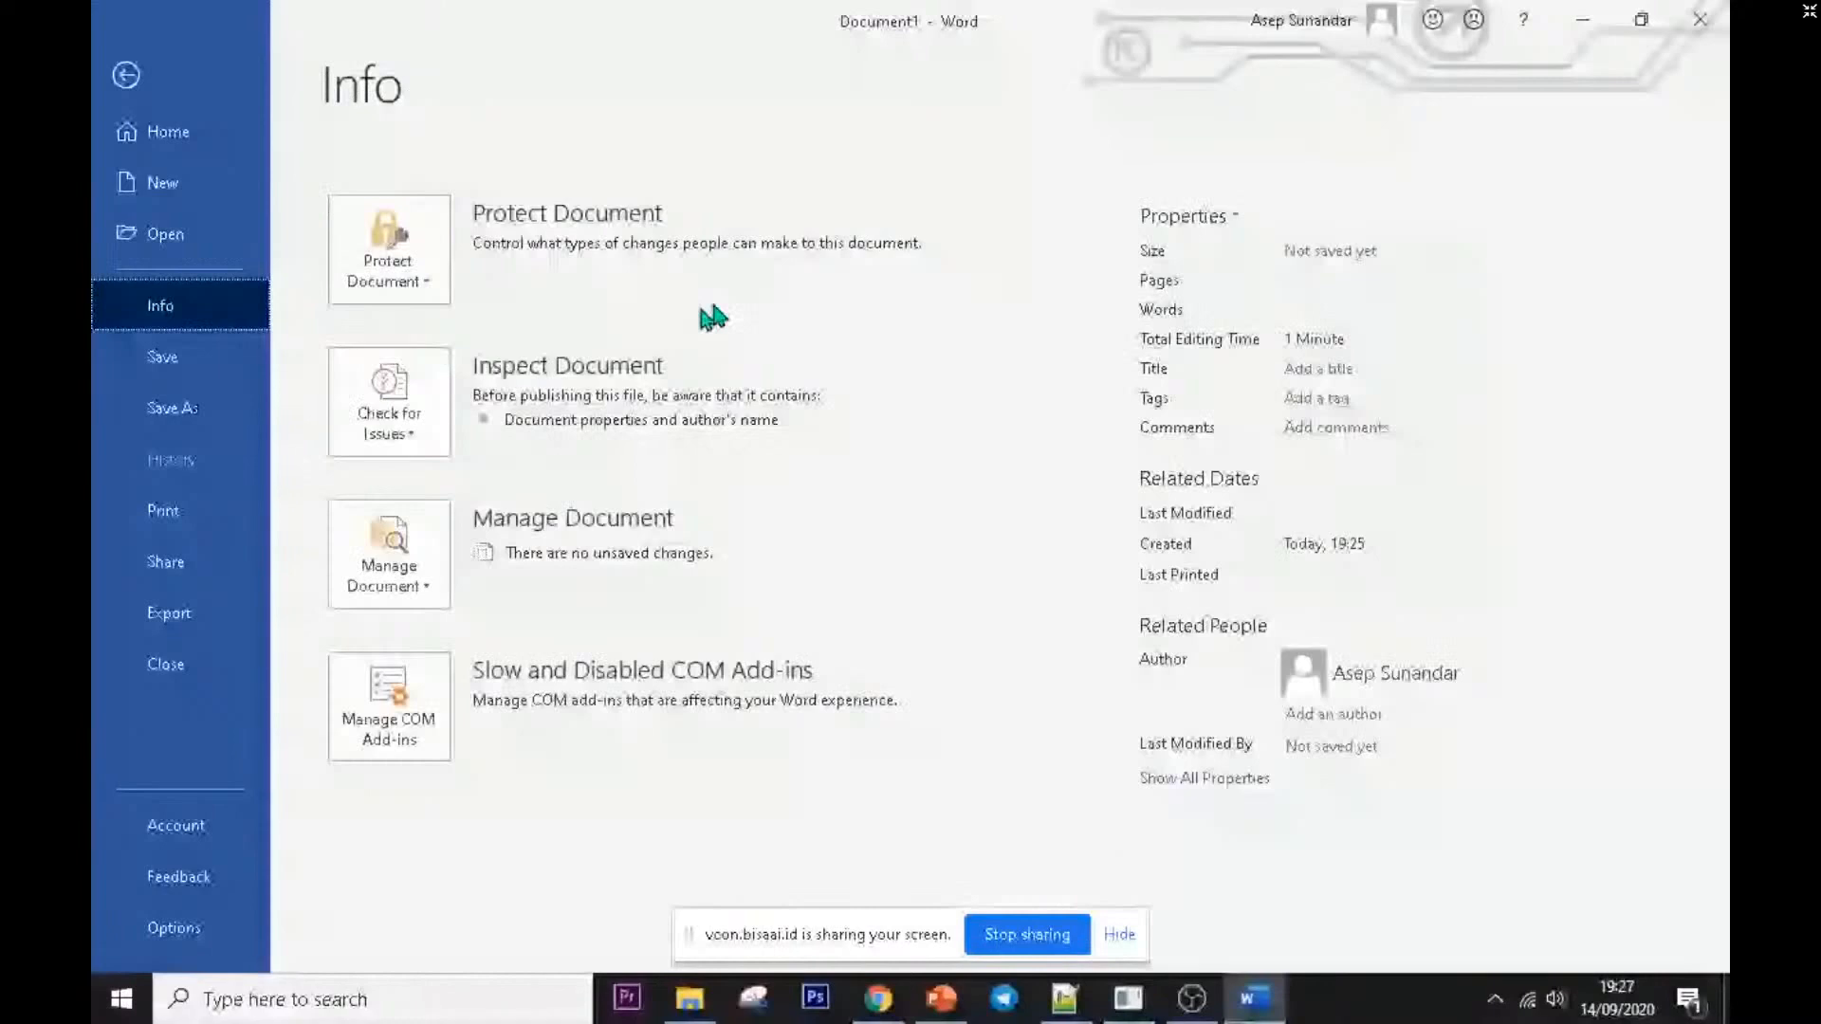
pyautogui.click(196, 356)
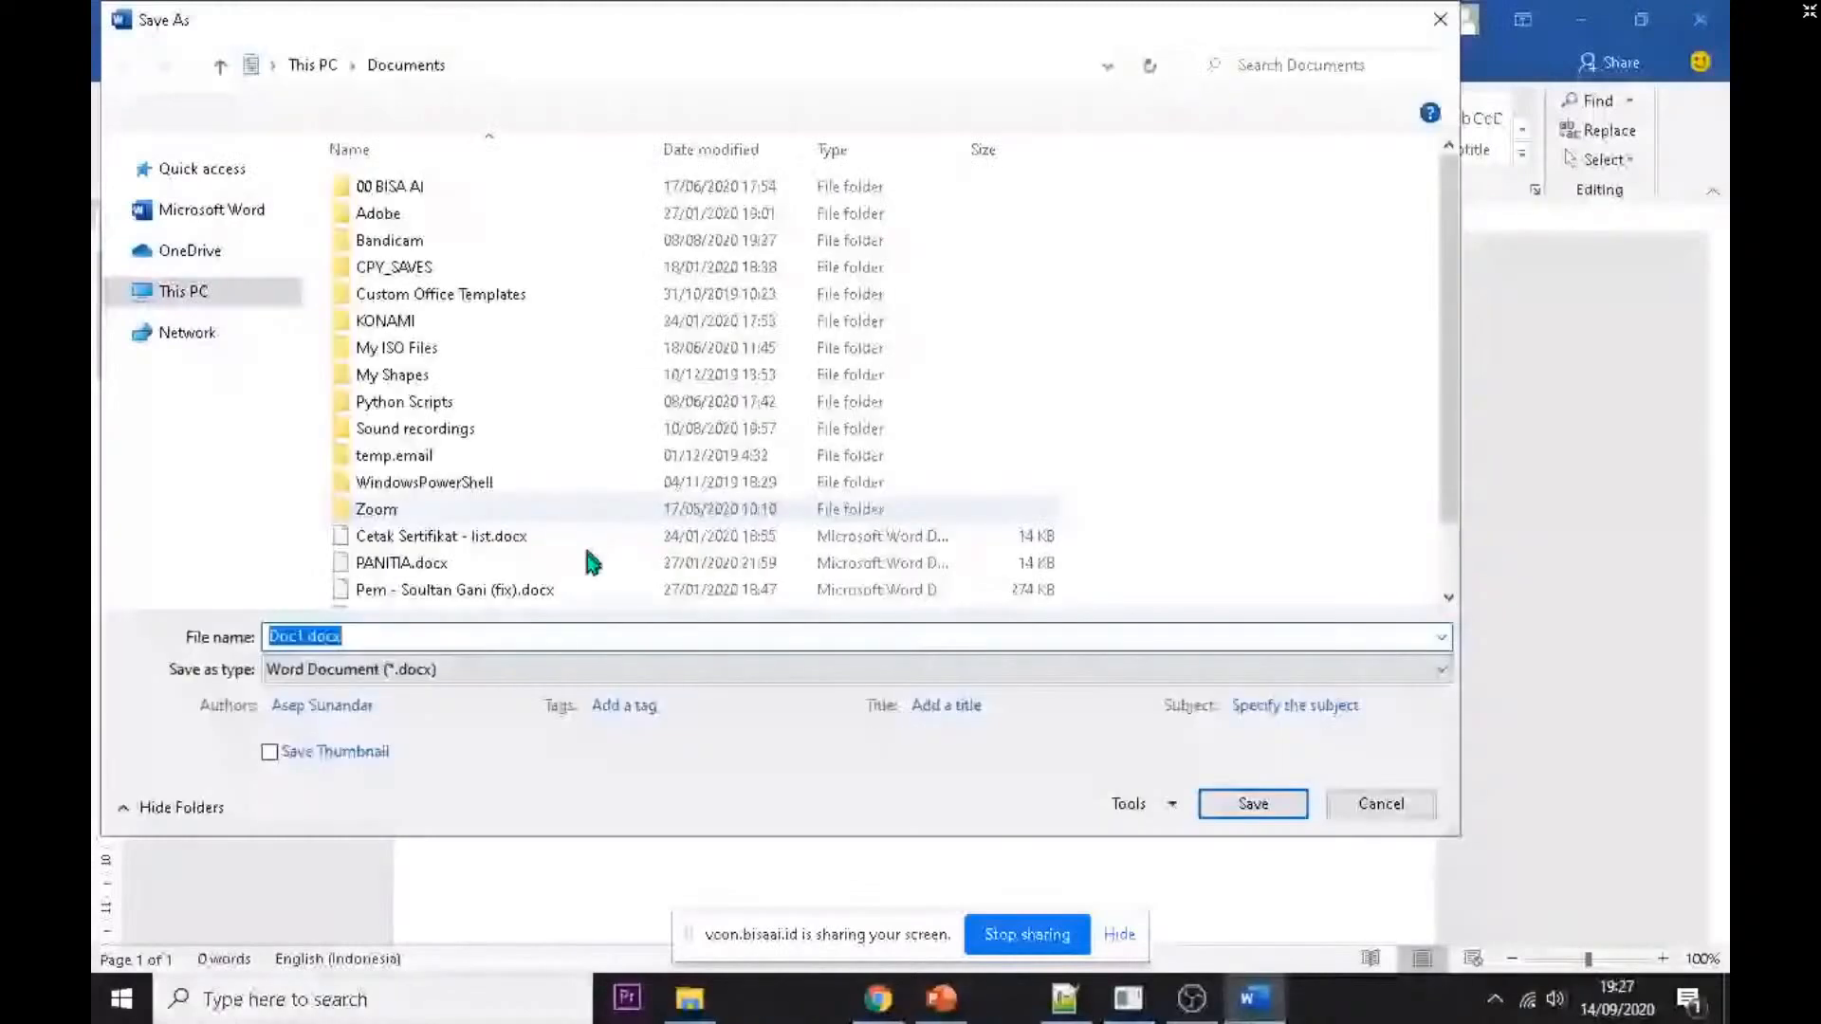
pyautogui.click(664, 669)
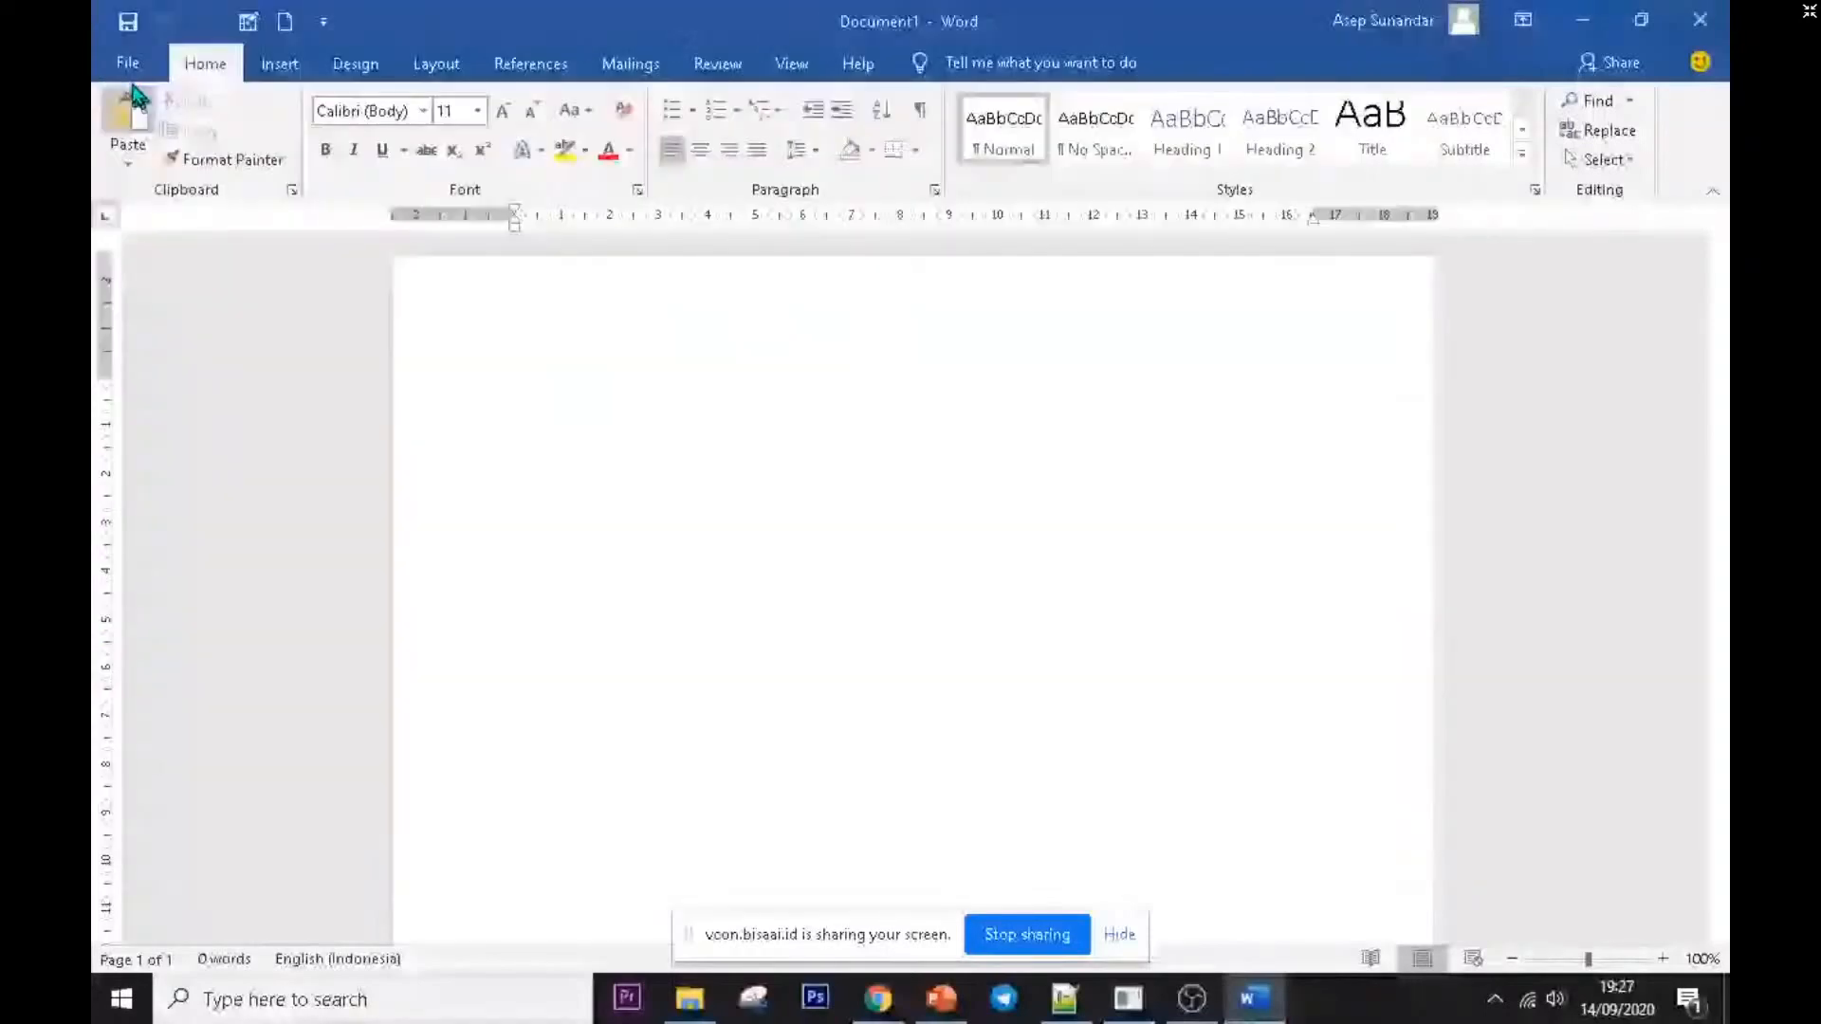
# - Review the General, Display and Language pages of Word Options, including the English (Indonesia) authoring language
pyautogui.click(129, 67)
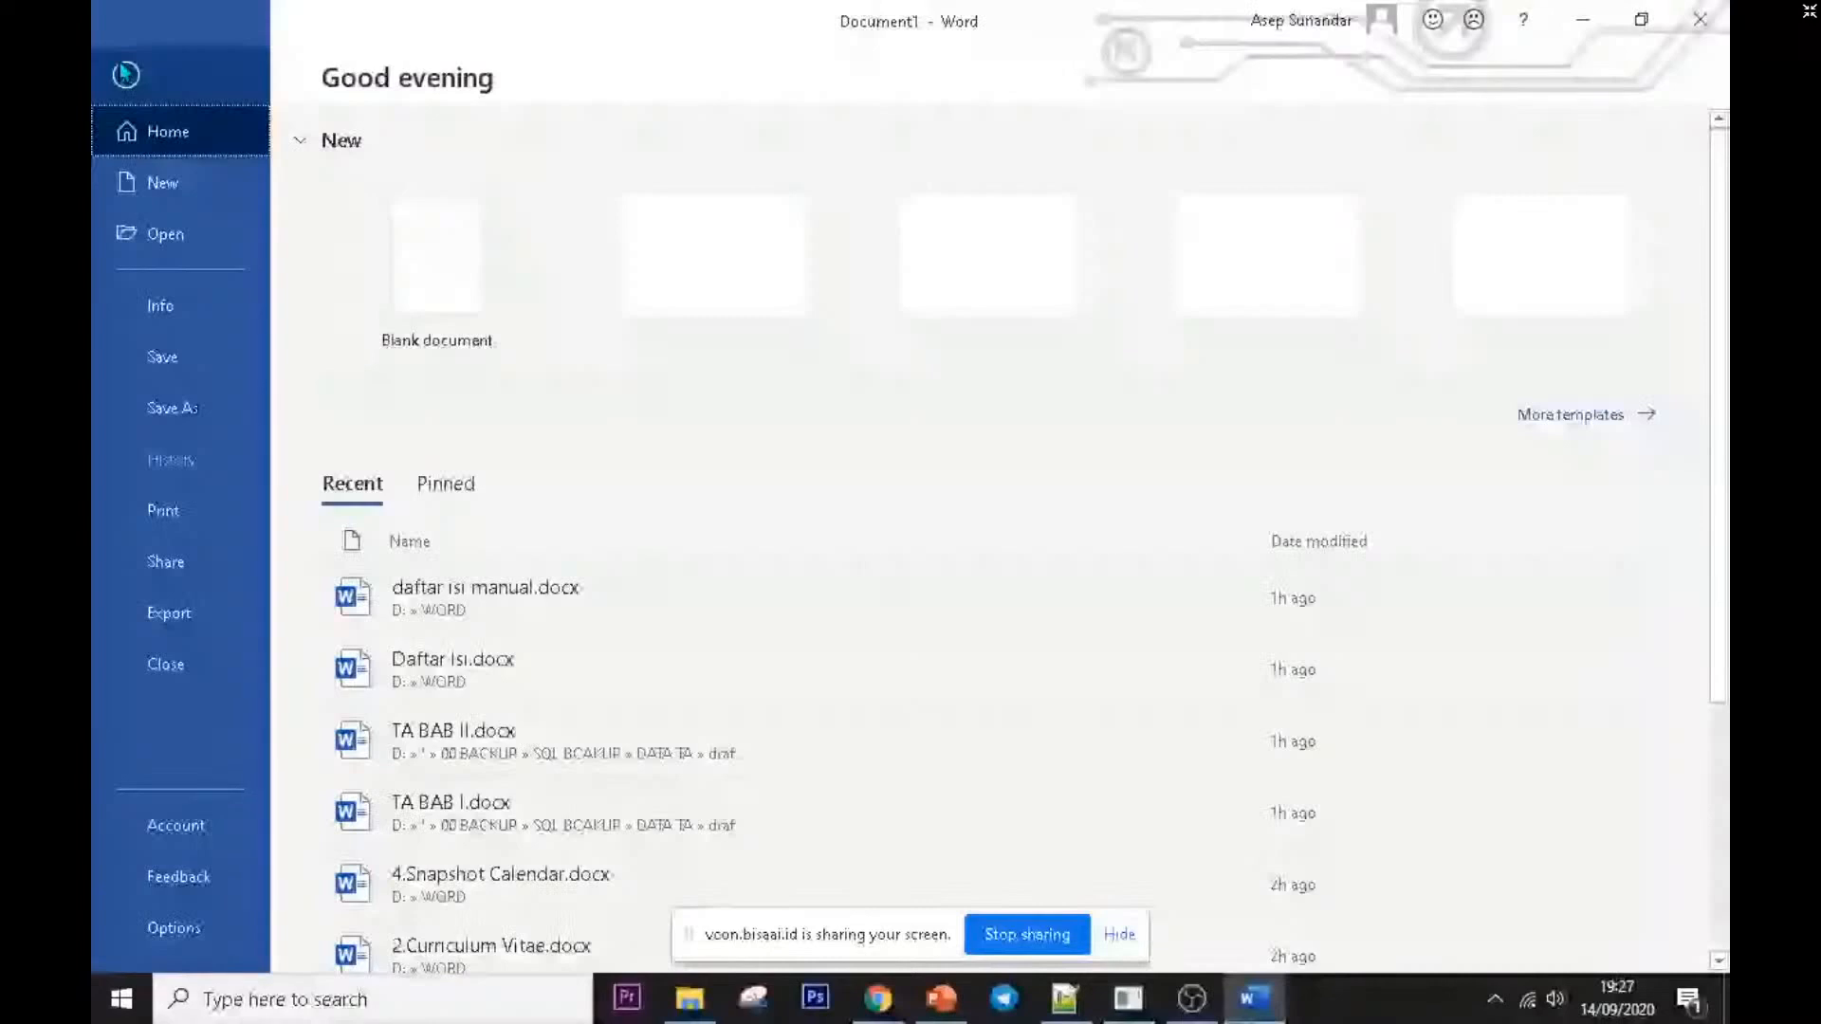
pyautogui.click(212, 924)
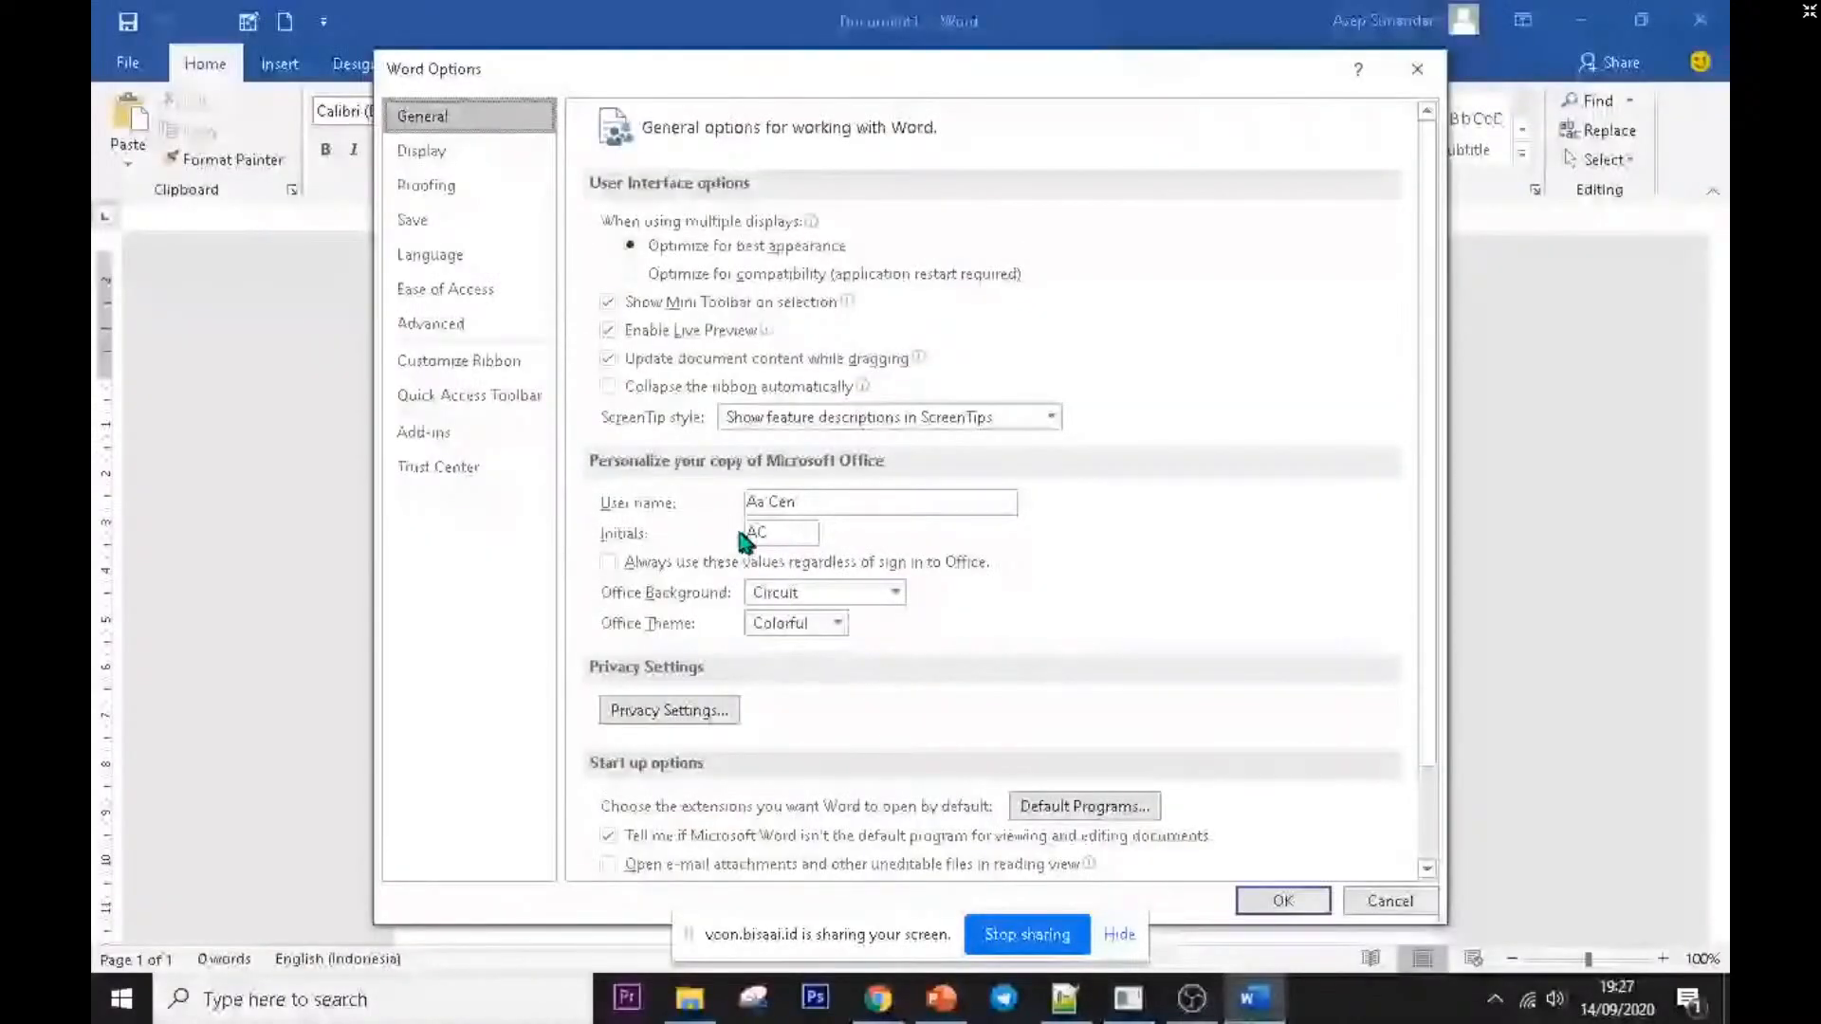
pyautogui.click(426, 152)
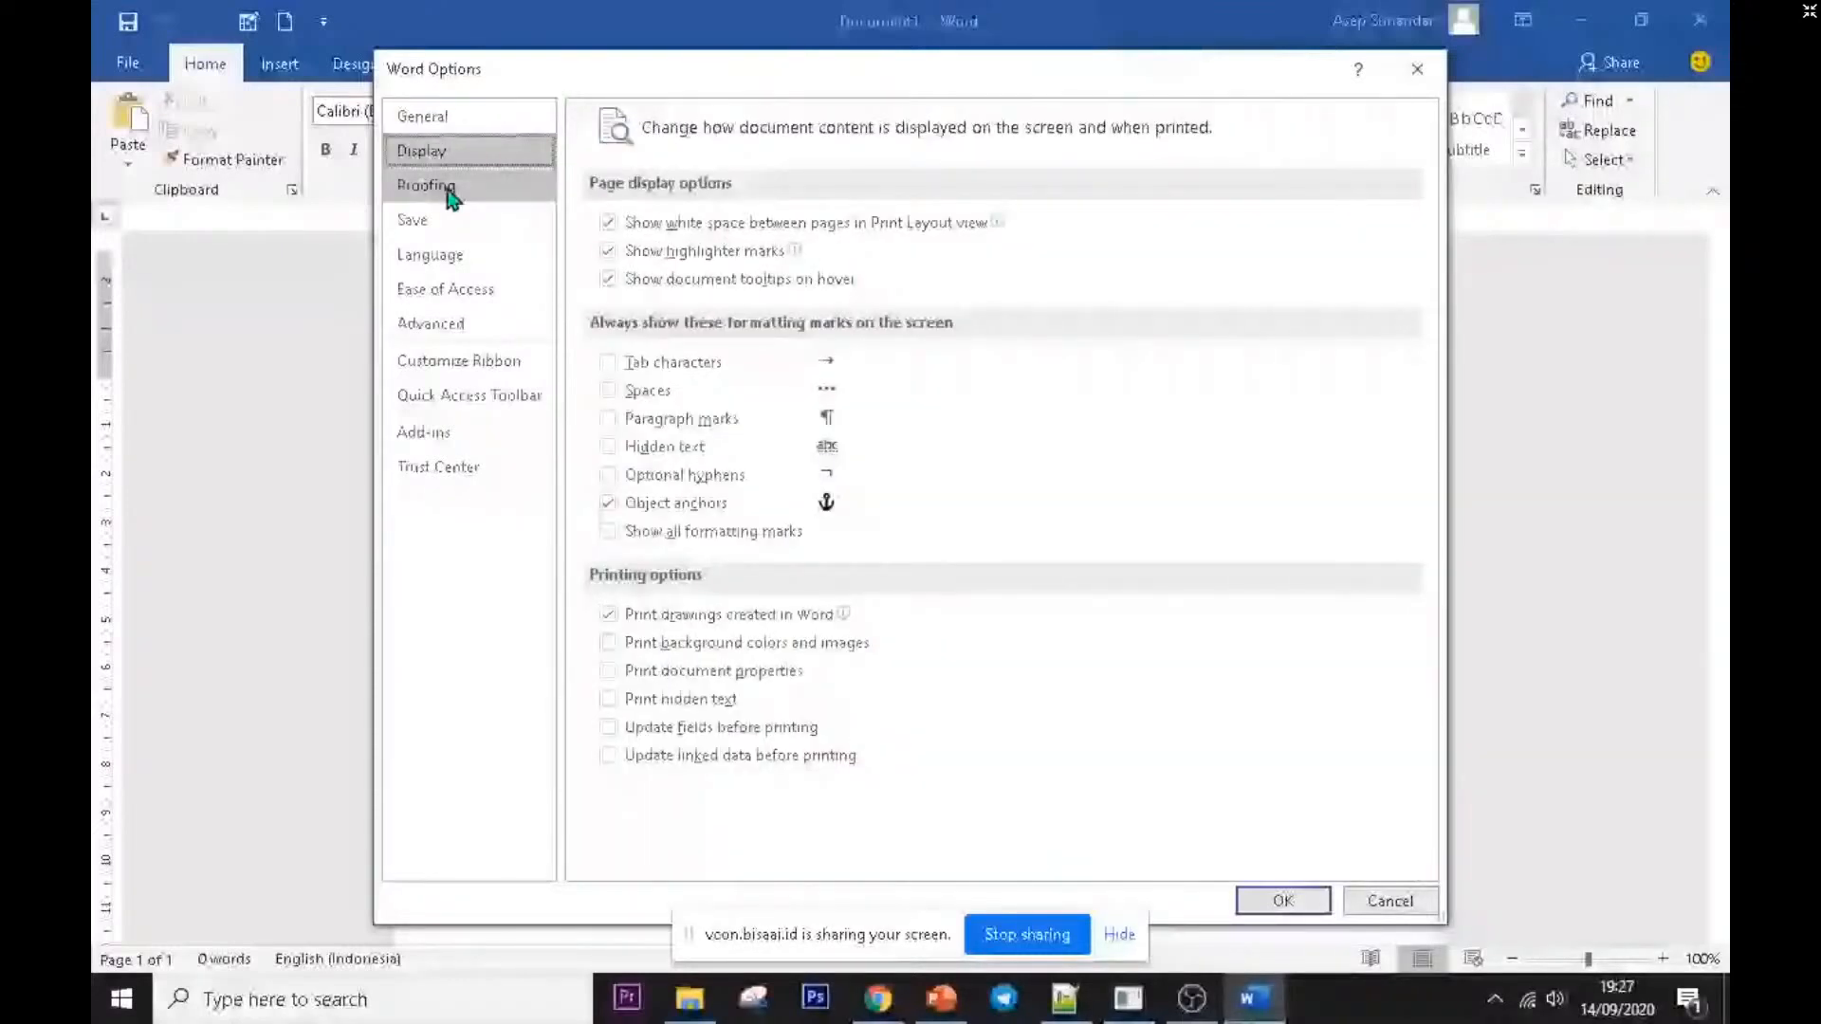
pyautogui.click(460, 256)
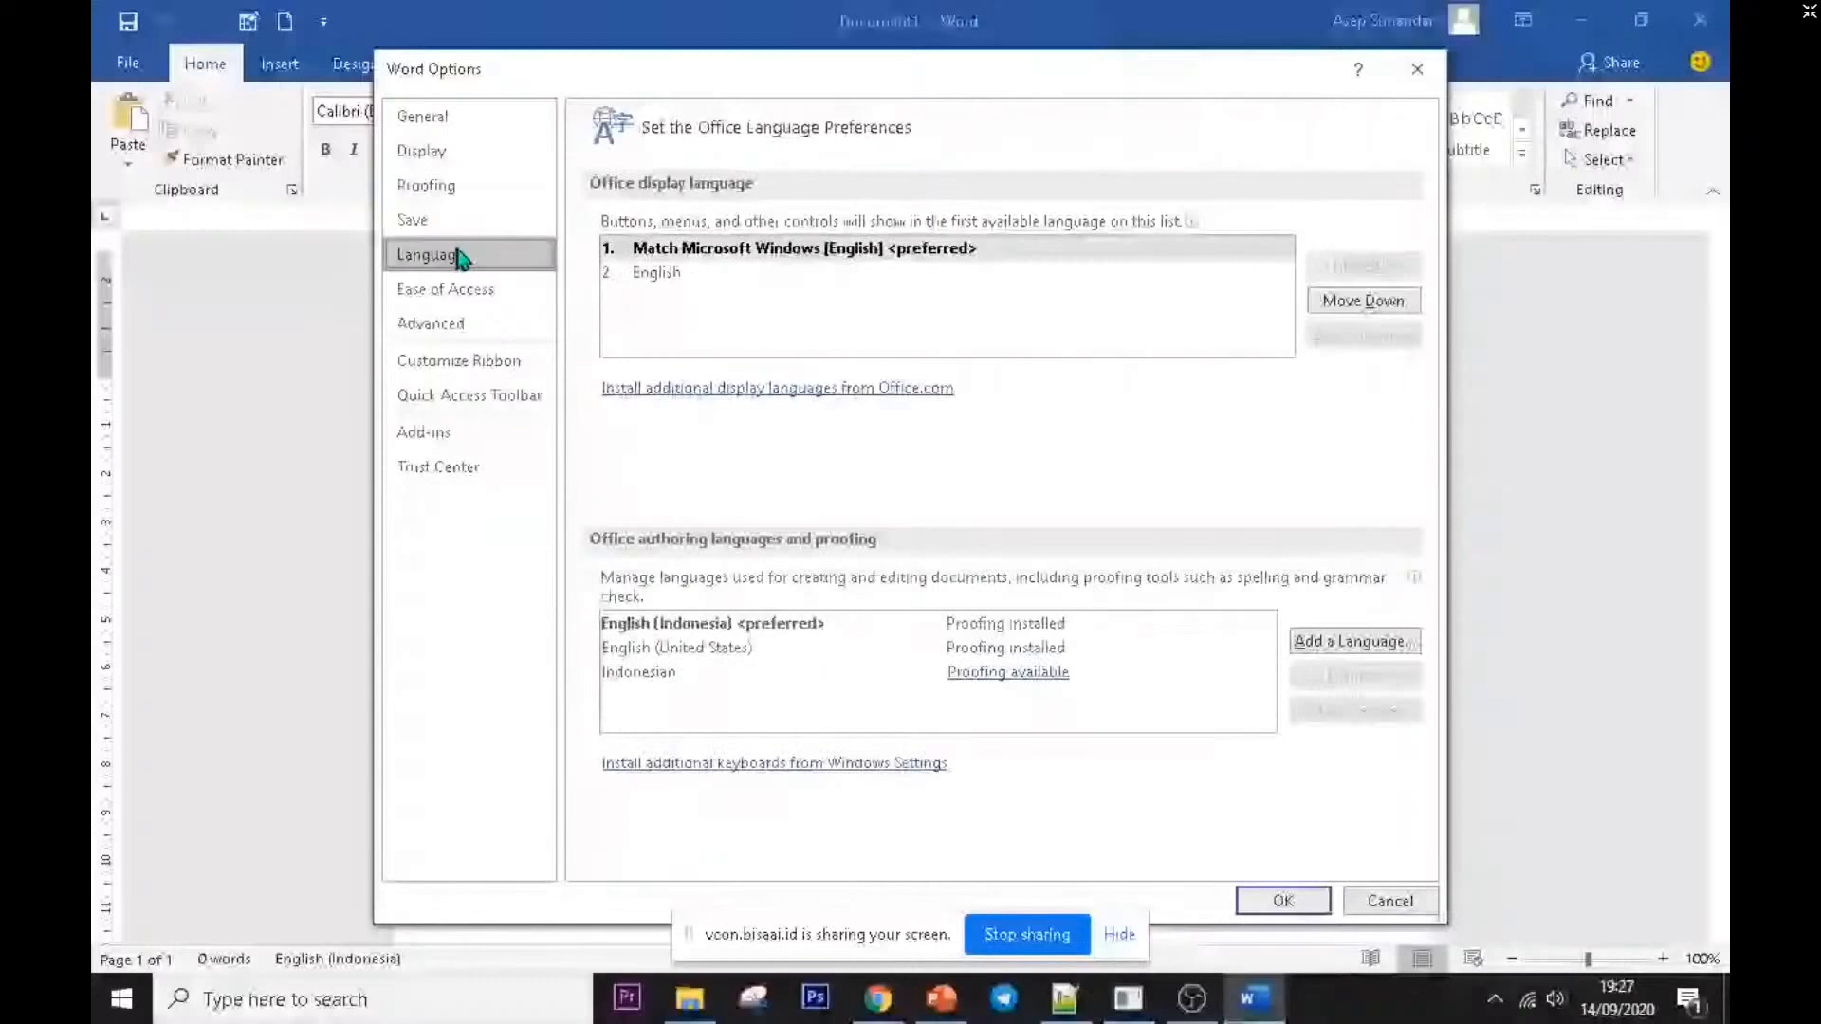
pyautogui.click(755, 626)
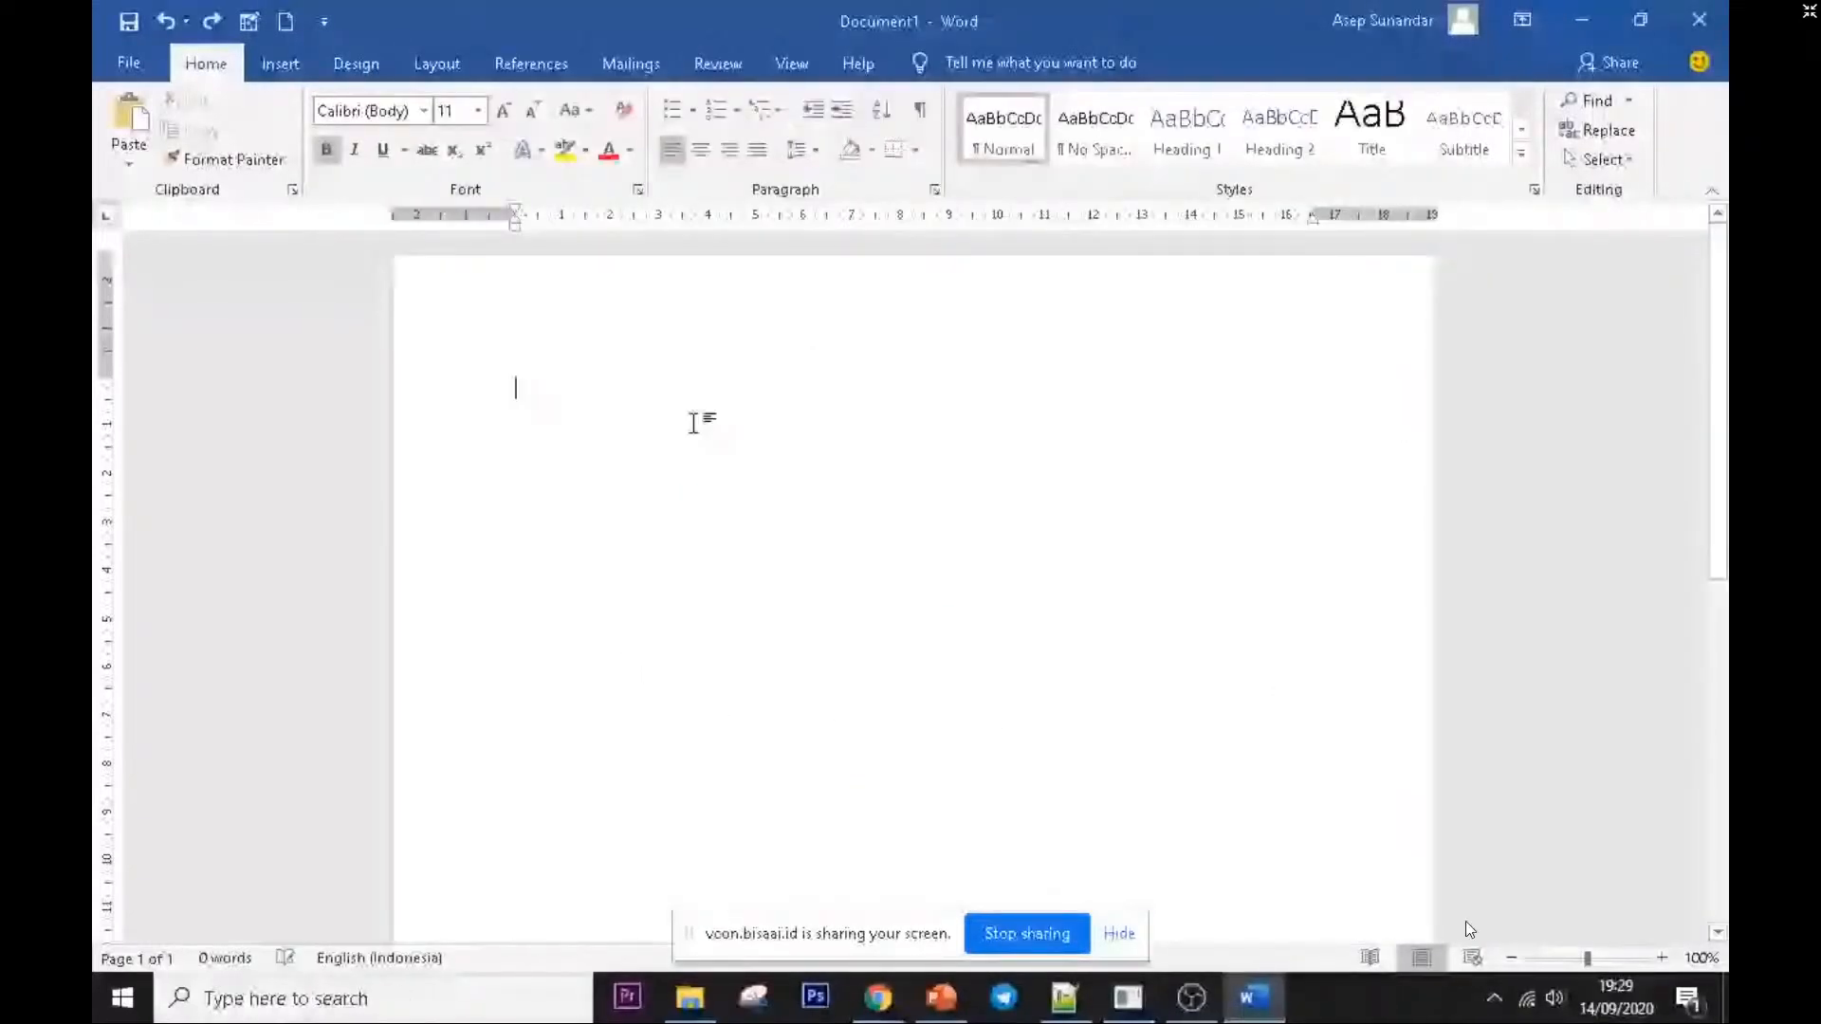
# - Paste the copied "Contoh Paragraf Deduktif & Induktif" text into the blank document and undo the paste
pyautogui.rightClick(694, 423)
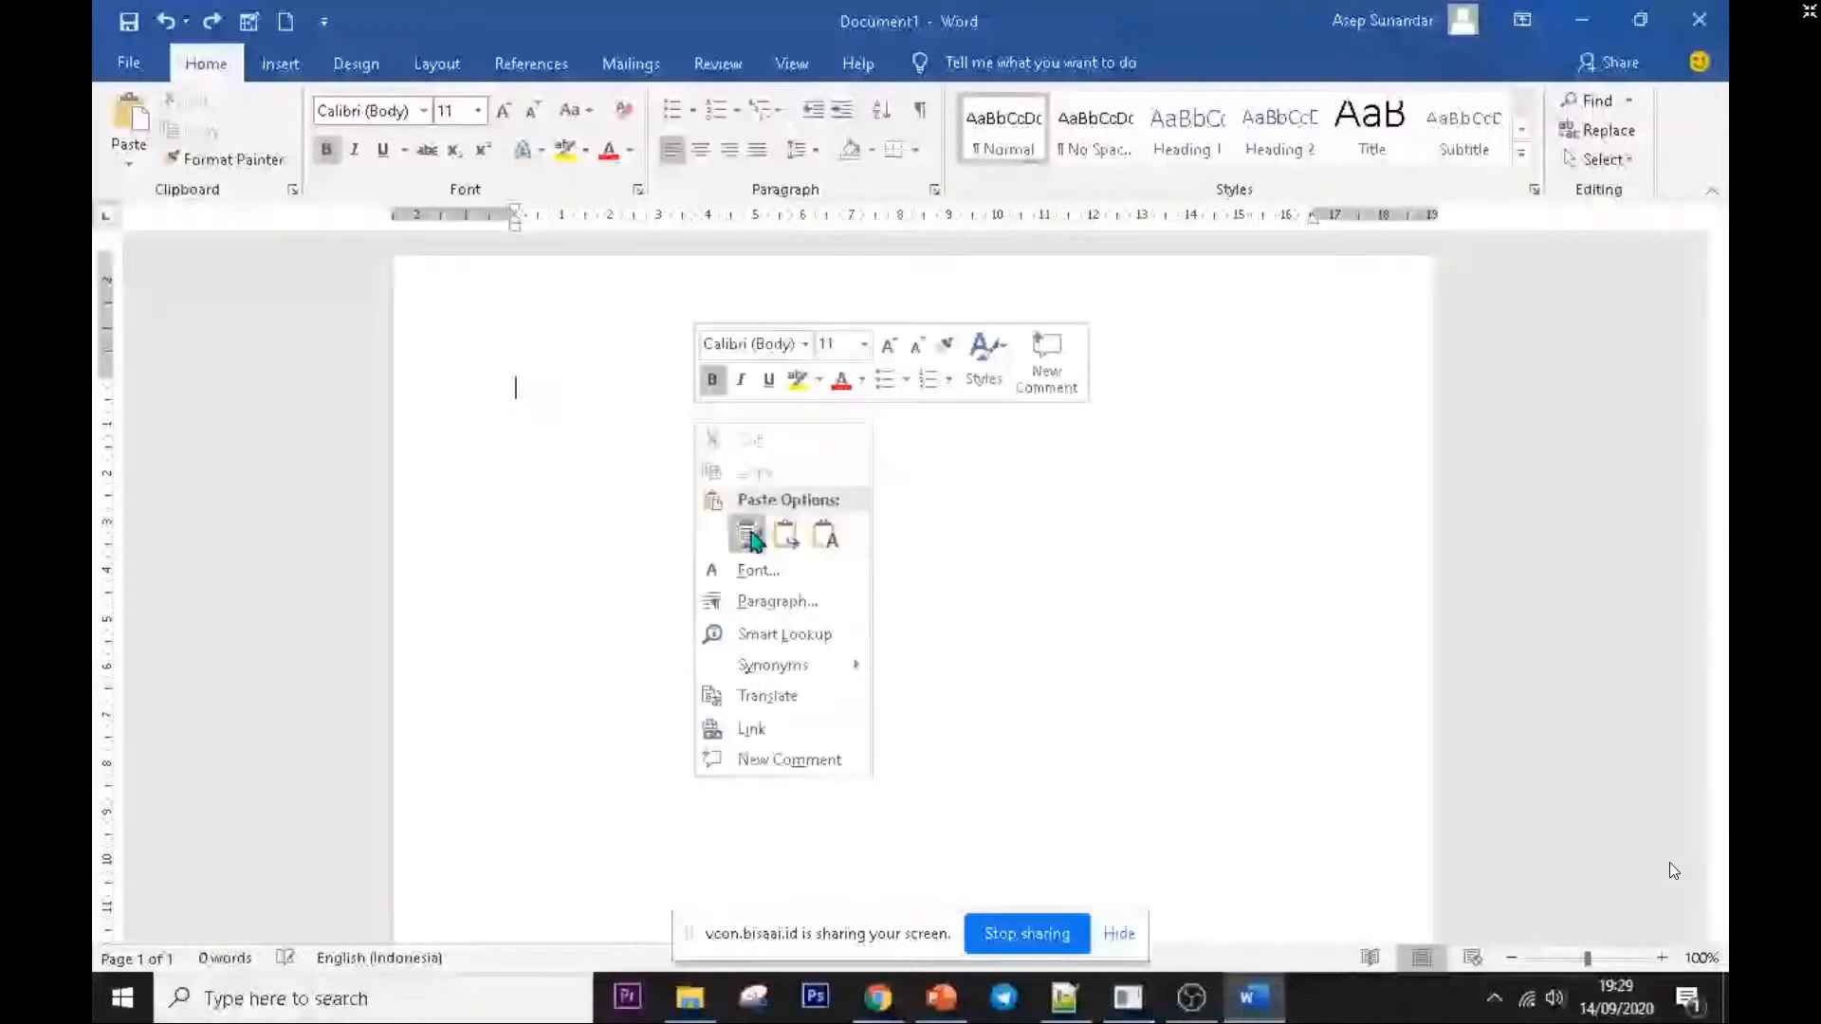
pyautogui.click(748, 536)
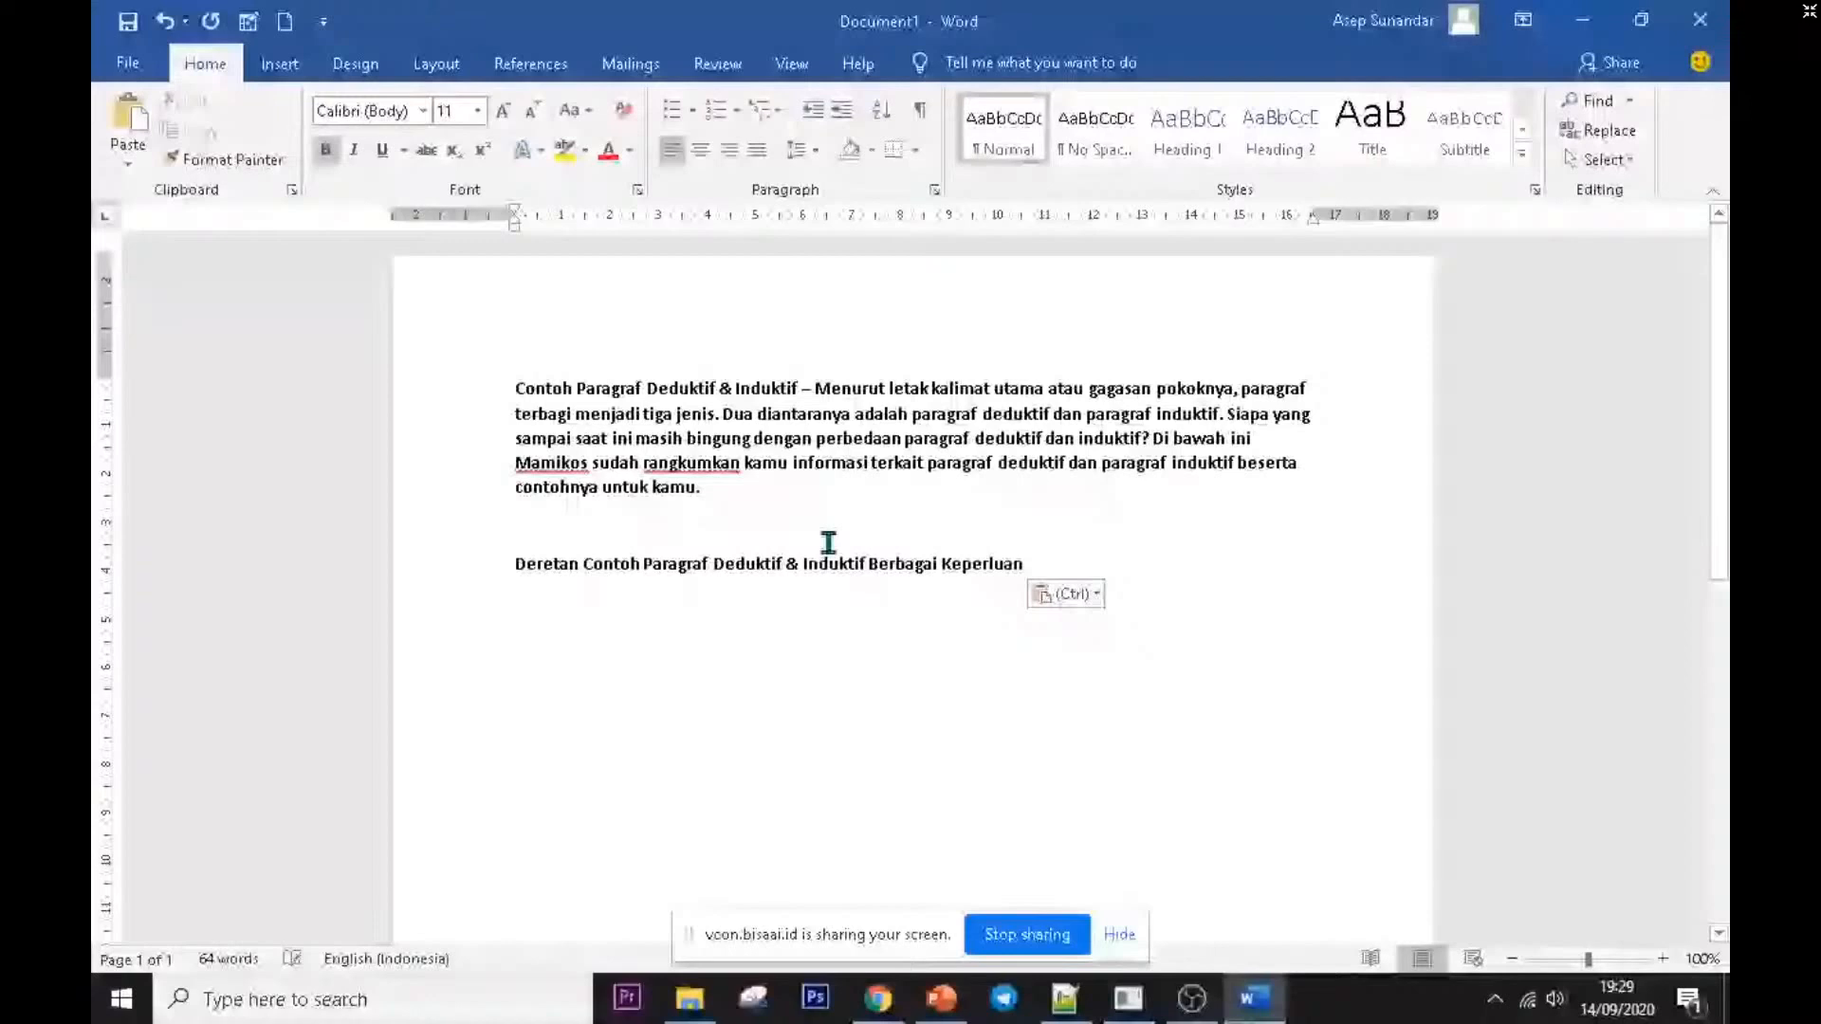
pyautogui.hotkey('ctrl', 'z')
# - View the paste options for the text pasted with its source formatting, and undo that paste
pyautogui.moveTo(866, 688); pyautogui.dragTo(586, 466)
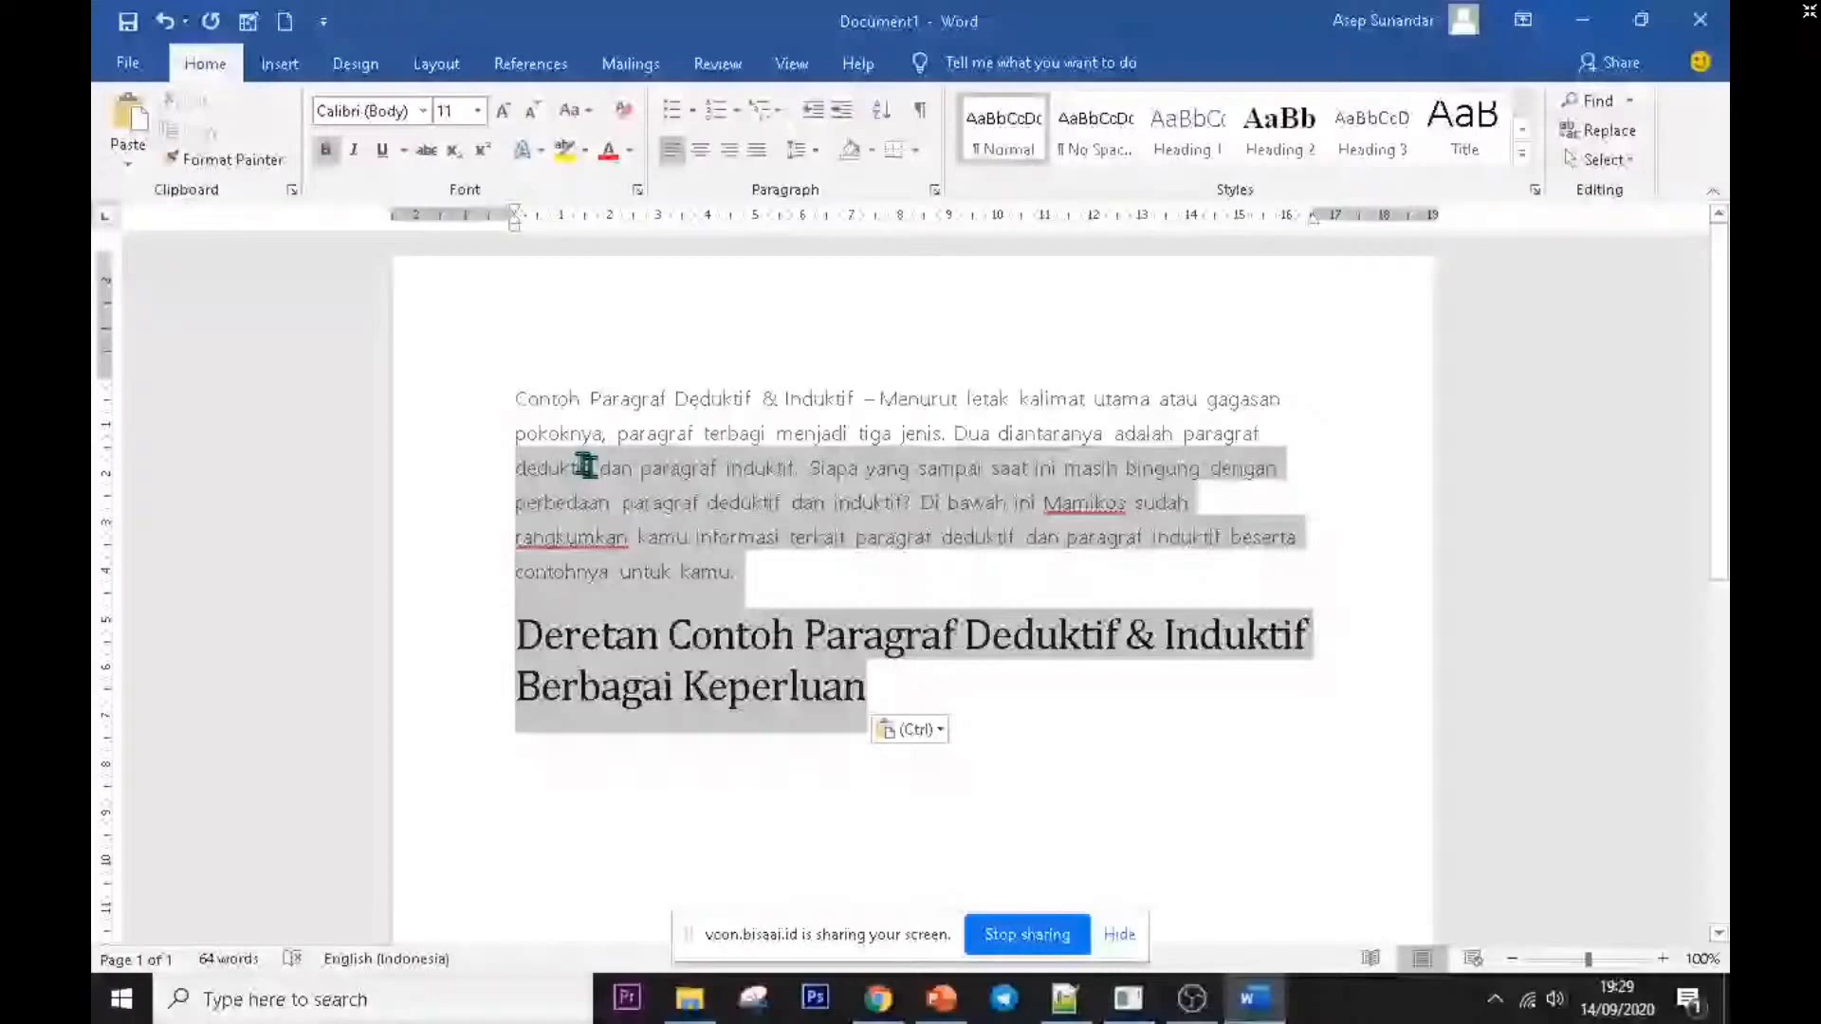
pyautogui.hotkey('ctrl', 'a')
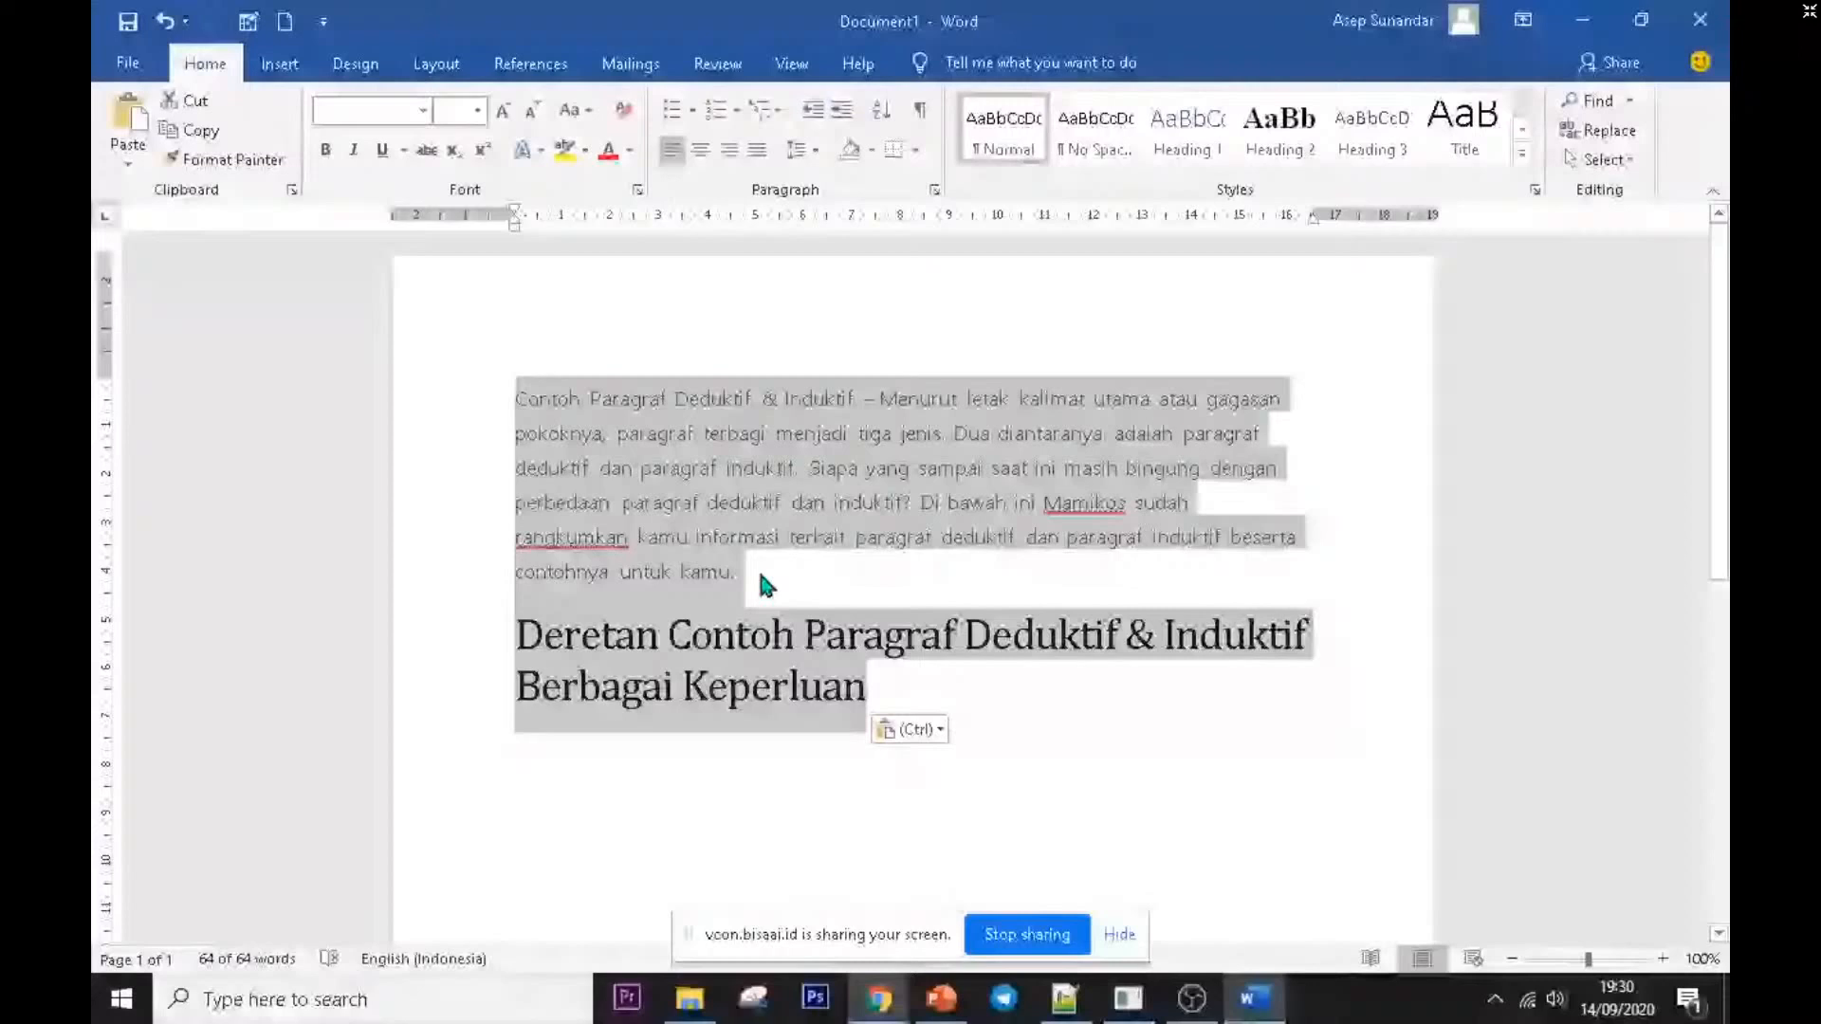
pyautogui.click(909, 728)
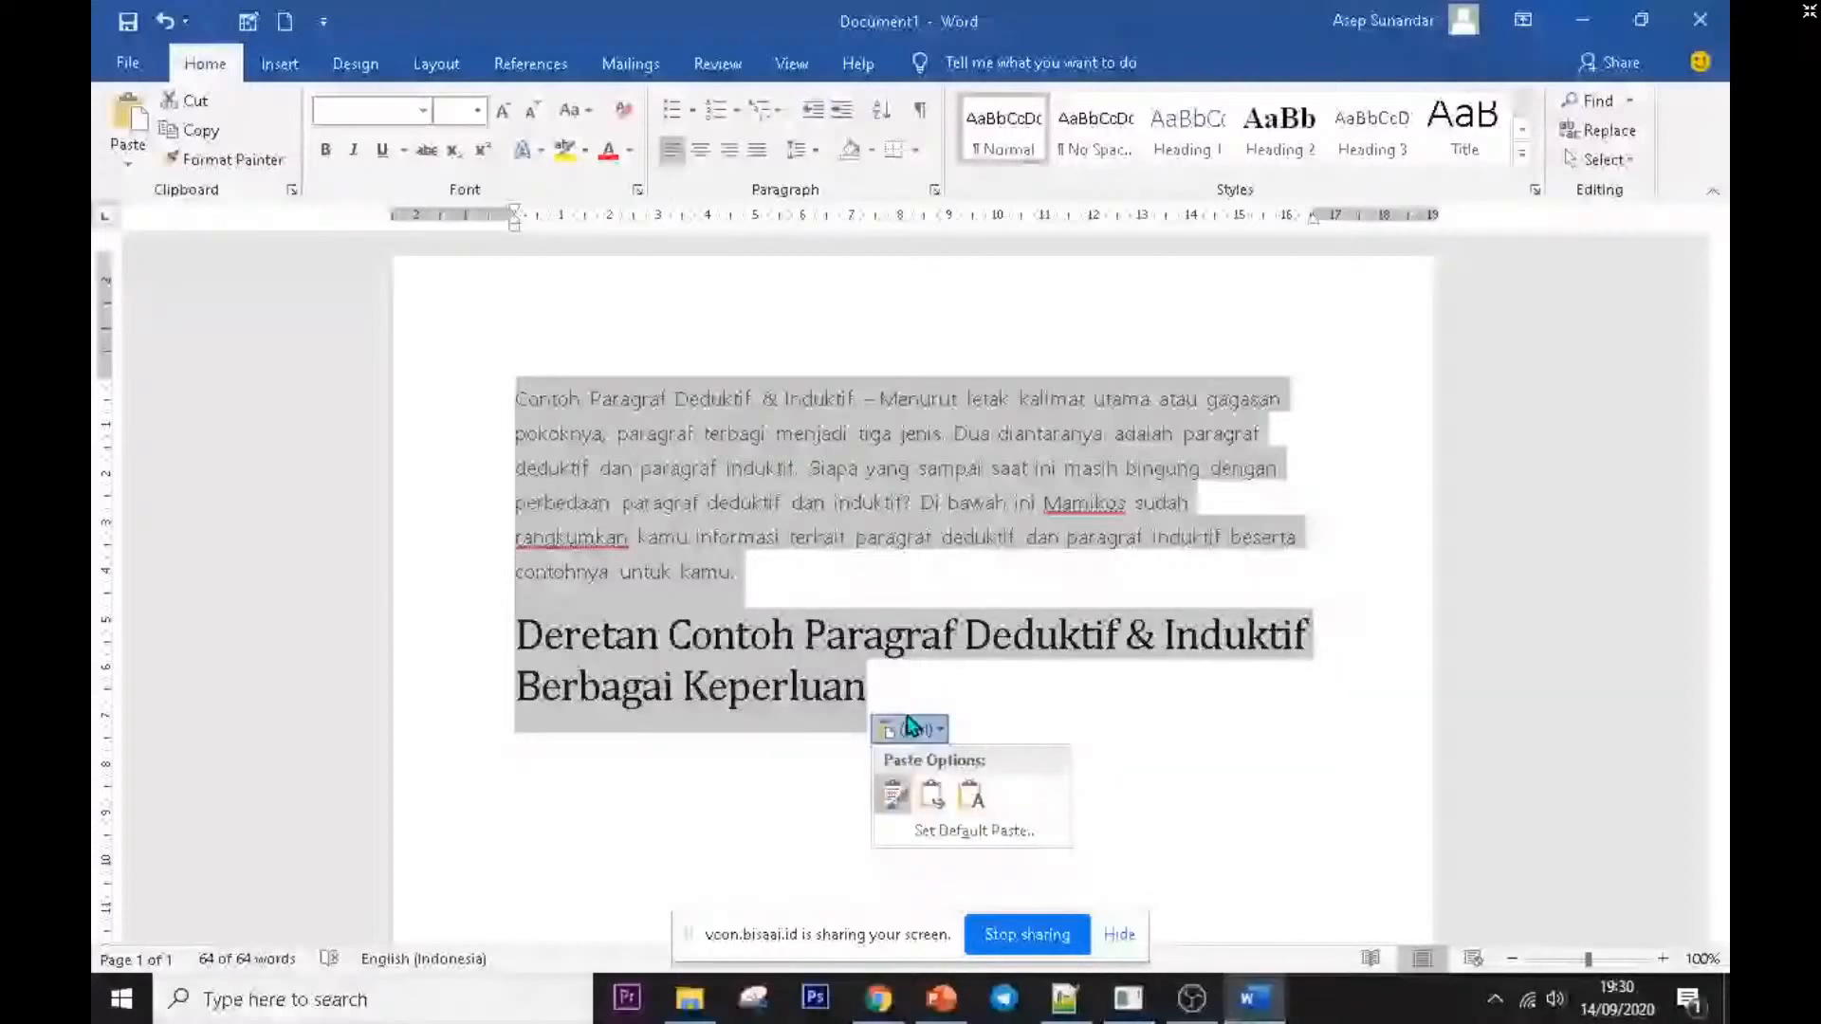
pyautogui.moveTo(878, 998)
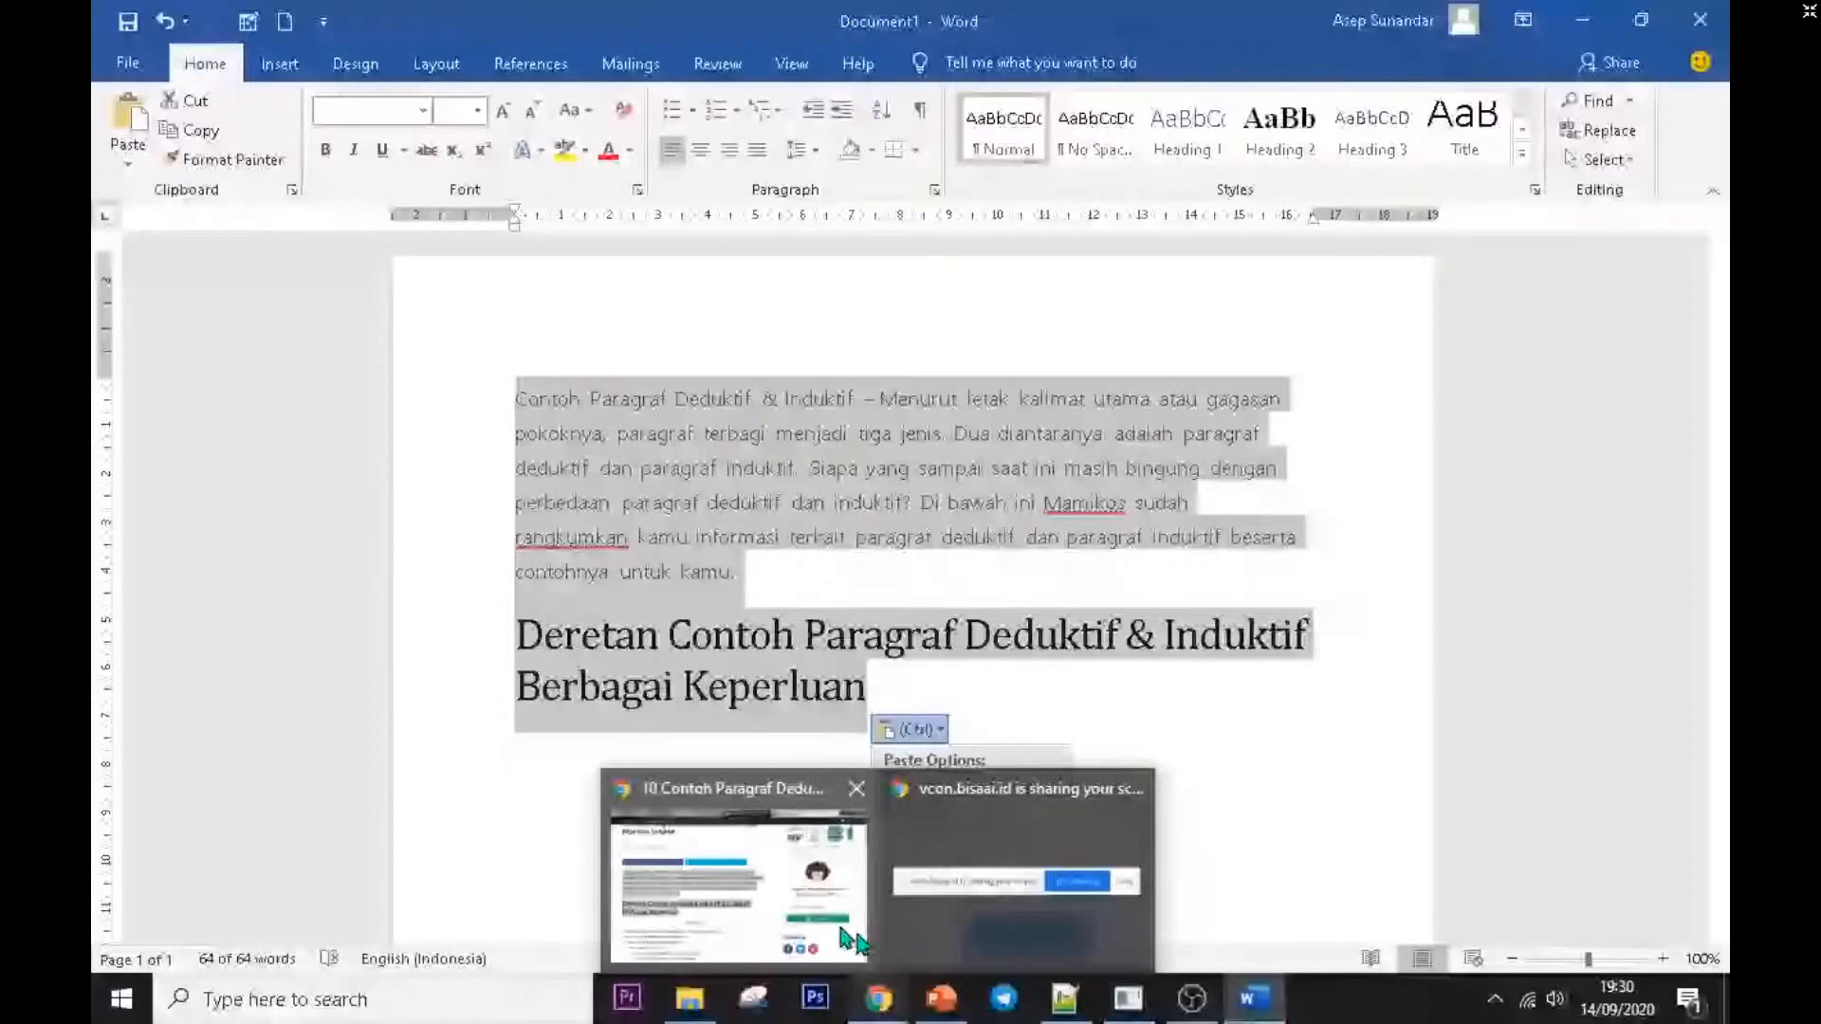
pyautogui.click(969, 700)
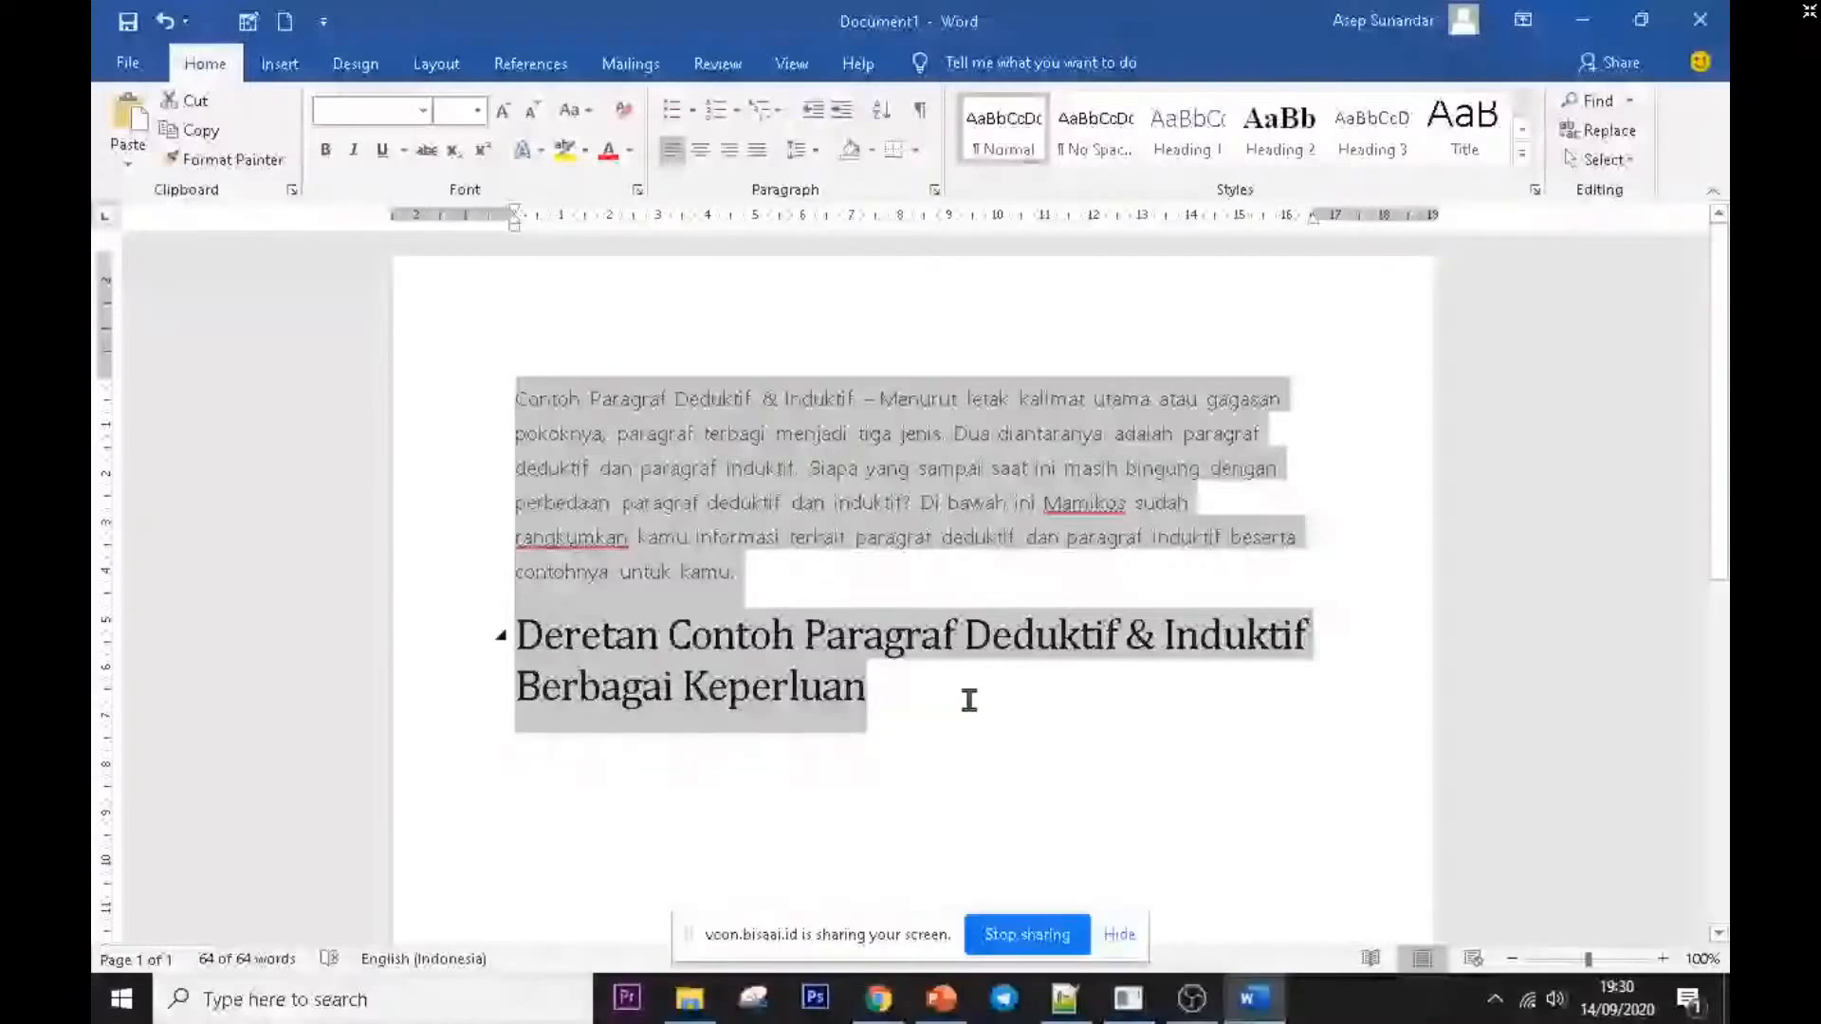
pyautogui.hotkey('ctrl', 'z')
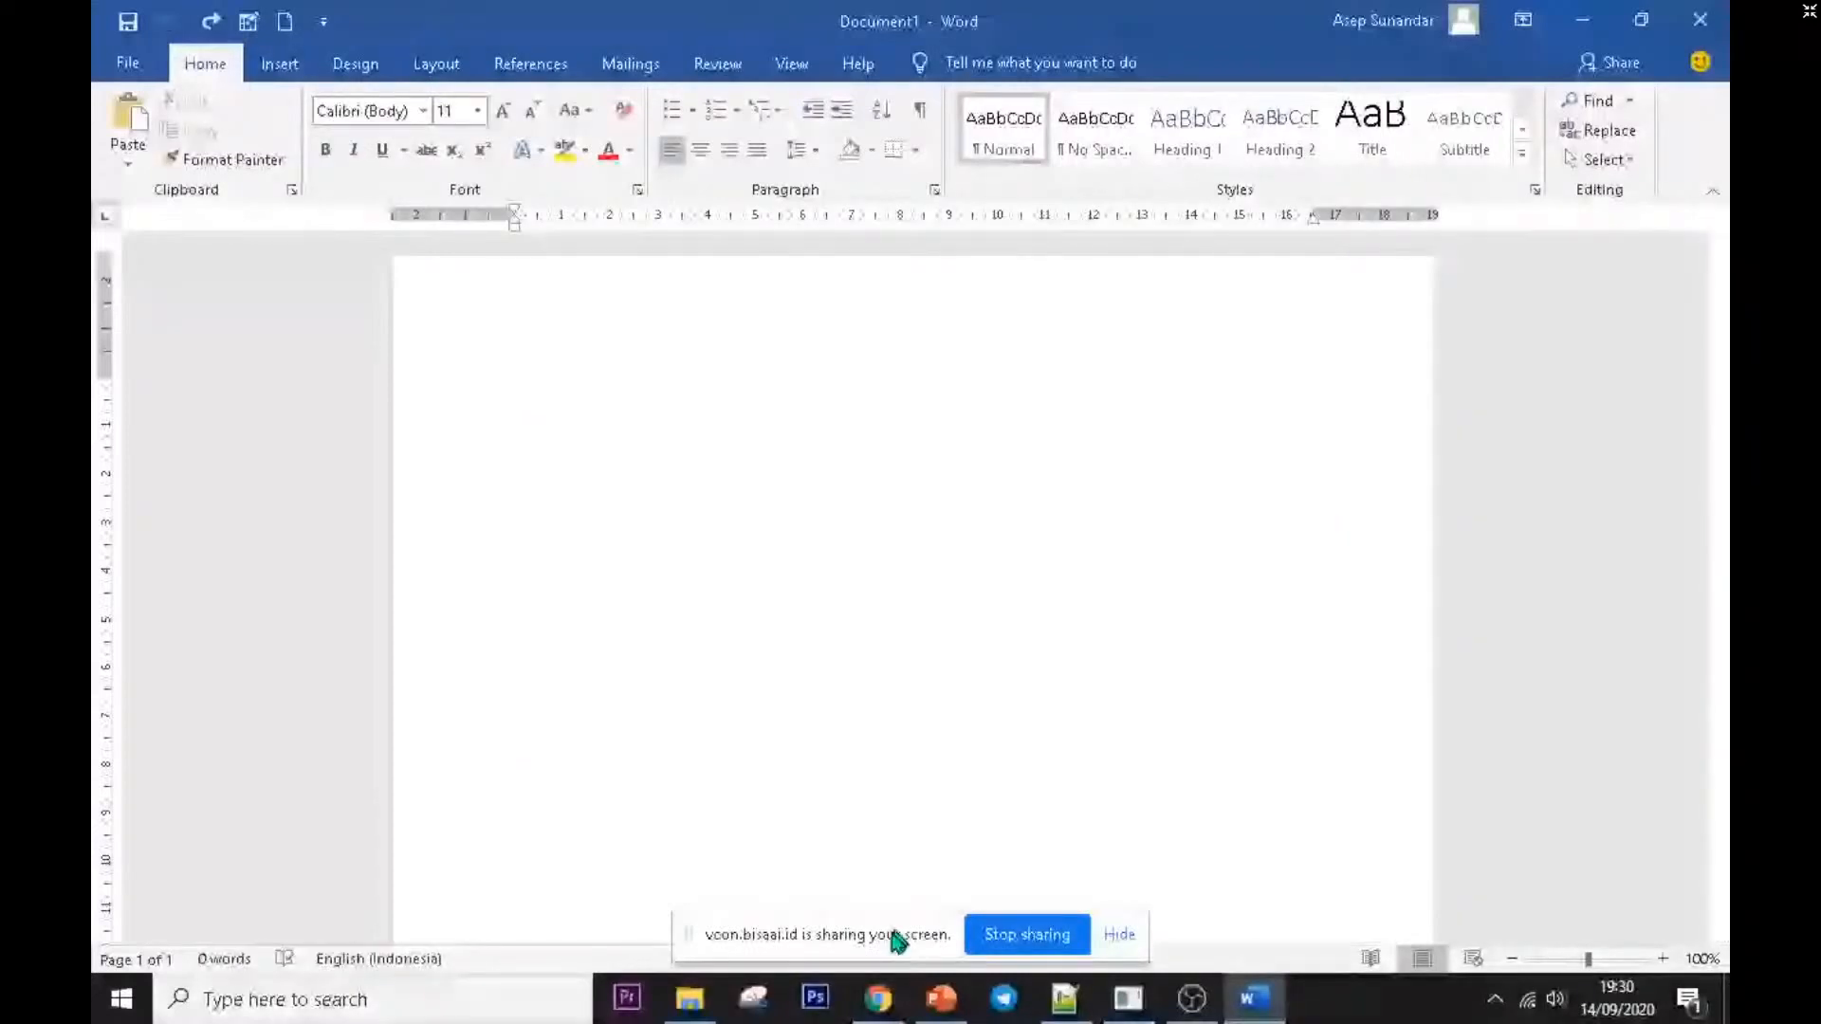
# - Check the other open windows, return to the Word document, and paste the copied paragraphs without their web formatting
pyautogui.click(889, 1001)
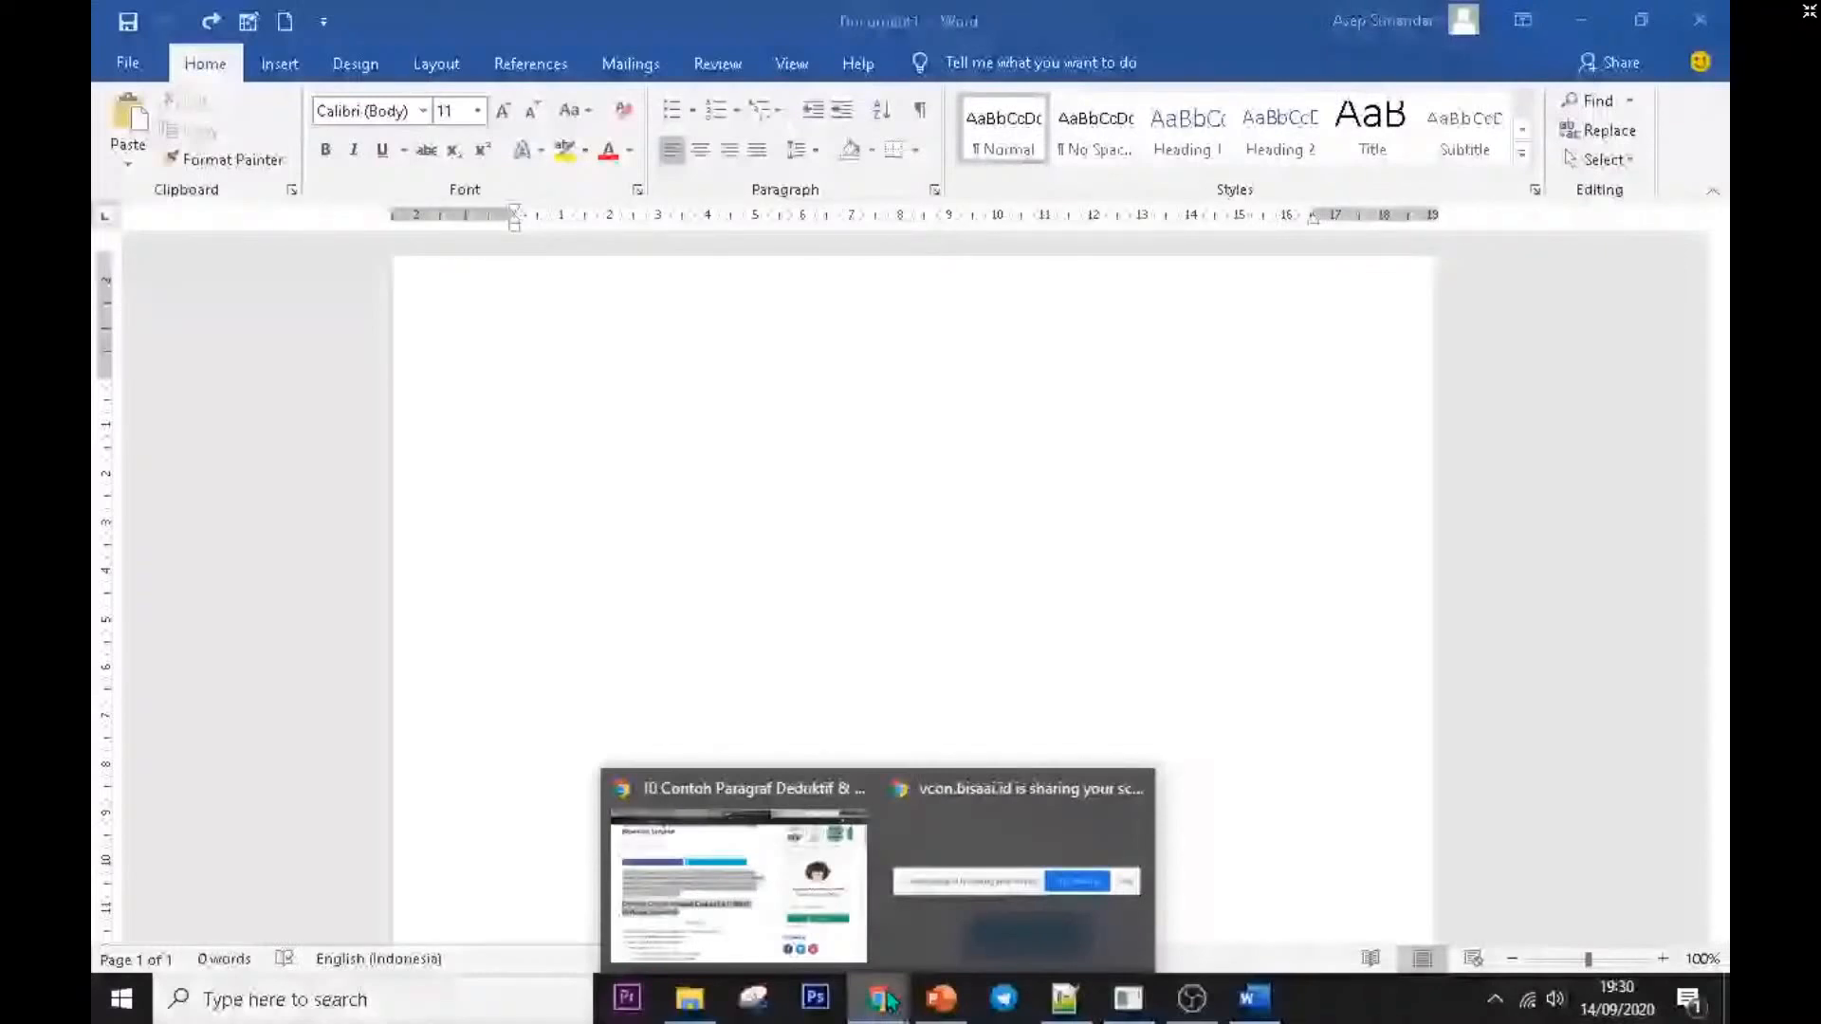
pyautogui.hotkey('alt', 'Tab')
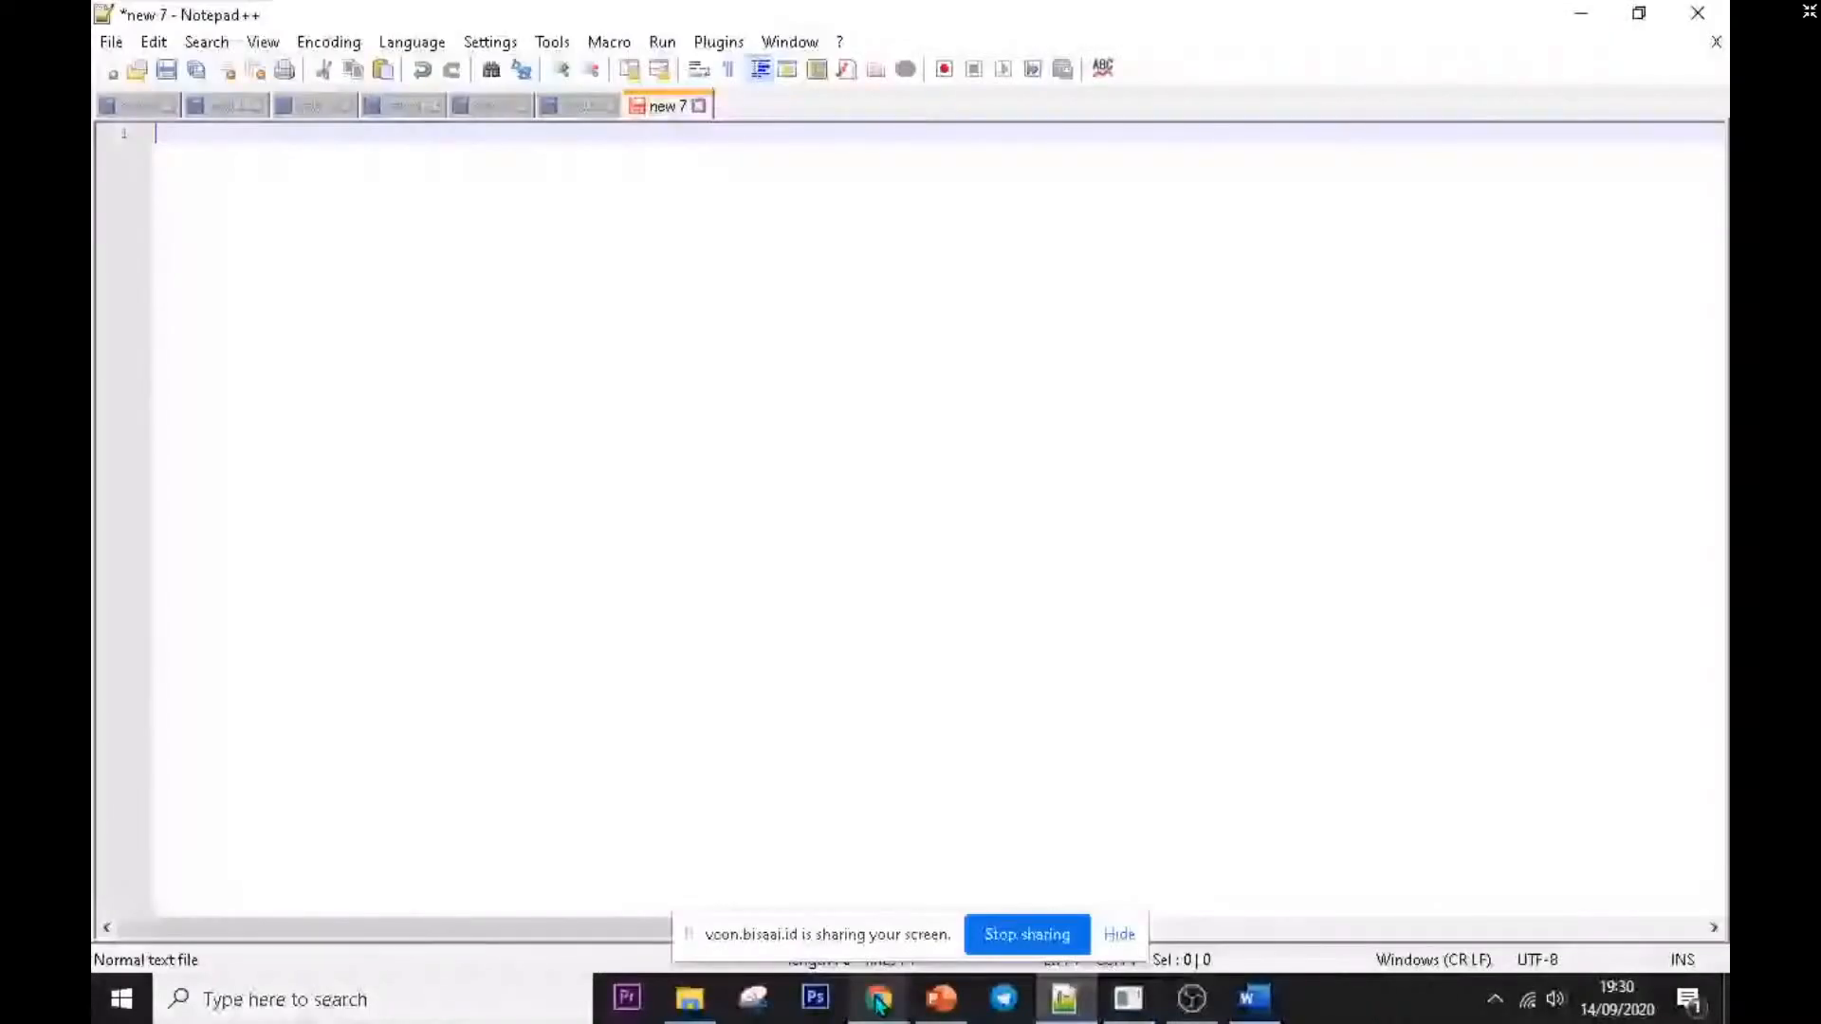
pyautogui.moveTo(1279, 1002)
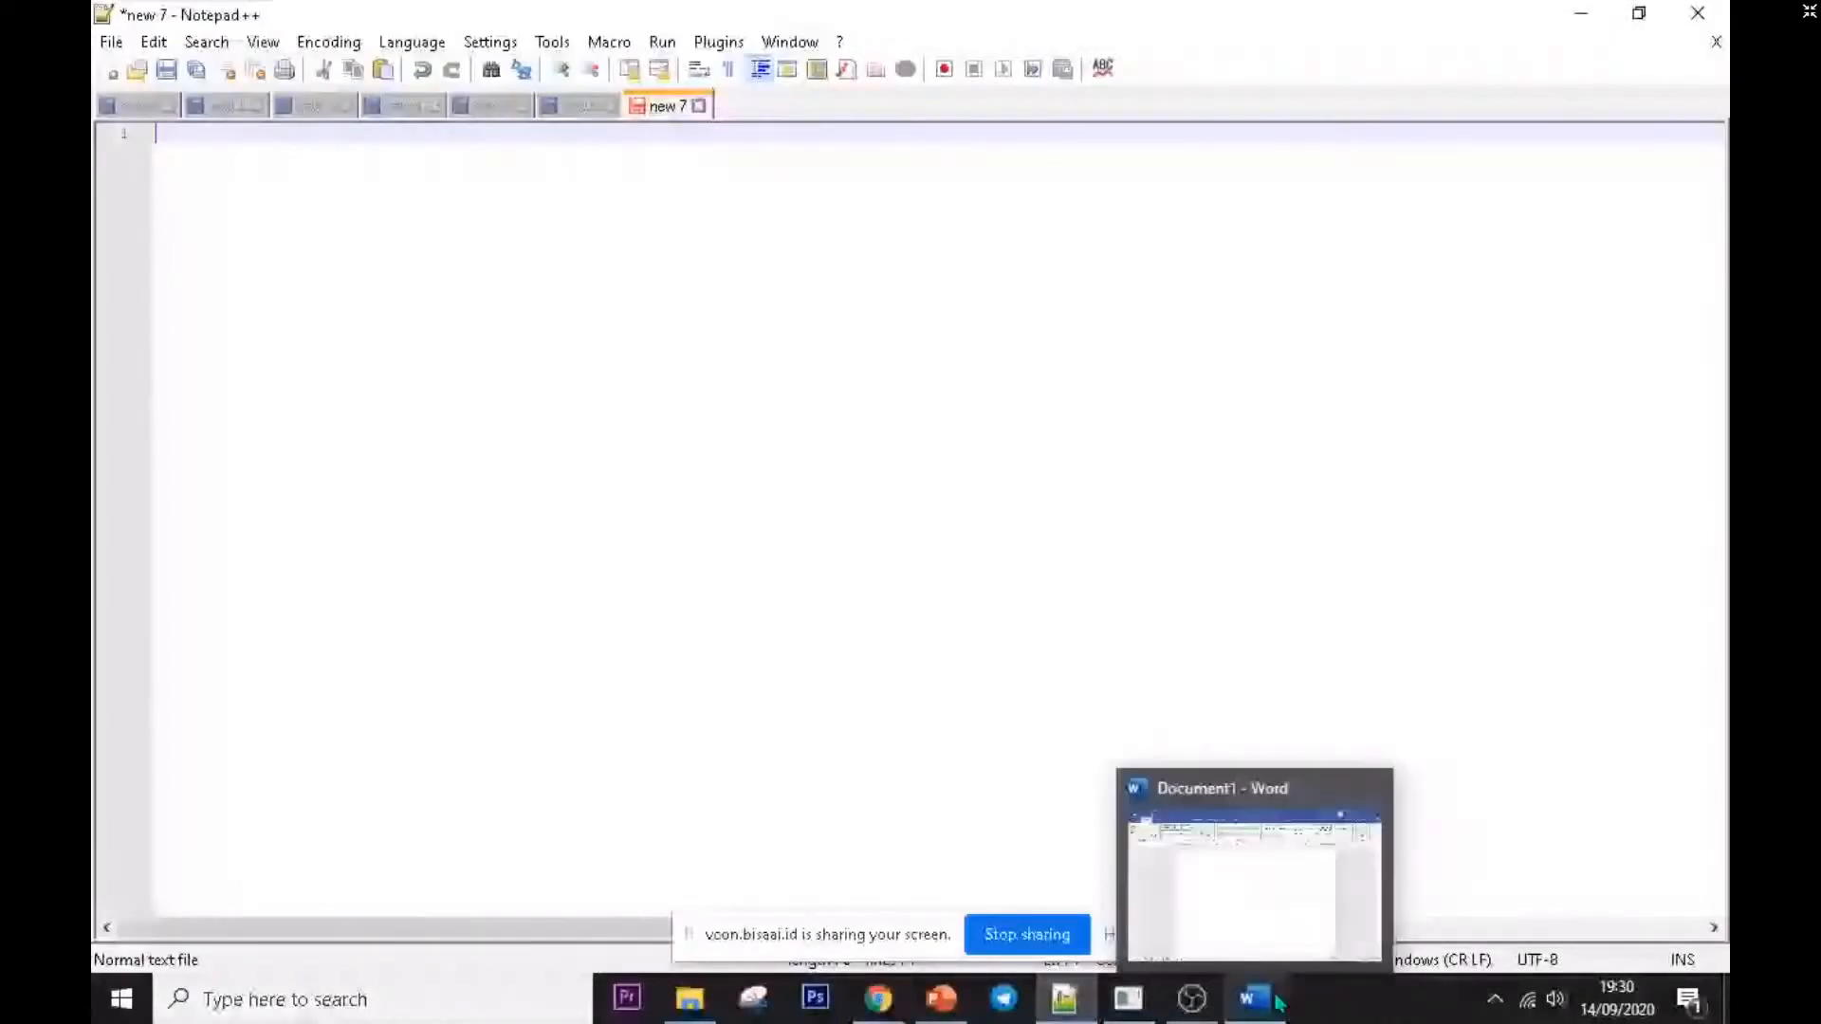
pyautogui.click(1252, 999)
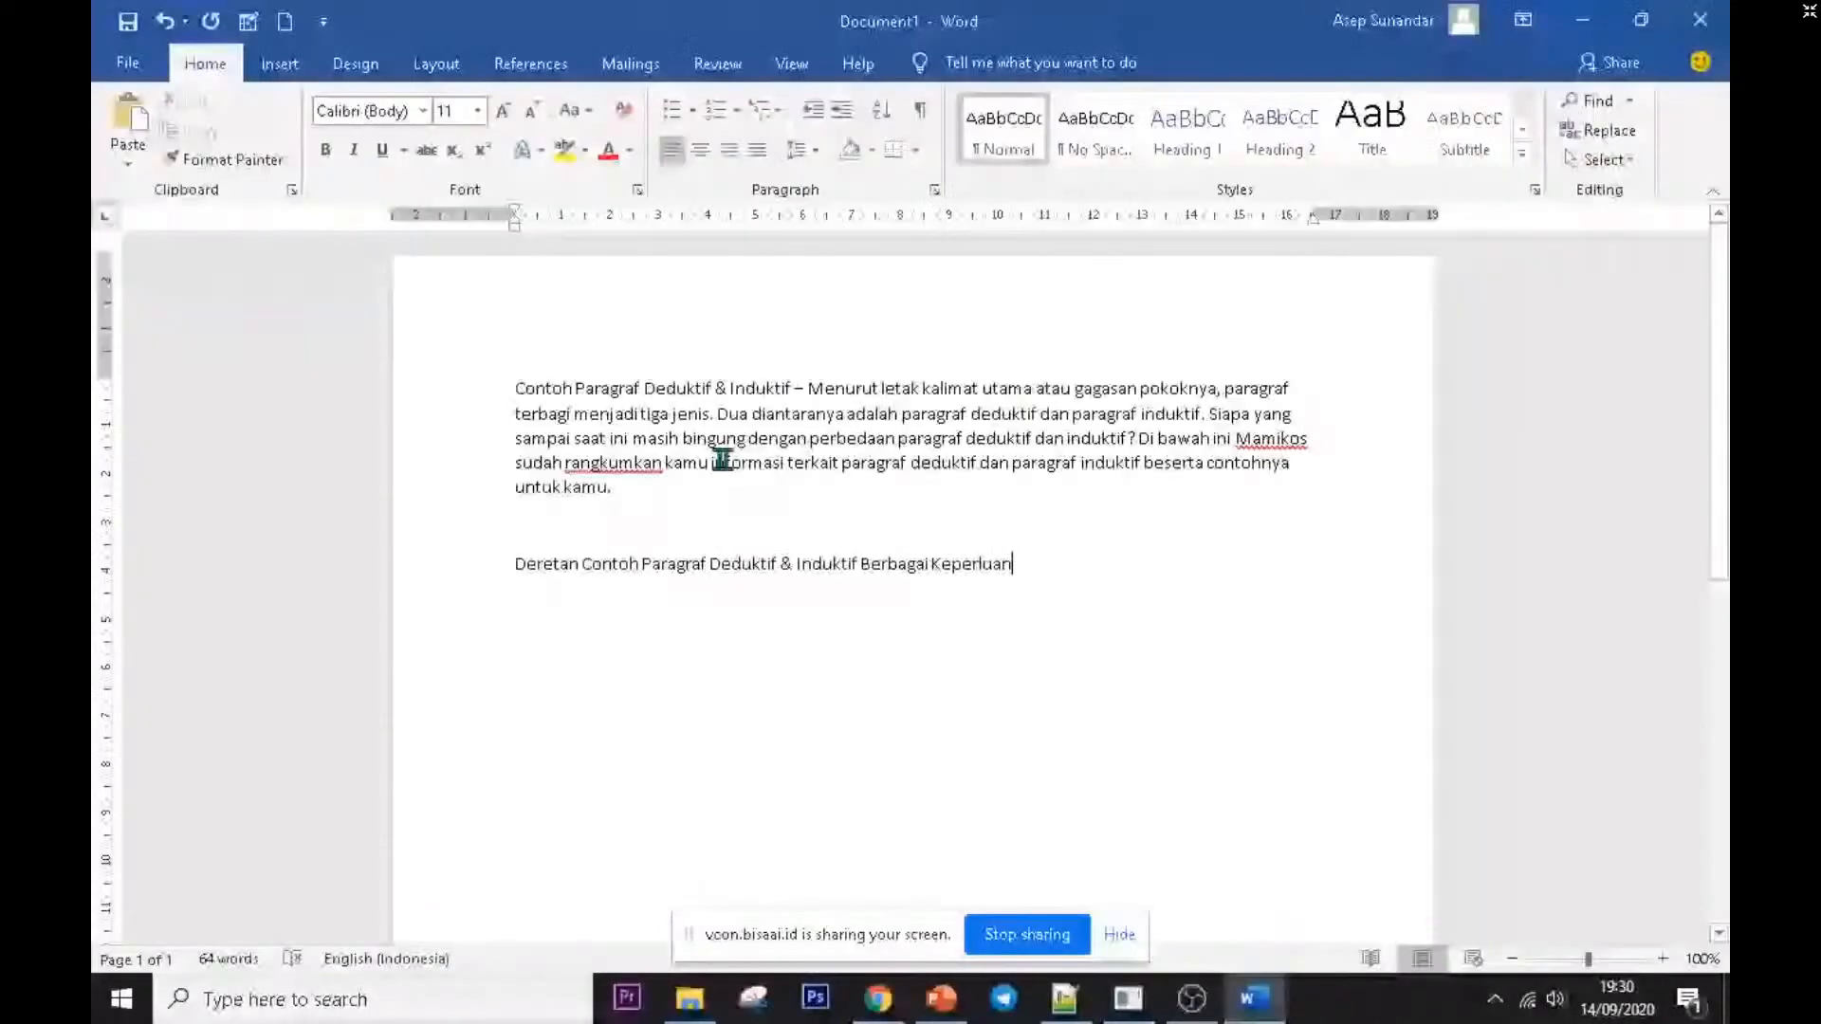
pyautogui.keyDown('shift'); pyautogui.click(509, 378); pyautogui.keyUp('shift')
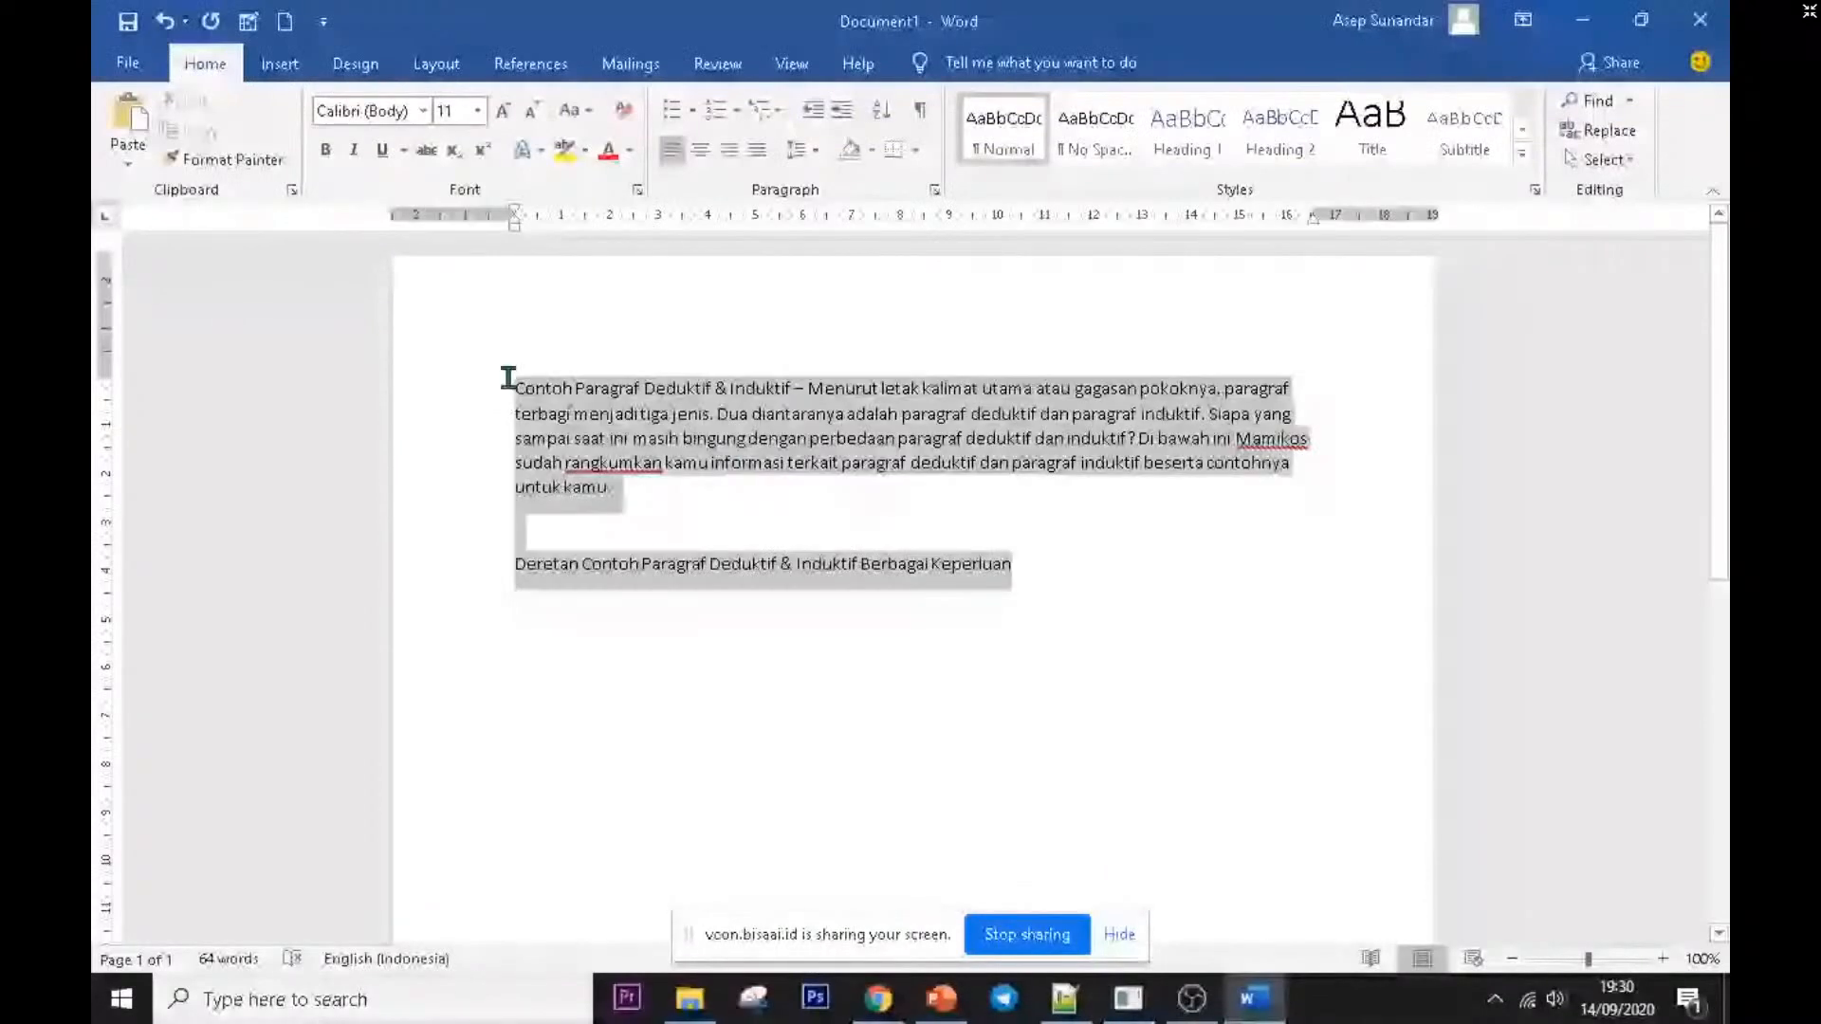
pyautogui.click(762, 512)
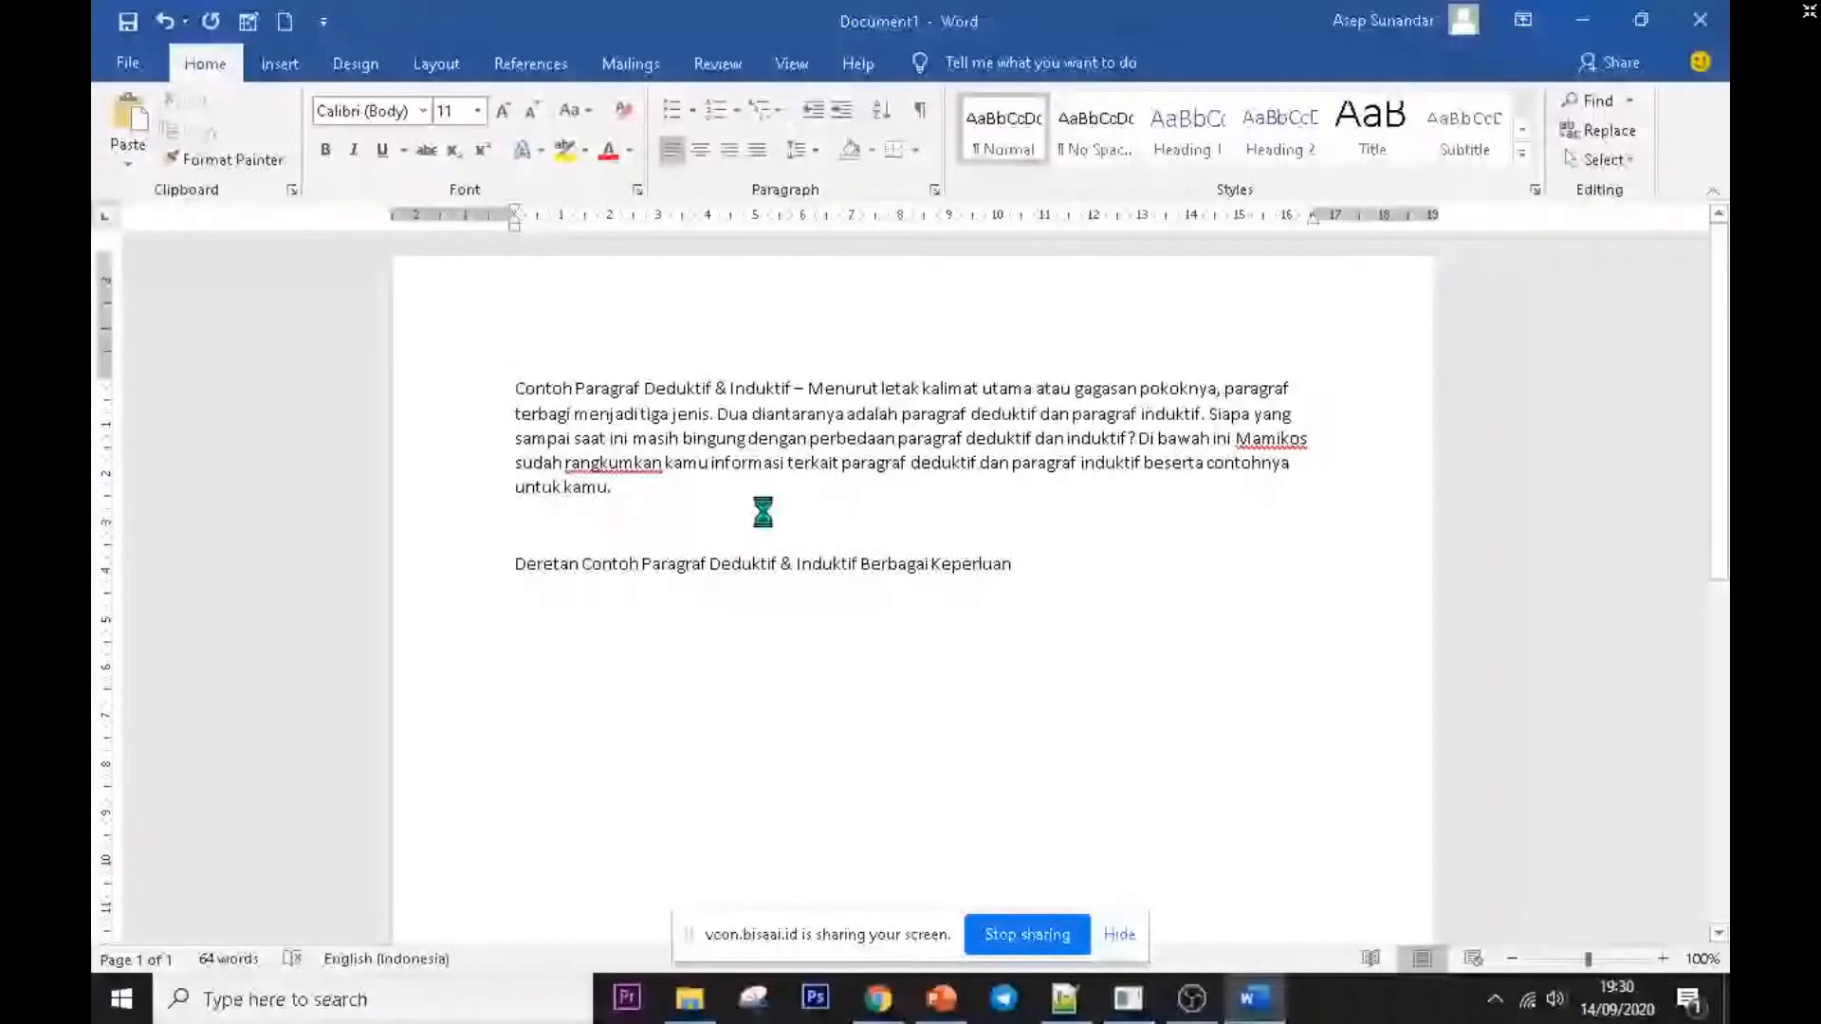
# - Undo the unformatted paste and restore it with Redo
pyautogui.hotkey('ctrl', 'z')
pyautogui.scroll(1, 775, 539)
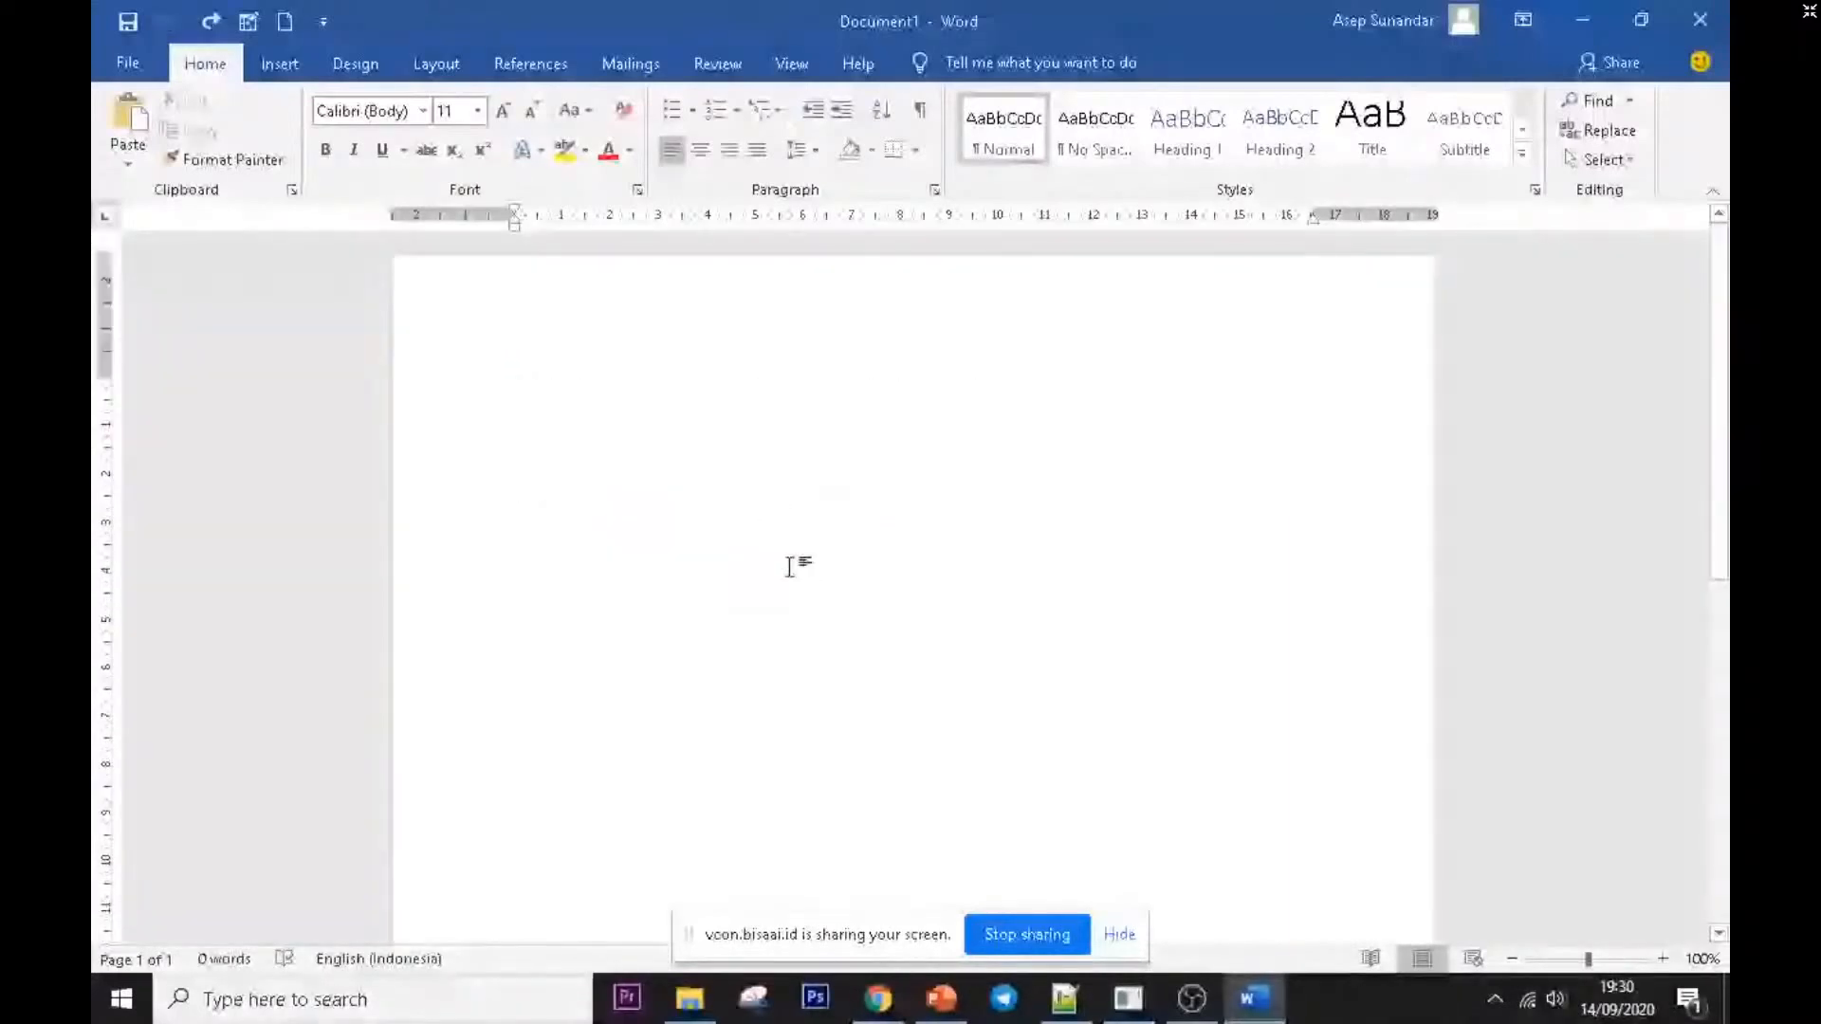
pyautogui.hotkey('ctrl', 'y')
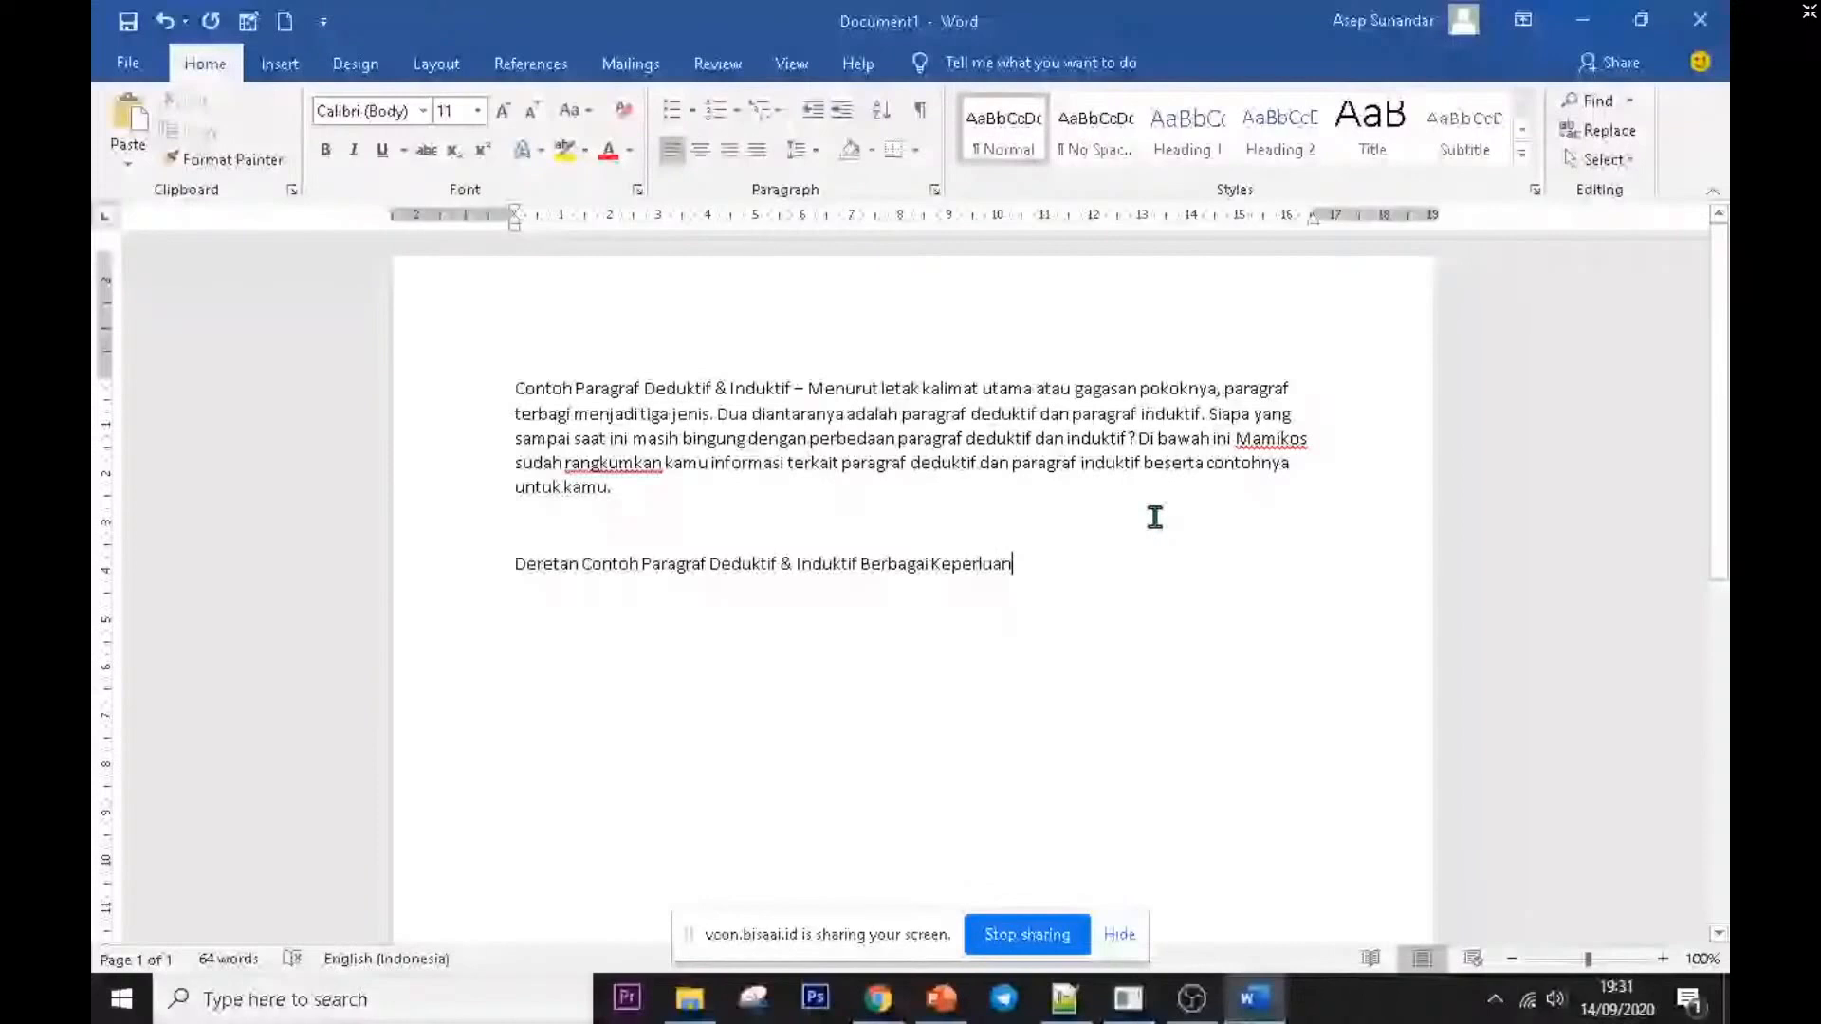
# - Switch to Notepad++ and, in the new 7 tab, paste the webinar invitation with its room password, replacing it with the copied paragraph text
pyautogui.click(1064, 1005)
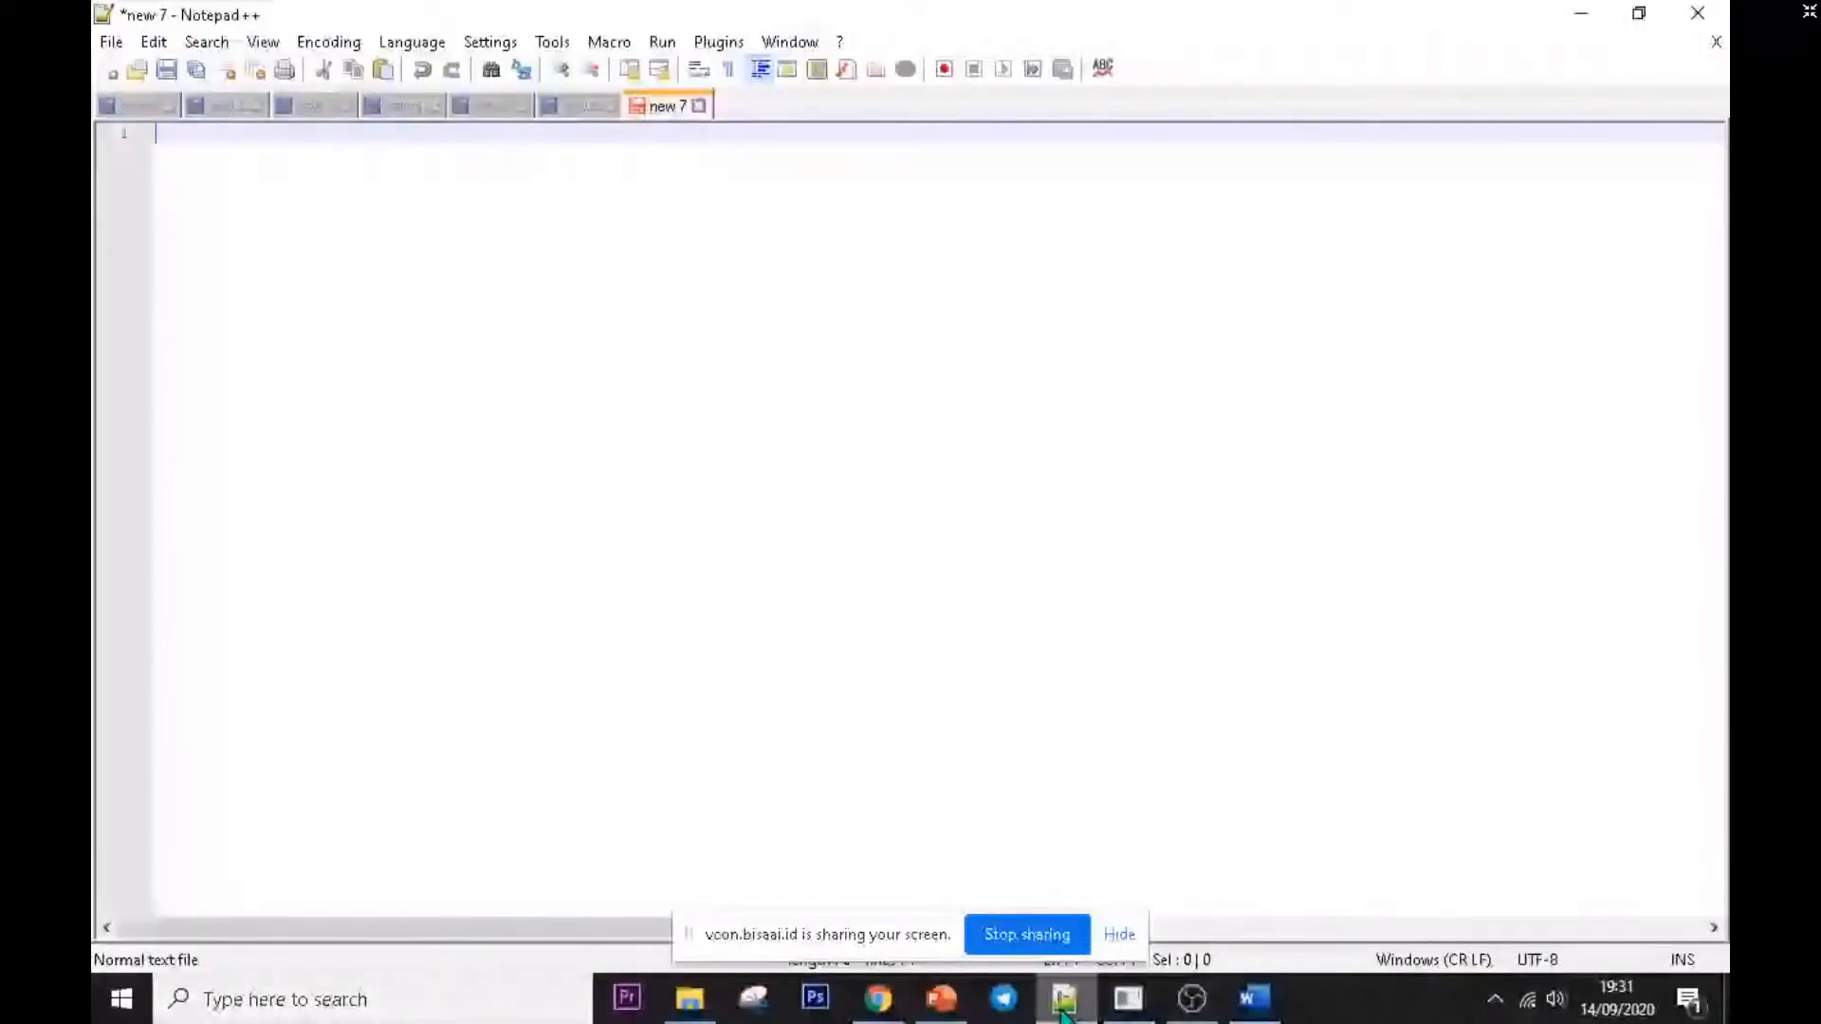
pyautogui.click(1063, 1010)
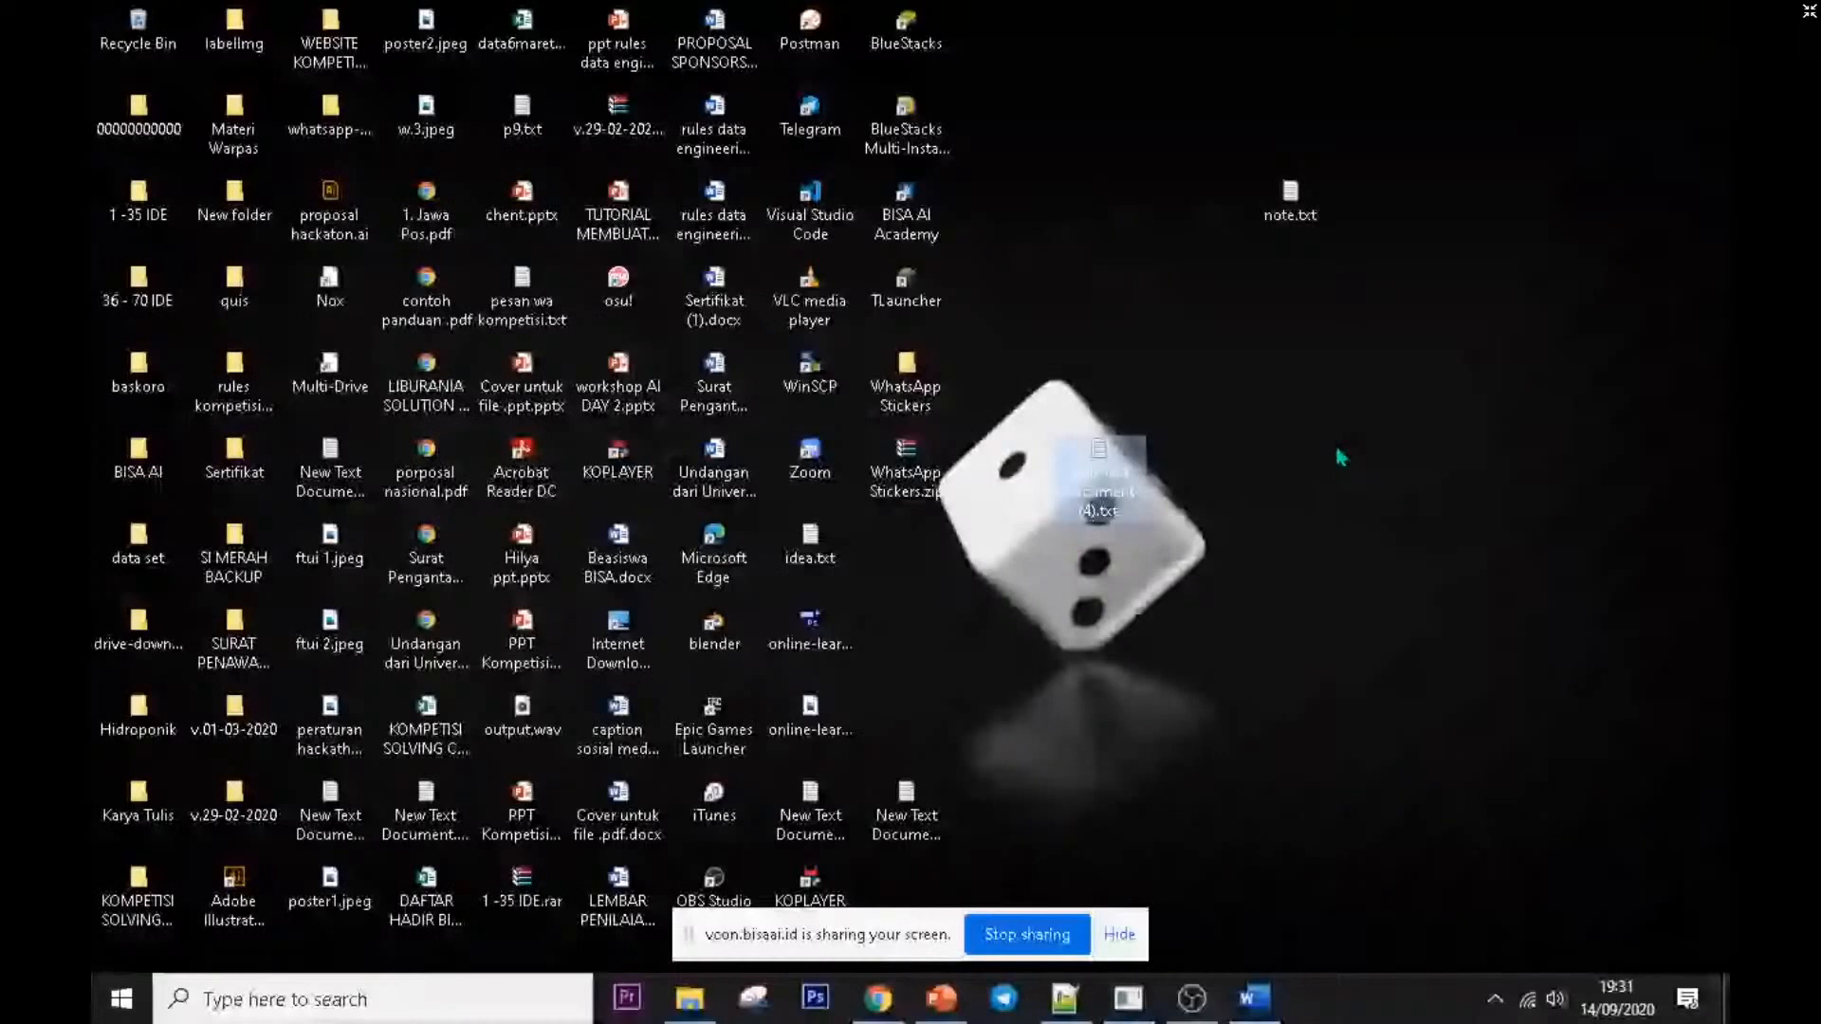
pyautogui.rightClick(1183, 378)
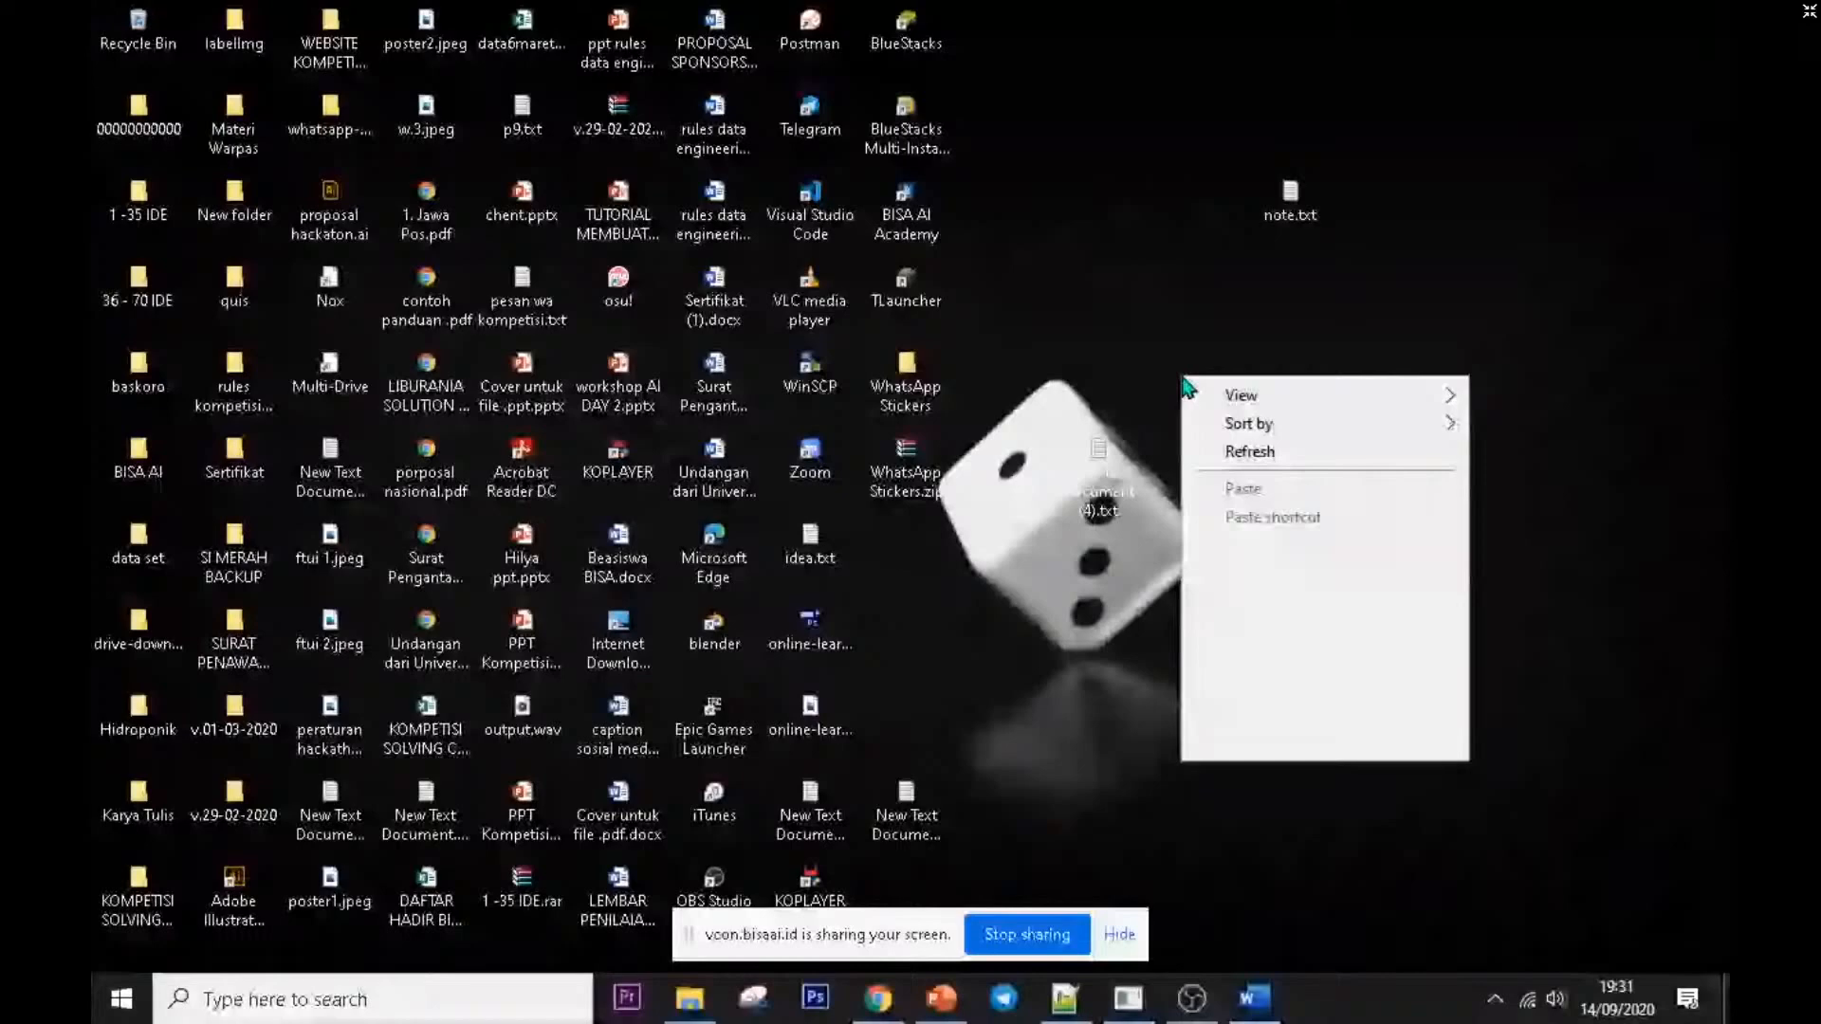
pyautogui.click(1064, 999)
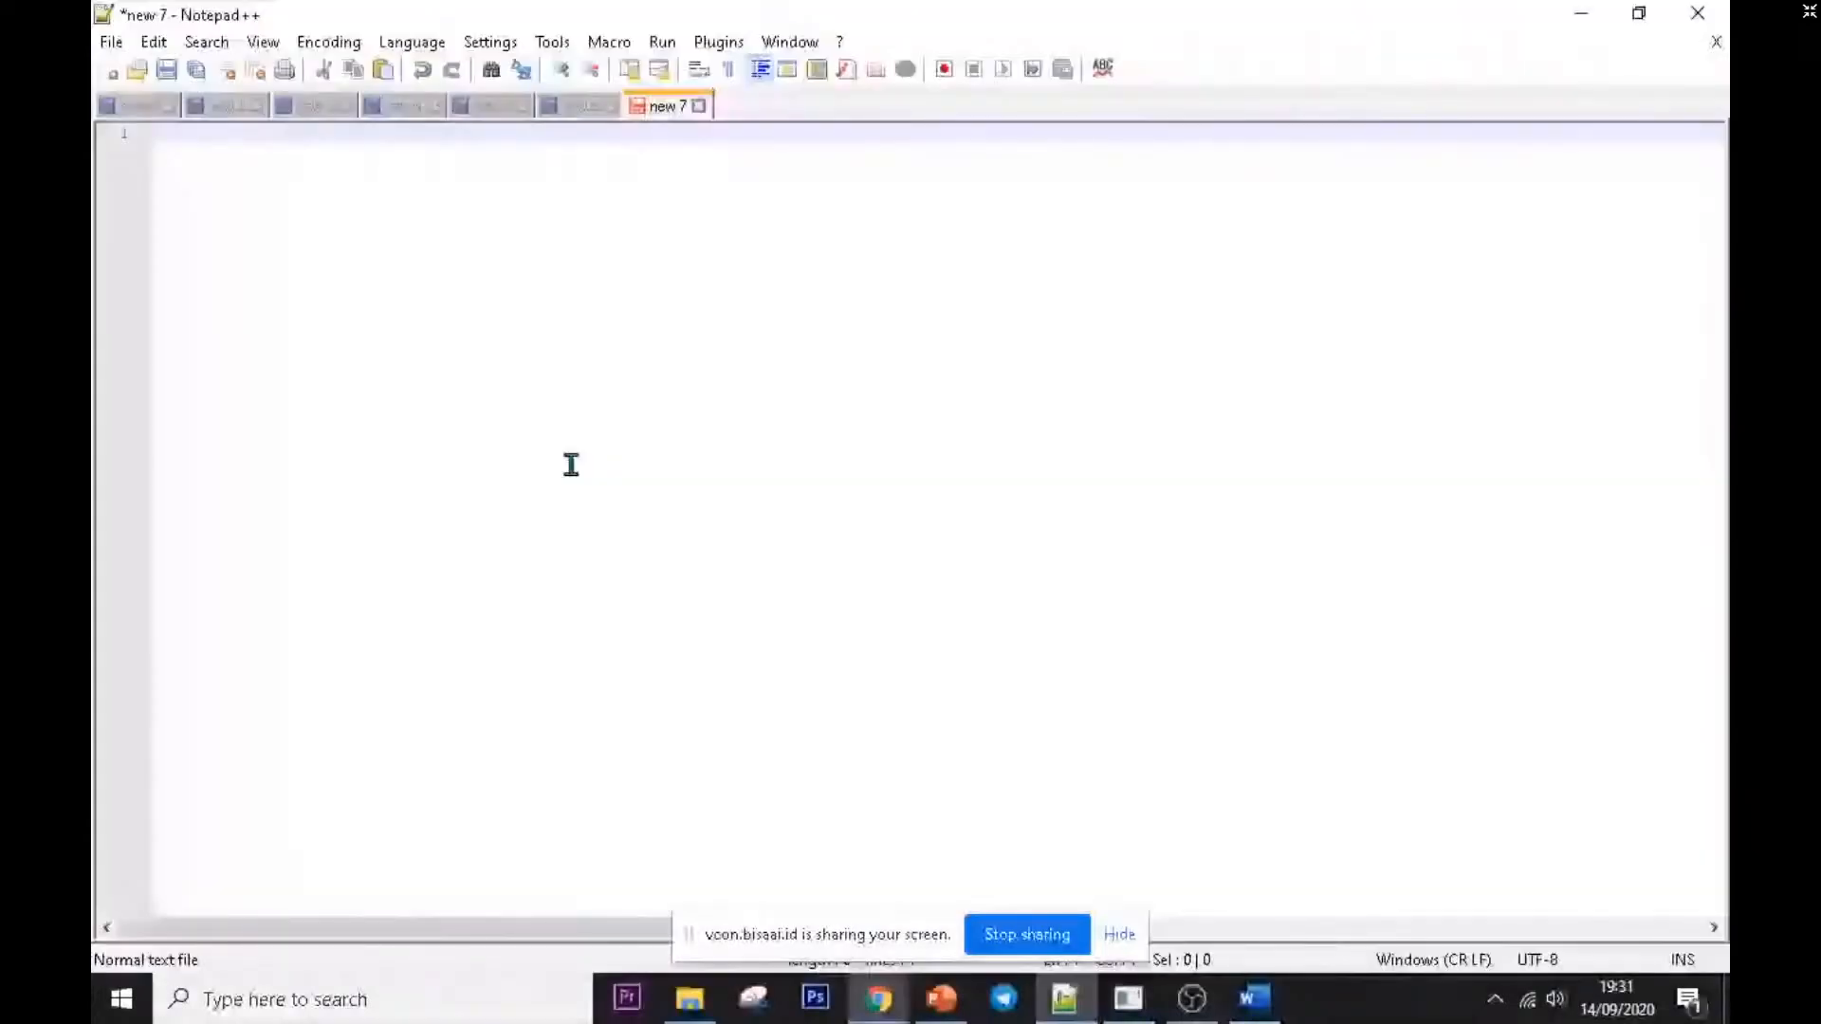
pyautogui.hotkey('ctrl', 'v')
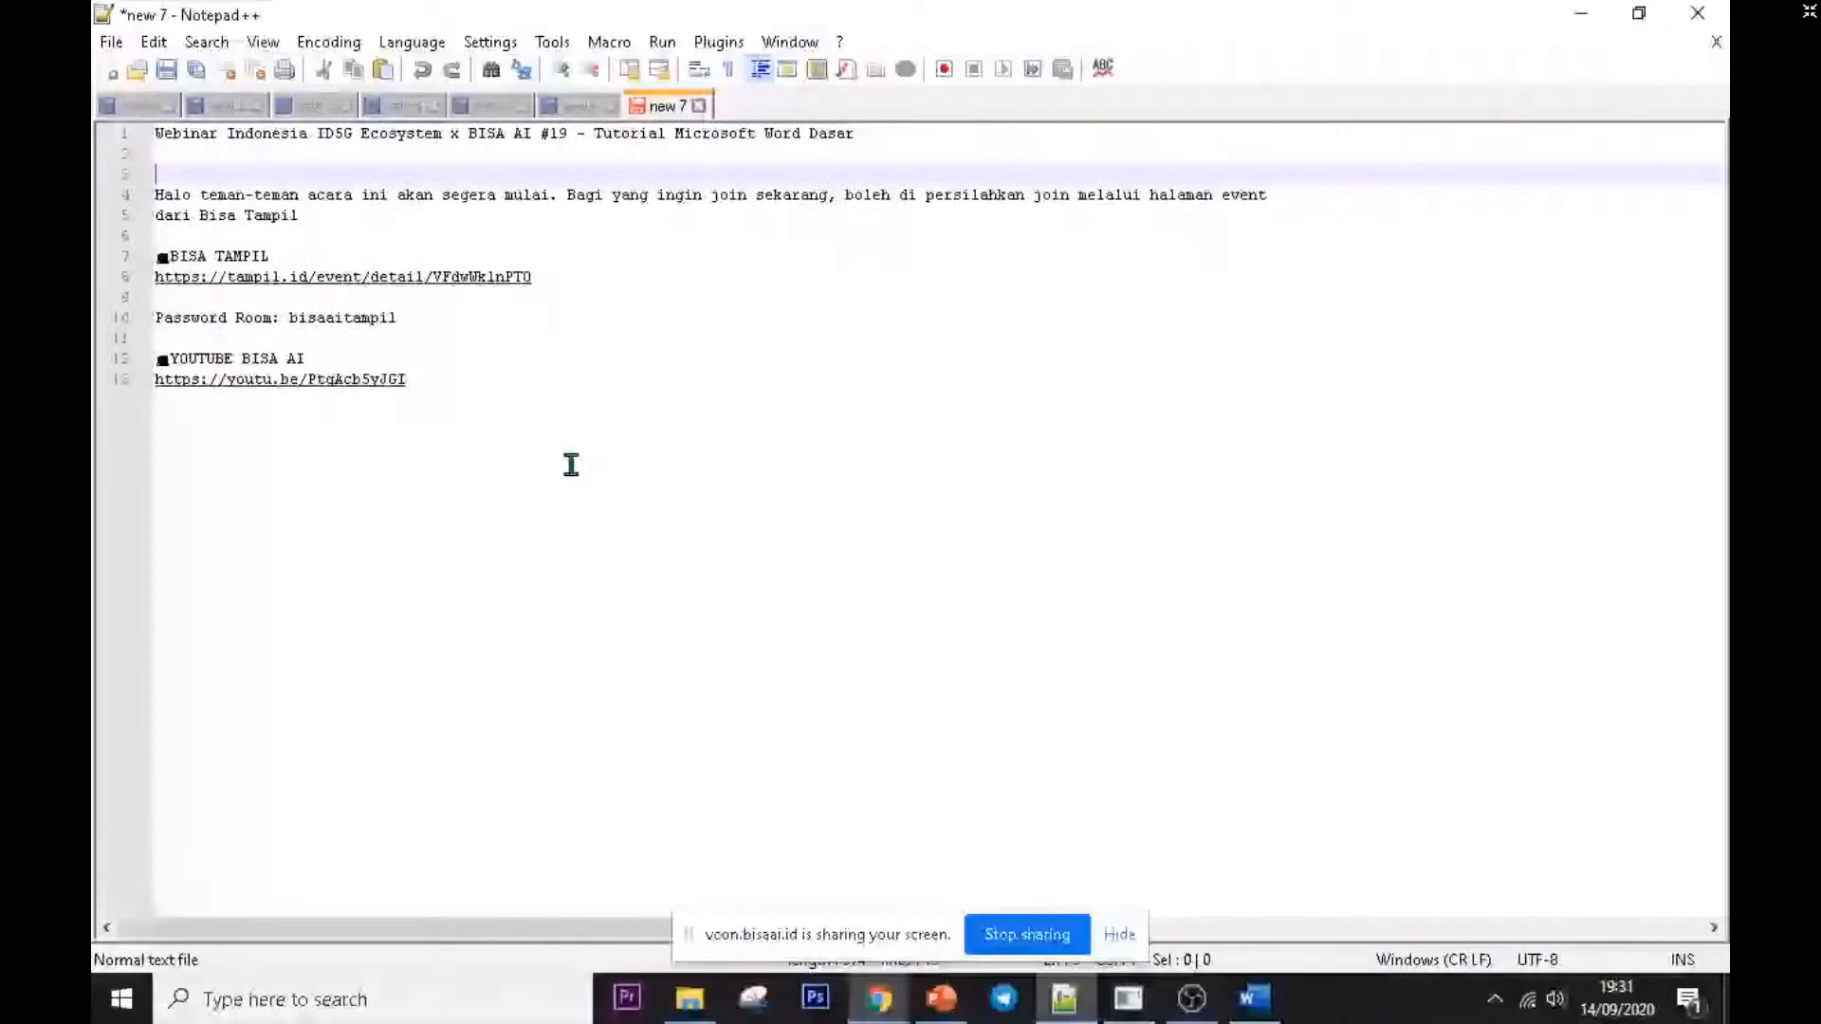
pyautogui.hotkey('ctrl', 'a')
pyautogui.hotkey('ctrl', 'v')
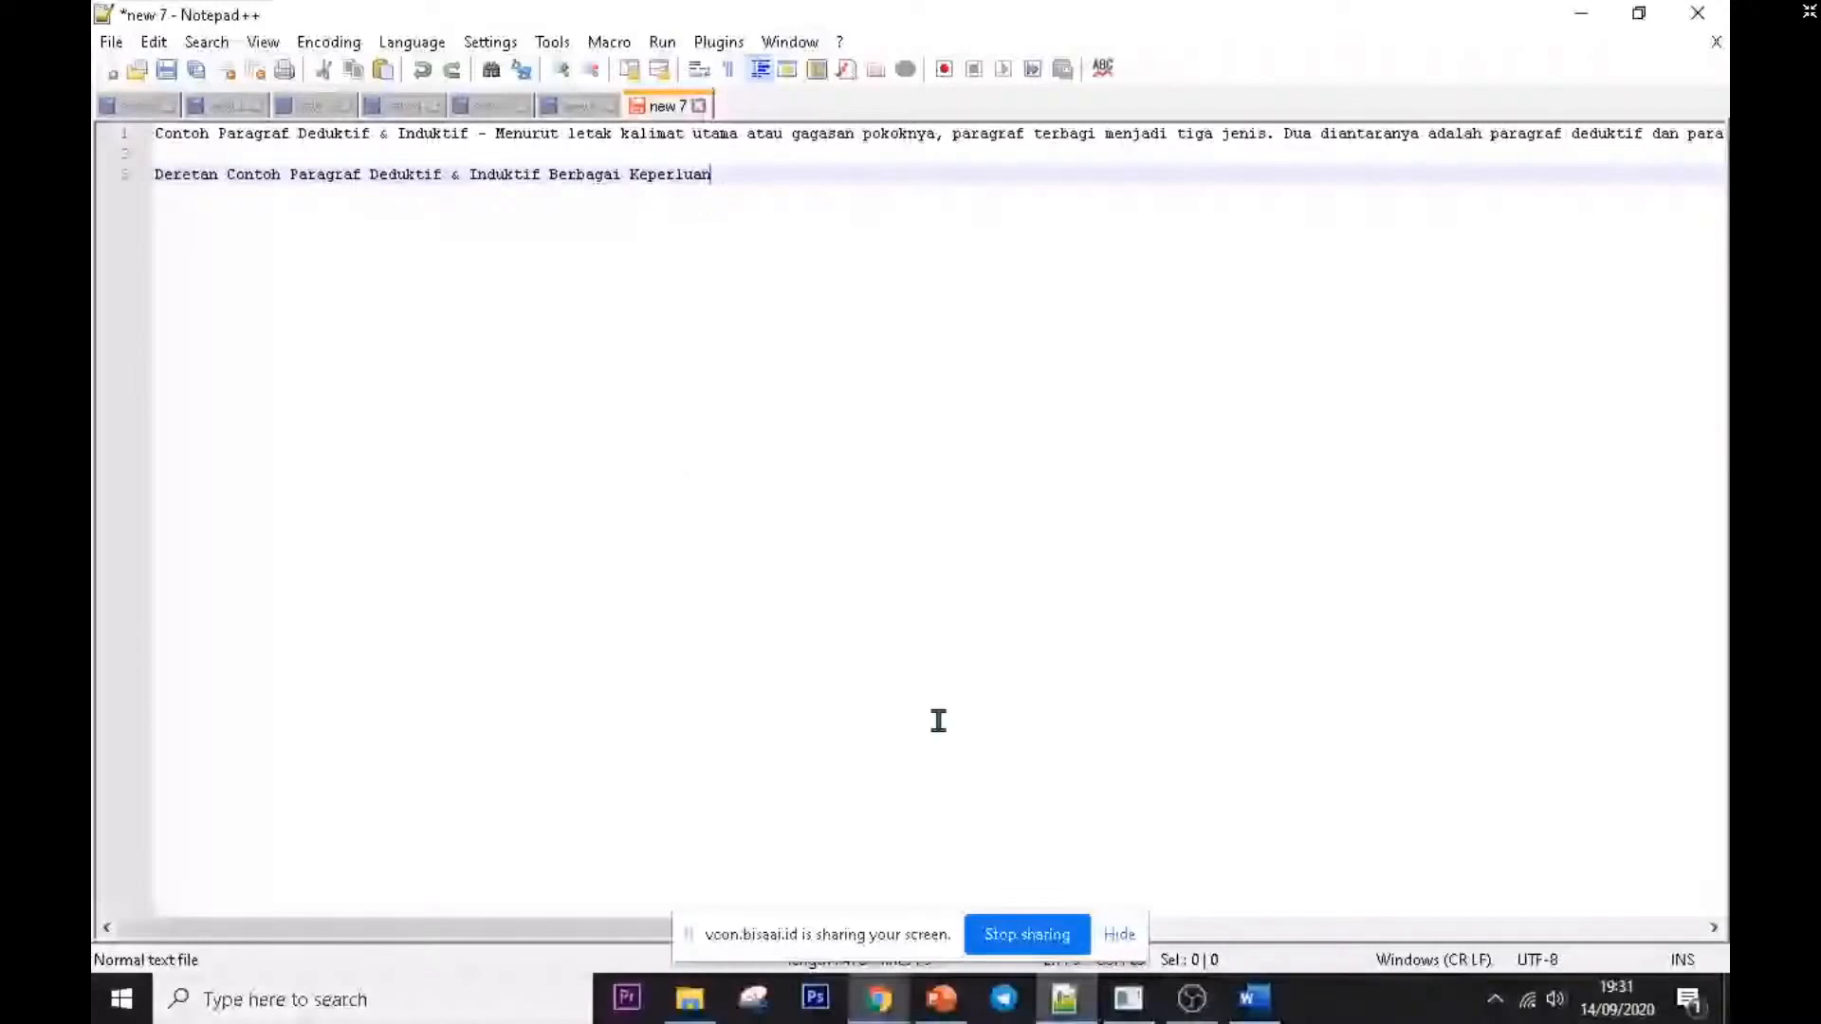
# - Return to the Word document, set the first word "Contoh" to 20 pt, and undo that size change
pyautogui.hotkey('alt', 'Tab')
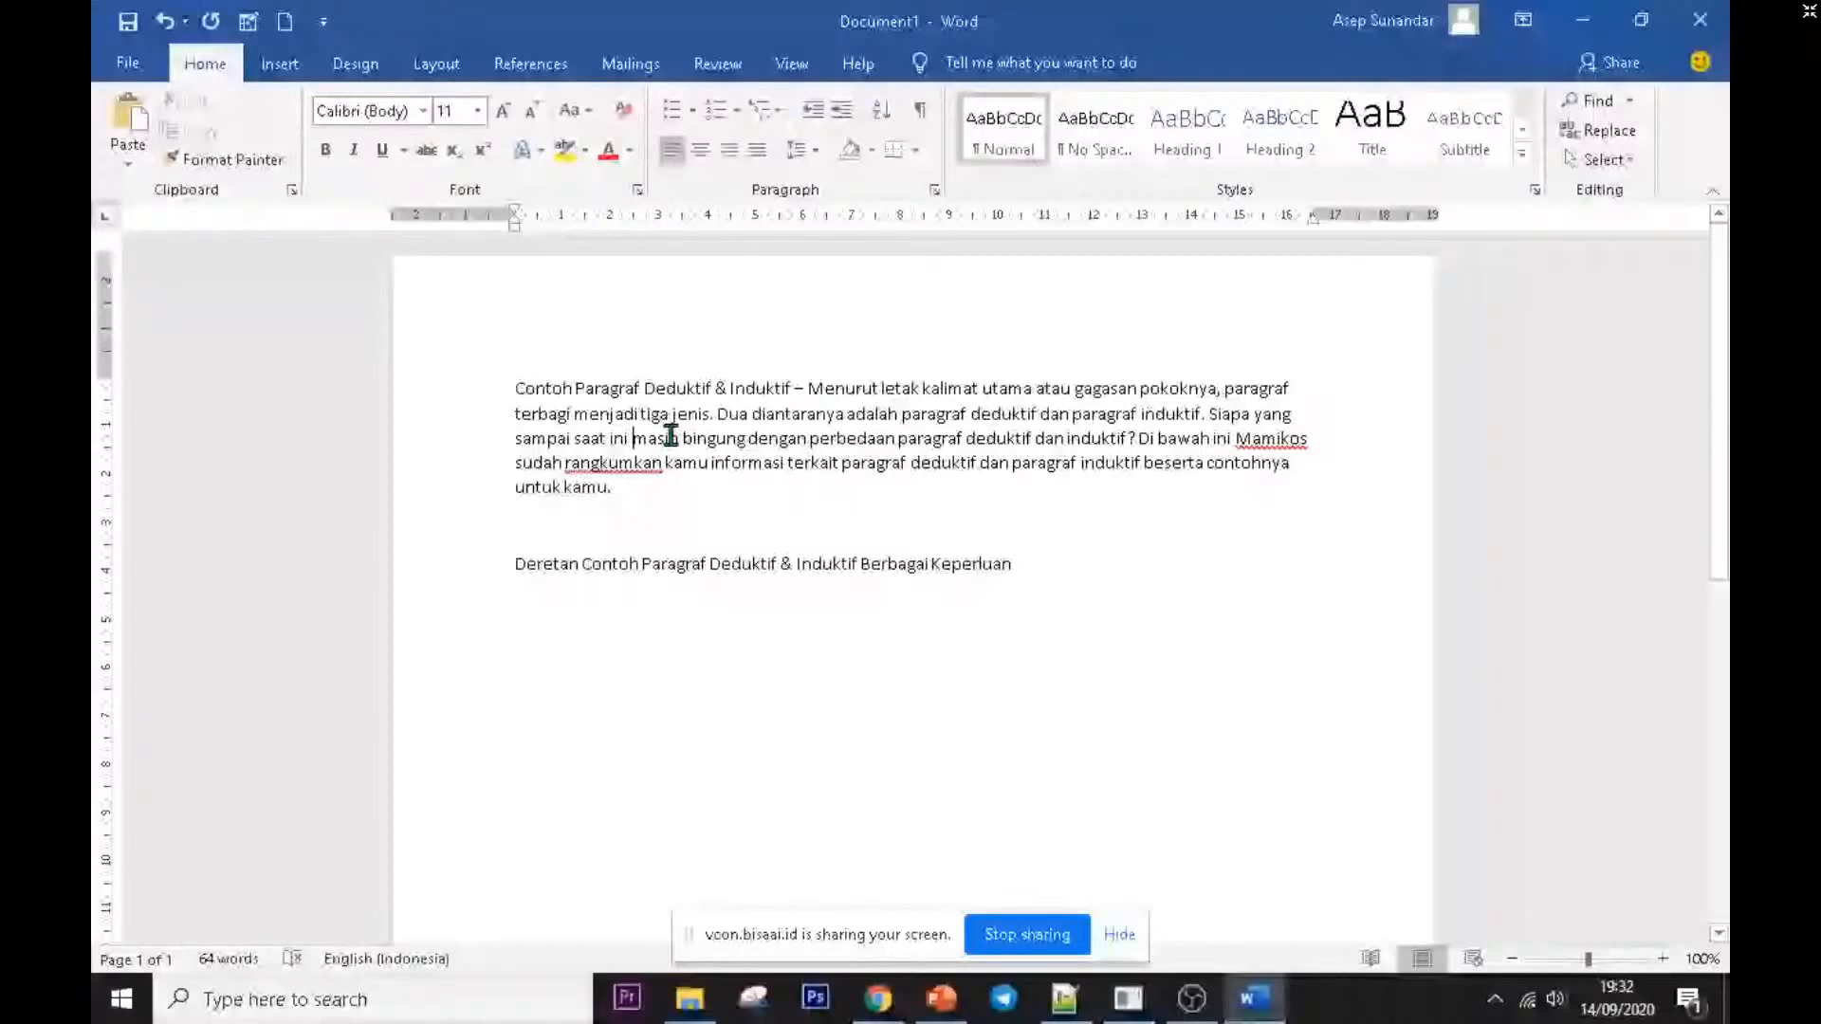
pyautogui.doubleClick(545, 389)
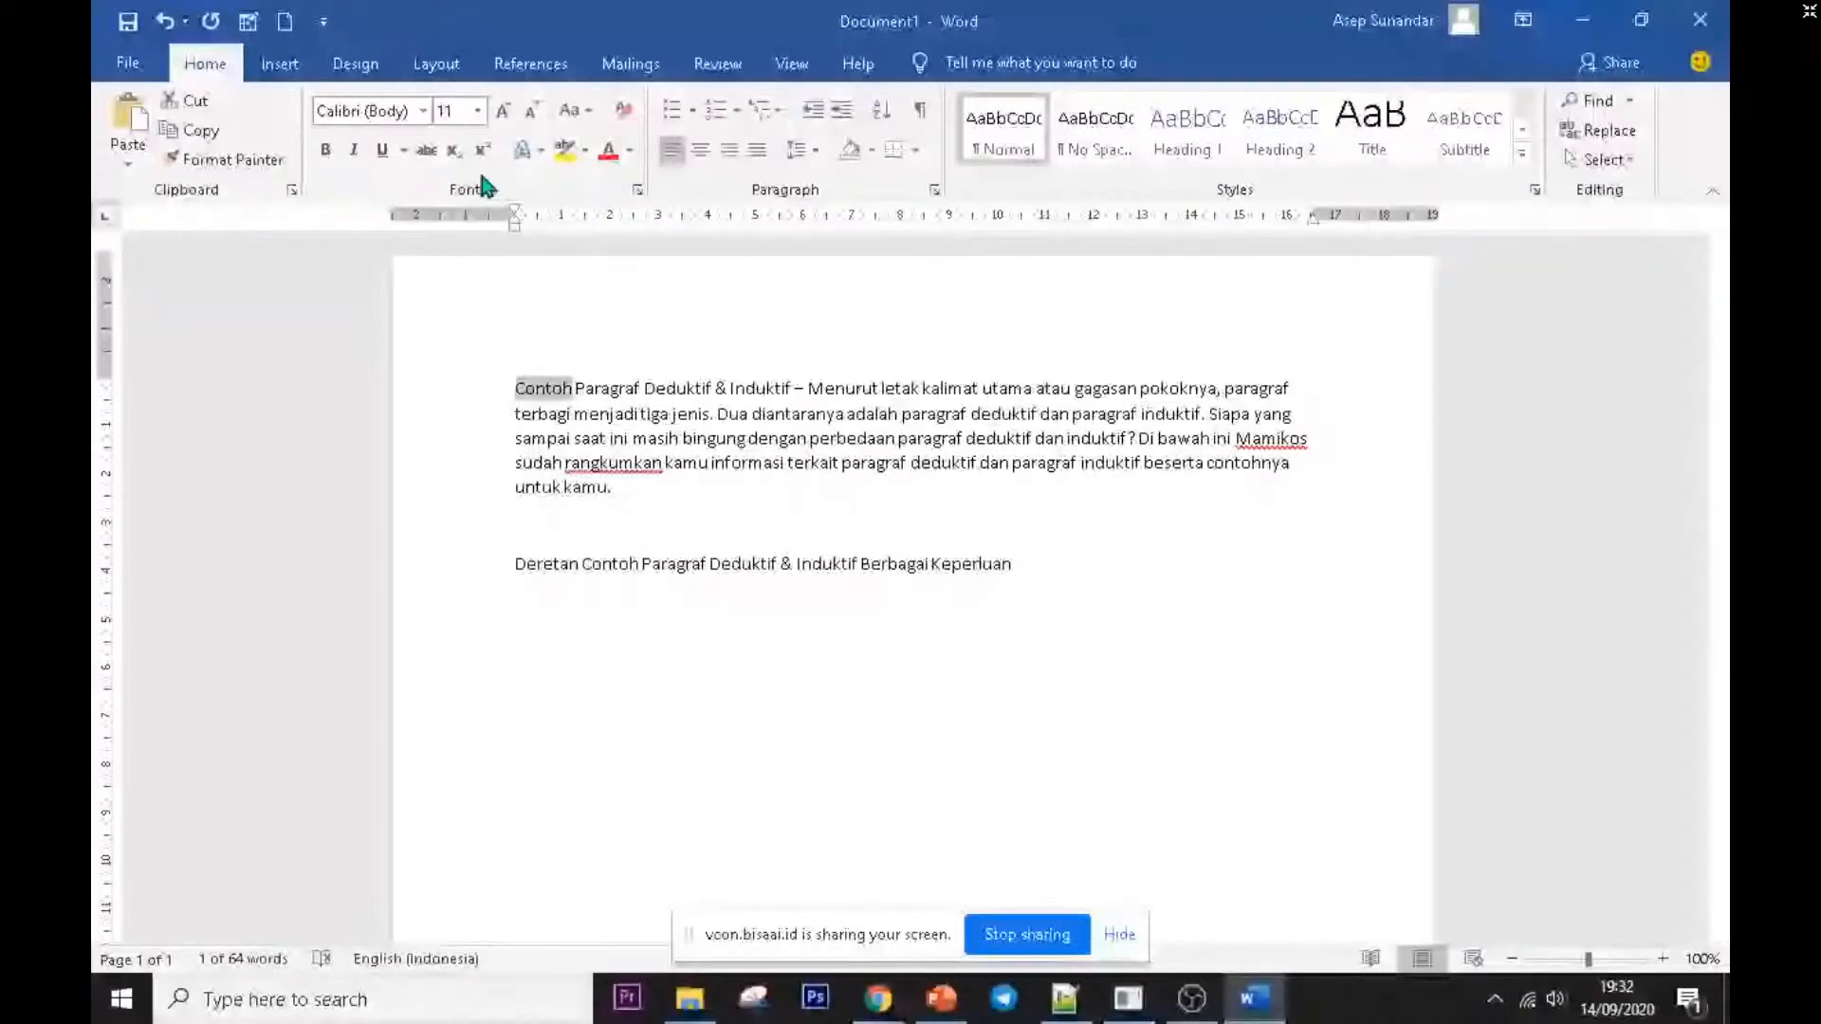
pyautogui.click(477, 111)
pyautogui.click(441, 344)
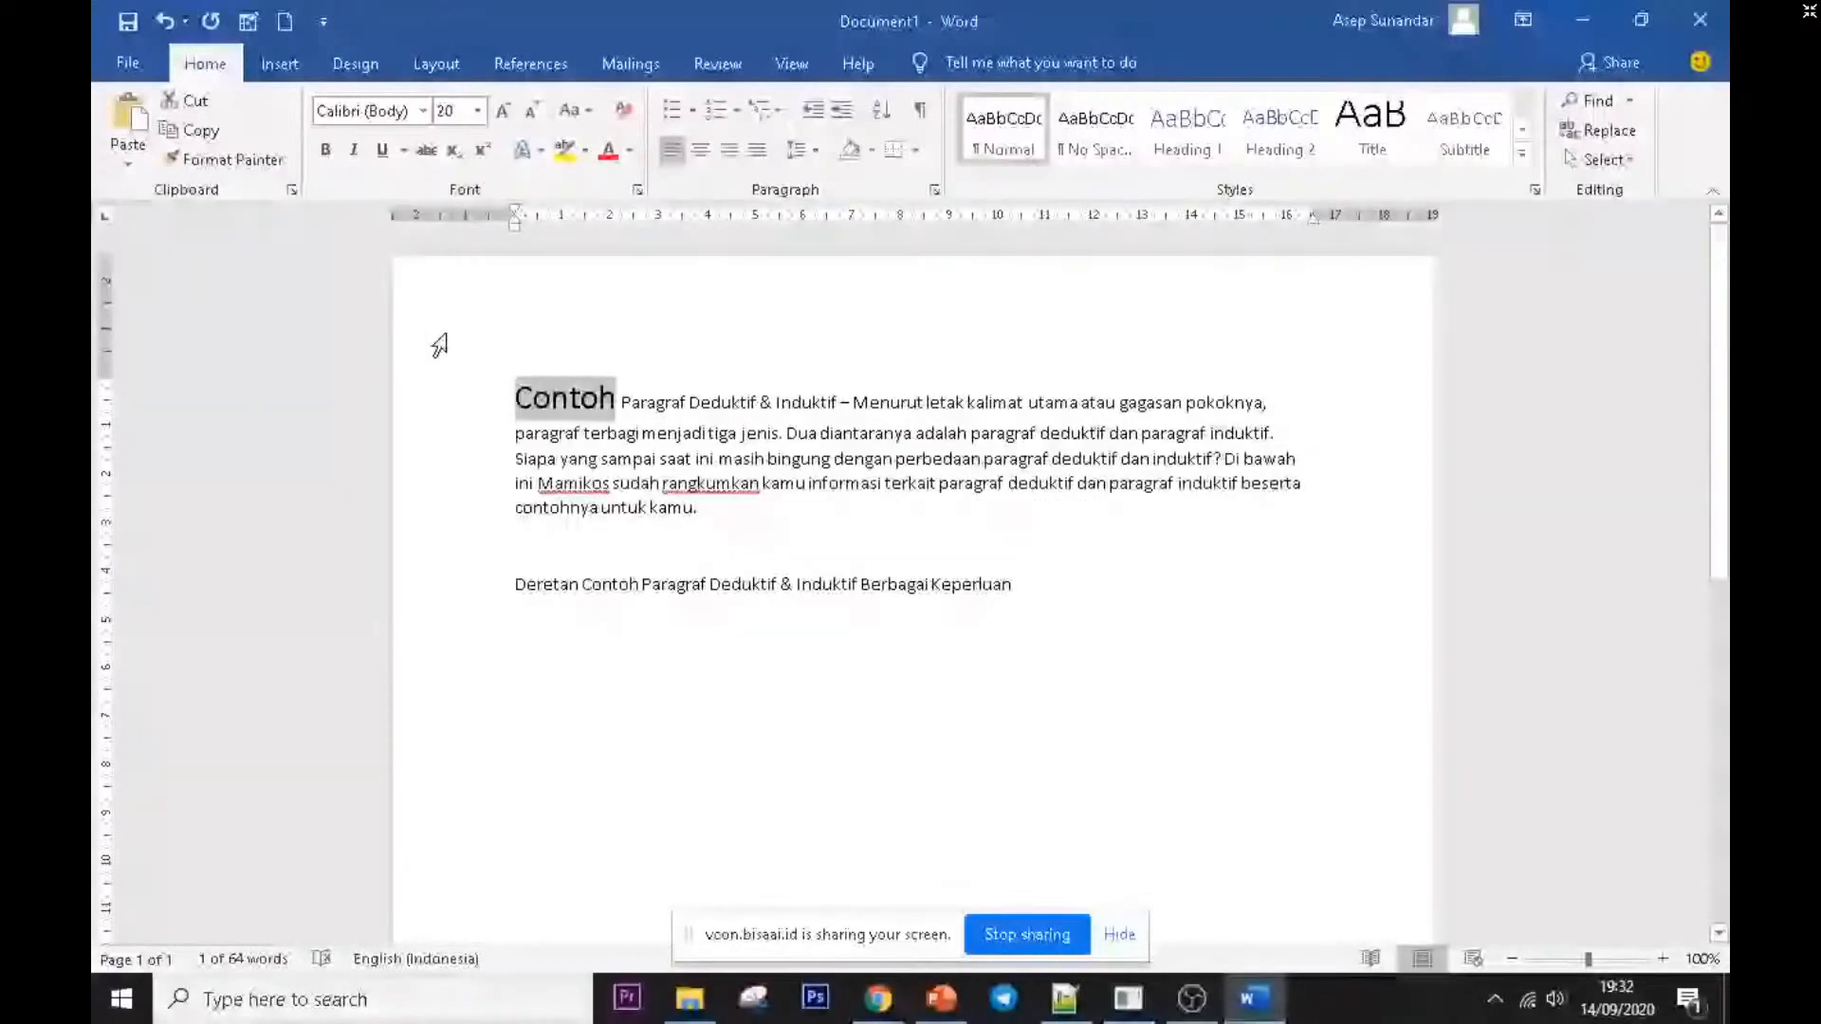
pyautogui.hotkey('ctrl', 'z')
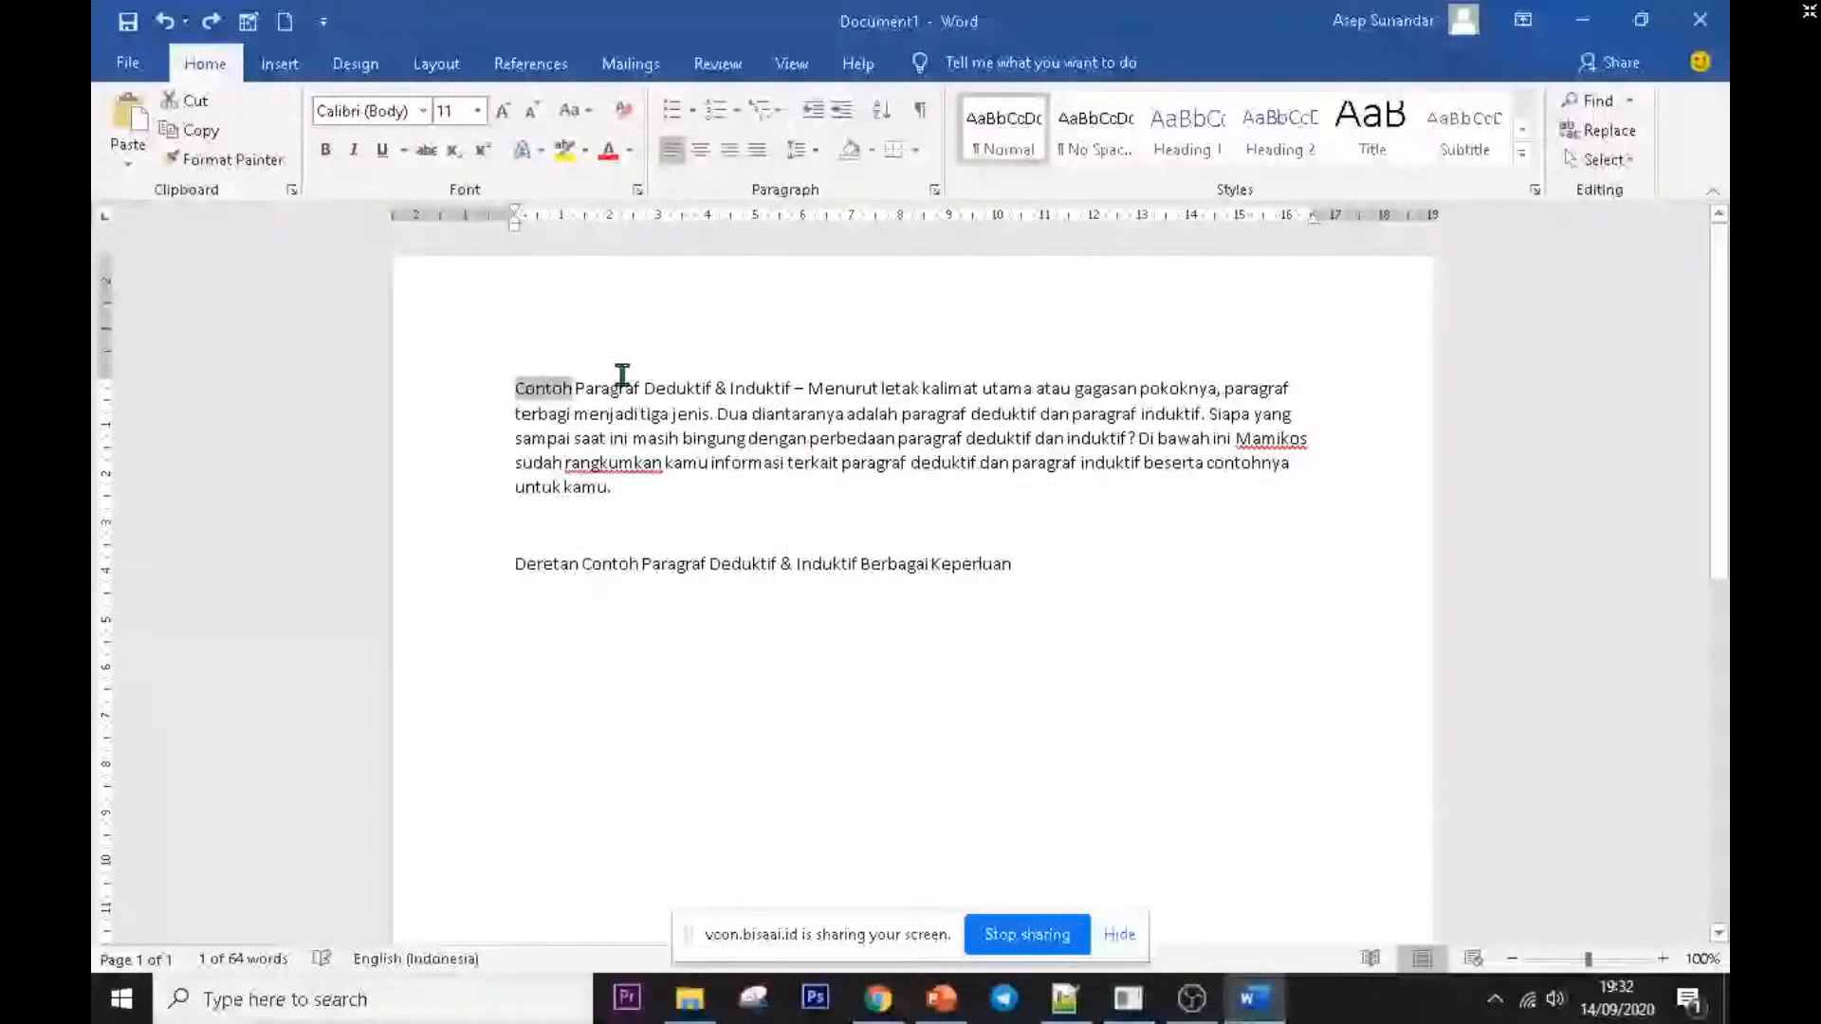
pyautogui.click(635, 368)
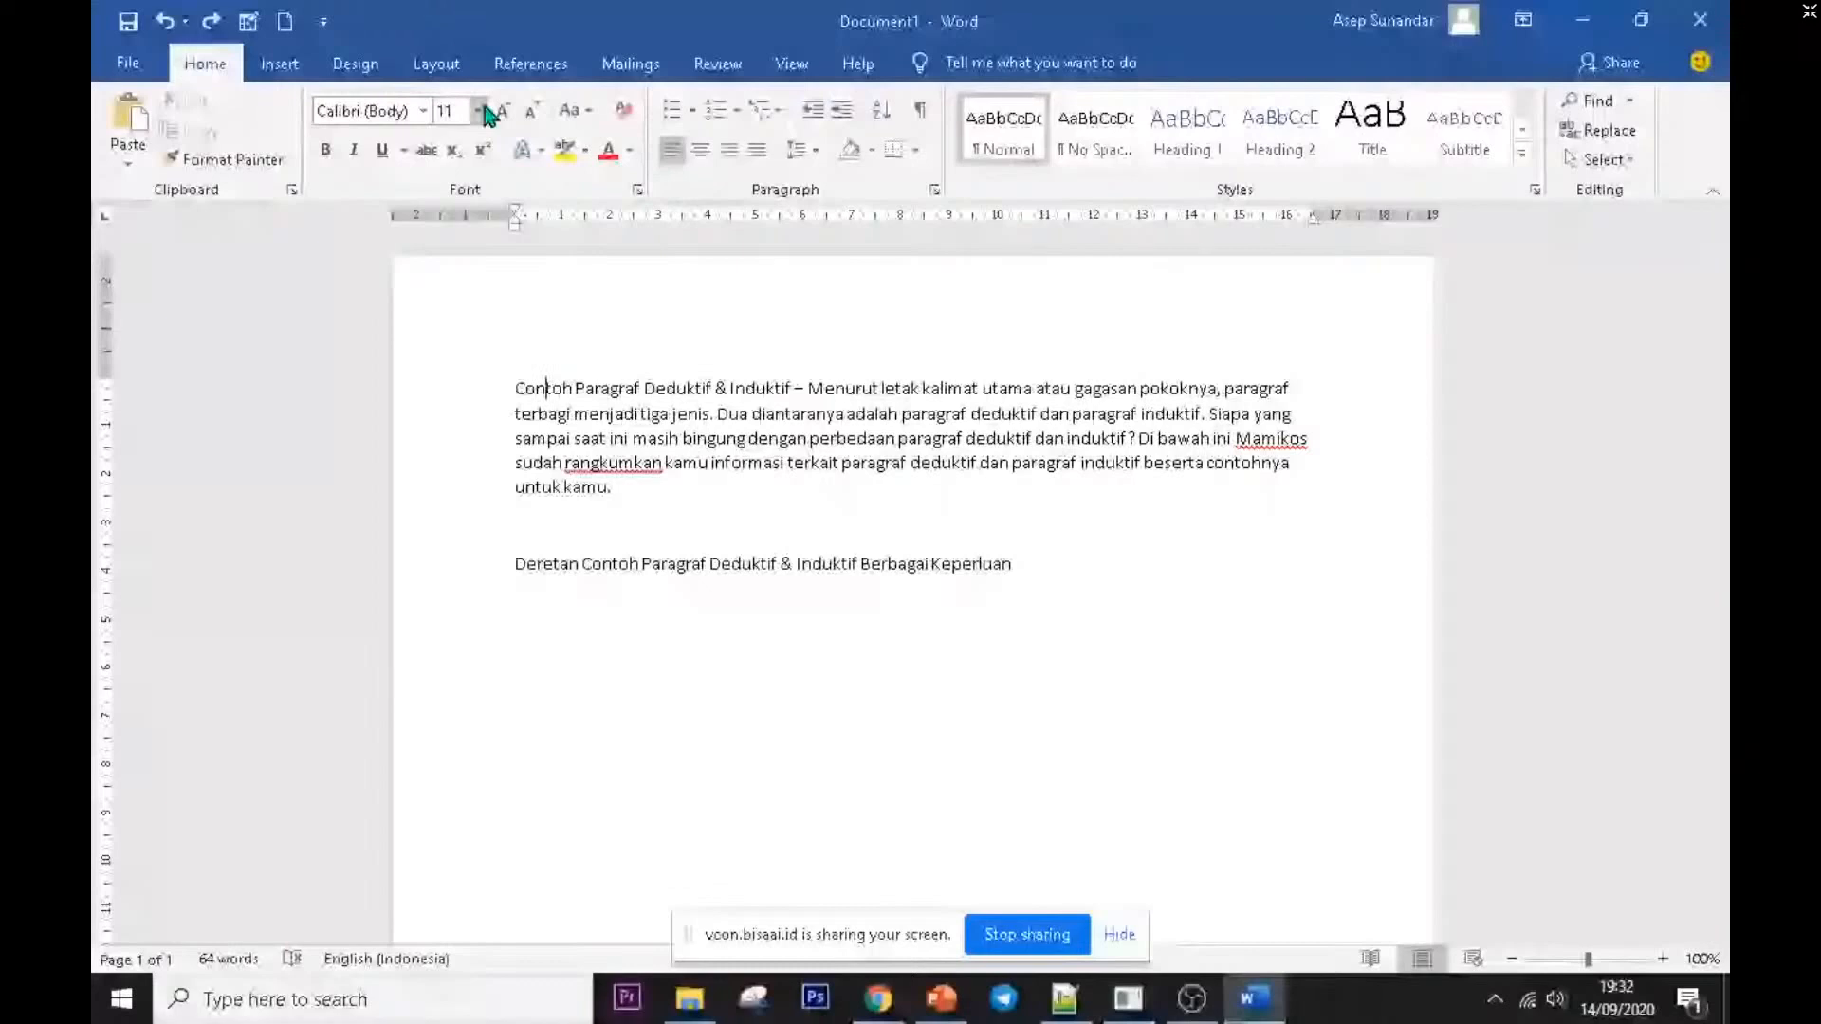
# - Enlarge the first word "Contoh" stepwise to 72 pt and shrink it to 18 pt
pyautogui.click(504, 113)
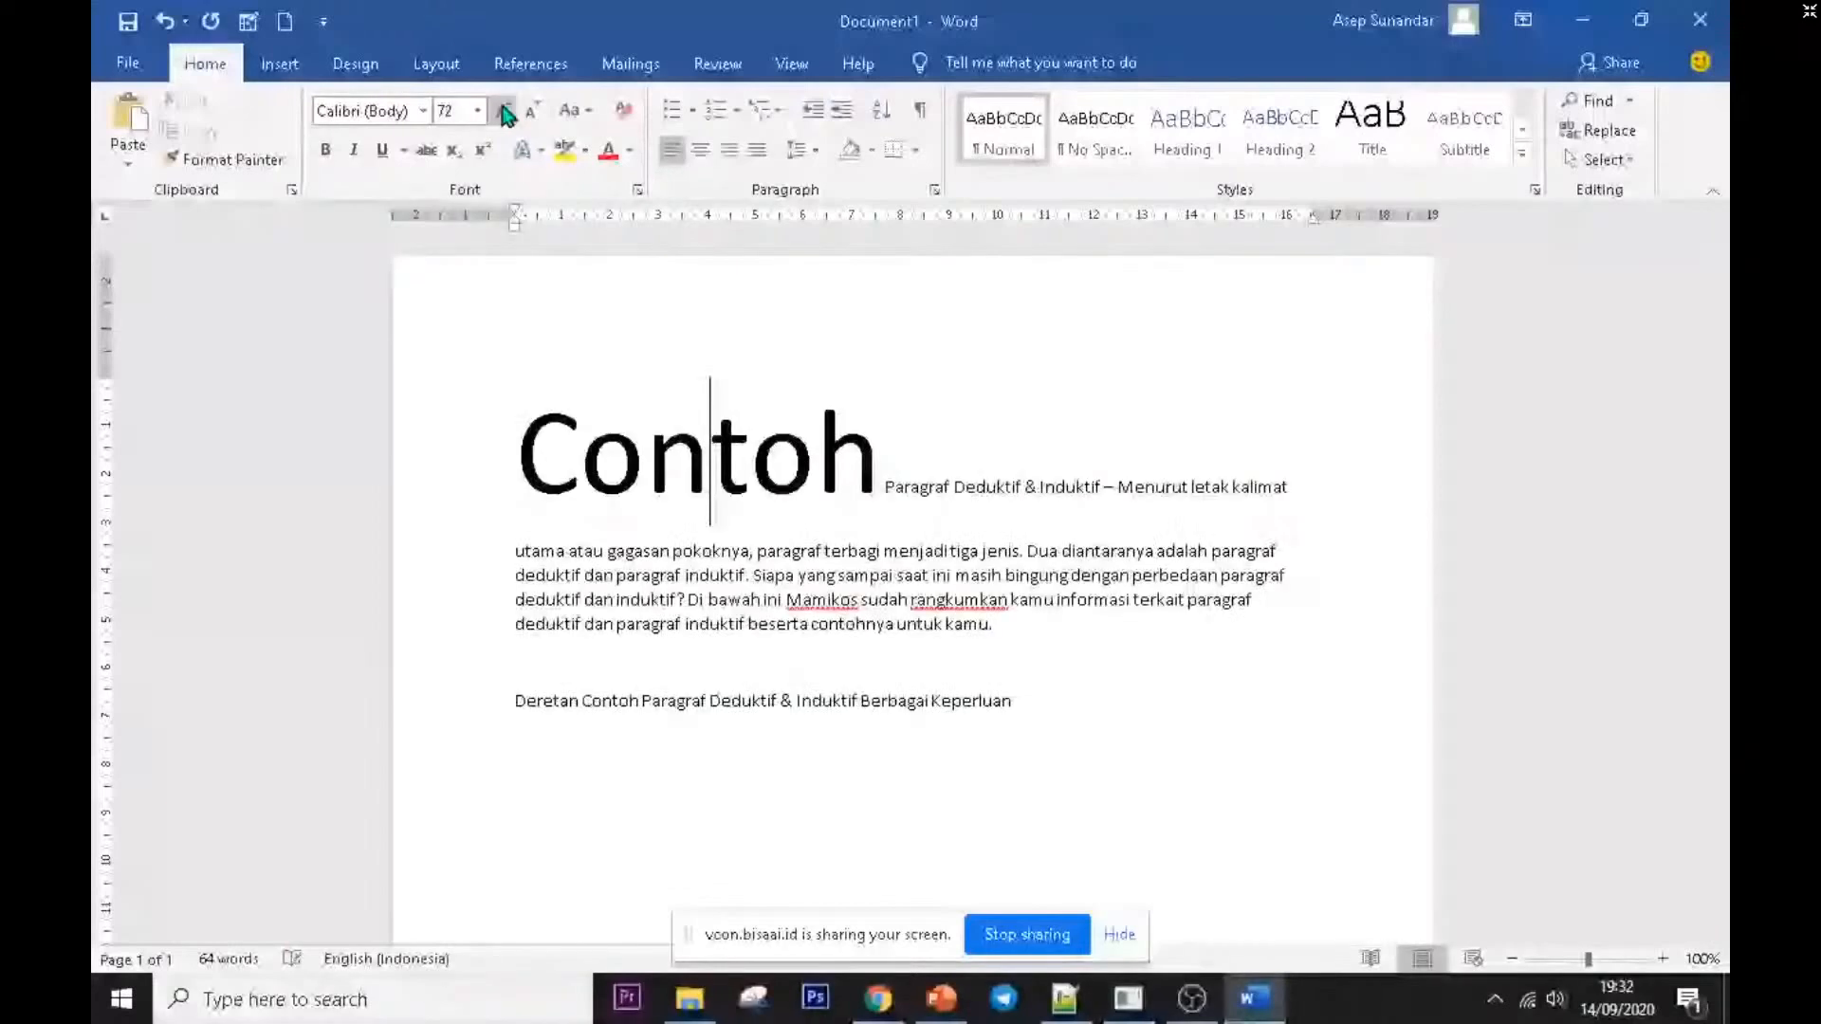
pyautogui.click(527, 114)
pyautogui.click(528, 114)
pyautogui.click(527, 114)
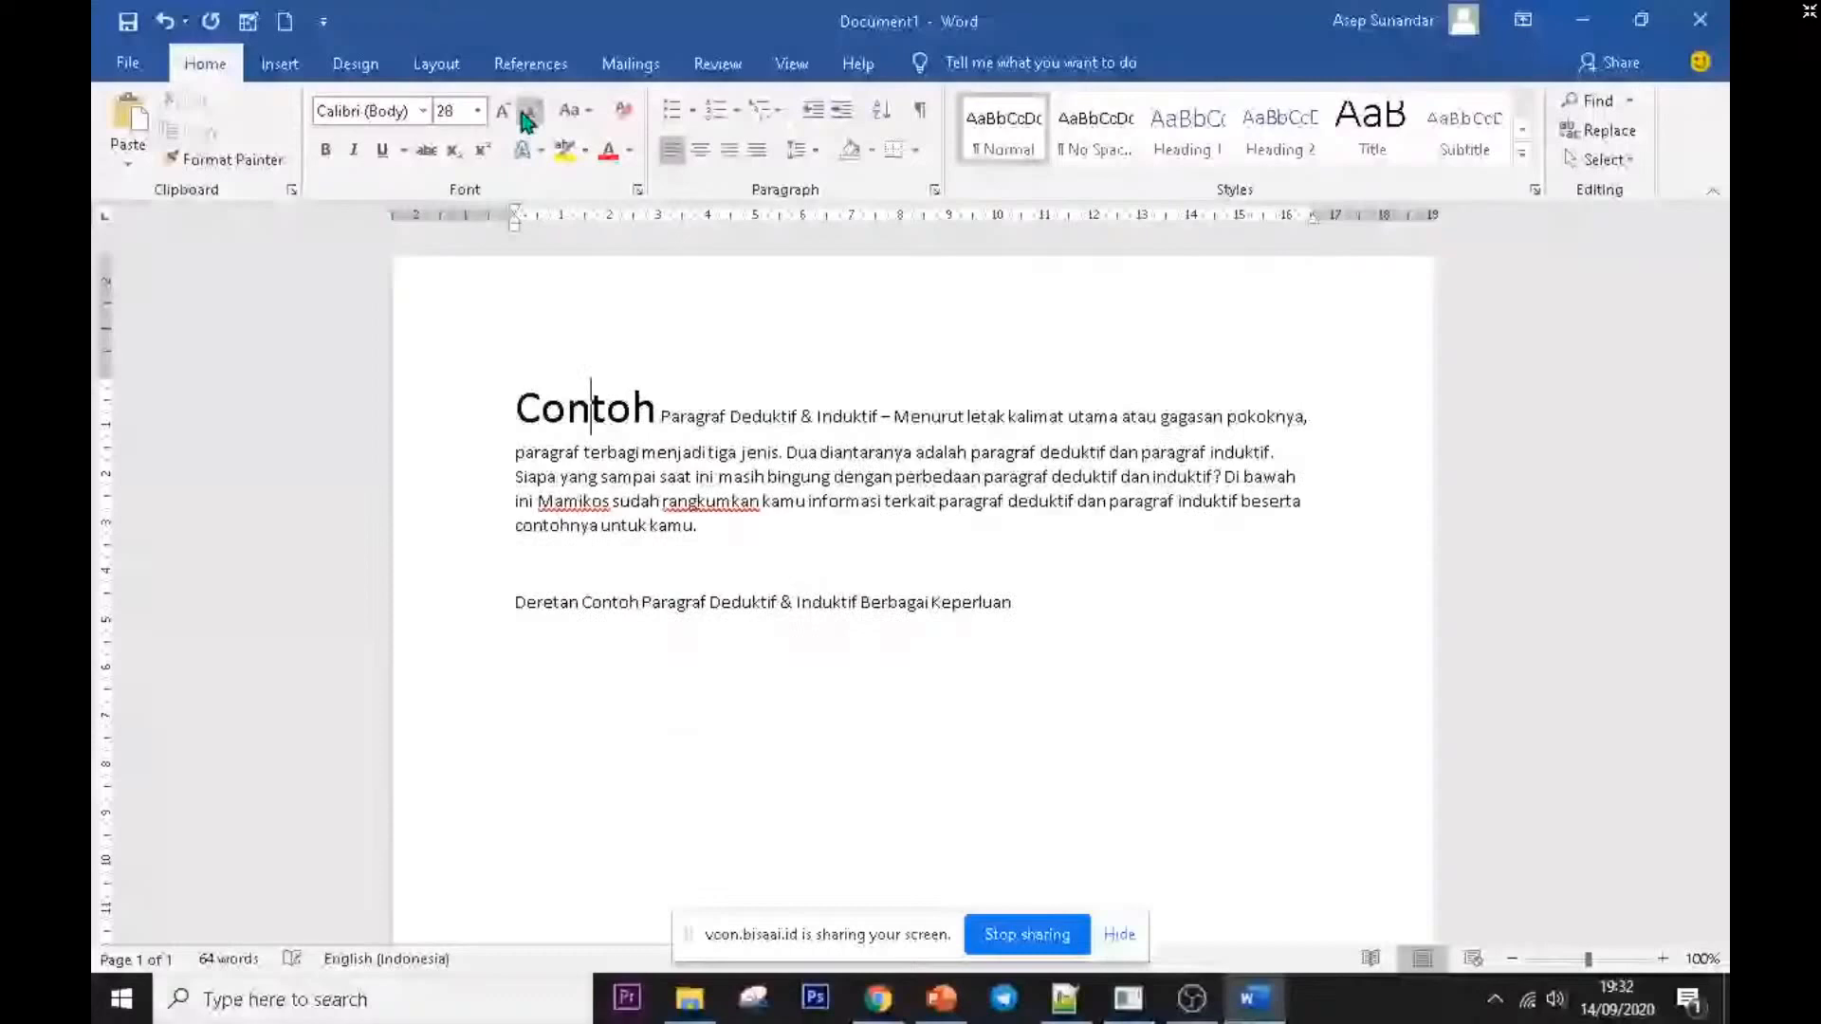
pyautogui.click(527, 122)
pyautogui.click(528, 122)
pyautogui.click(528, 122)
pyautogui.click(527, 122)
pyautogui.click(528, 122)
# - Adjust the word "Contoh" to 22 pt and back to 20 pt, and clear all its formatting
pyautogui.moveTo(516, 397); pyautogui.dragTo(604, 390)
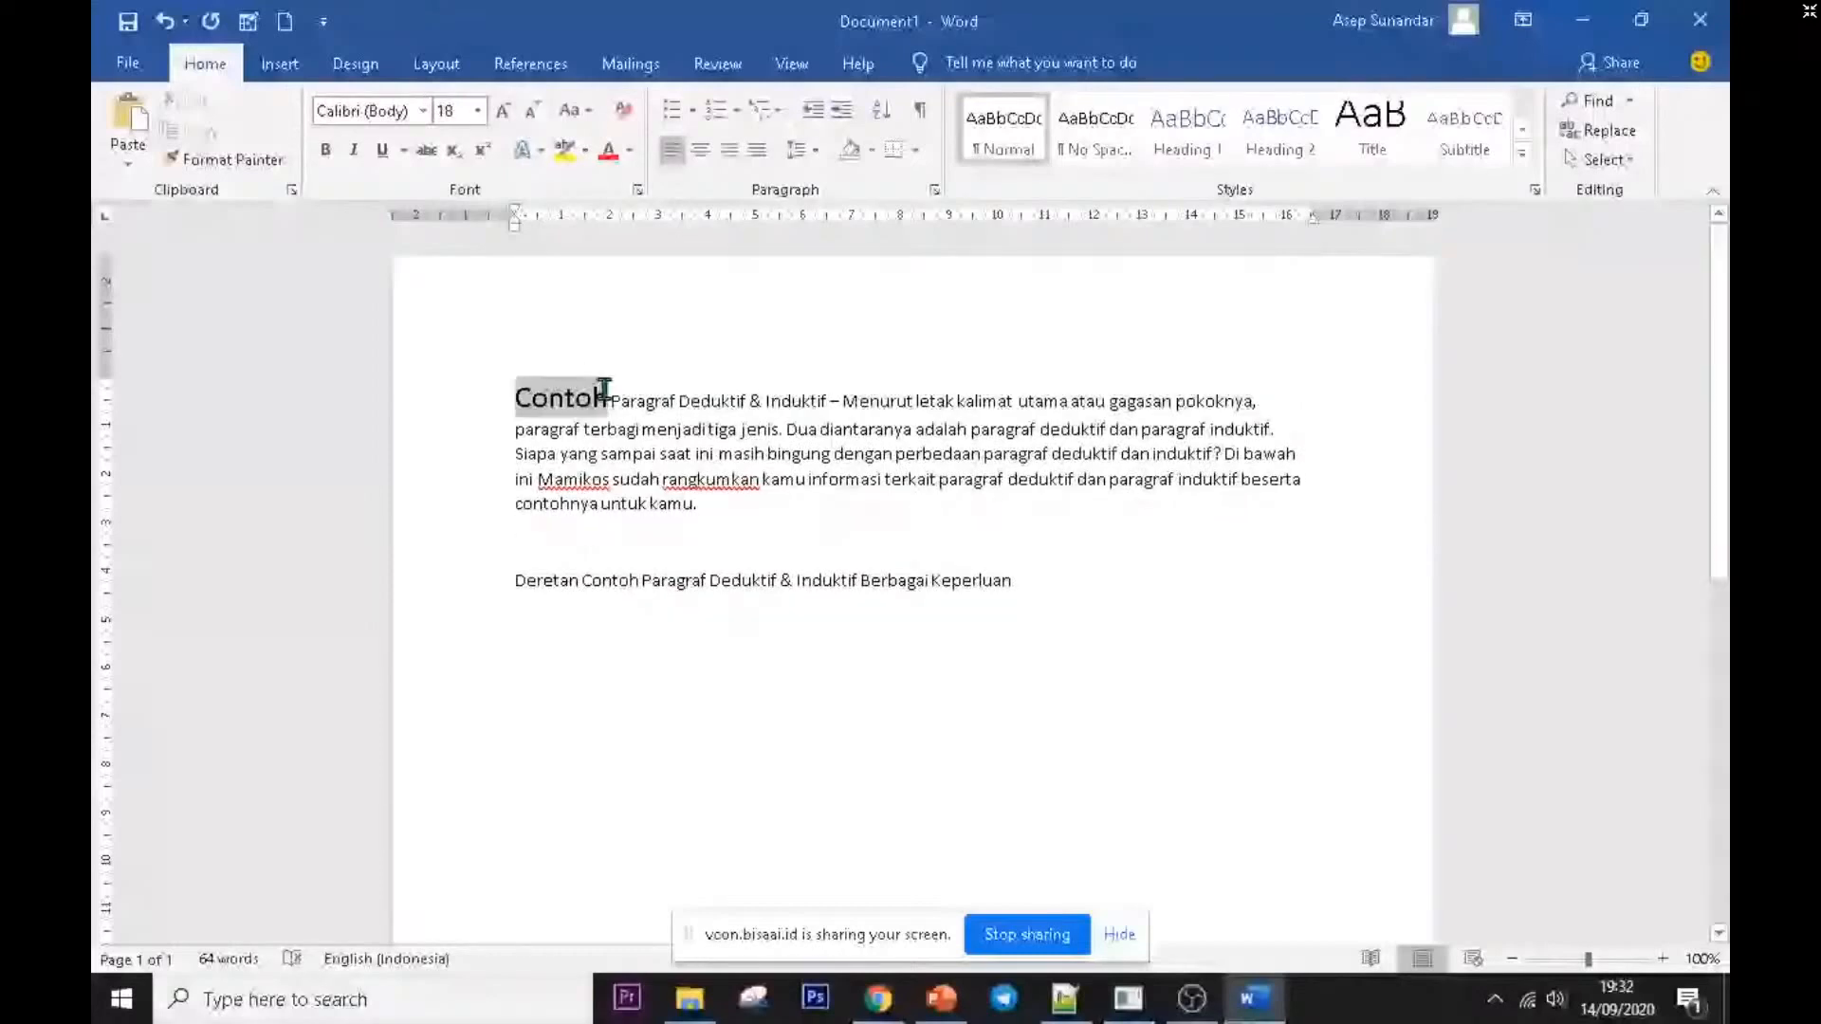
pyautogui.click(505, 113)
pyautogui.click(504, 113)
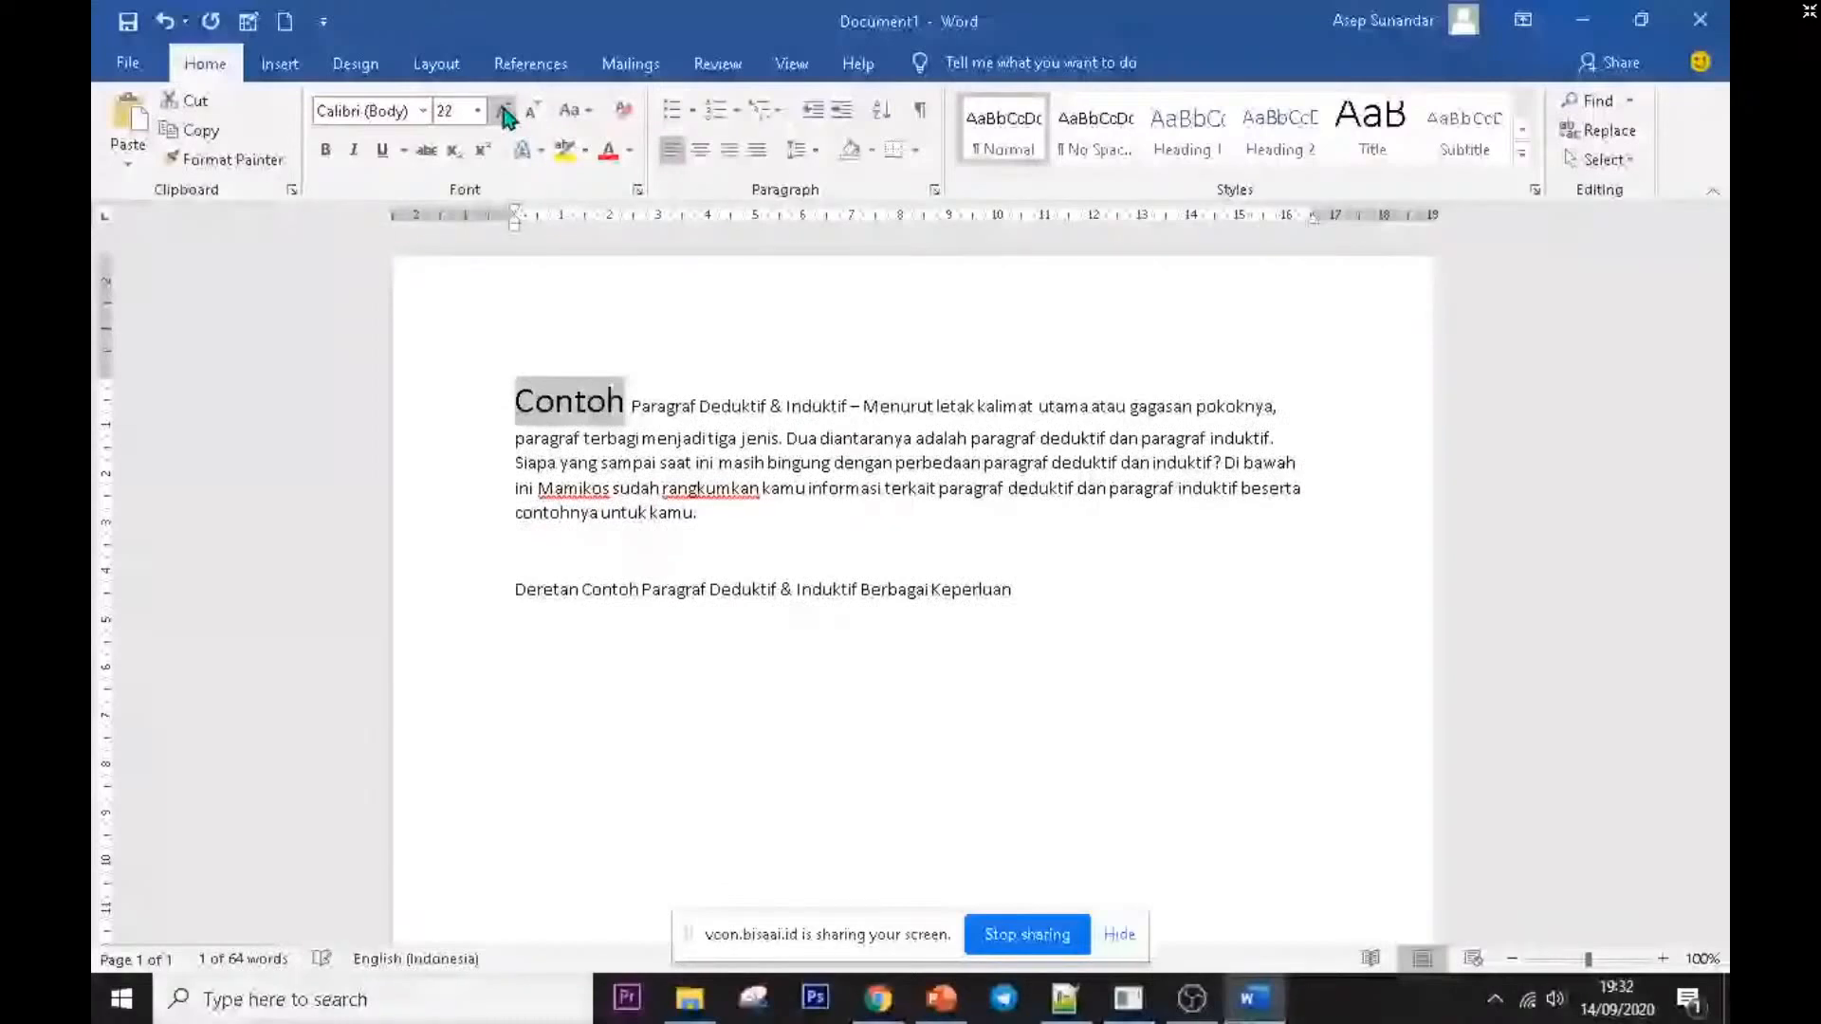
pyautogui.click(532, 112)
pyautogui.click(615, 399)
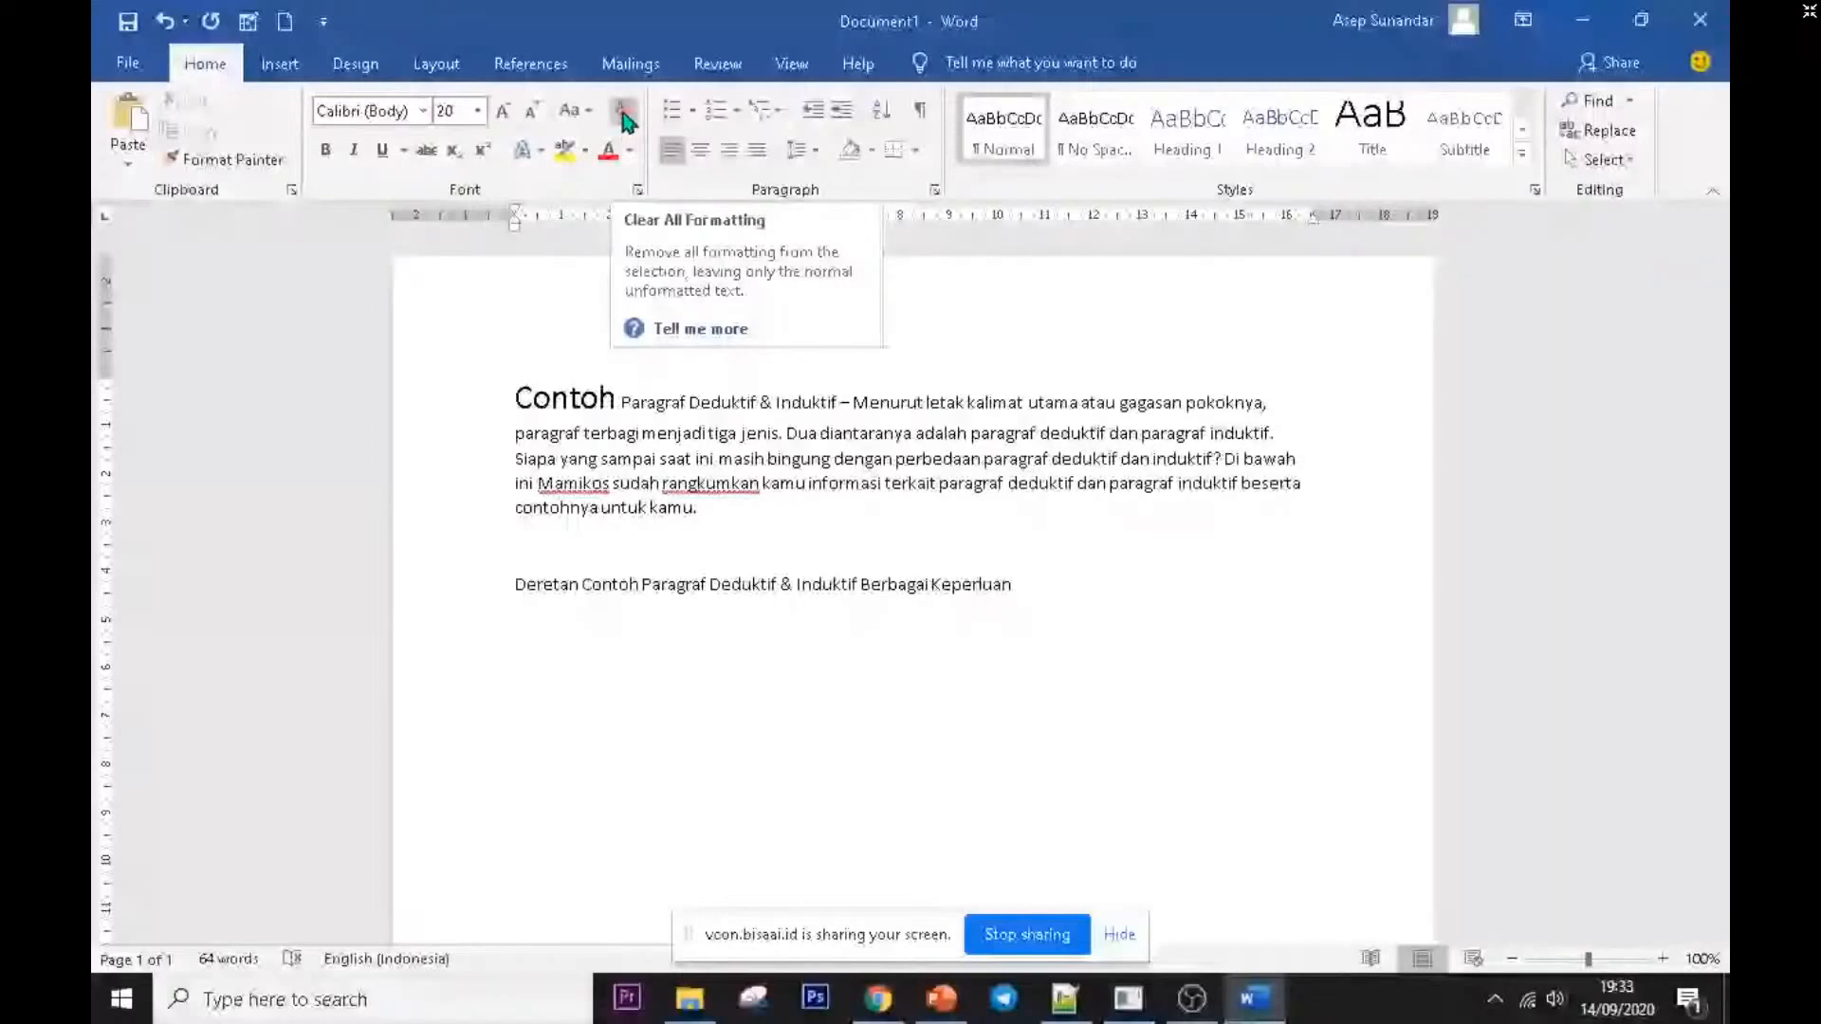
pyautogui.click(624, 116)
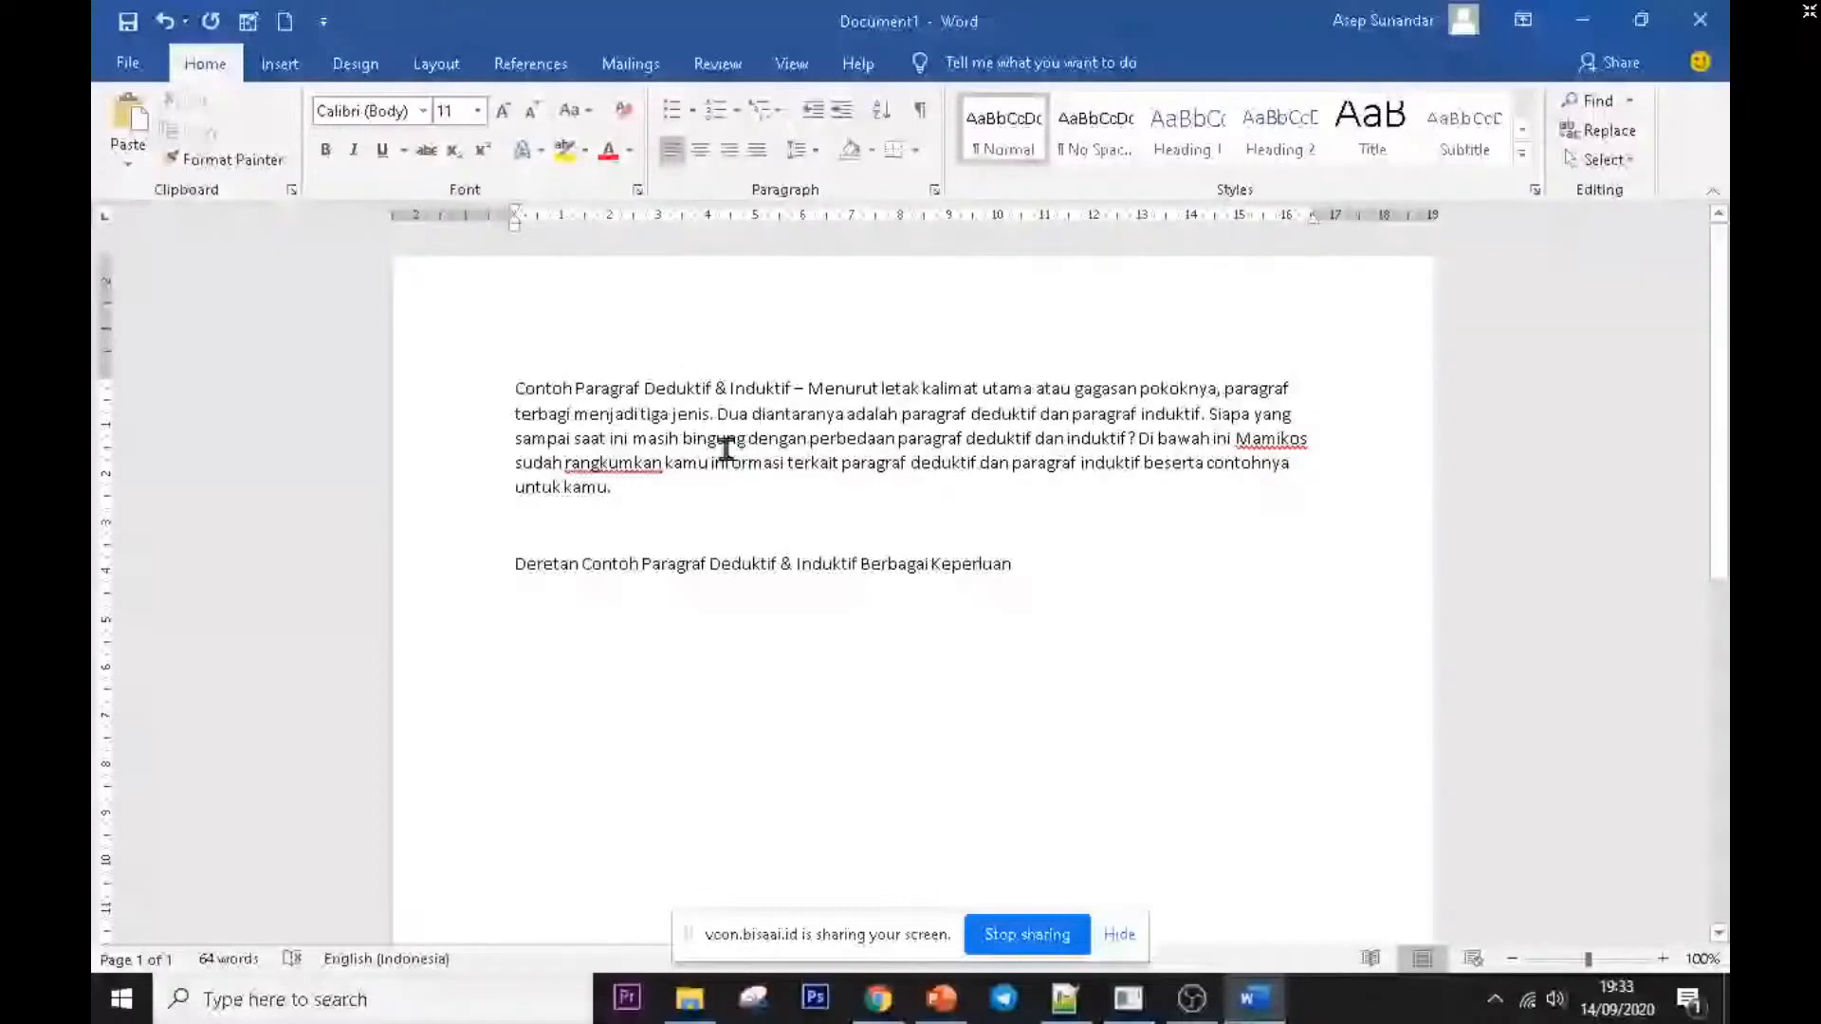
# - Delete the line "Deretan Contoh Paragraf Deduktif & Induktif Berbagai Keperluan" below the first paragraph
pyautogui.tripleClick(584, 469)
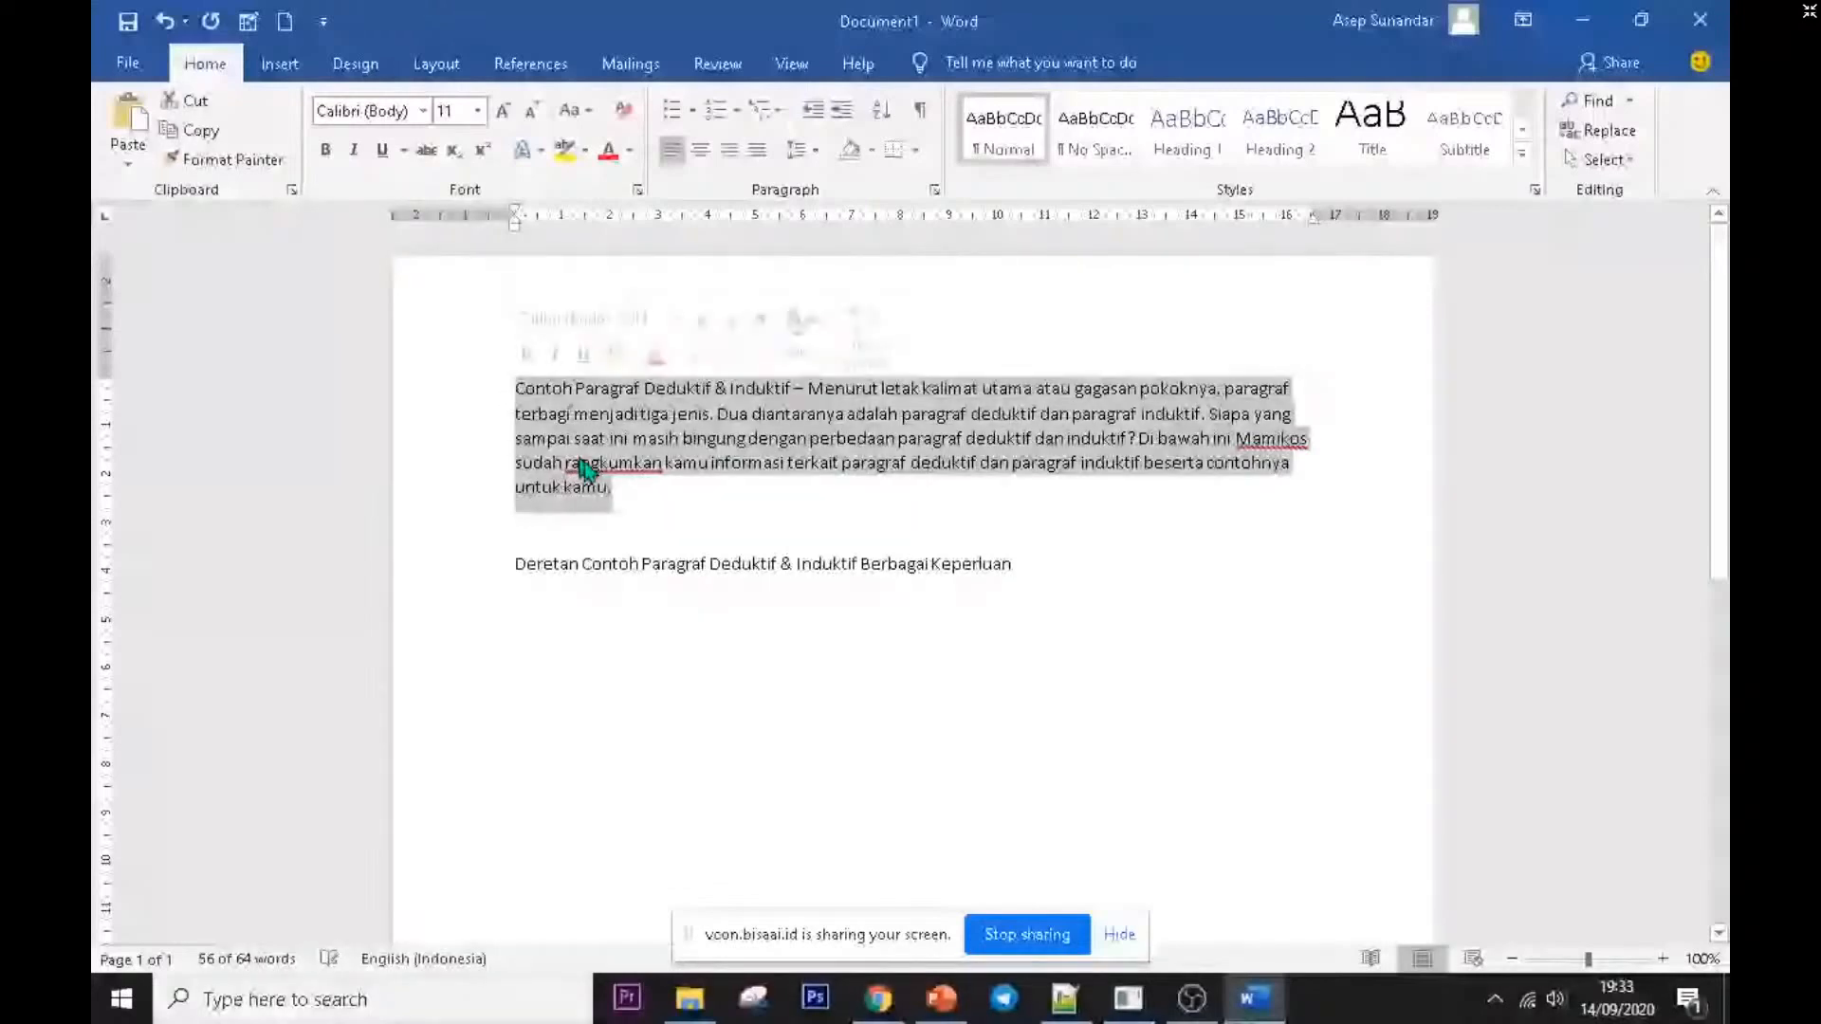
pyautogui.click(621, 491)
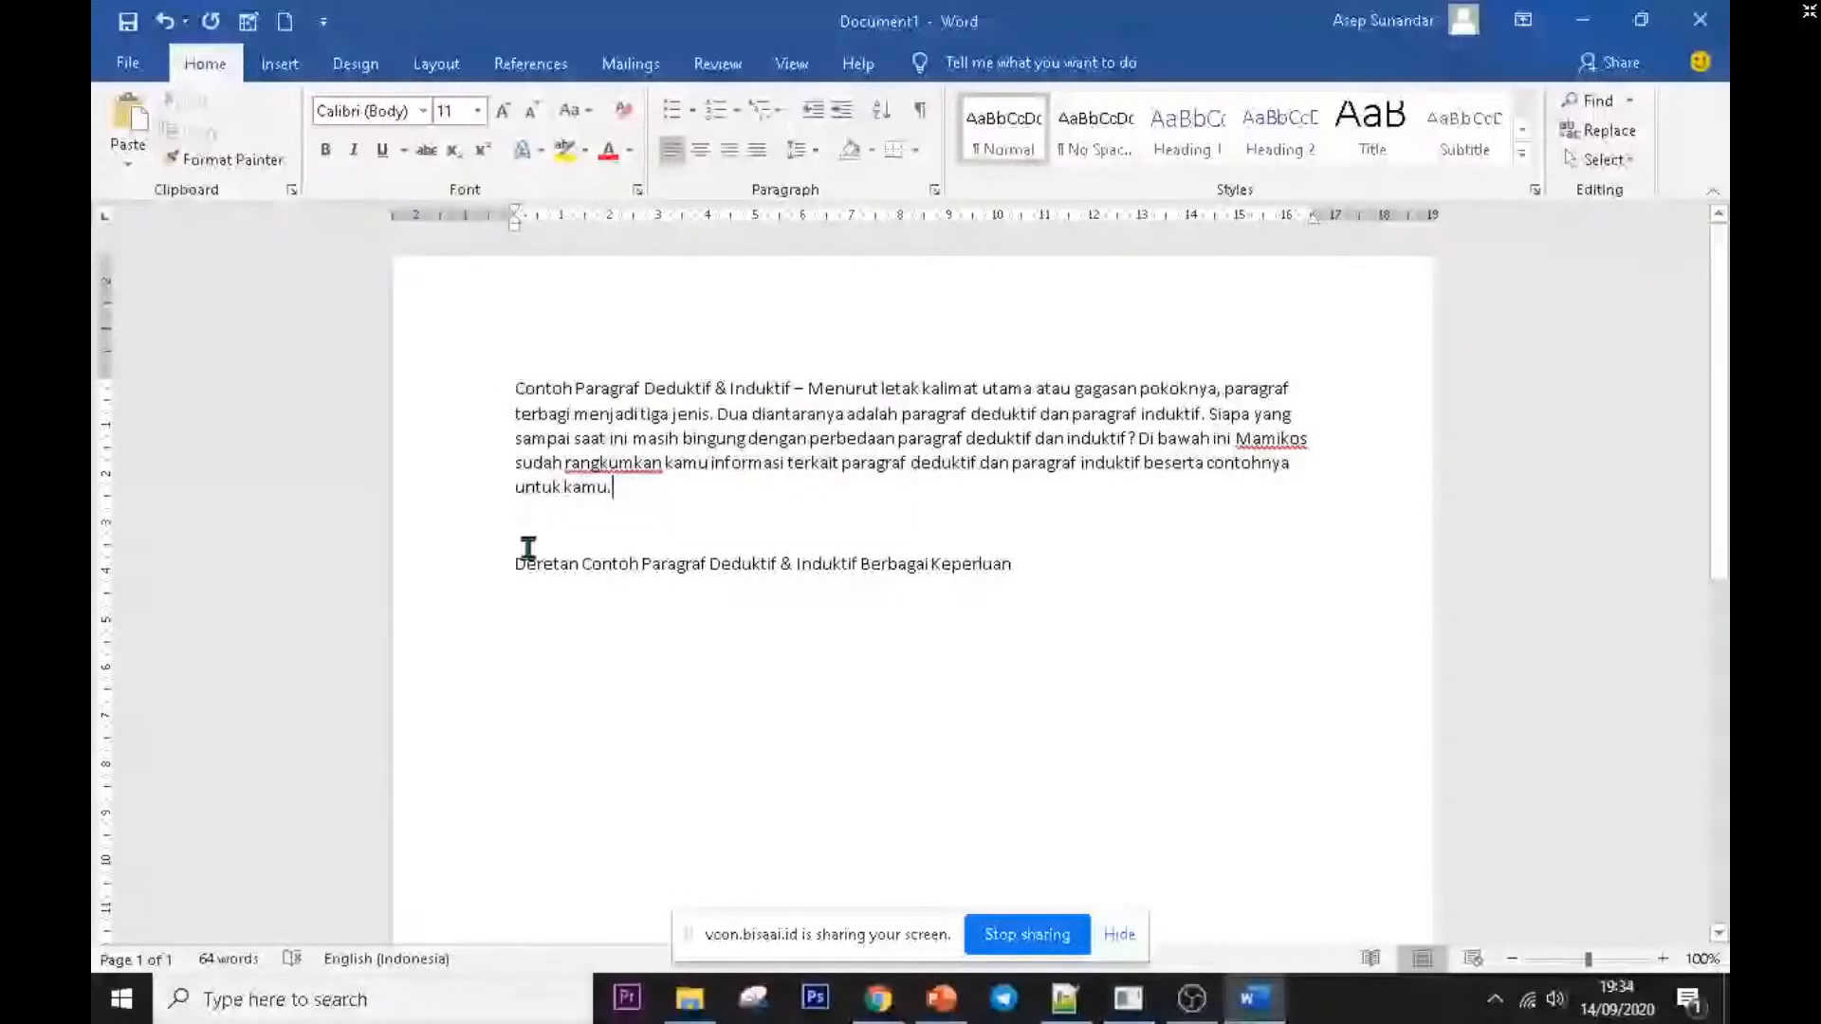
pyautogui.moveTo(529, 549); pyautogui.dragTo(926, 591)
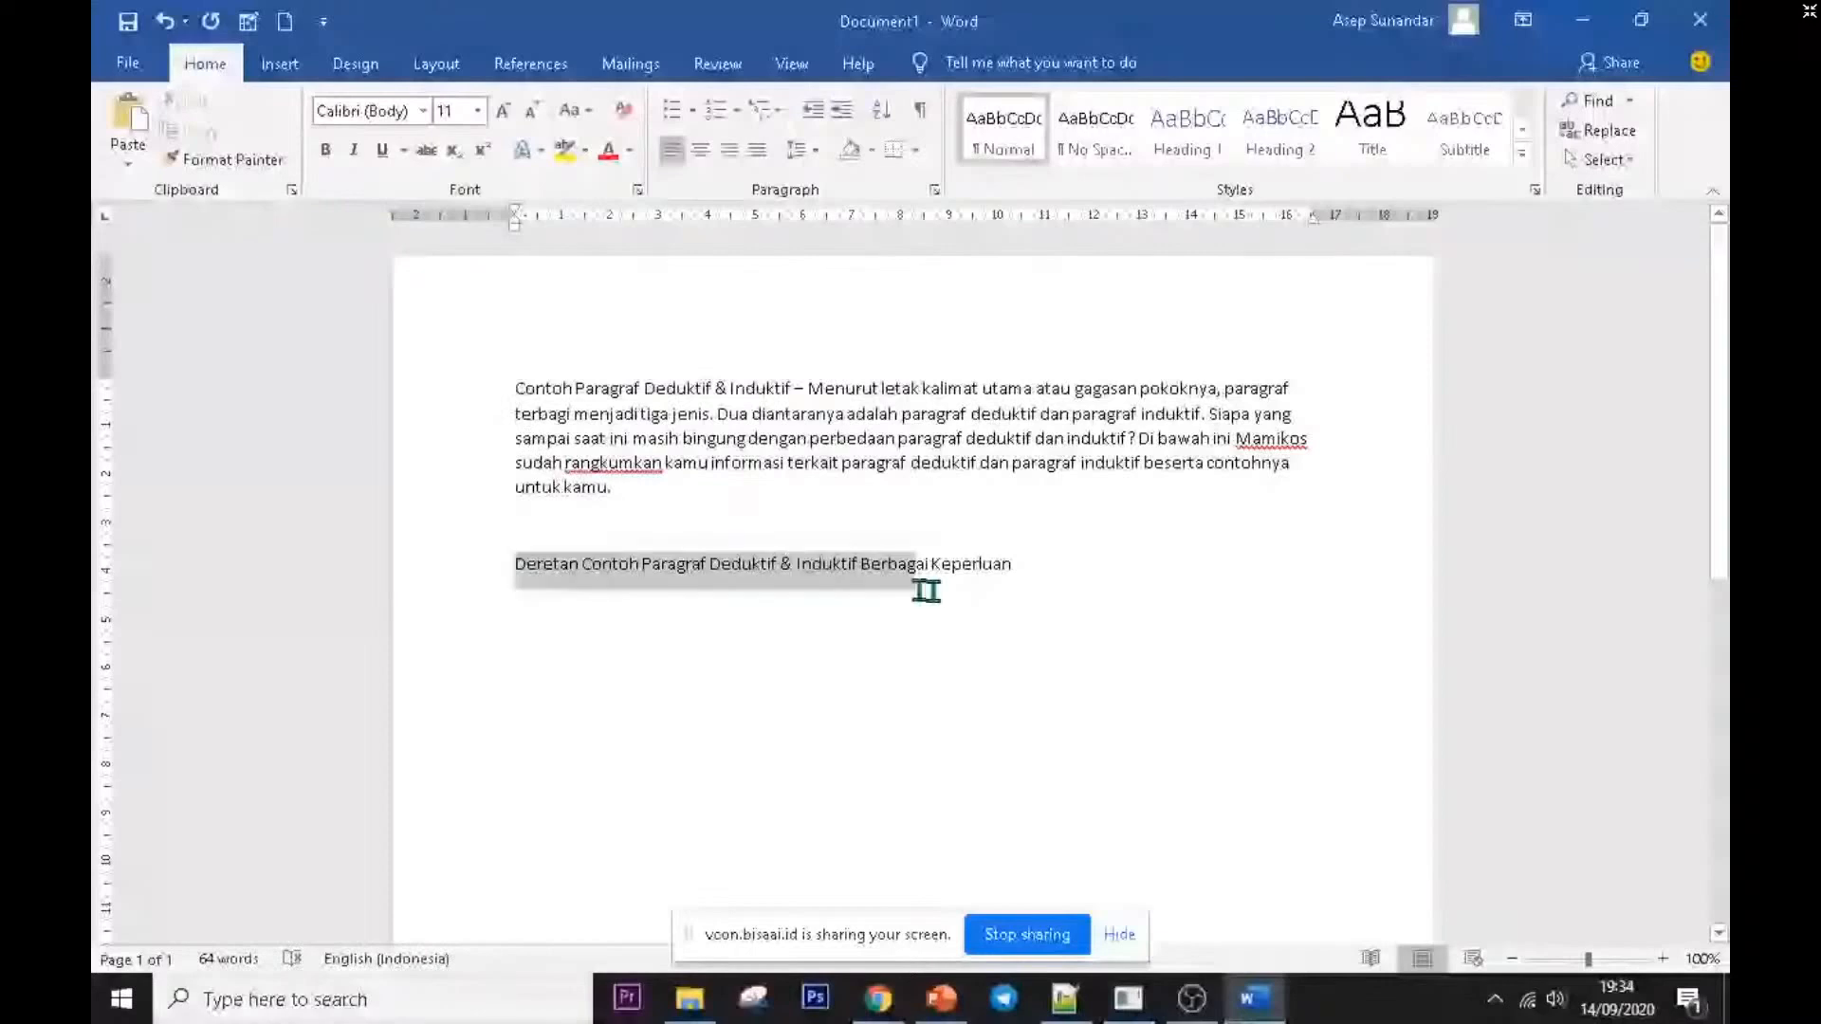
pyautogui.press('Delete')
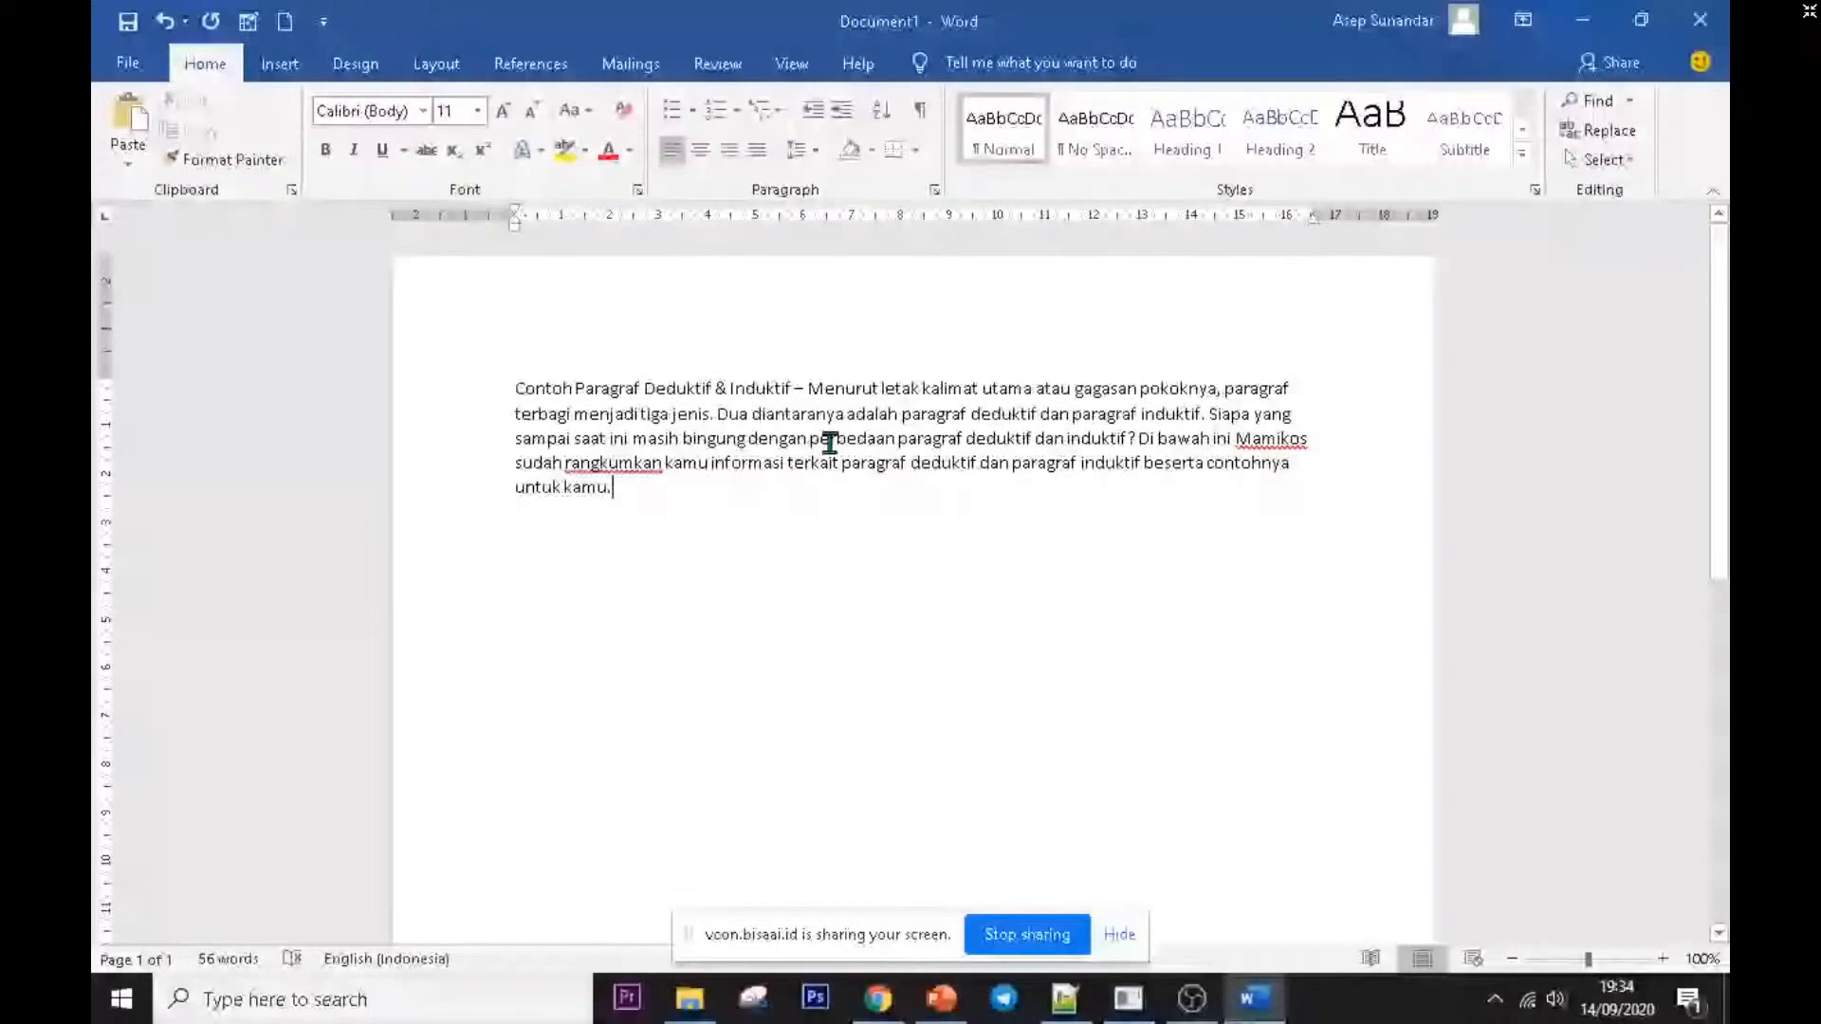
# - Copy the remaining paragraph and paste it on a new line below, keeping the text only
pyautogui.moveTo(615, 488); pyautogui.dragTo(502, 390)
pyautogui.hotkey('ctrl', 'c')
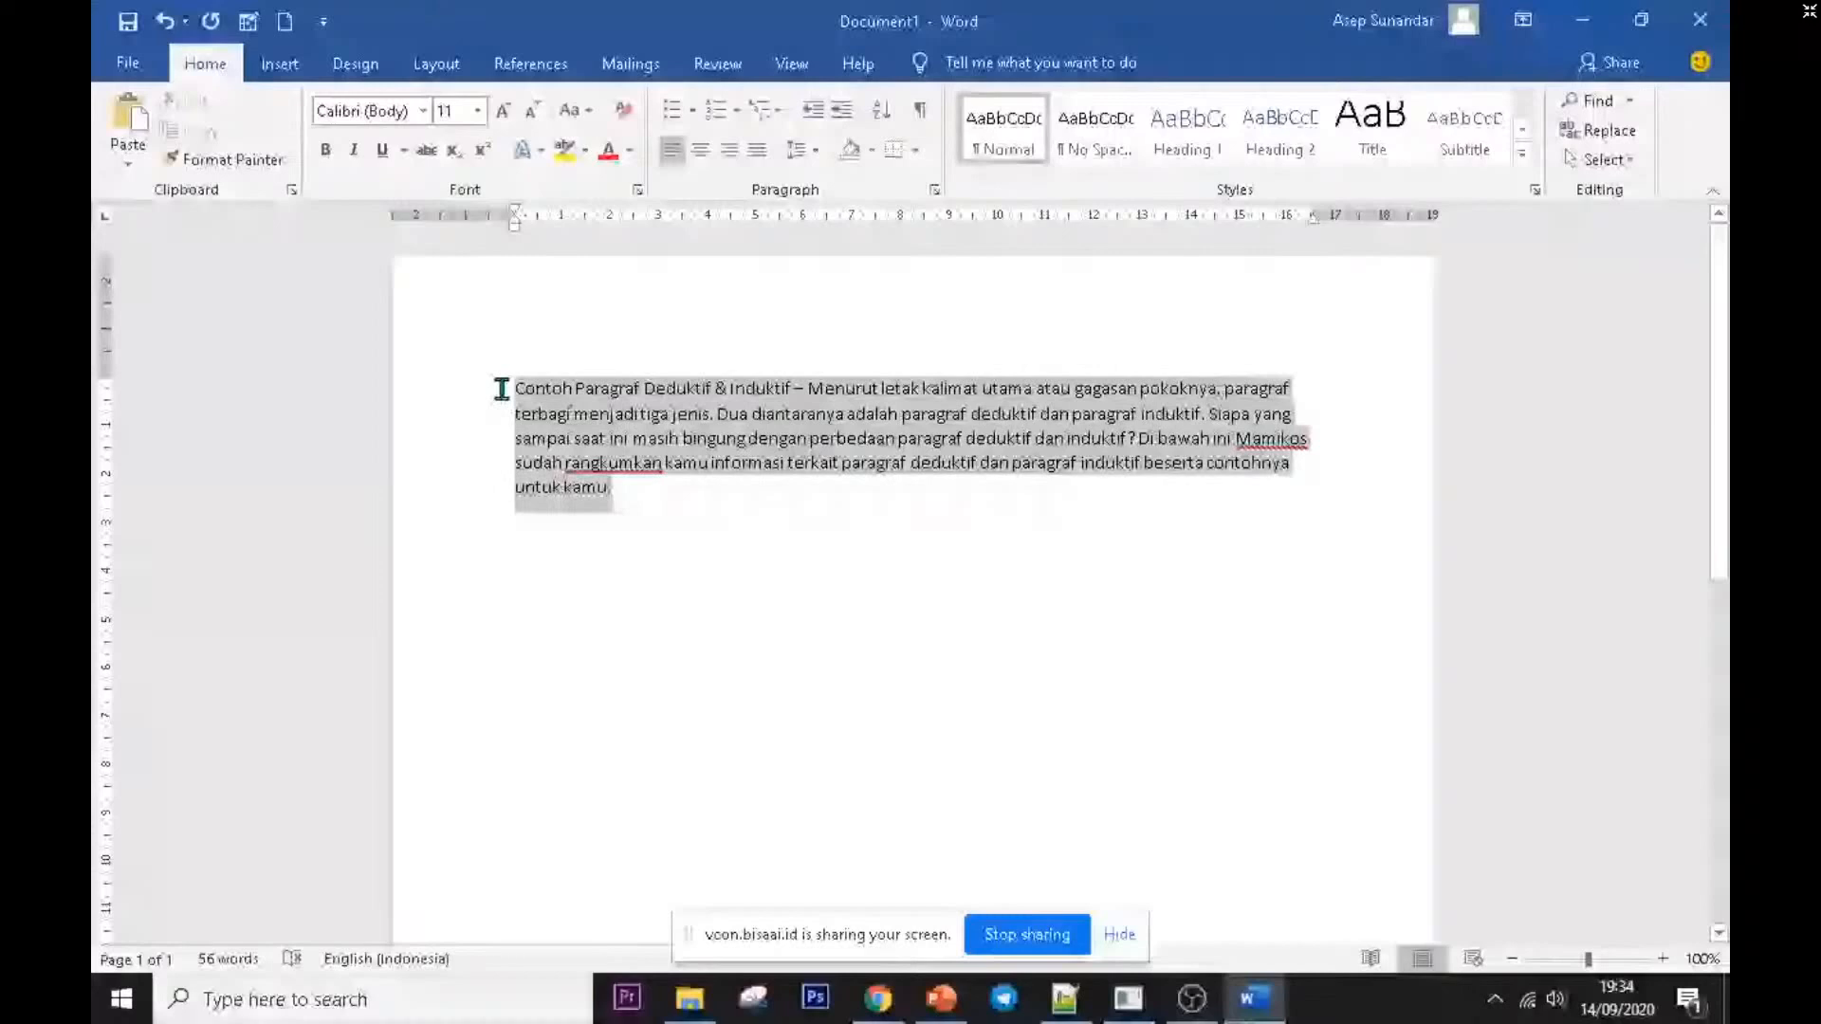
pyautogui.click(686, 497)
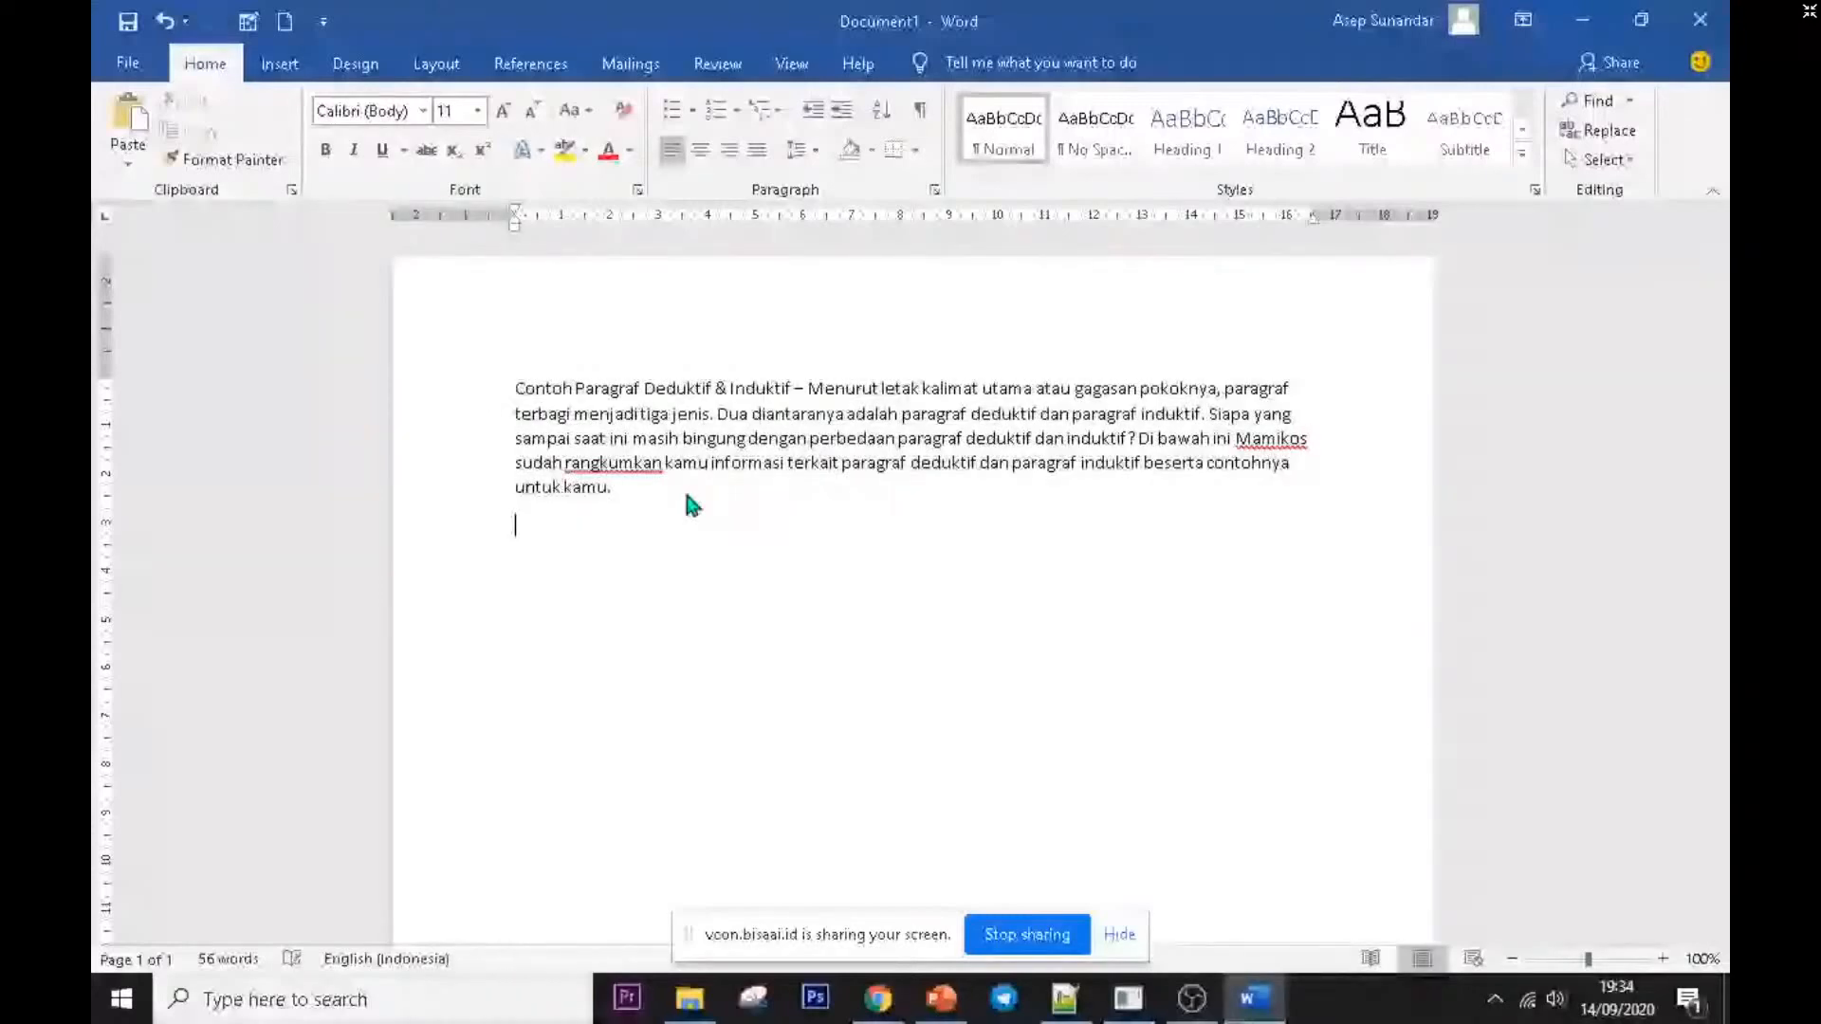
pyautogui.rightClick(560, 535)
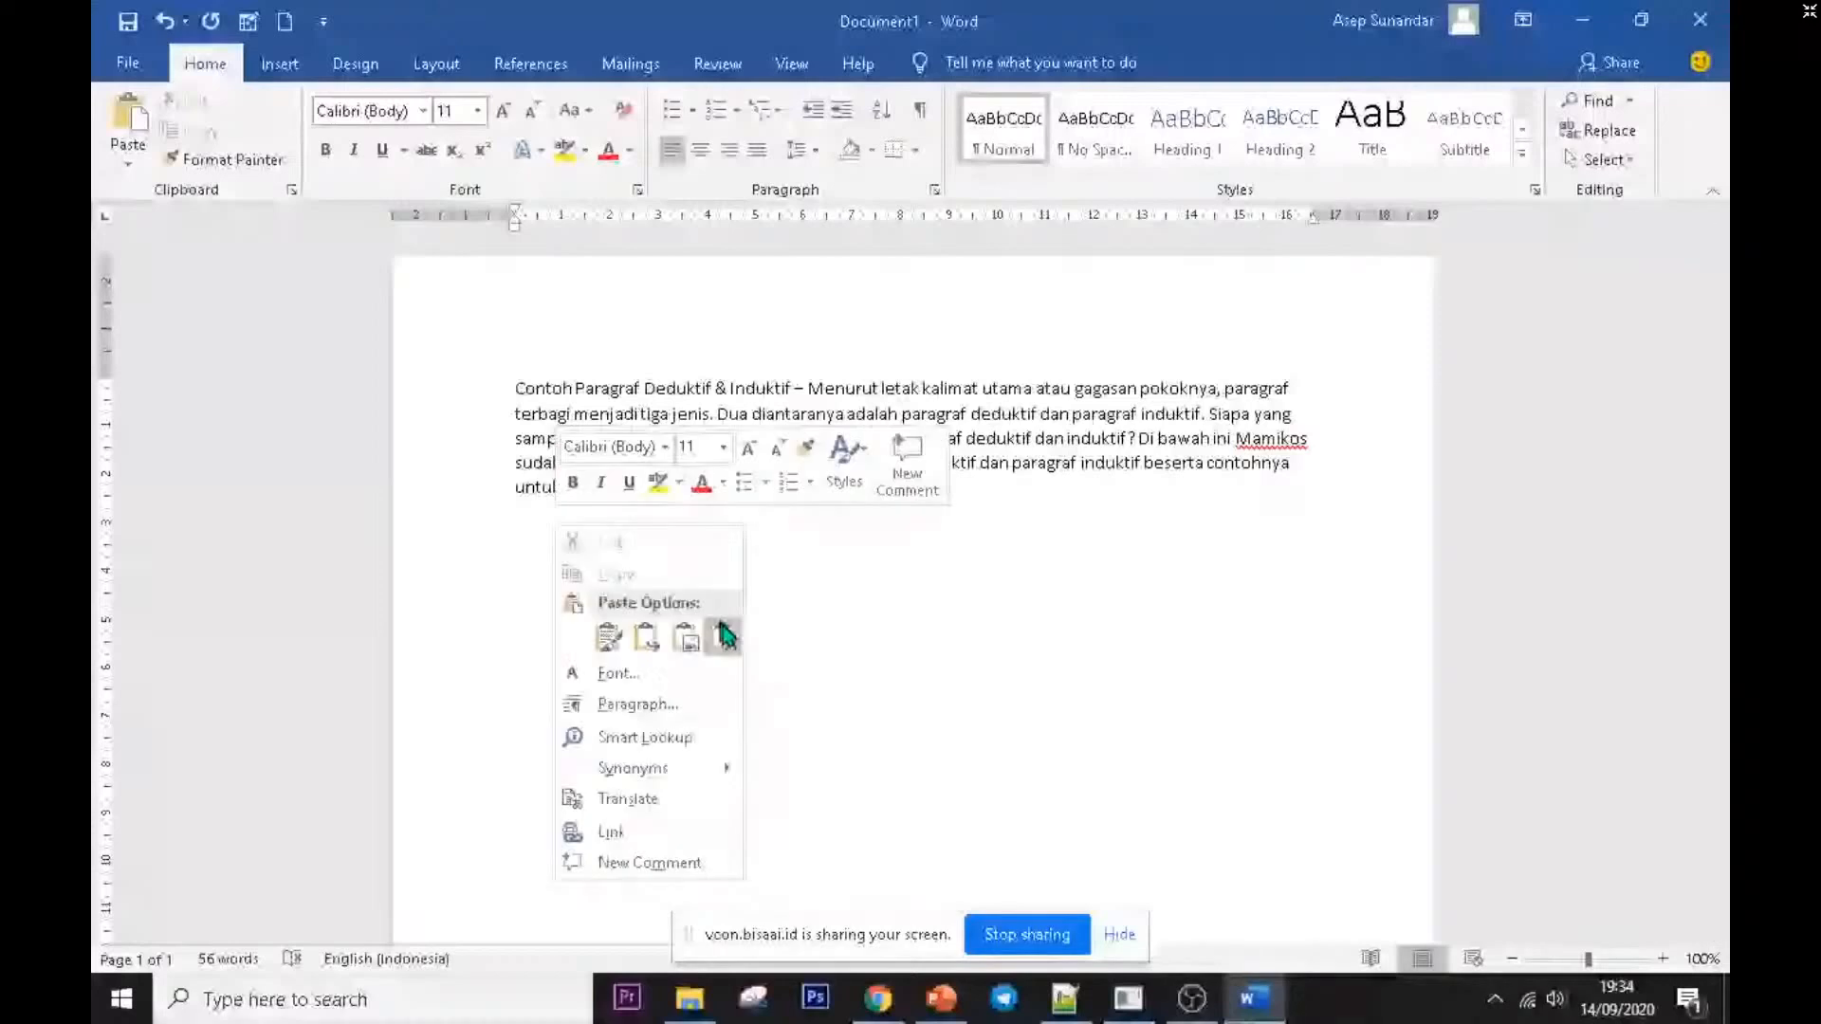
pyautogui.click(725, 635)
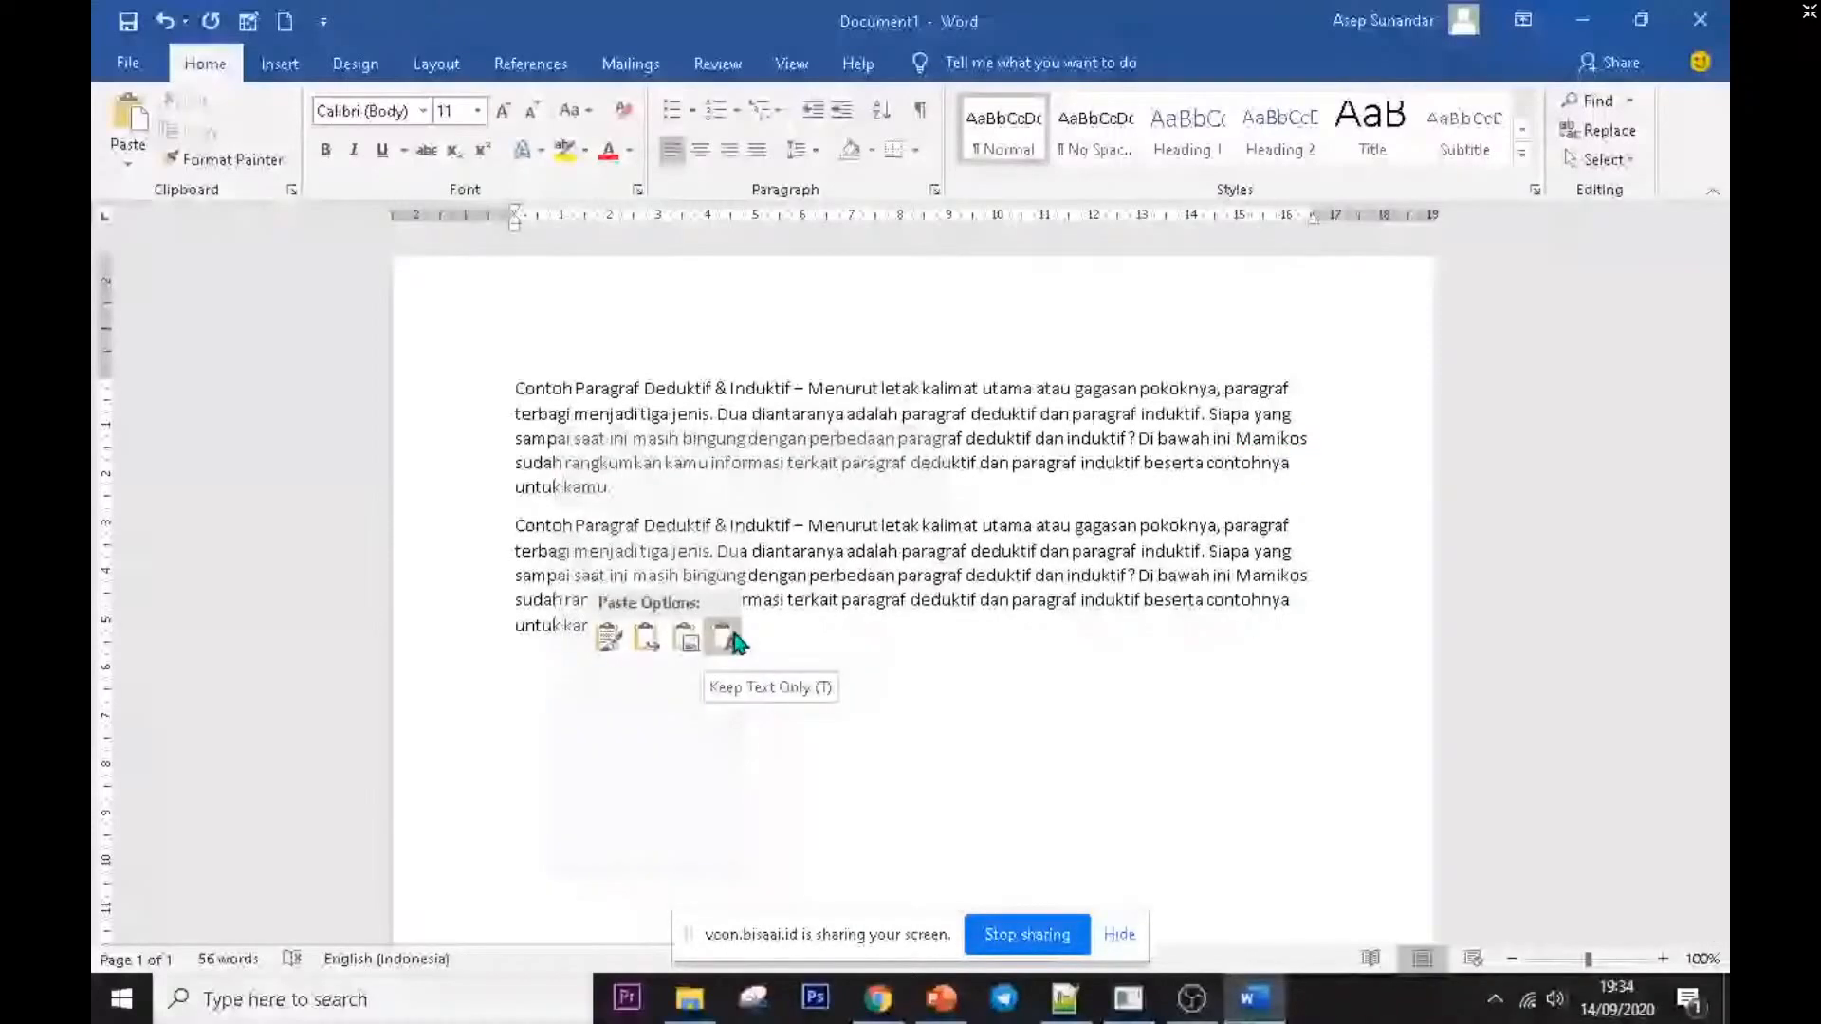
pyautogui.click(725, 637)
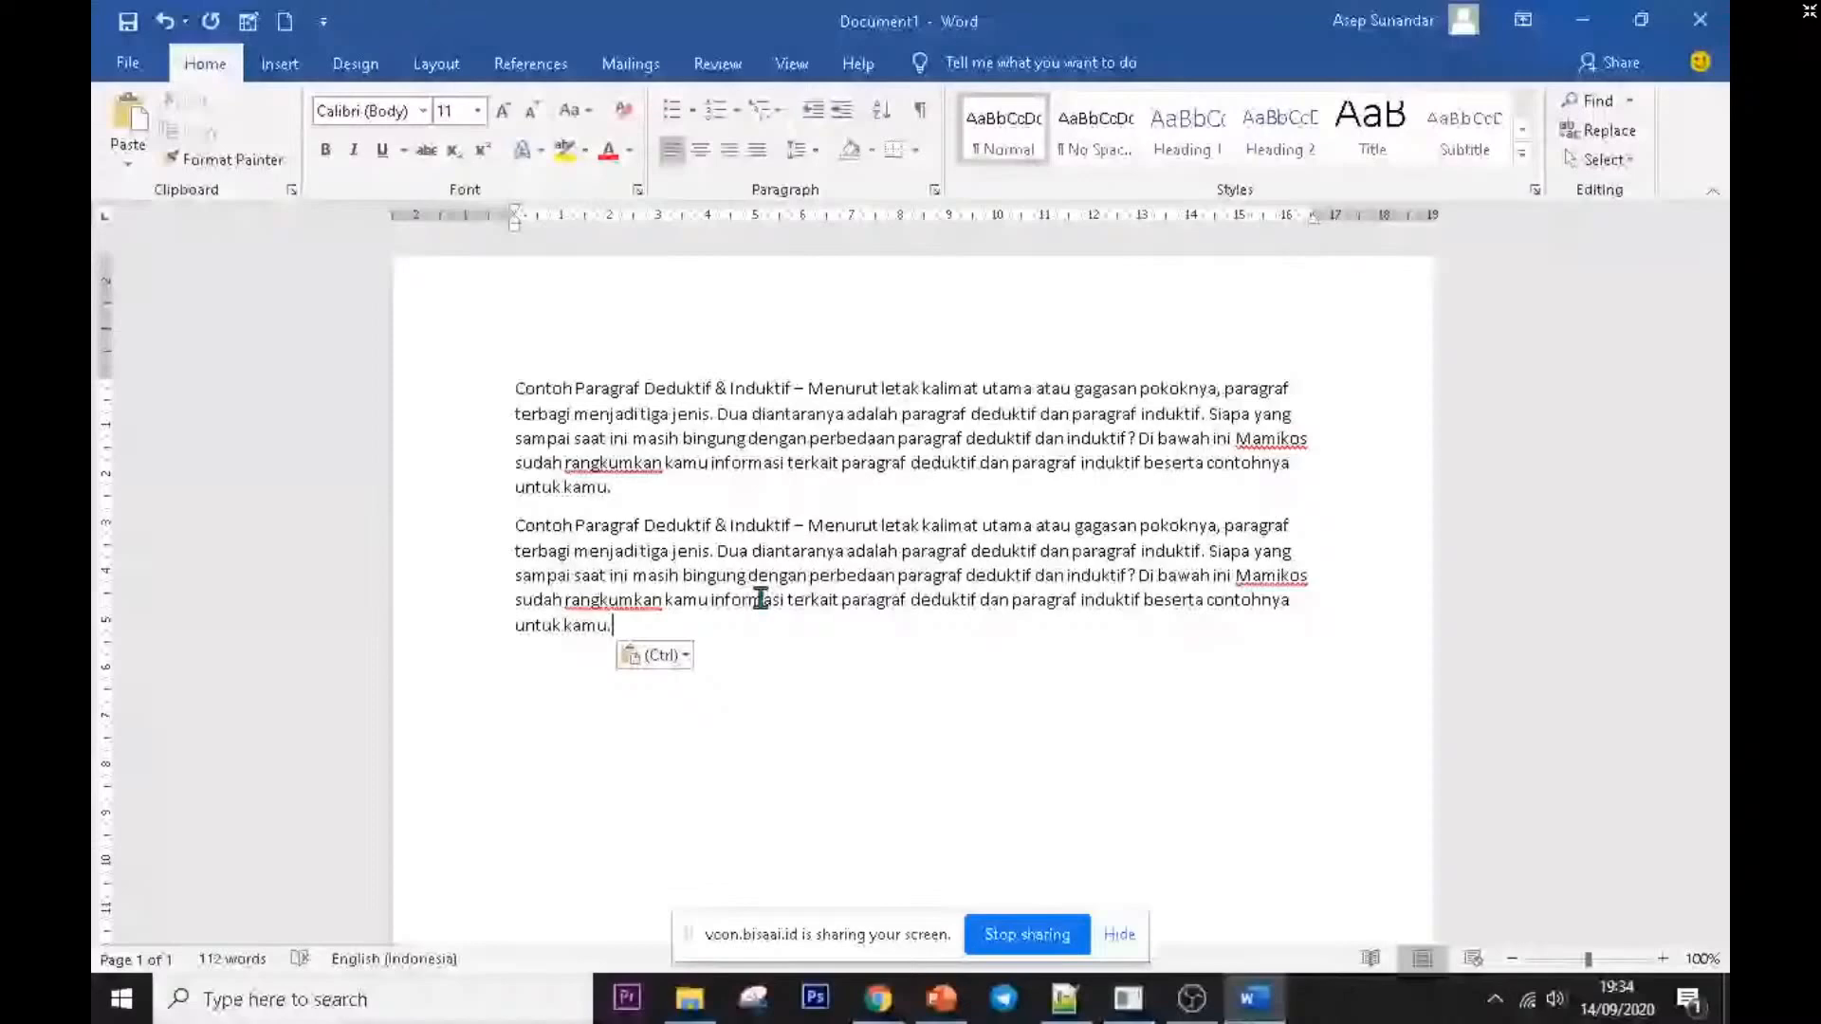
# - Paste the copied paragraph repeatedly after the second one, and undo all the pasted copies
pyautogui.hotkey('ctrl', 'v')
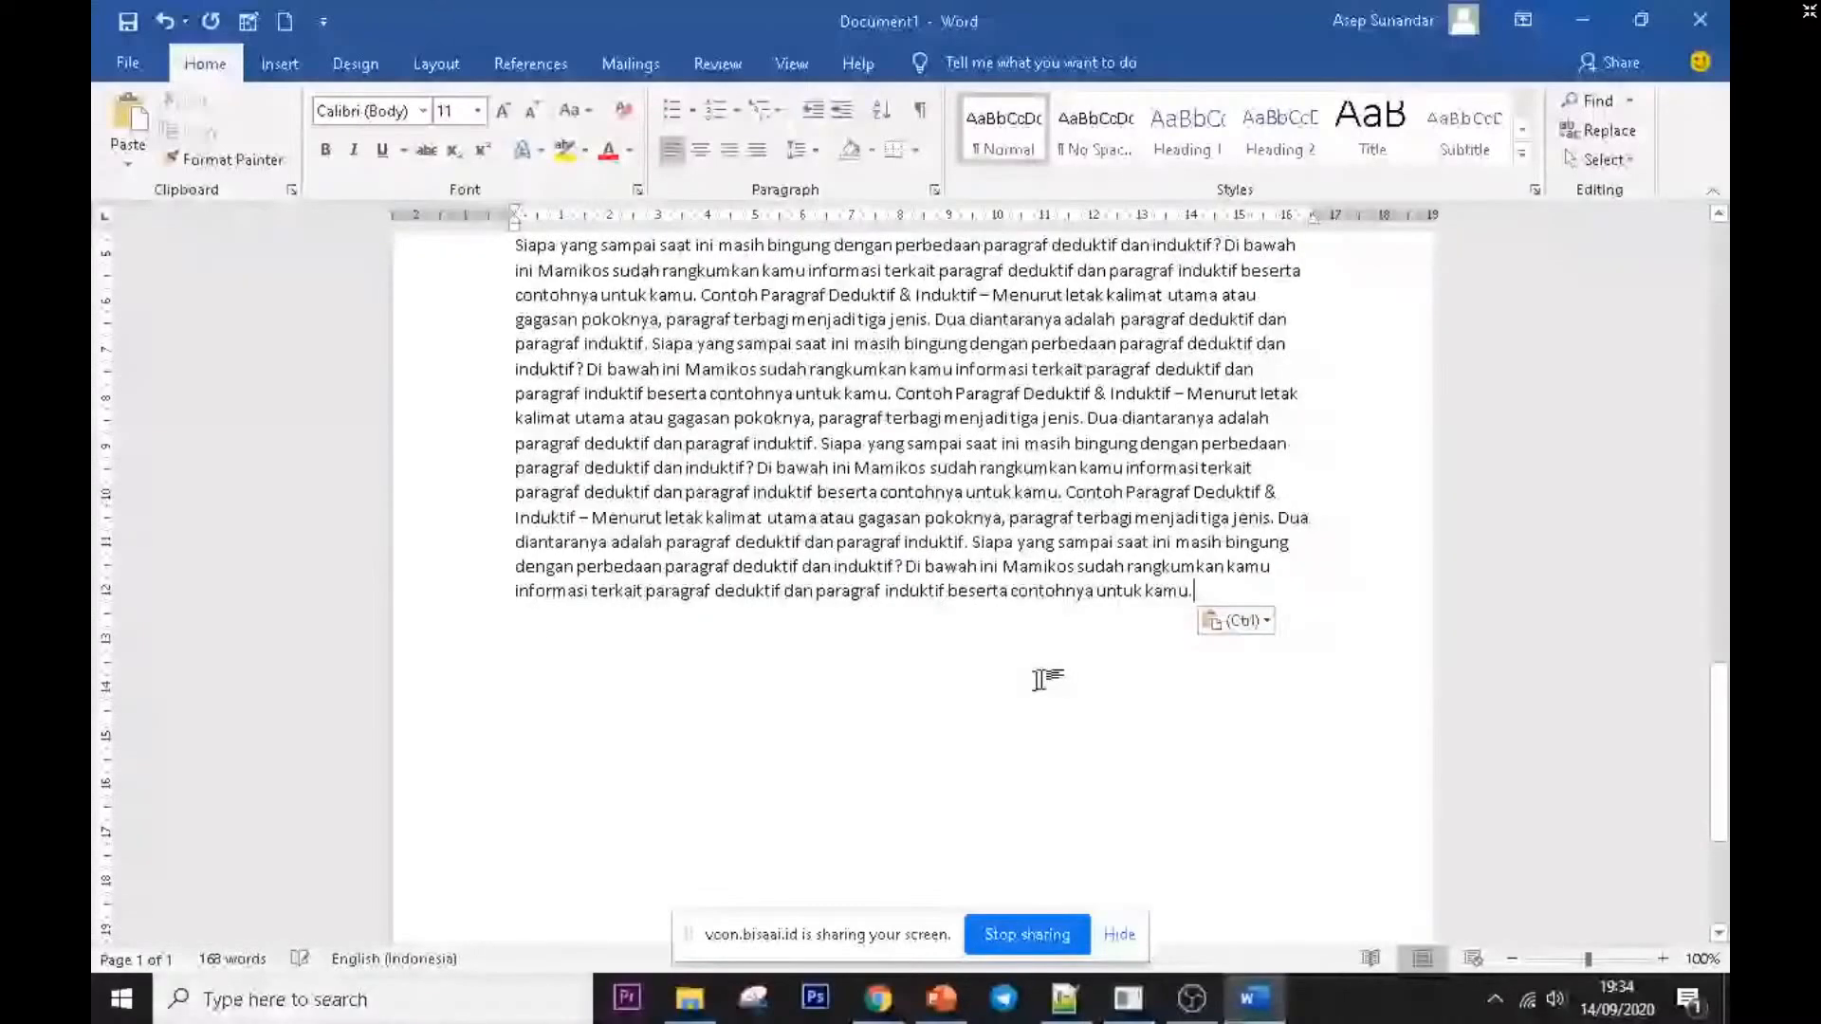
pyautogui.moveTo(1047, 679); pyautogui.dragTo(722, 519)
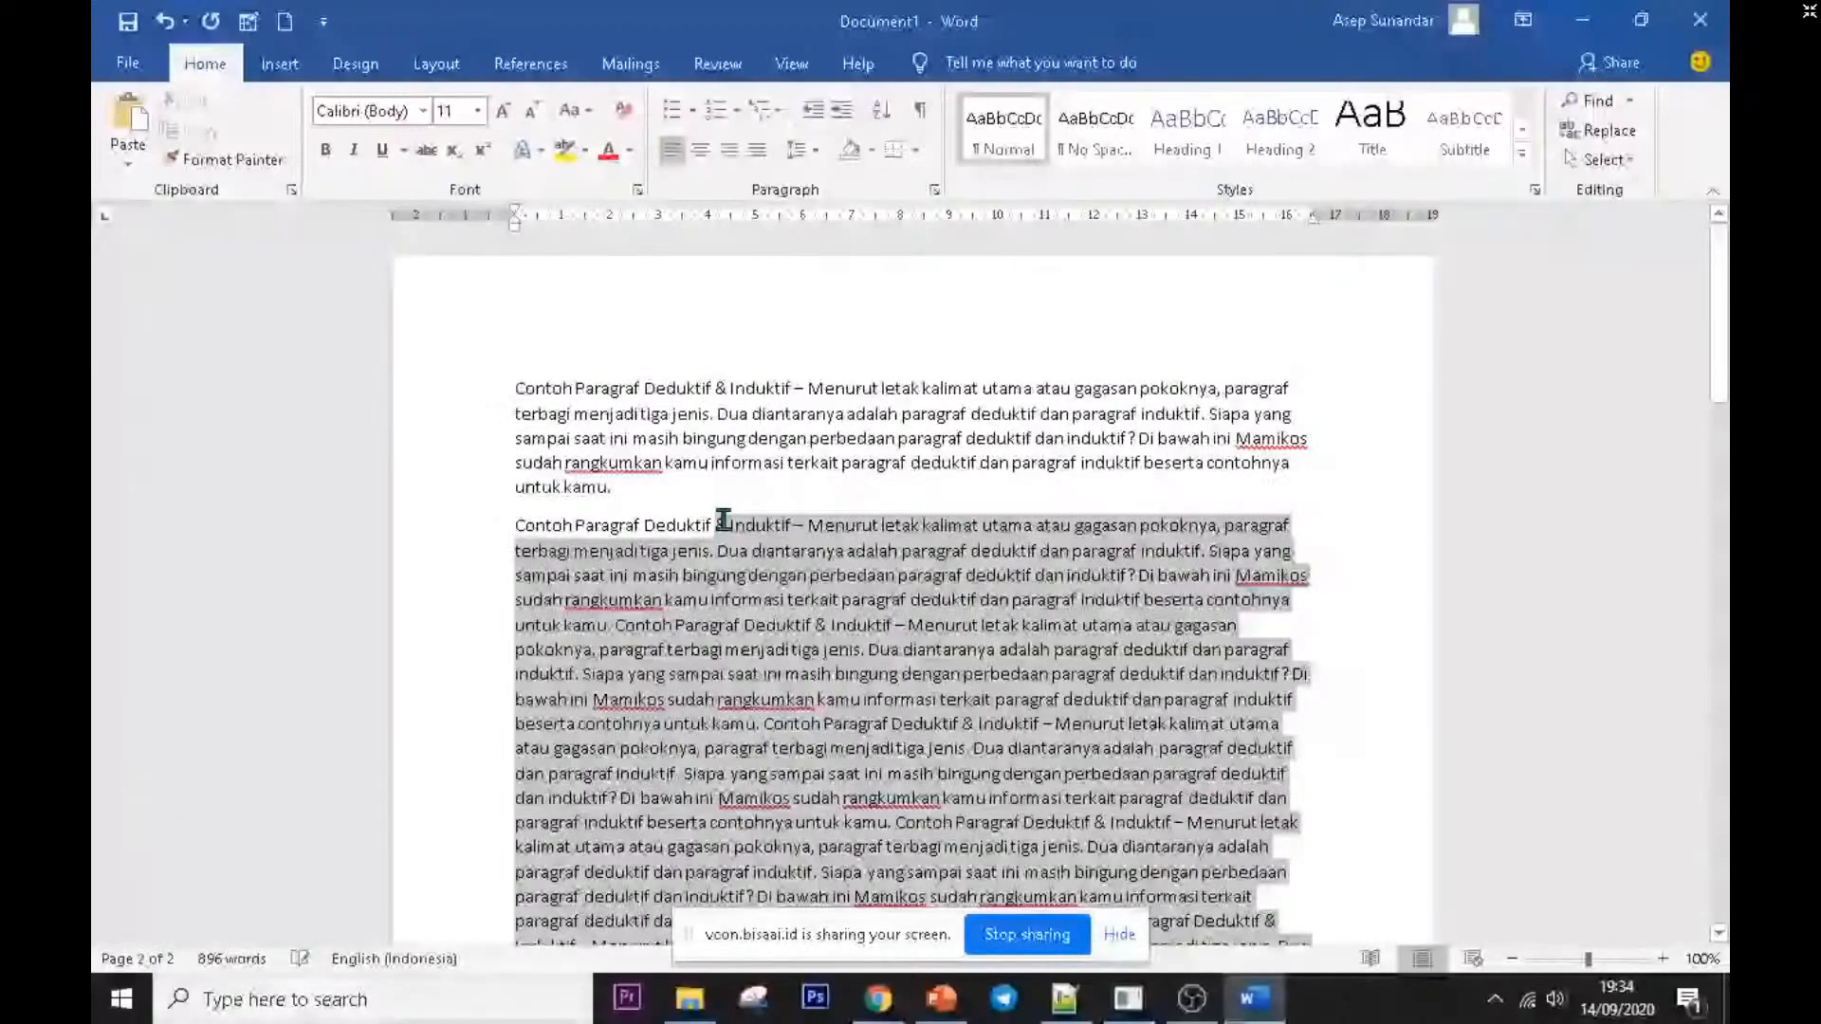
pyautogui.press('Delete')
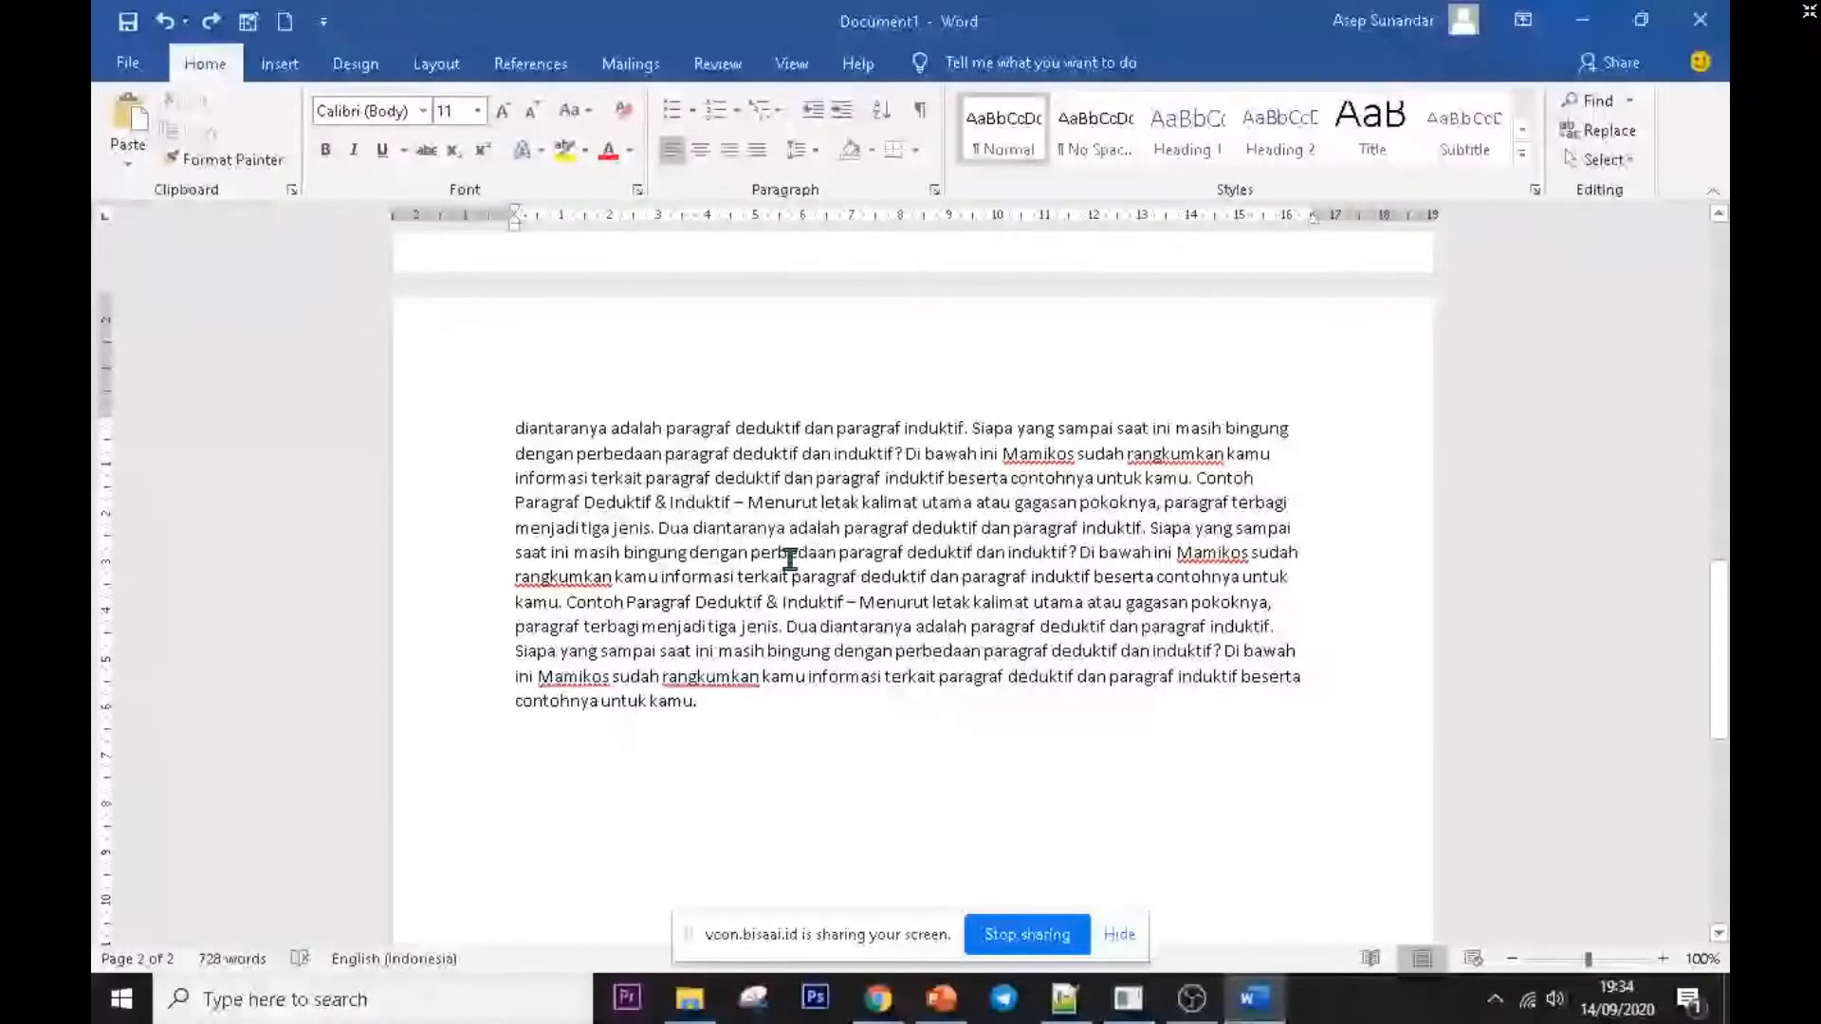
pyautogui.hotkey('ctrl', 'z')
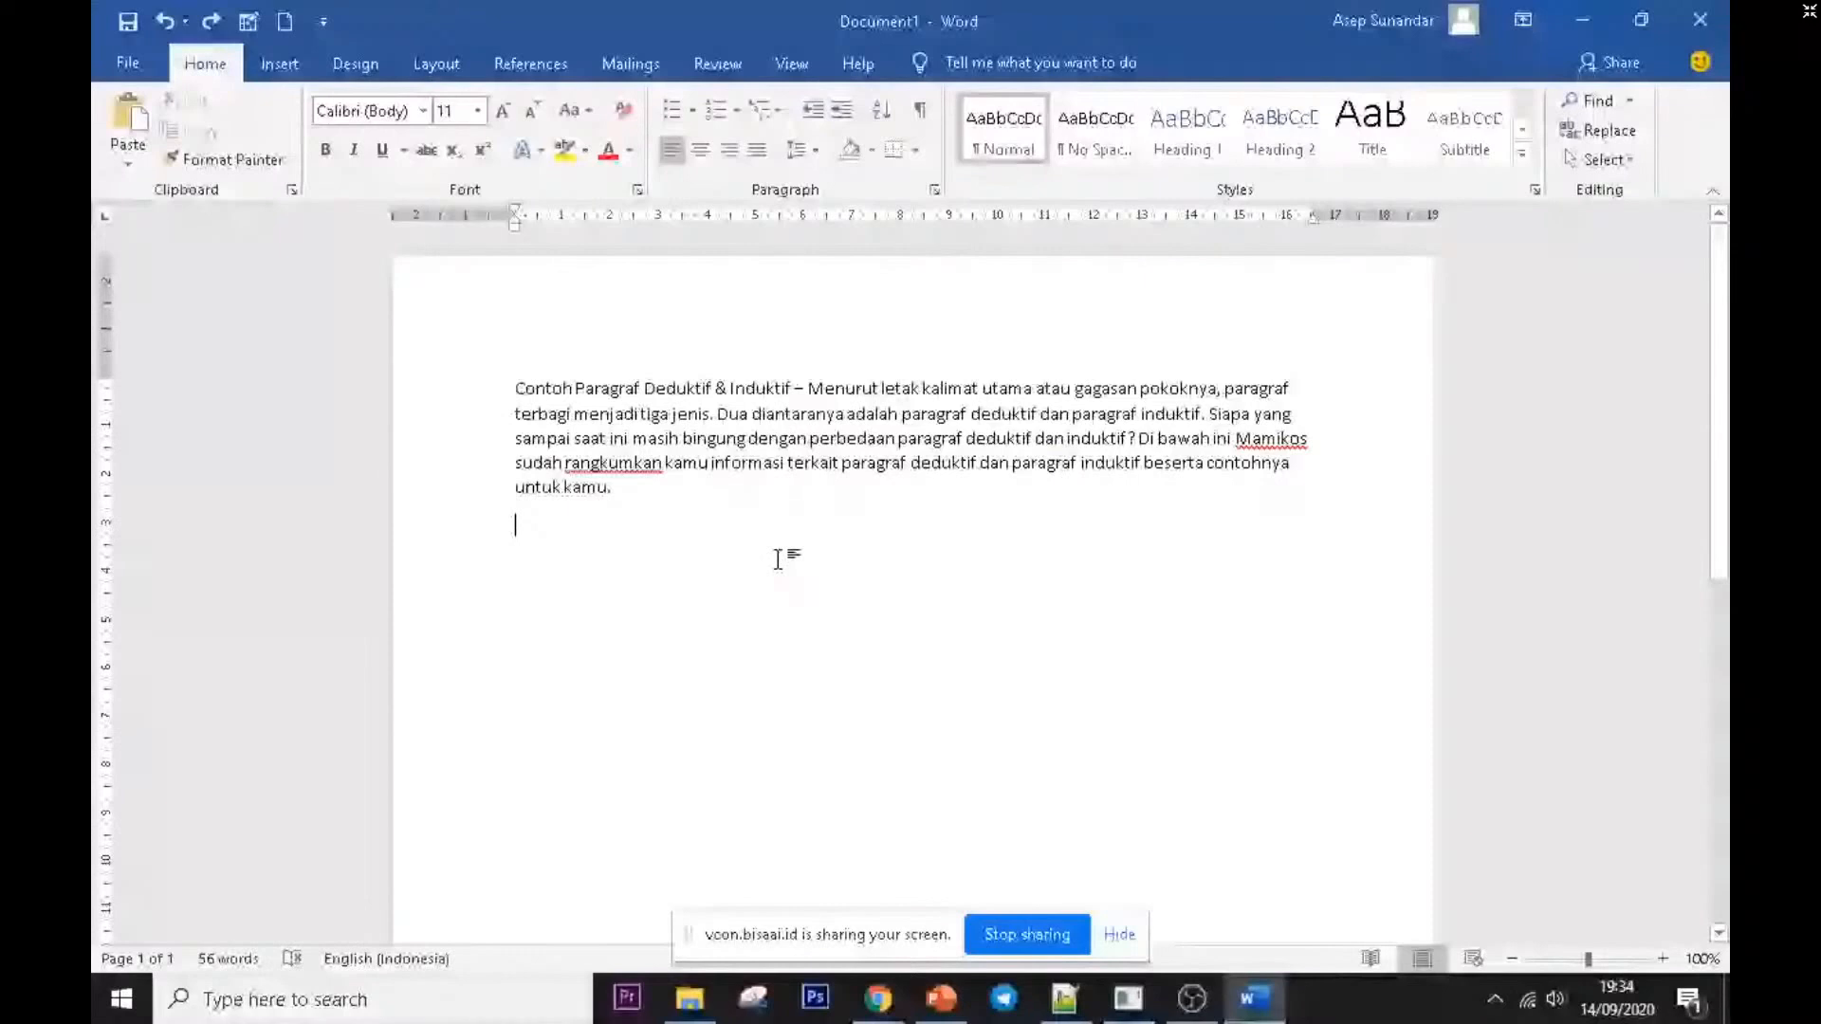
# - Paste four copies of the paragraph on the lines below the original, and undo them
pyautogui.hotkey('ctrl', 'a')
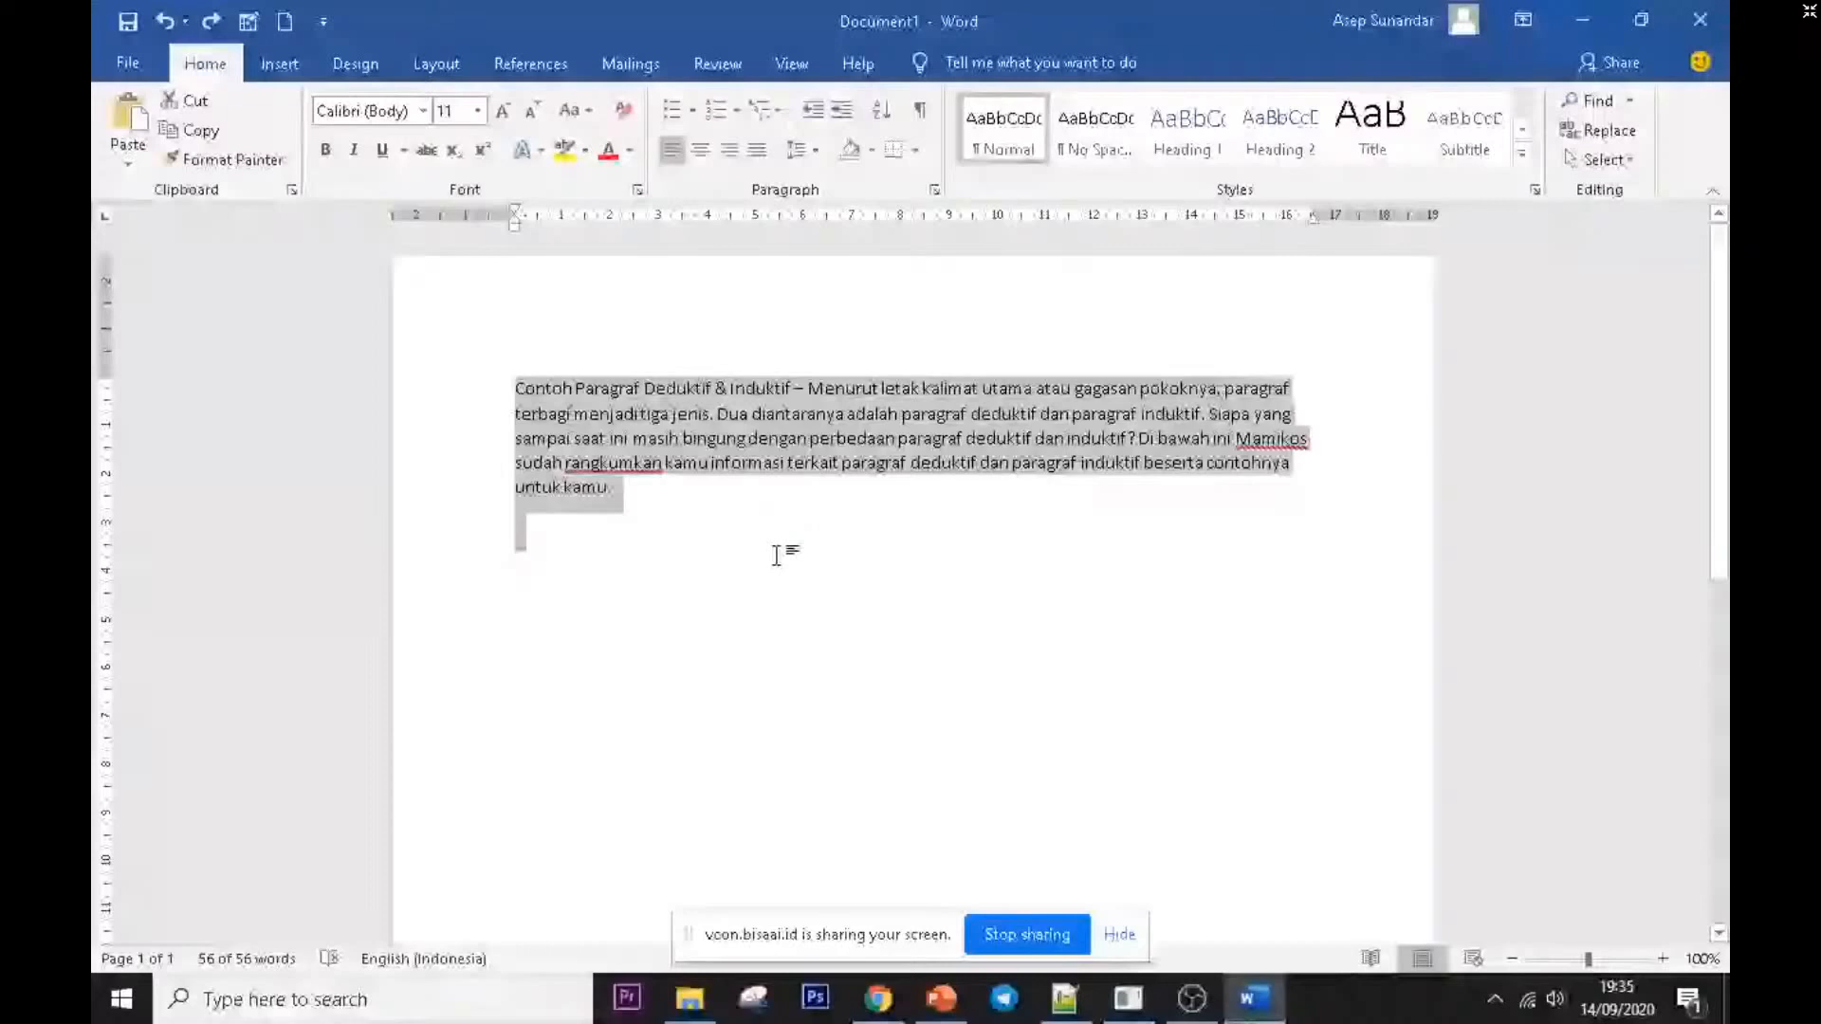
pyautogui.click(766, 500)
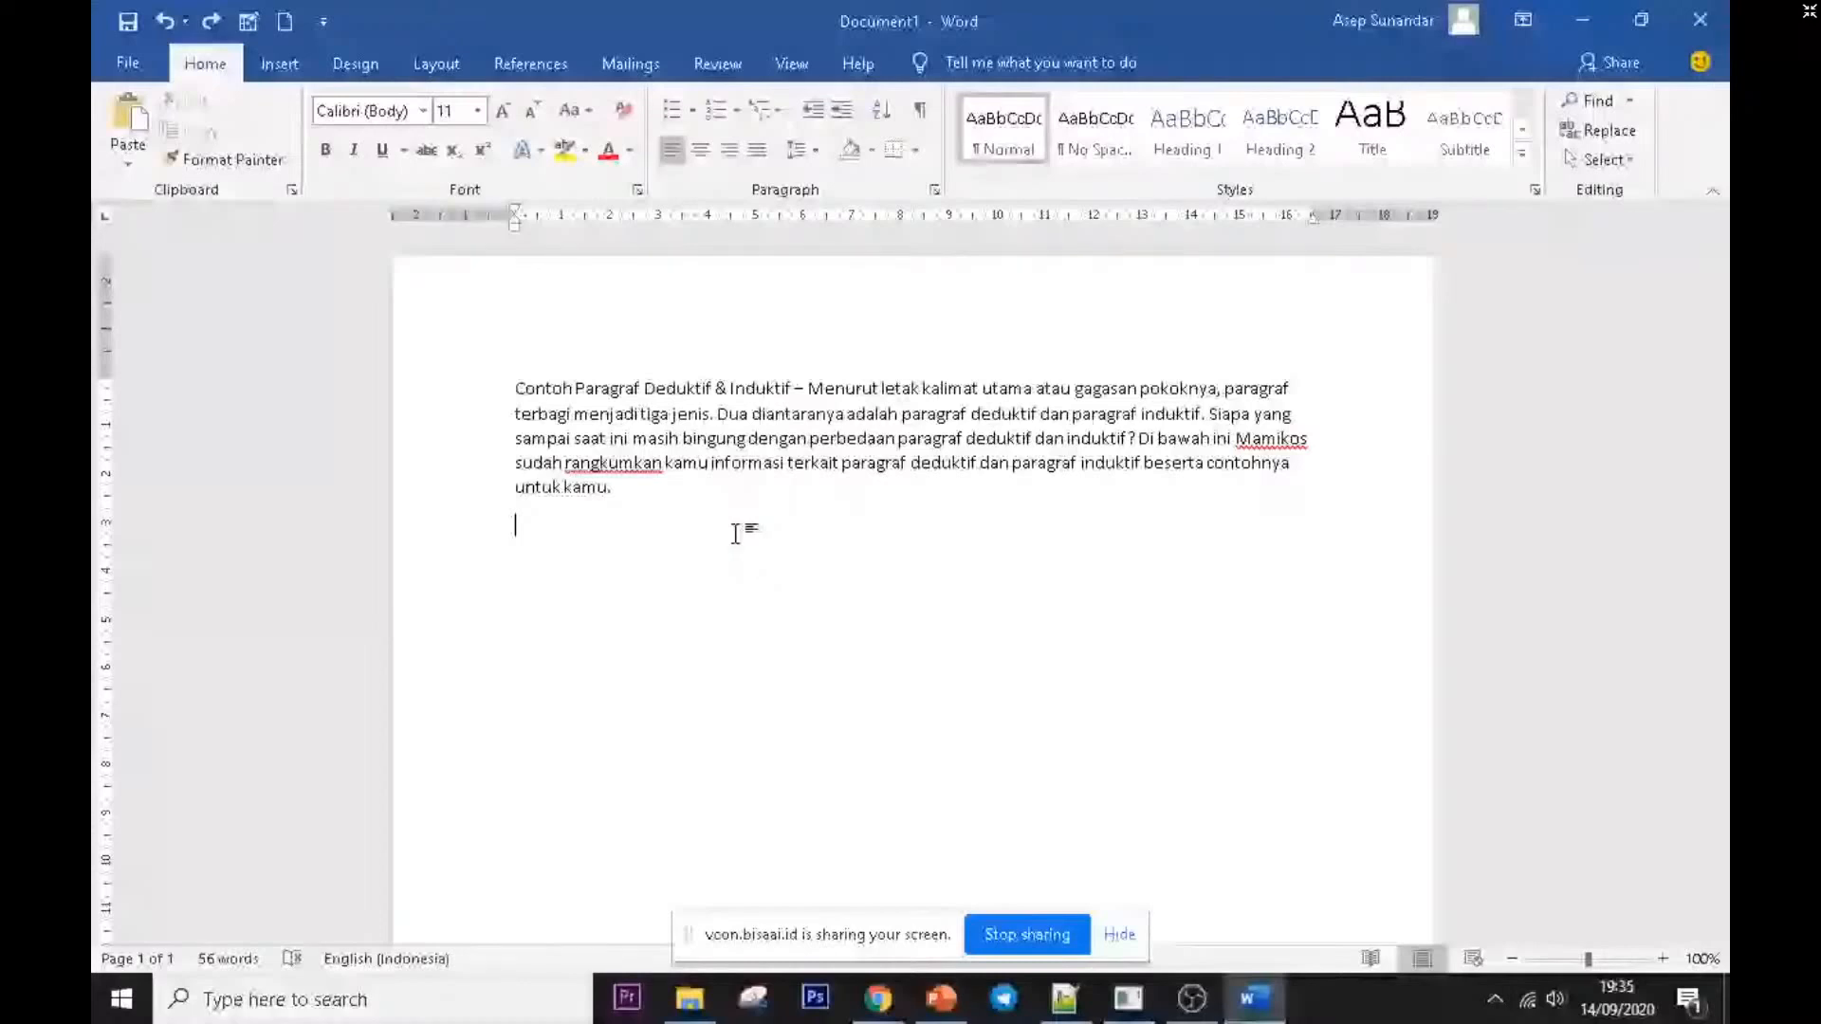
pyautogui.hotkey('ctrl', 'v')
pyautogui.hotkey('ctrl', 'v')
pyautogui.hotkey('ctrl', 'v')
pyautogui.hotkey('ctrl', 'v')
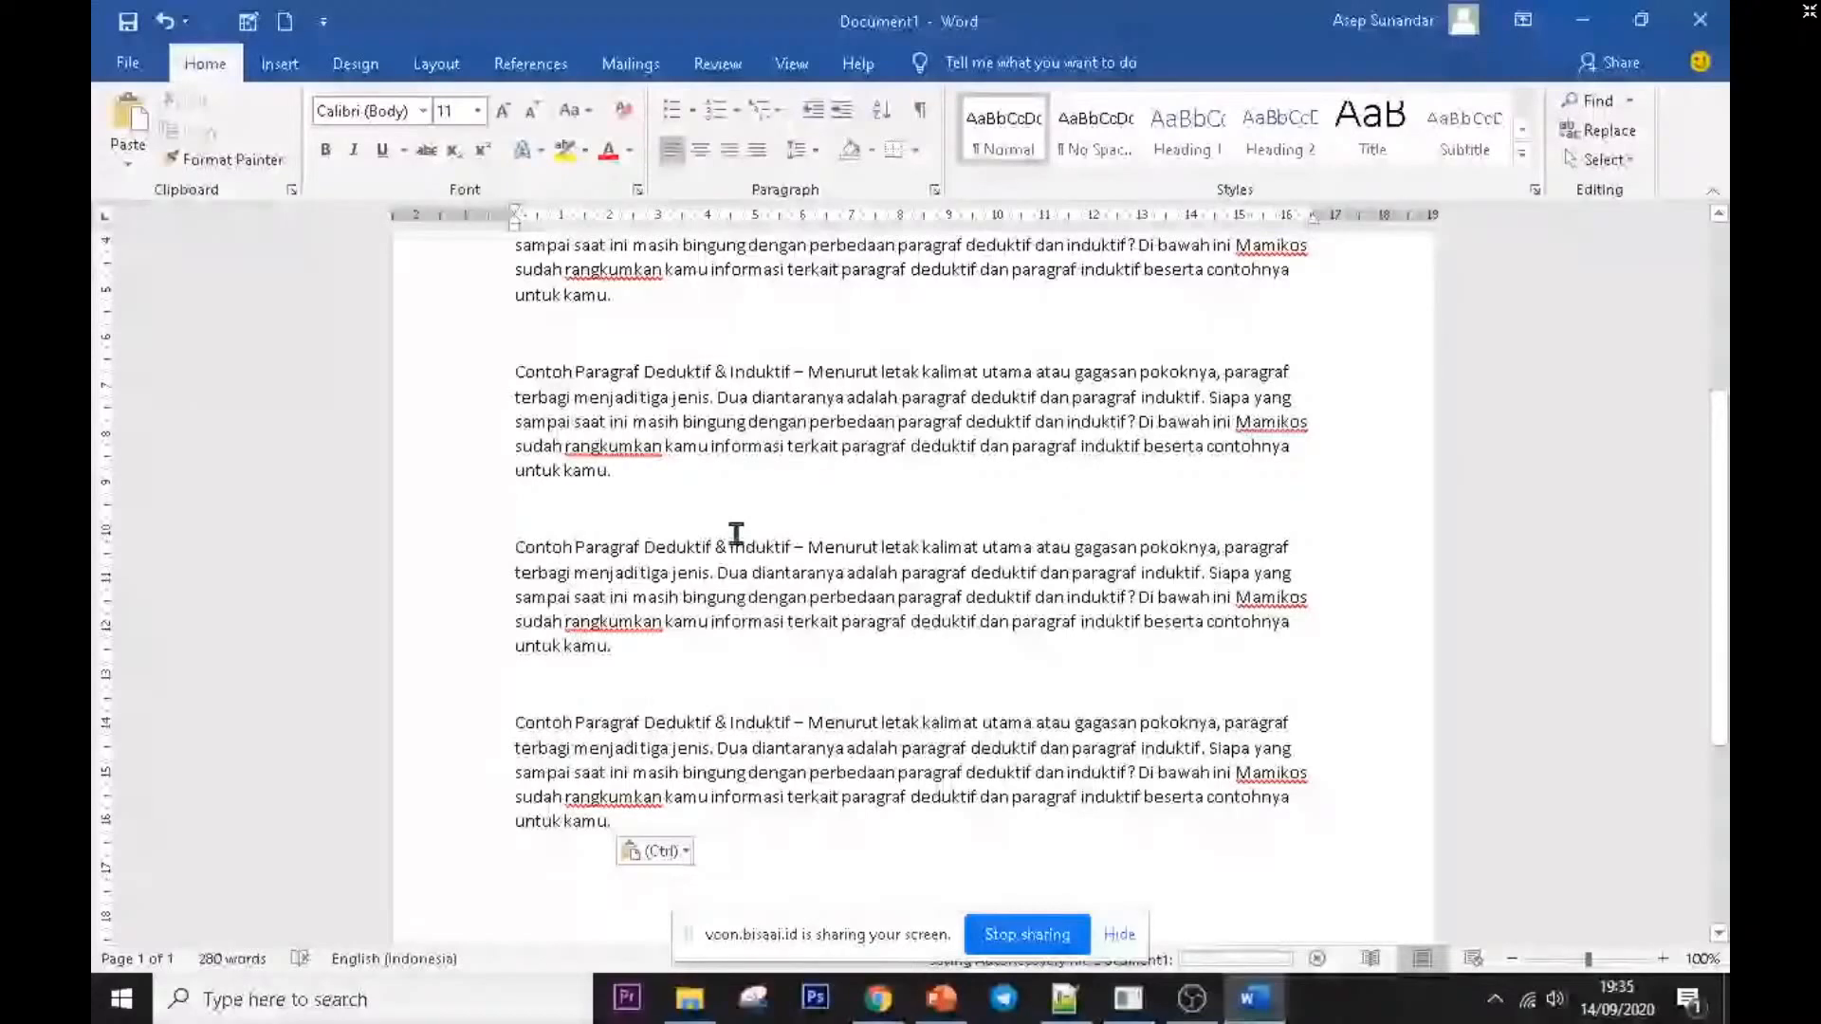
pyautogui.hotkey('ctrl', 'z')
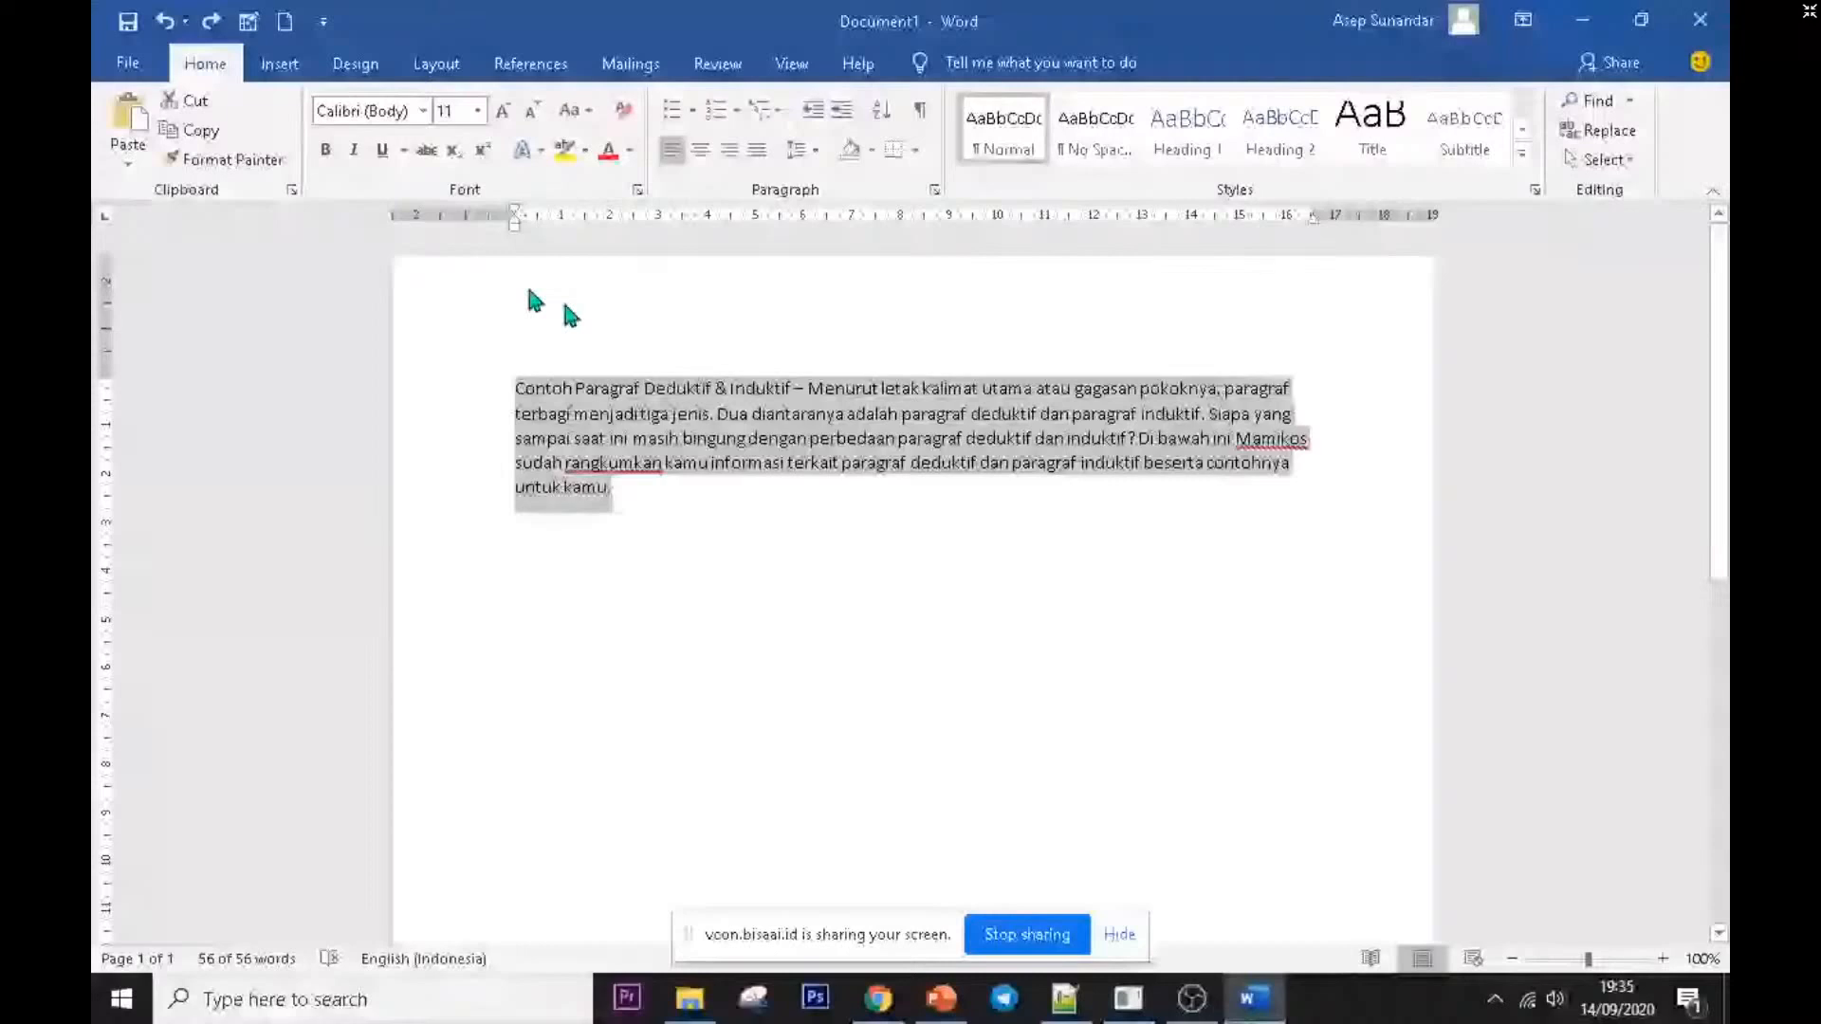
# - Leave a blank line below the paragraph and add three lines, each containing empty square brackets "[]"
pyautogui.click(765, 504)
pyautogui.press('Return')
pyautogui.press('Return')
pyautogui.write('[]')
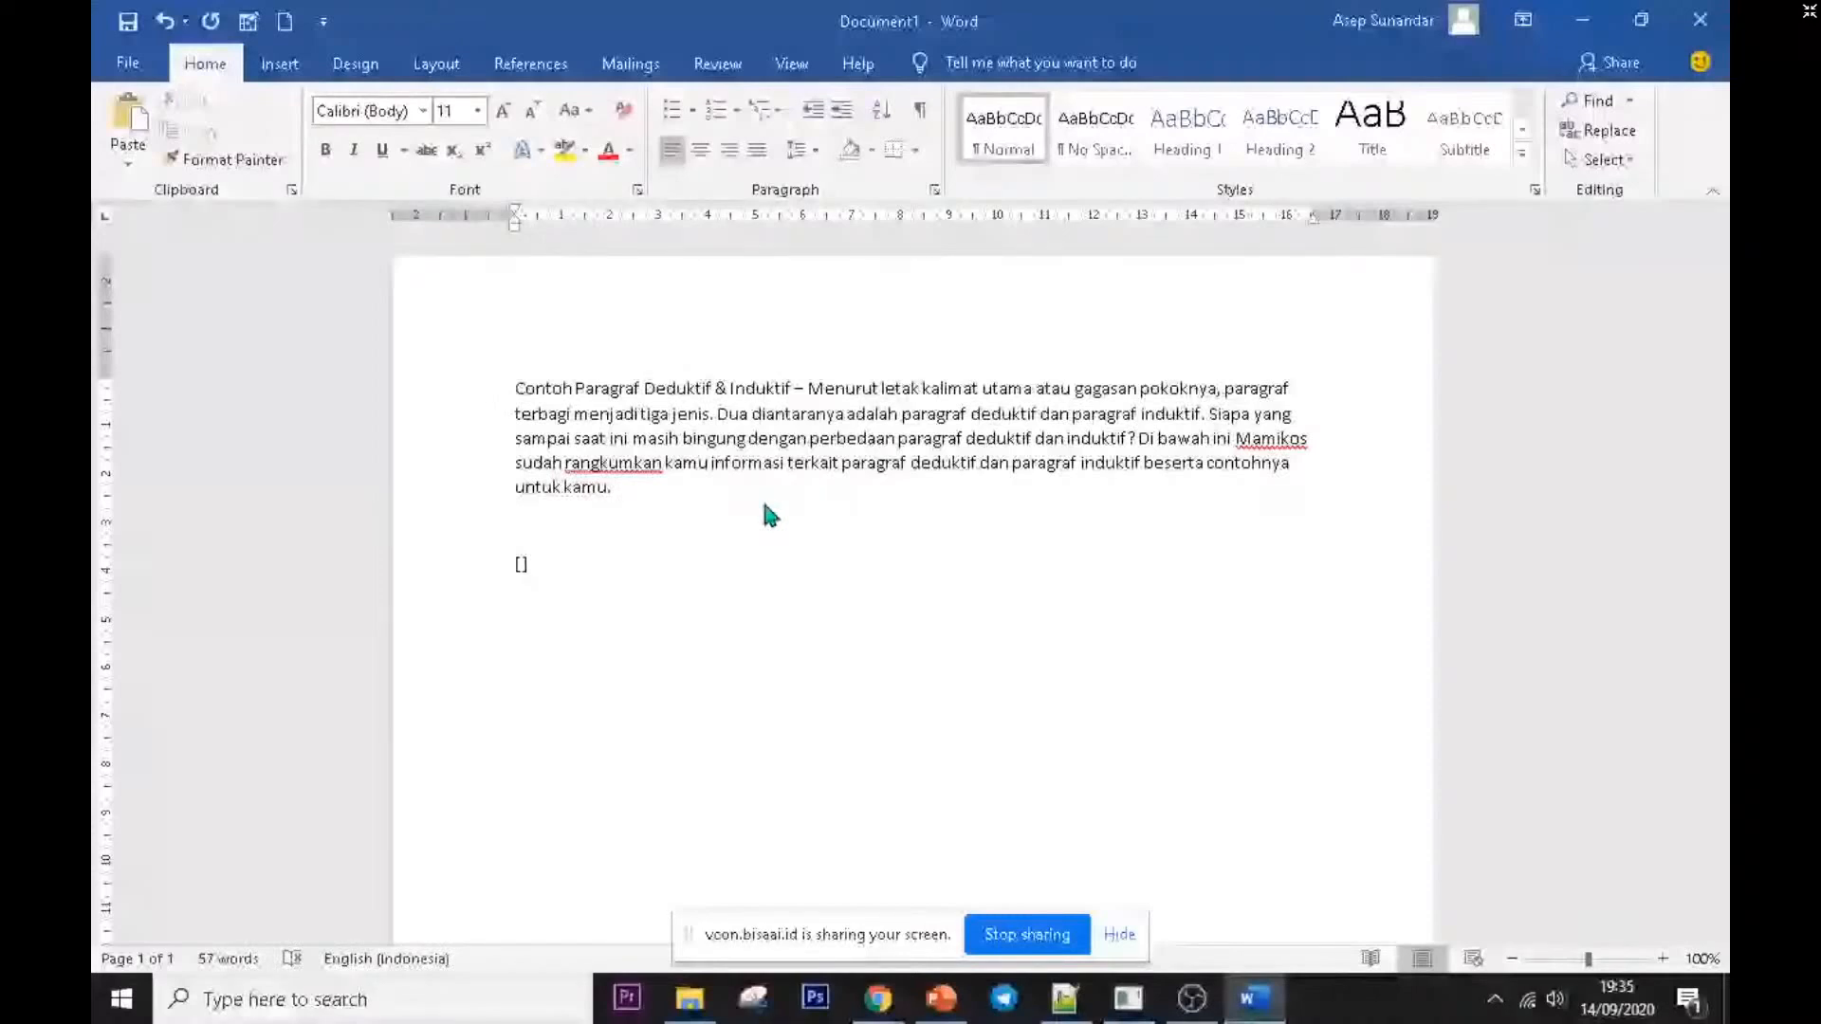
pyautogui.press('Return')
pyautogui.write('[]')
pyautogui.press('Return')
pyautogui.write('[]')
# - Enter "Buku Bahasa Indonesia" after the first pair of brackets, correcting the misspelled word to "Bahasa"
pyautogui.write('Buku Bhas')
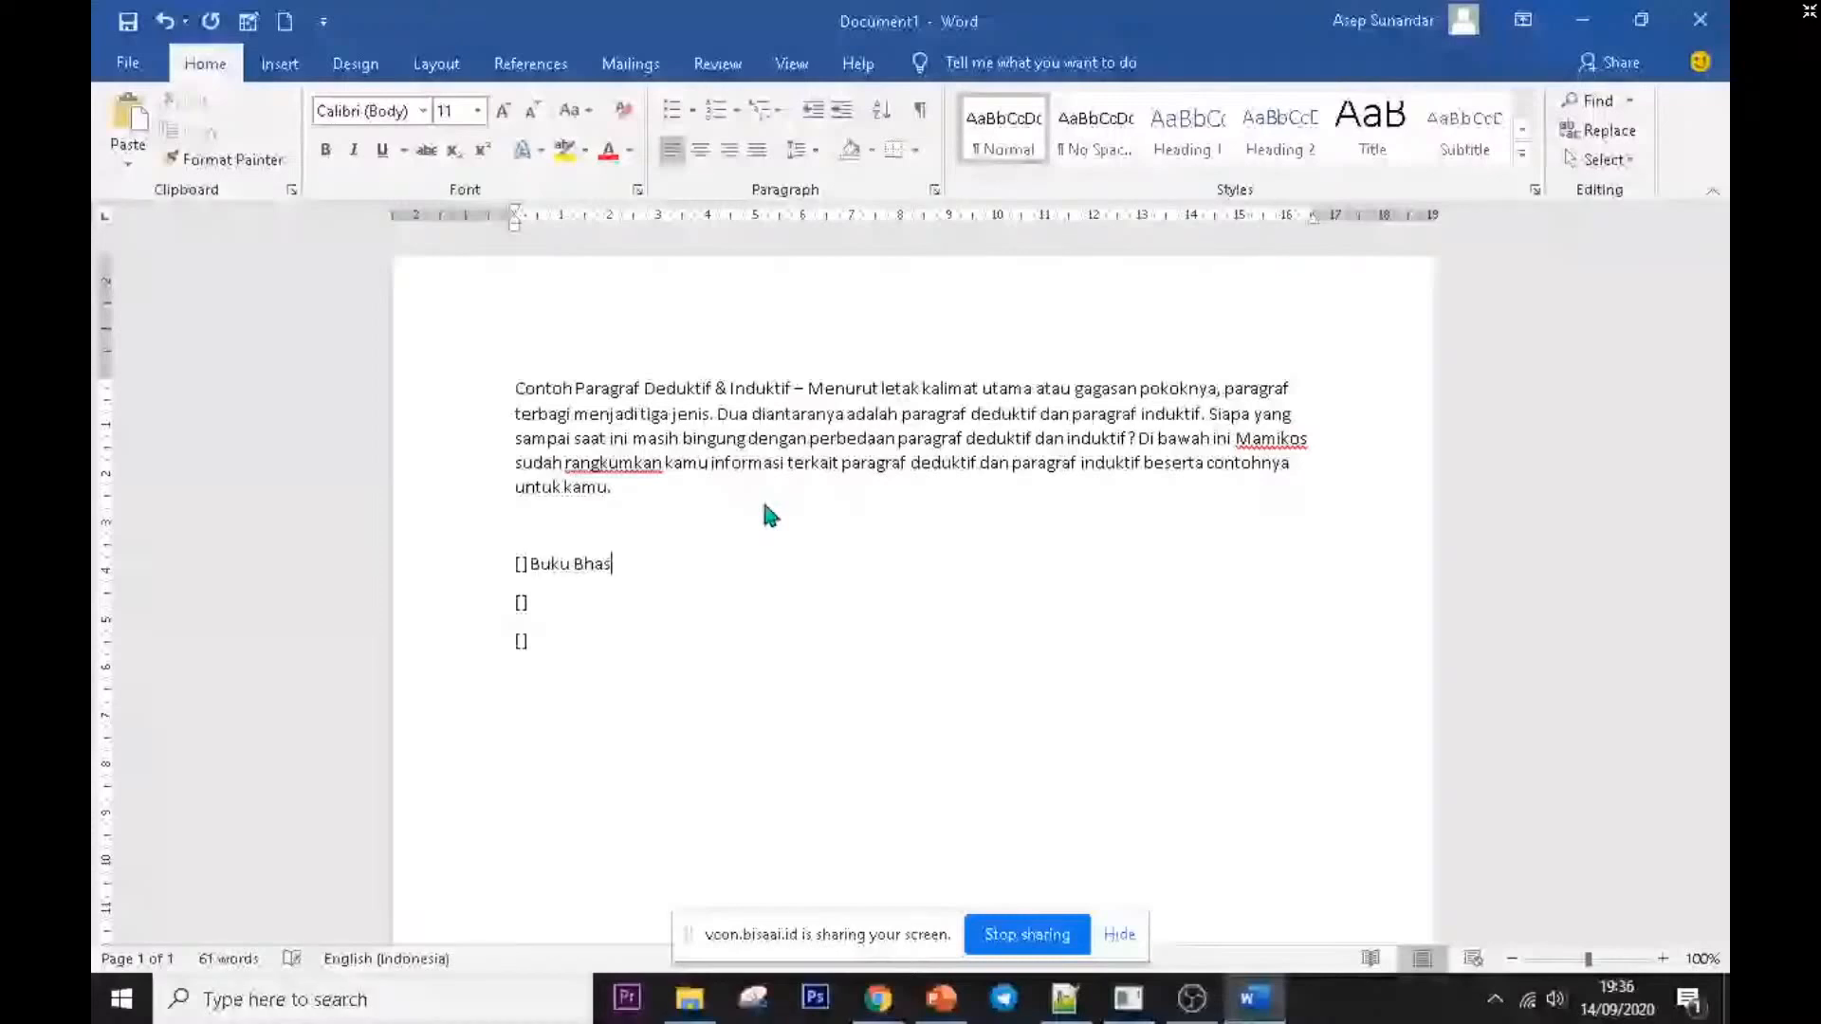
pyautogui.write('asa Indonesia')
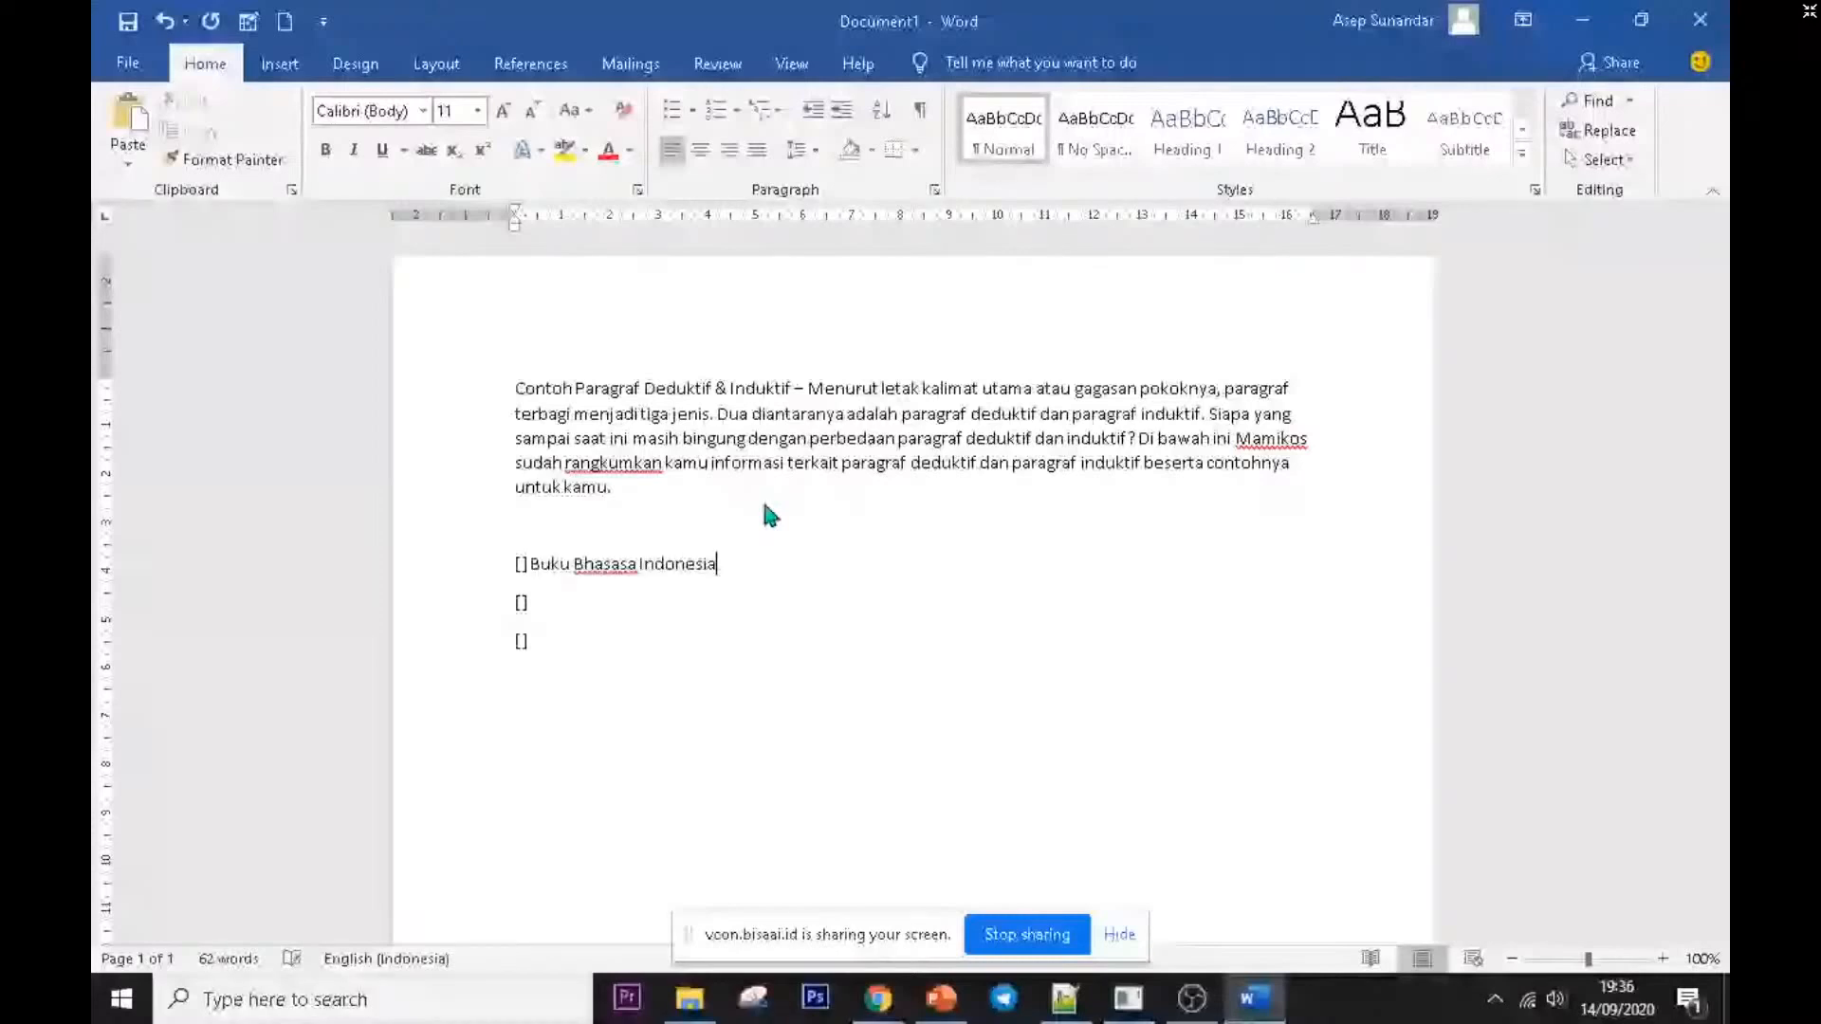
pyautogui.hotkey('ctrl', 'Left')
pyautogui.hotkey('ctrl', 'shift', 'Left')
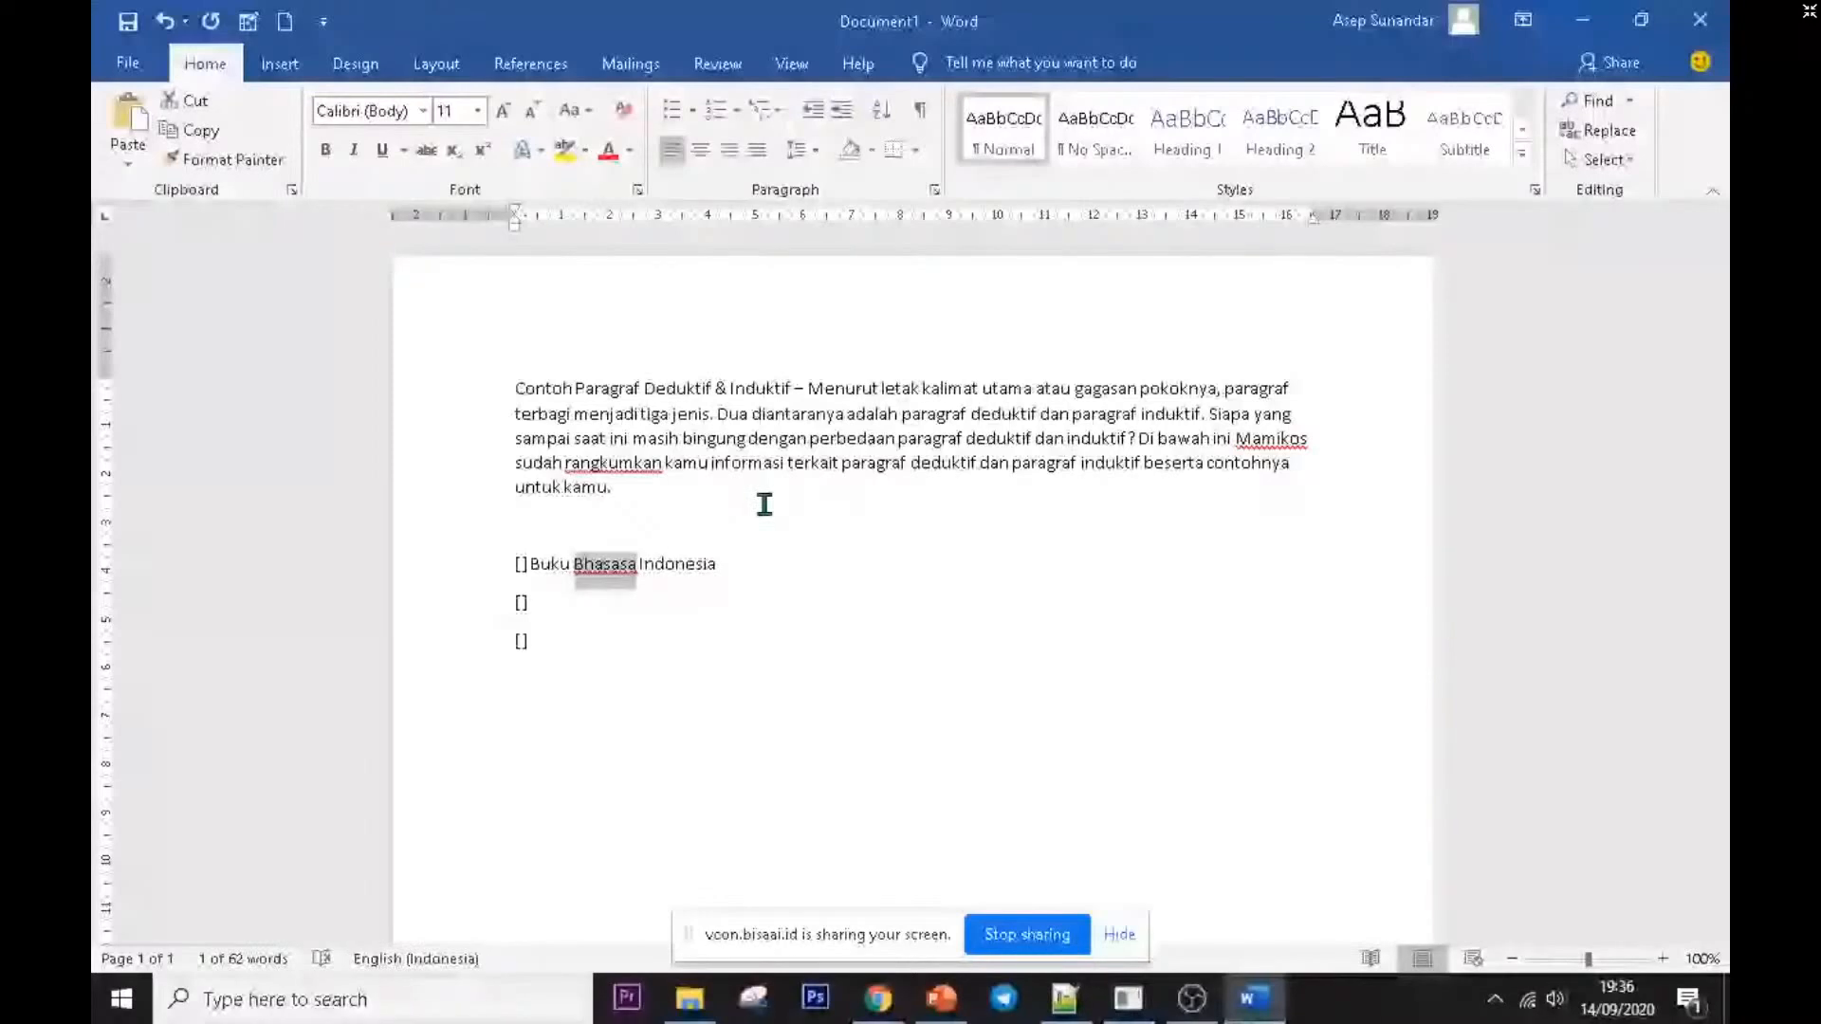
pyautogui.write('Bahasa')
# - Enter "Buku Pelatihan" and "Bukut Tugas" after the second and third brackets, and number the three entries [1] to [3]
pyautogui.press('Down')
pyautogui.write('Buku Pel')
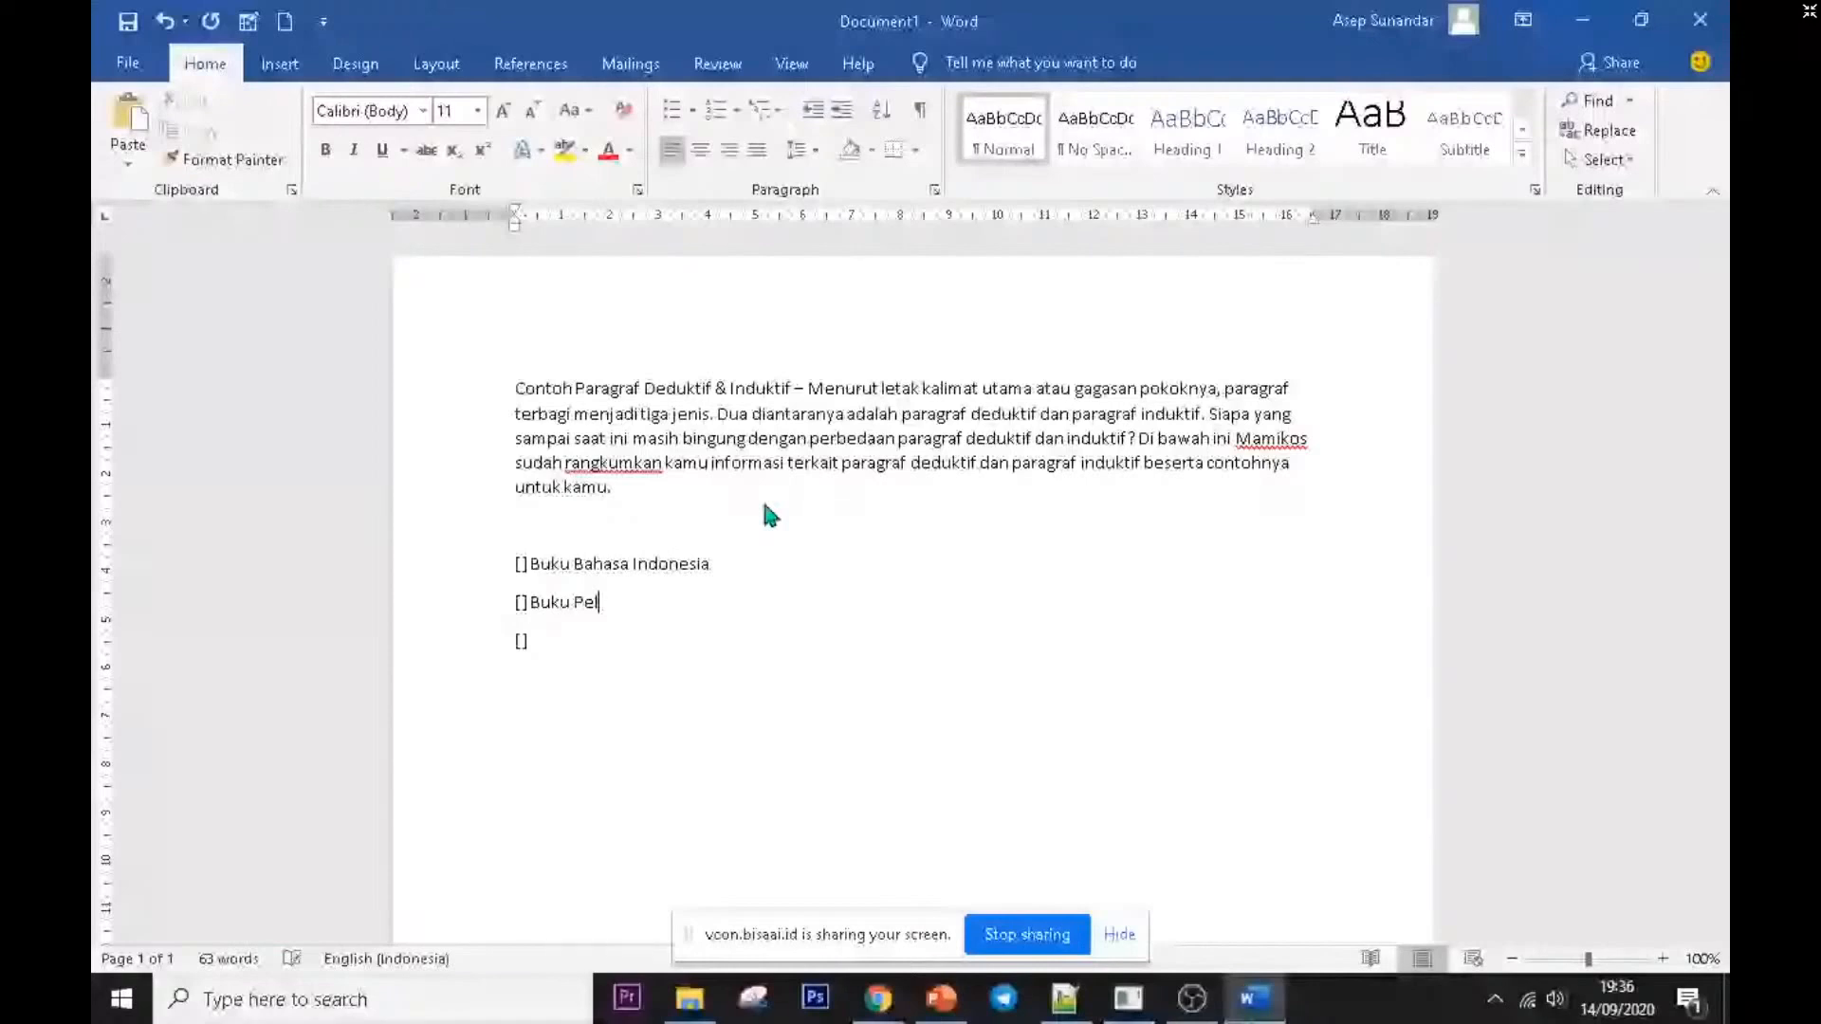
pyautogui.write('atihan')
pyautogui.press('Down')
pyautogui.write('Bukut Tugas')
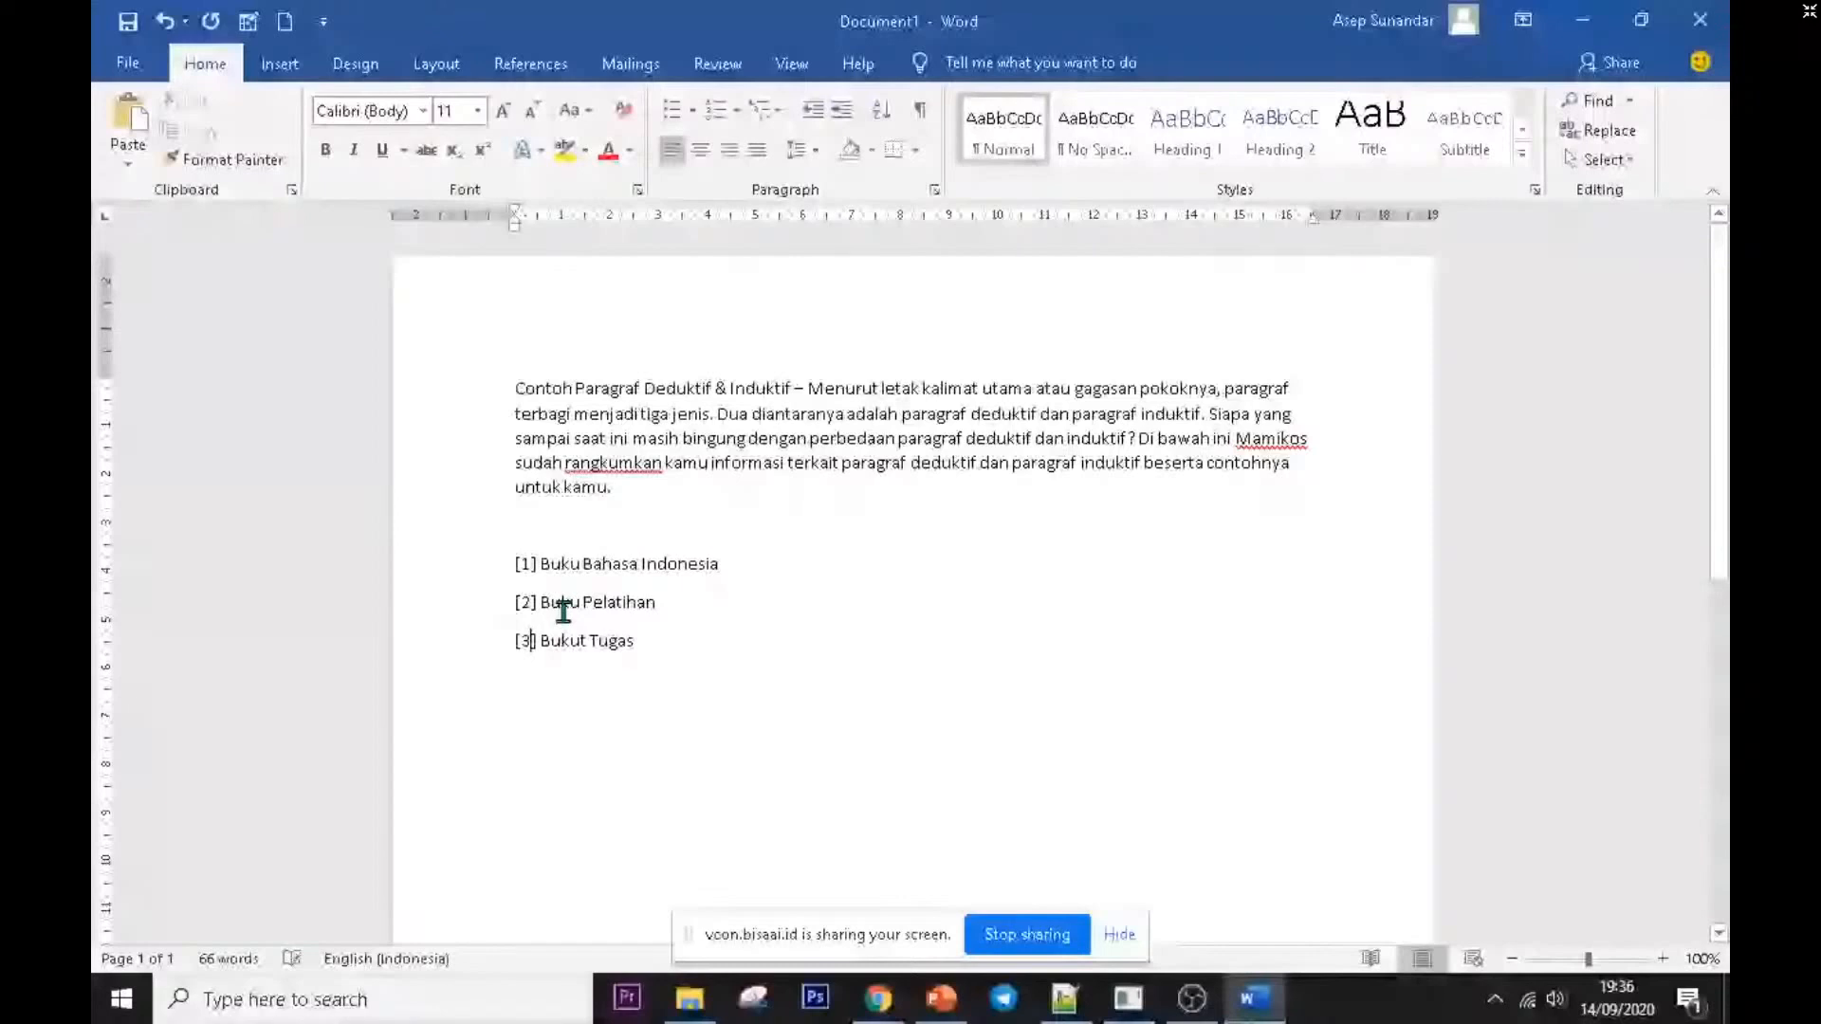
# - Make the bracketed number of the first list entry superscript, and undo the change
pyautogui.moveTo(537, 566); pyautogui.dragTo(521, 573)
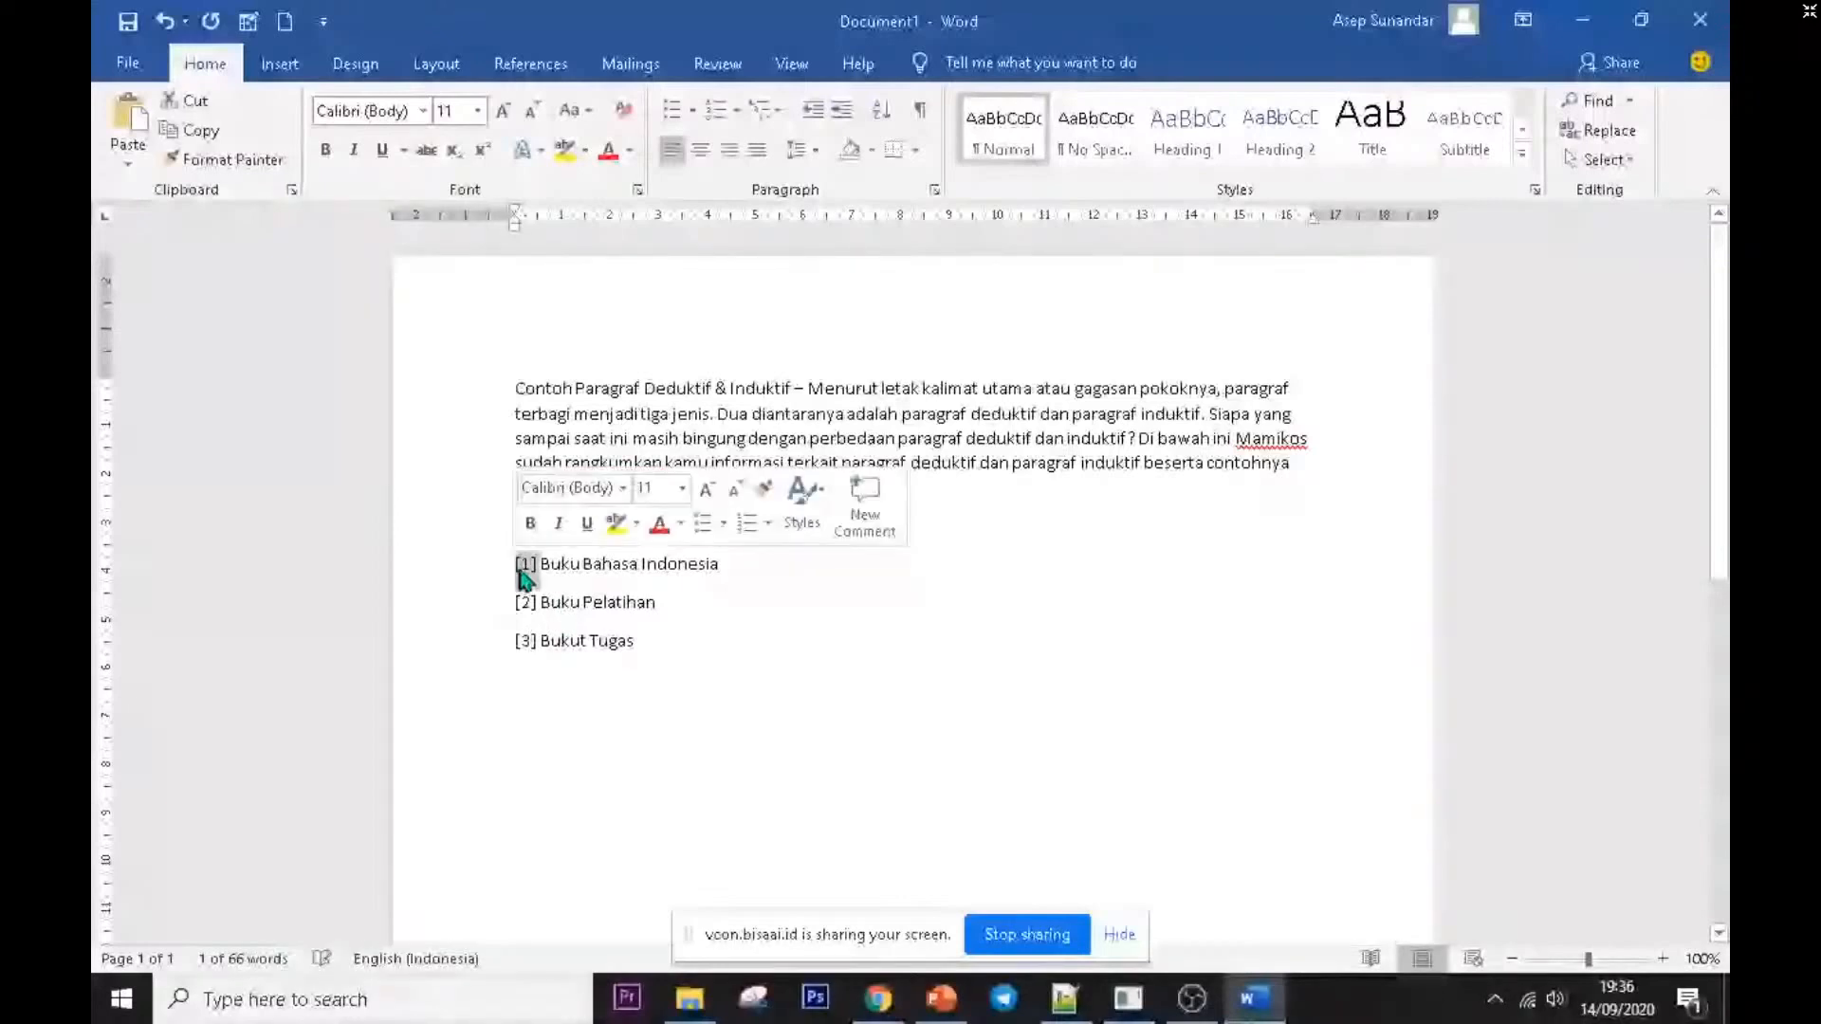
pyautogui.hotkey('ctrl', 'shift', '=')
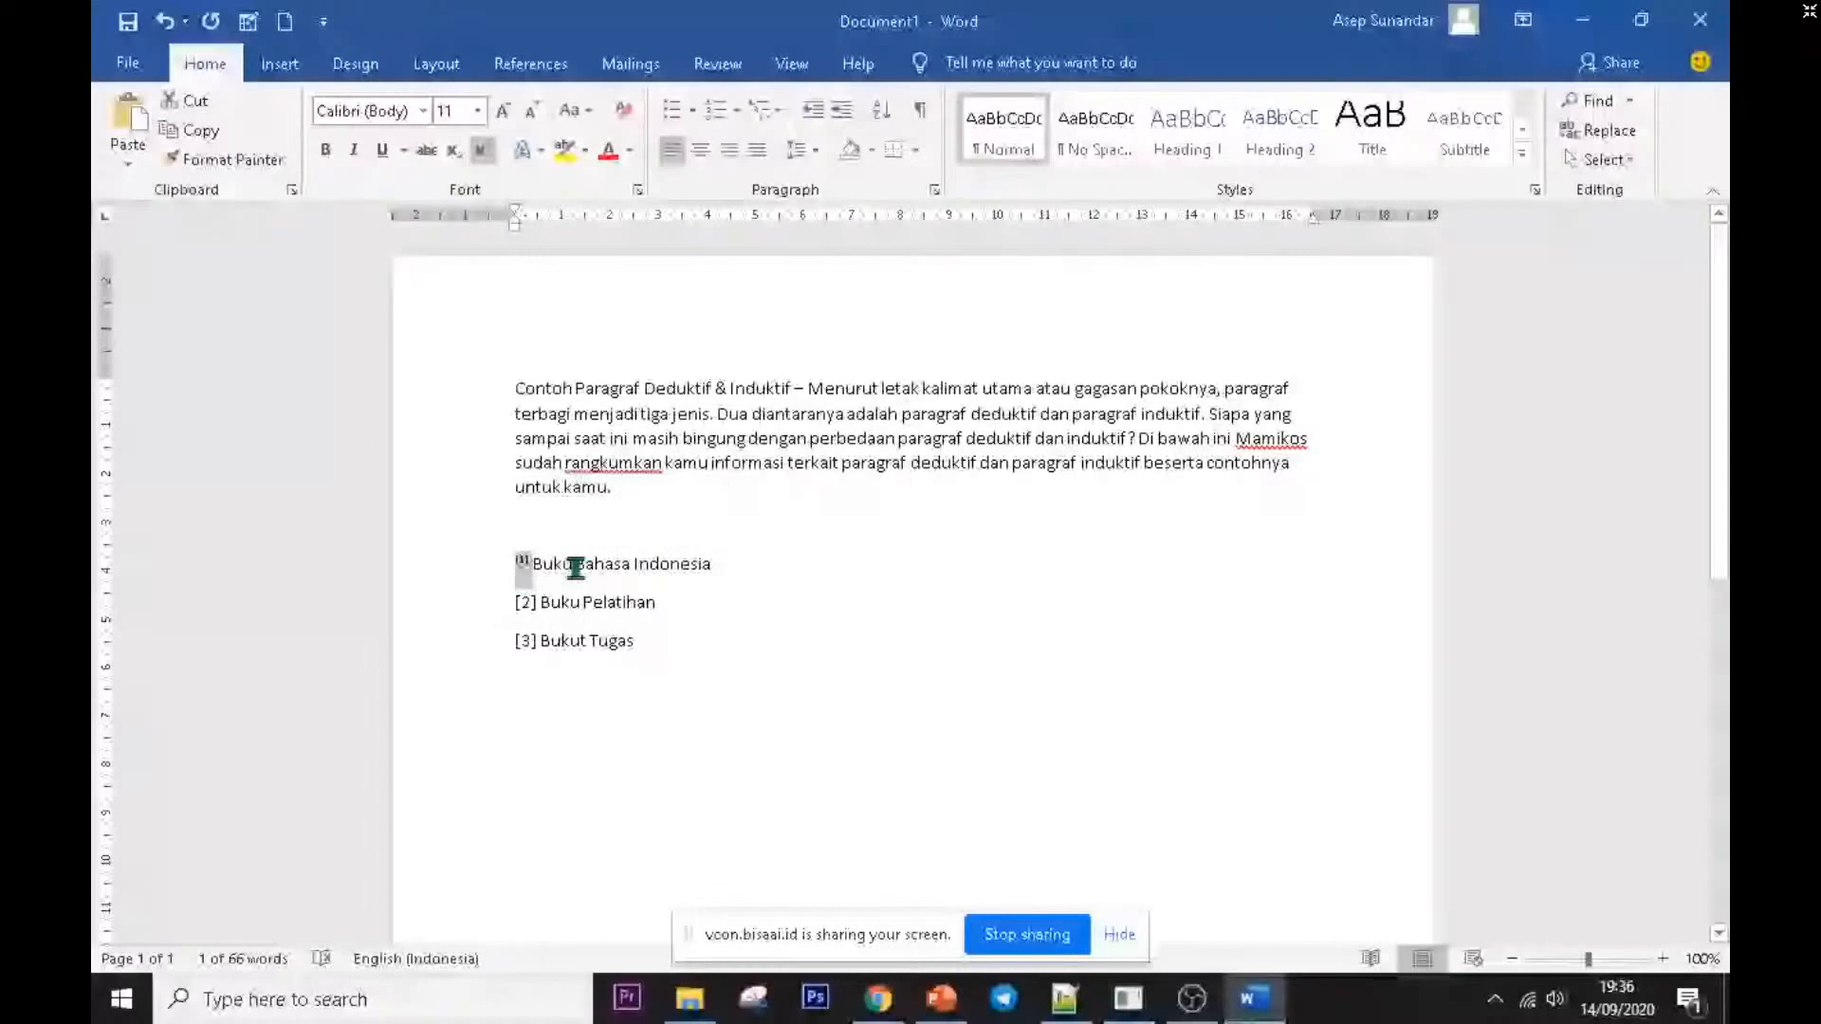
pyautogui.click(722, 527)
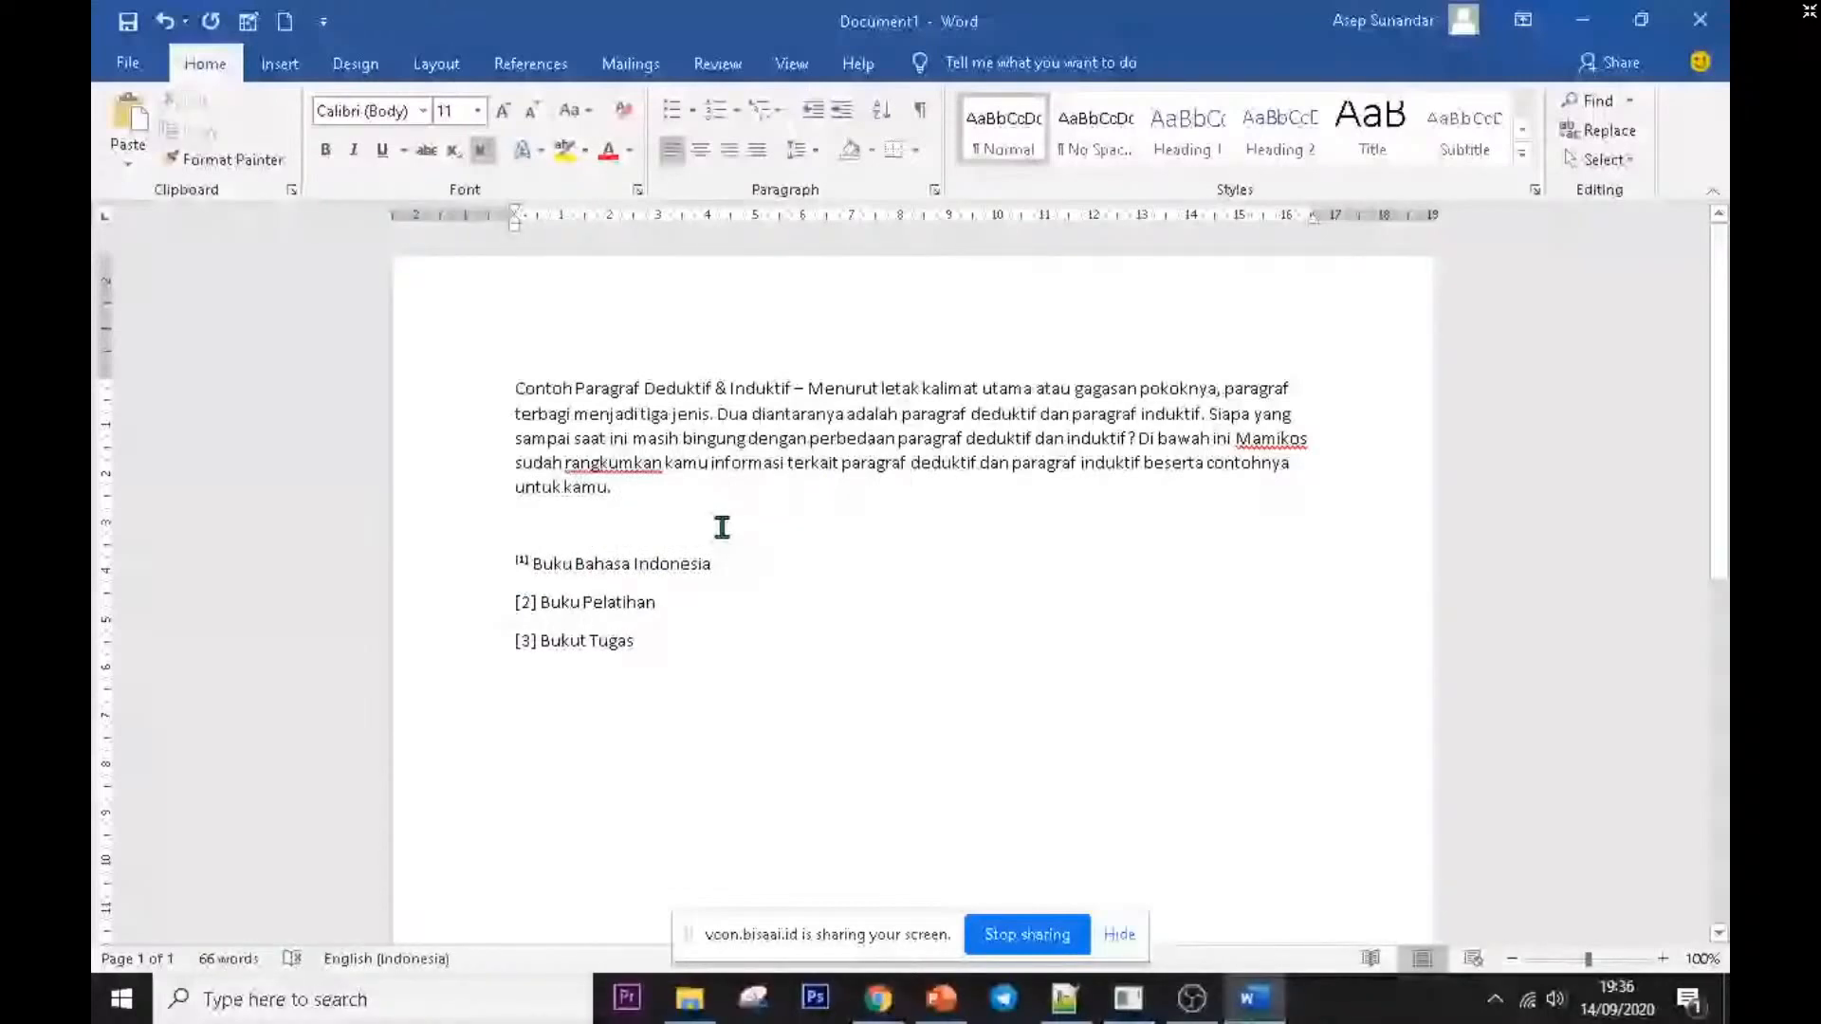
pyautogui.hotkey('ctrl', 'z')
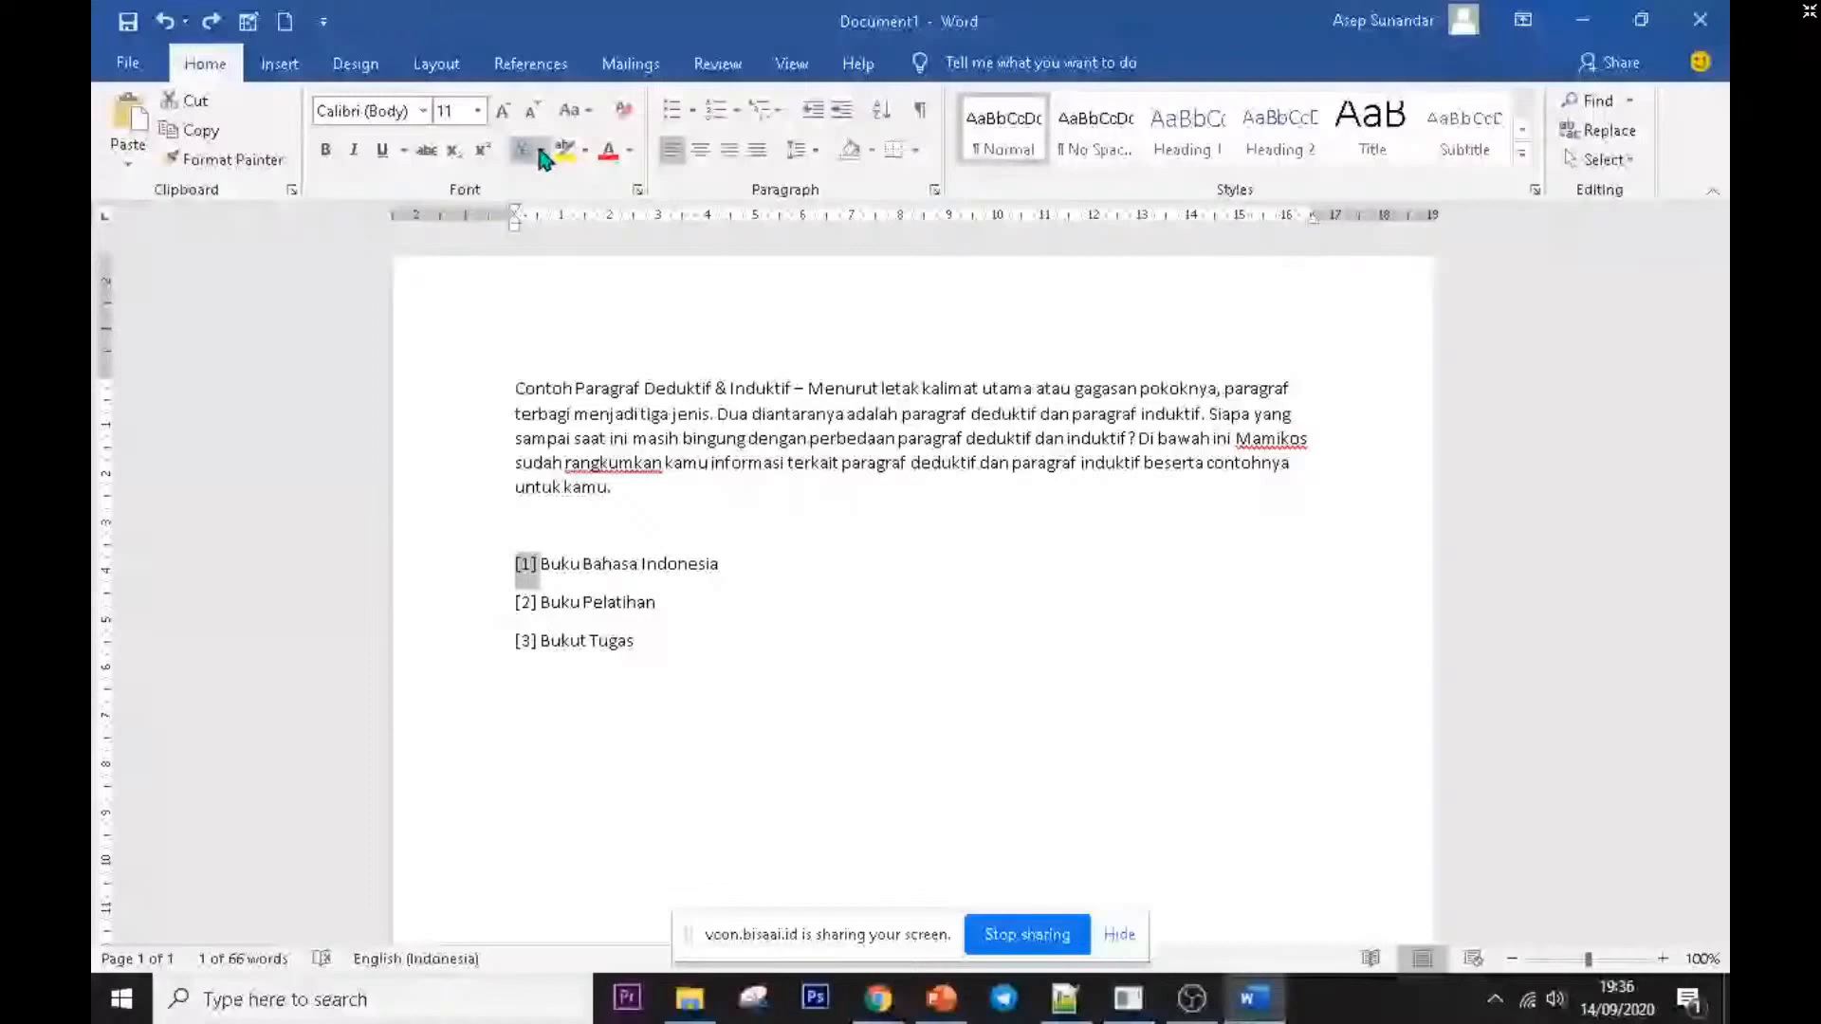
# - Turn "Contoh" into a separate 36 pt heading above the paragraph, indented near the page centre, with a blue reflected text effect
pyautogui.click(541, 150)
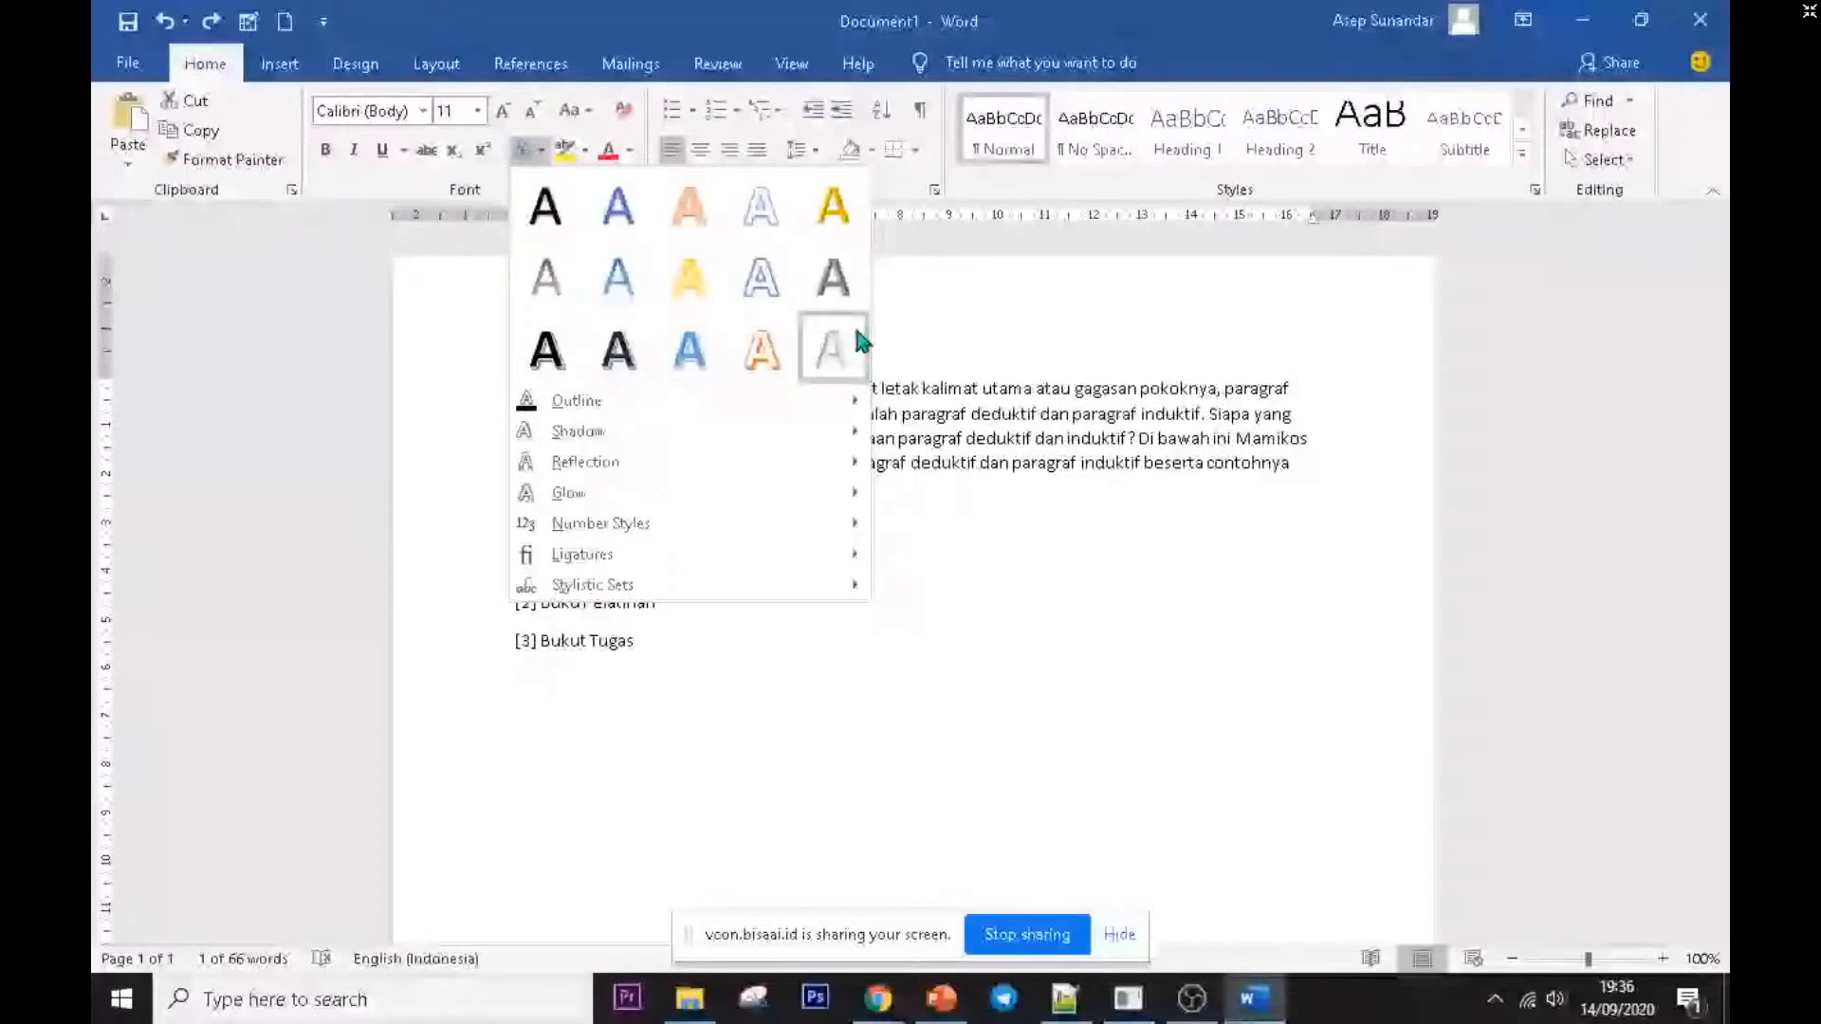
pyautogui.click(882, 334)
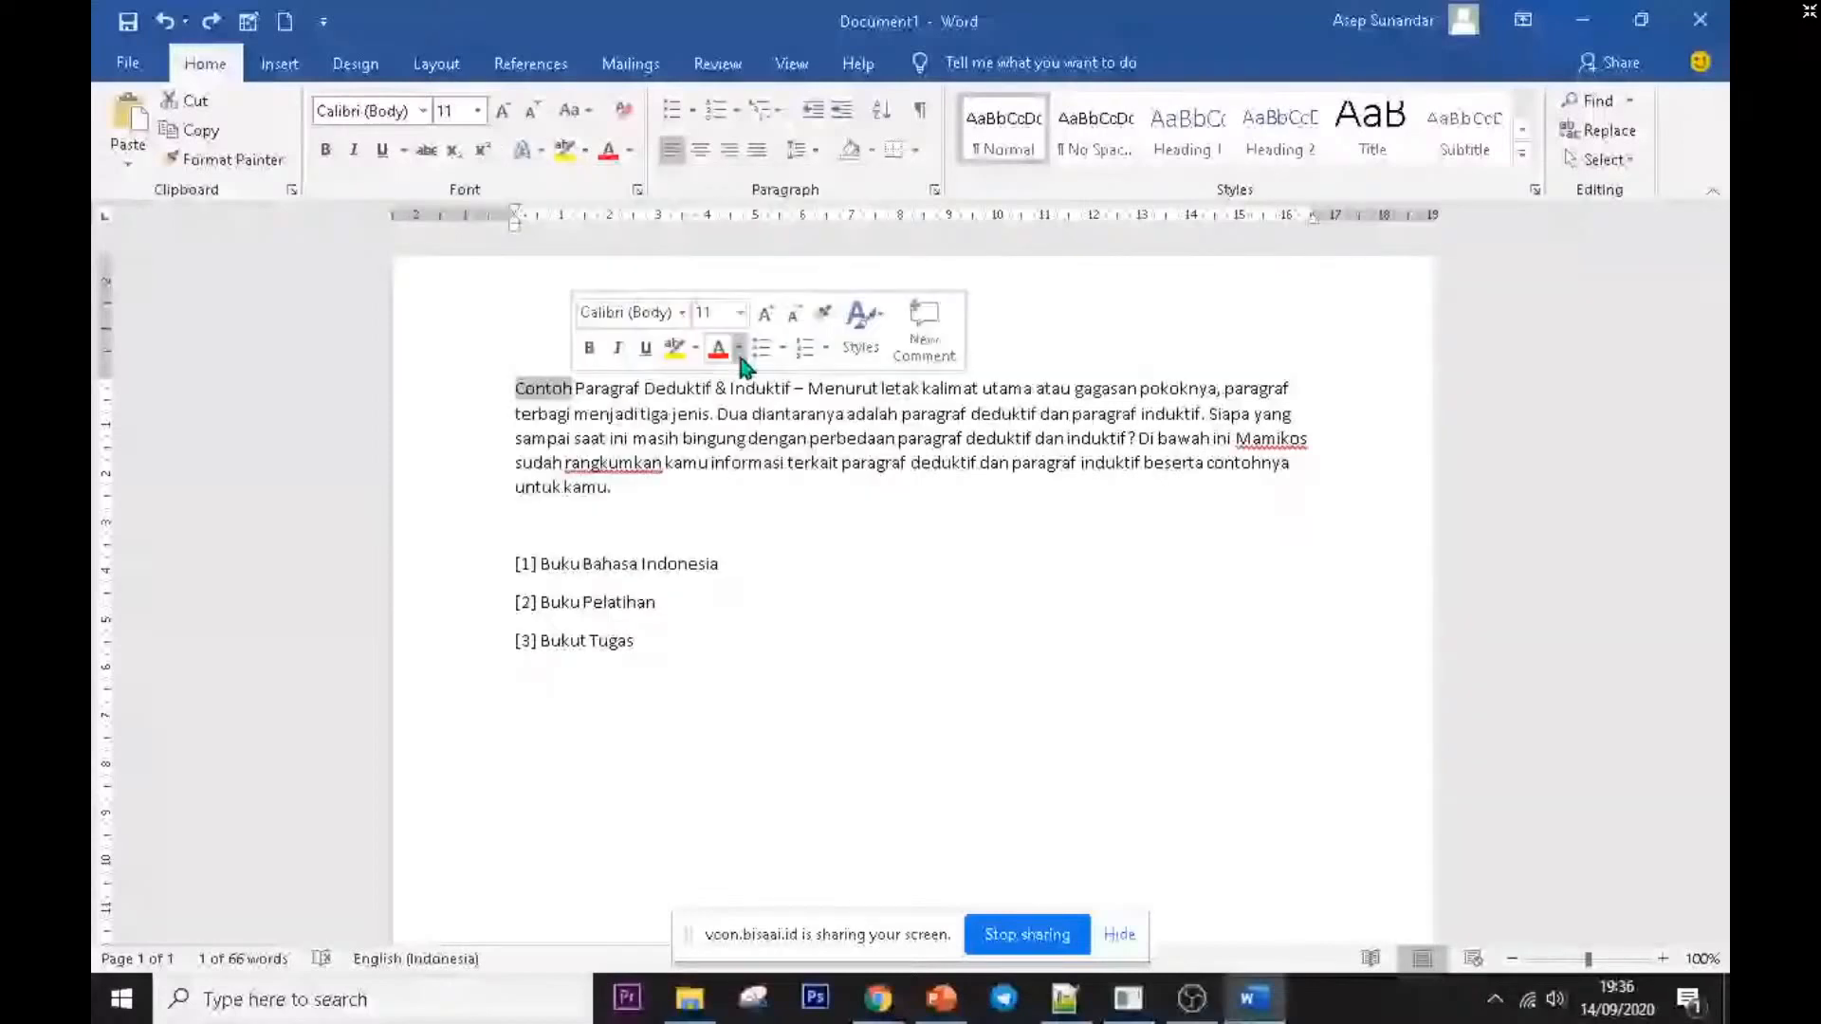
pyautogui.click(573, 389)
pyautogui.press('Return')
pyautogui.press('Return')
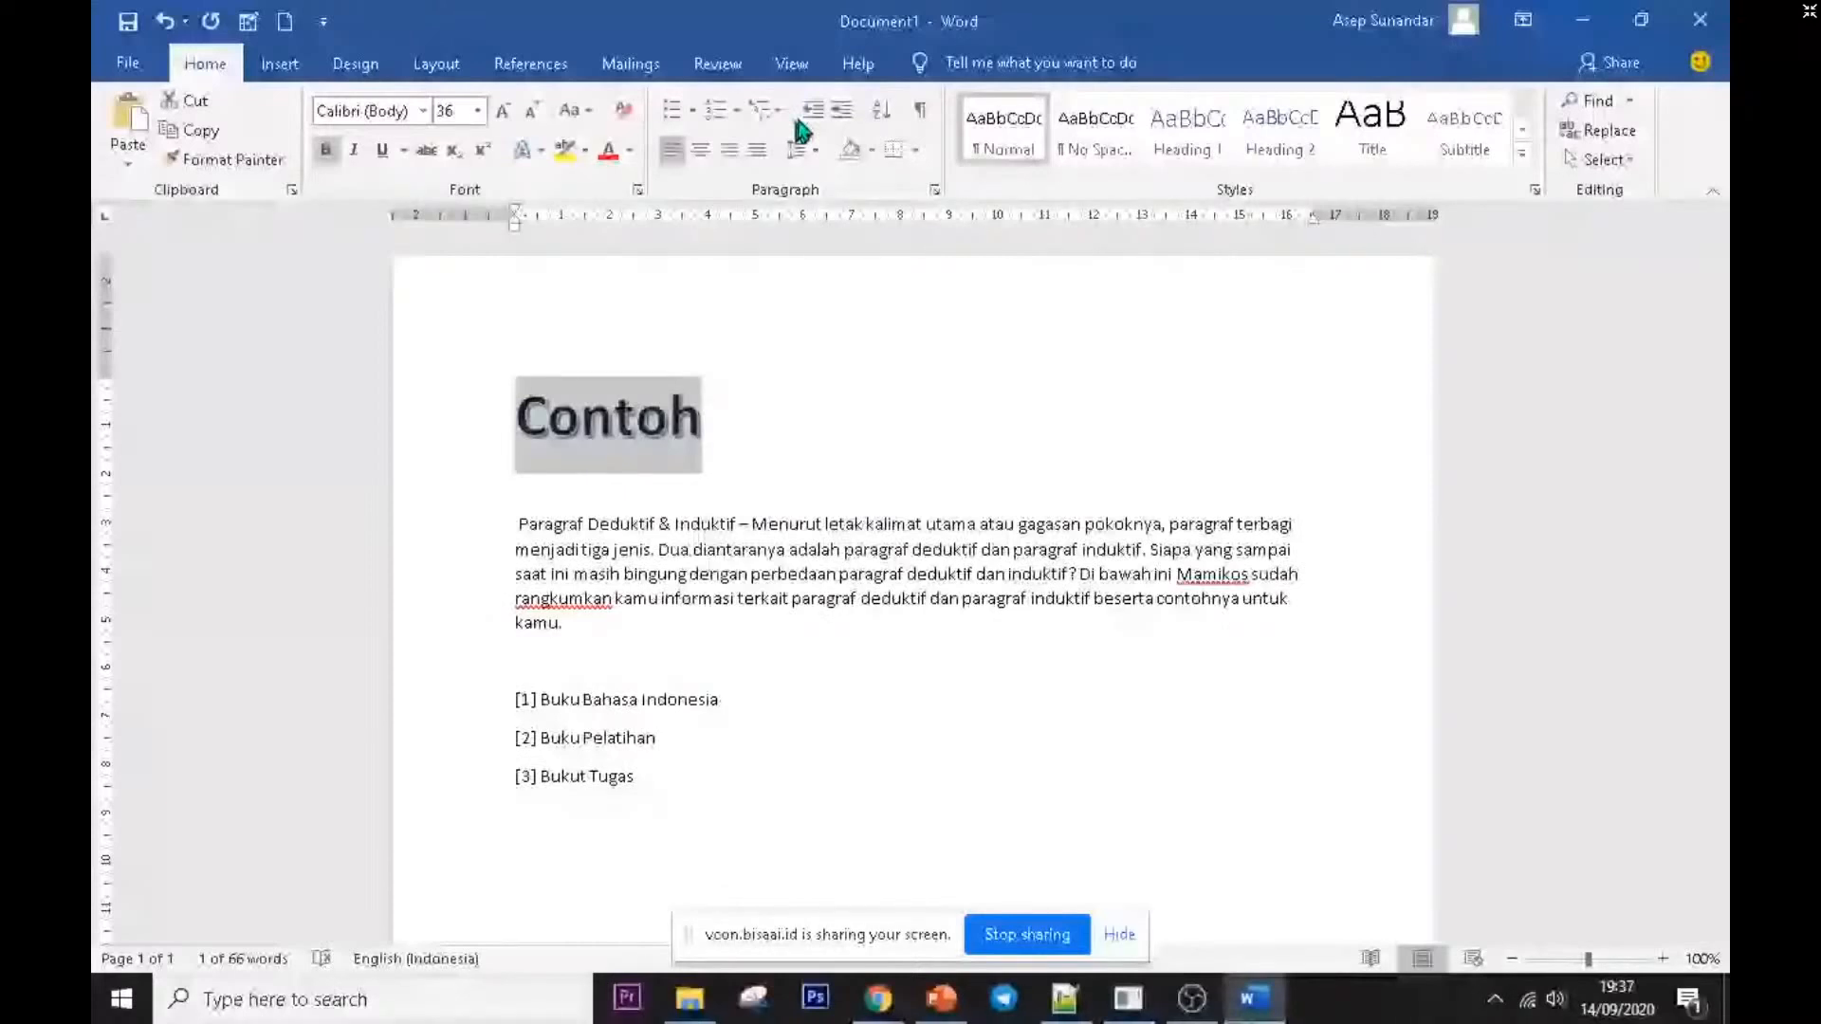
pyautogui.click(525, 149)
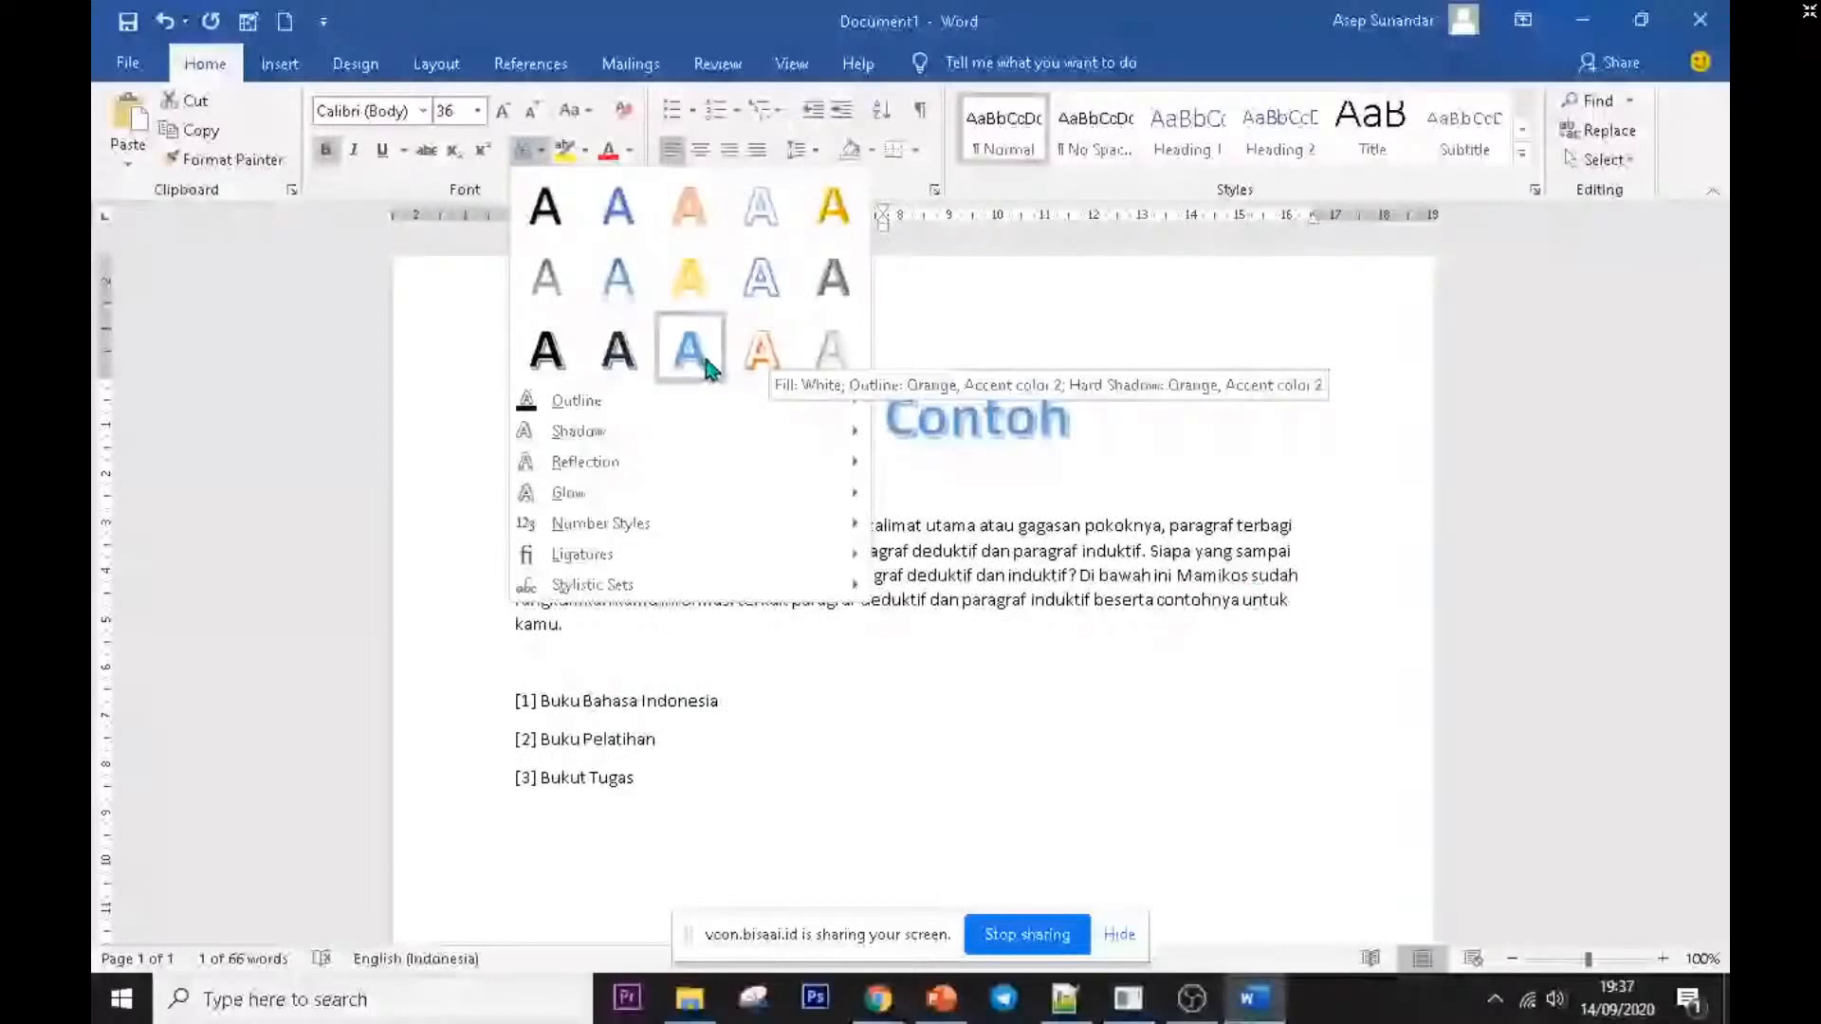
pyautogui.press('Escape')
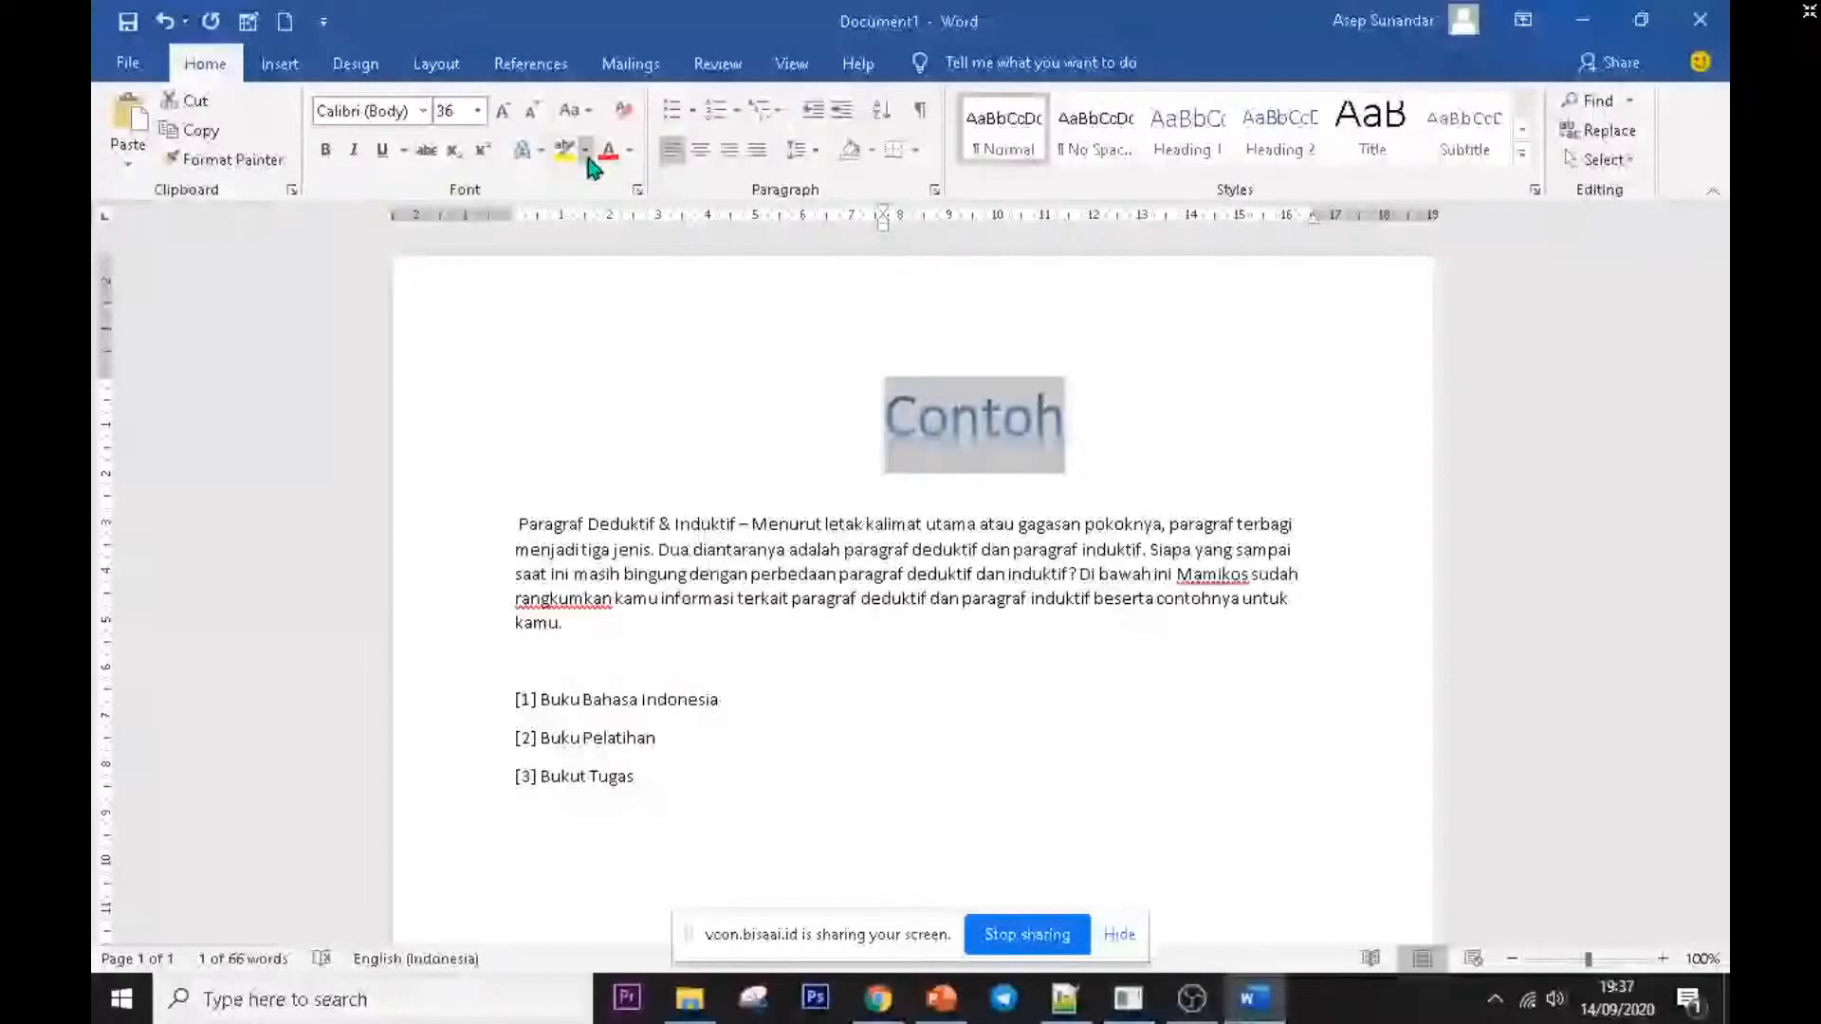
# - Highlight the "Contoh" heading in yellow and set its font color to red
pyautogui.click(565, 150)
pyautogui.click(608, 152)
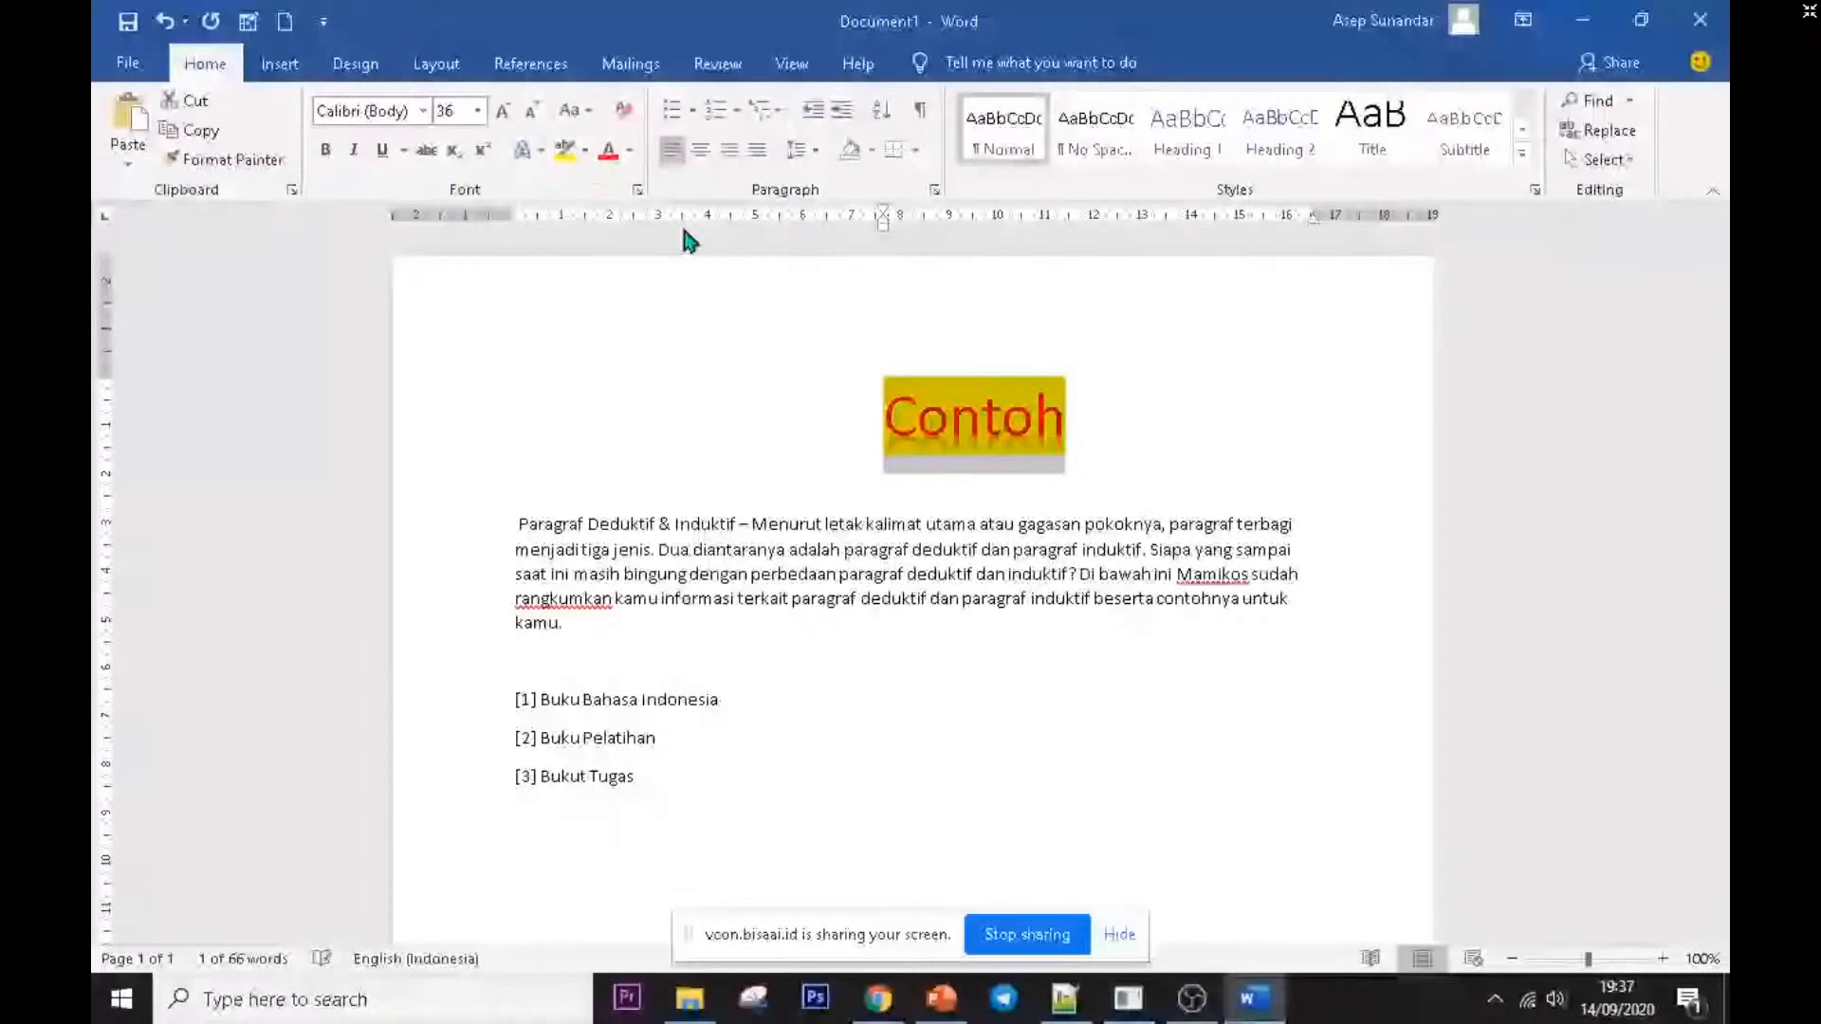
# - Apply yellow highlighting and dark blue shading to the body paragraph and numbered list, and undo both
pyautogui.click(586, 152)
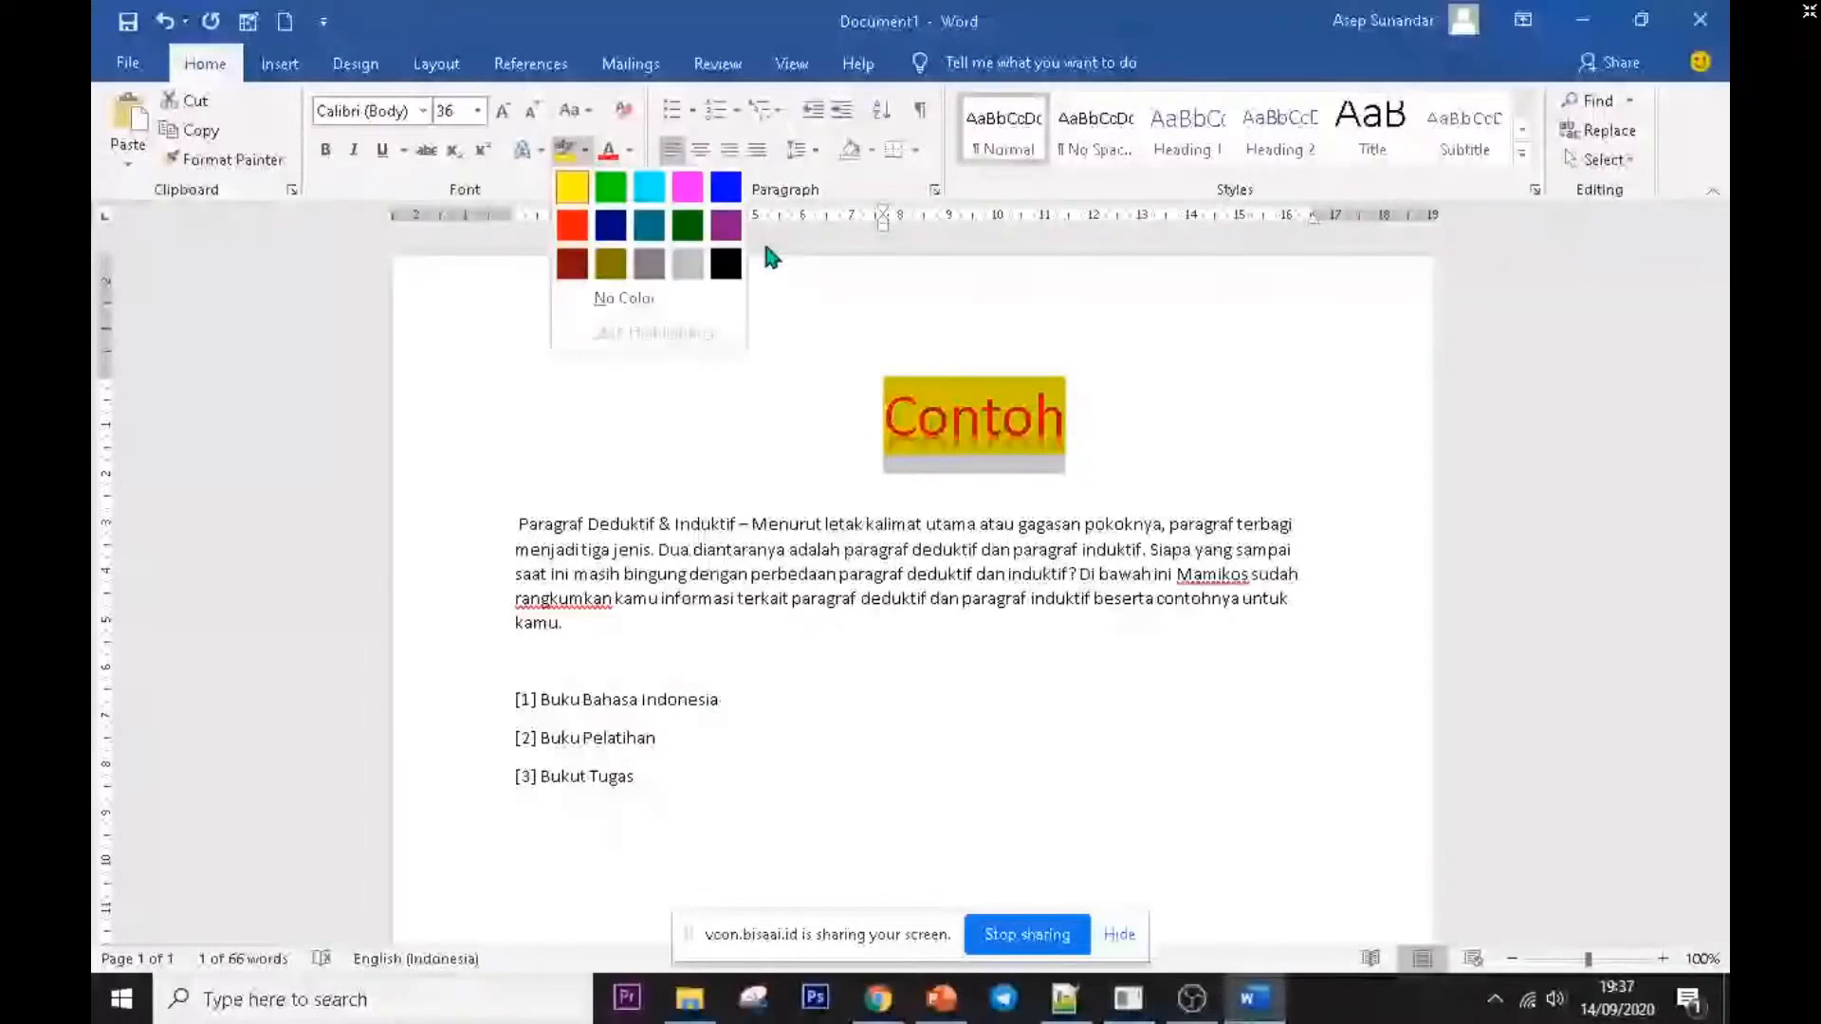
pyautogui.click(662, 330)
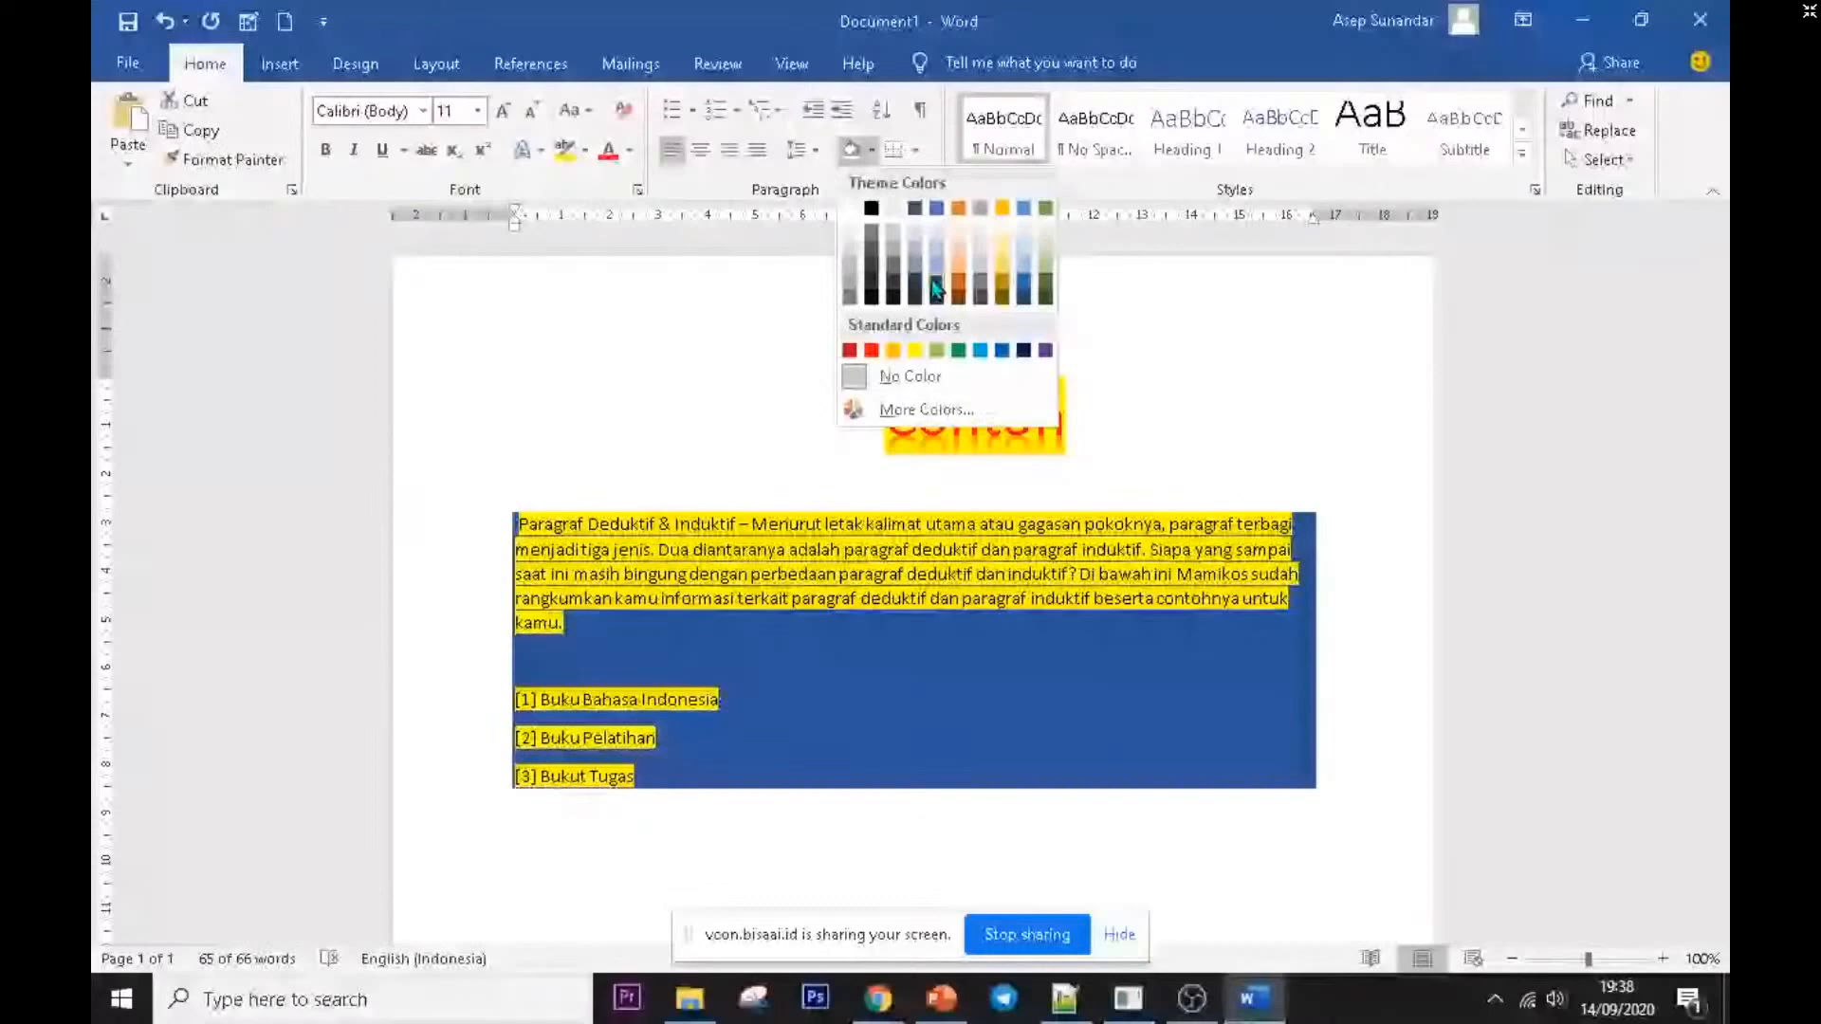
pyautogui.click(936, 287)
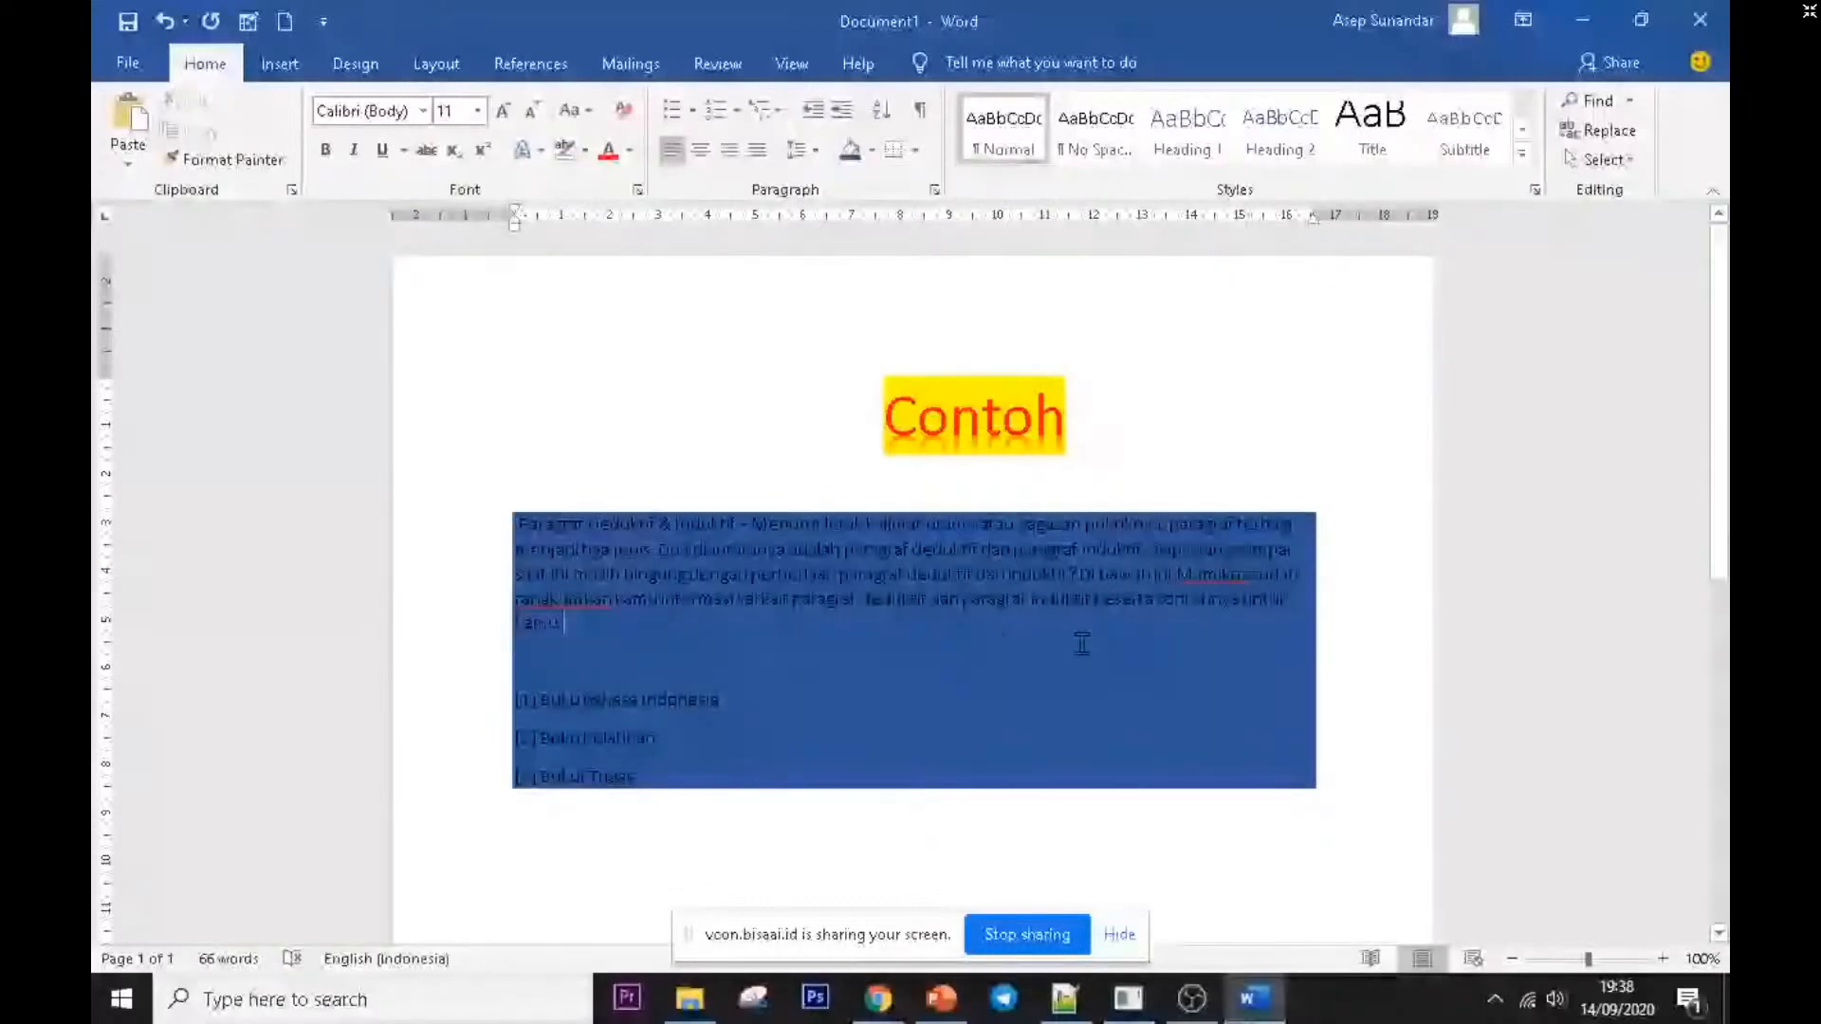
pyautogui.hotkey('ctrl', 'z')
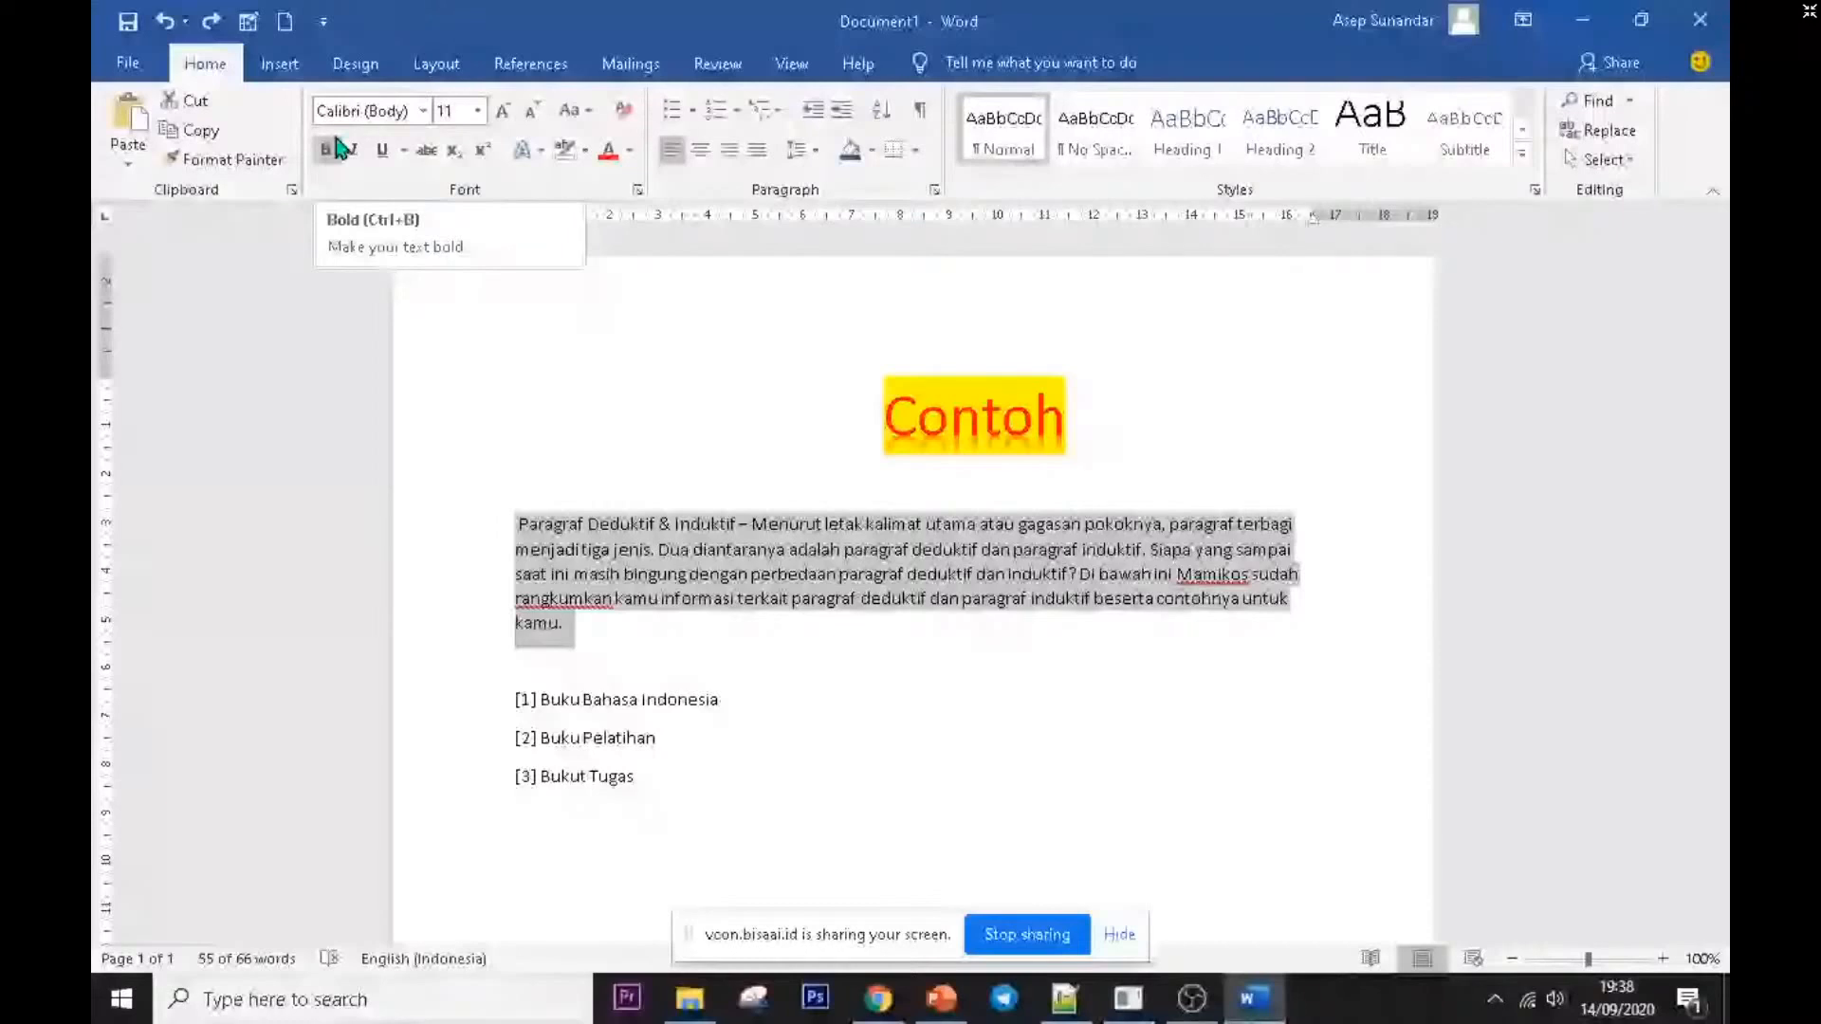
# - Add a blank line below the body paragraph and paste a copy of that paragraph there
pyautogui.click(726, 634)
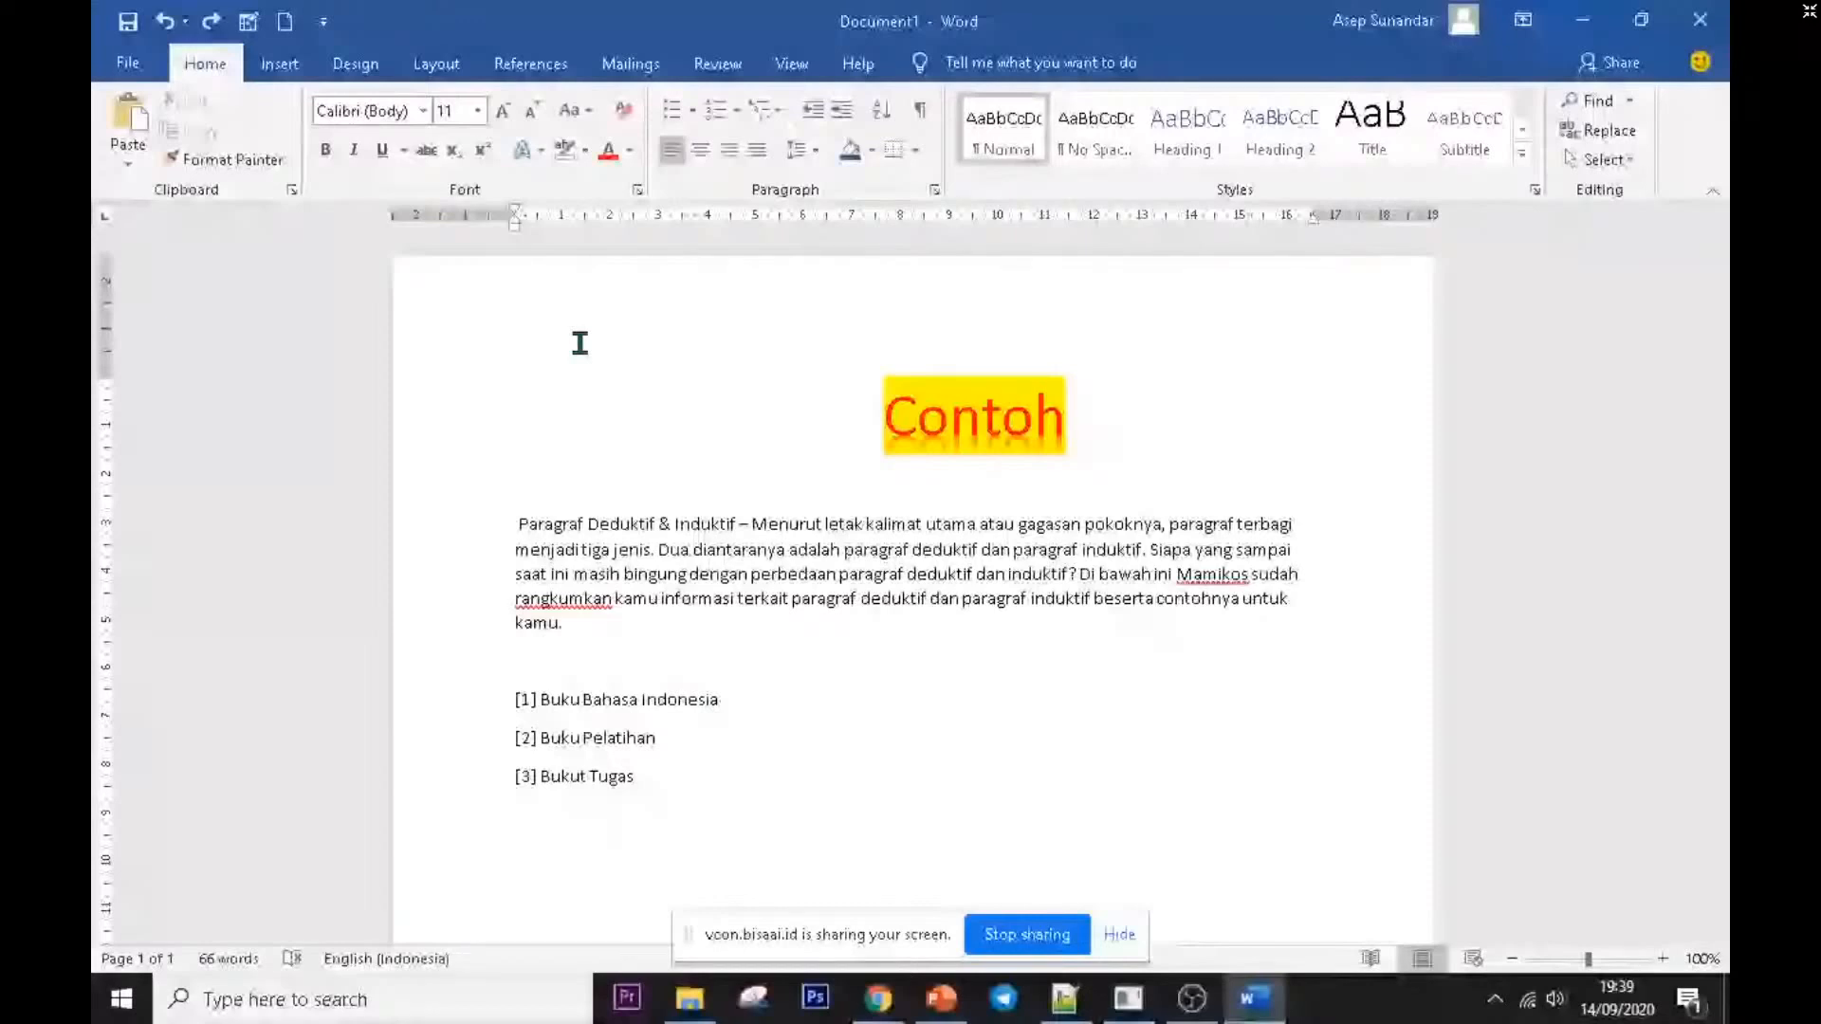
pyautogui.press('Return')
pyautogui.scroll(-1, 674, 586)
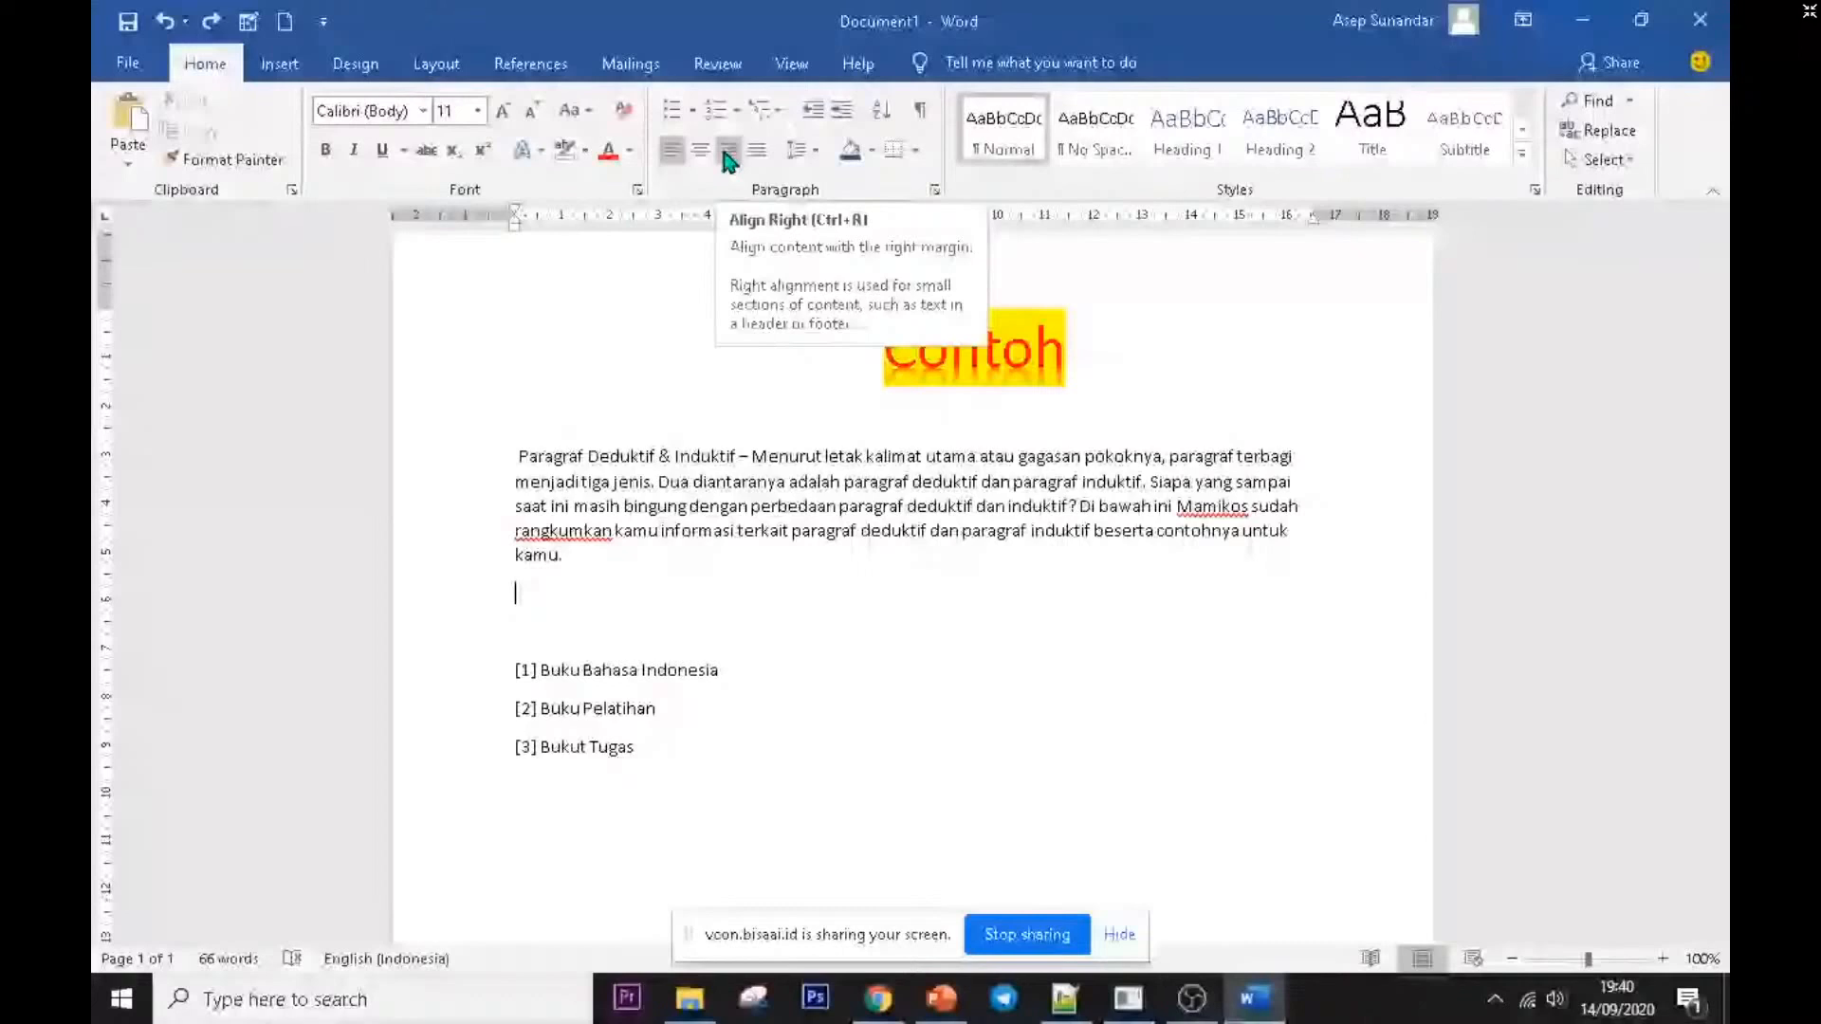
pyautogui.tripleClick(633, 502)
pyautogui.hotkey('ctrl', 'c')
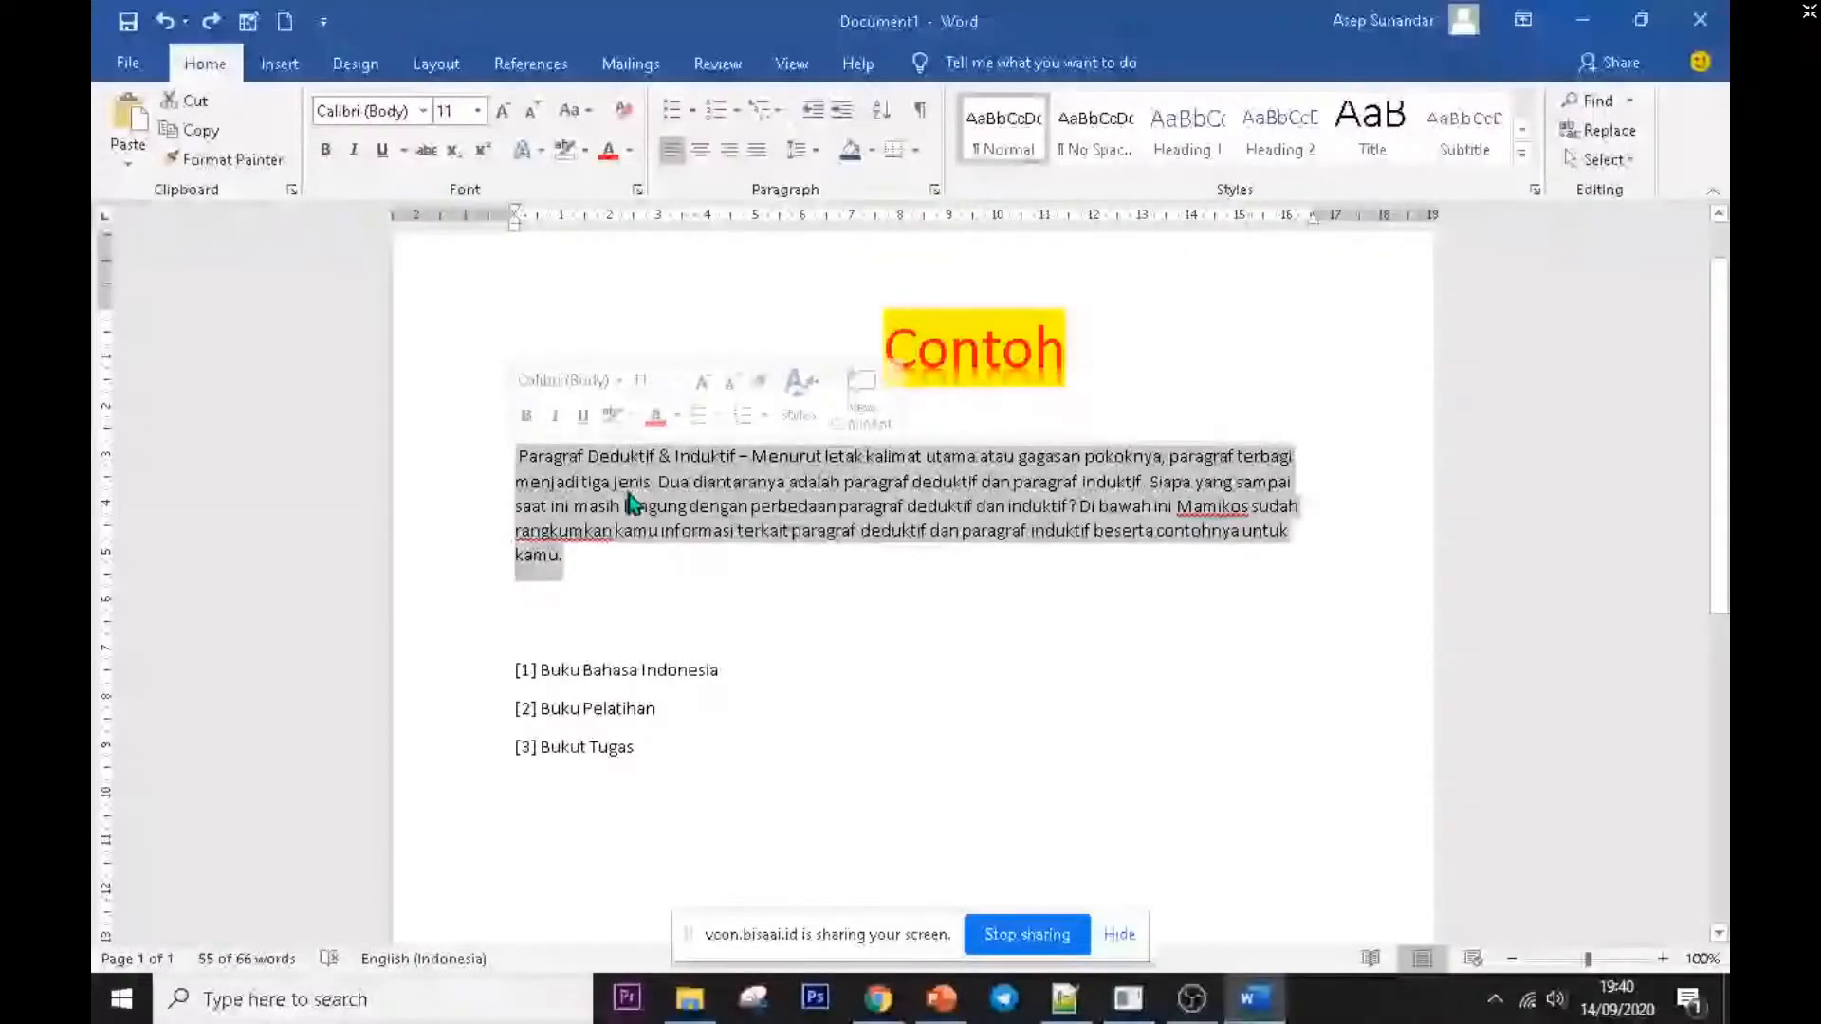
pyautogui.click(622, 551)
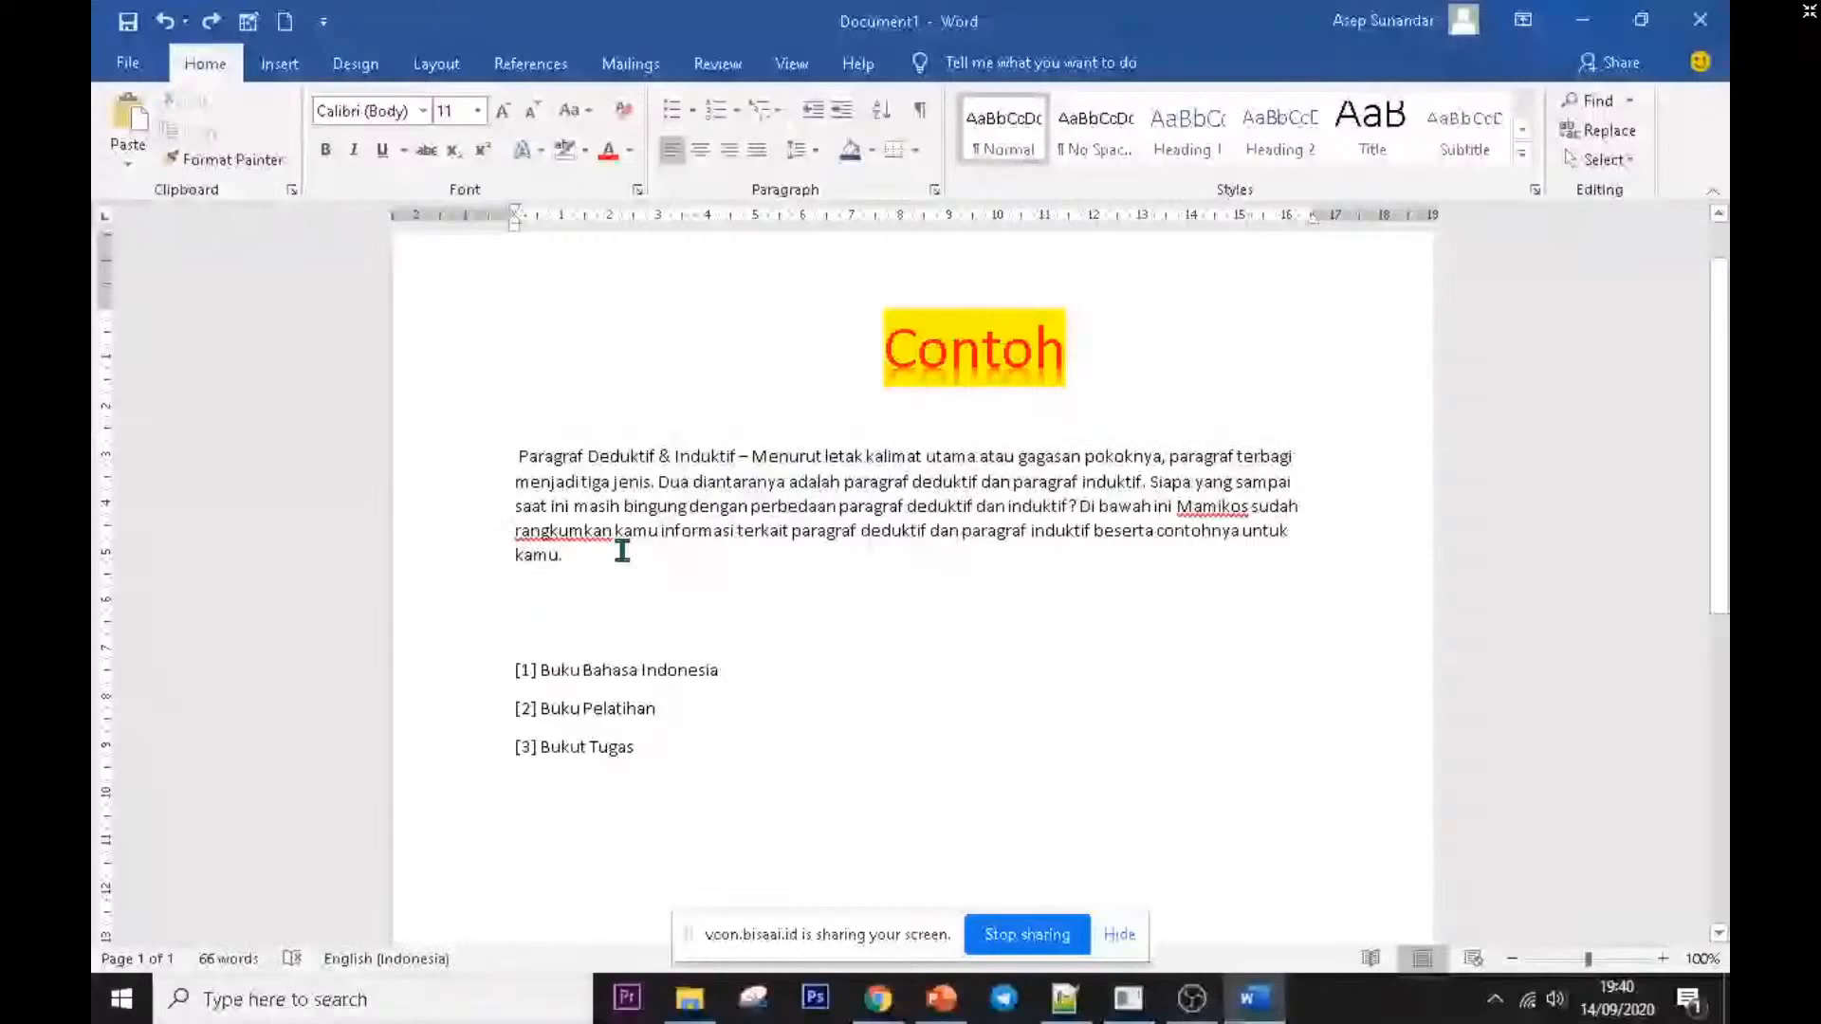
pyautogui.hotkey('ctrl', 'v')
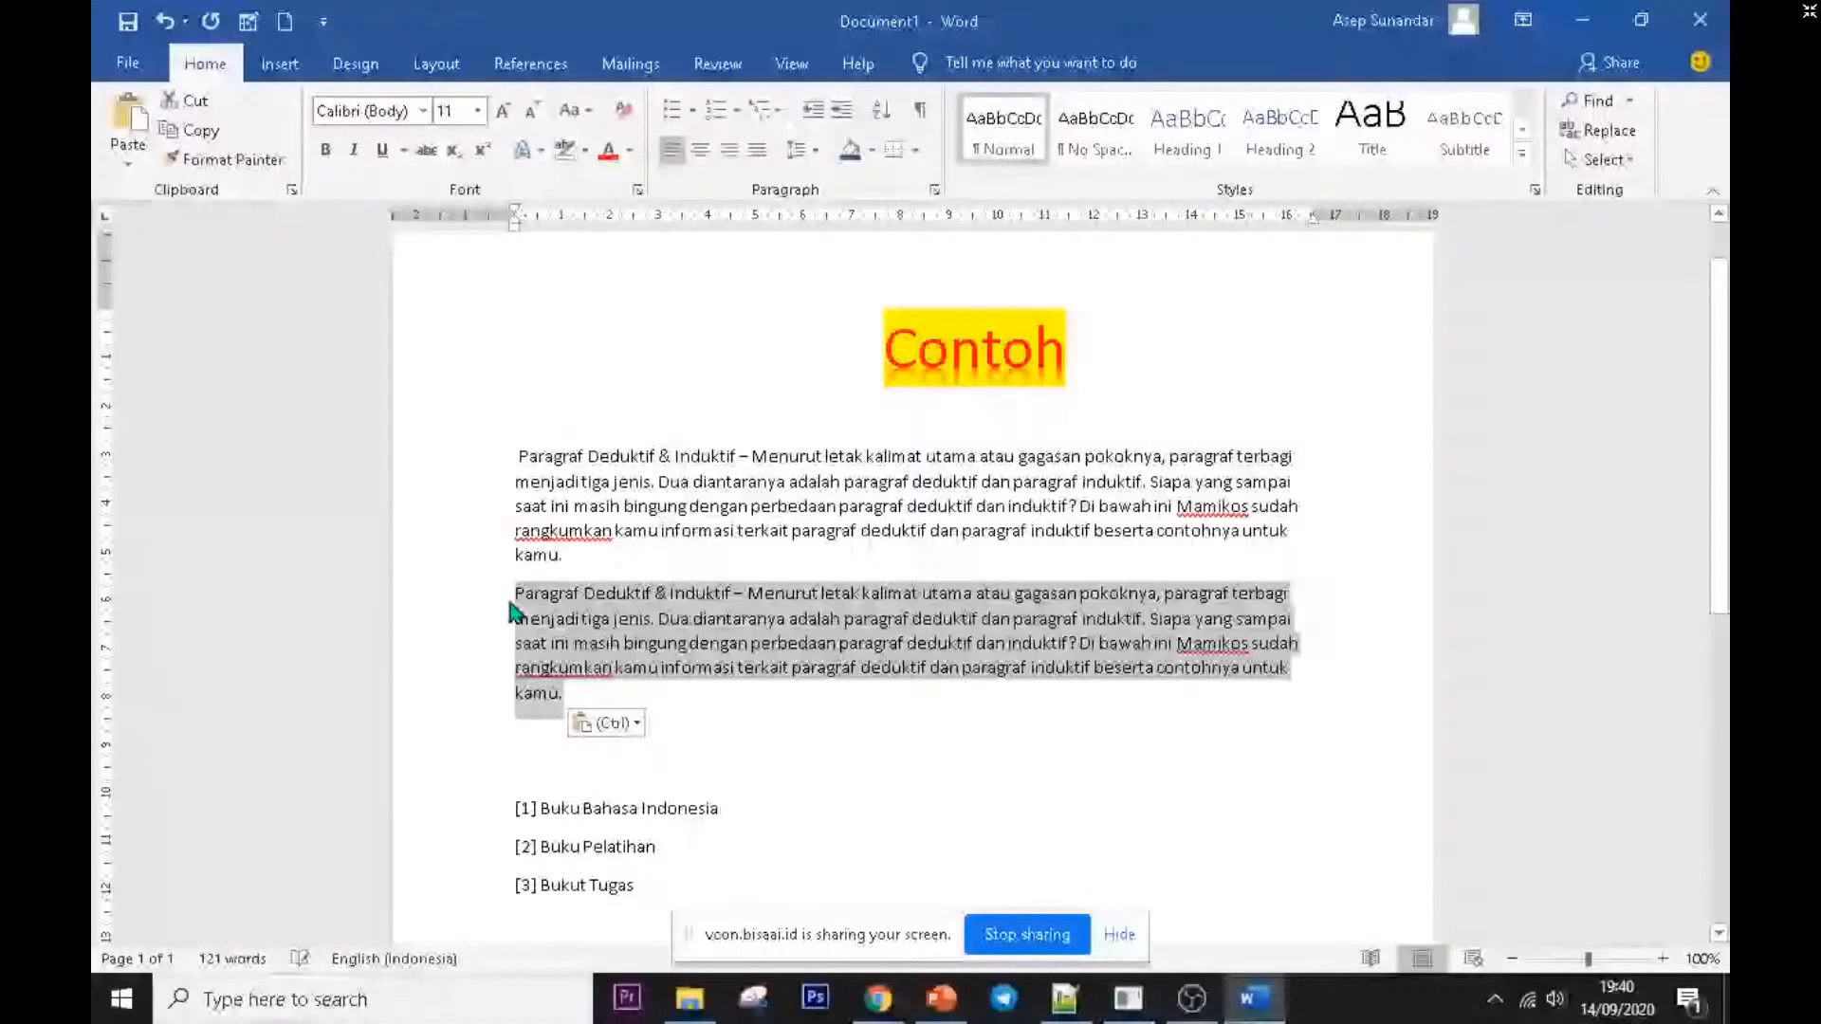
pyautogui.press('Delete')
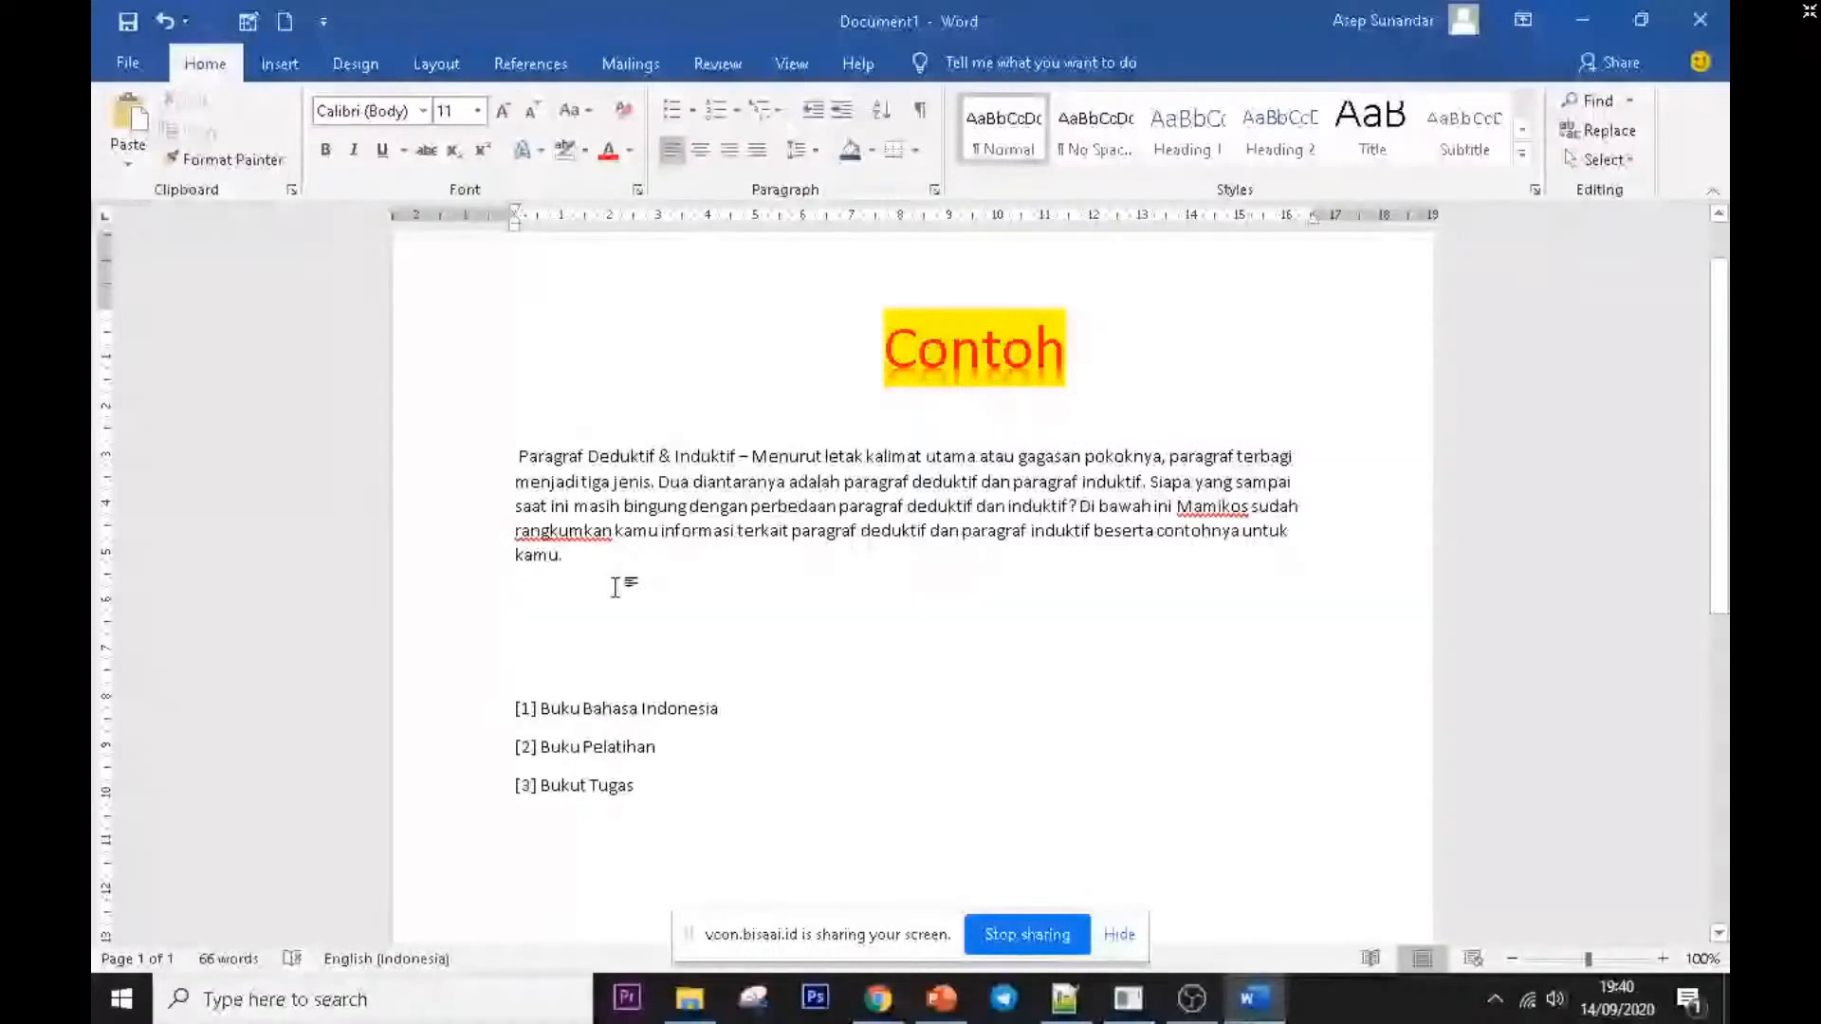
pyautogui.hotkey('ctrl', 'v')
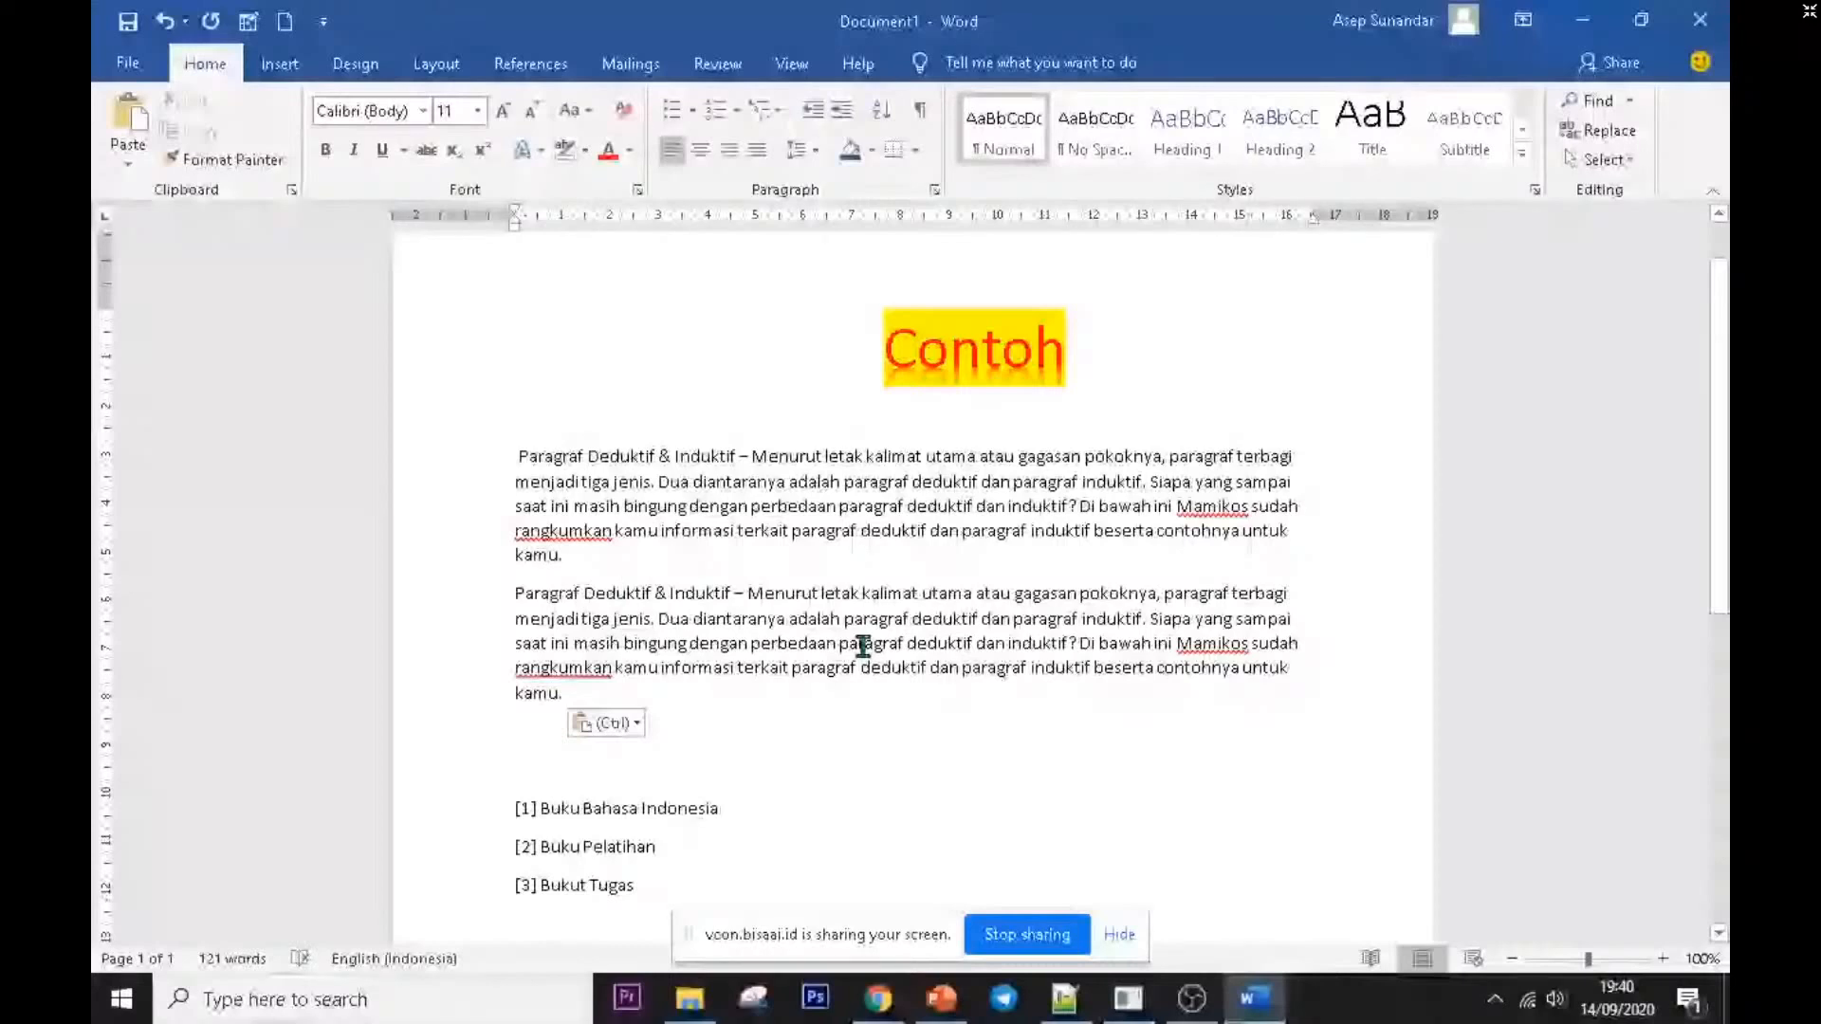
pyautogui.hotkey('ctrl', 'shift', 's')
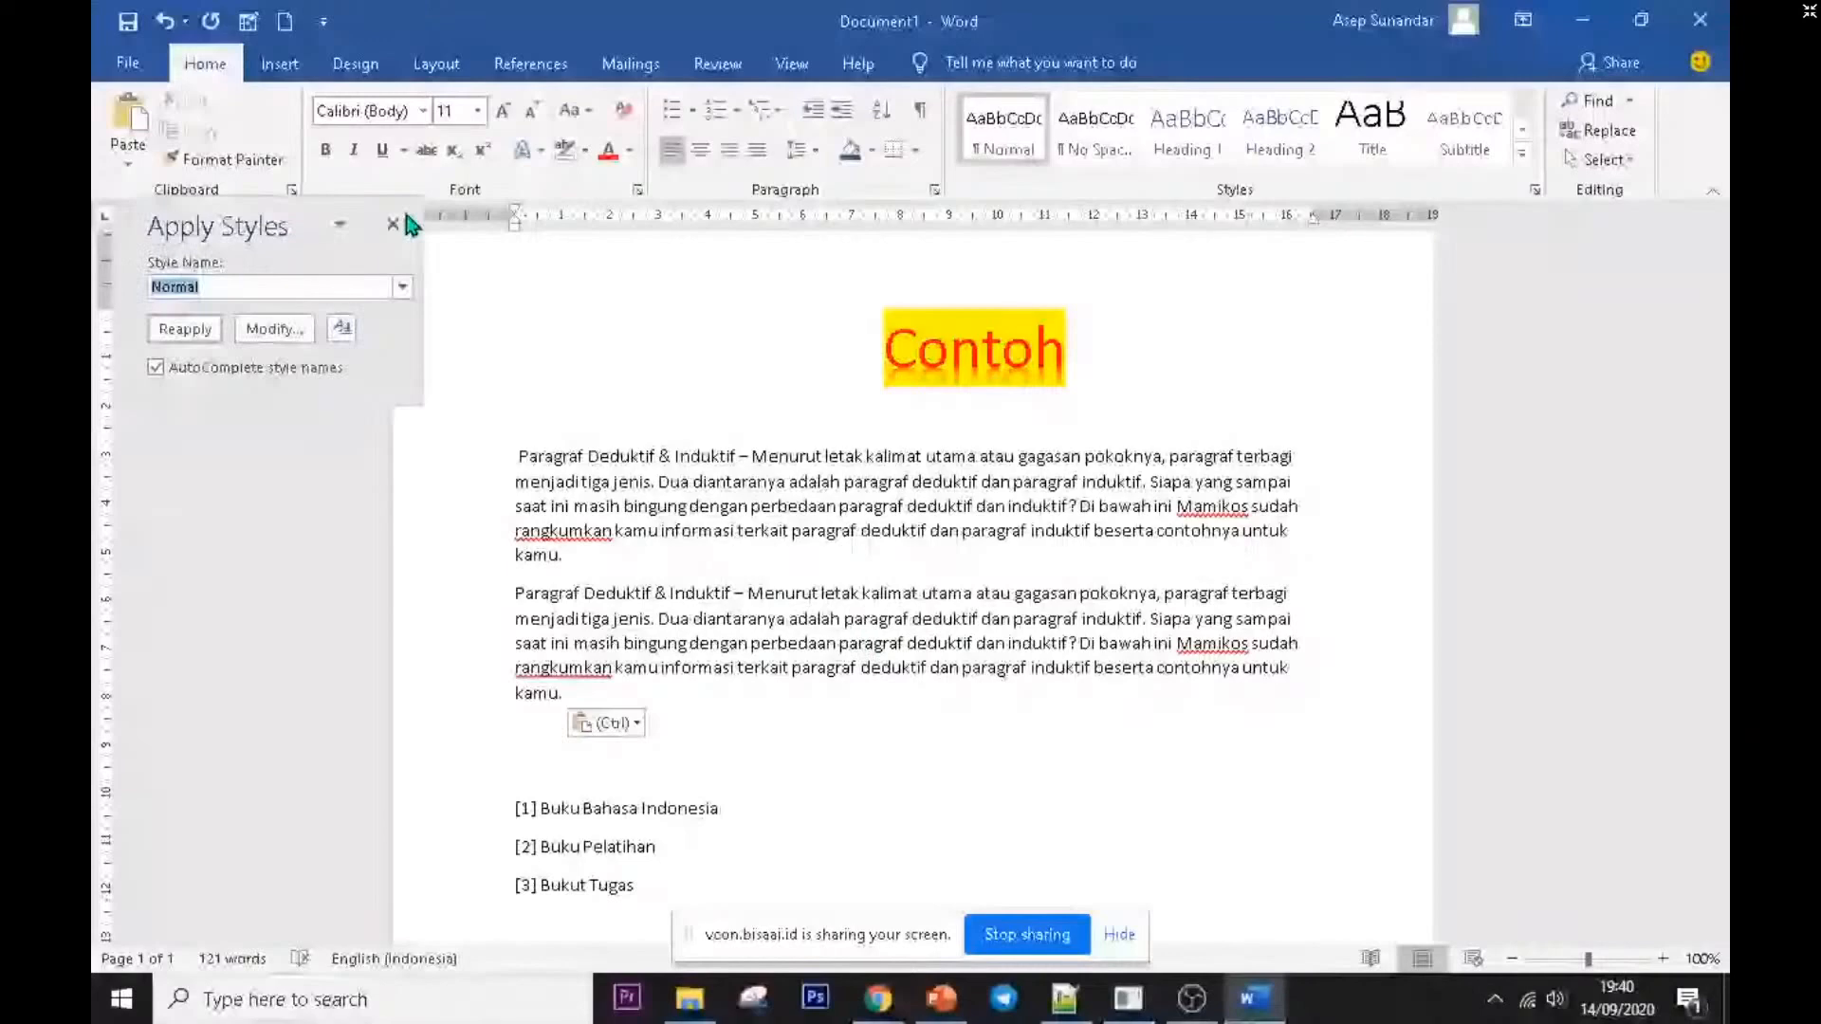
pyautogui.click(392, 223)
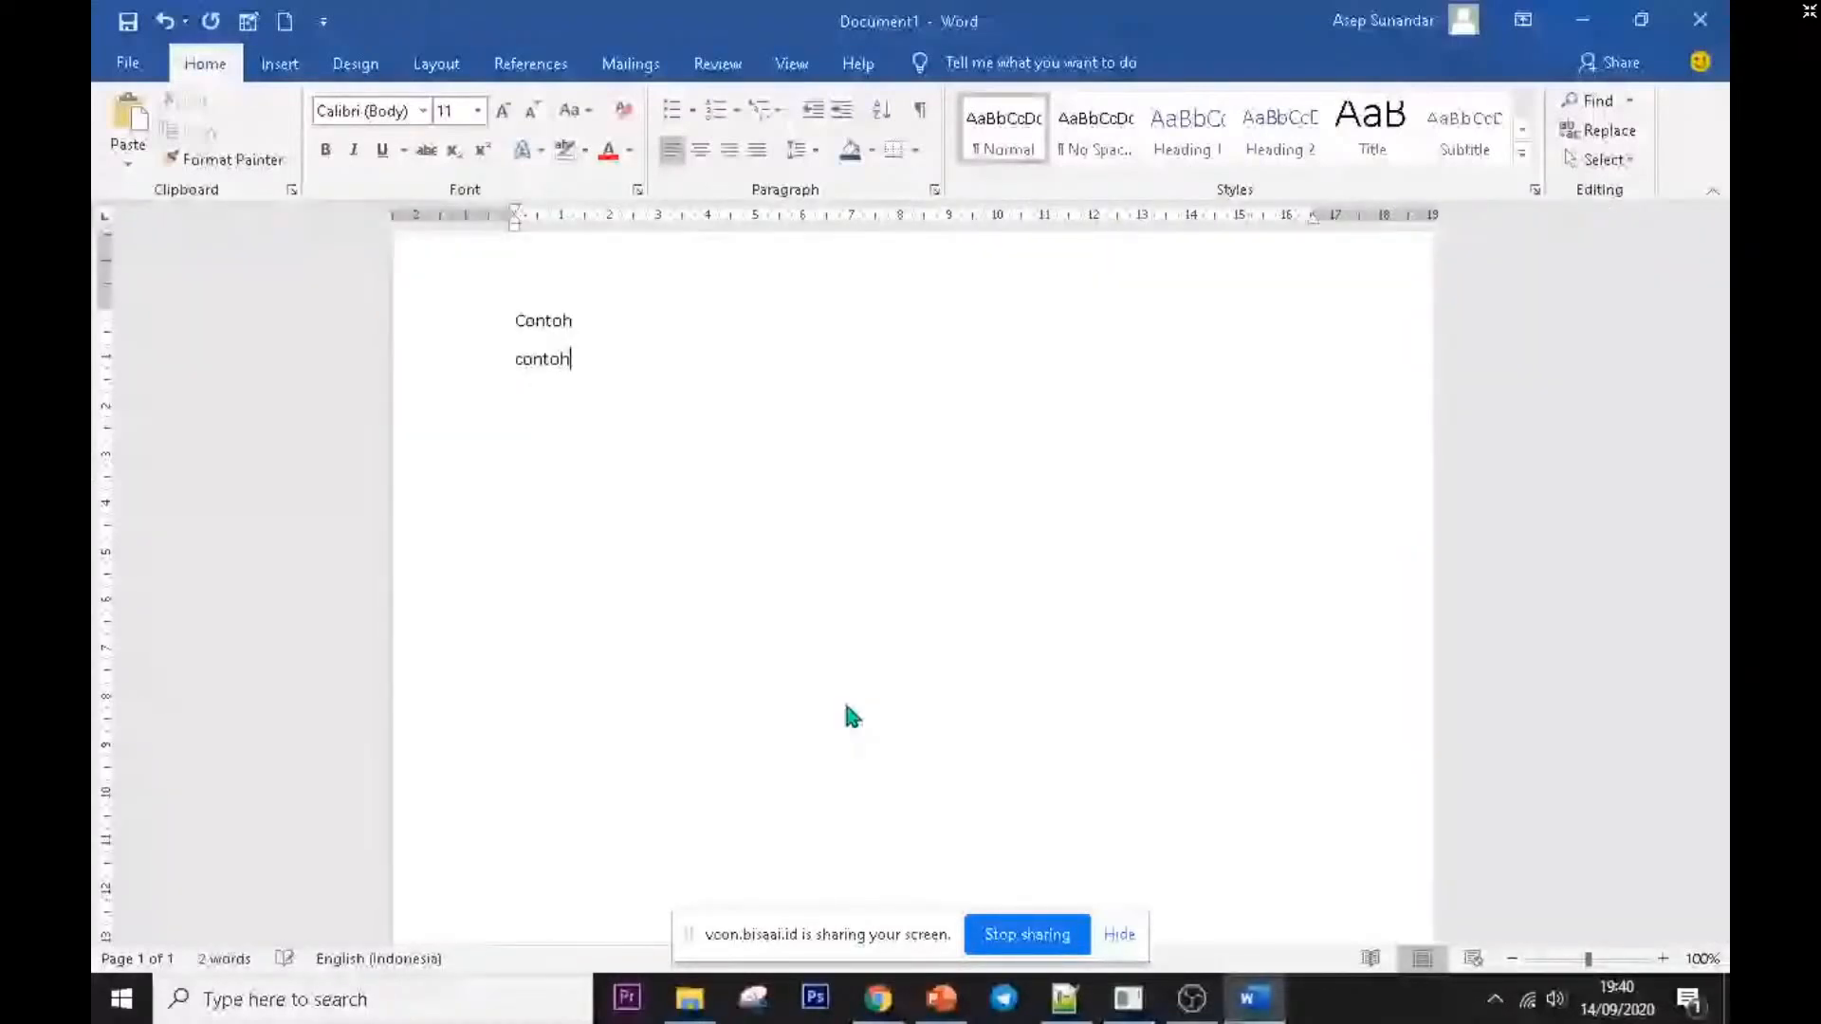
# - Enter three lines of "Contoh" in place of the numbered list, restoring the heading and both paragraphs above them
pyautogui.press('Return')
pyautogui.write('contoh')
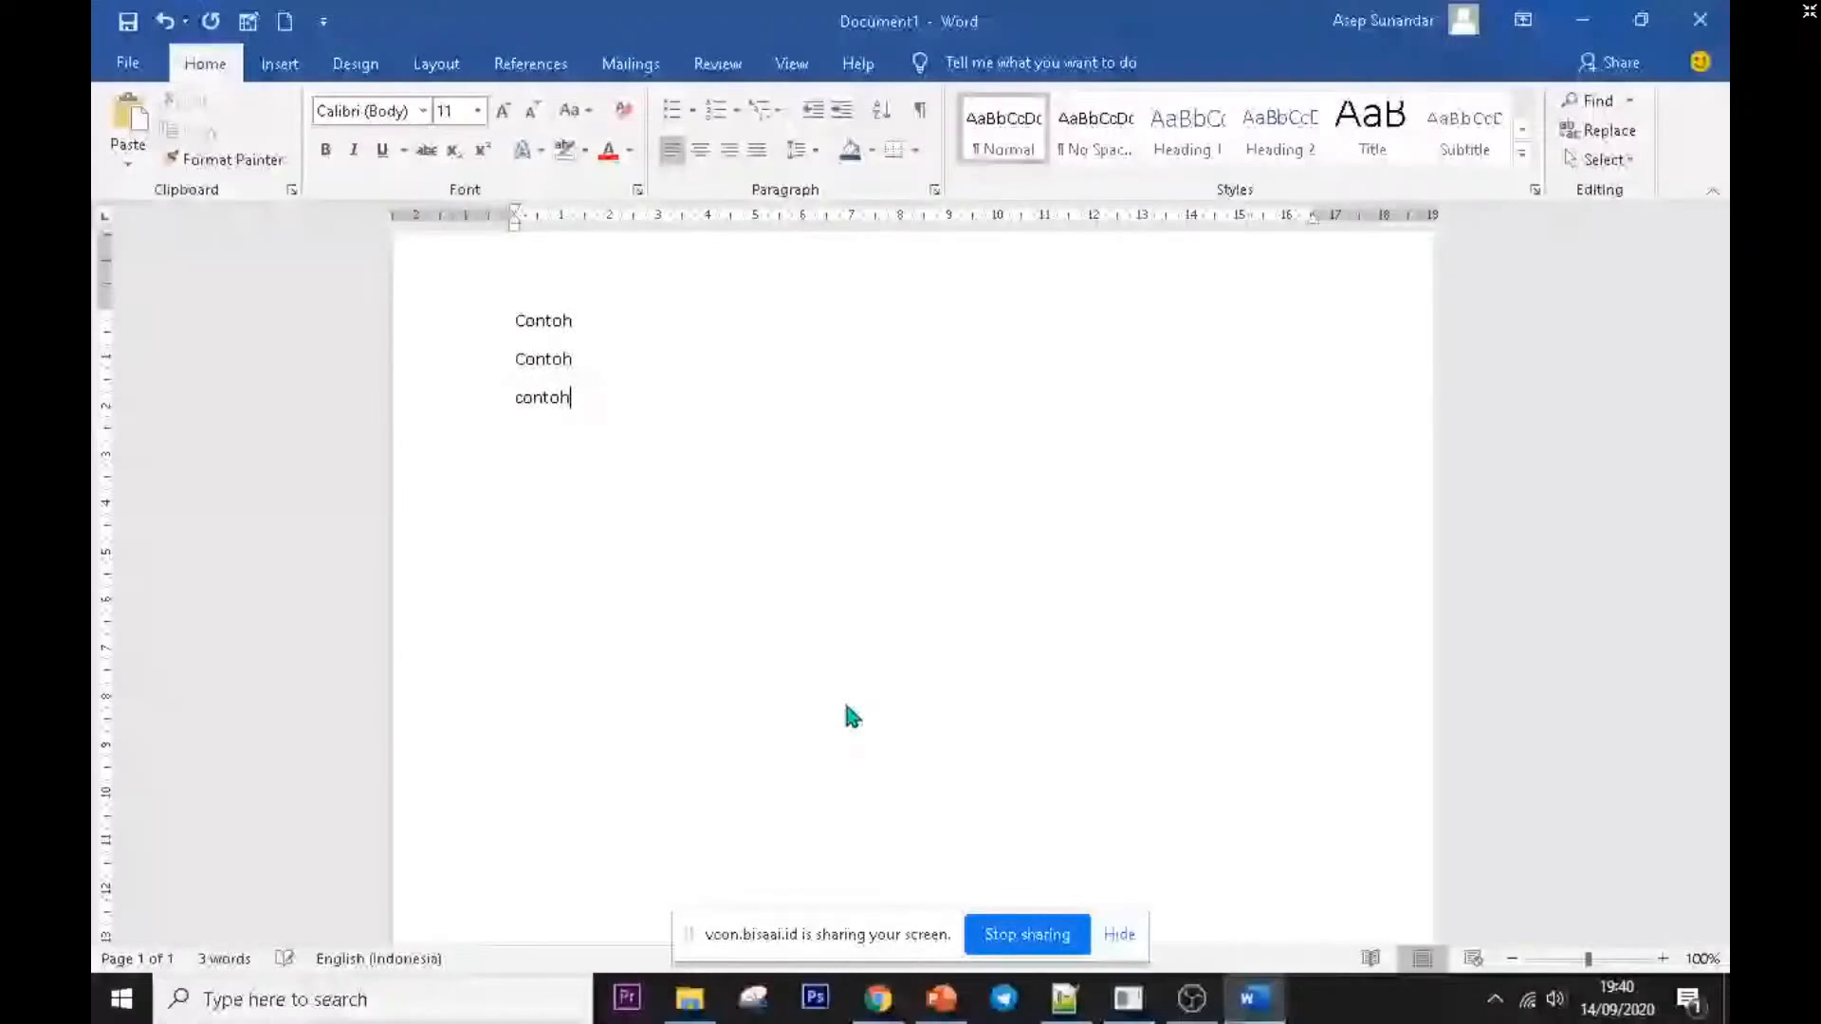
pyautogui.press('Return')
pyautogui.moveTo(593, 468); pyautogui.dragTo(520, 392)
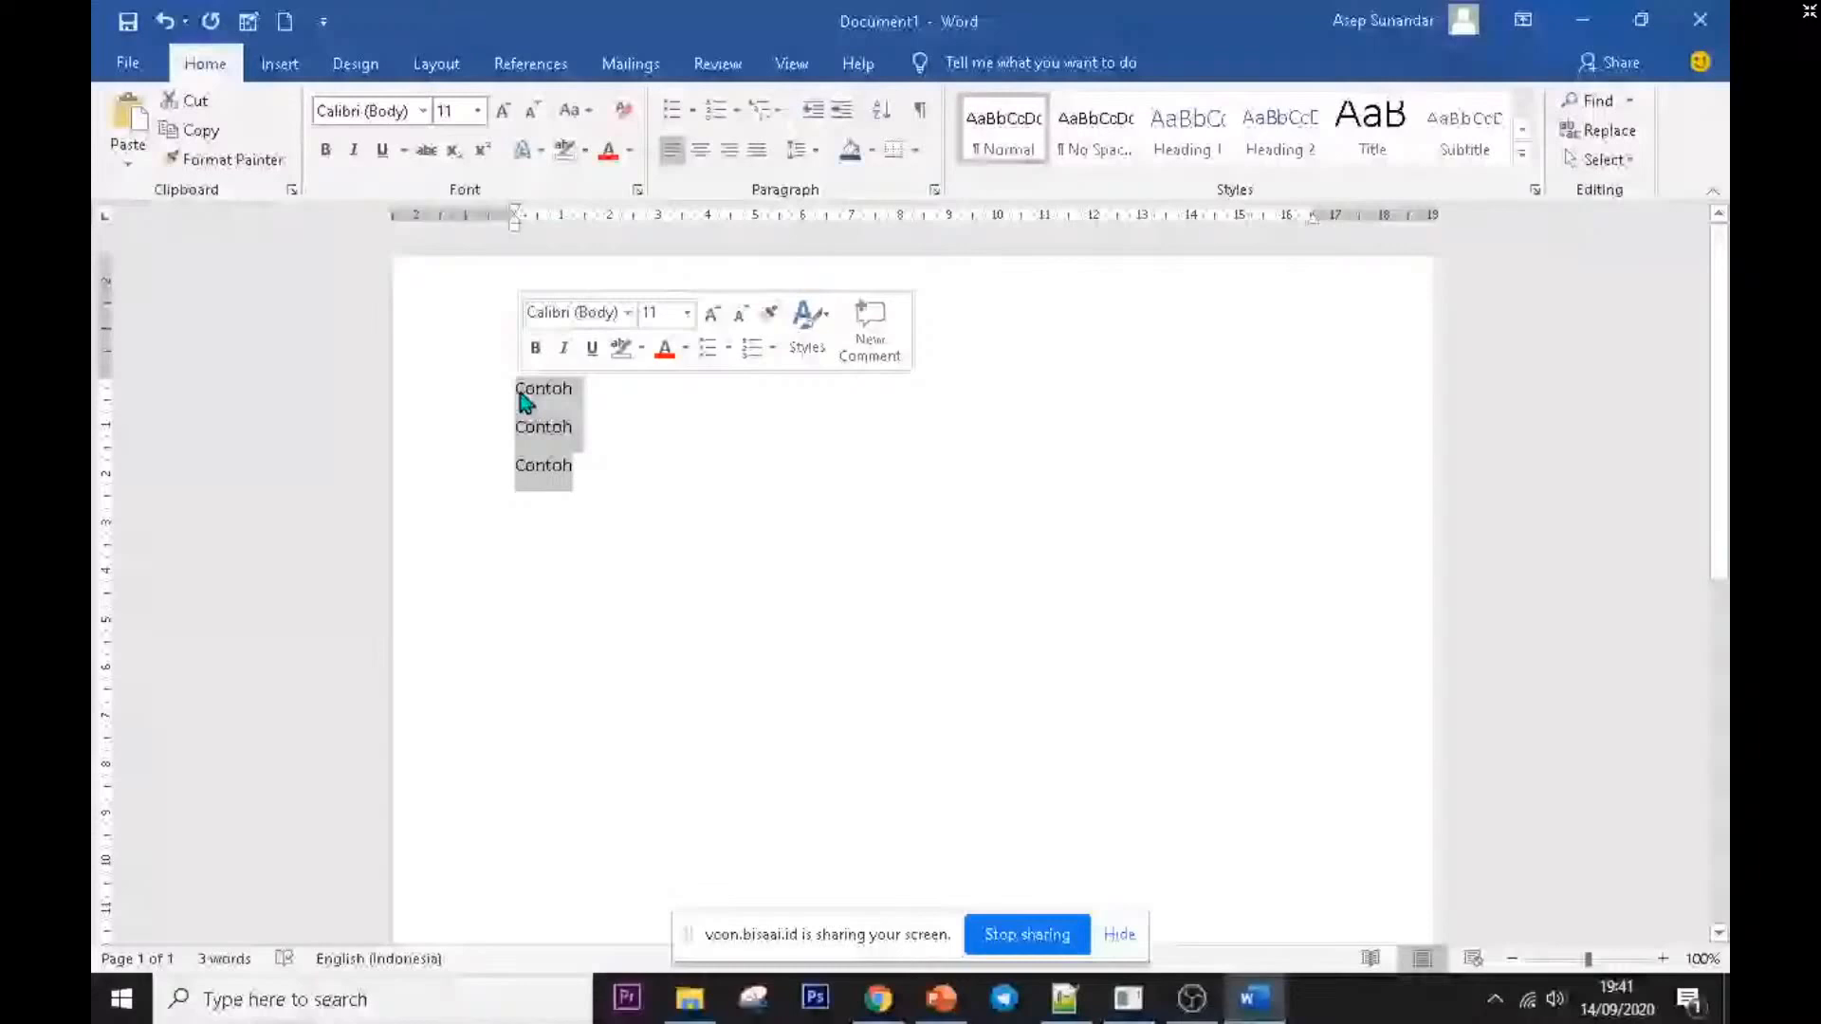
pyautogui.hotkey('ctrl', 'z')
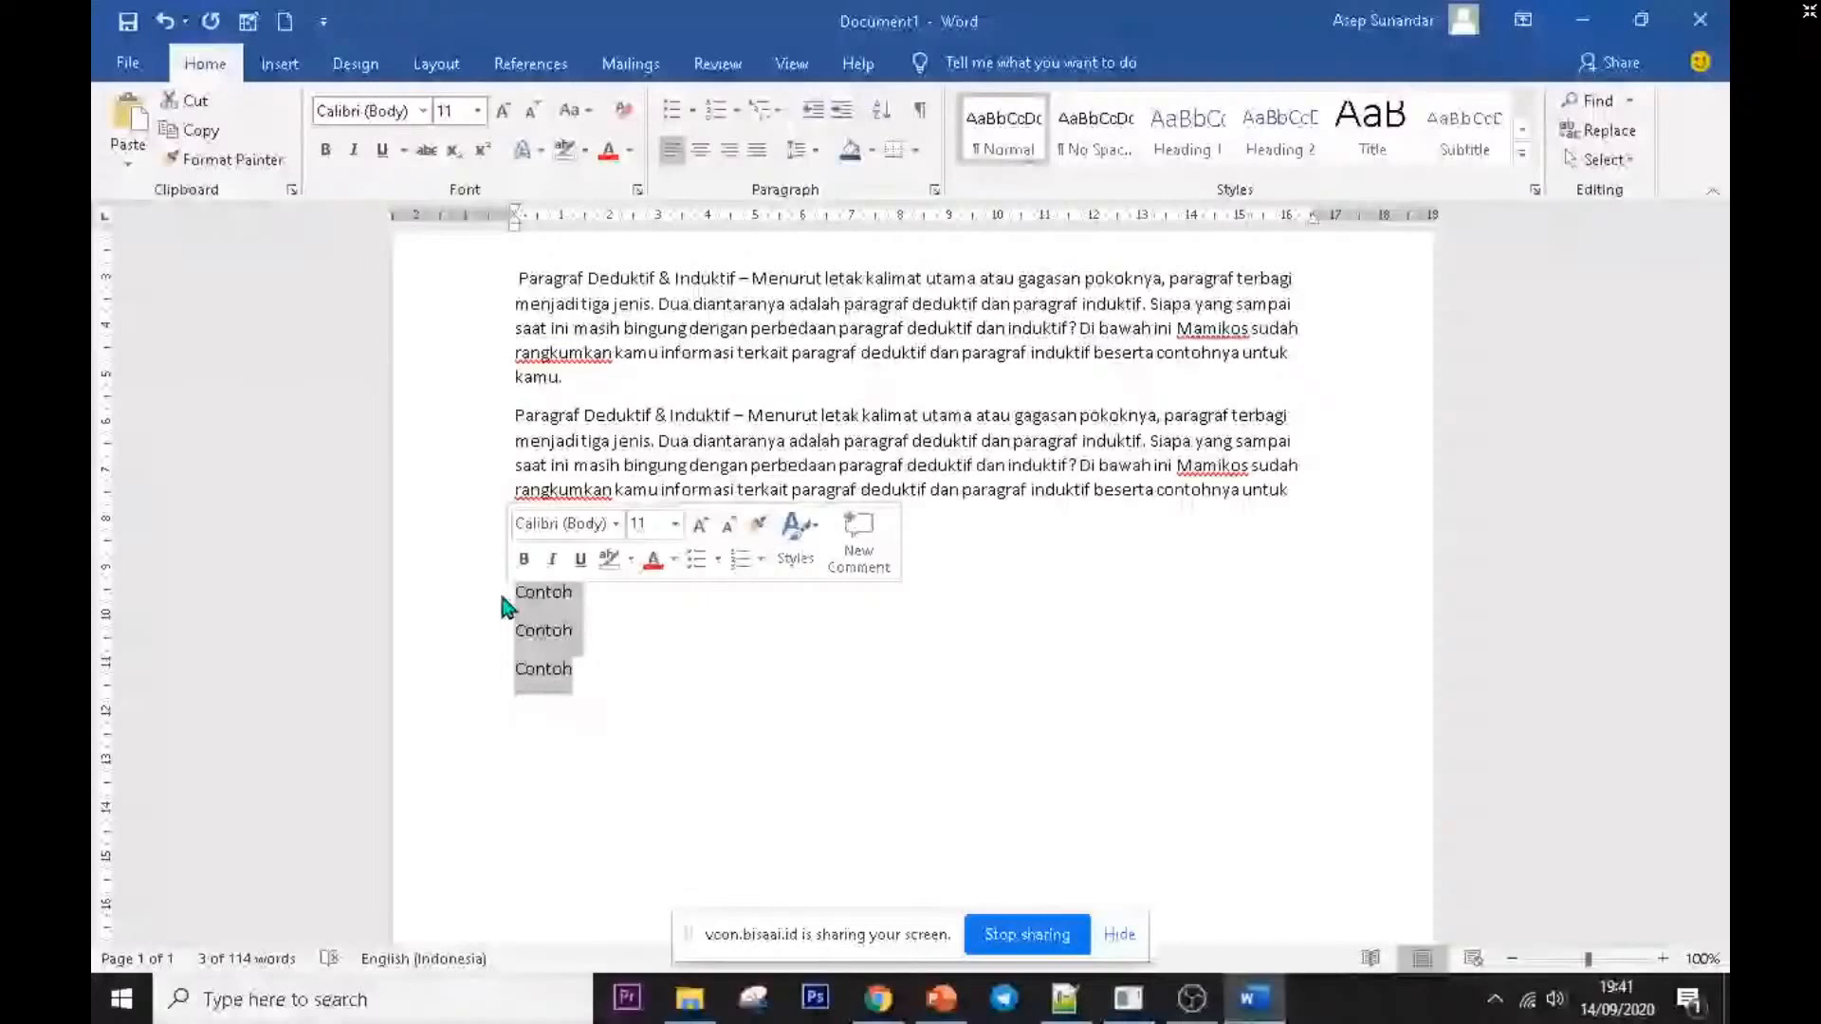
# - Cut the first "Contoh" line below the paragraphs, enter "Bukan Contoh" in its place, and undo the replacement
pyautogui.moveTo(573, 593); pyautogui.dragTo(500, 592)
pyautogui.hotkey('ctrl', 'x')
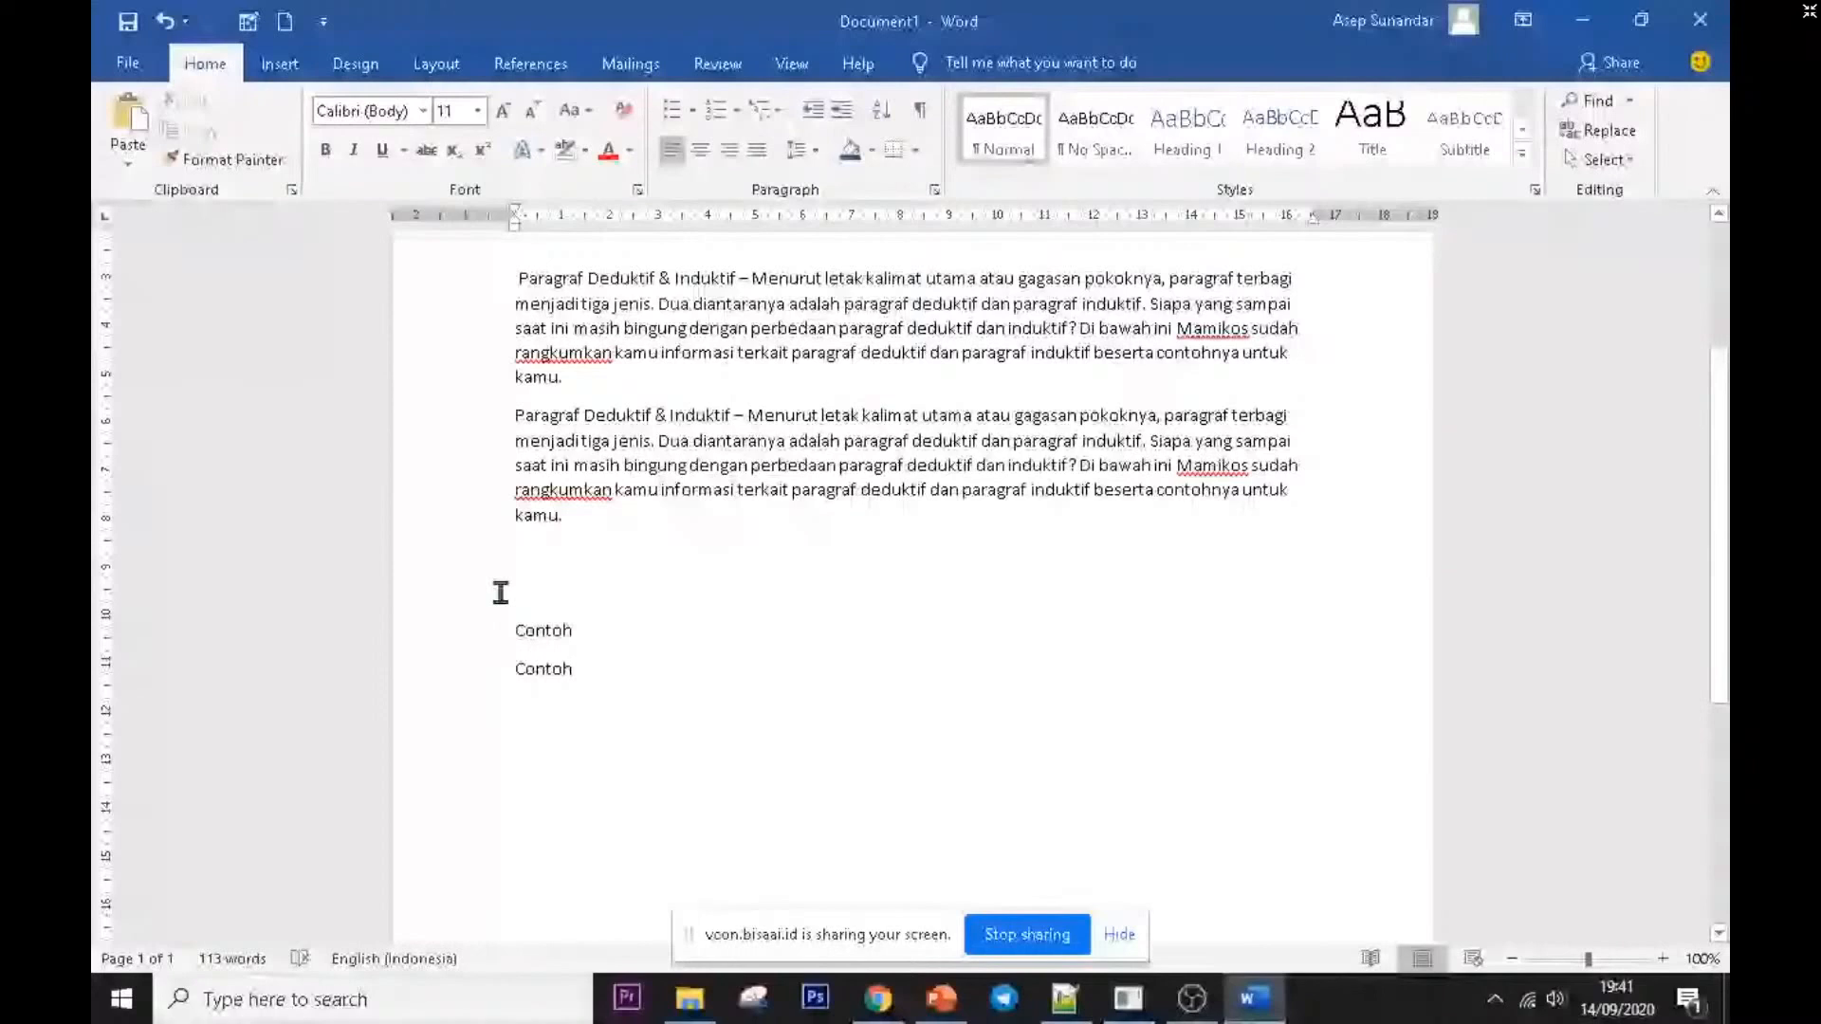
pyautogui.write('B')
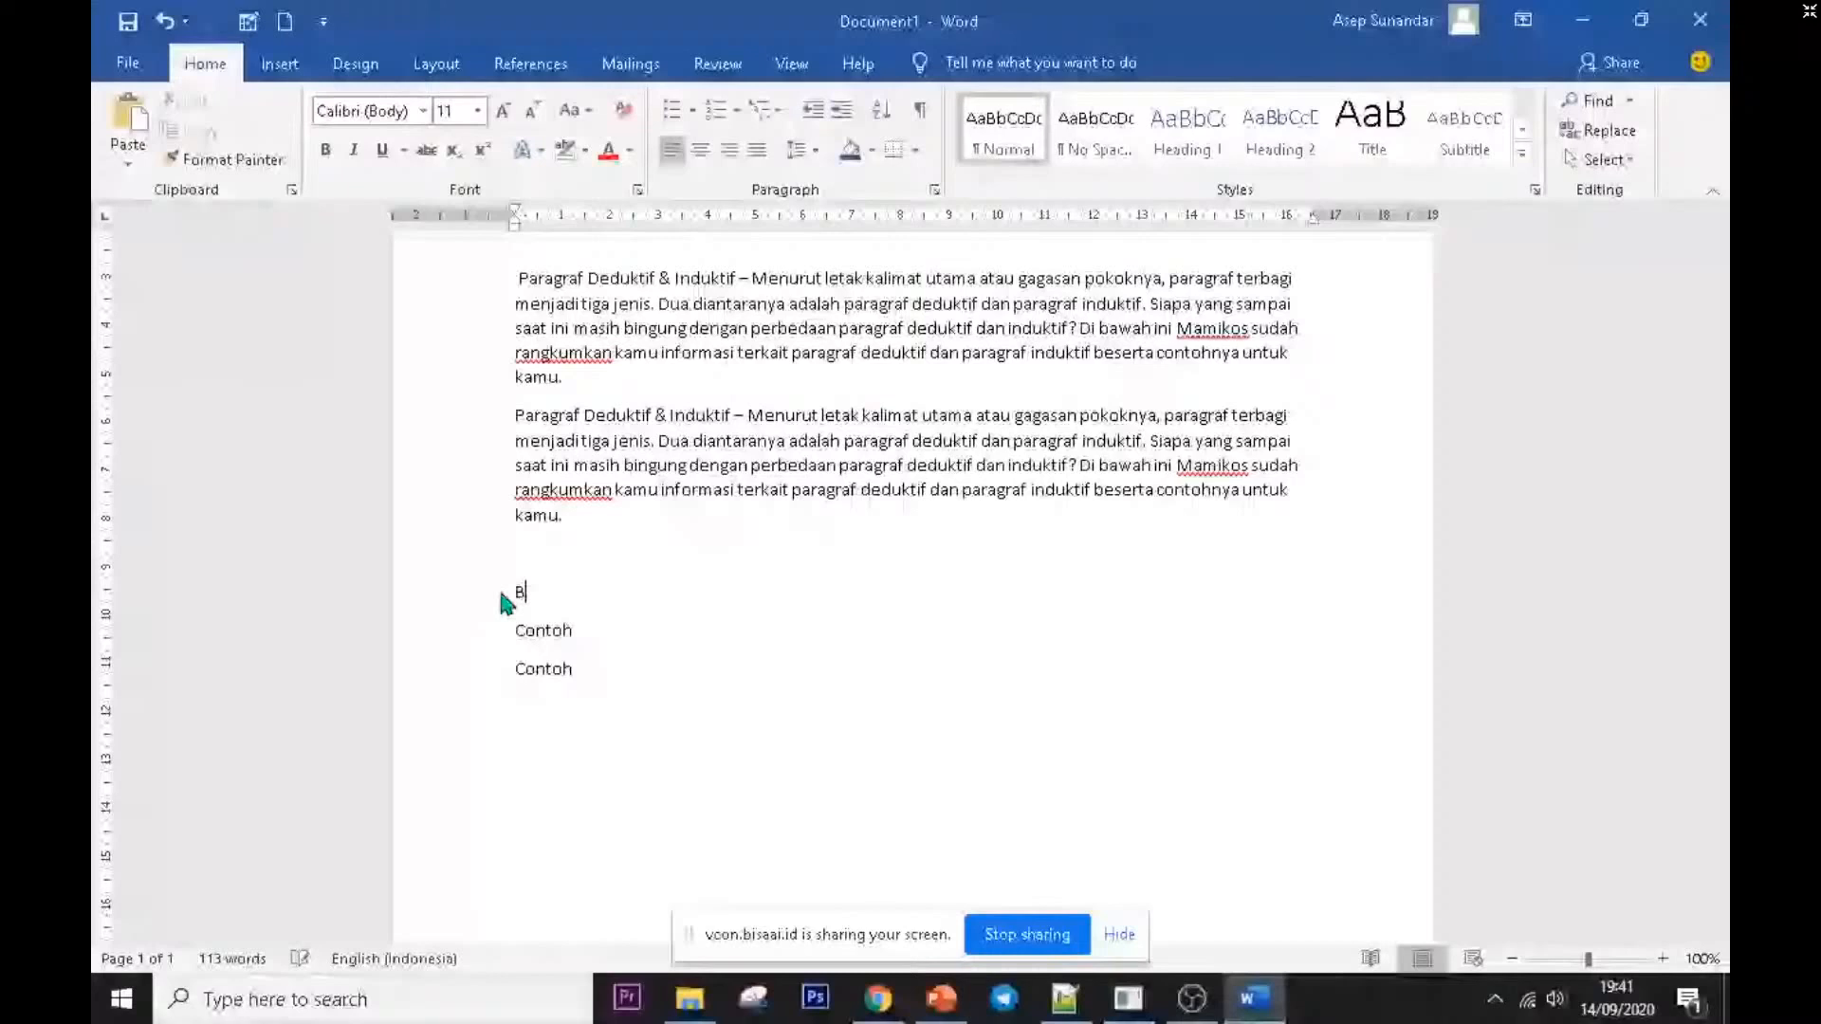
pyautogui.write('ukan Contoh')
pyautogui.press('Down')
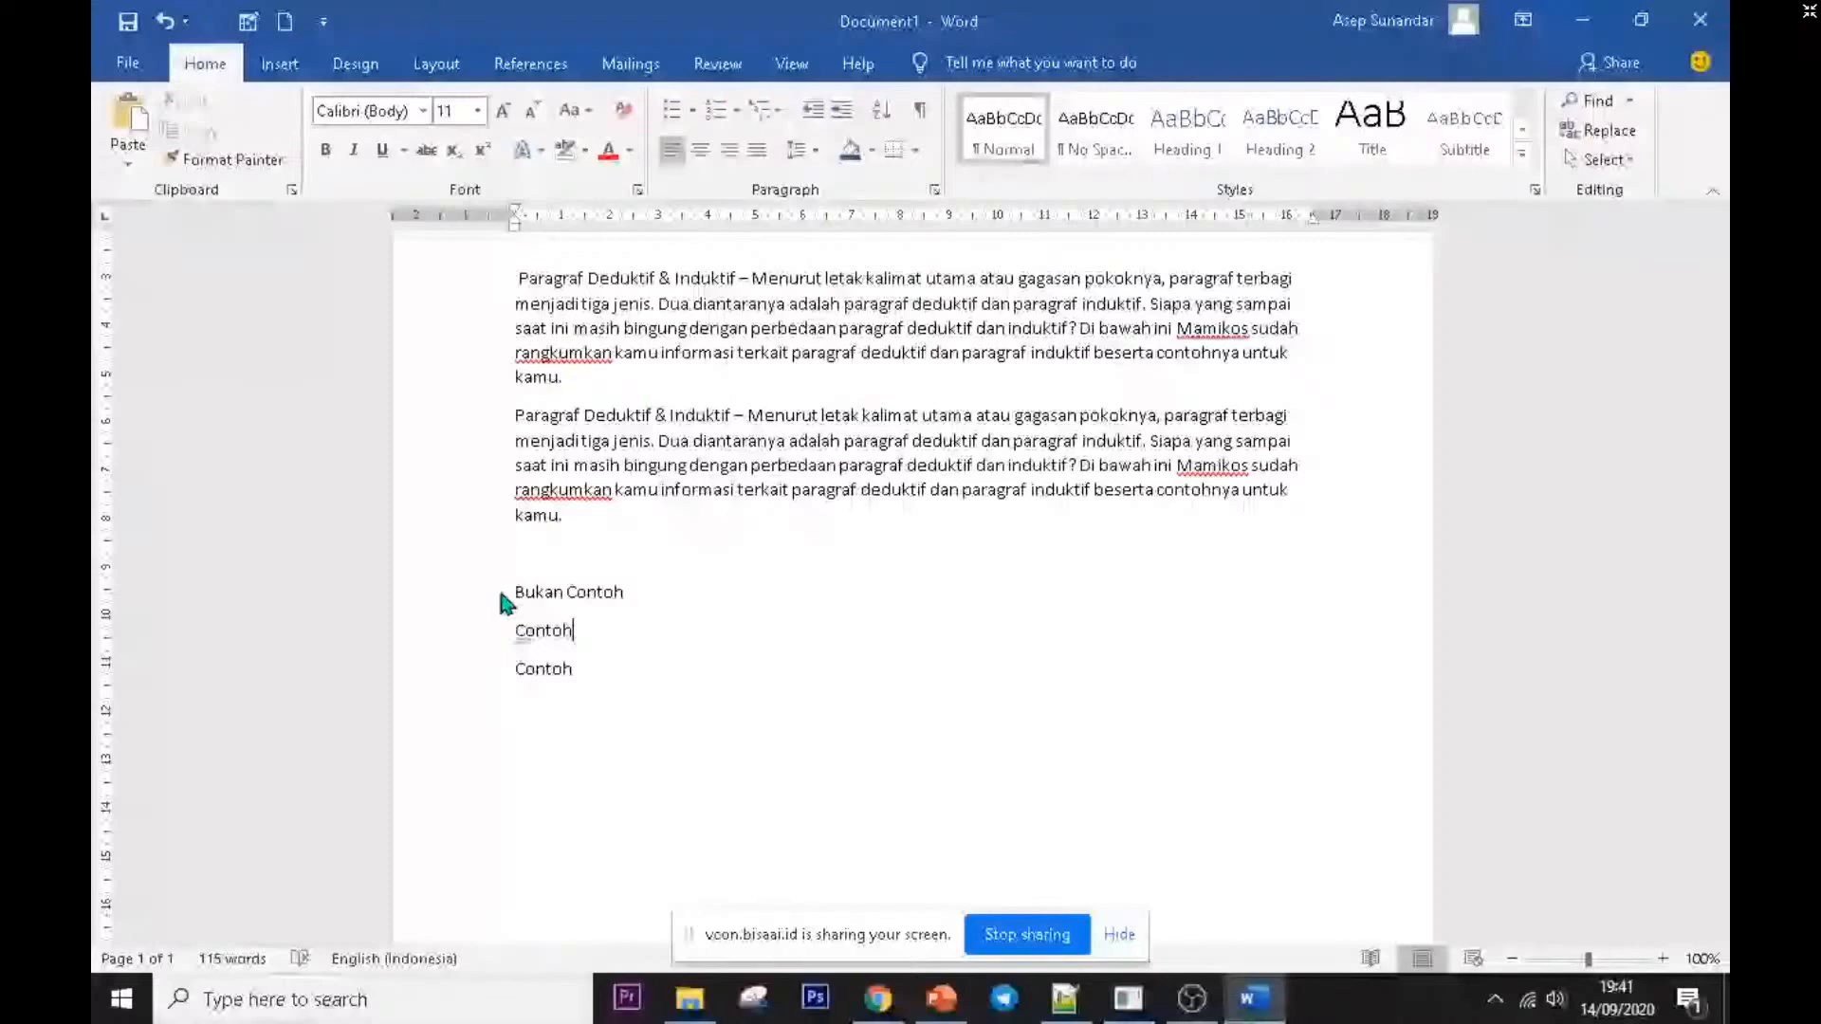
pyautogui.hotkey('ctrl', 'z')
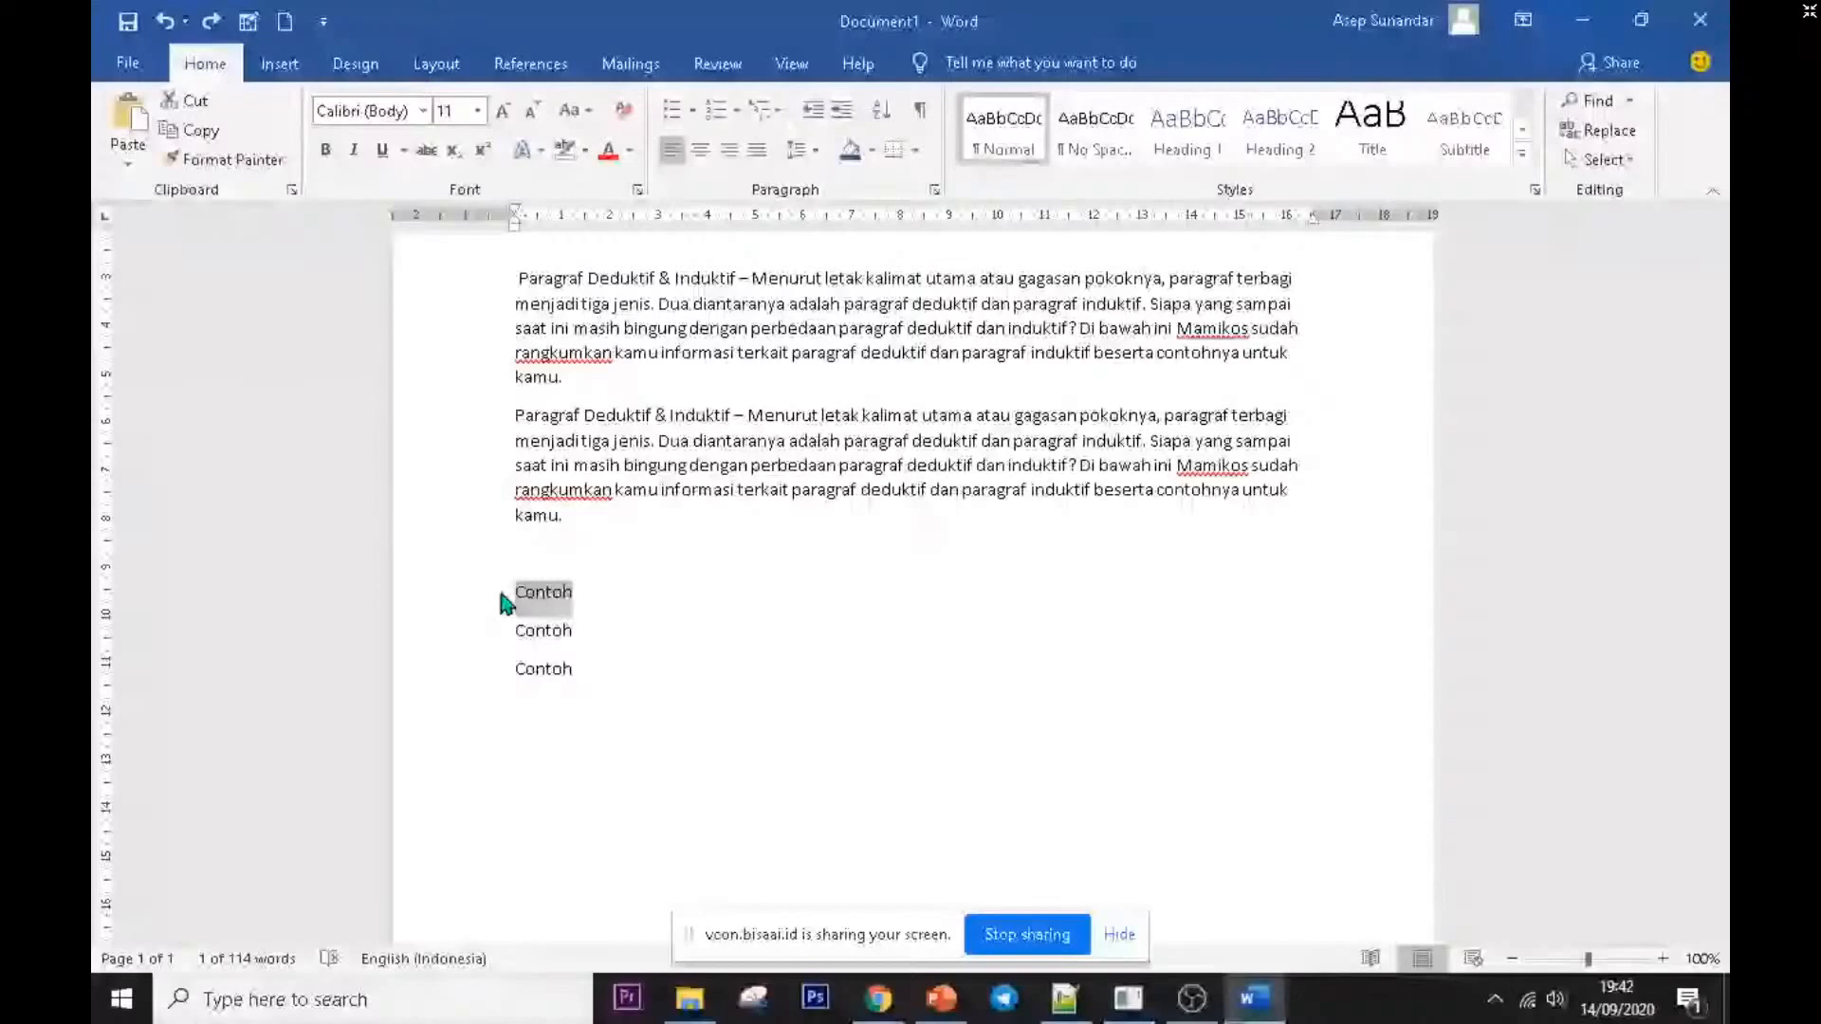
# - Find "Contoh" in the document, replace every occurrence with "Bukan Contoh", and undo the replacement
pyautogui.hotkey('ctrl', 'f')
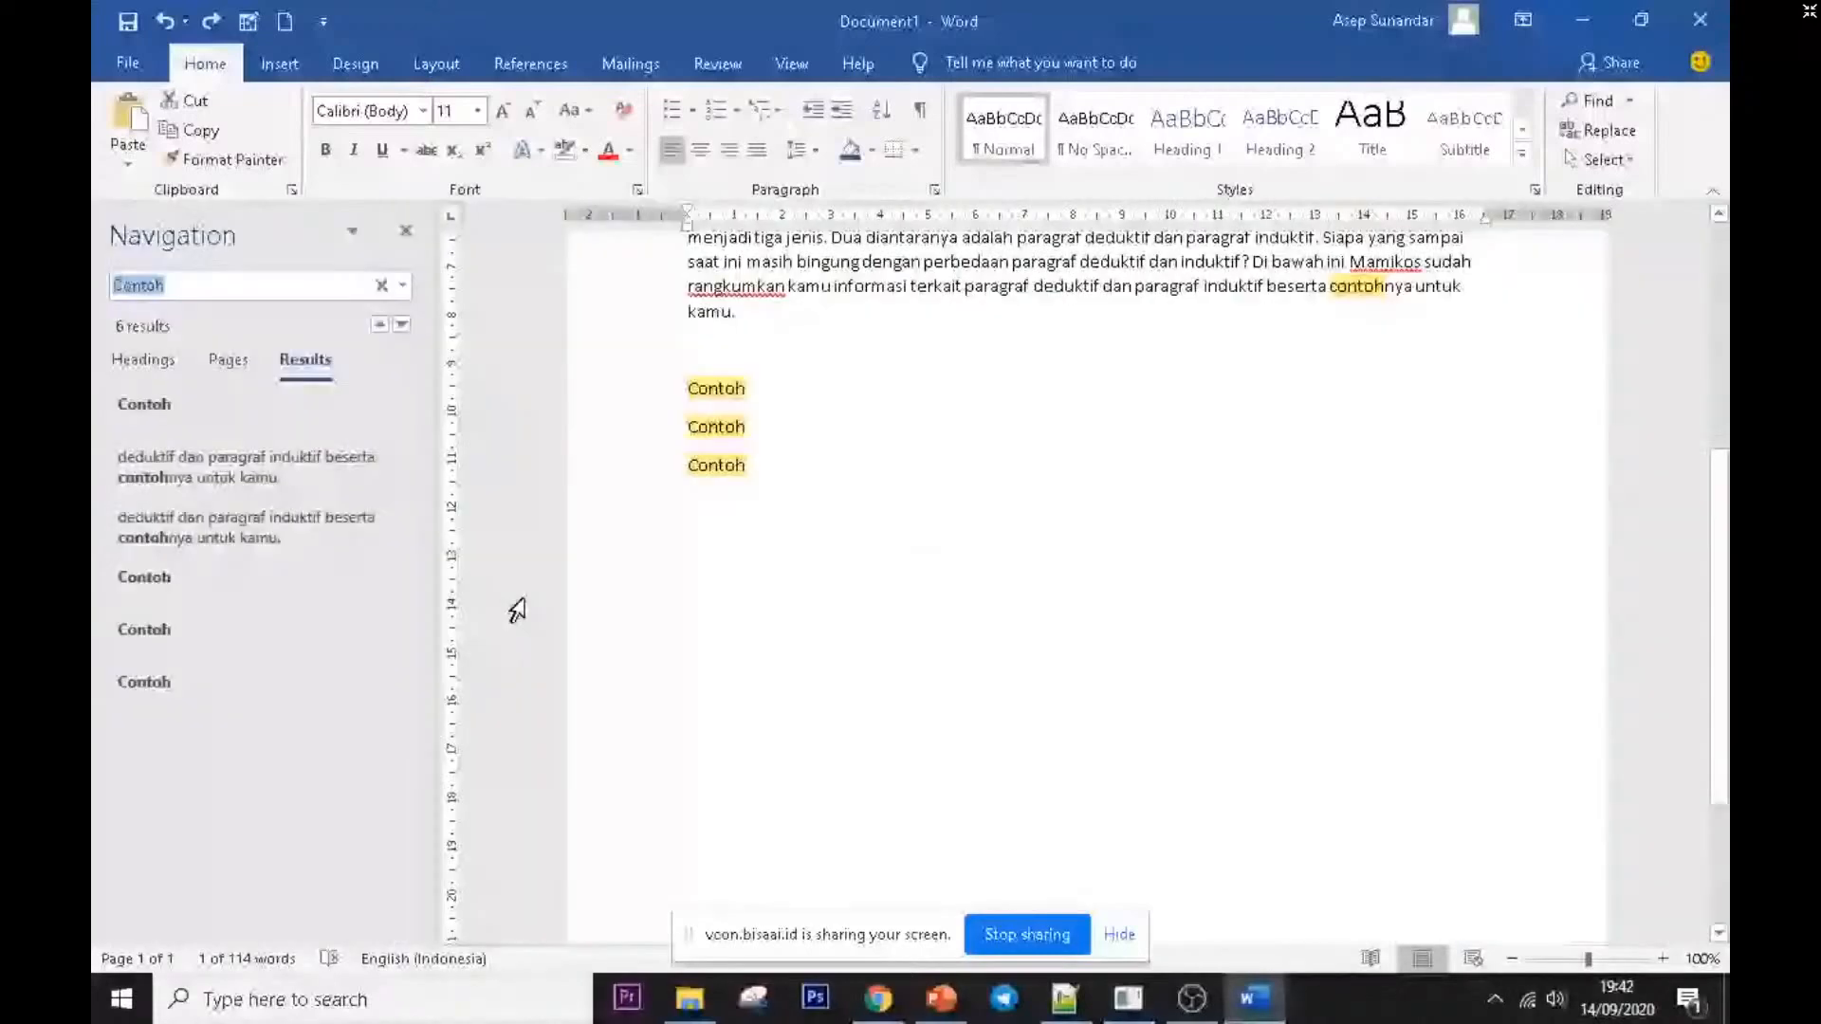
pyautogui.scroll(5, 1167, 733)
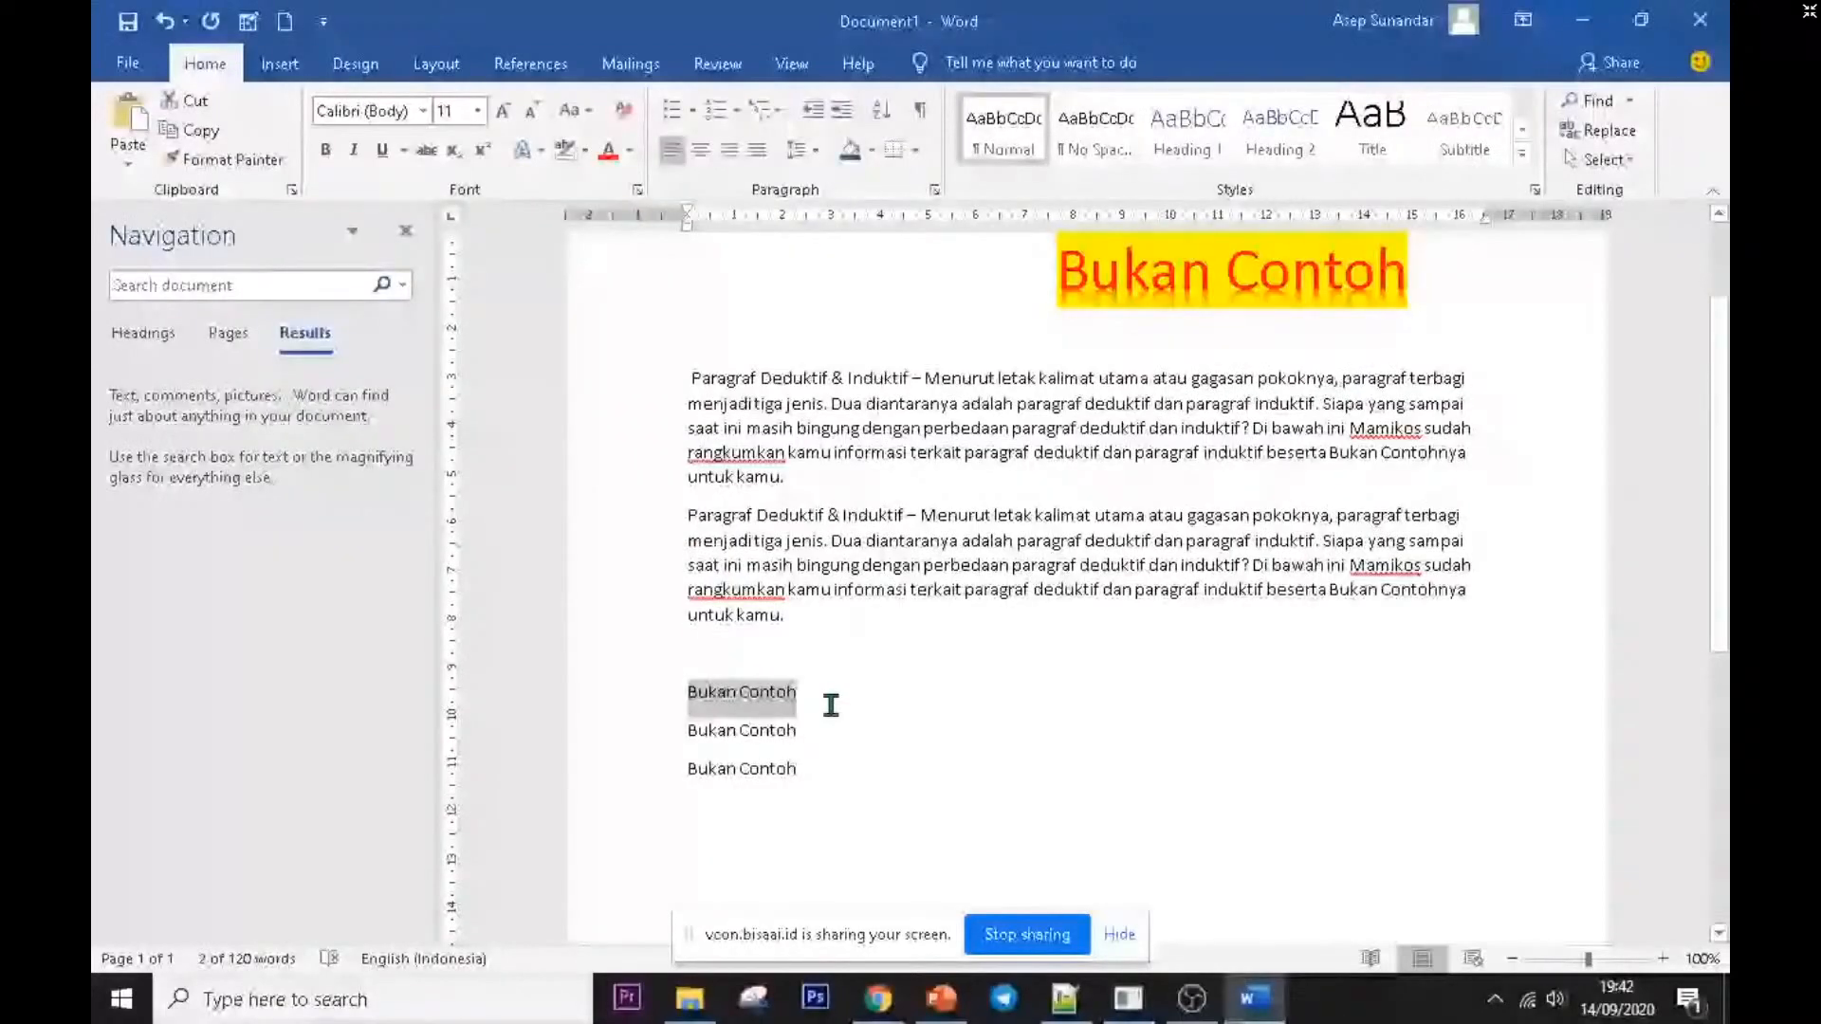
pyautogui.moveTo(1035, 515); pyautogui.dragTo(1137, 520)
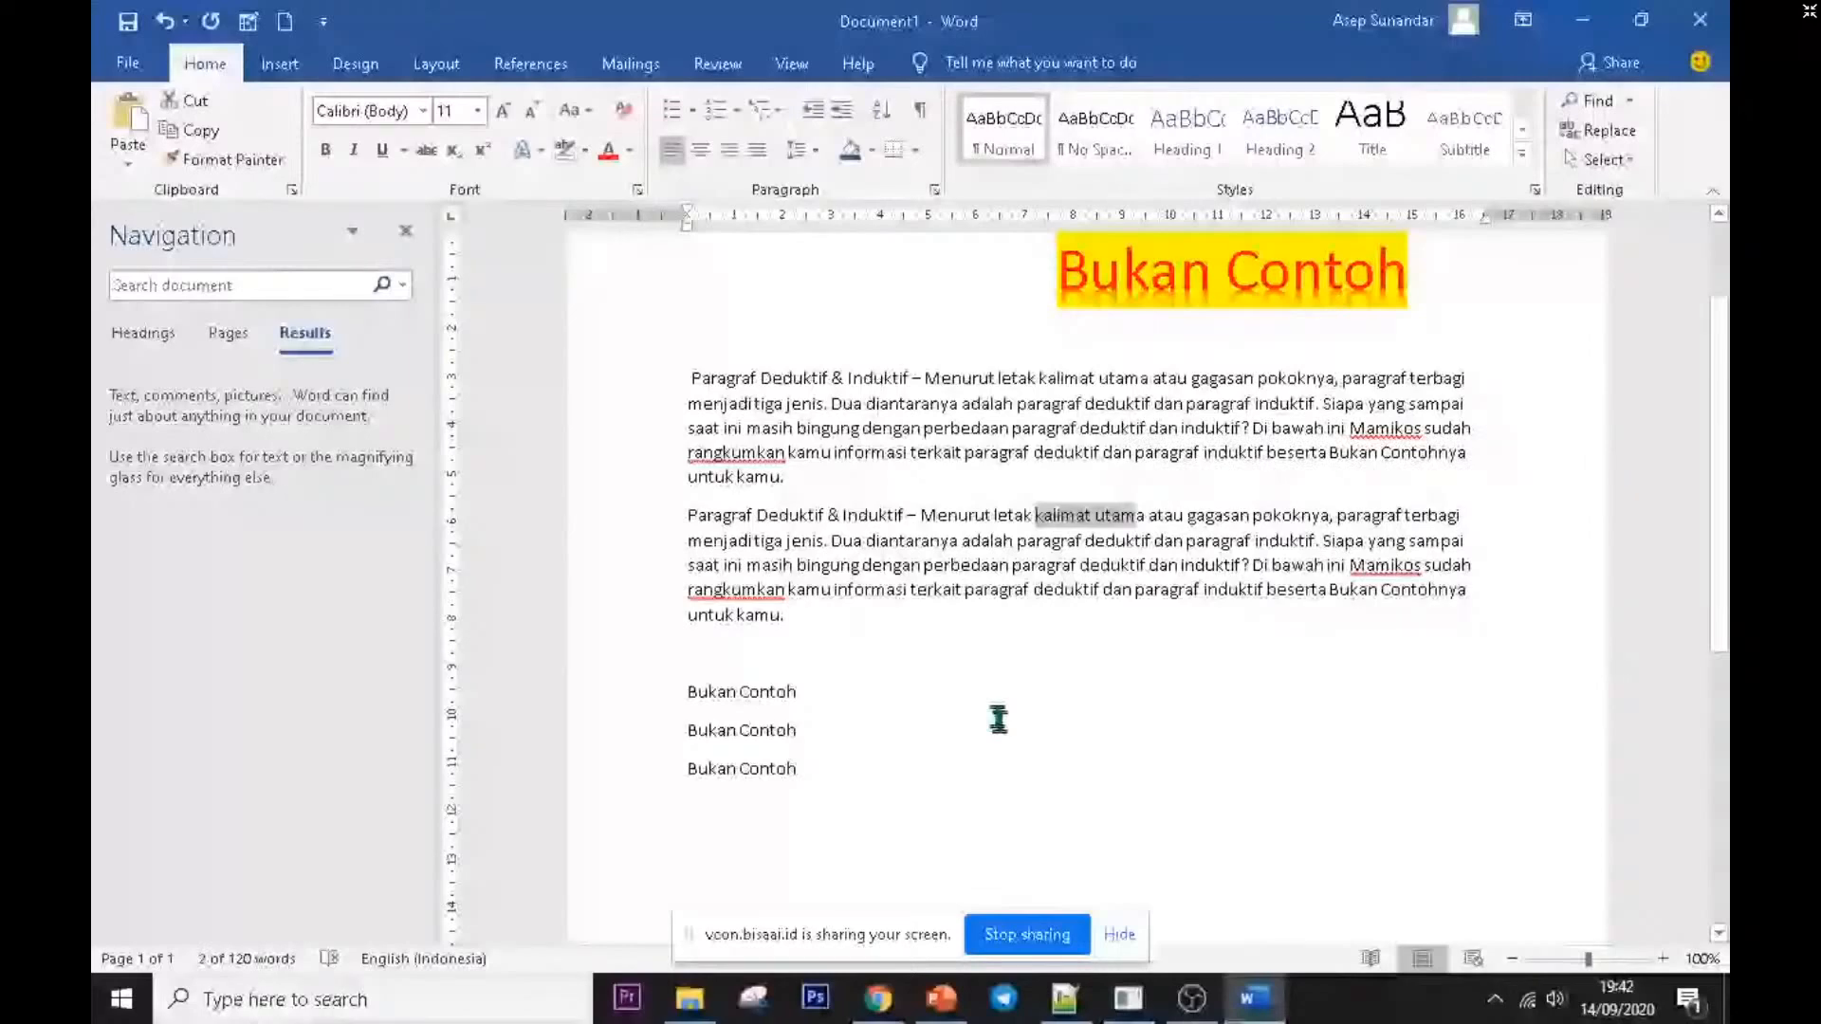
pyautogui.hotkey('ctrl', 'z')
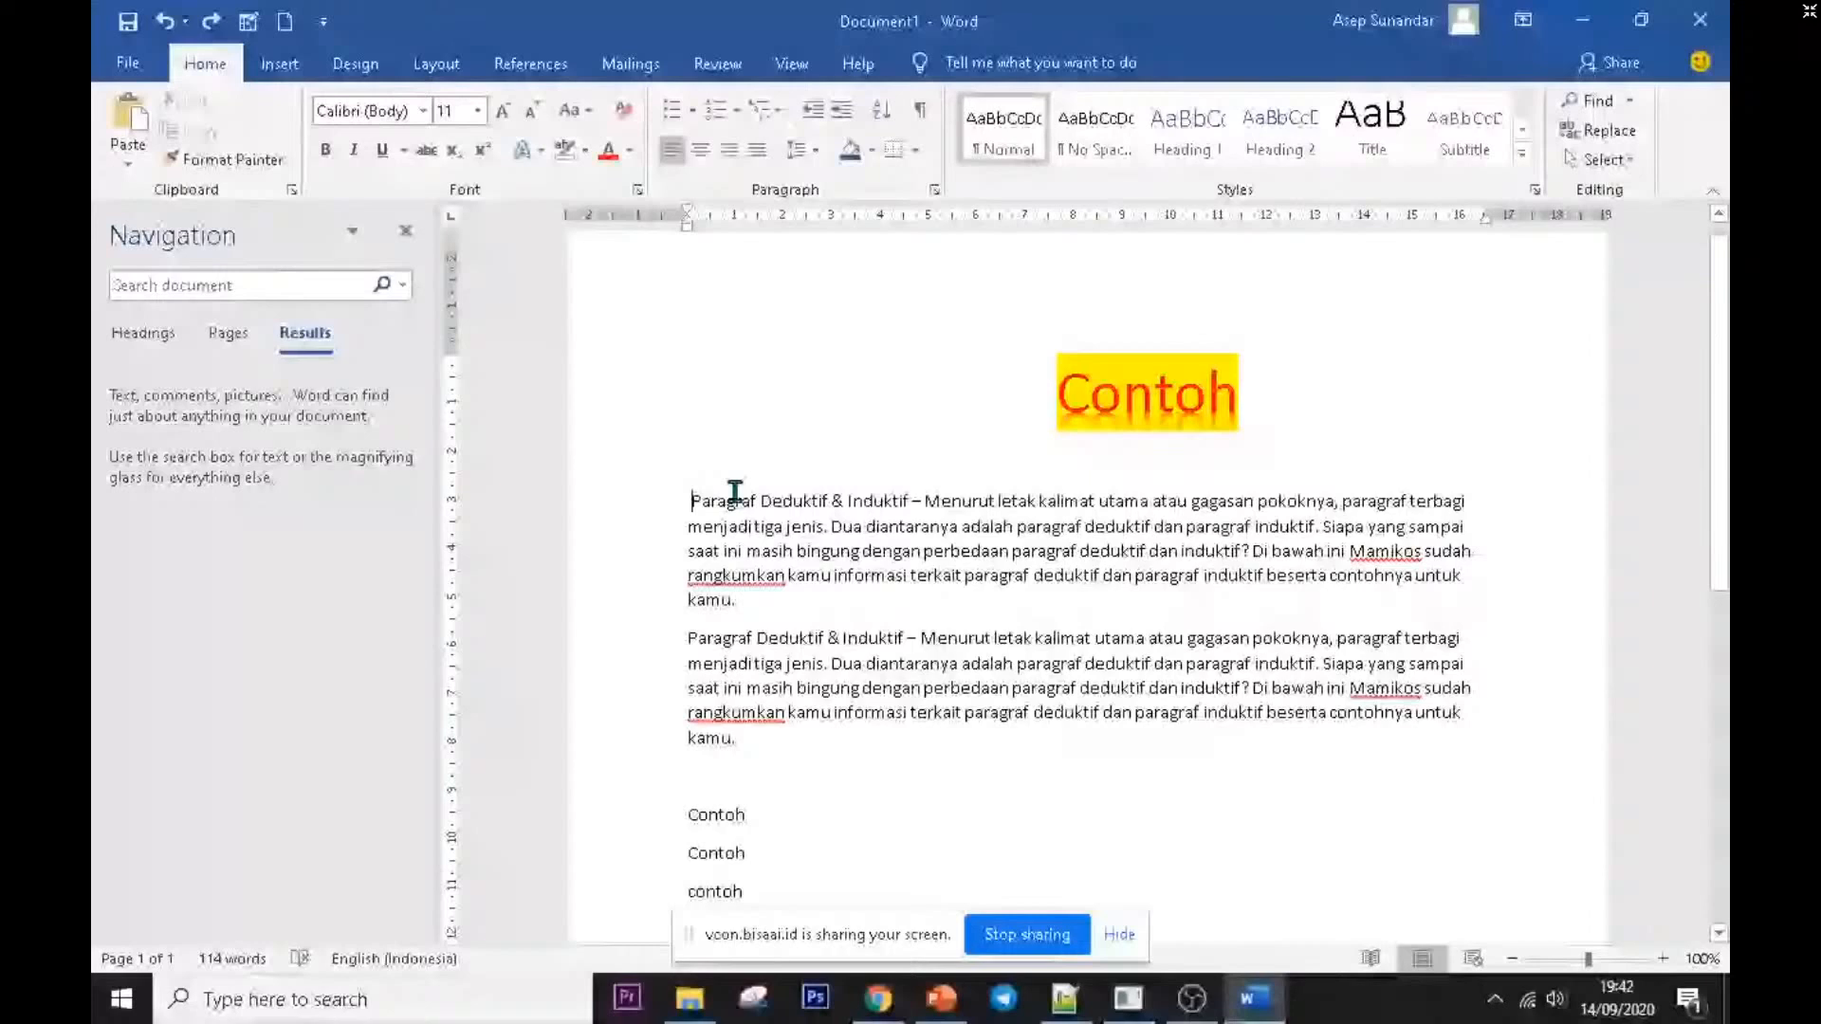
# - Remove the extra space at the start of the first body paragraph
pyautogui.press('BackSpace')
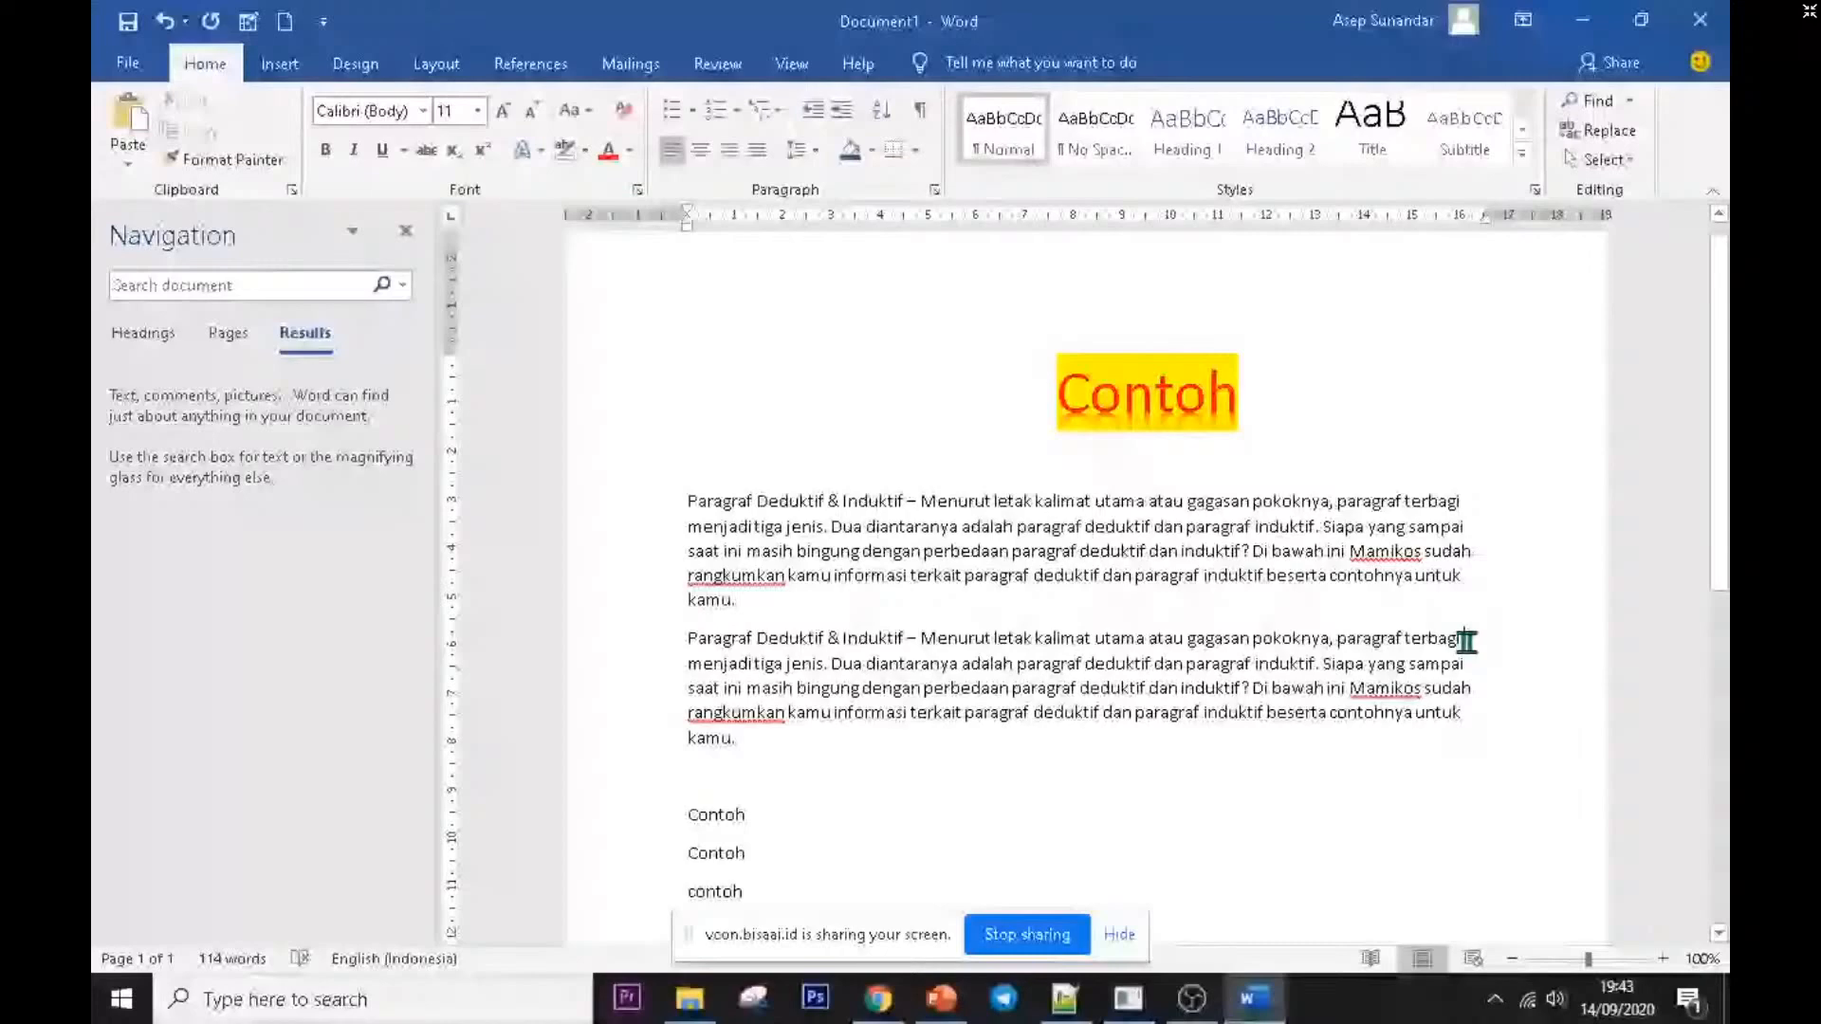
# - Format the three "Contoh" lines below the paragraphs as a numbered list
pyautogui.click(1465, 641)
pyautogui.keyDown('ctrl'); pyautogui.scroll(2, 884, 824); pyautogui.keyUp('ctrl')
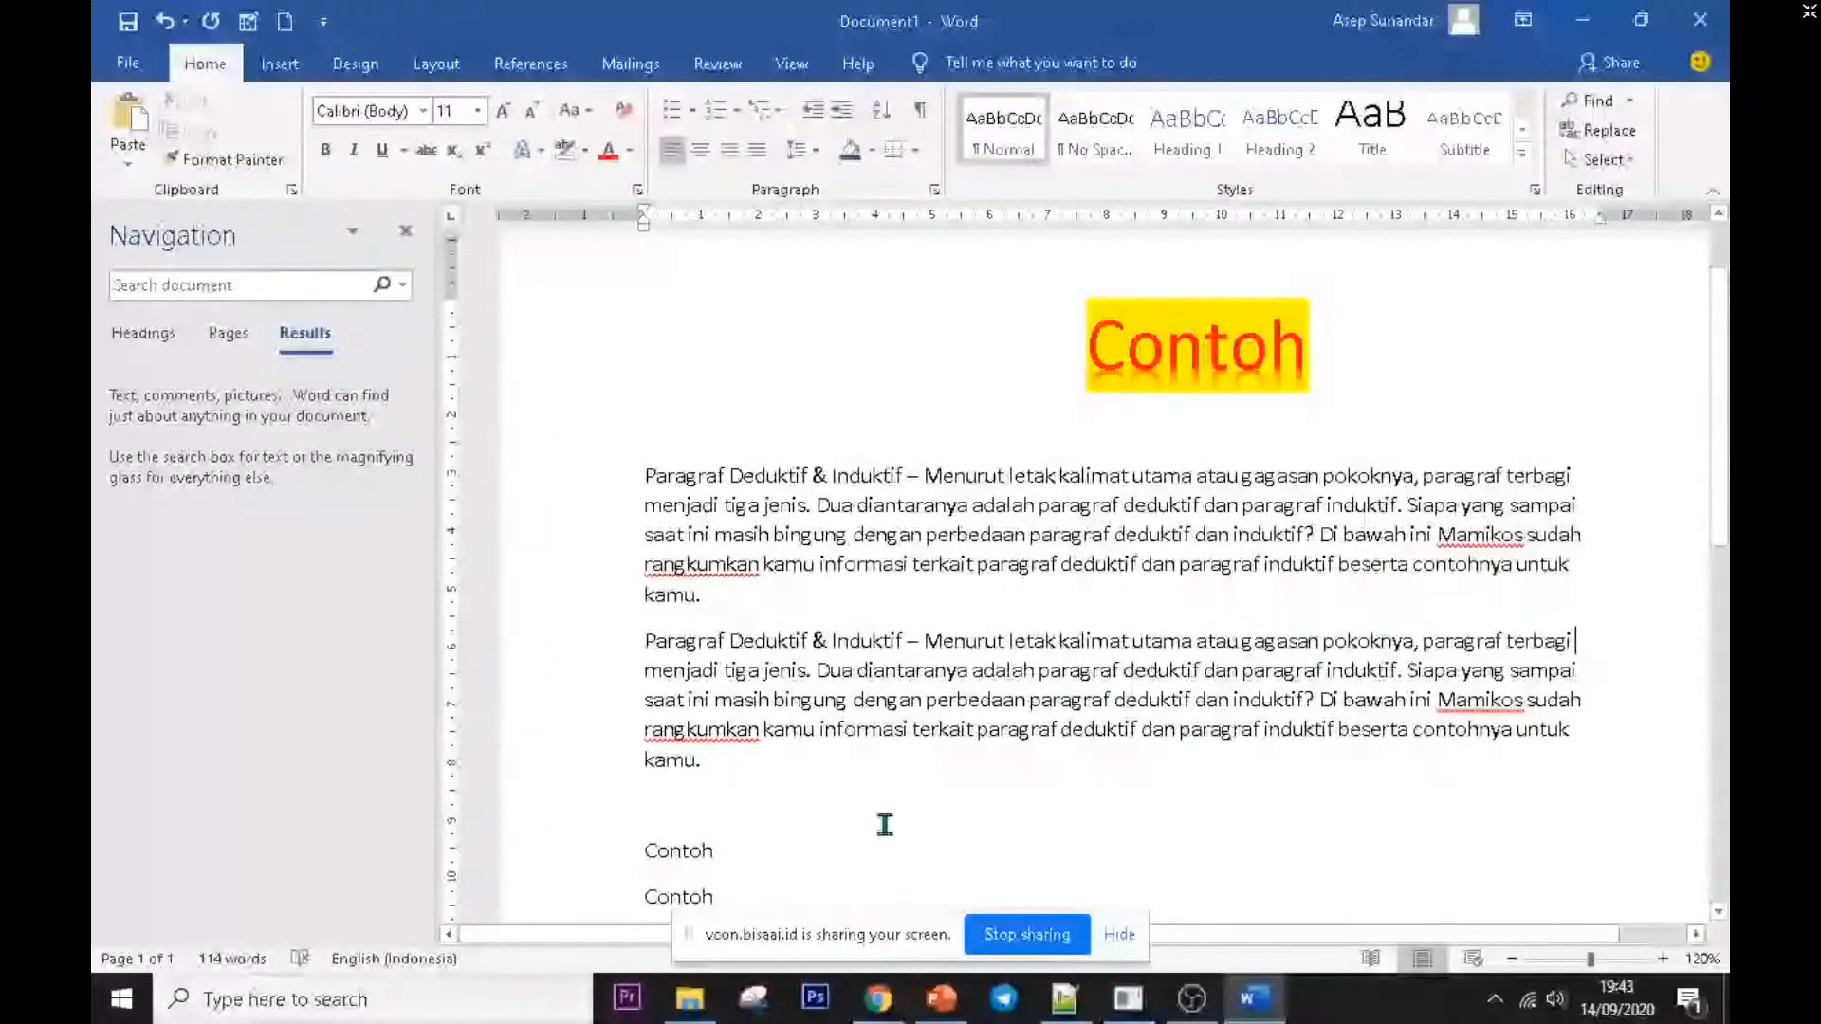
pyautogui.scroll(-5, 884, 824)
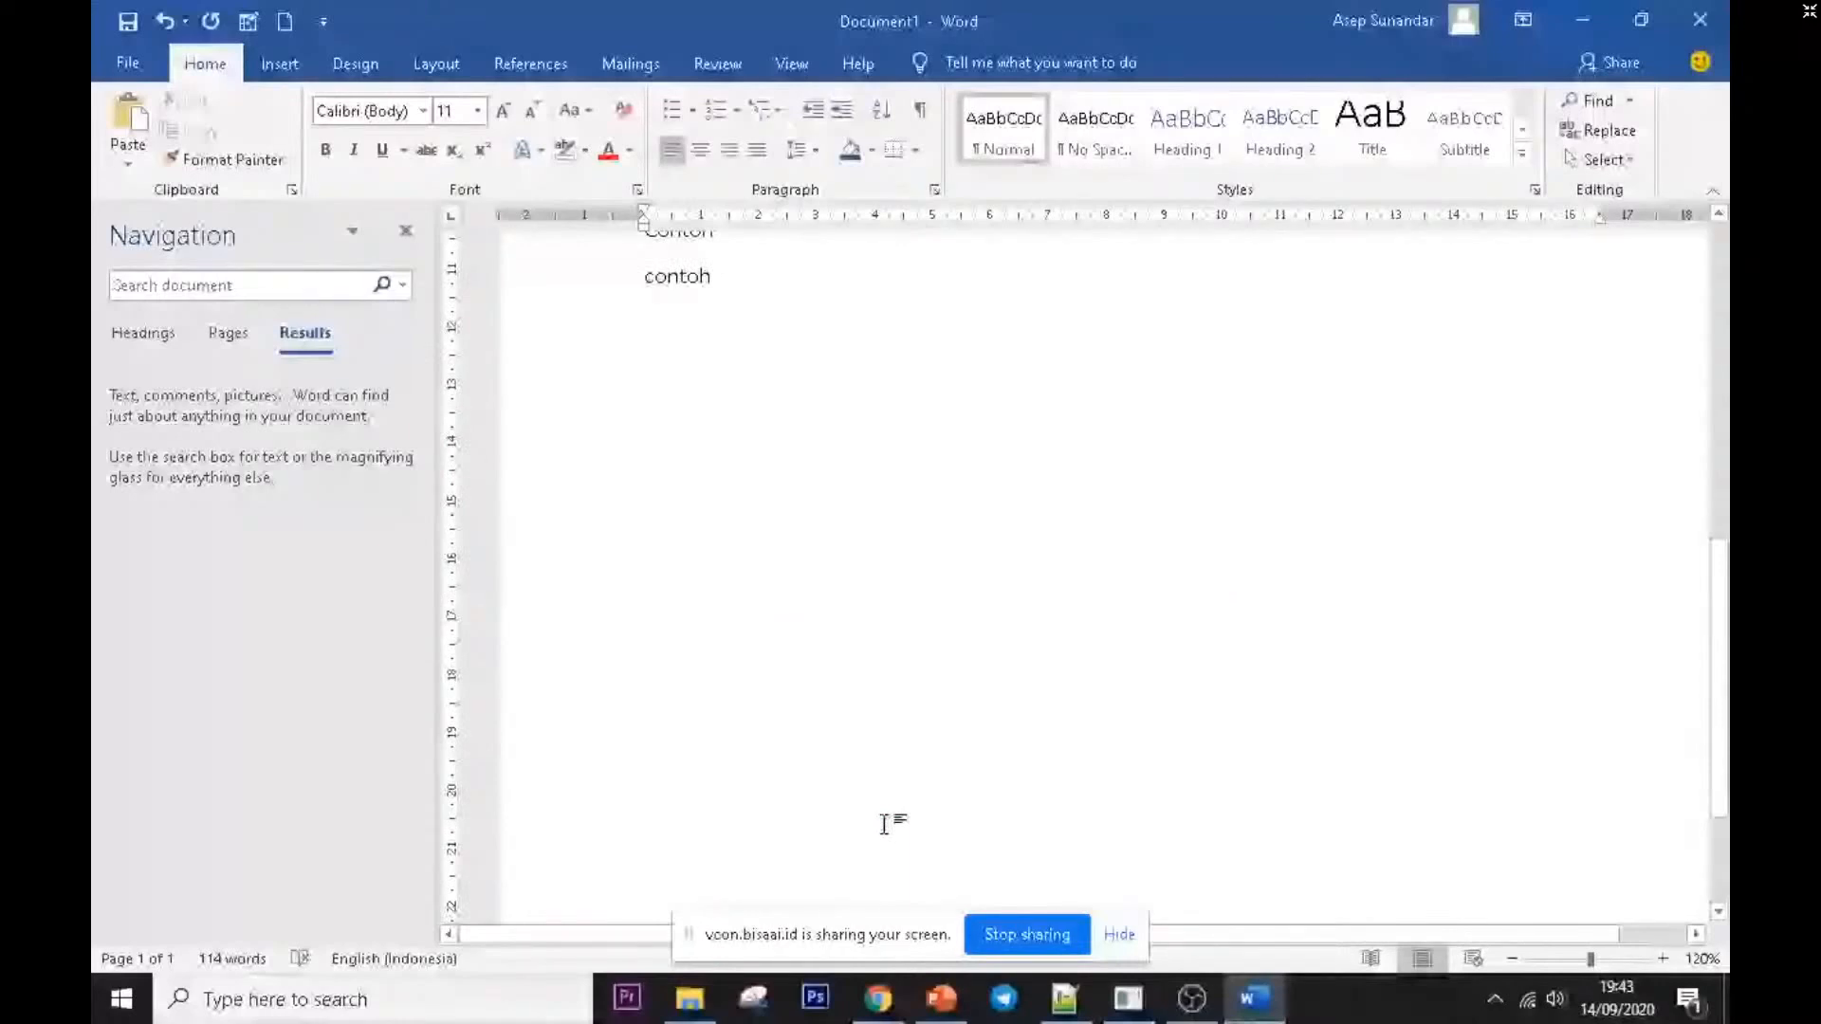
pyautogui.scroll(5, 884, 824)
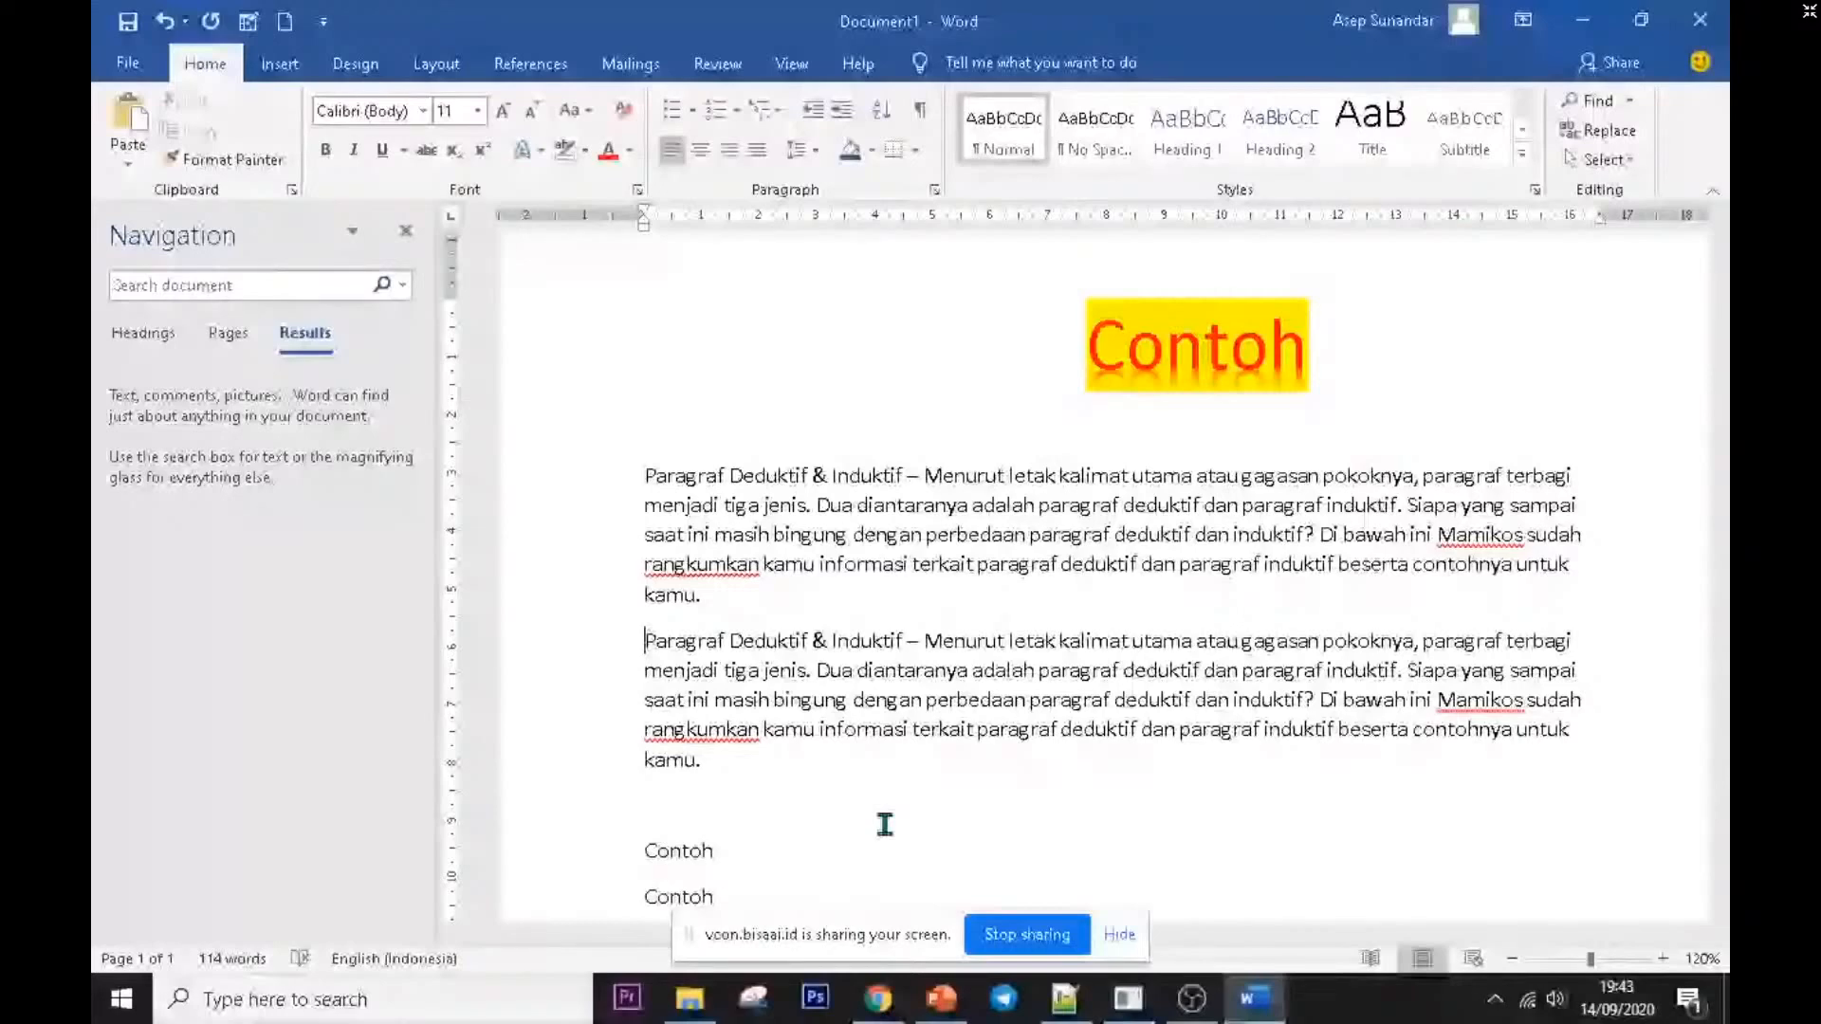
pyautogui.click(718, 123)
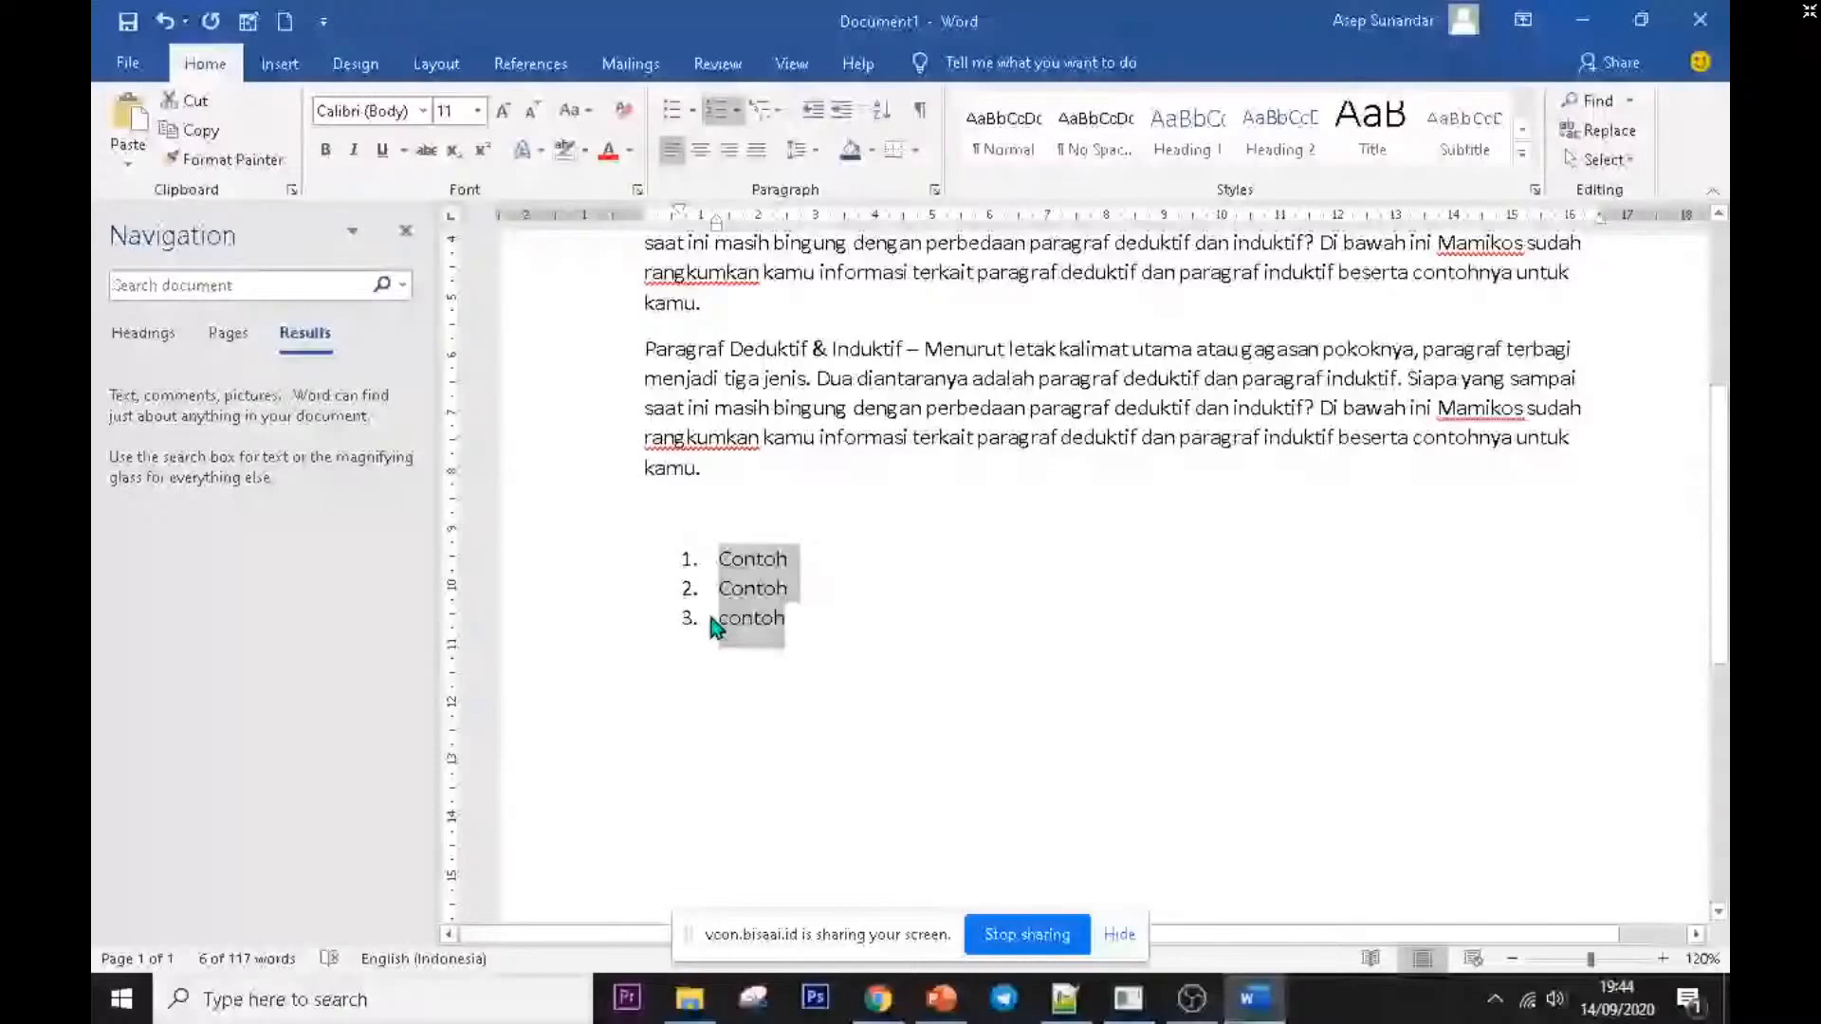
# - Remove the first-line indent from the first body paragraph and enter another "Paragraf Deduktif & Induktif" text below the numbered list
pyautogui.hotkey('ctrl', 'Home')
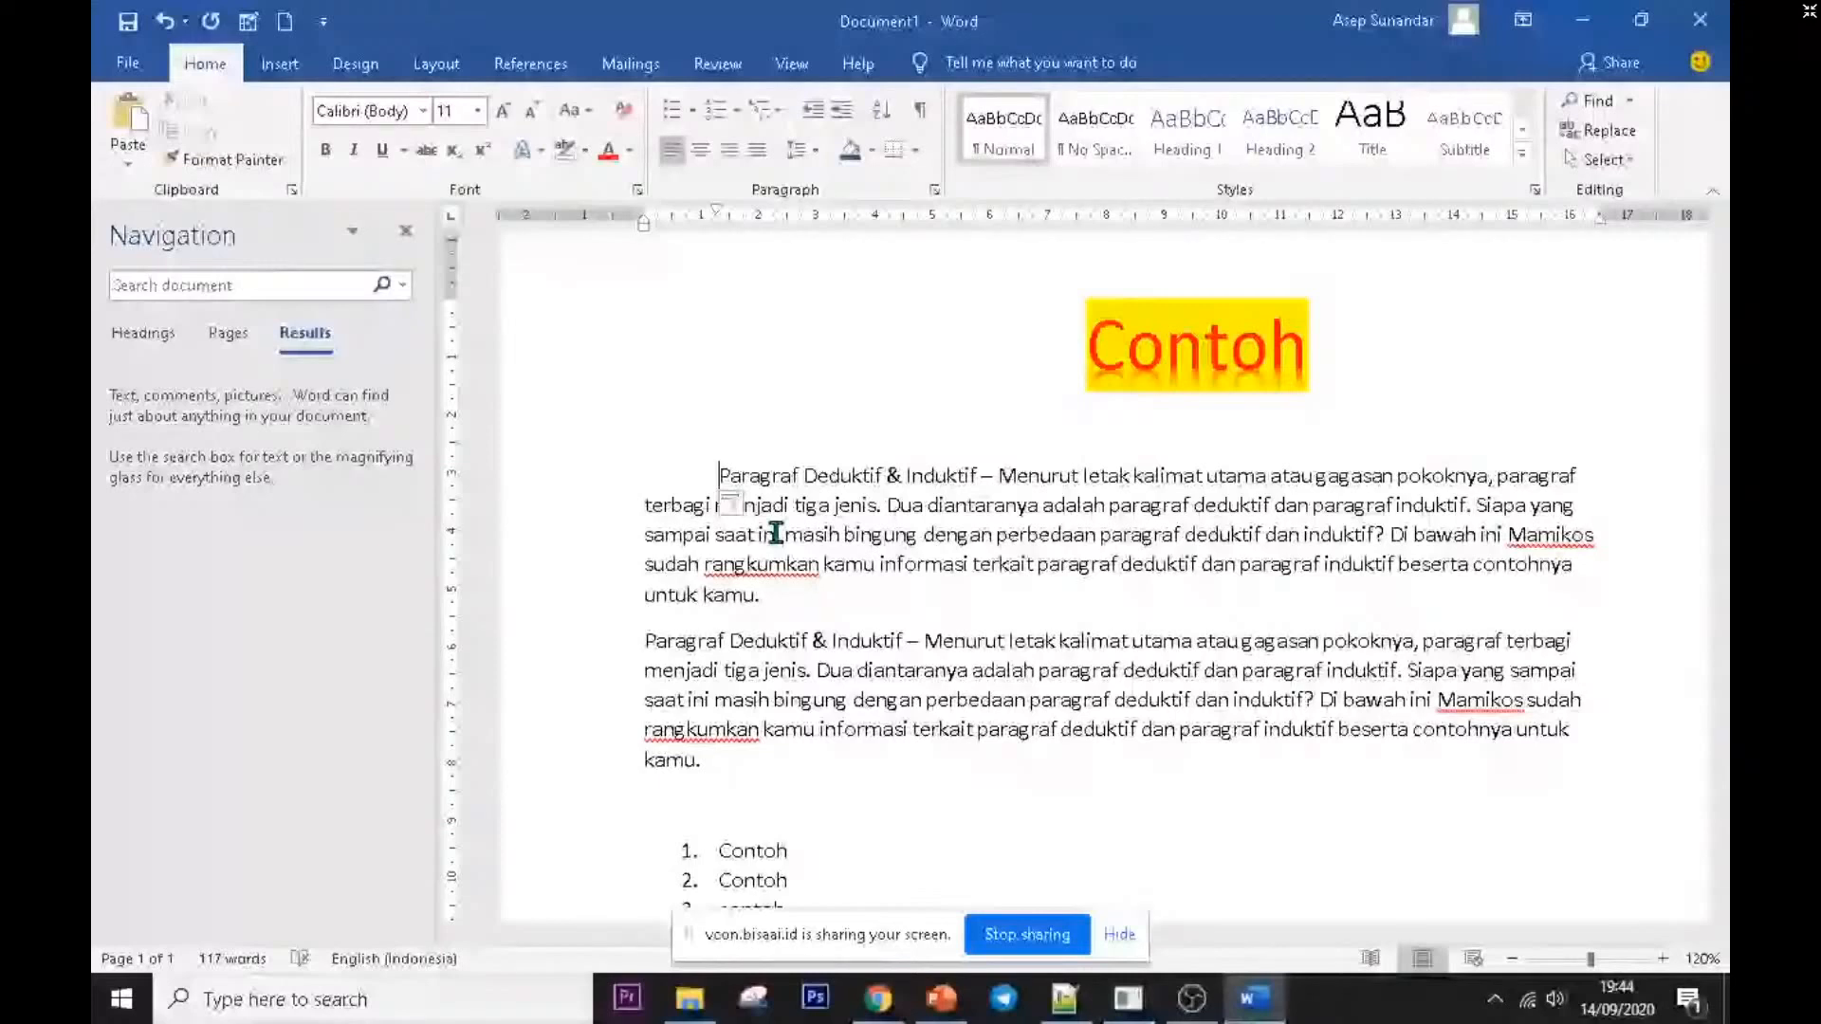
pyautogui.press('BackSpace')
pyautogui.hotkey('shift', 'End')
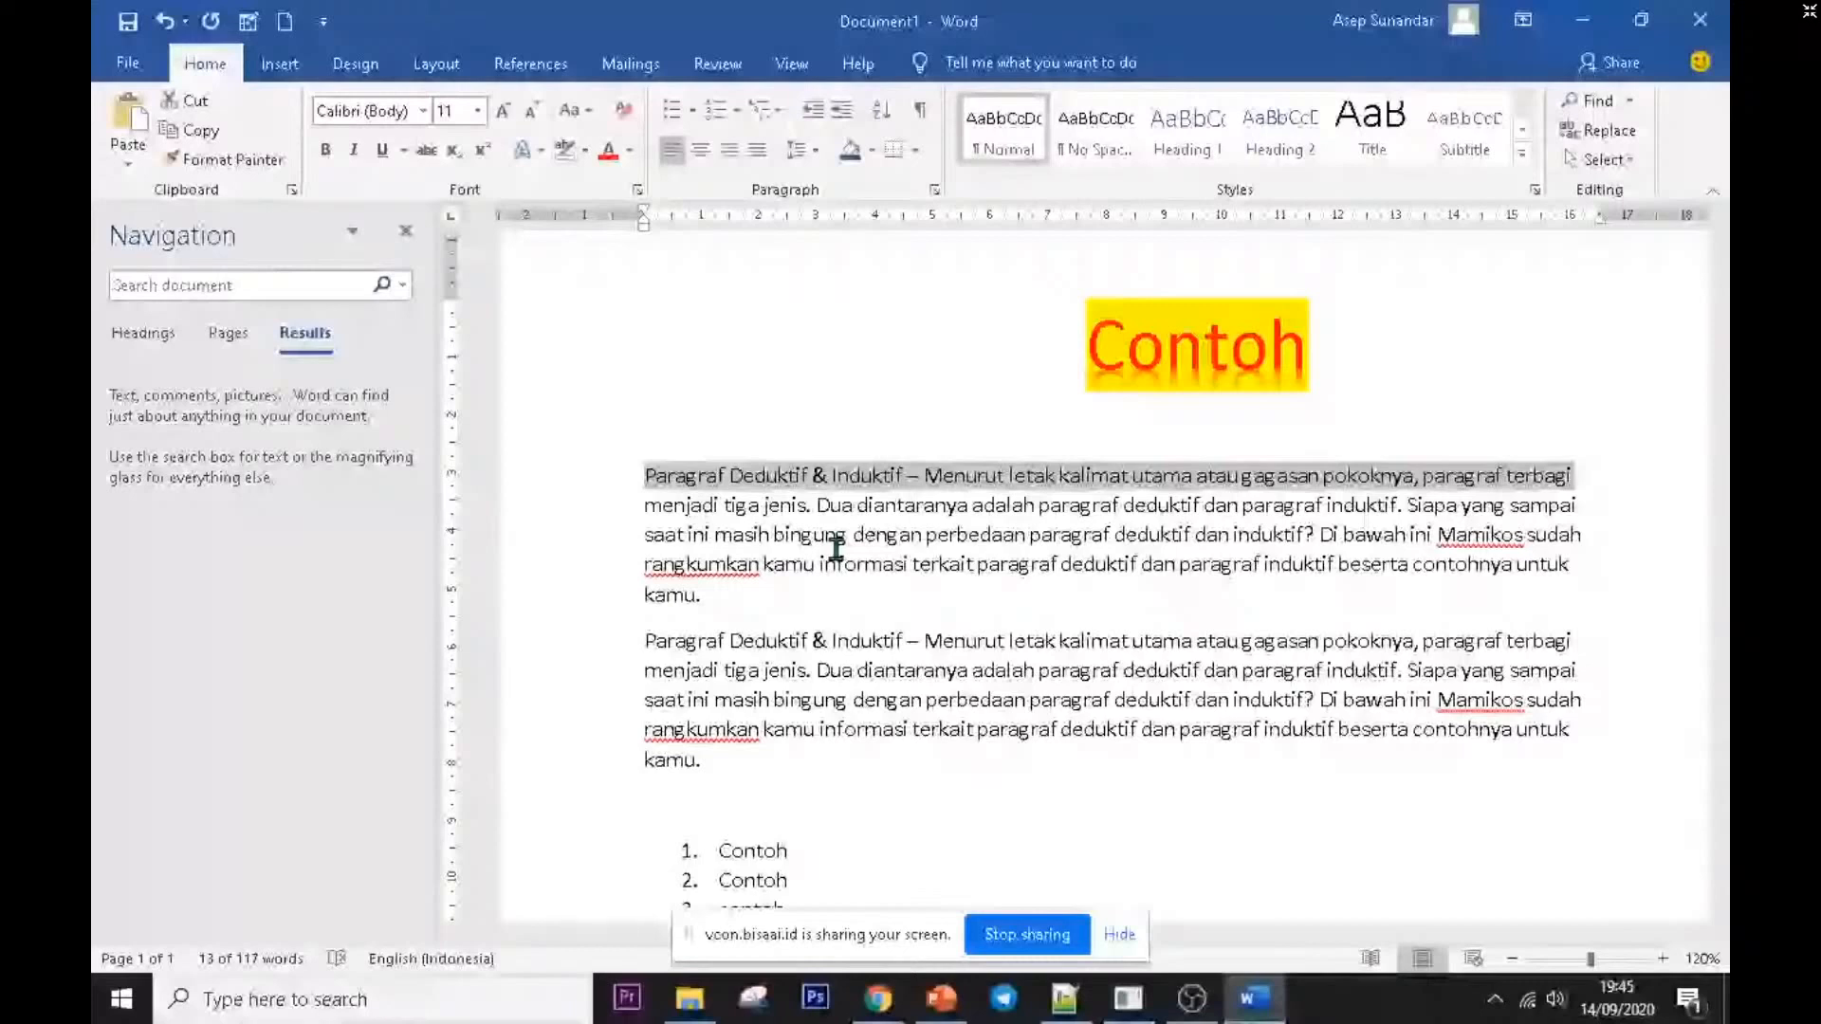
pyautogui.click(837, 548)
pyautogui.scroll(-3, 884, 624)
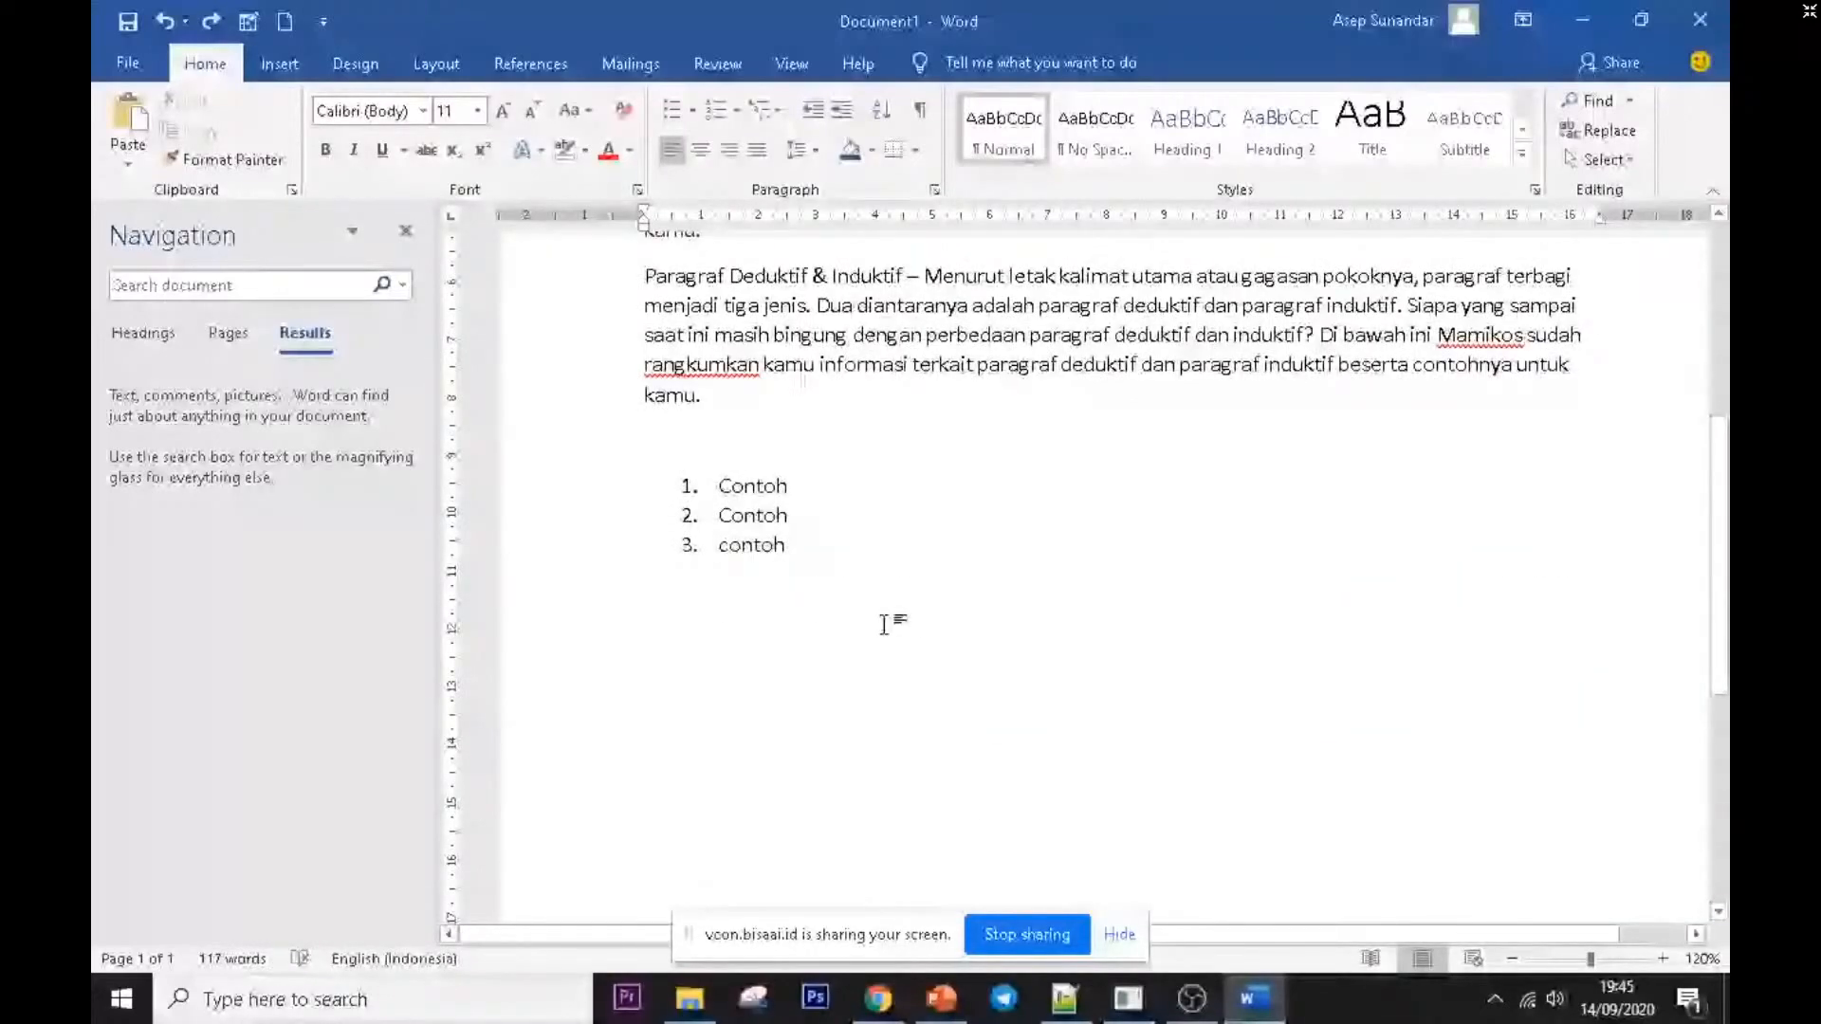
pyautogui.write('Paragraf Deduktif & Induktif – Menurut letak kalimat utama atau gagasan pokoknya, paragraf terbagi menjadi tiga jenis. Dua diantaranya adalah paragraf deduktif dan paragraf induktif. Siapa yang sampai saat ini masih bingung dengan perbedaan paragraf deduktif dan induktif?')
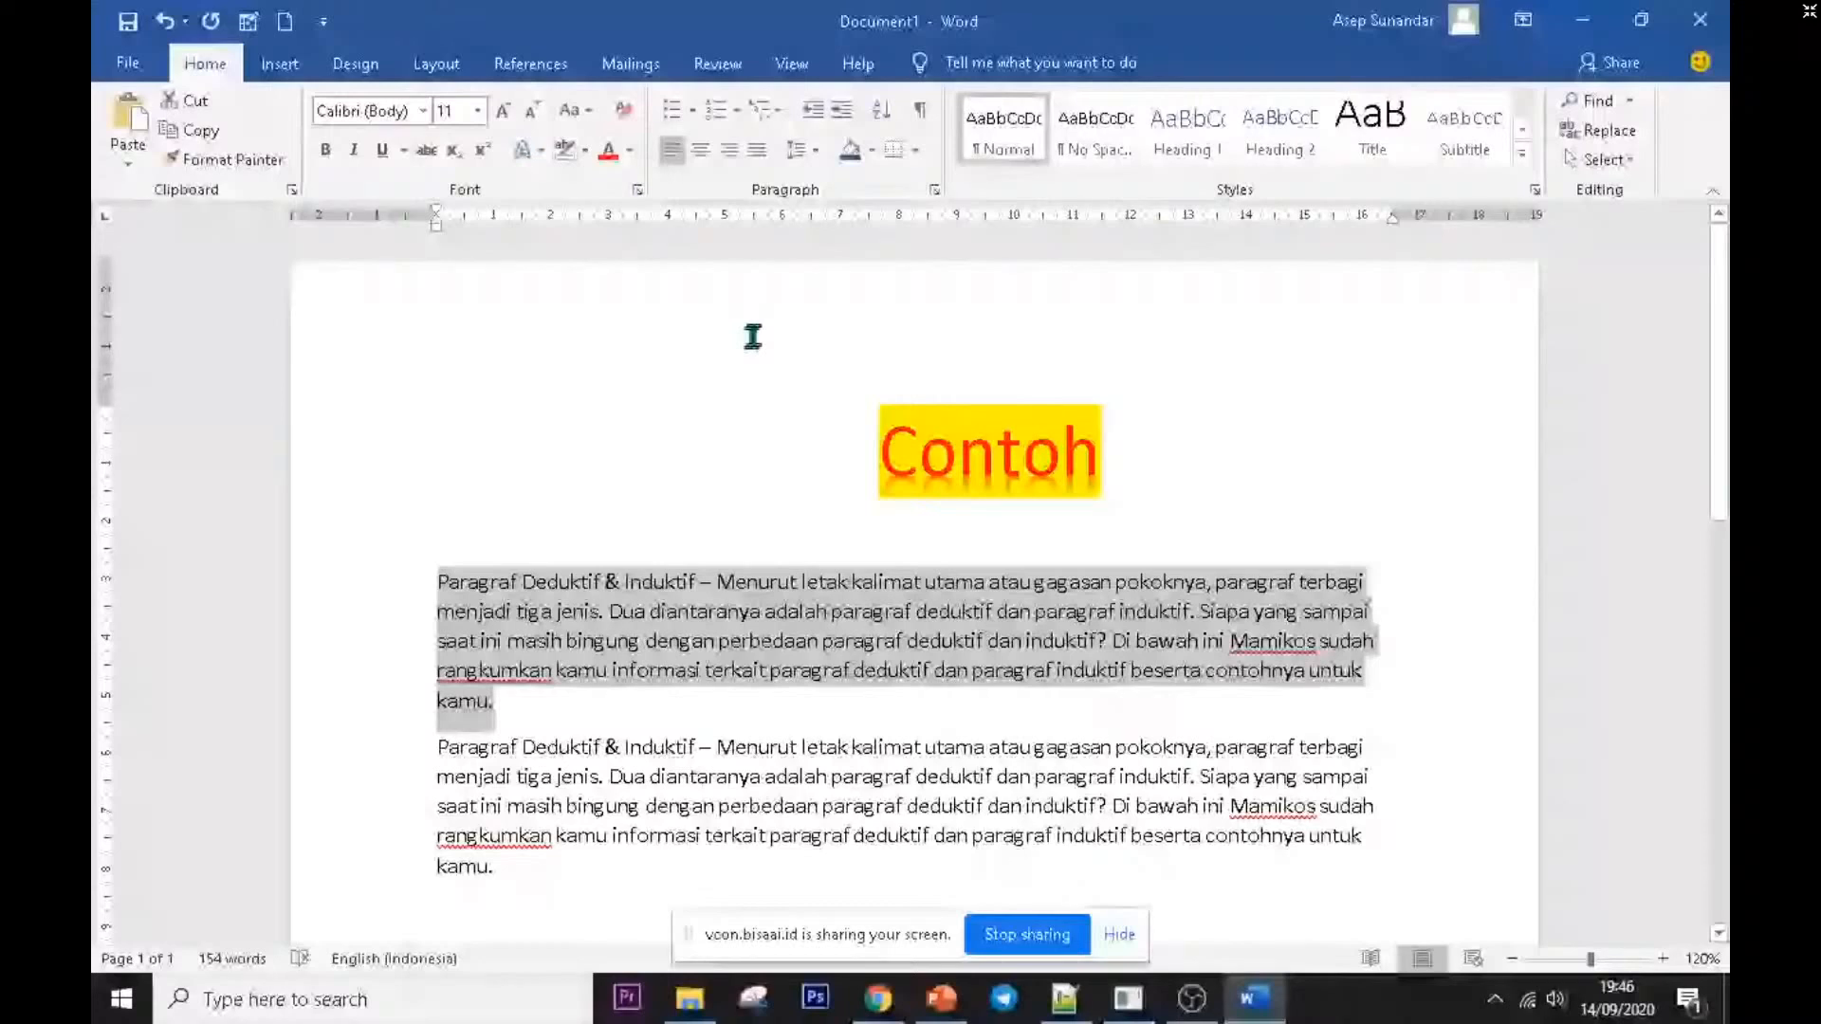
# - Try a line spacing of 3,0 on the first body paragraph
pyautogui.click(800, 149)
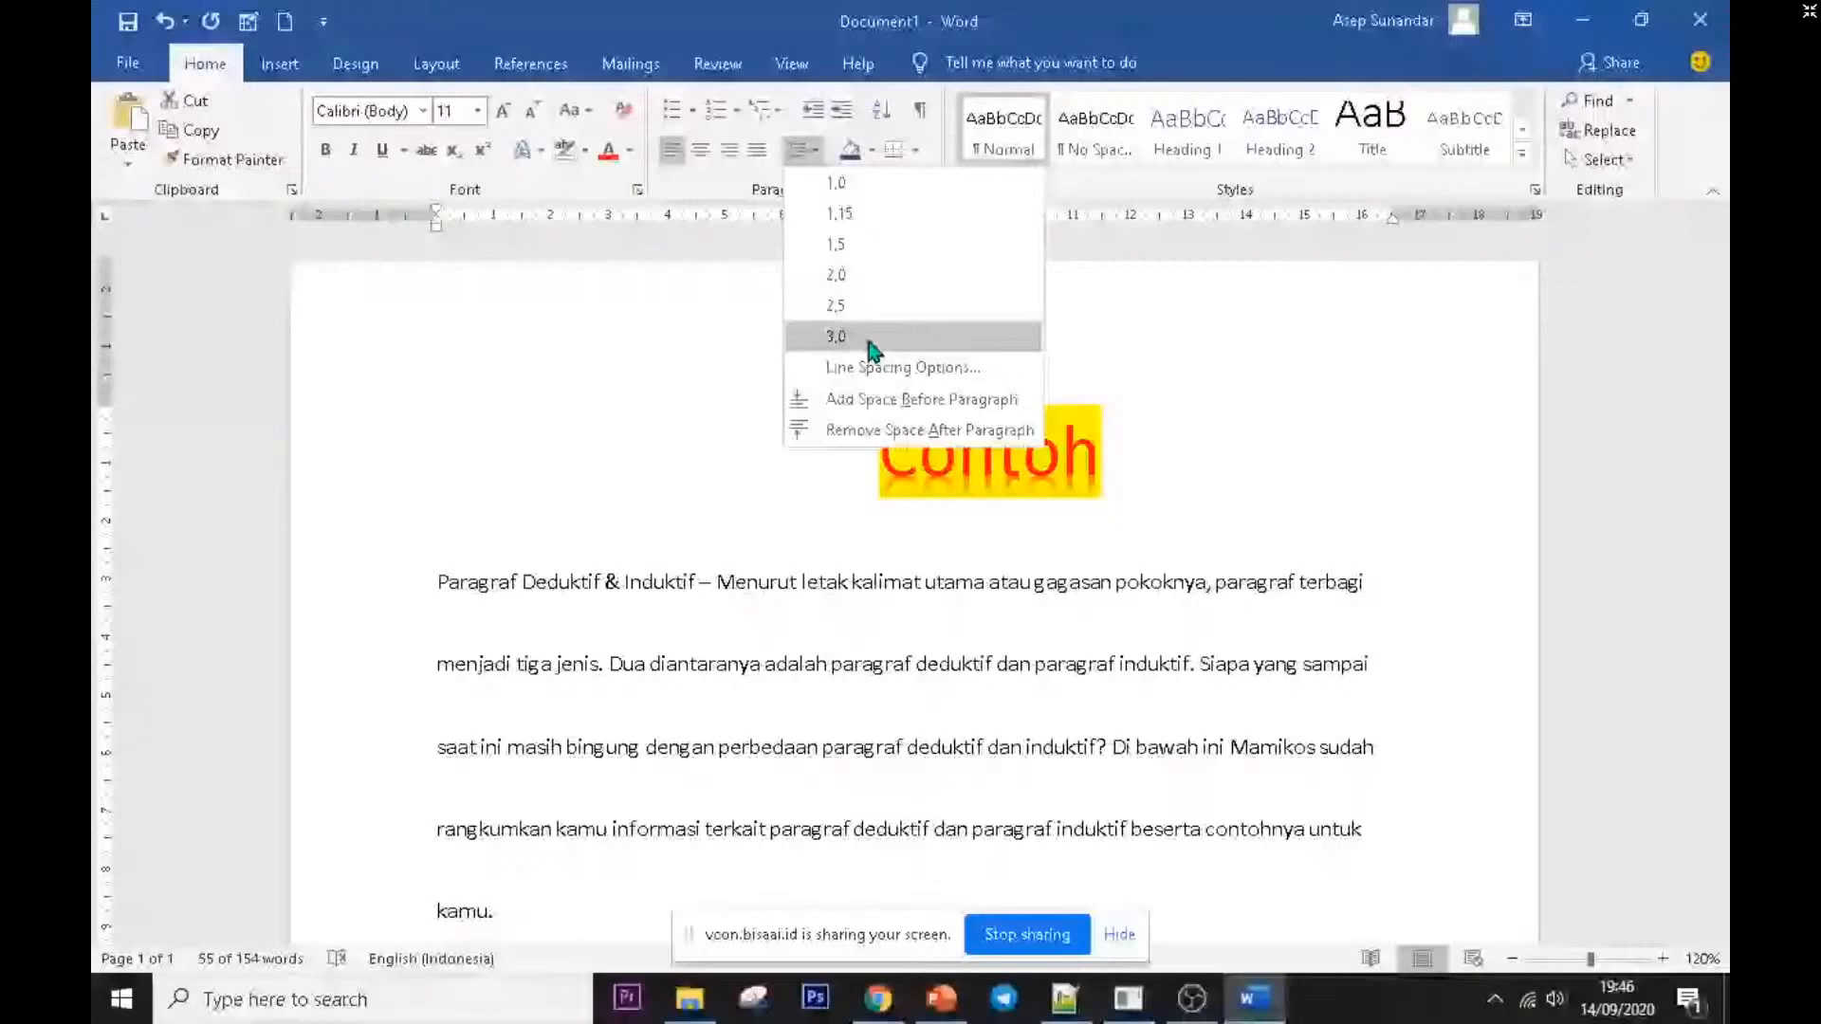
pyautogui.click(873, 338)
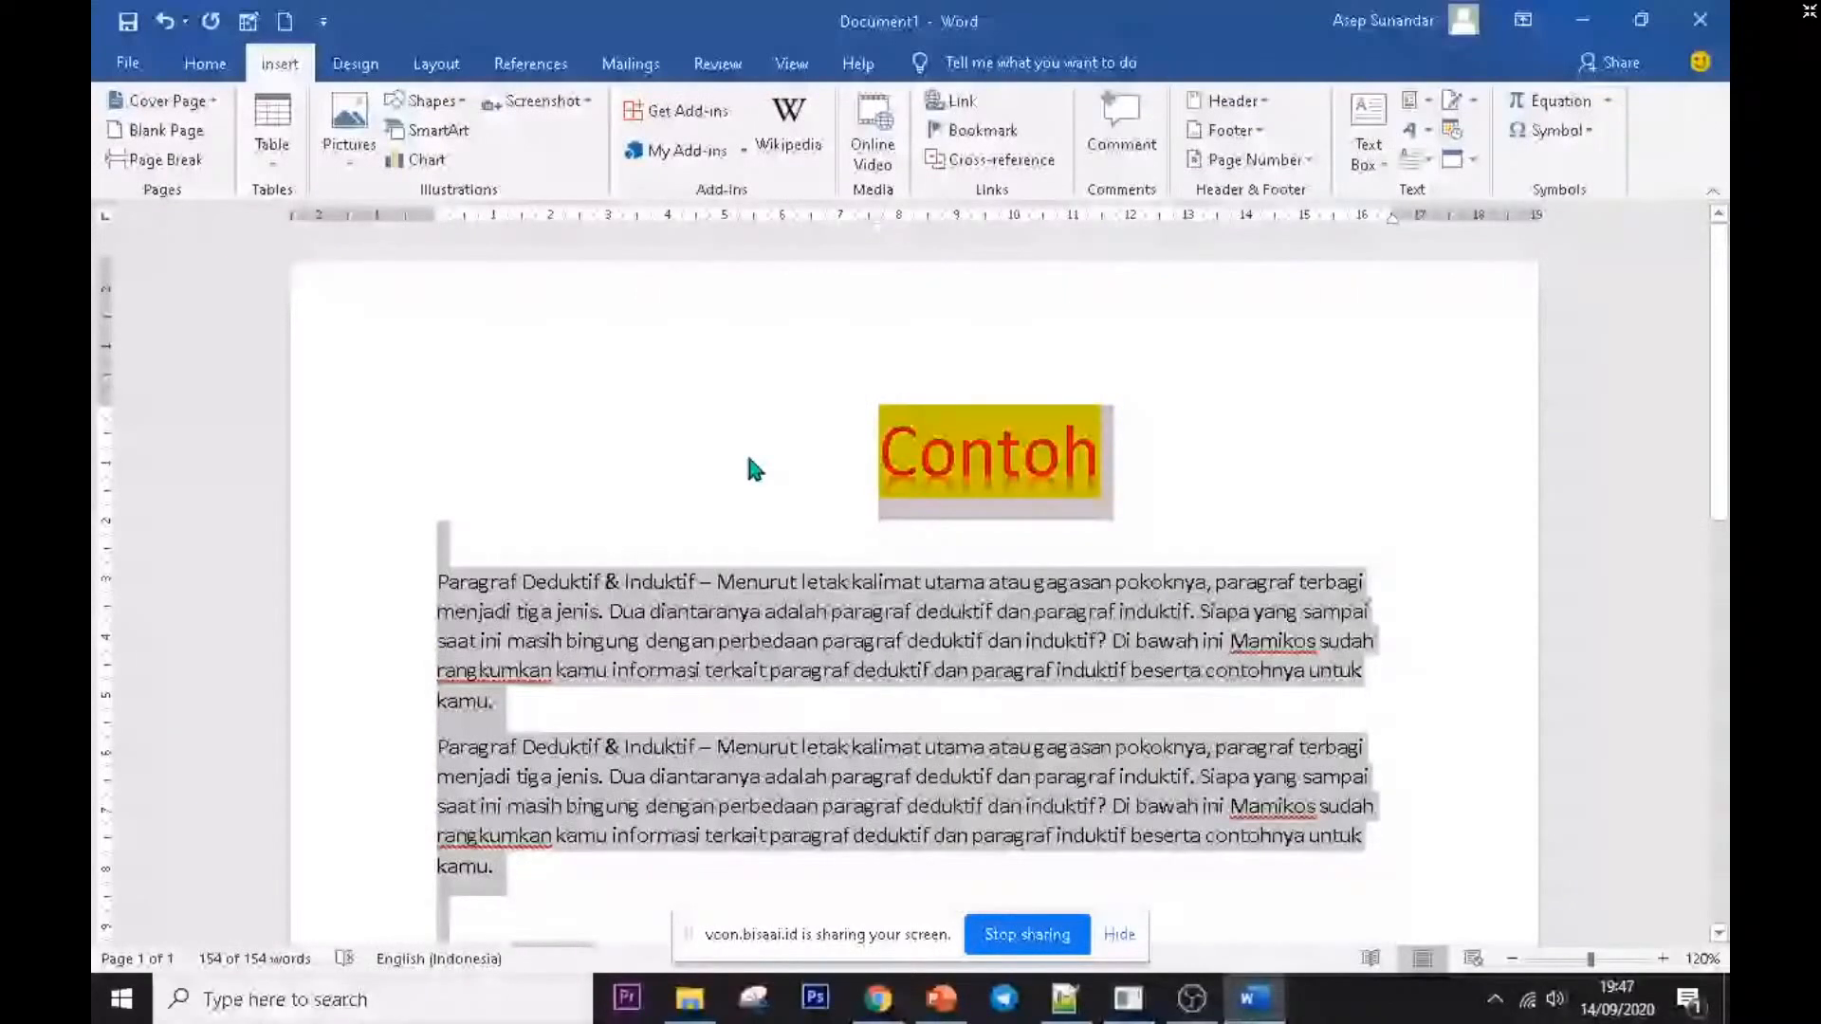
# - Clear the whole document and insert a table with six columns and eight rows
pyautogui.press('Delete')
pyautogui.scroll(1, 1133, 154)
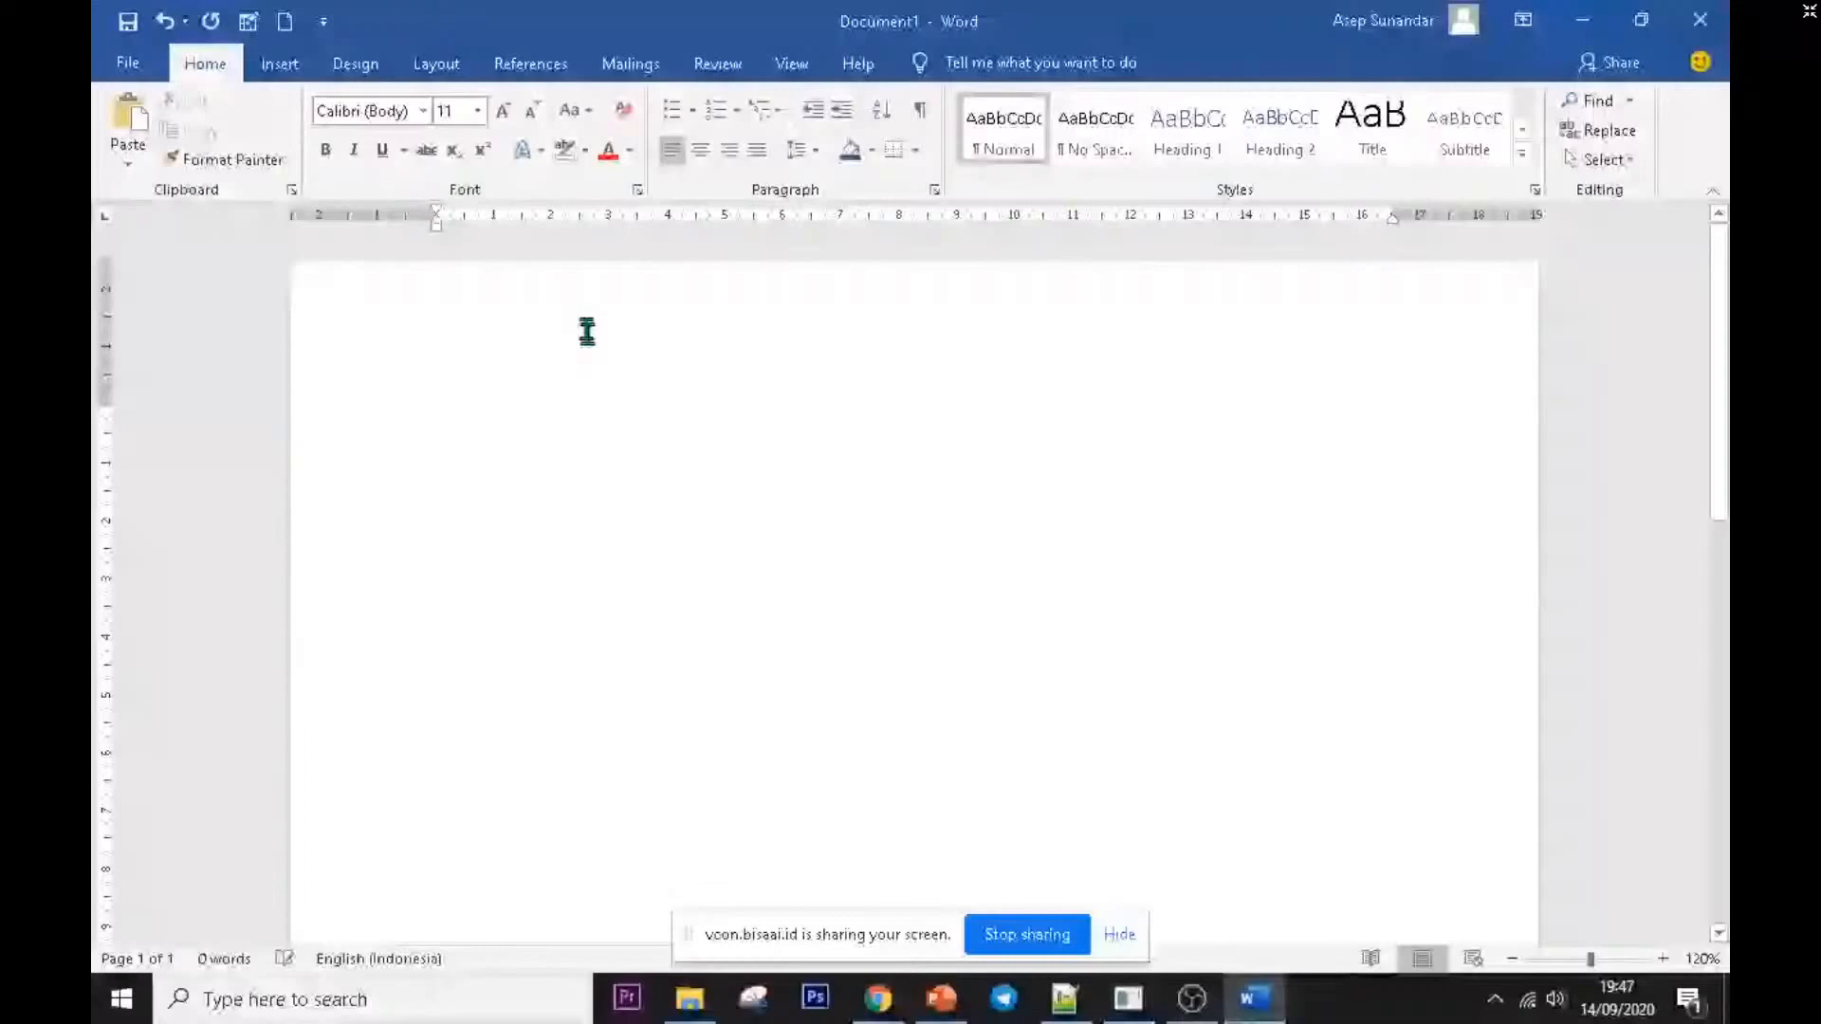
pyautogui.click(279, 63)
pyautogui.click(272, 130)
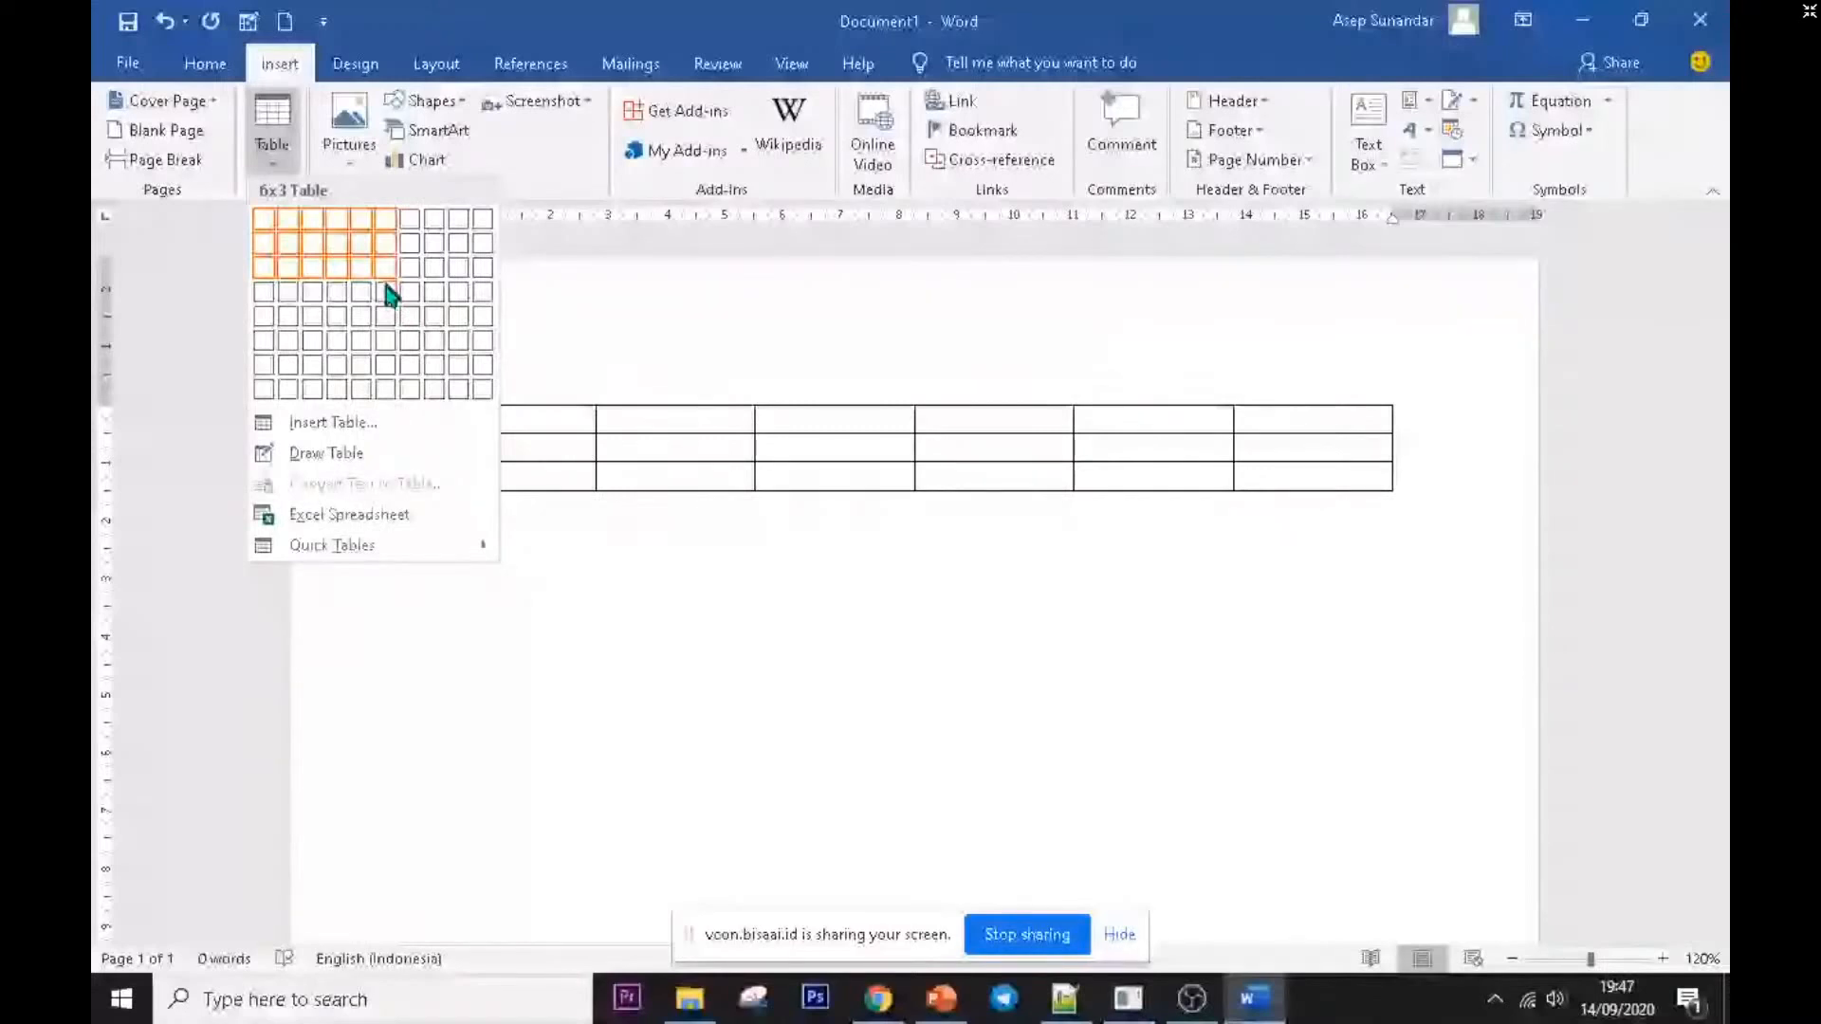
pyautogui.click(385, 389)
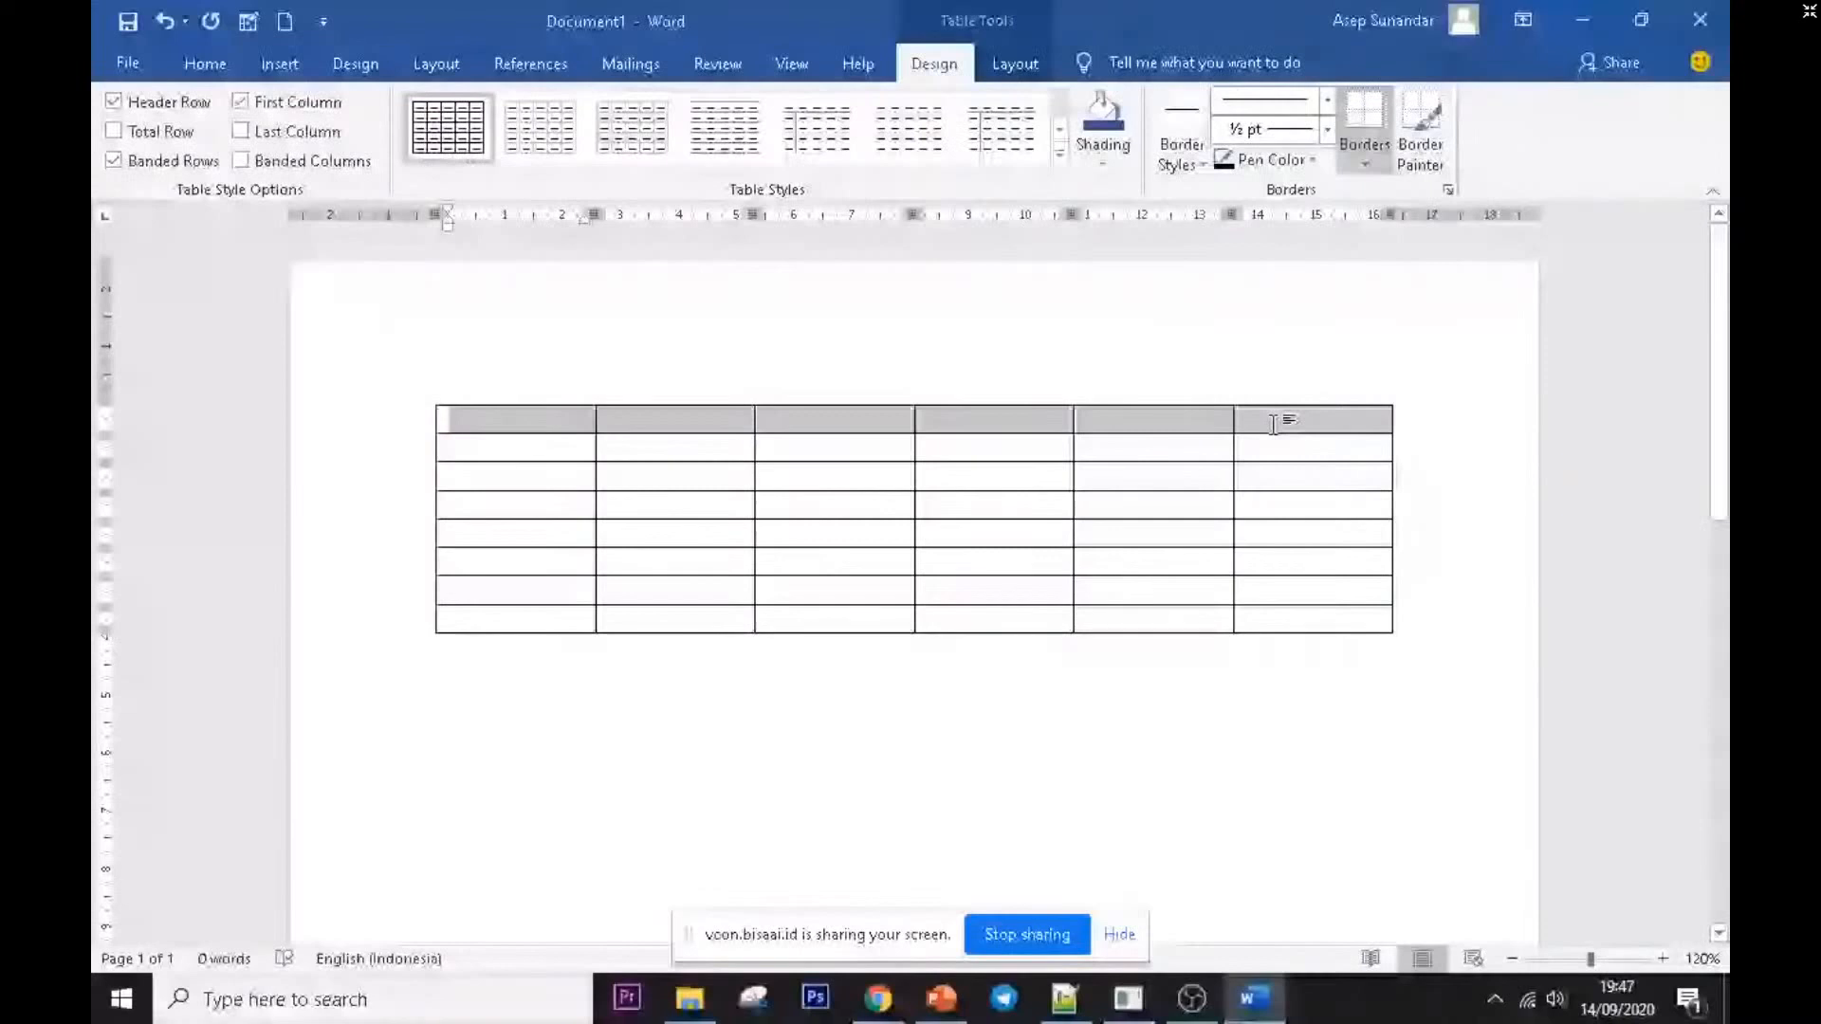
# - Merge all six cells of the table's first row into a single cell
pyautogui.click(834, 421)
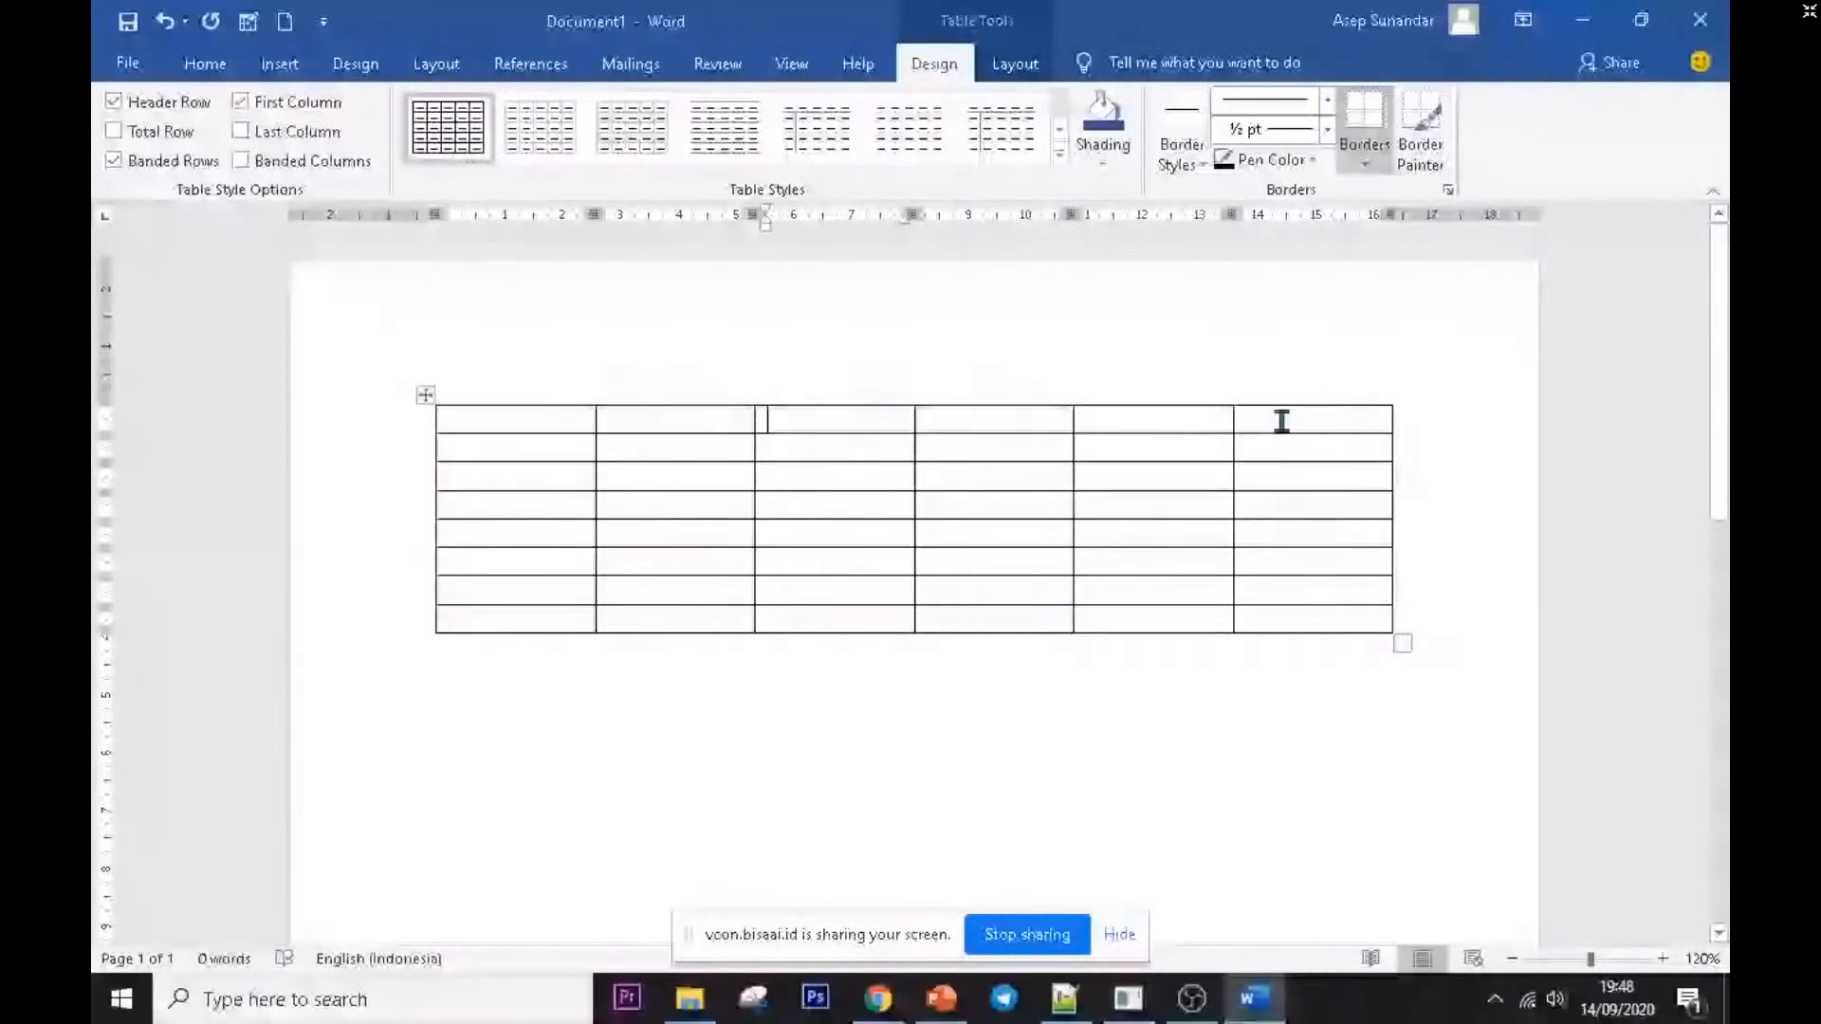
pyautogui.moveTo(1281, 421); pyautogui.dragTo(1093, 414)
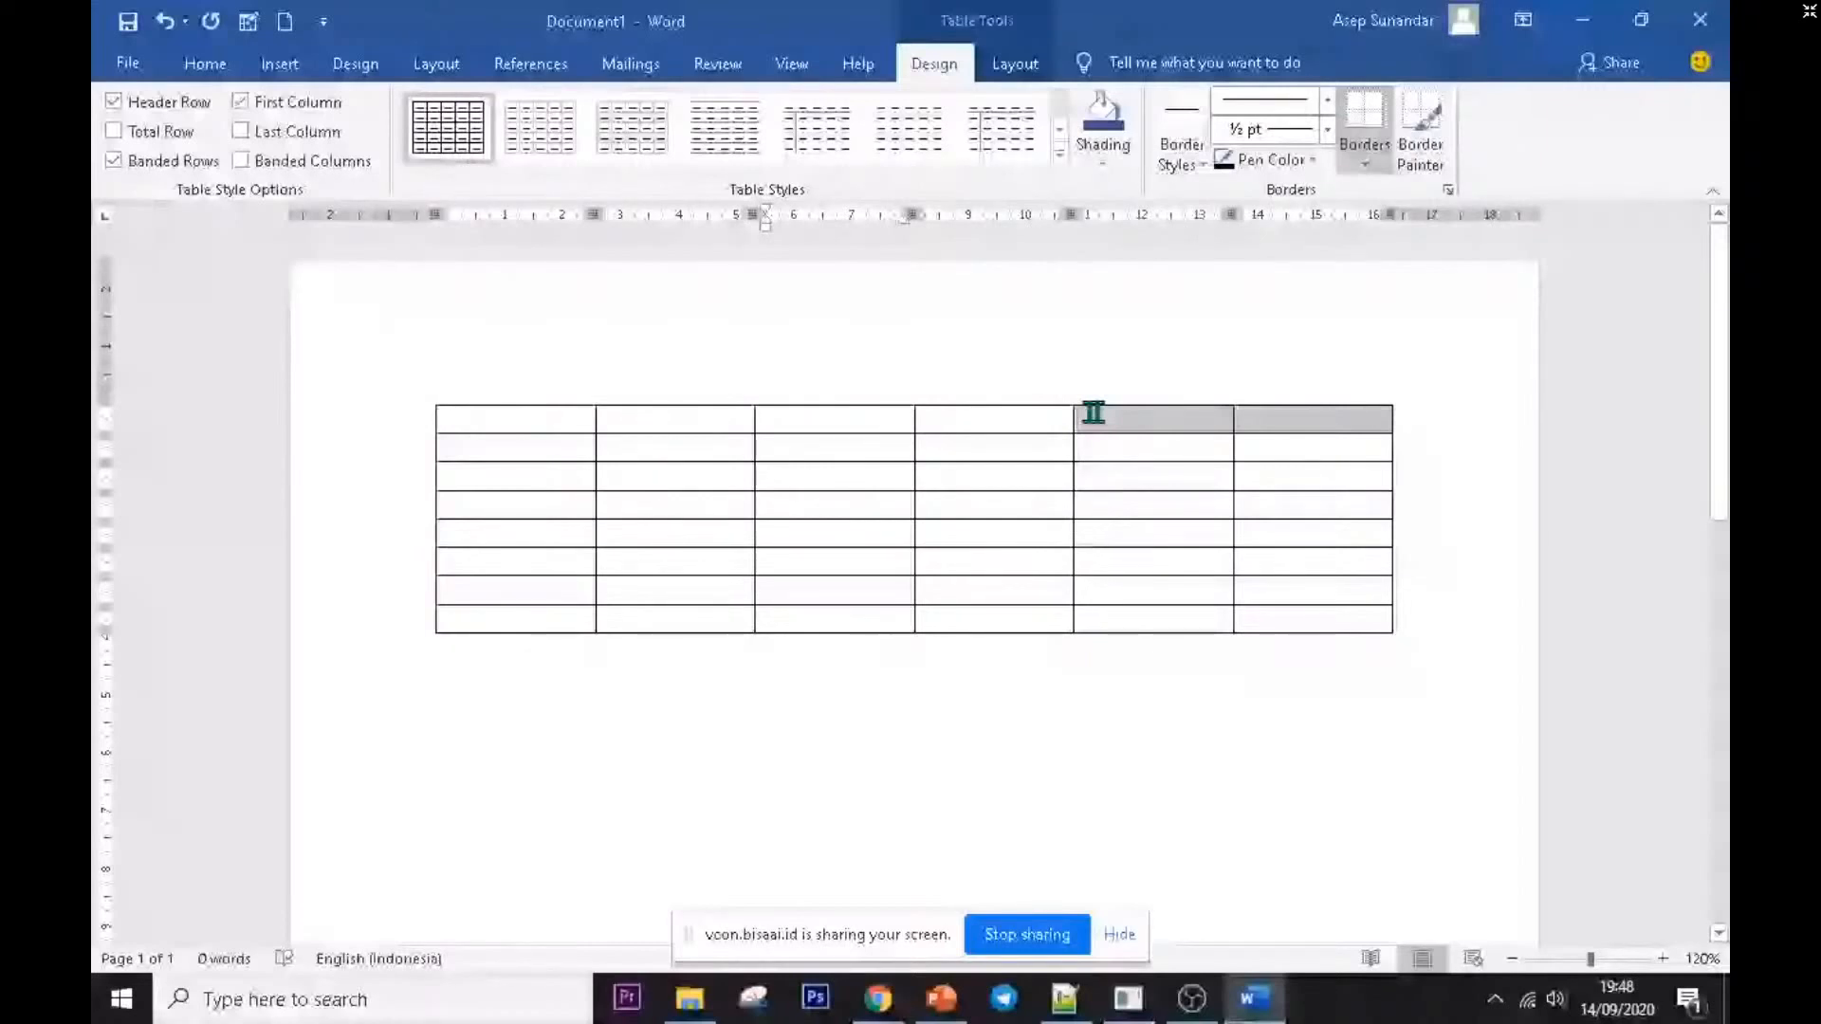
pyautogui.moveTo(1093, 413); pyautogui.dragTo(451, 418)
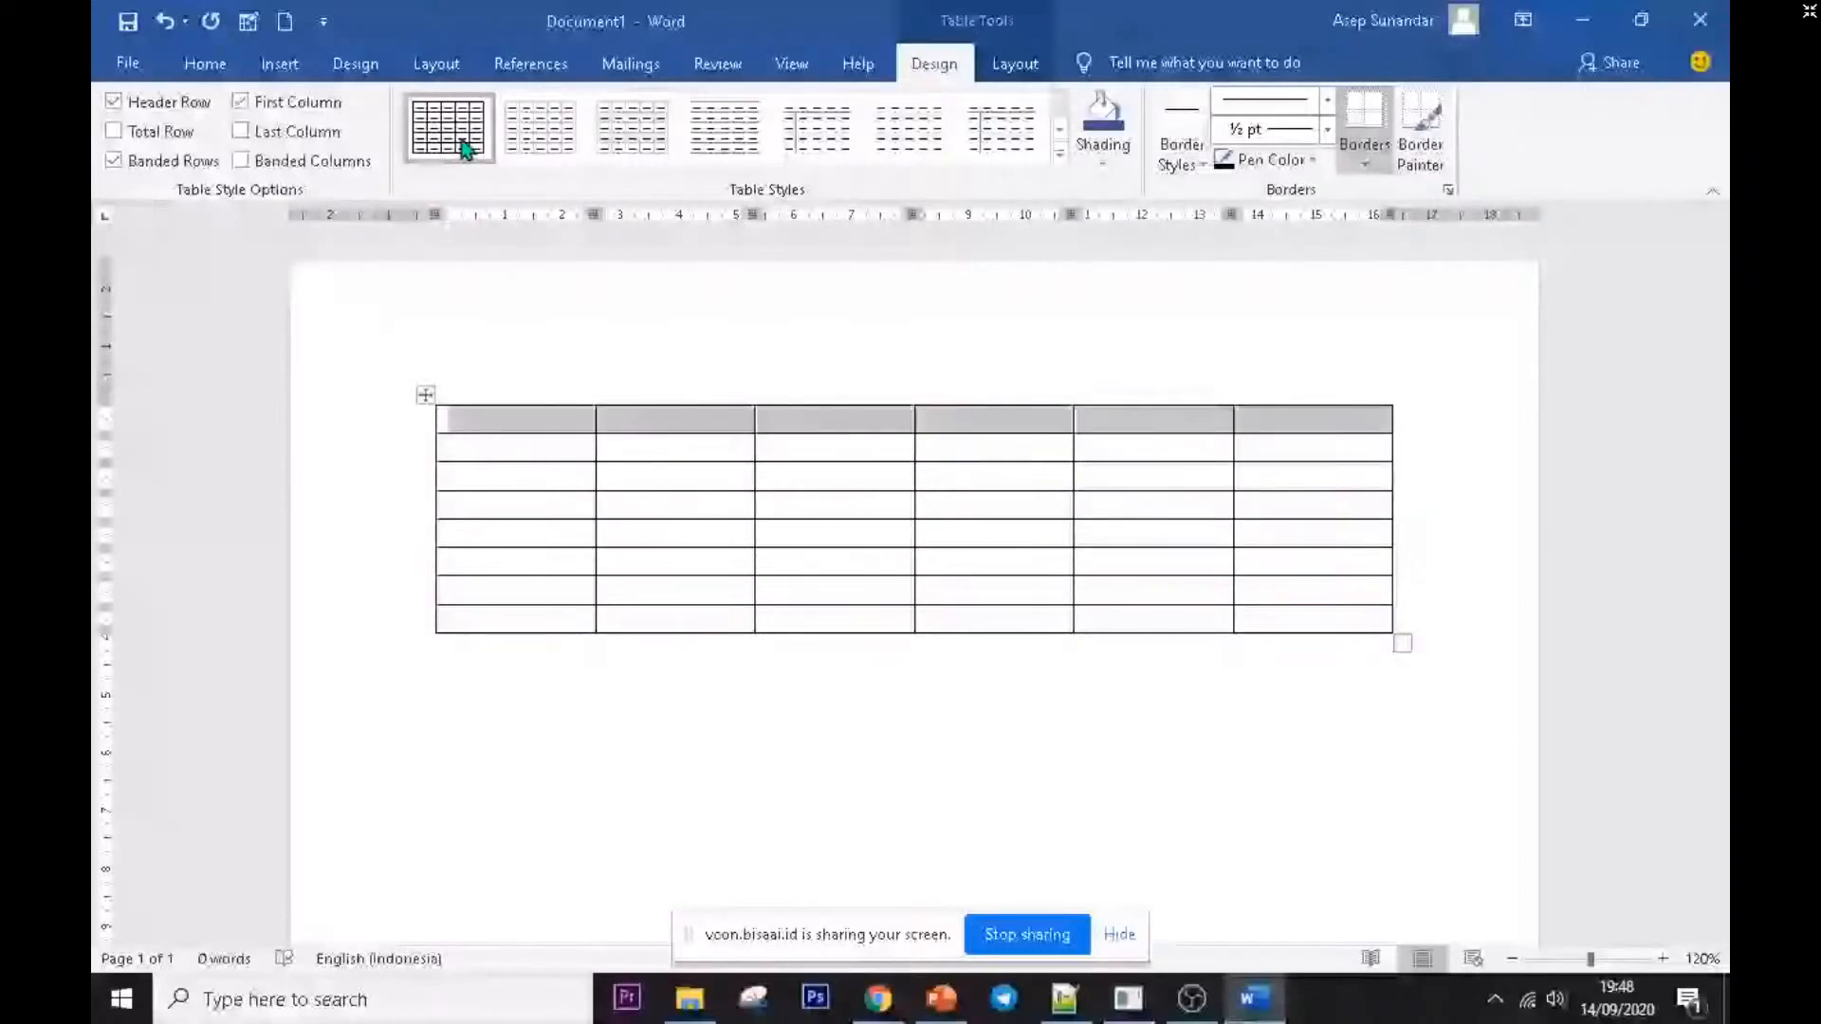
pyautogui.click(1017, 73)
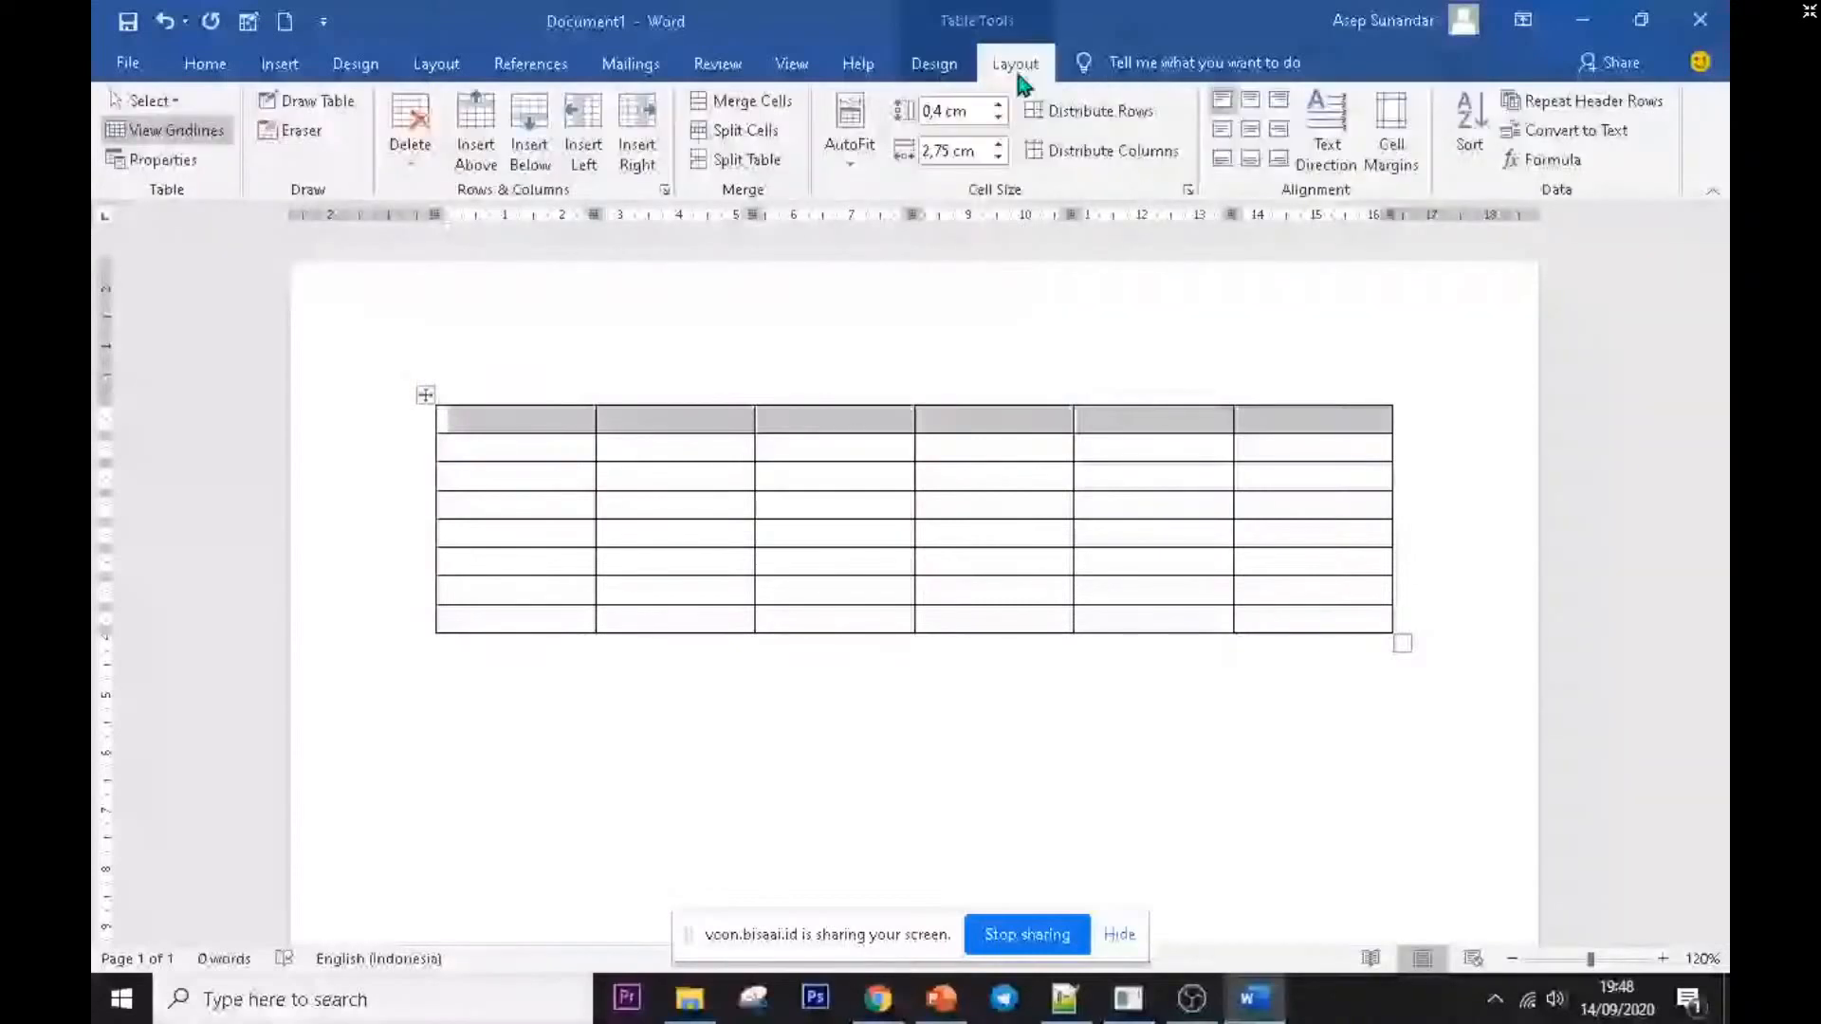
pyautogui.click(280, 65)
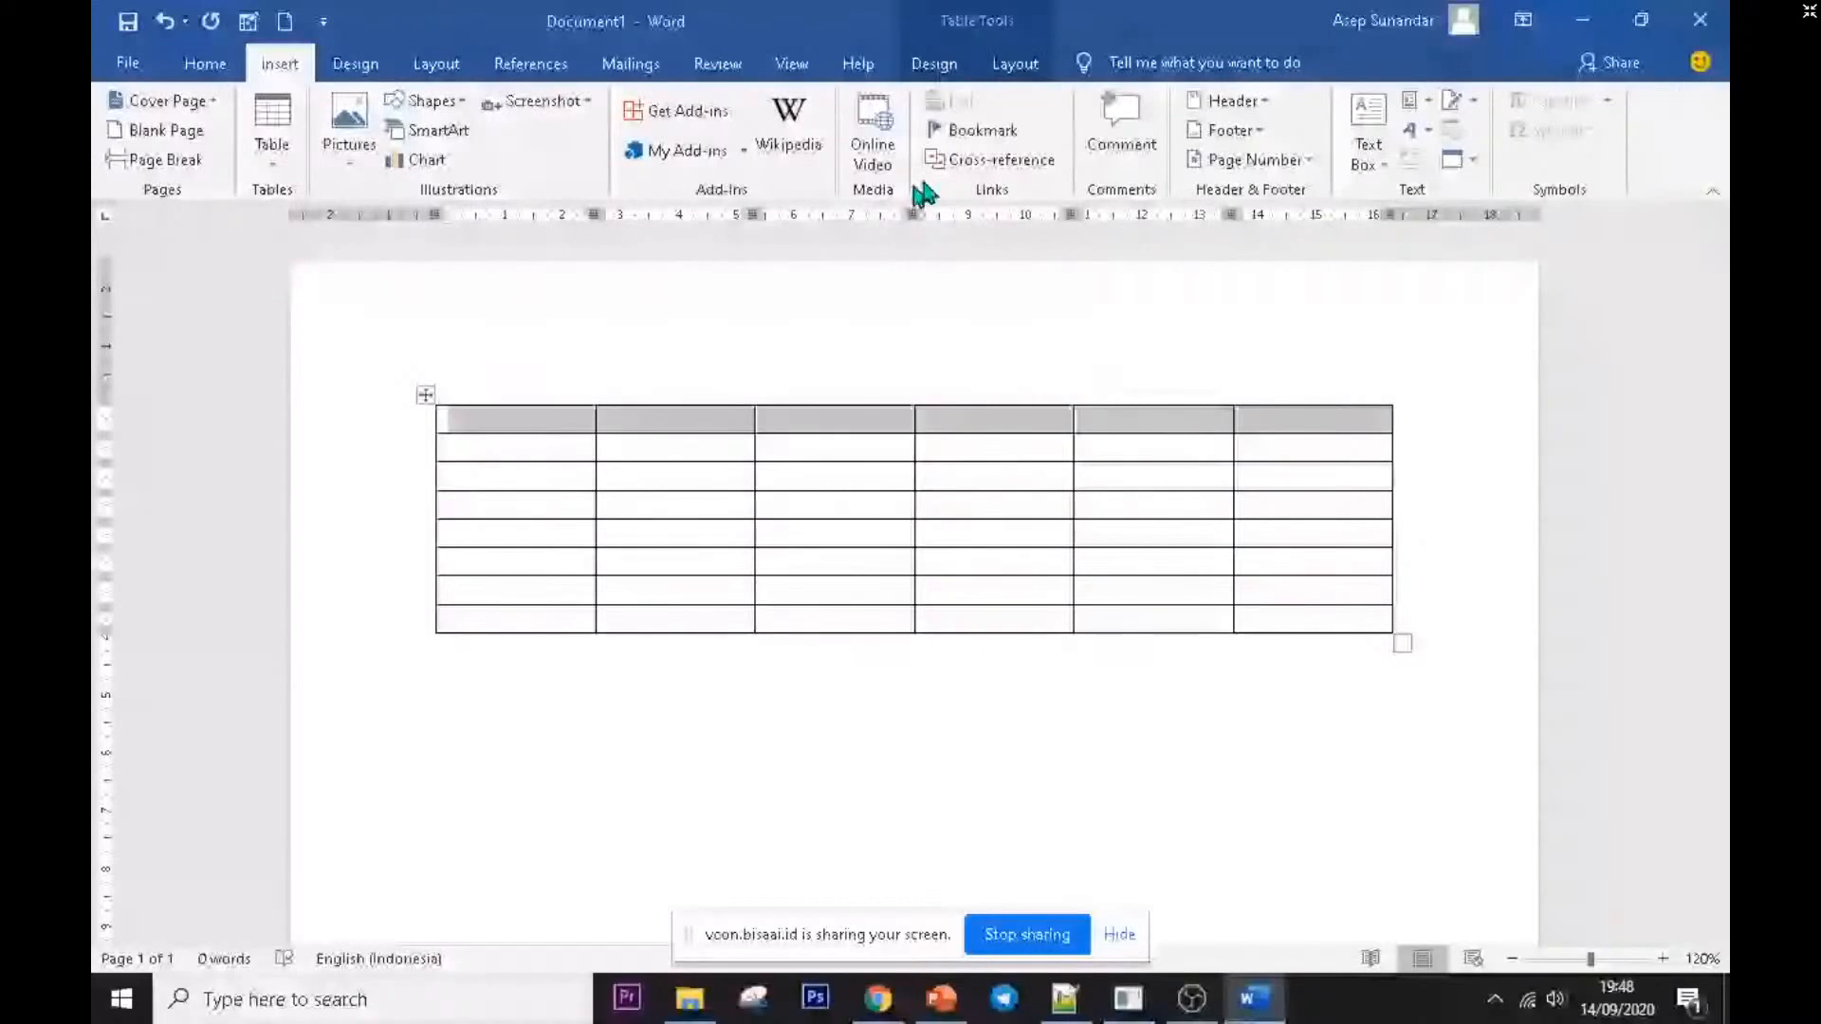
pyautogui.click(1015, 63)
pyautogui.click(748, 108)
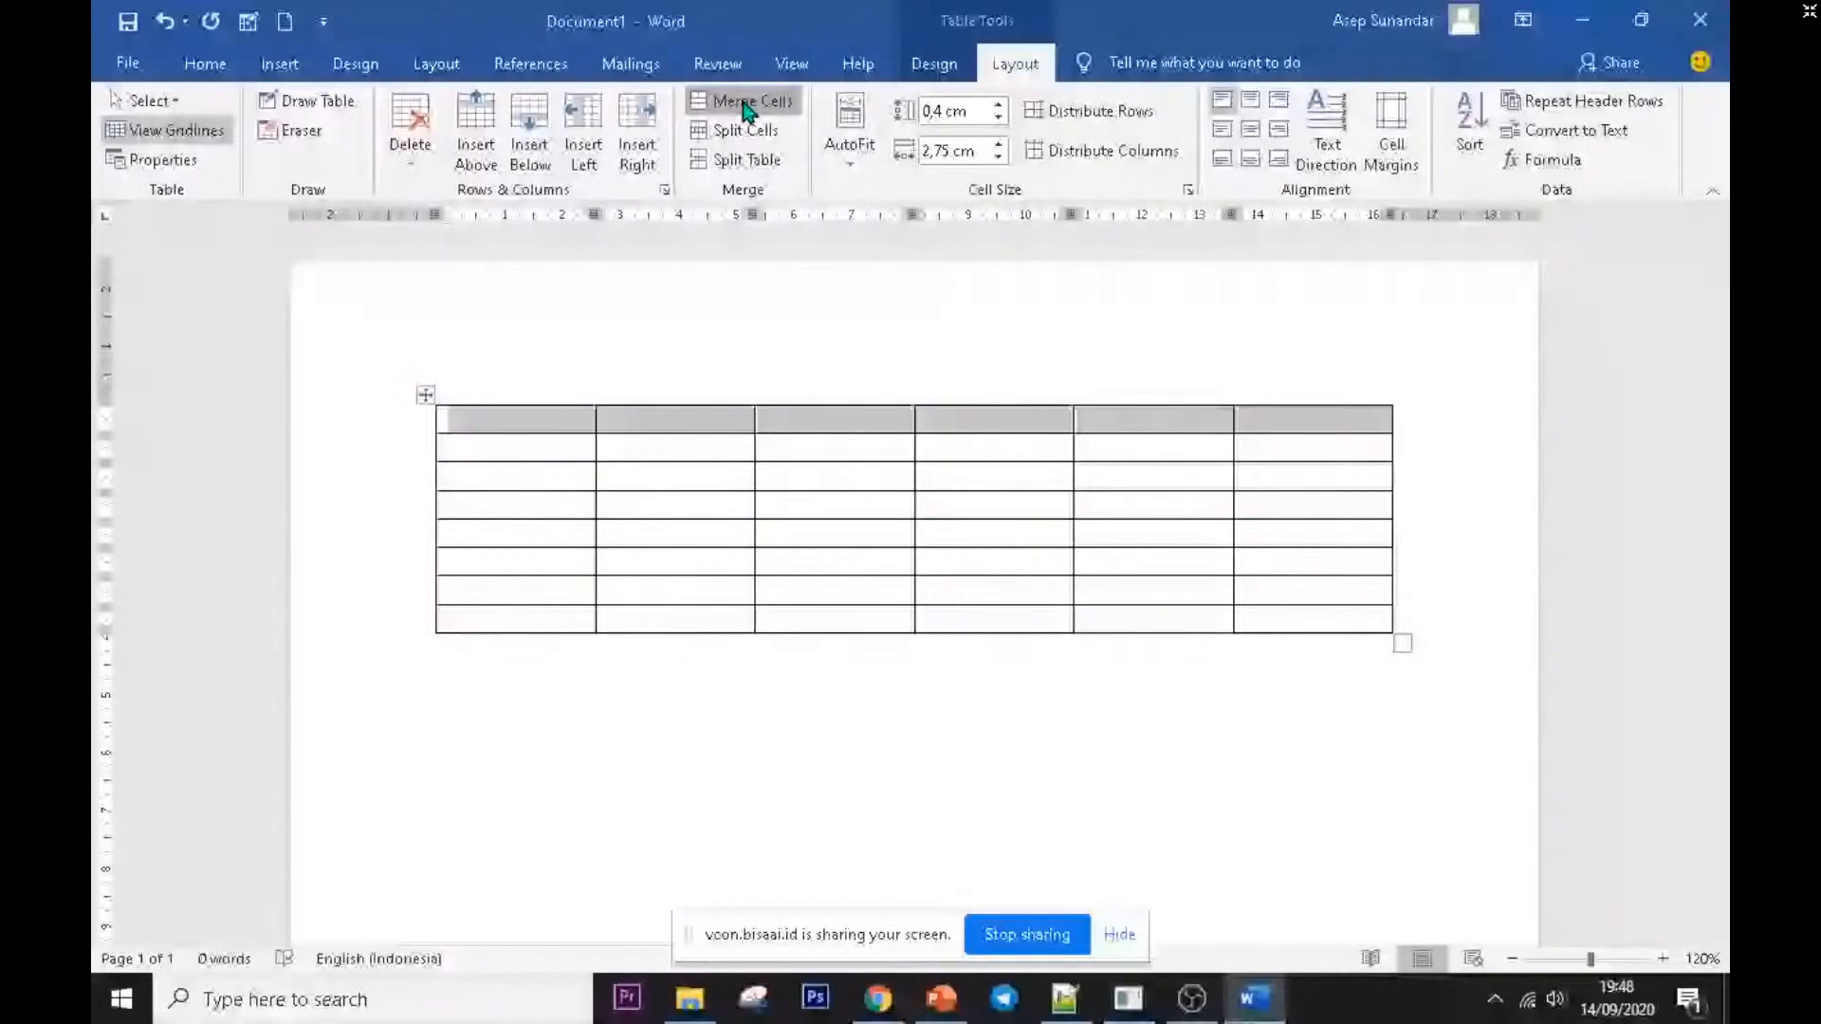
pyautogui.click(744, 109)
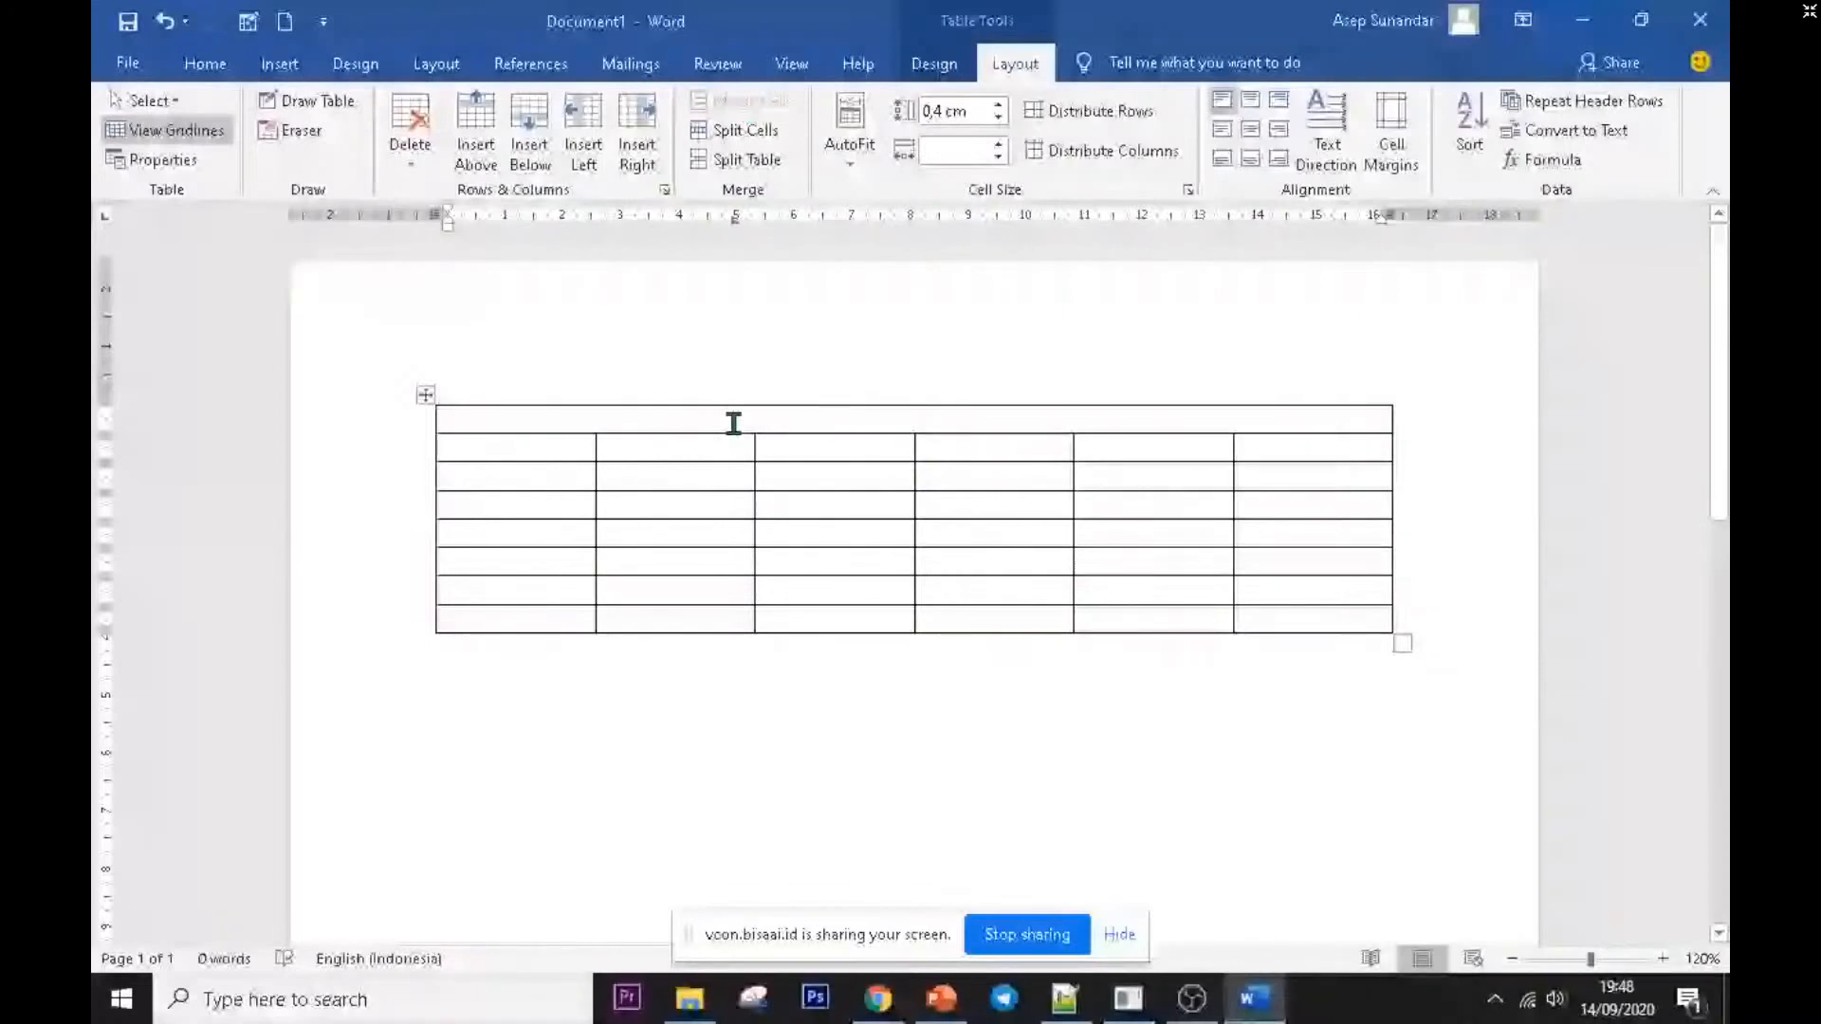
# - Enter the title "Jadwal Piket Kelas 6A" in the merged first row of the table
pyautogui.write('Jadwal PIKe')
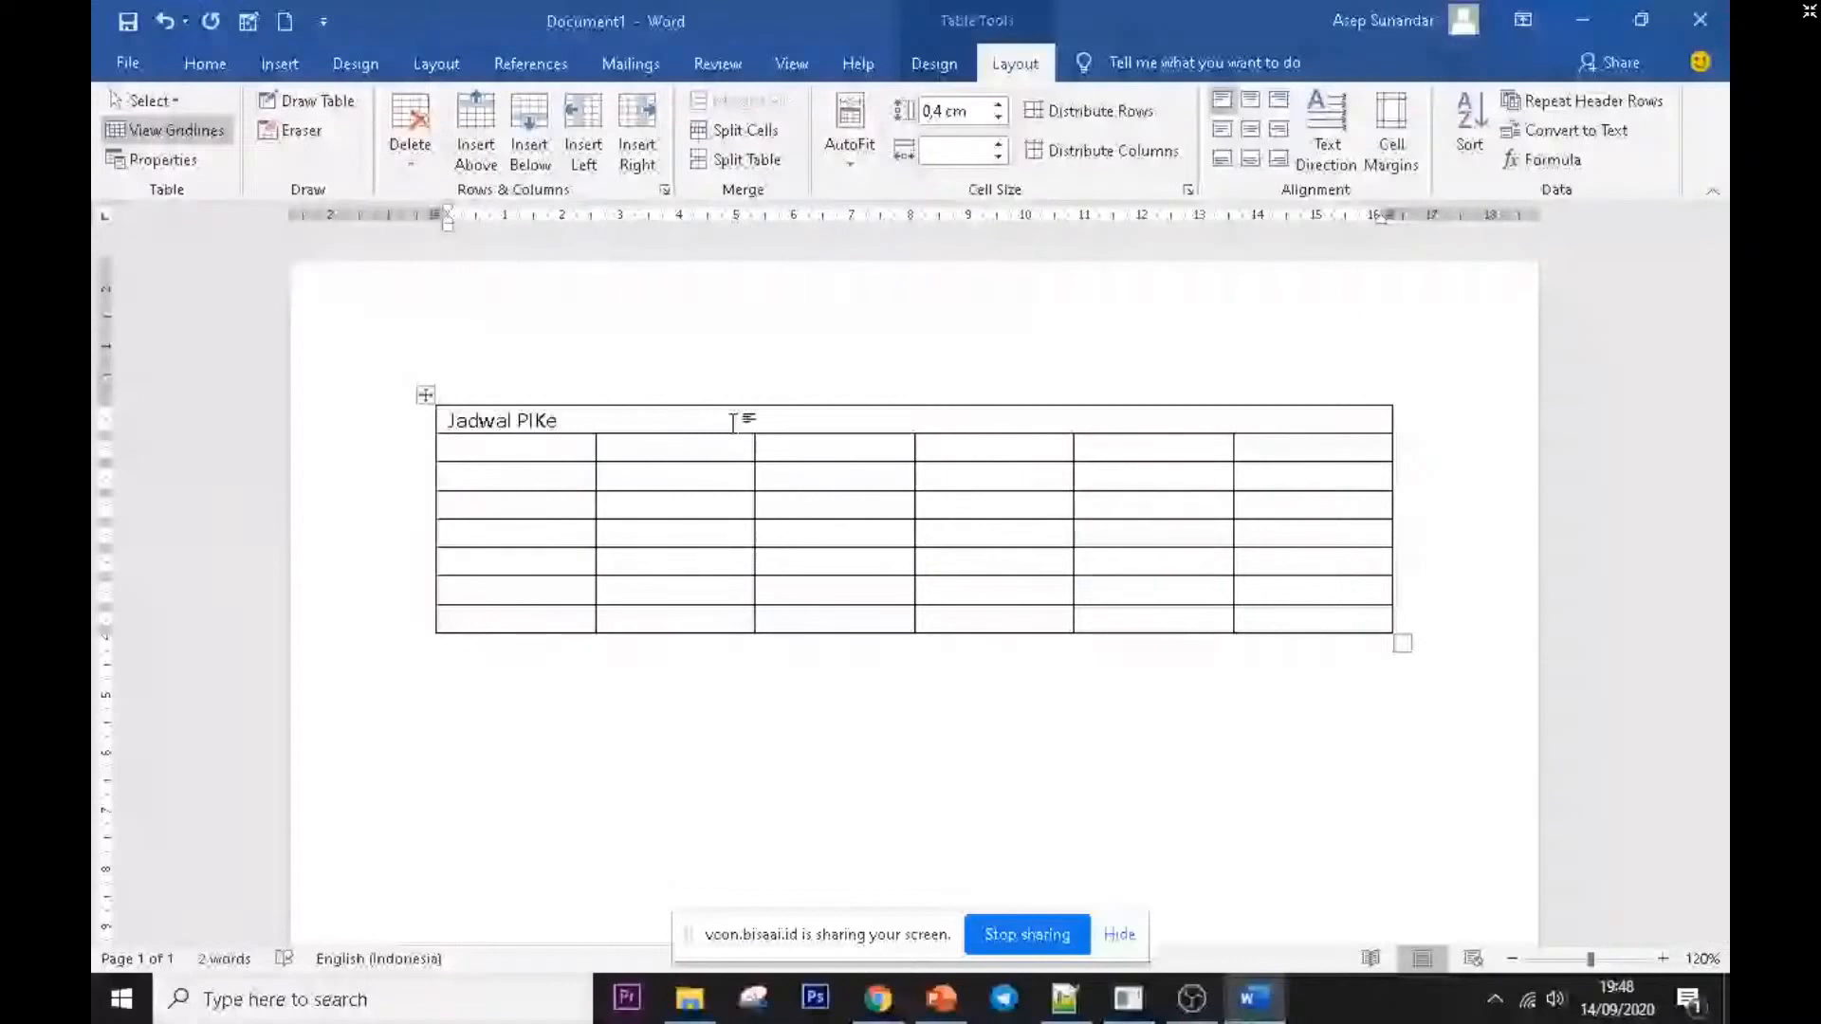
pyautogui.write('t K')
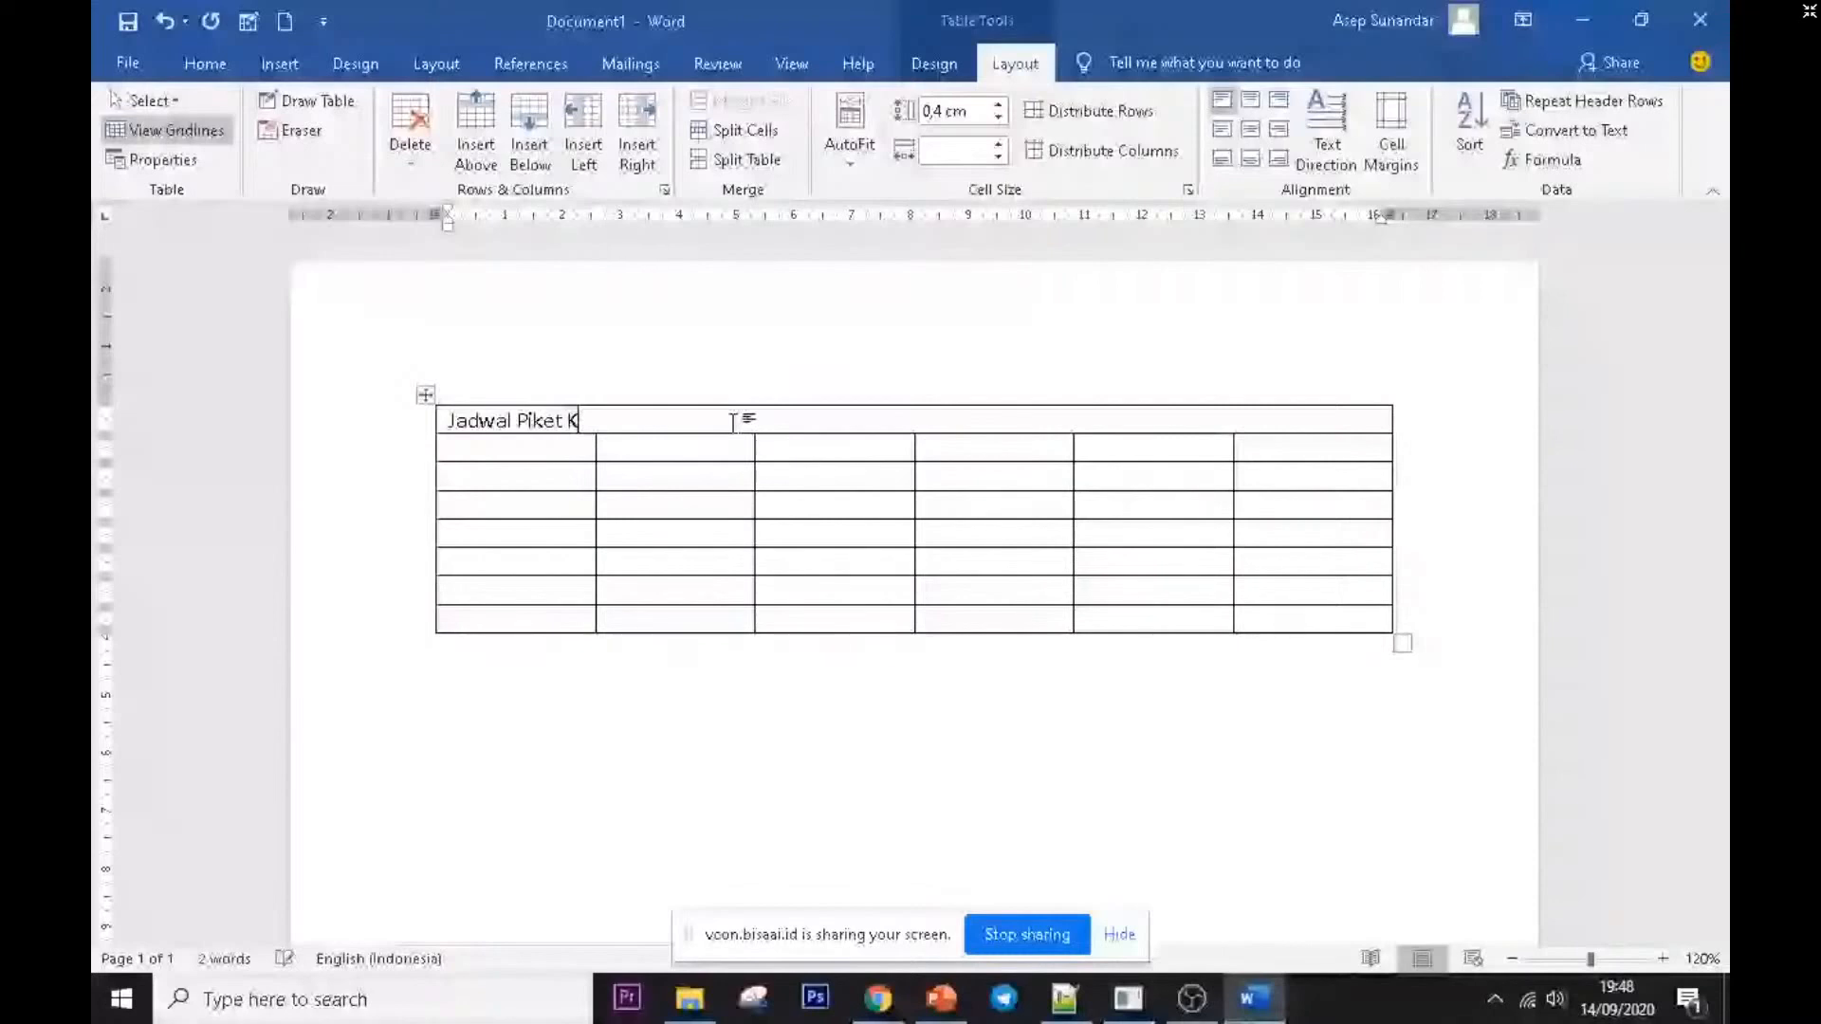
pyautogui.write('elas 6A')
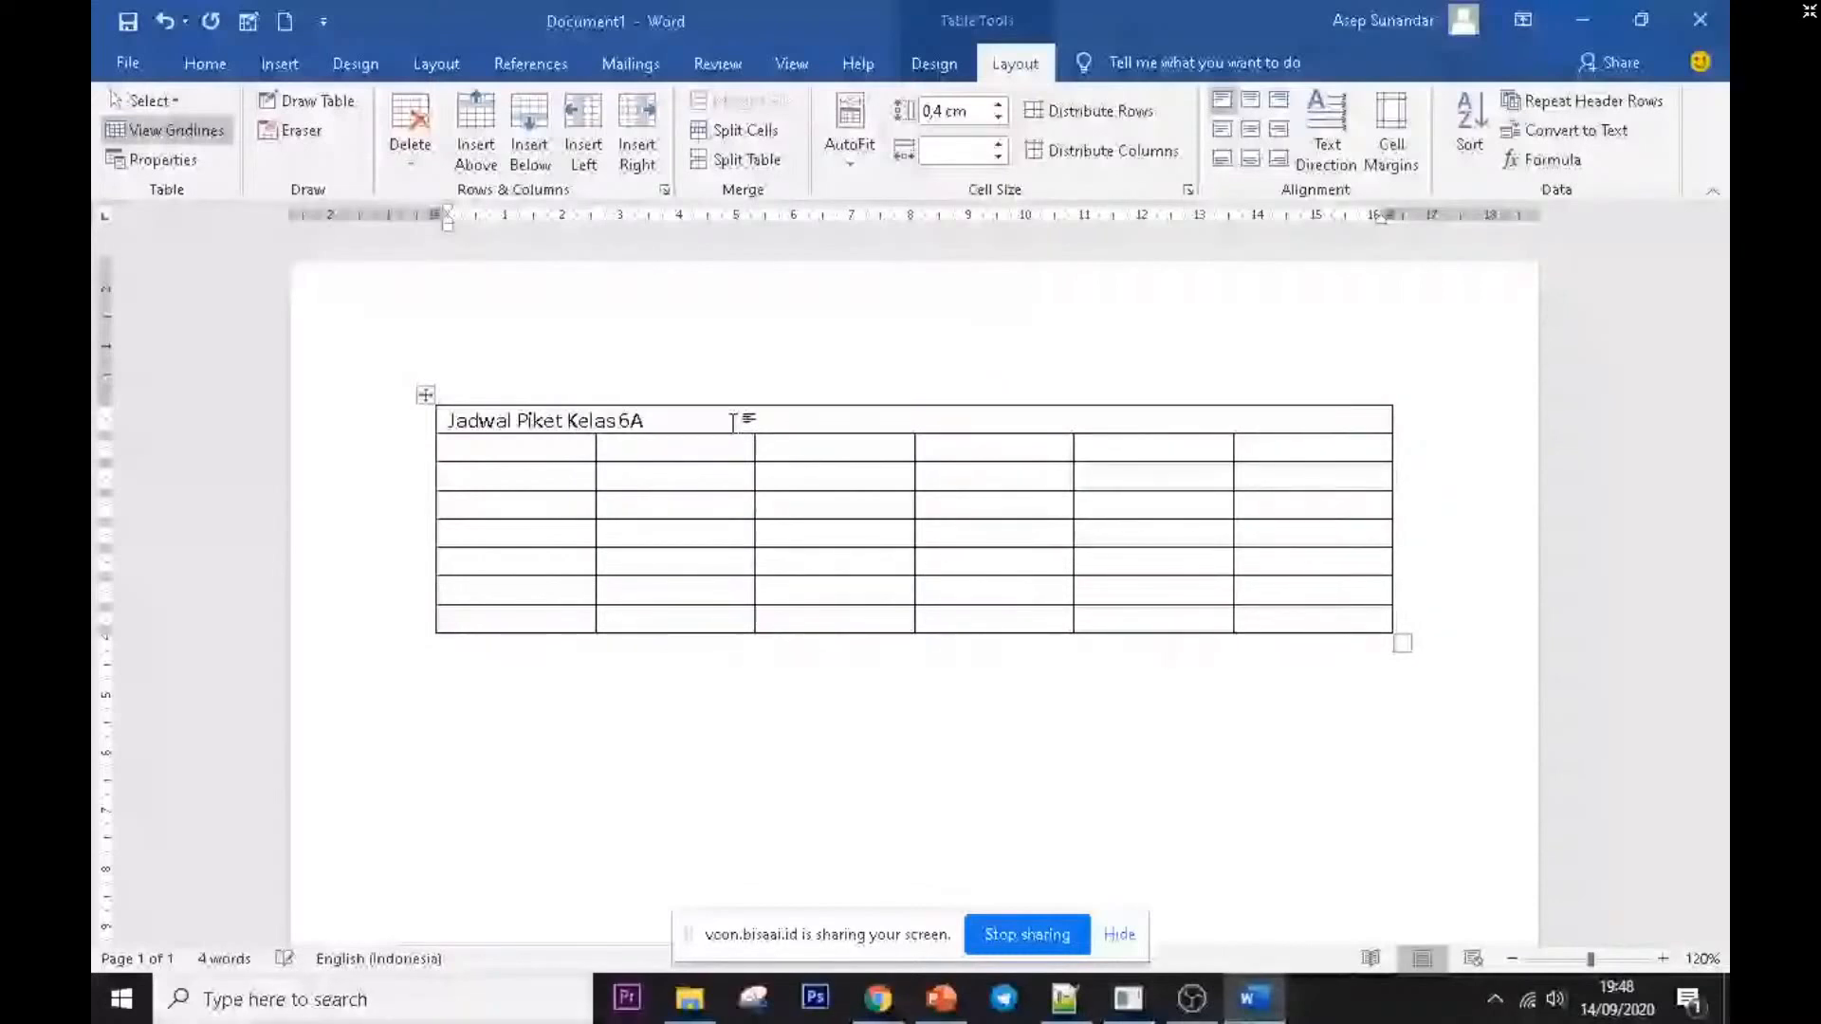
# - Centre the title in the table's merged first row and make it bold
pyautogui.hotkey('ctrl', 'a')
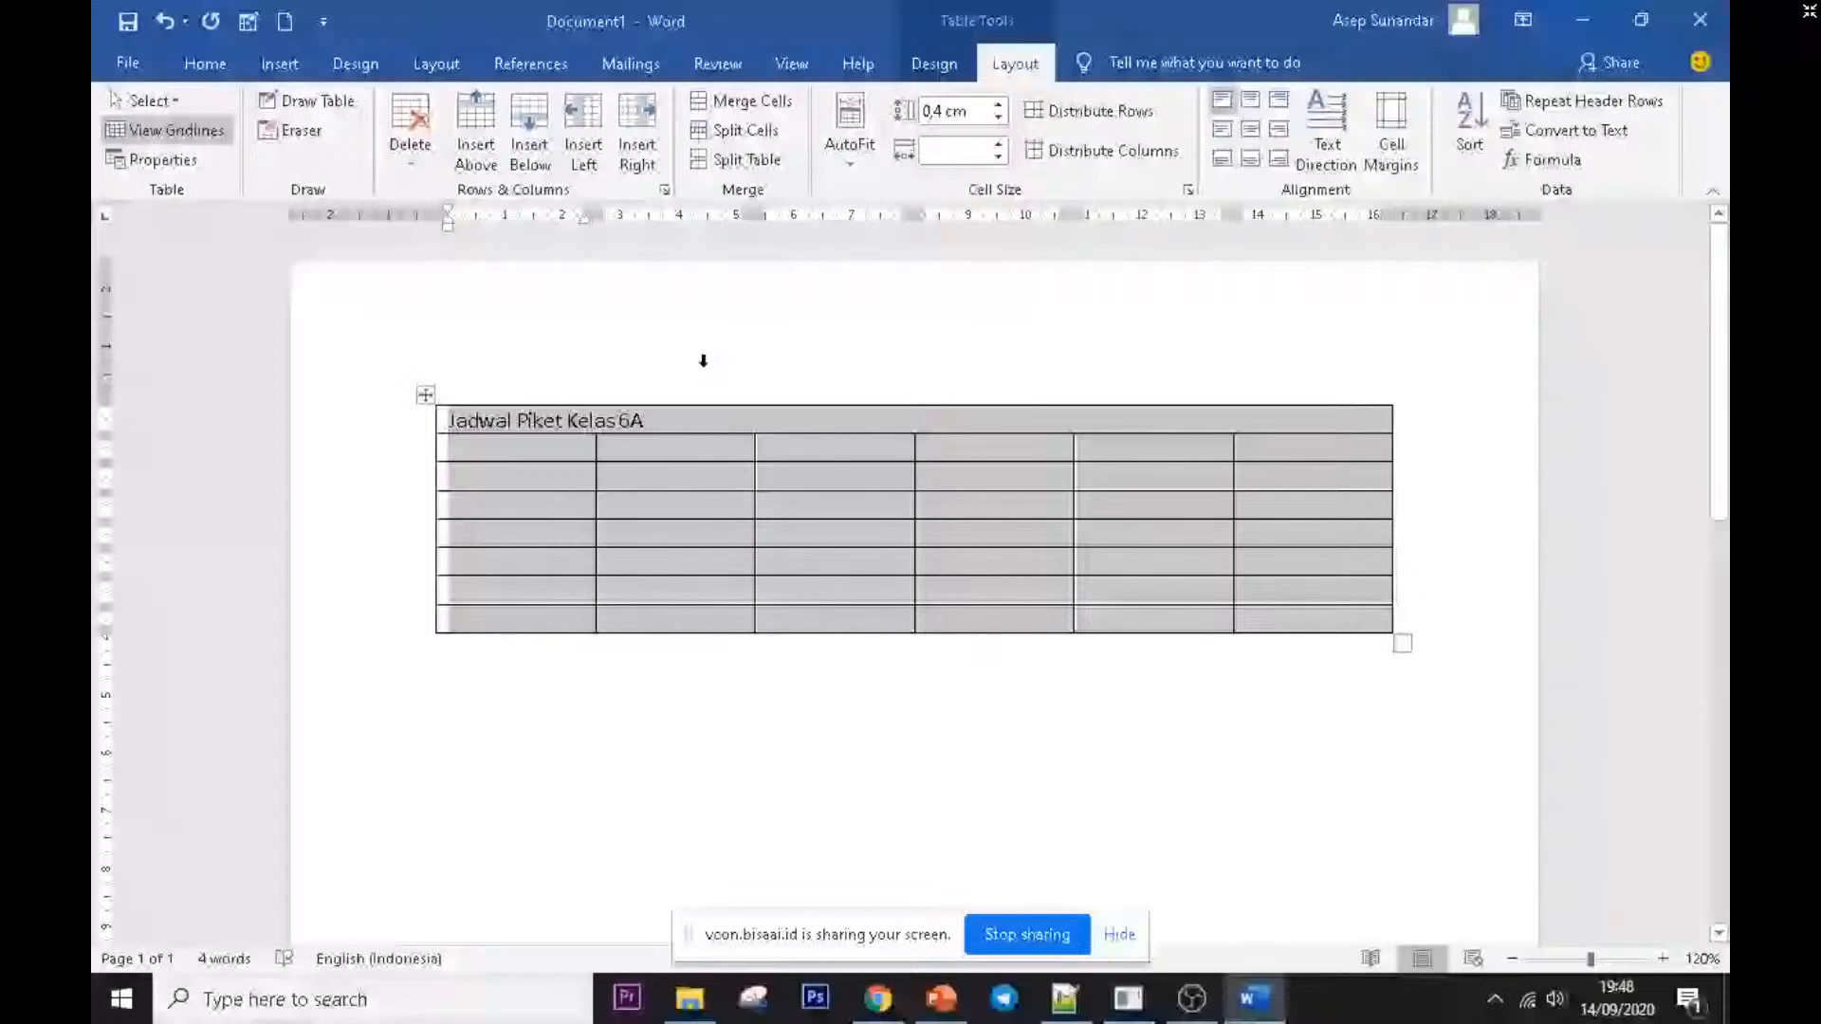
pyautogui.doubleClick(703, 423)
pyautogui.click(703, 423)
pyautogui.doubleClick(703, 423)
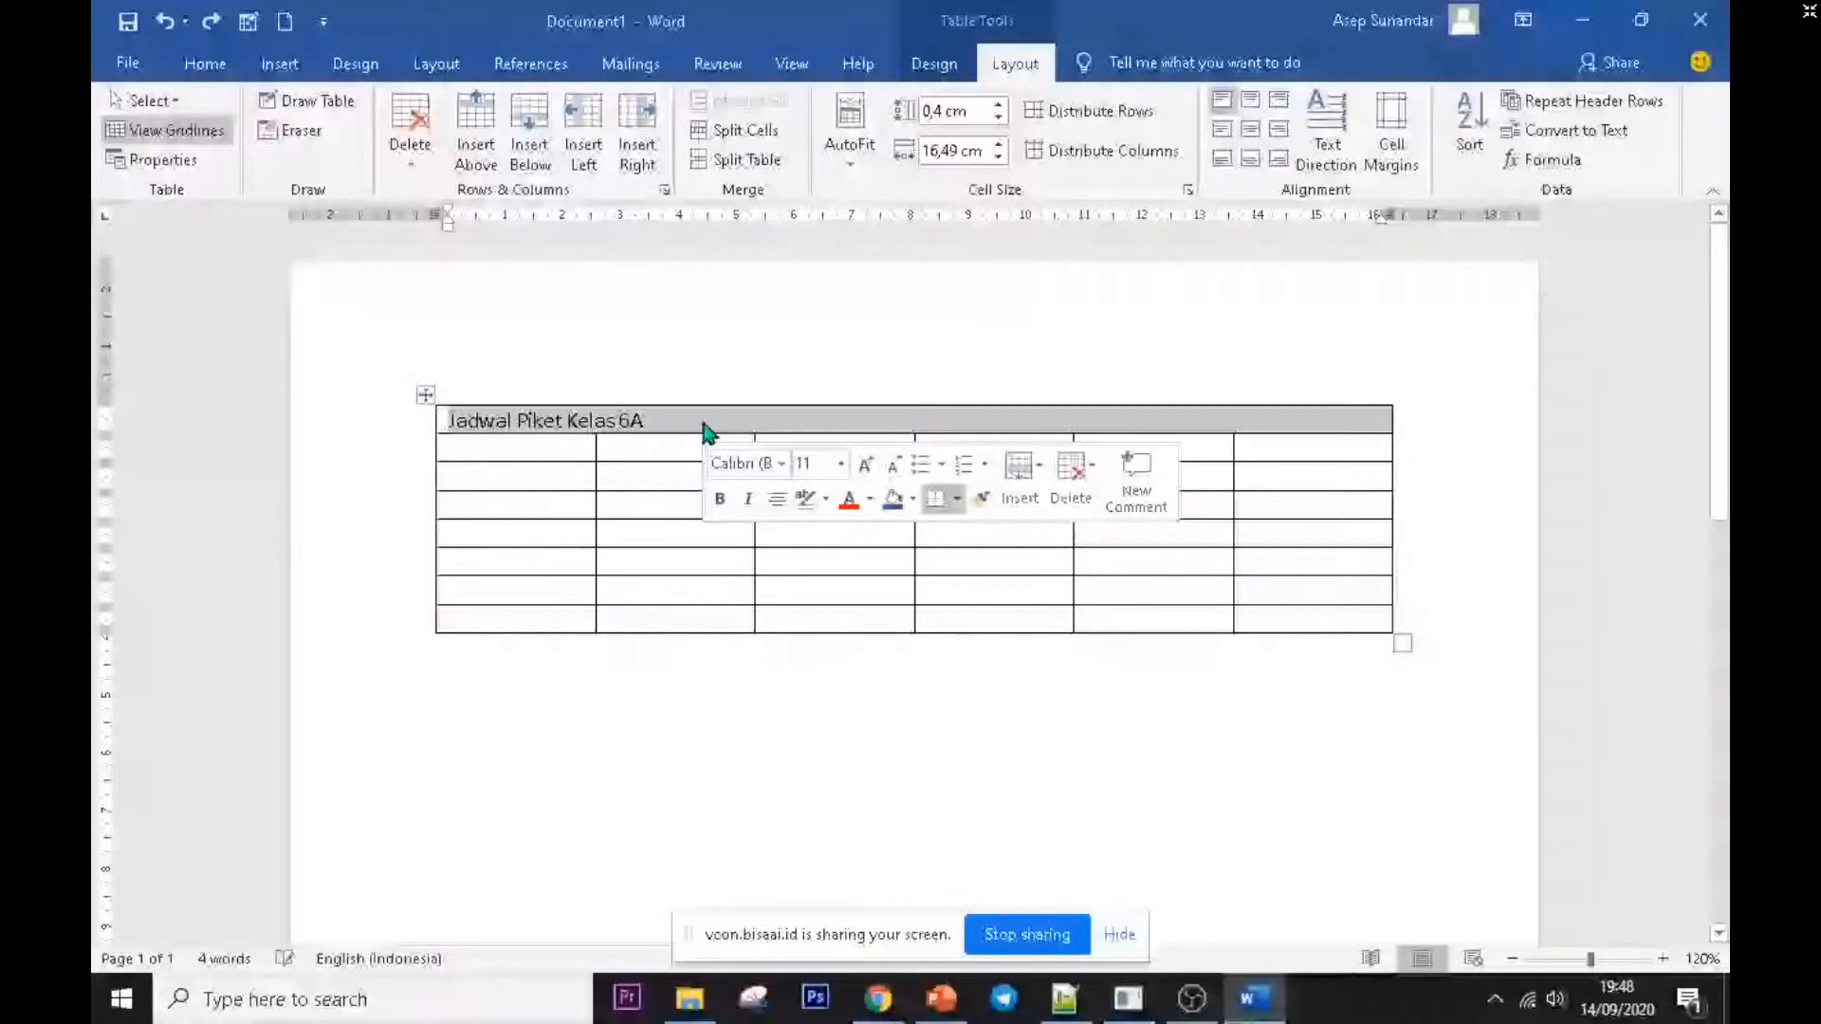
pyautogui.click(205, 64)
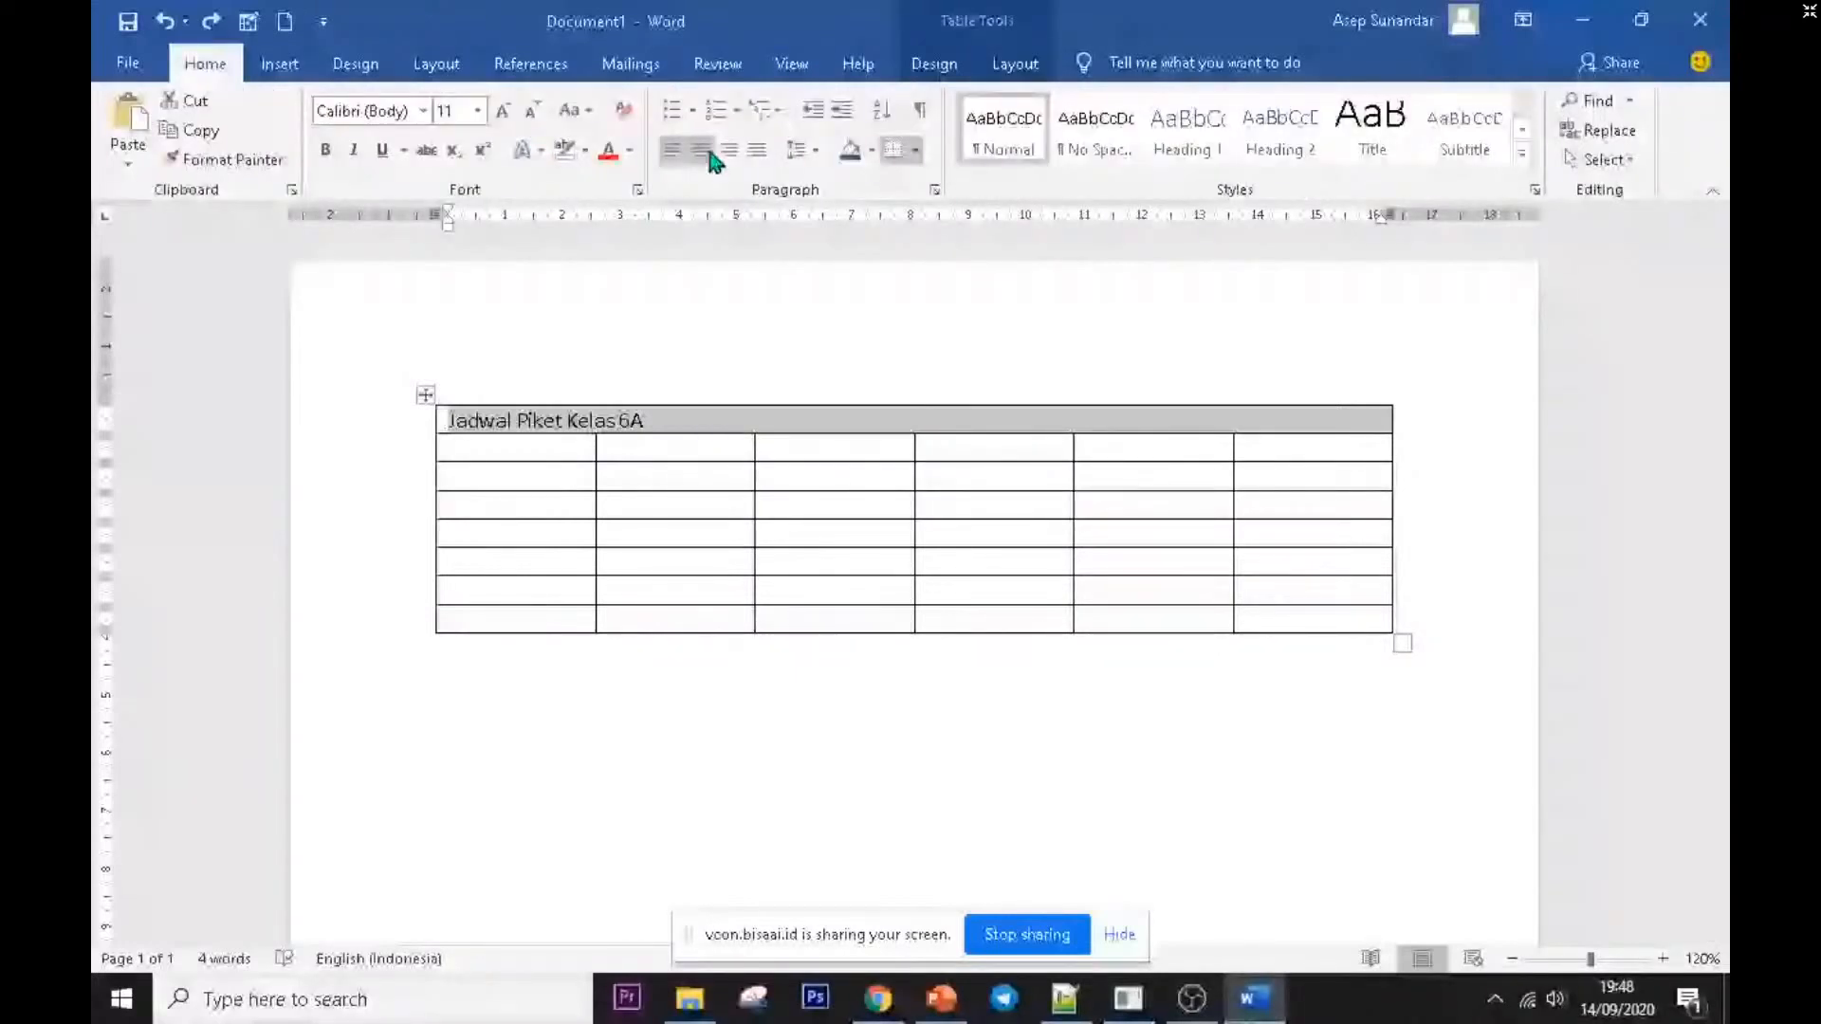
pyautogui.click(1015, 64)
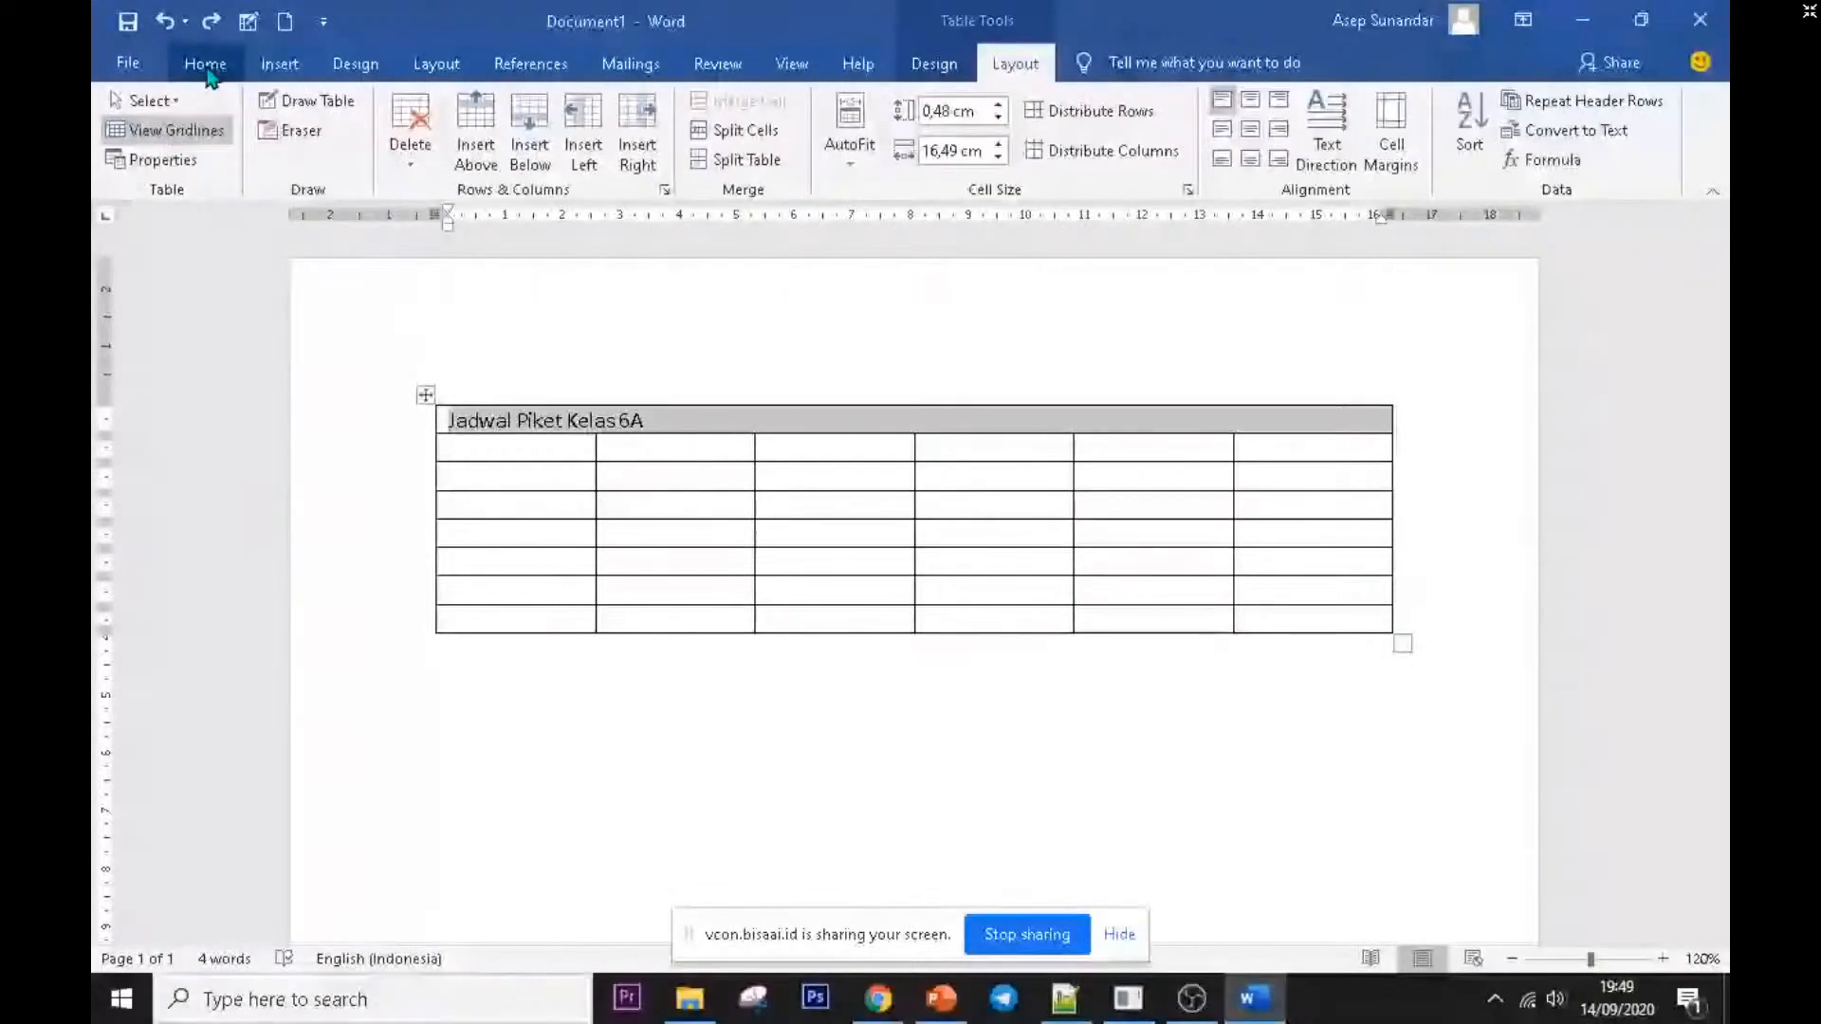
pyautogui.click(209, 69)
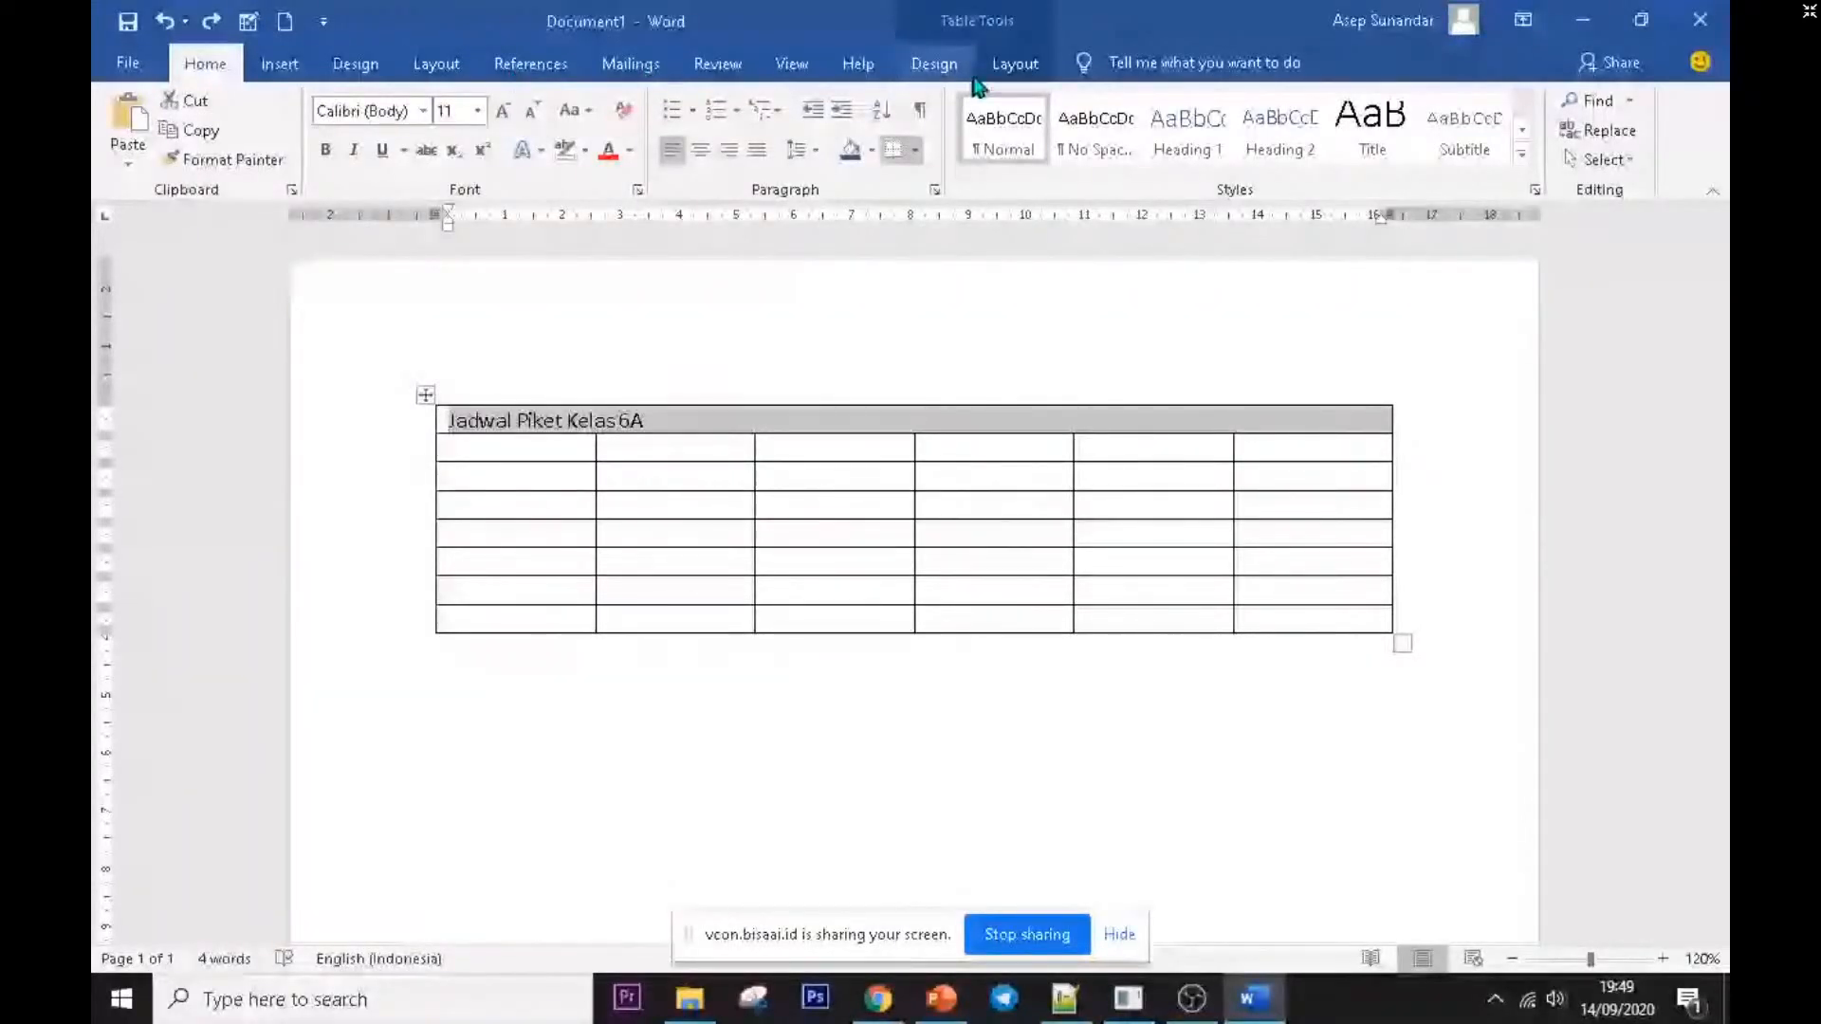
pyautogui.click(1015, 66)
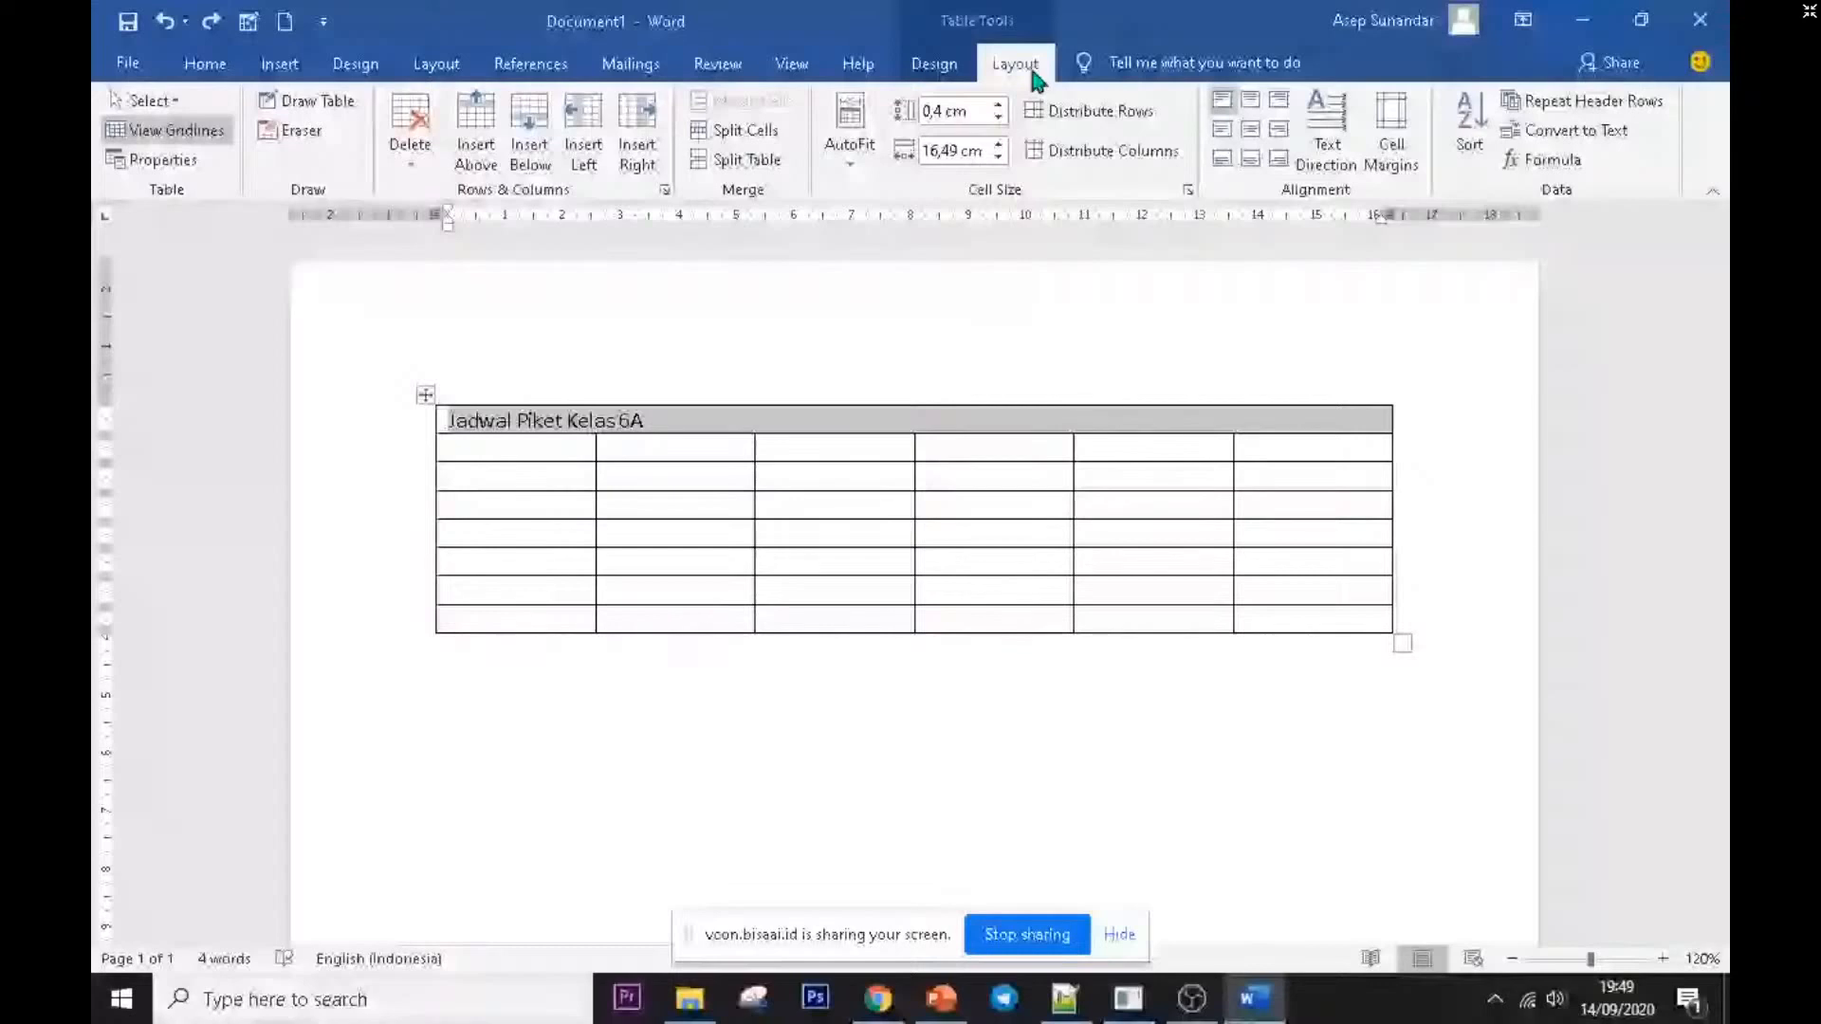
pyautogui.hotkey('ctrl', 'e')
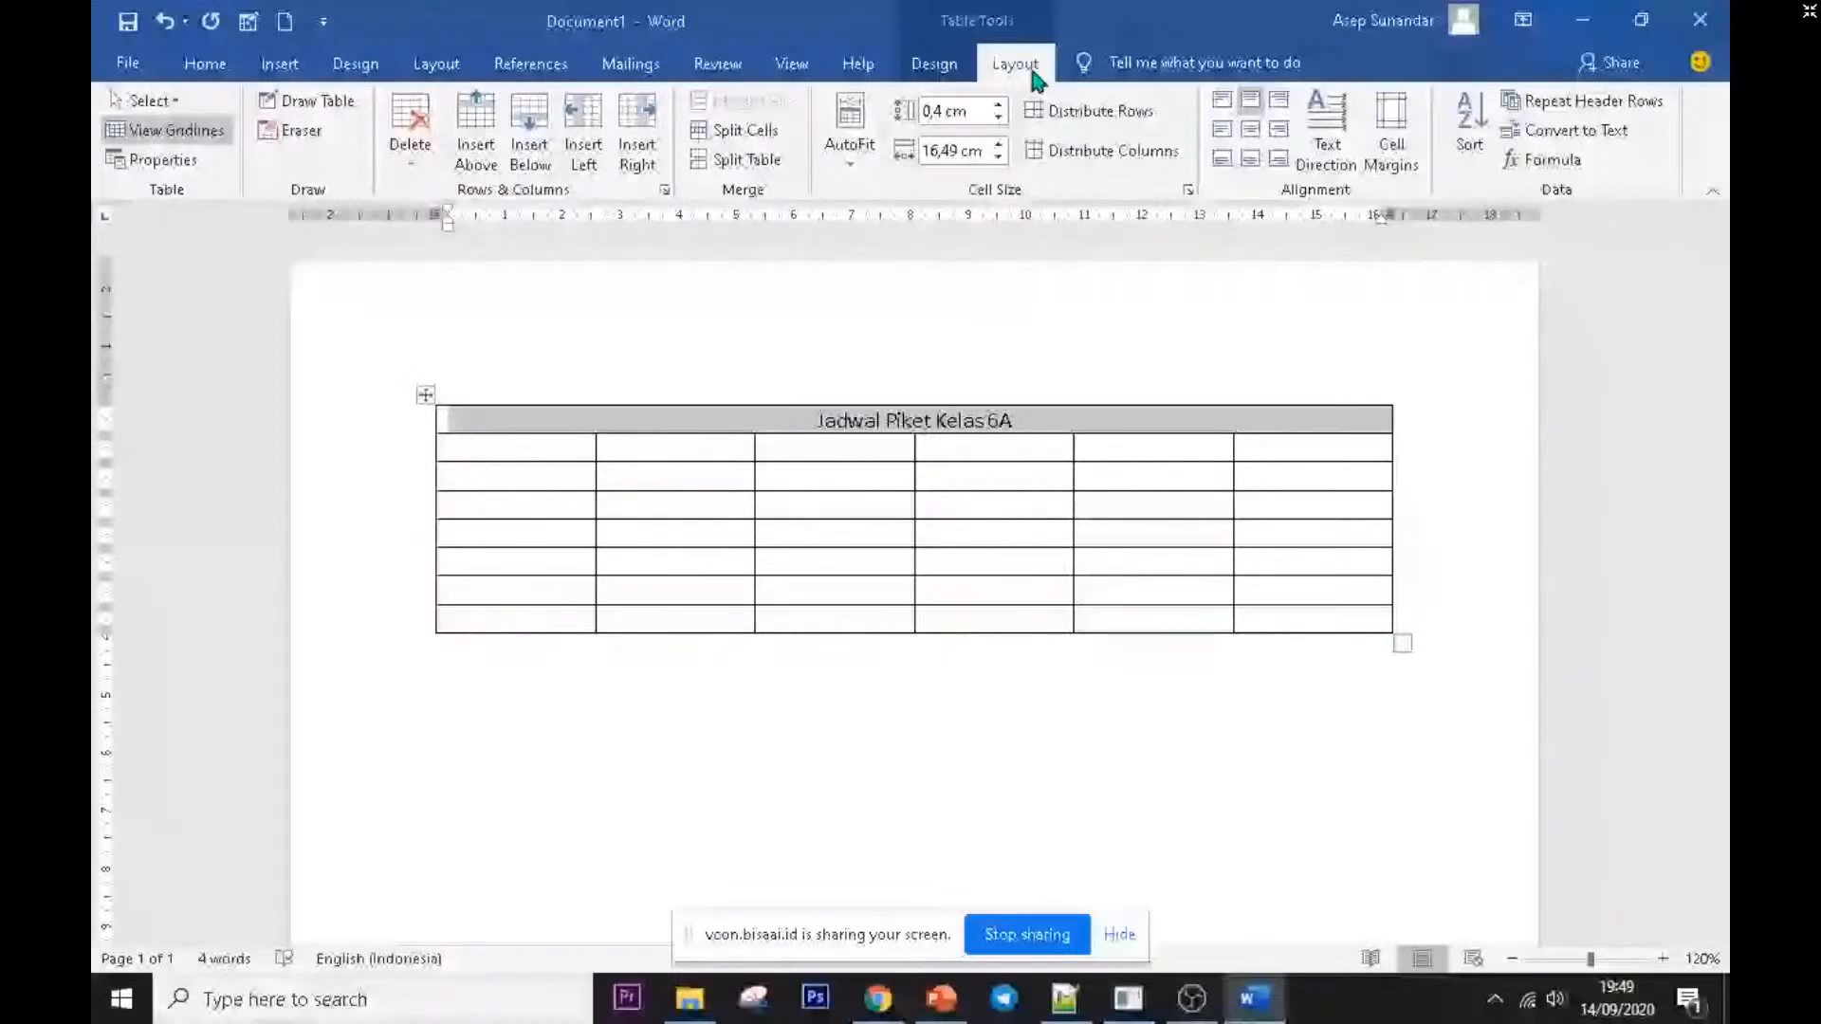
pyautogui.hotkey('ctrl', 'b')
# - Enter the day names Senin, Selasa and Rabu in the first three cells of the table's second row
pyautogui.press('Down')
pyautogui.write('Sen')
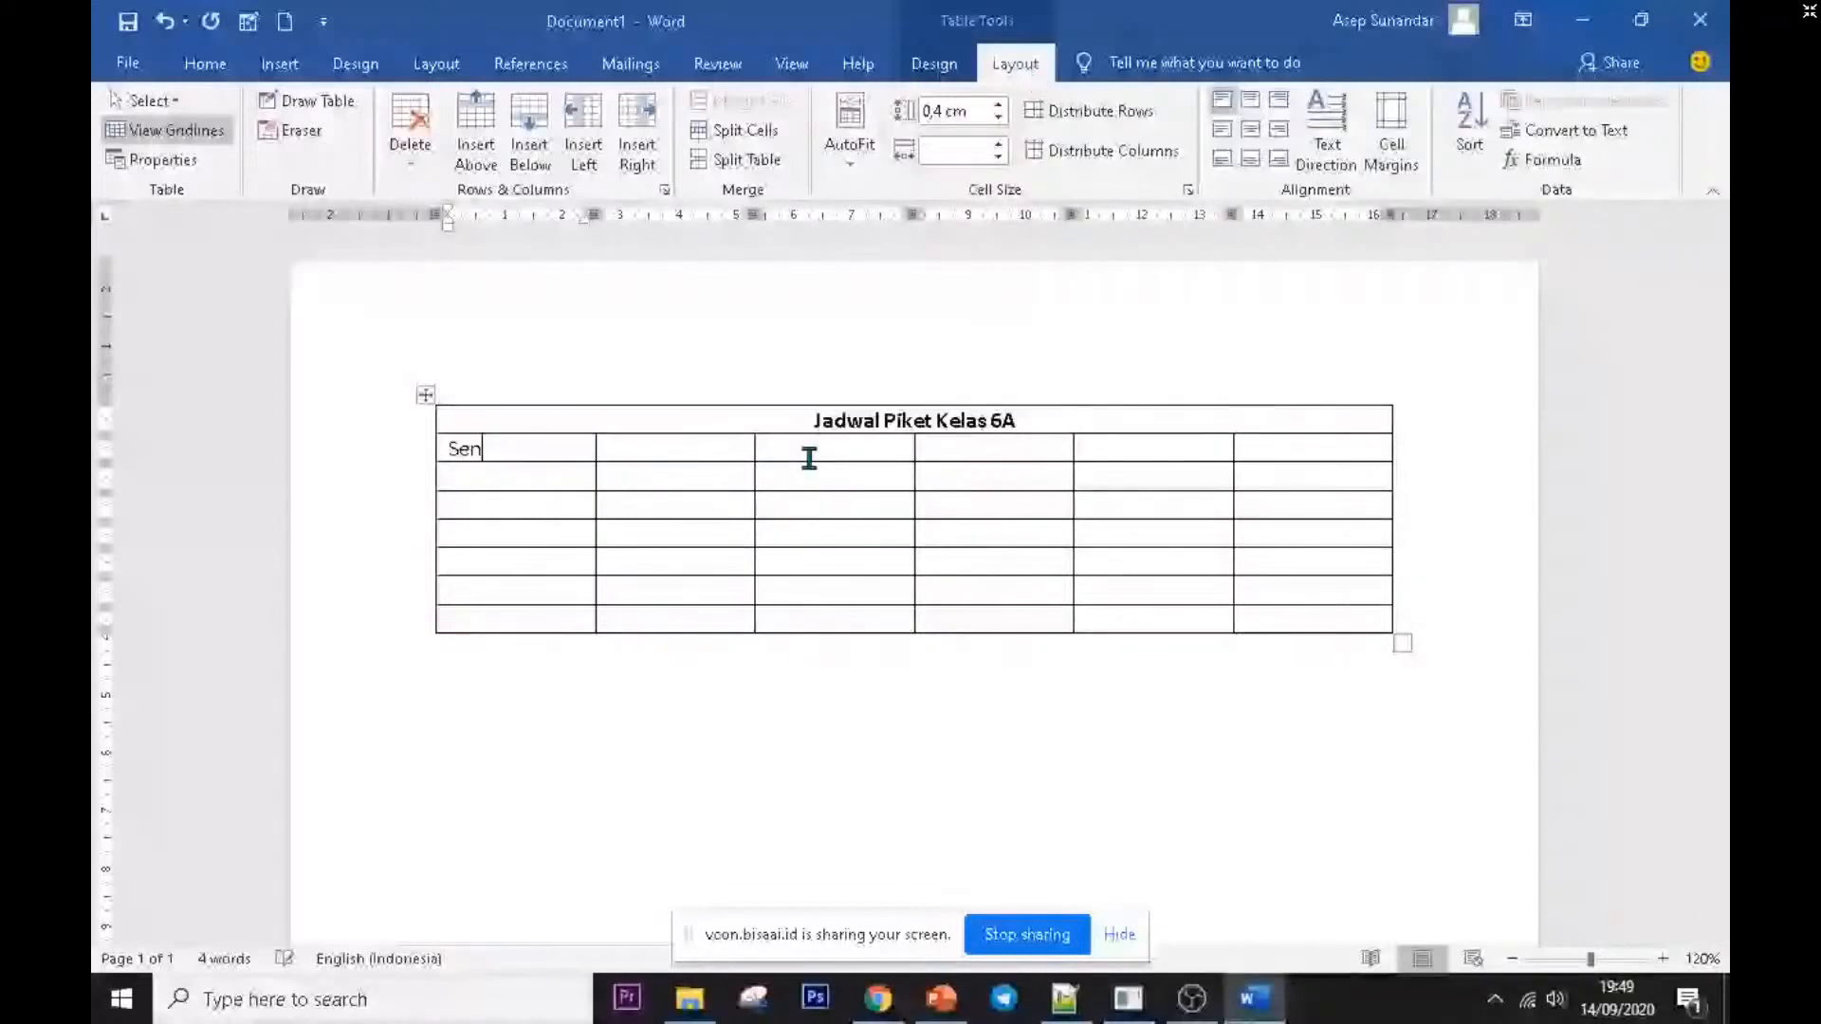
pyautogui.write('in')
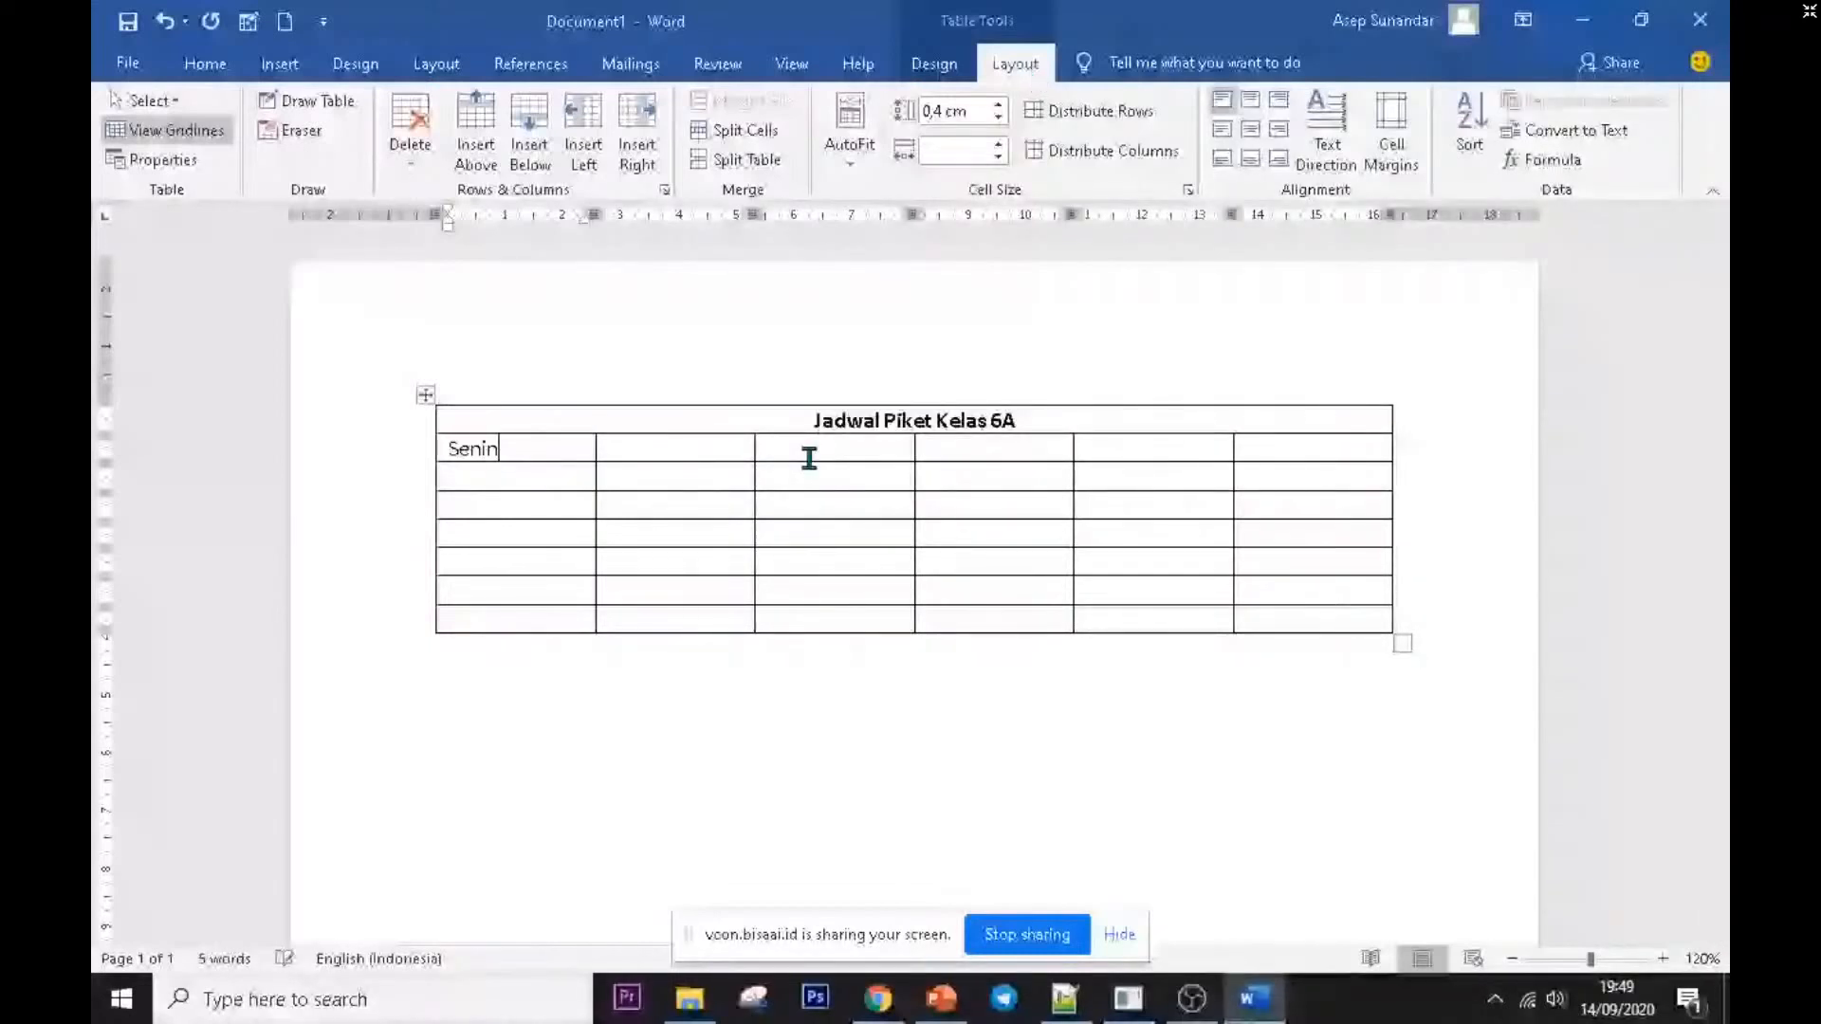
pyautogui.press('Tab')
pyautogui.write('Selasa')
pyautogui.press('Tab')
pyautogui.write('Ra')
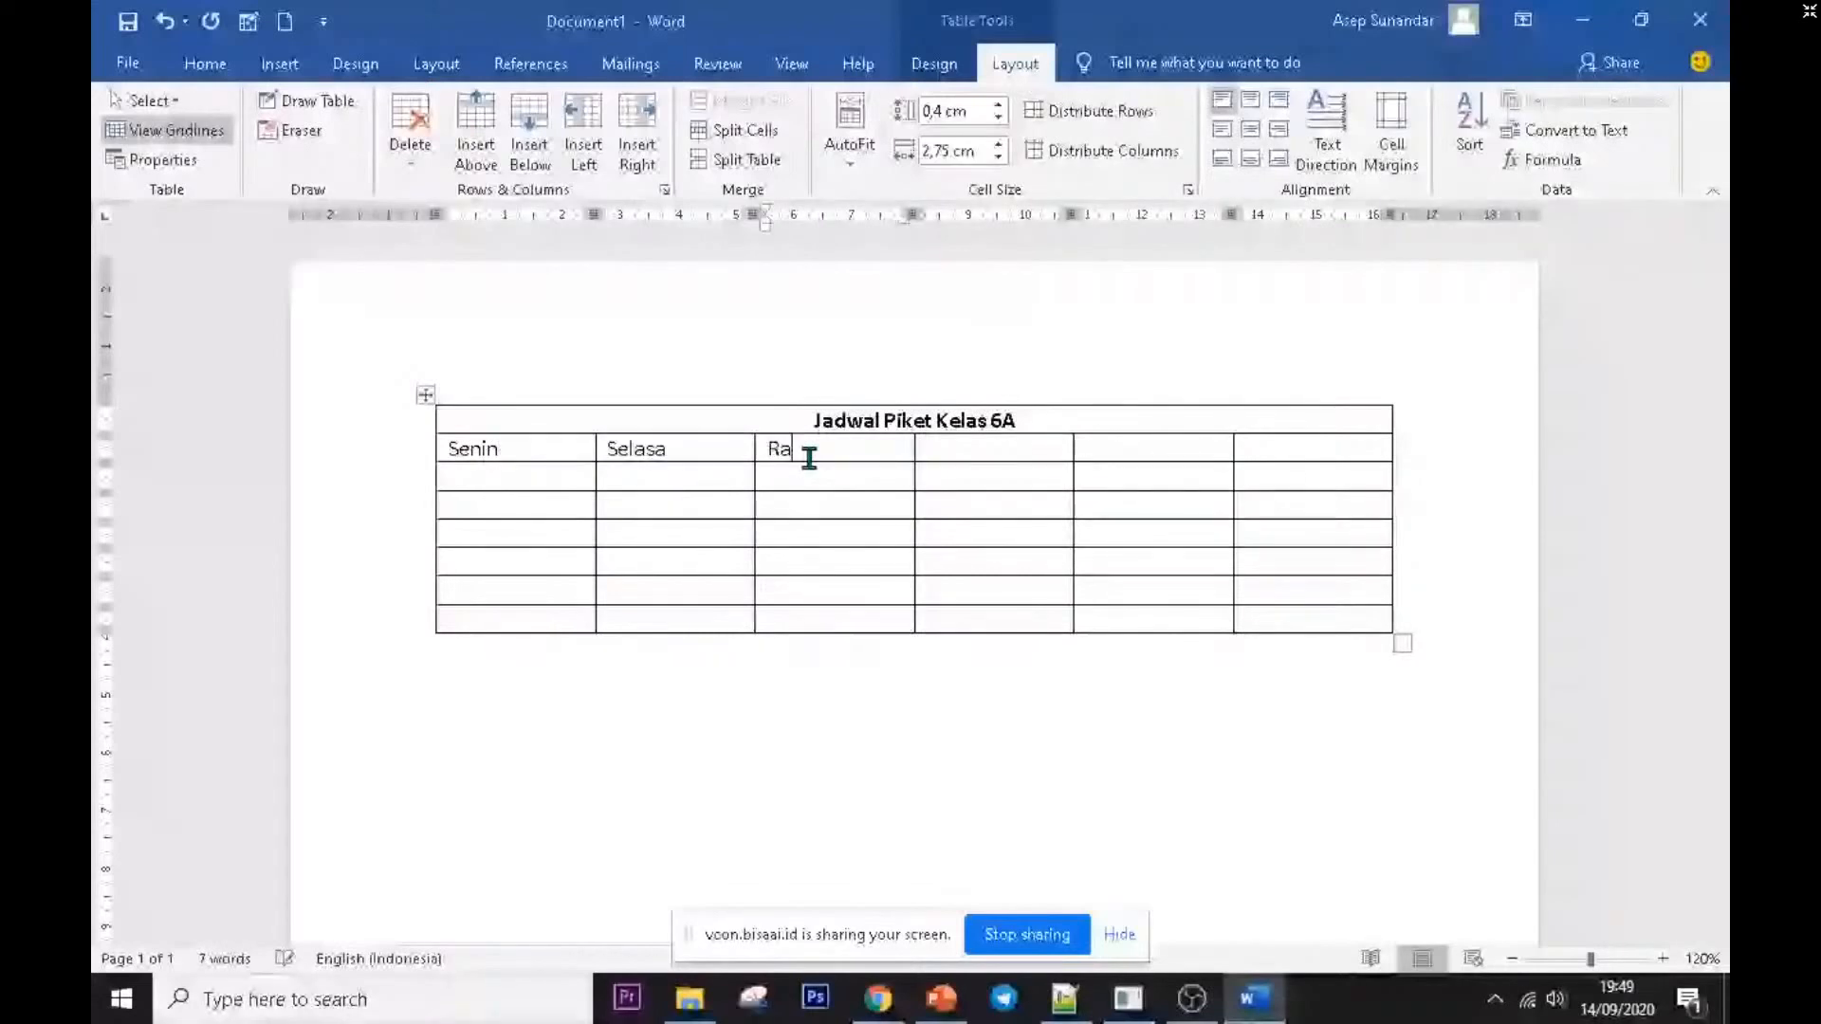
pyautogui.write('bu')
pyautogui.press('Tab')
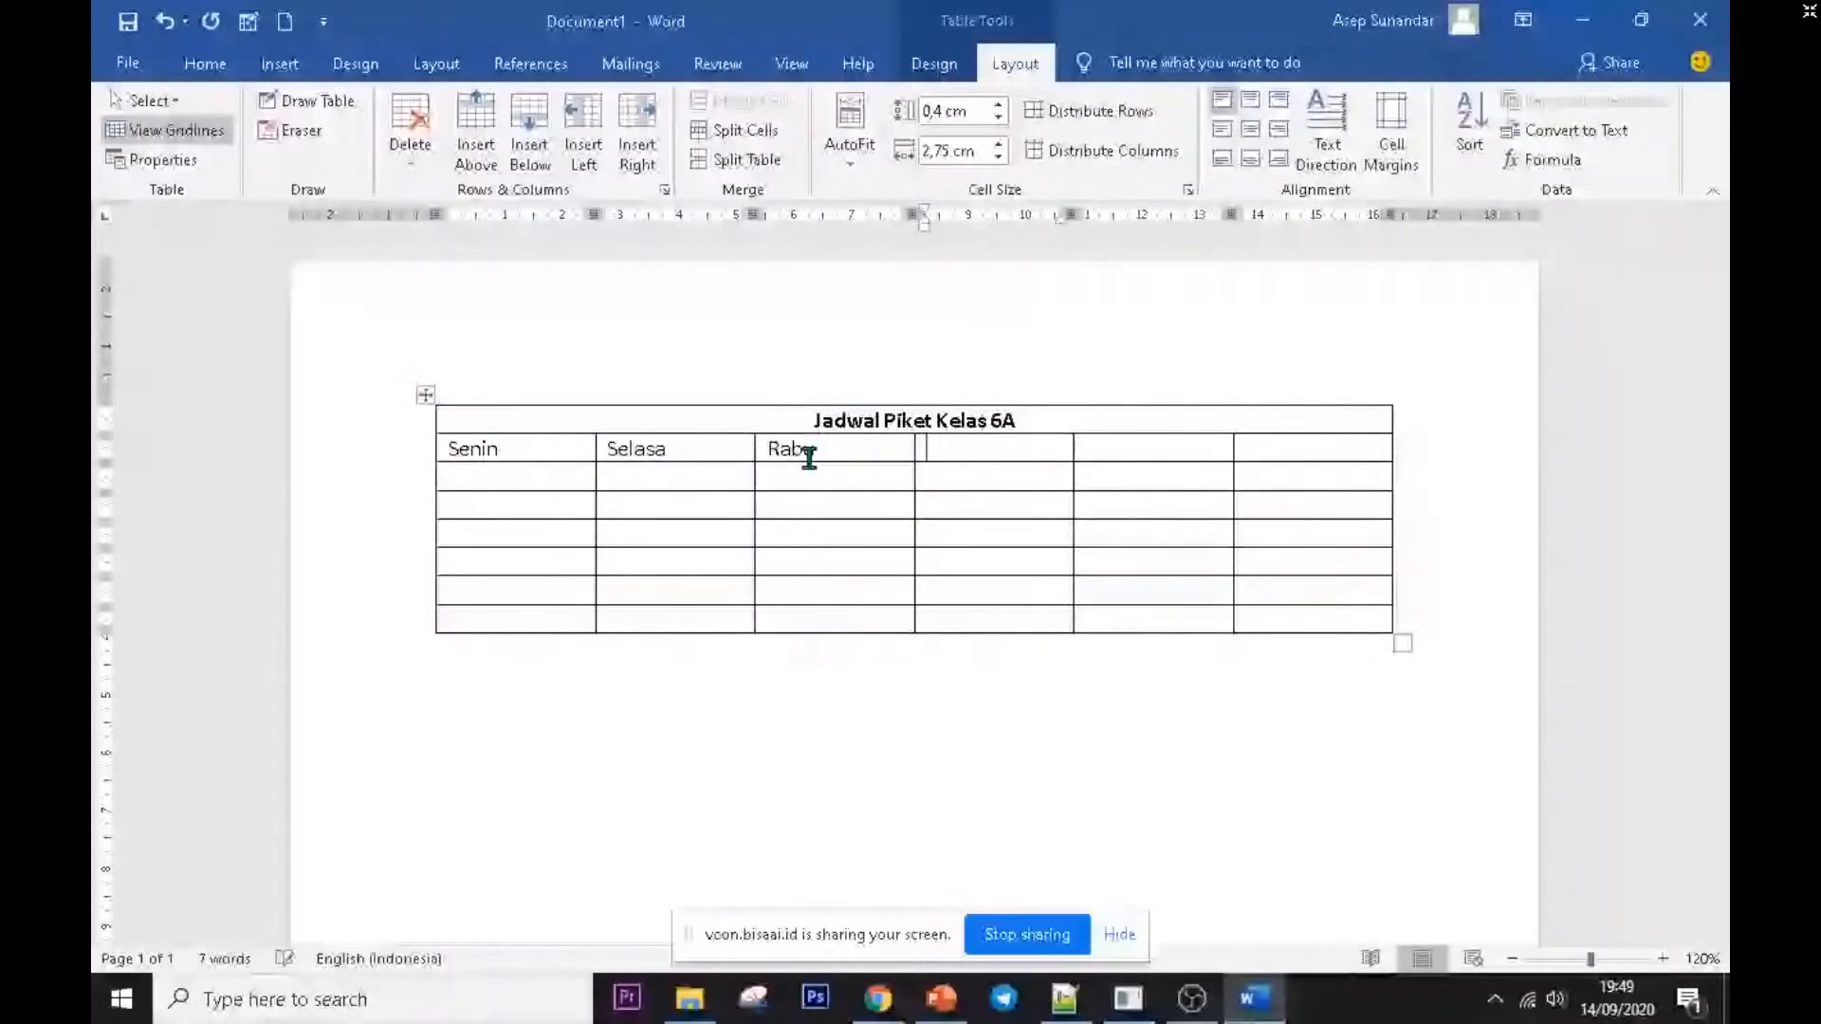
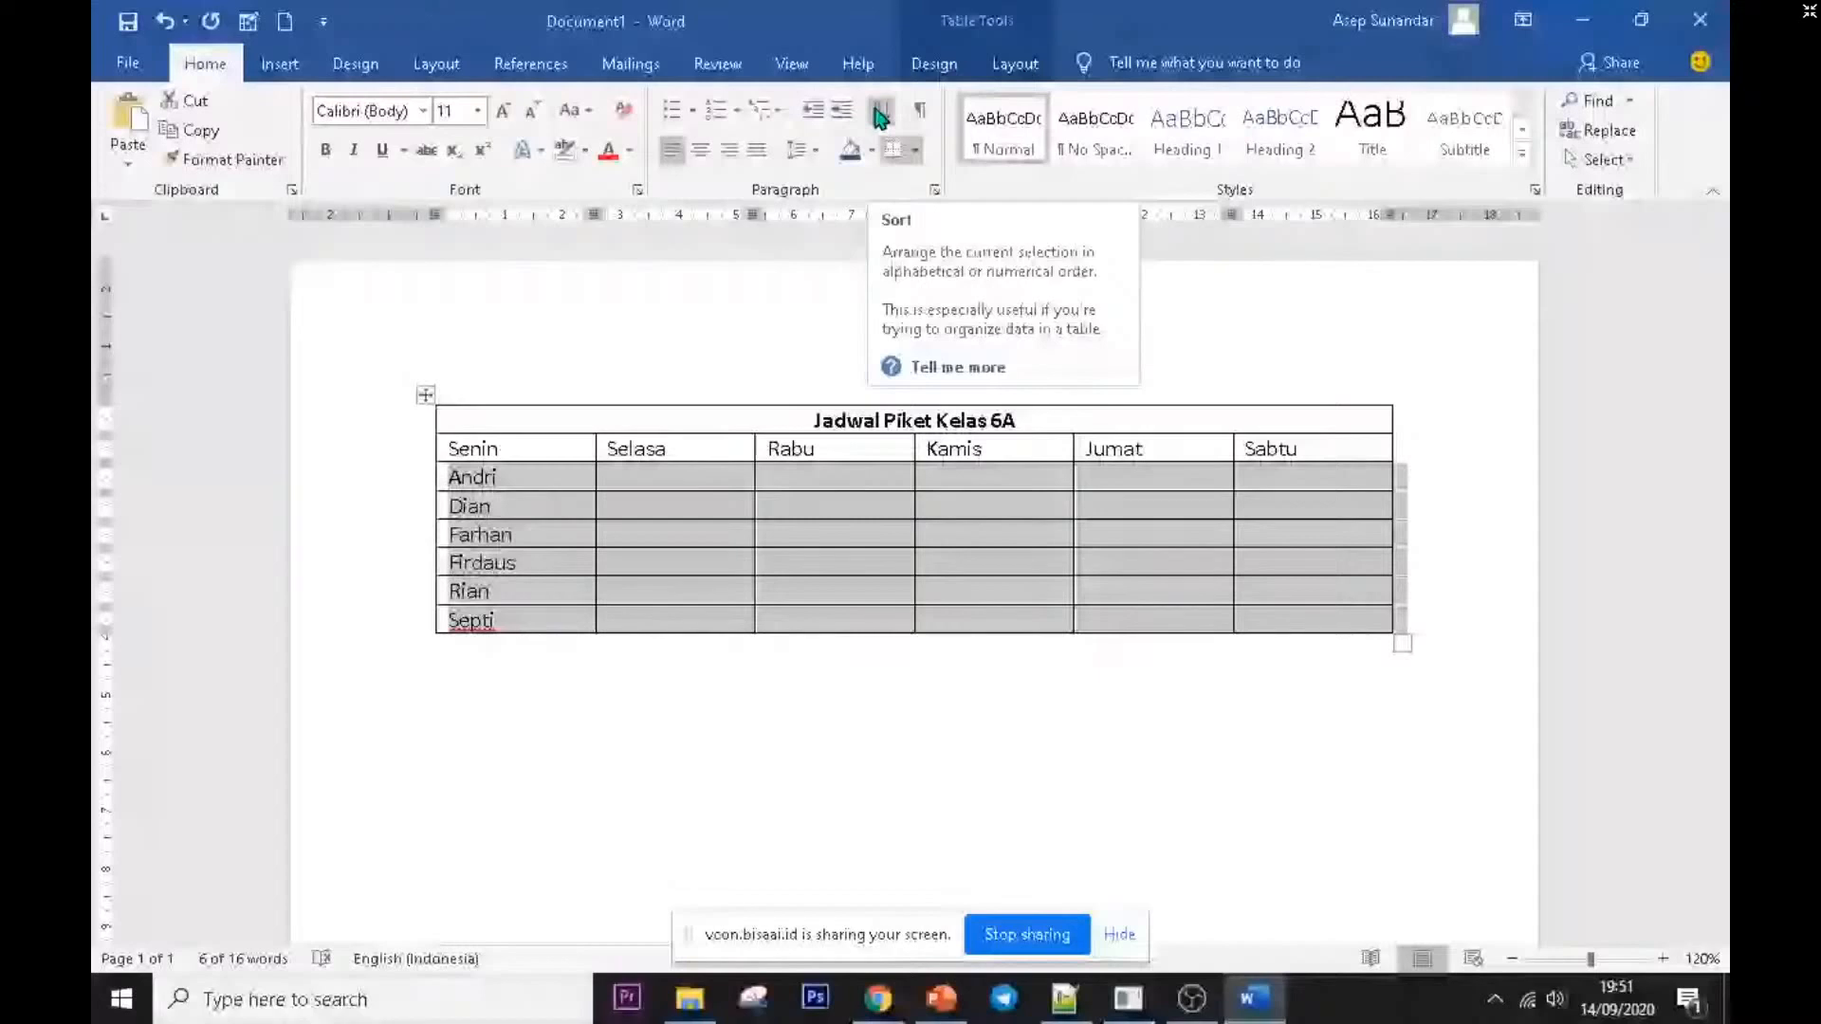
# - Delete the duty schedule table so the whole document is empty
pyautogui.click(280, 64)
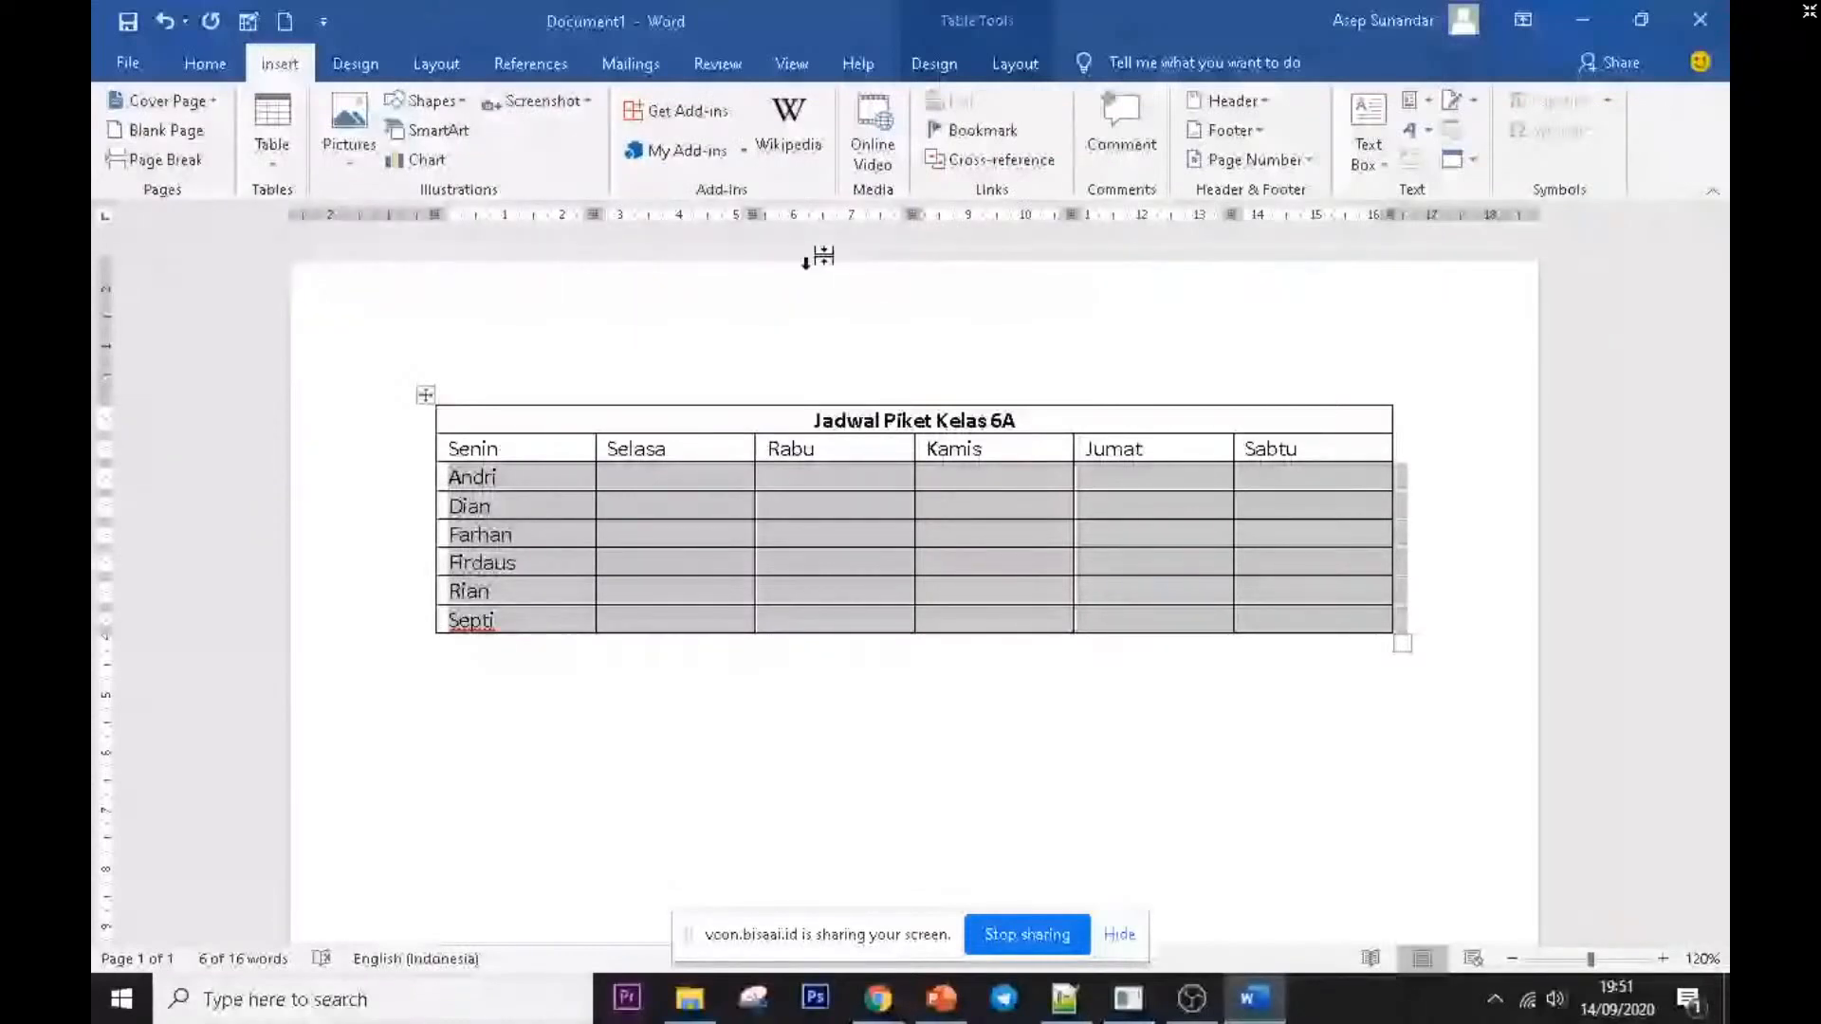
pyautogui.hotkey('ctrl', 'a')
pyautogui.press('Delete')
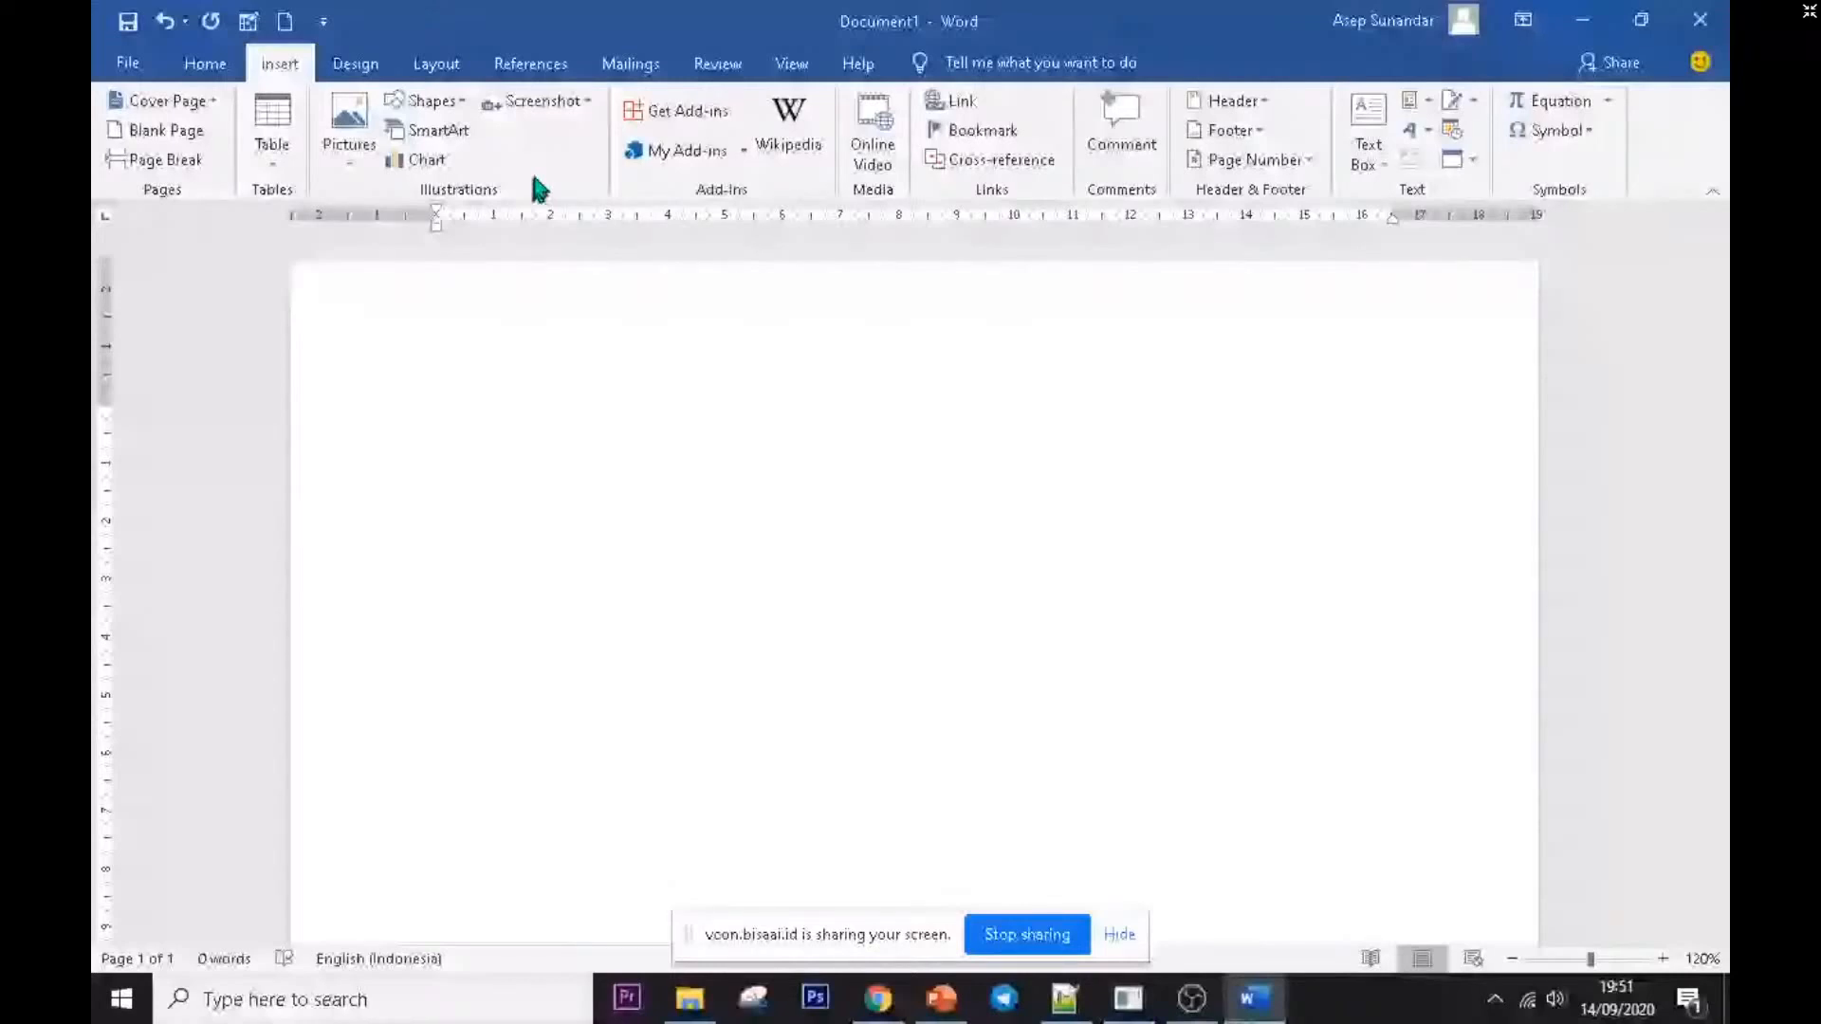
# - Switch to Notepad++ and undo the pasted paragraphs in the new 7 file until it is empty
pyautogui.hotkey('alt', 'Tab')
pyautogui.click(1064, 1000)
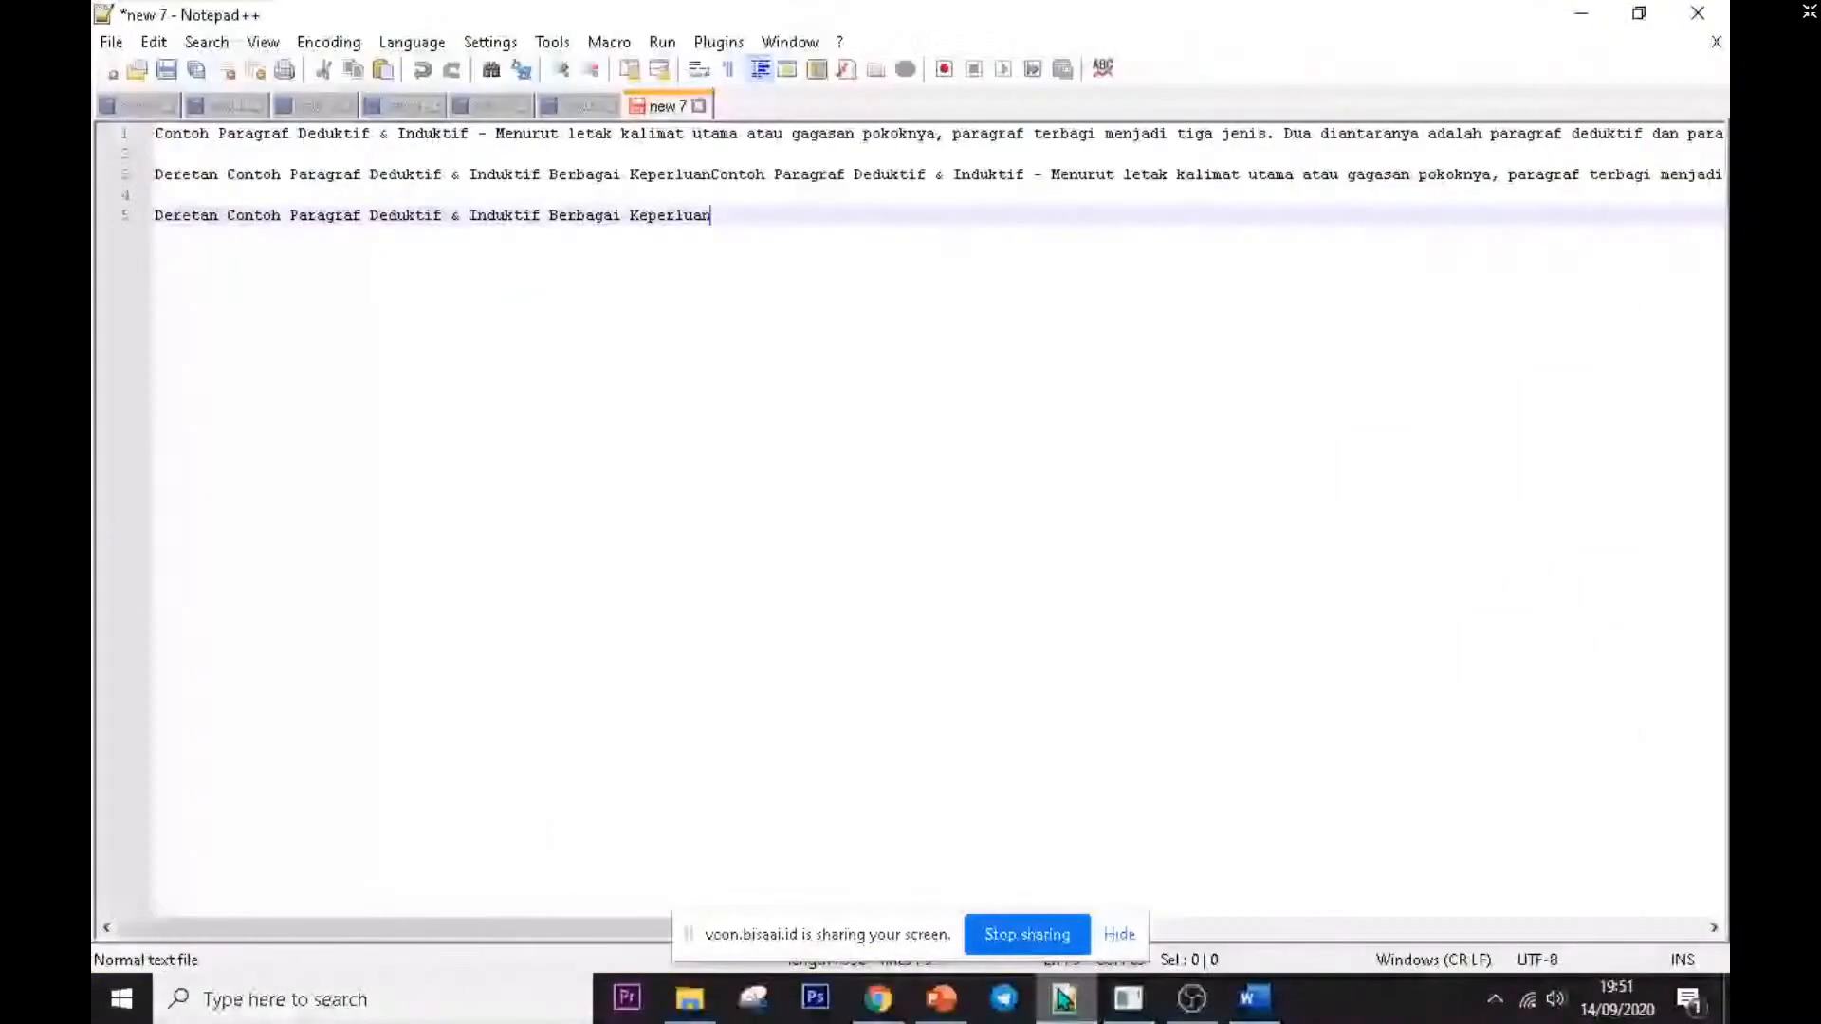
pyautogui.hotkey('ctrl', 'z')
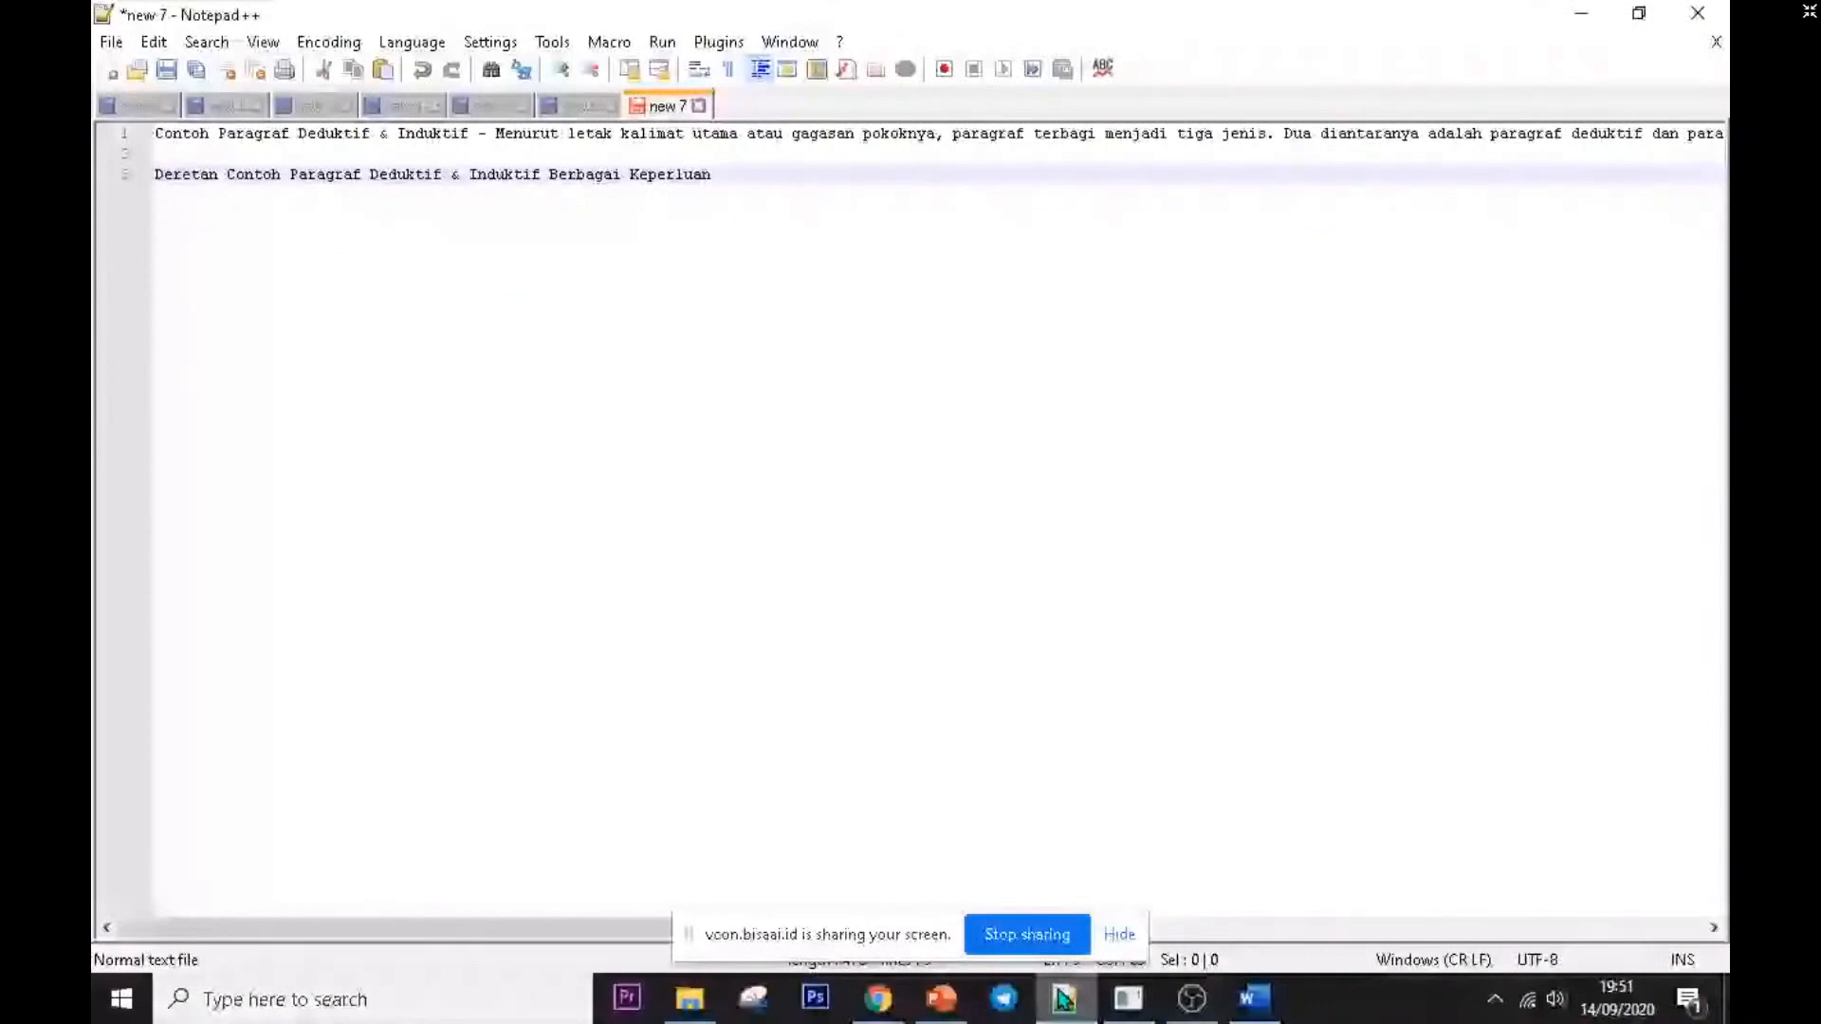
pyautogui.hotkey('ctrl', 'z')
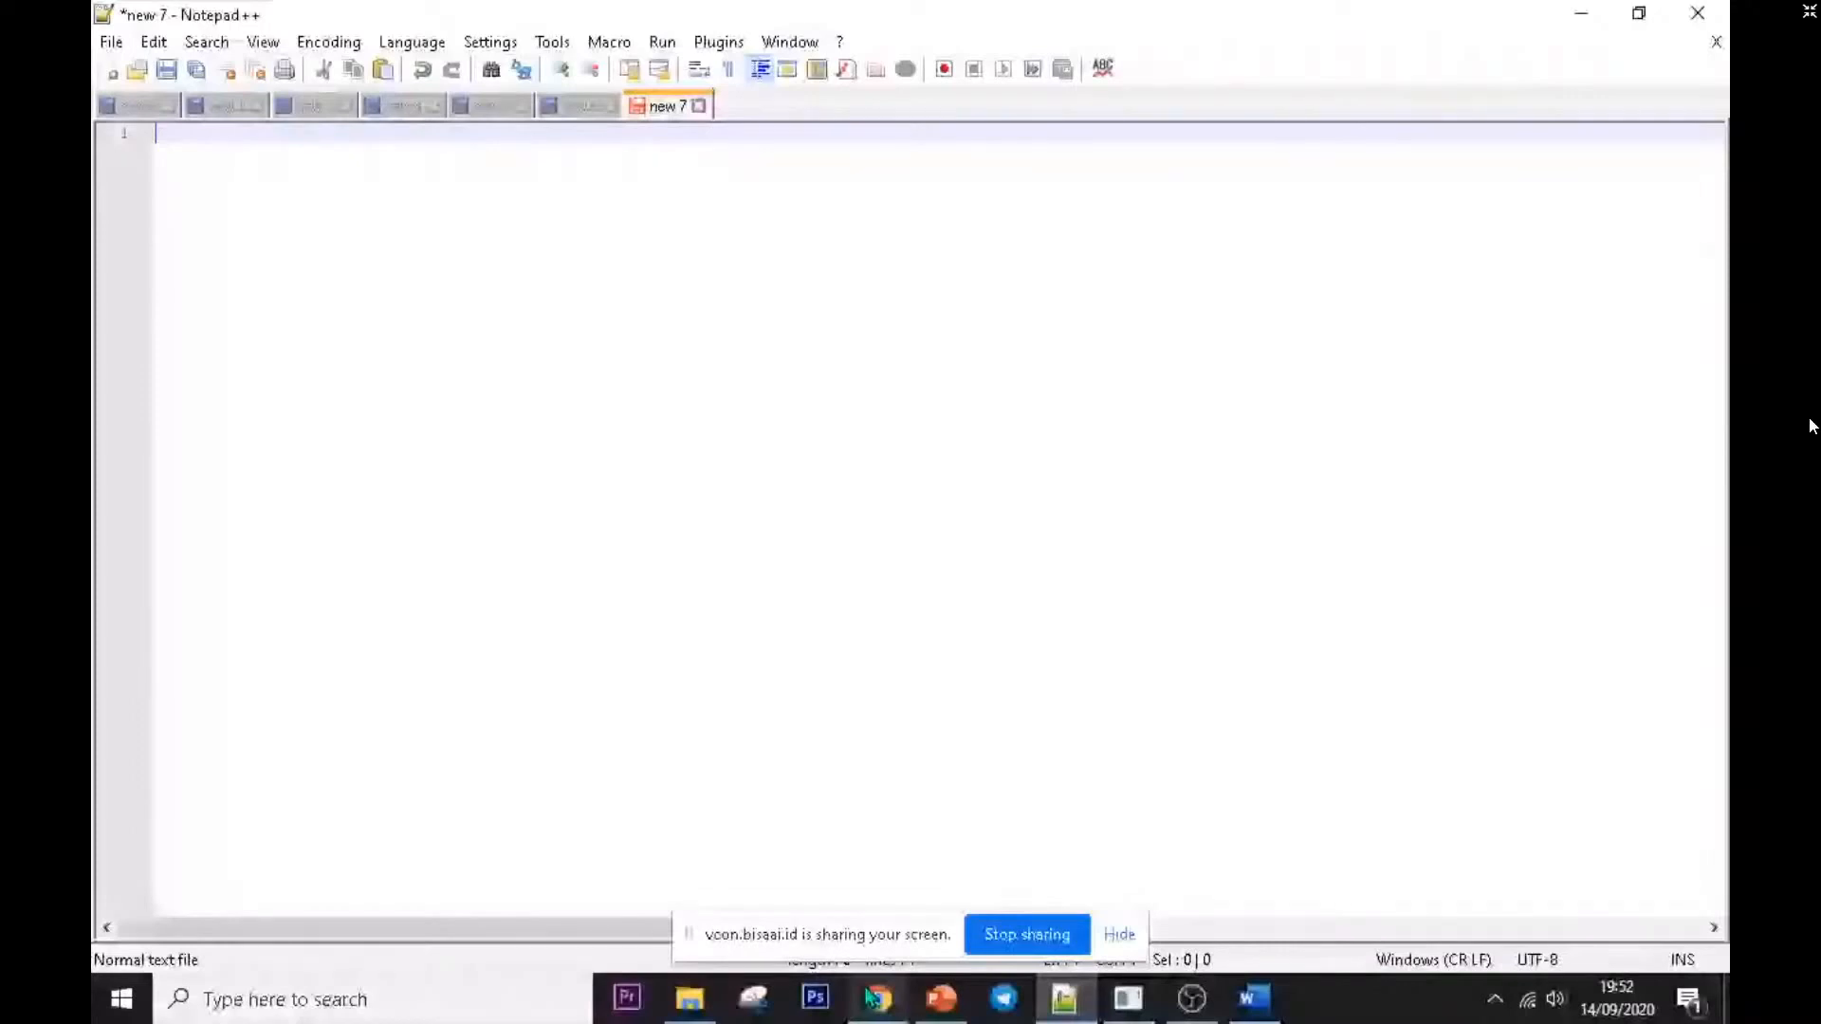
# - Switch to Word, add empty lines below the paragraph up to the second page, and paste the "Contoh Paragraf Deduktif & Induktif" paragraph there
pyautogui.click(1253, 998)
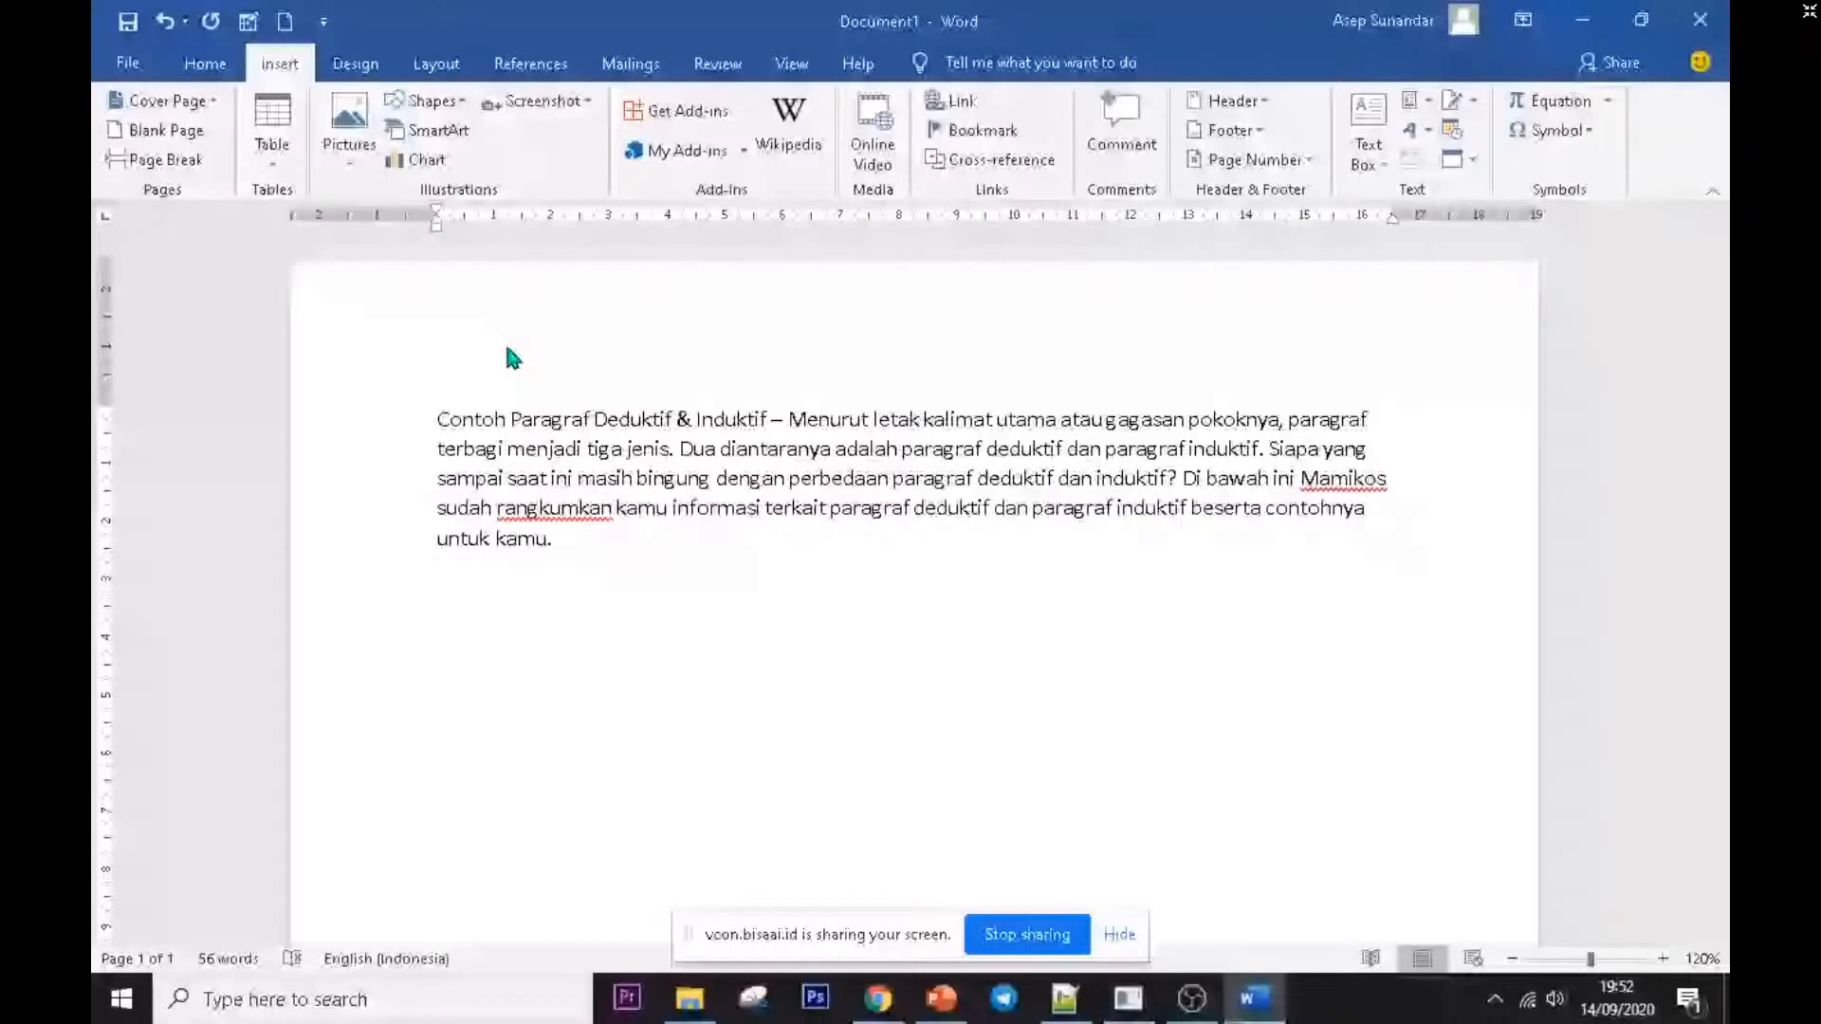
pyautogui.press('Return')
pyautogui.press('Return')
pyautogui.press('Return')
pyautogui.press('Return')
pyautogui.press('Return')
pyautogui.press('Return')
pyautogui.press('Return')
pyautogui.press('Return')
pyautogui.press('Return')
pyautogui.press('Return')
pyautogui.press('Return')
pyautogui.press('Return')
pyautogui.press('Return')
pyautogui.press('Return')
pyautogui.press('Return')
pyautogui.press('Return')
pyautogui.press('Return')
pyautogui.press('Return')
pyautogui.press('Return')
pyautogui.press('Return')
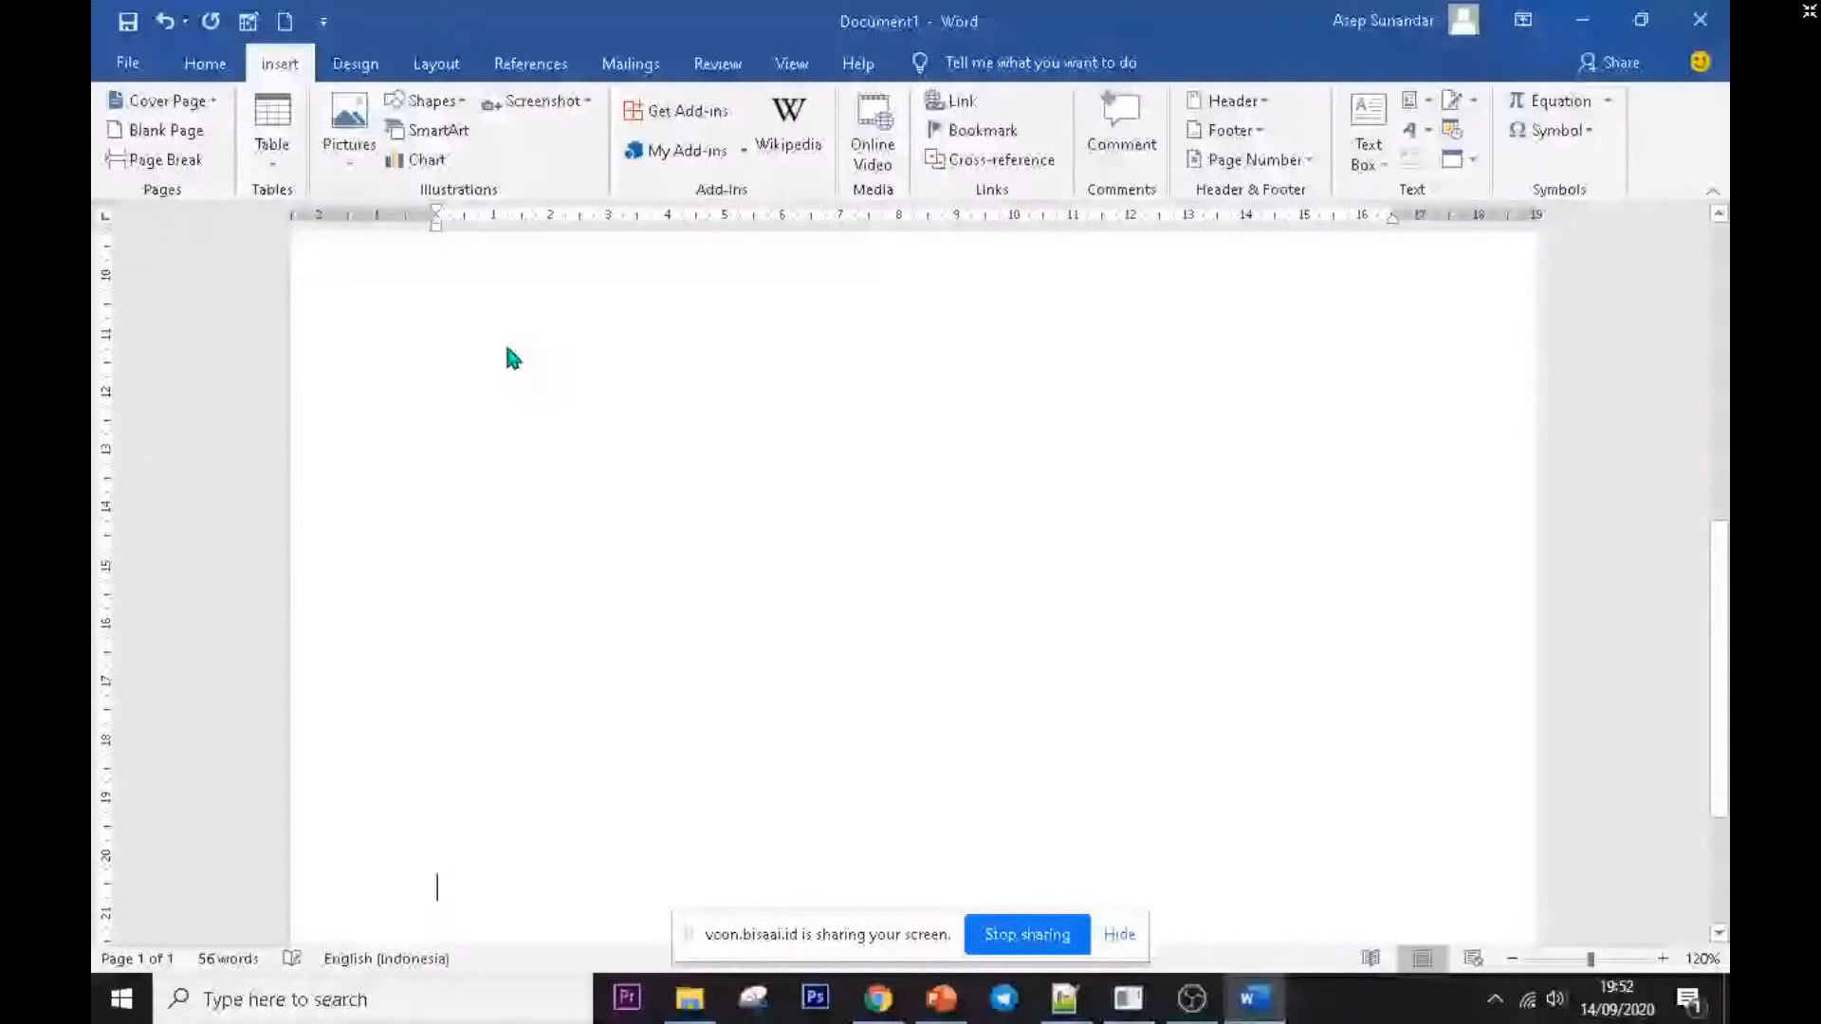
pyautogui.press('Return')
pyautogui.press('Return')
pyautogui.press('Return')
pyautogui.press('Return')
pyautogui.press('Return')
pyautogui.press('Return')
pyautogui.press('Return')
pyautogui.press('Return')
pyautogui.press('Return')
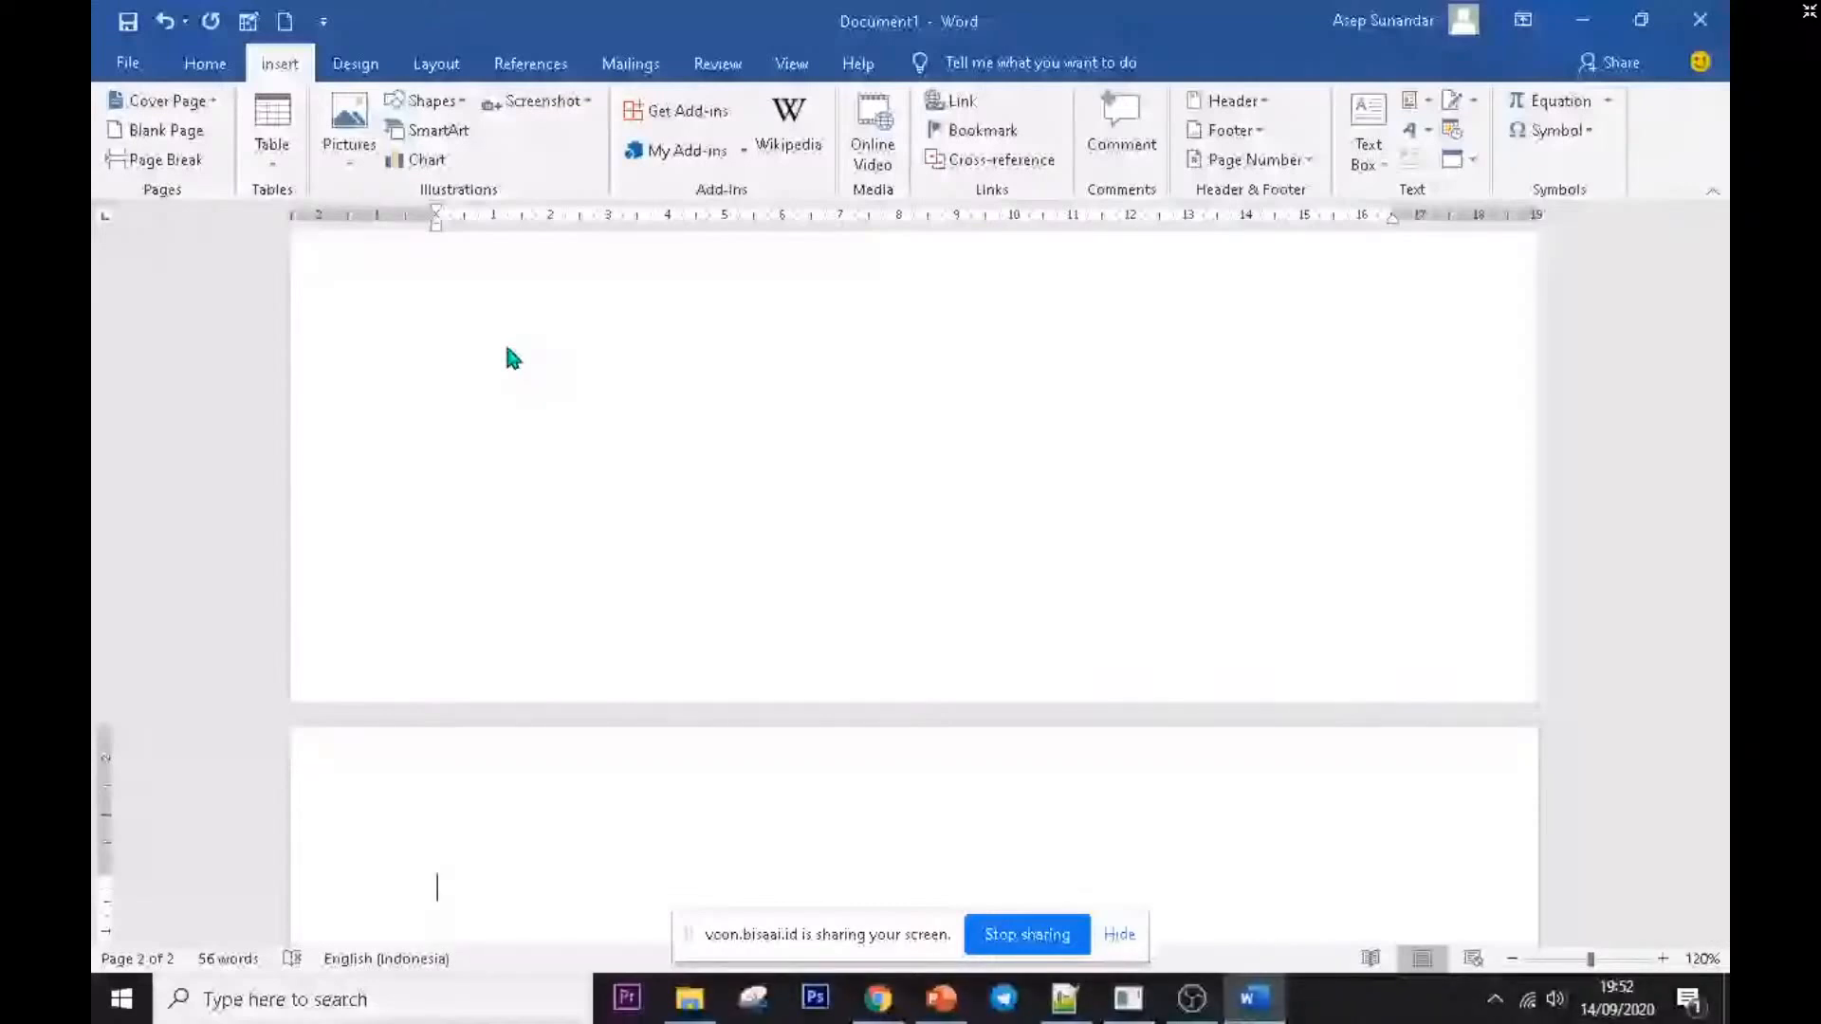
pyautogui.write('Contoh Paragraf Deduktif & Induktif – Menurut letak kalimat utama atau gagasan pokoknya, paragraf terbagi menjadi tiga jenis. Dua diantaranya adalah paragraf deduktif dan paragraf induktif. Siapa yang sampai saat ini masih bingung dengan perbedaan paragraf deduktif dan induktif? Di bawah ini Mamikos sudah rangkumkan kamu informasi terkait paragraf deduktif dan paragraf induktif beserta contohnya untuk kamu.')
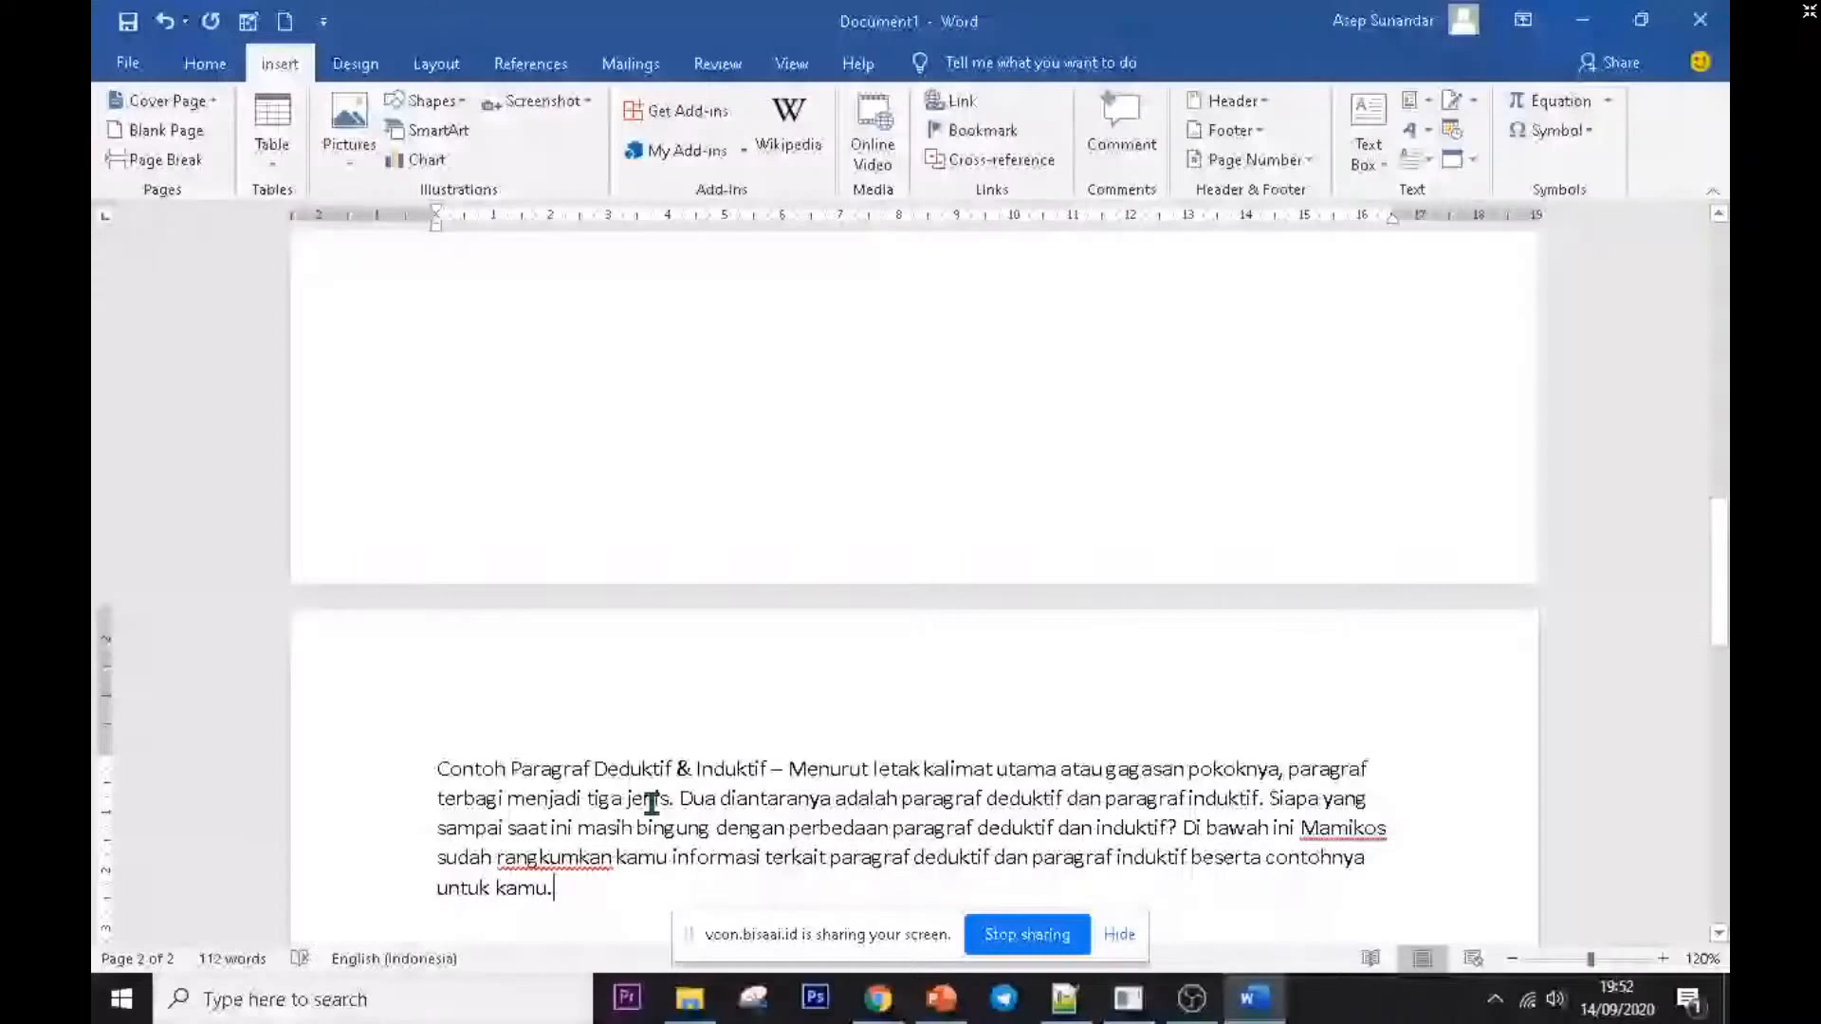
# - Paste three more copies of the paragraph below the first one on page one, each on a new line
pyautogui.scroll(10, 652, 804)
pyautogui.moveTo(553, 538); pyautogui.dragTo(475, 488)
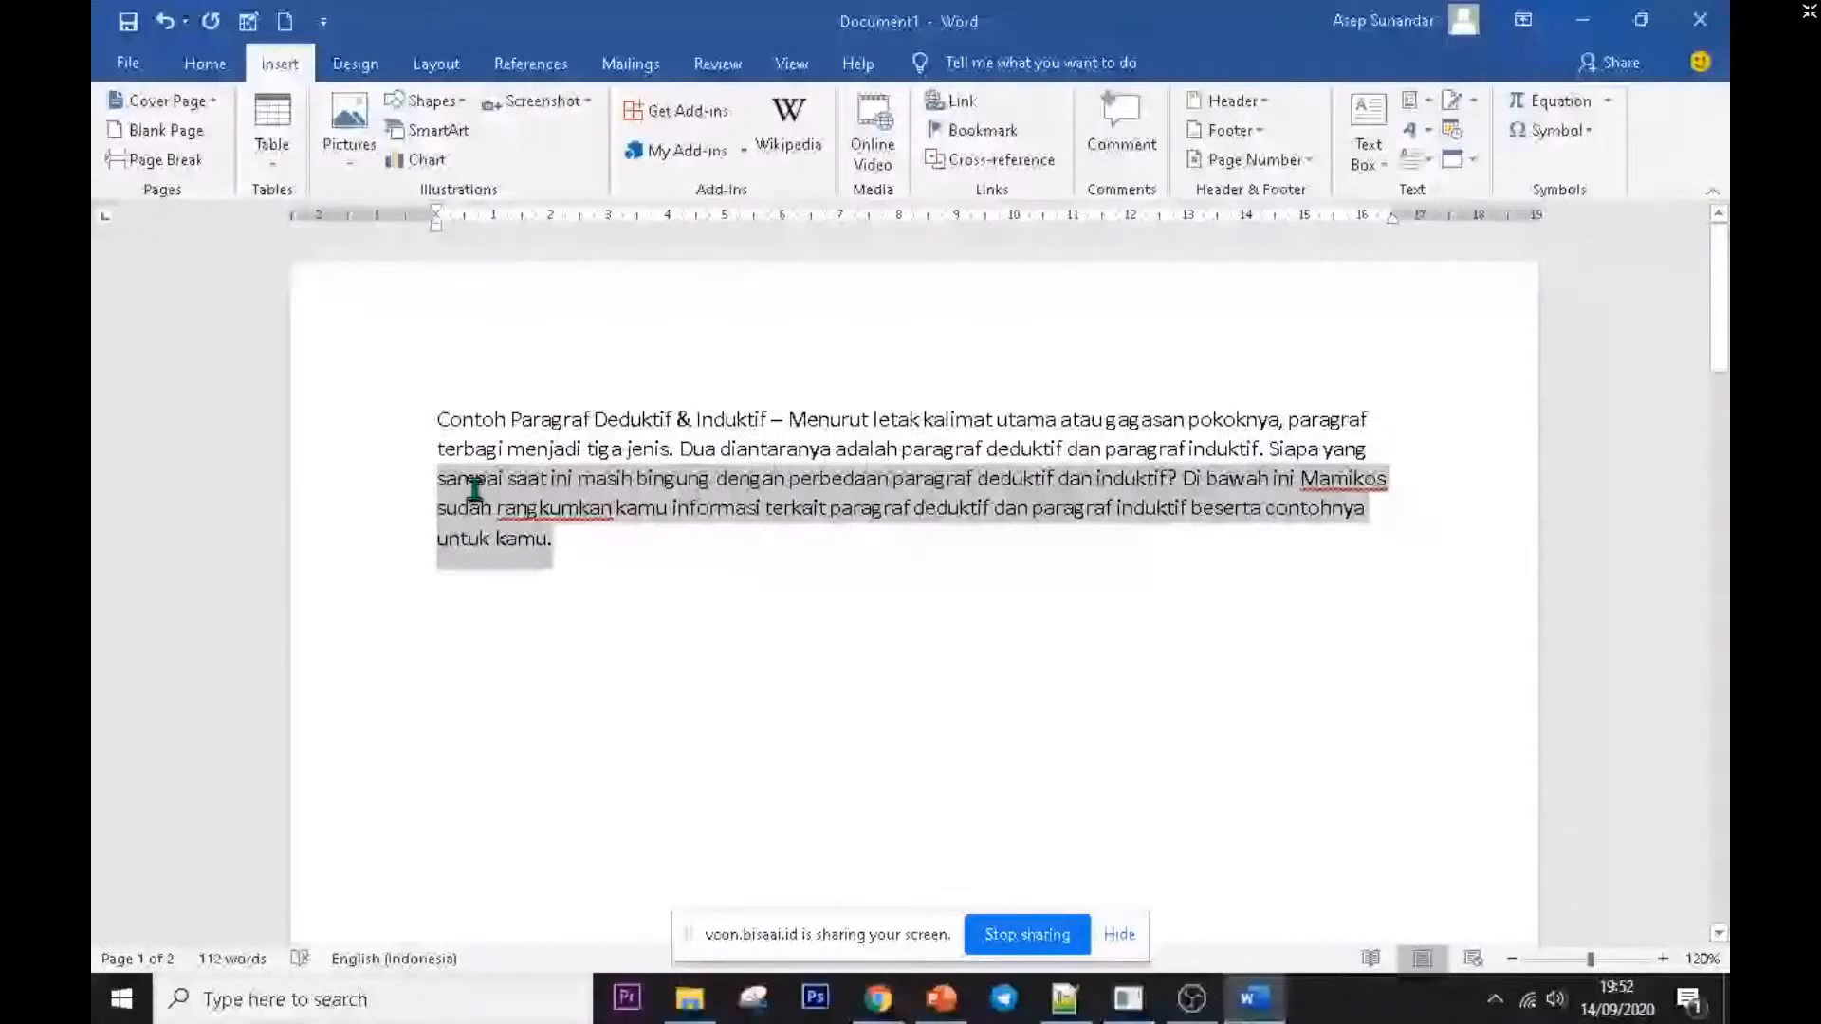
pyautogui.click(600, 563)
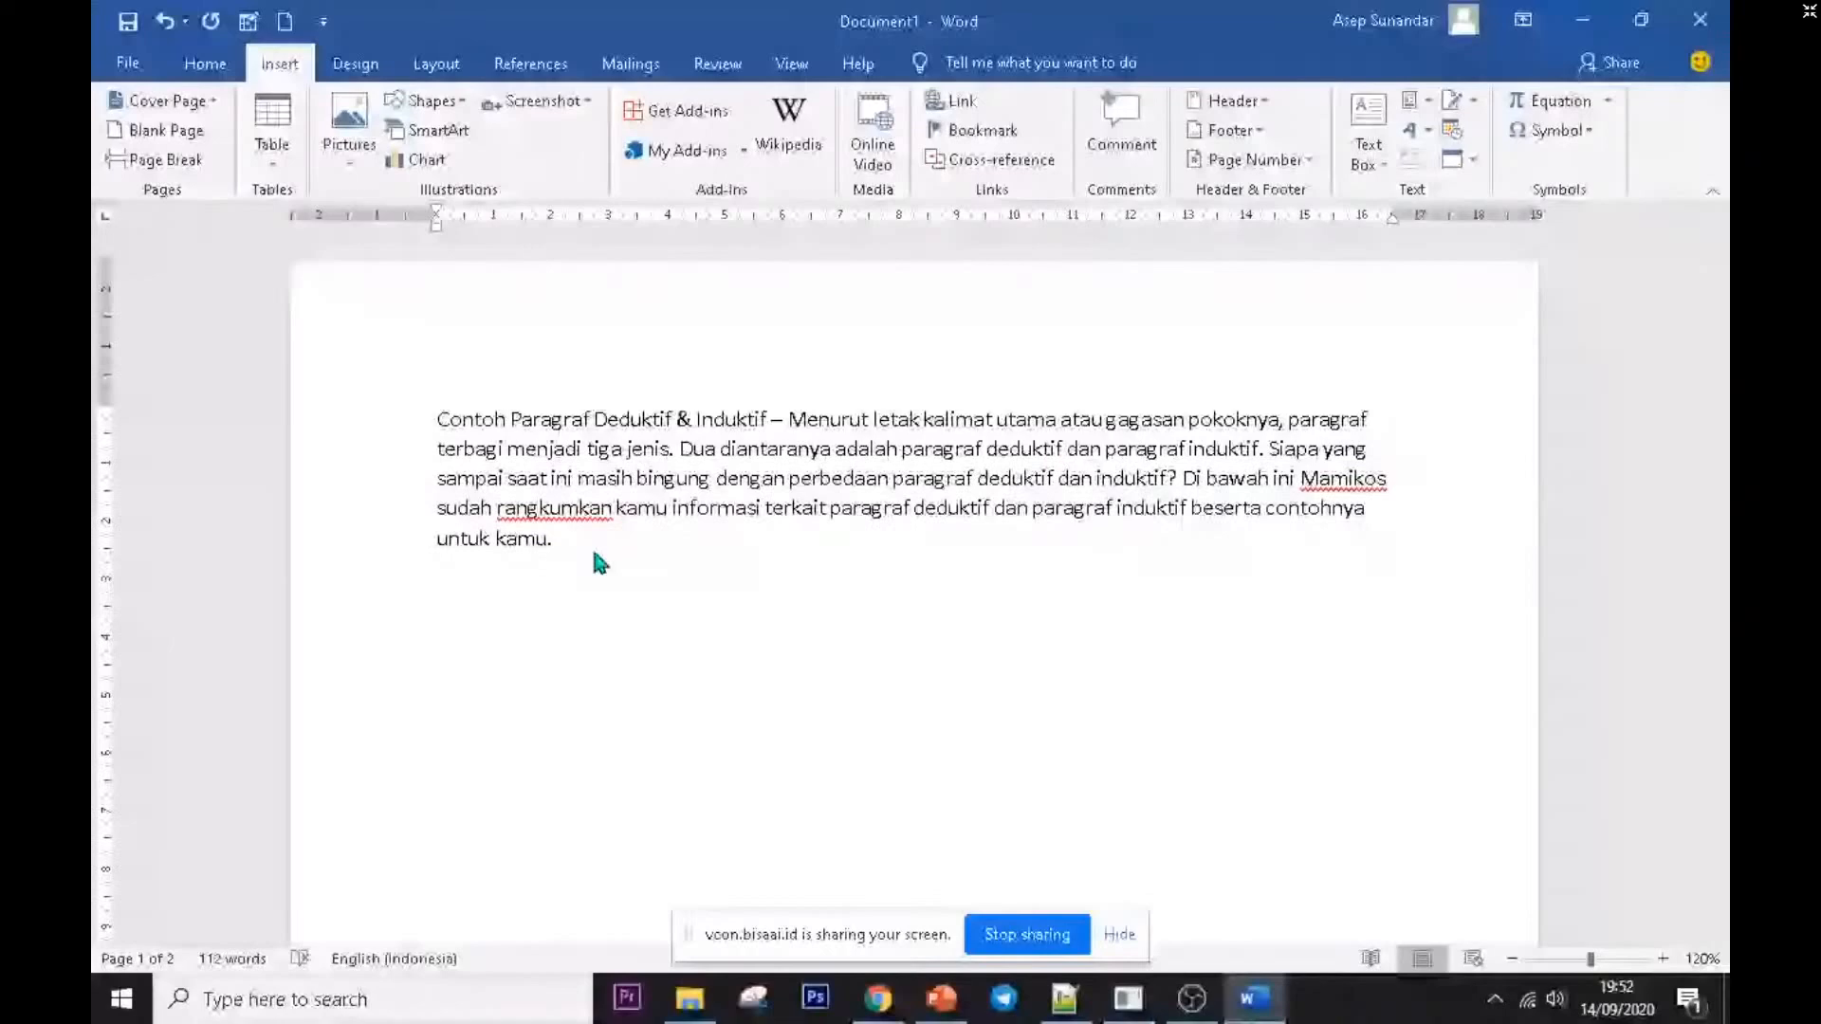
pyautogui.press('Return')
pyautogui.write('Contoh Paragraf Deduktif & Induktif – Menurut letak kalimat utama atau gagasan pokoknya, paragraf terbagi menjadi tiga jenis. Dua diantaranya adalah paragraf deduktif dan paragraf induktif. Siapa yang sampai saat ini masih bingung  dengan perbedaan paragraf deduktif dan induktif? Di bawah ini Mamikos sudah rangkumkan kamu informasi terkait paragraf deduktif dan paragraf induktif beserta contohnya untuk kamu.')
pyautogui.scroll(-10, 829, 669)
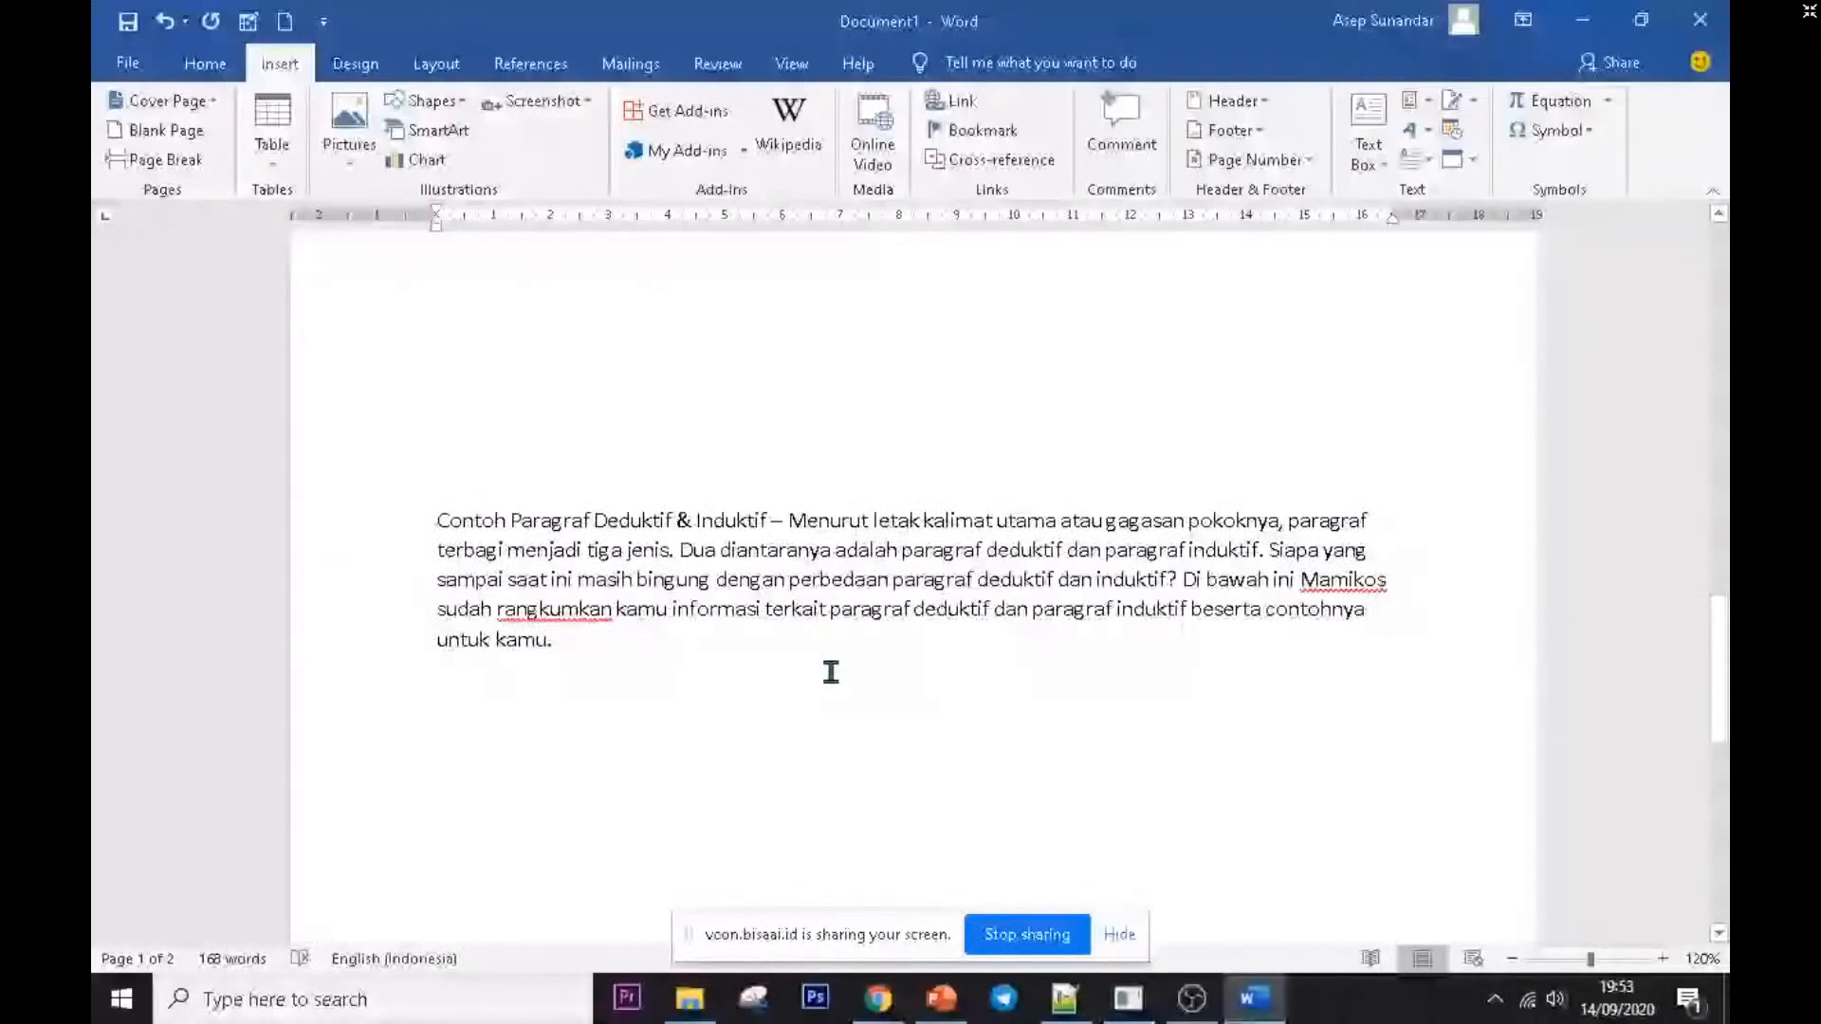
pyautogui.press('Return')
pyautogui.hotkey('ctrl', 'v')
pyautogui.press('Return')
pyautogui.hotkey('ctrl', 'v')
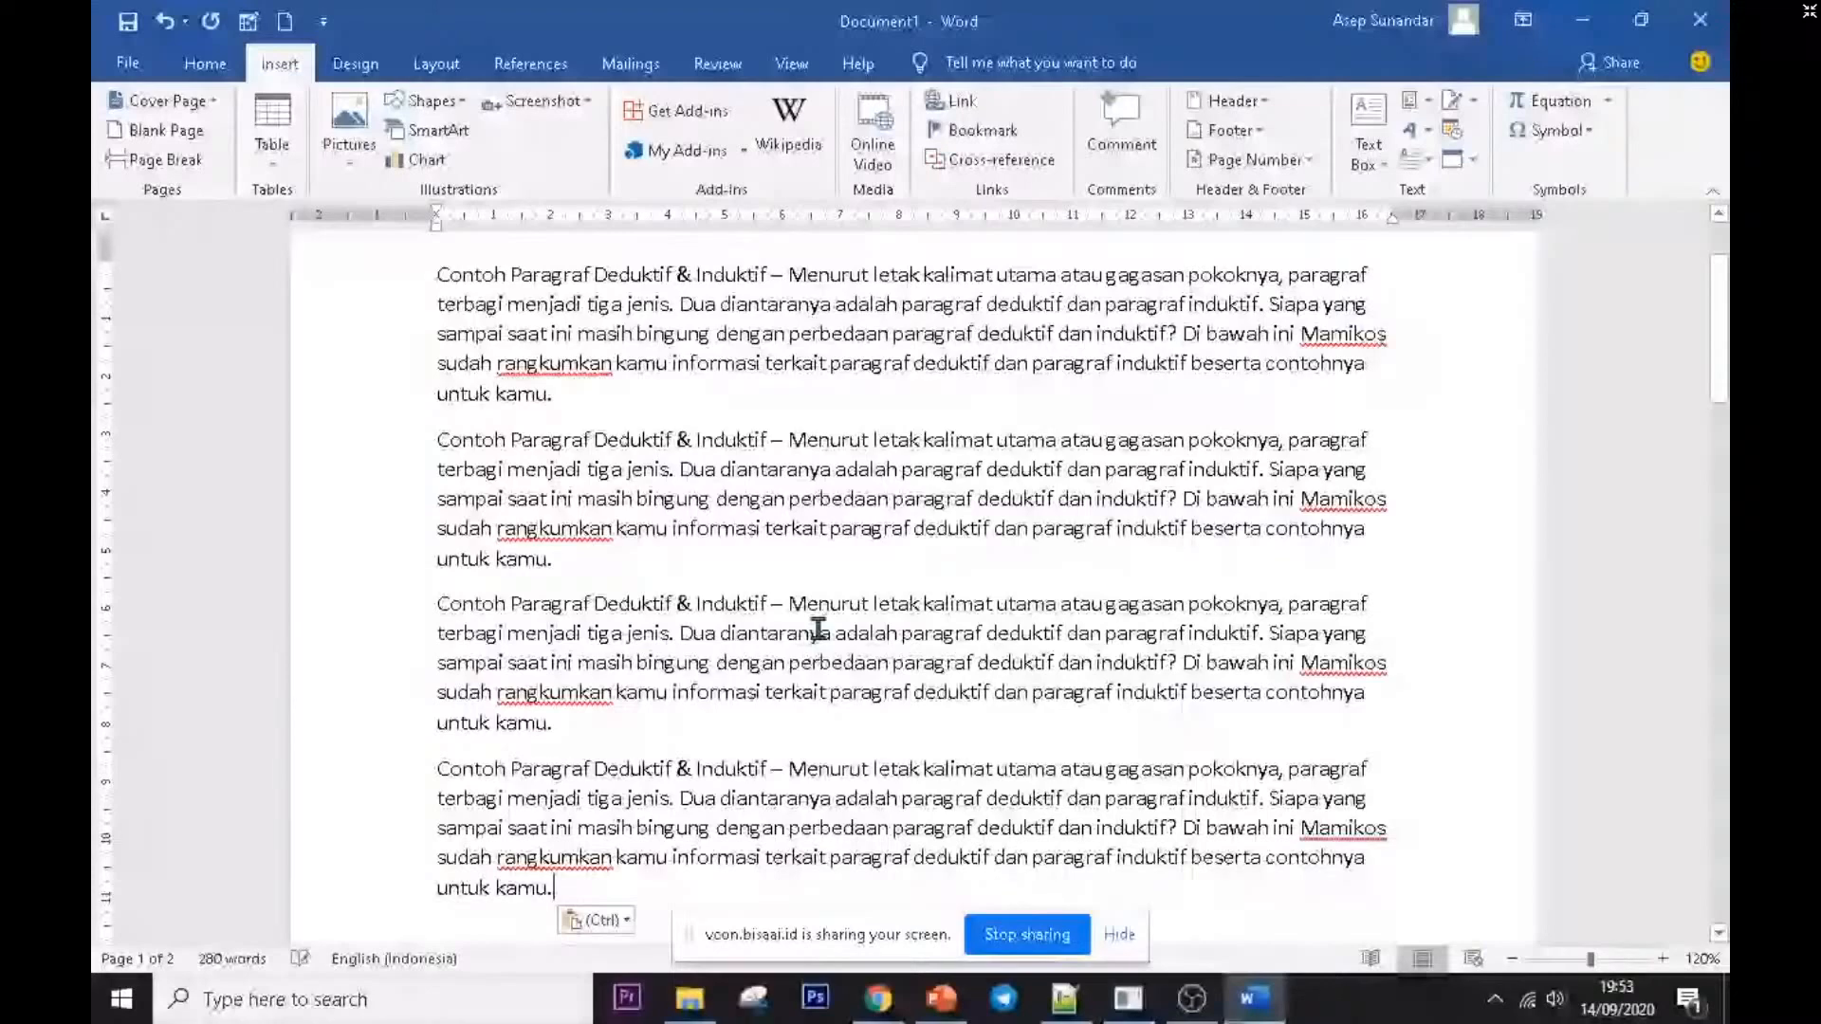
# - Insert a page break after the last pasted paragraph and paste another copy of the paragraph on the new page
pyautogui.click(163, 162)
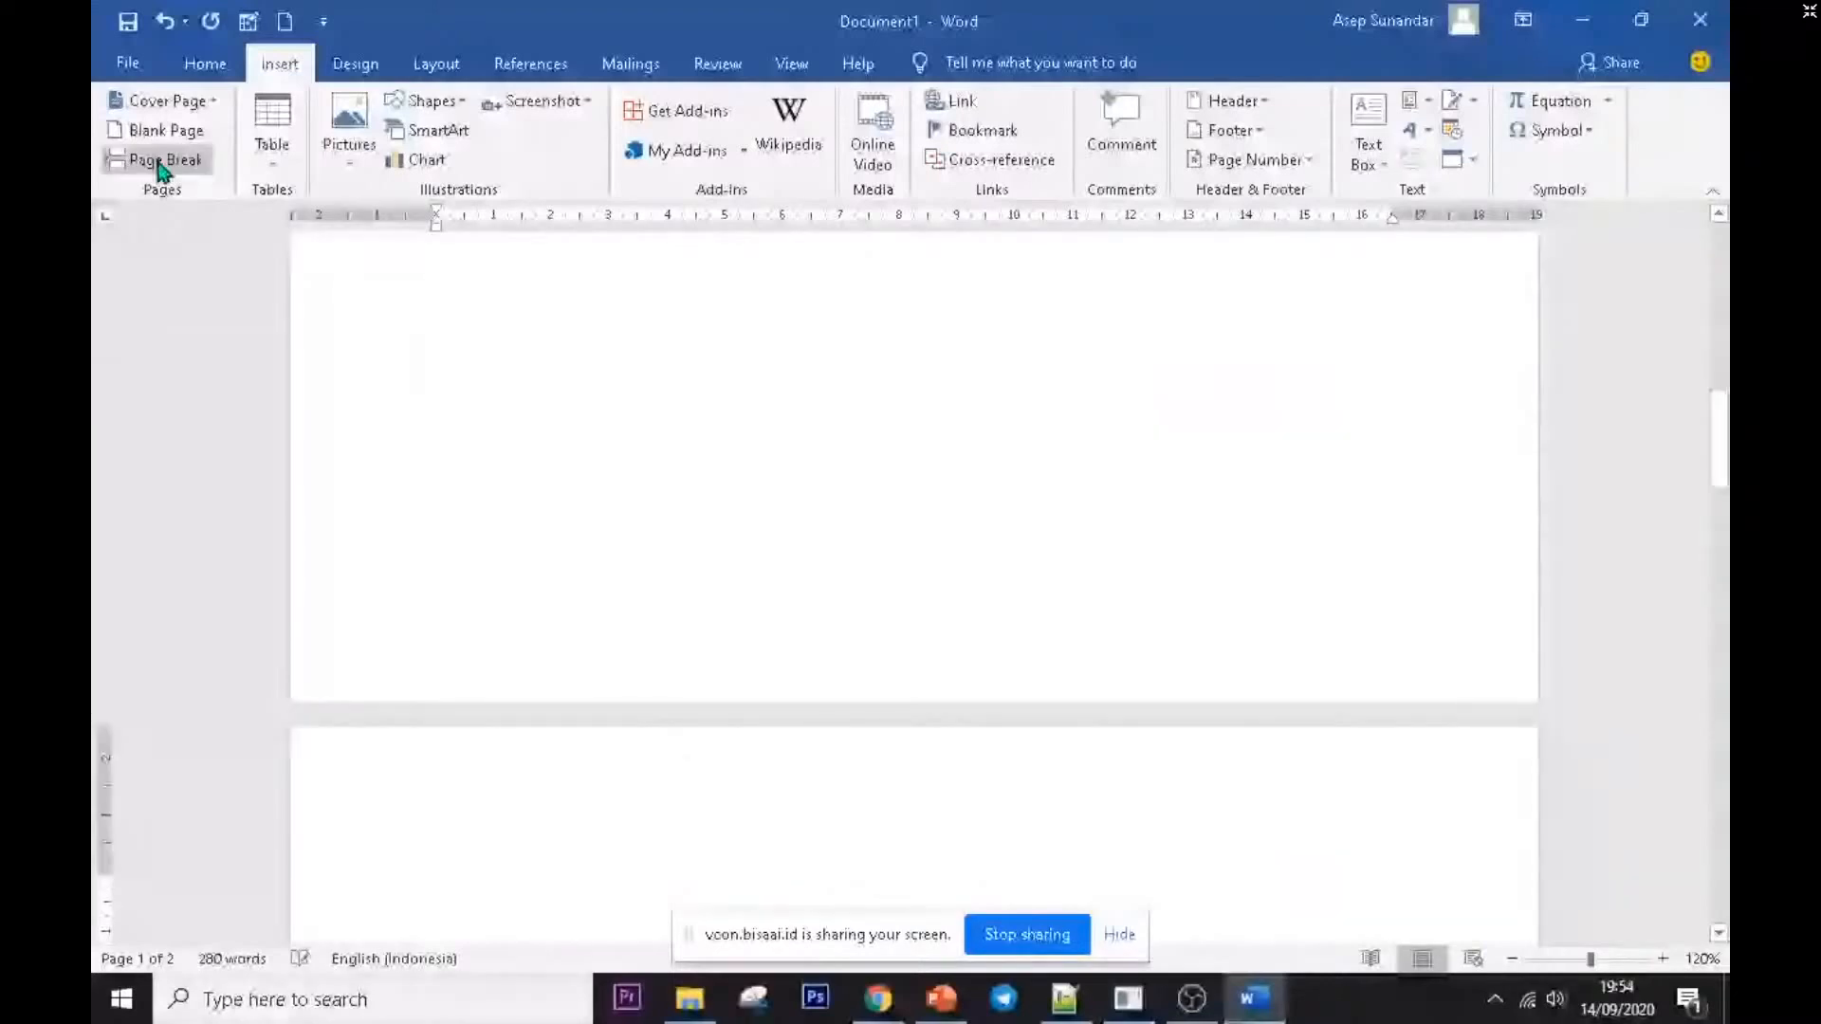
pyautogui.write('Contoh Paragraf Deduktif & Induktif – Menurut letak kalimat utama atau gagasan pokoknya, paragraf terbagi menjadi tiga jenis. Dua diantaranya adalah paragraf deduktif dan paragraf induktif. Siapa yang sampai saat ini masih bingung dengan perbedaan paragraf deduktif dan induktif? Di bawah ini Mamikos sudah rangkumkan kamu informasi terkait paragraf deduktif dan paragraf induktif beserta contohnya untuk kamu.')
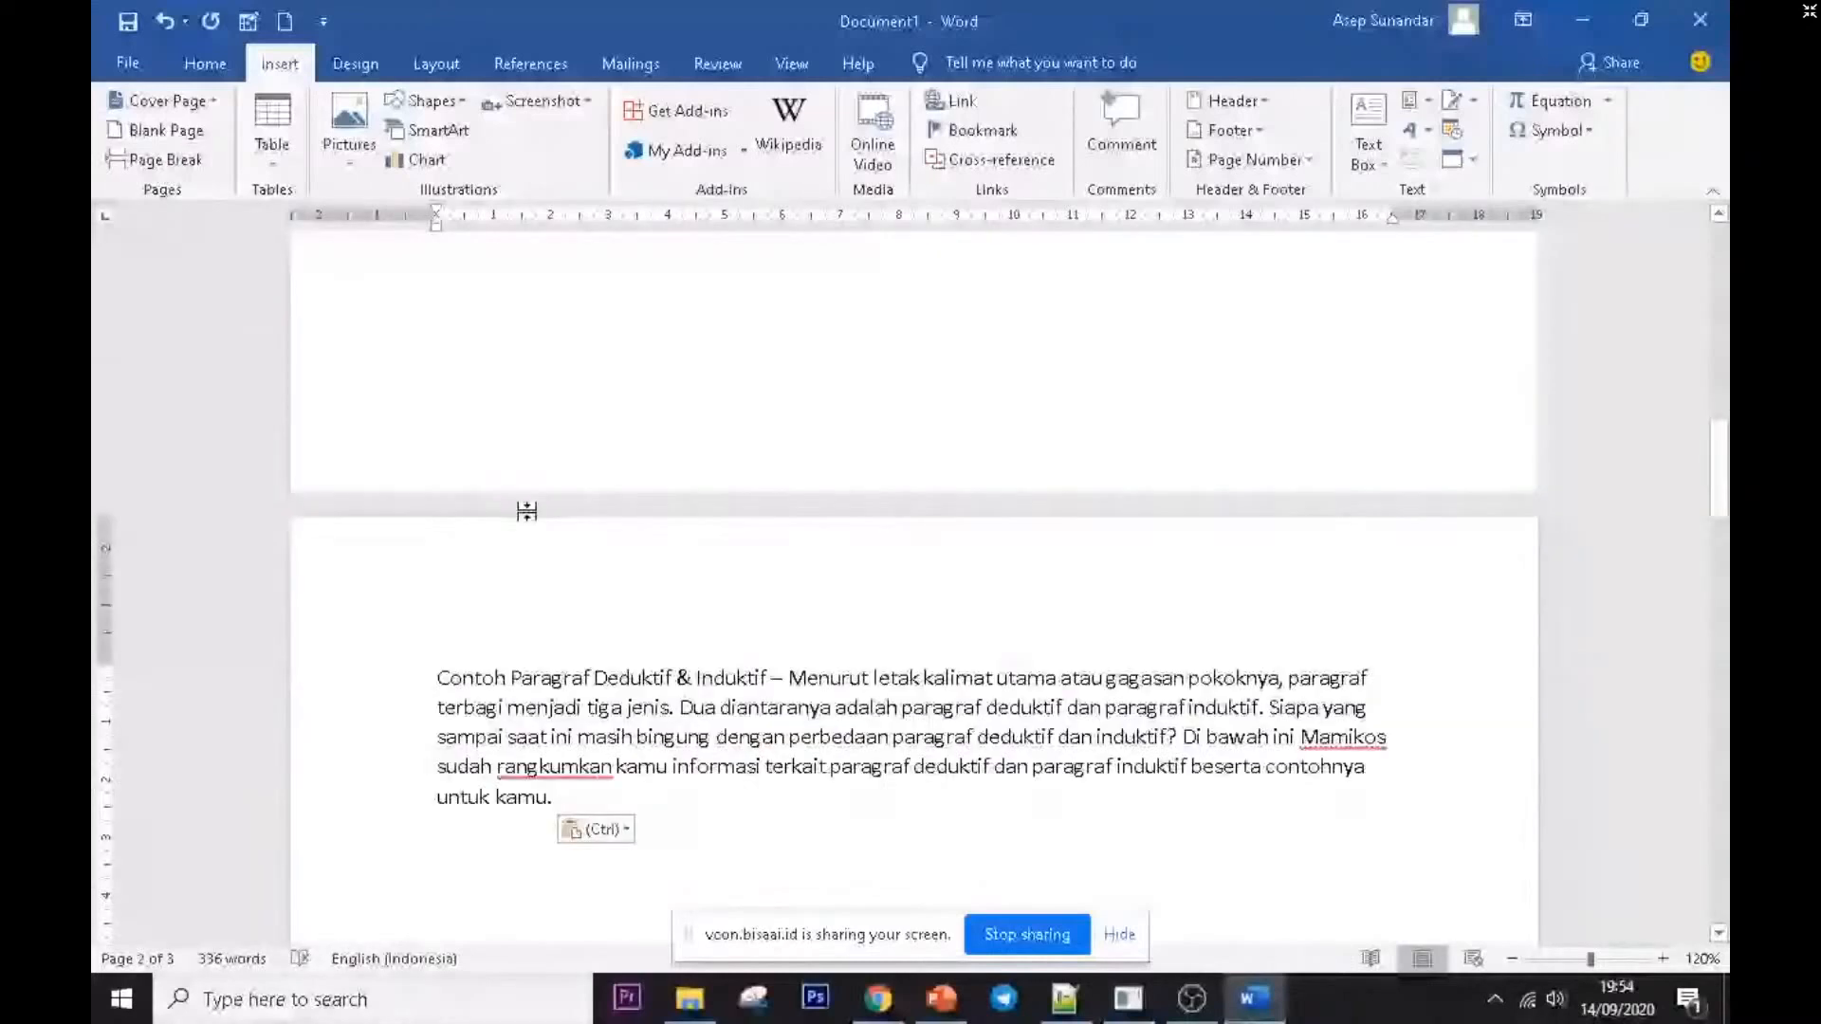
pyautogui.scroll(-1, 526, 512)
pyautogui.scroll(8, 538, 542)
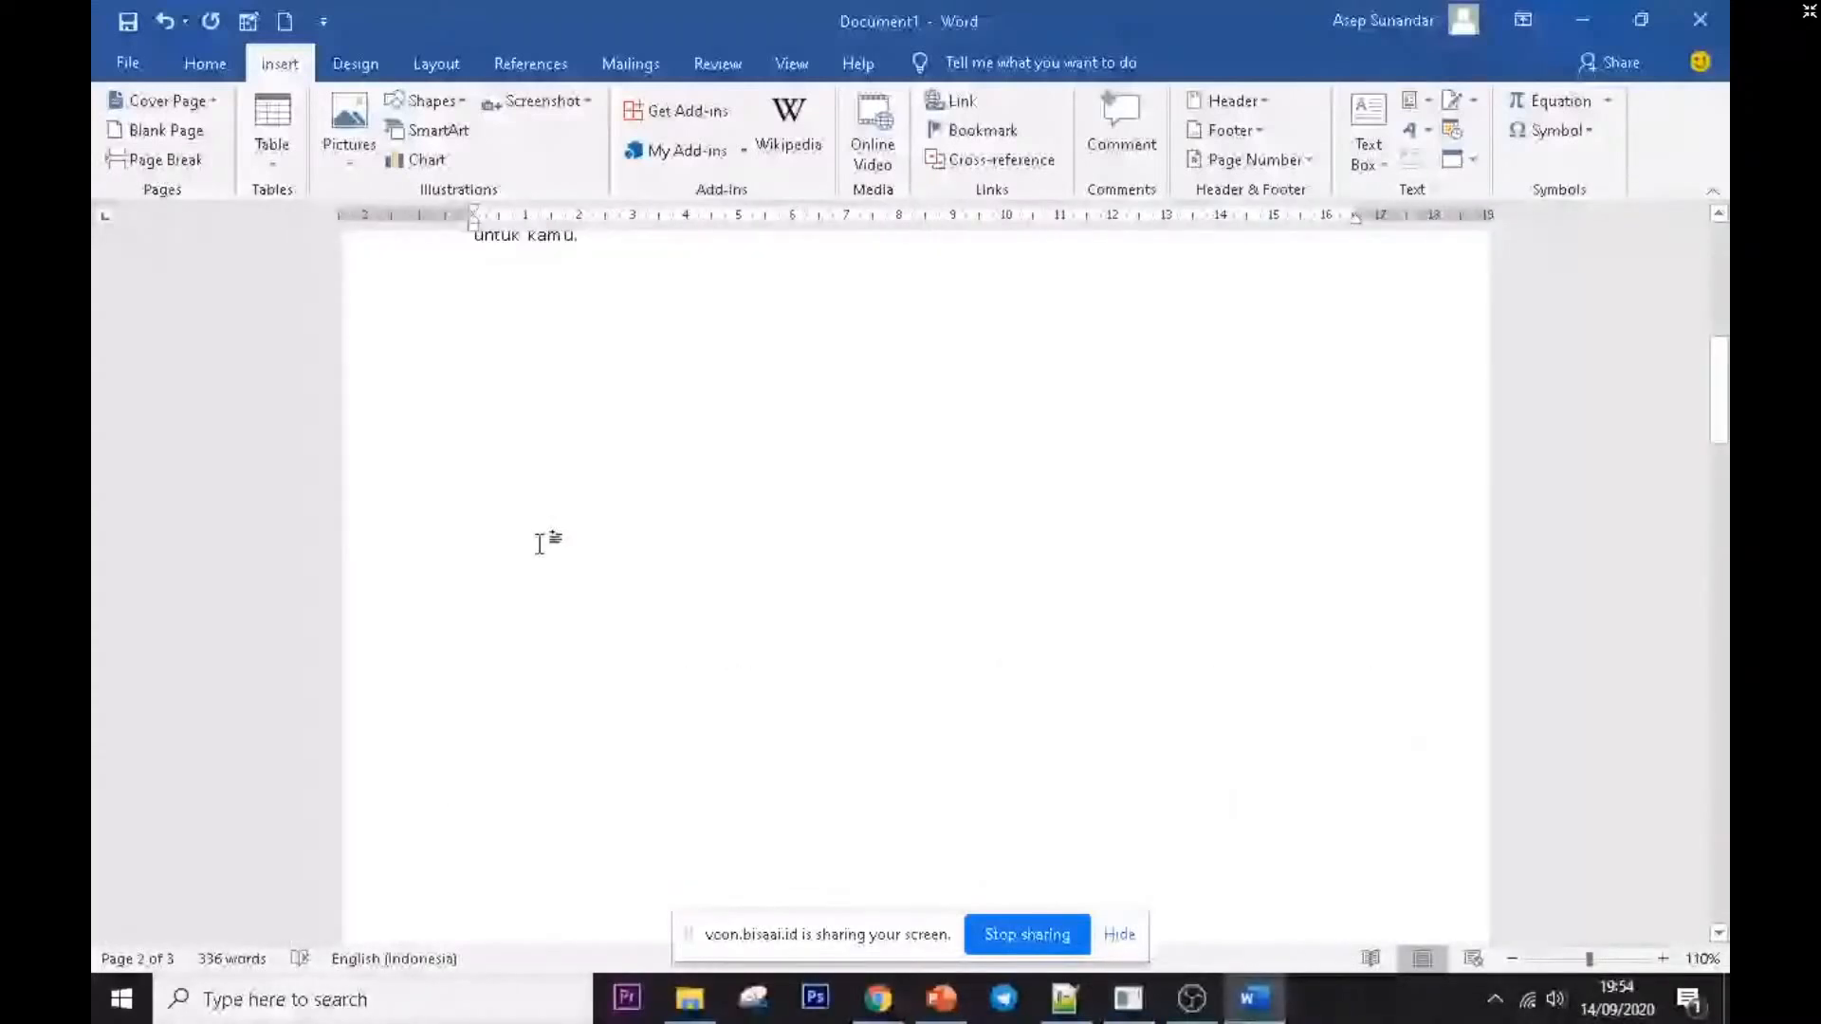
# - Undo the page break and all the pasted paragraphs back to the blank document
pyautogui.hotkey('ctrl', 'z')
pyautogui.hotkey('ctrl', 'z')
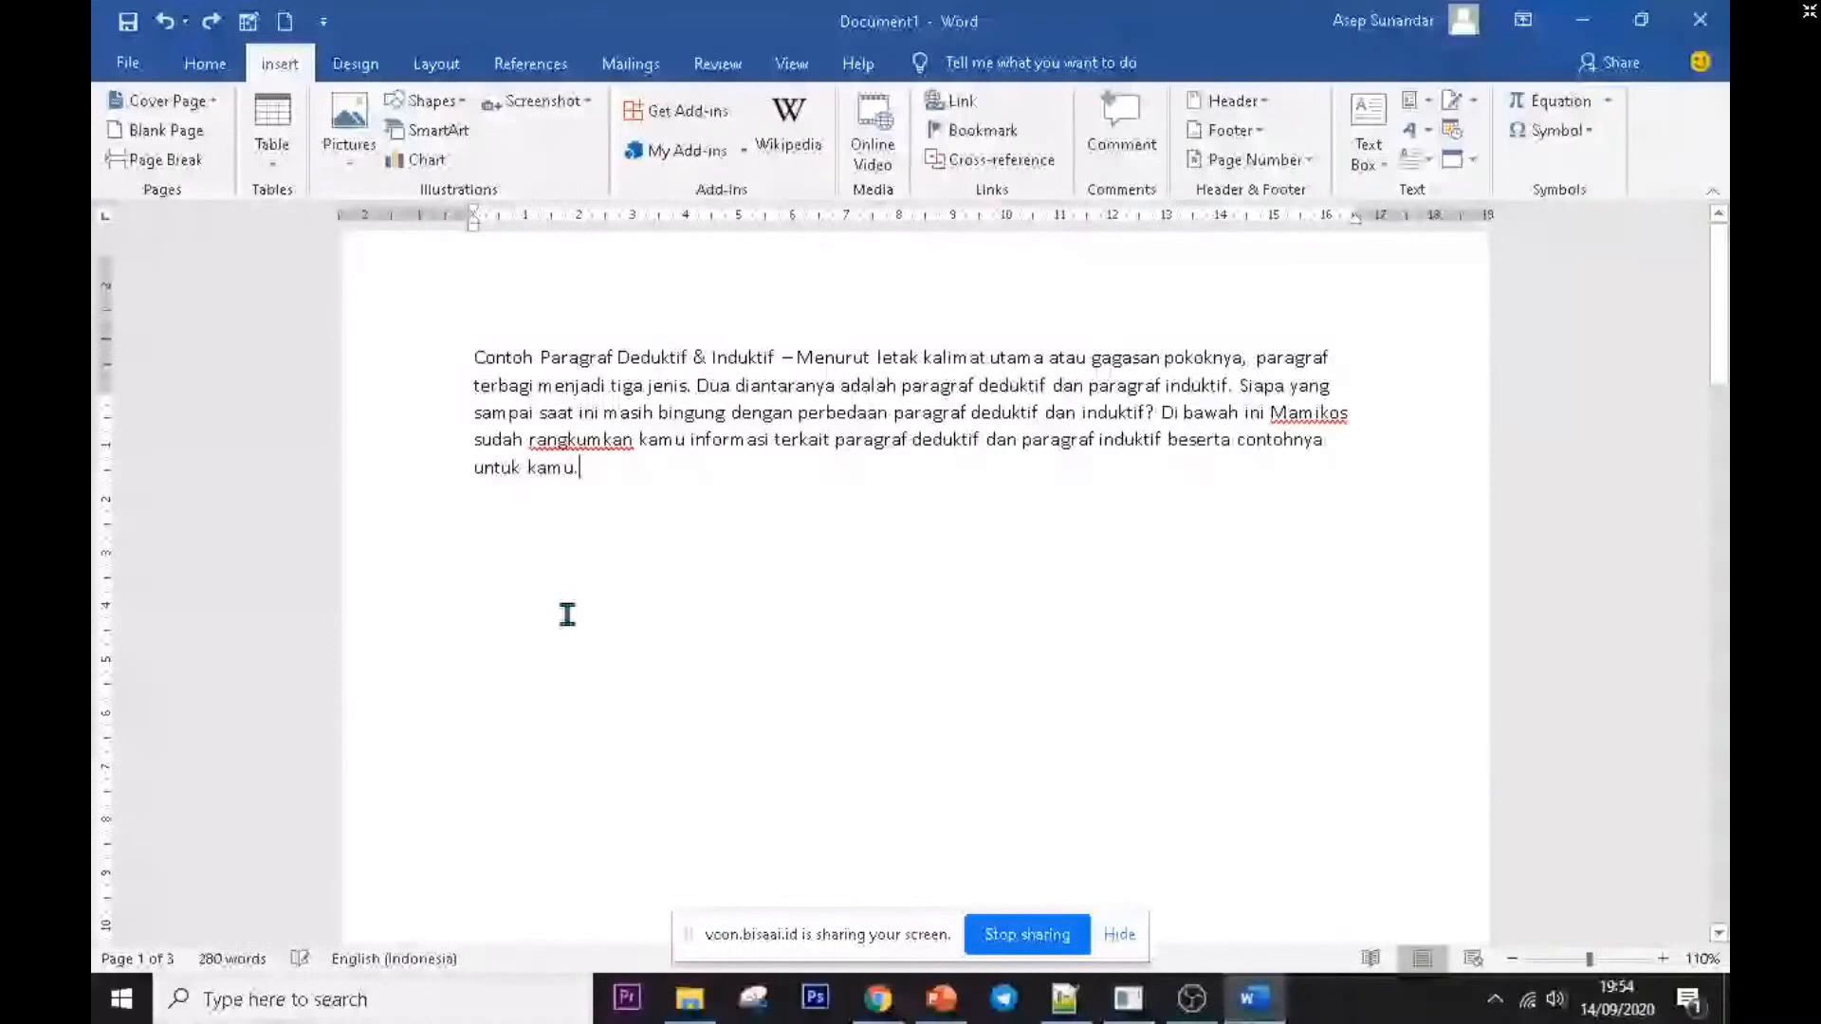
pyautogui.hotkey('ctrl', 'z')
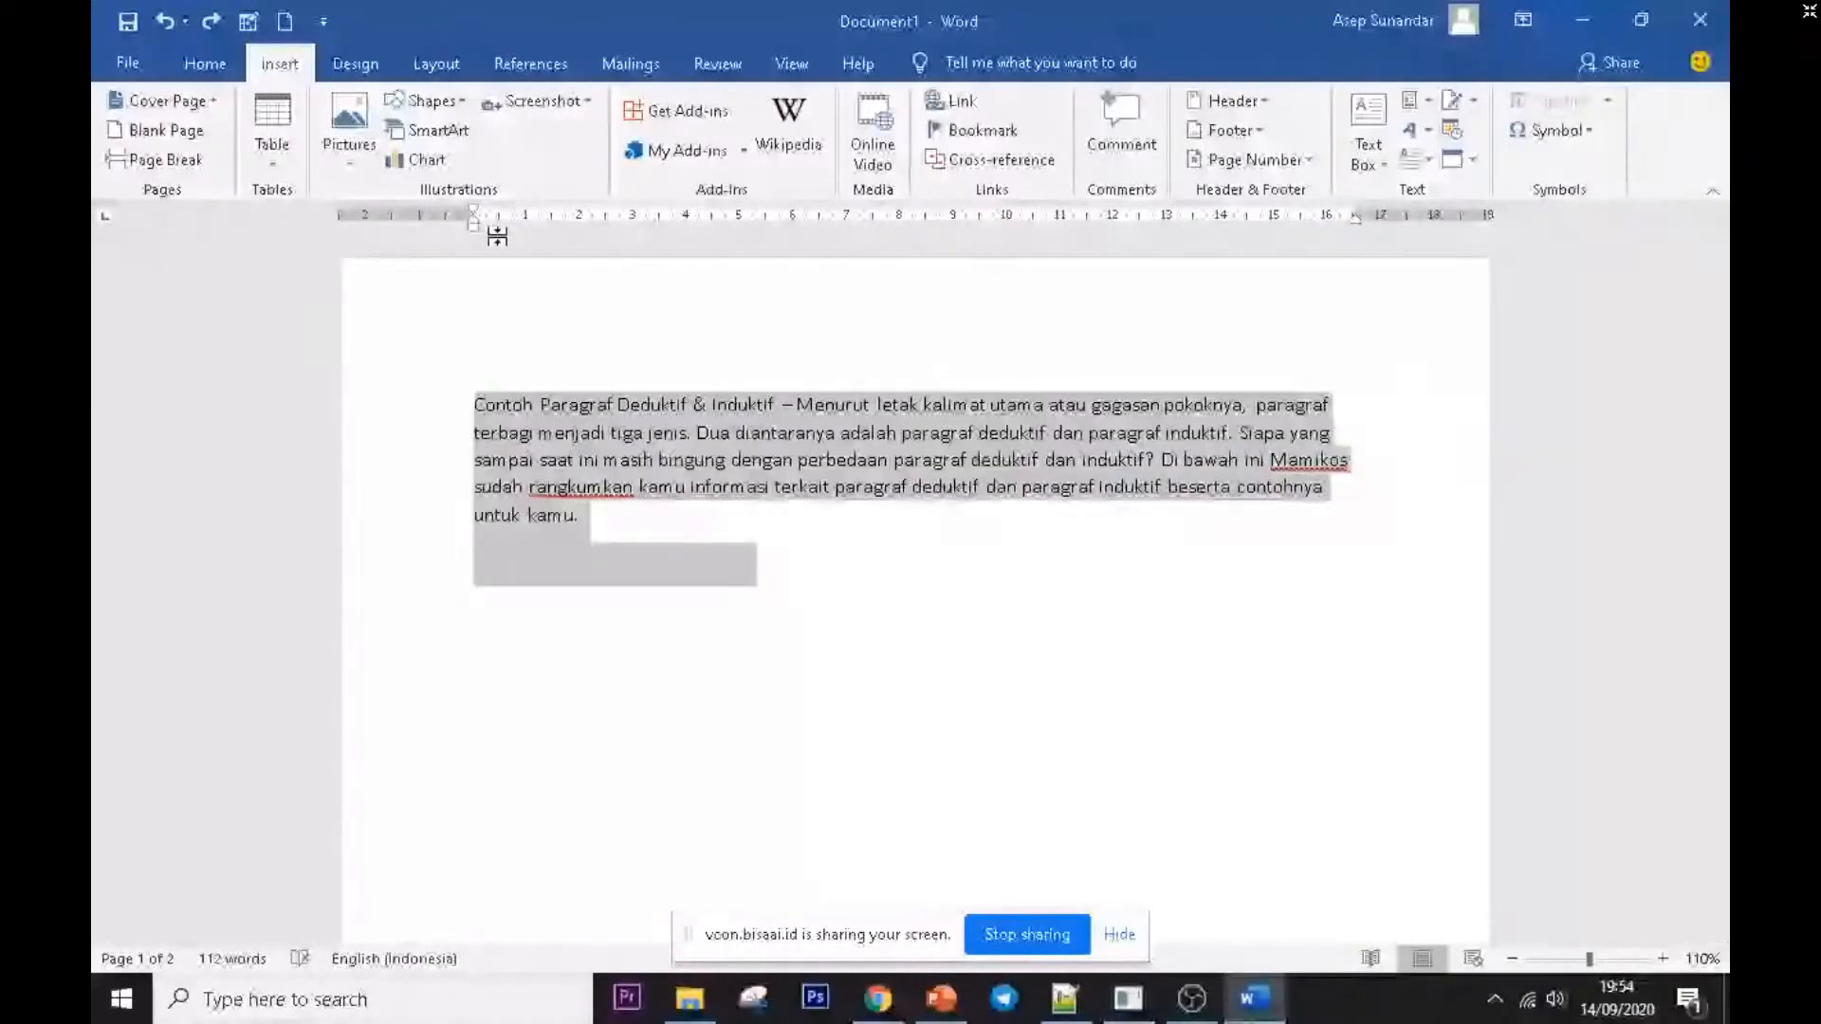
pyautogui.hotkey('ctrl', 'z')
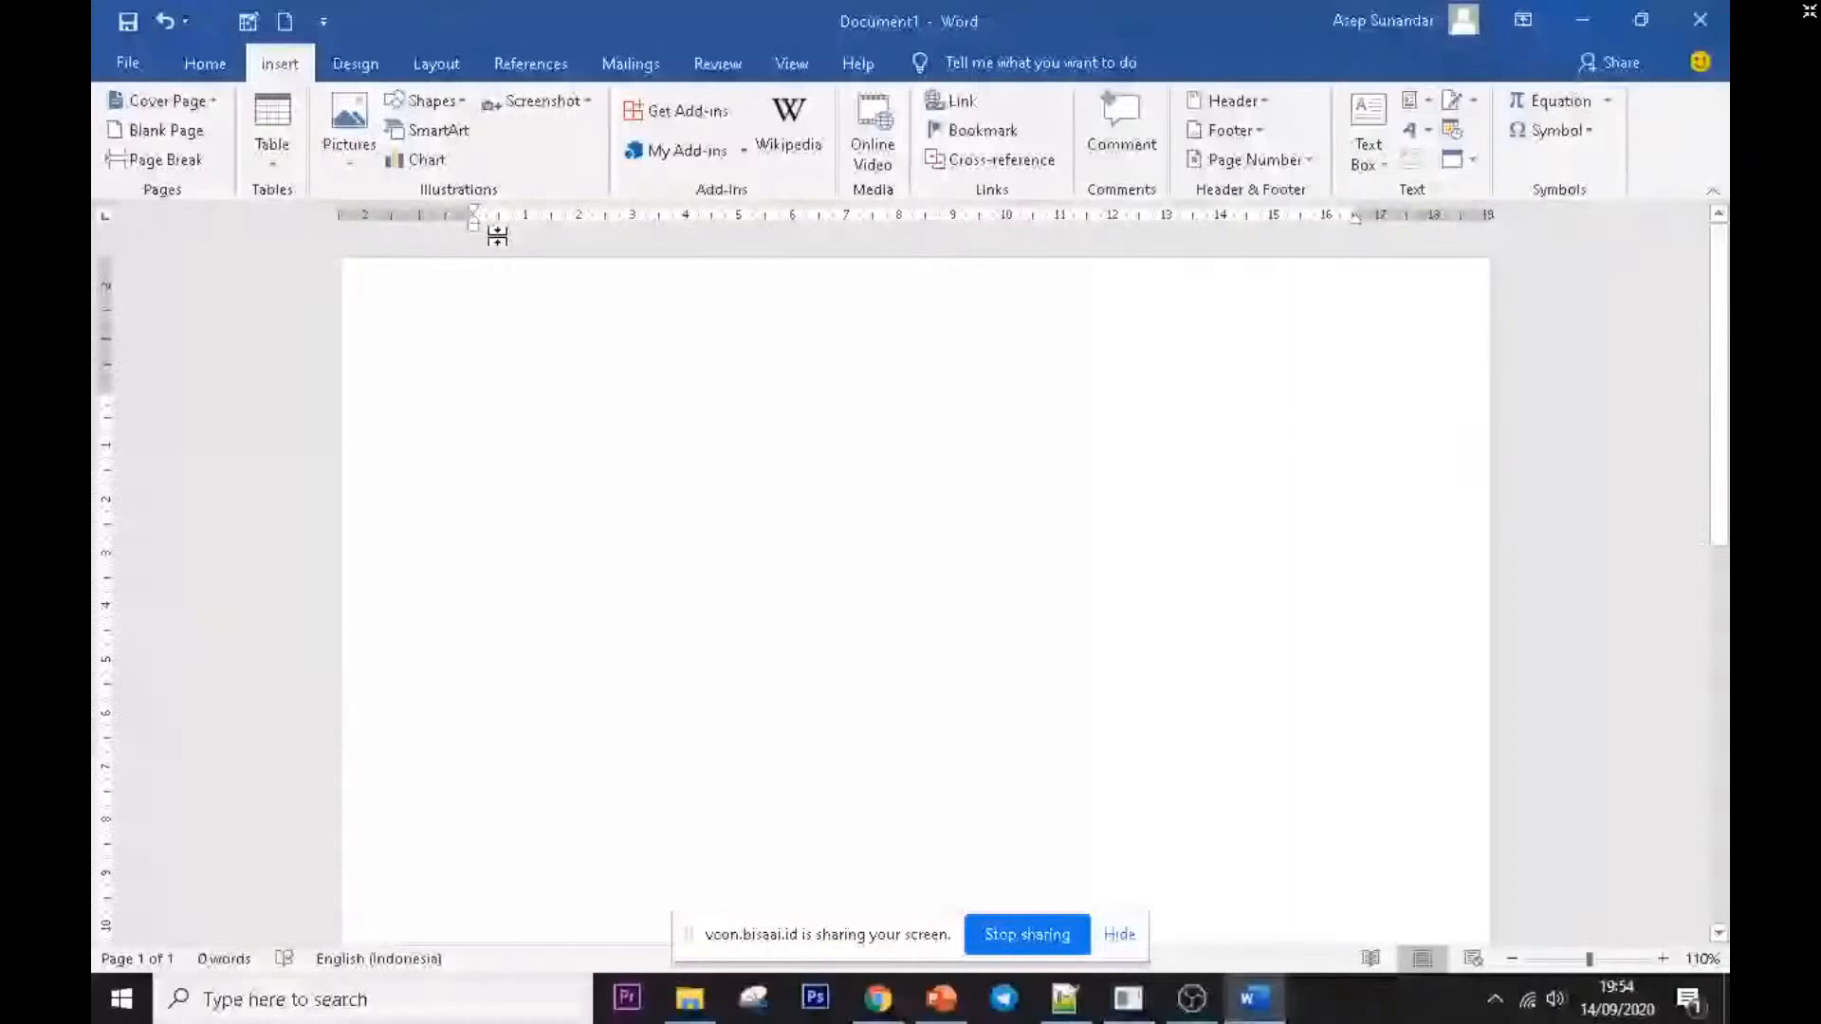
pyautogui.click(426, 100)
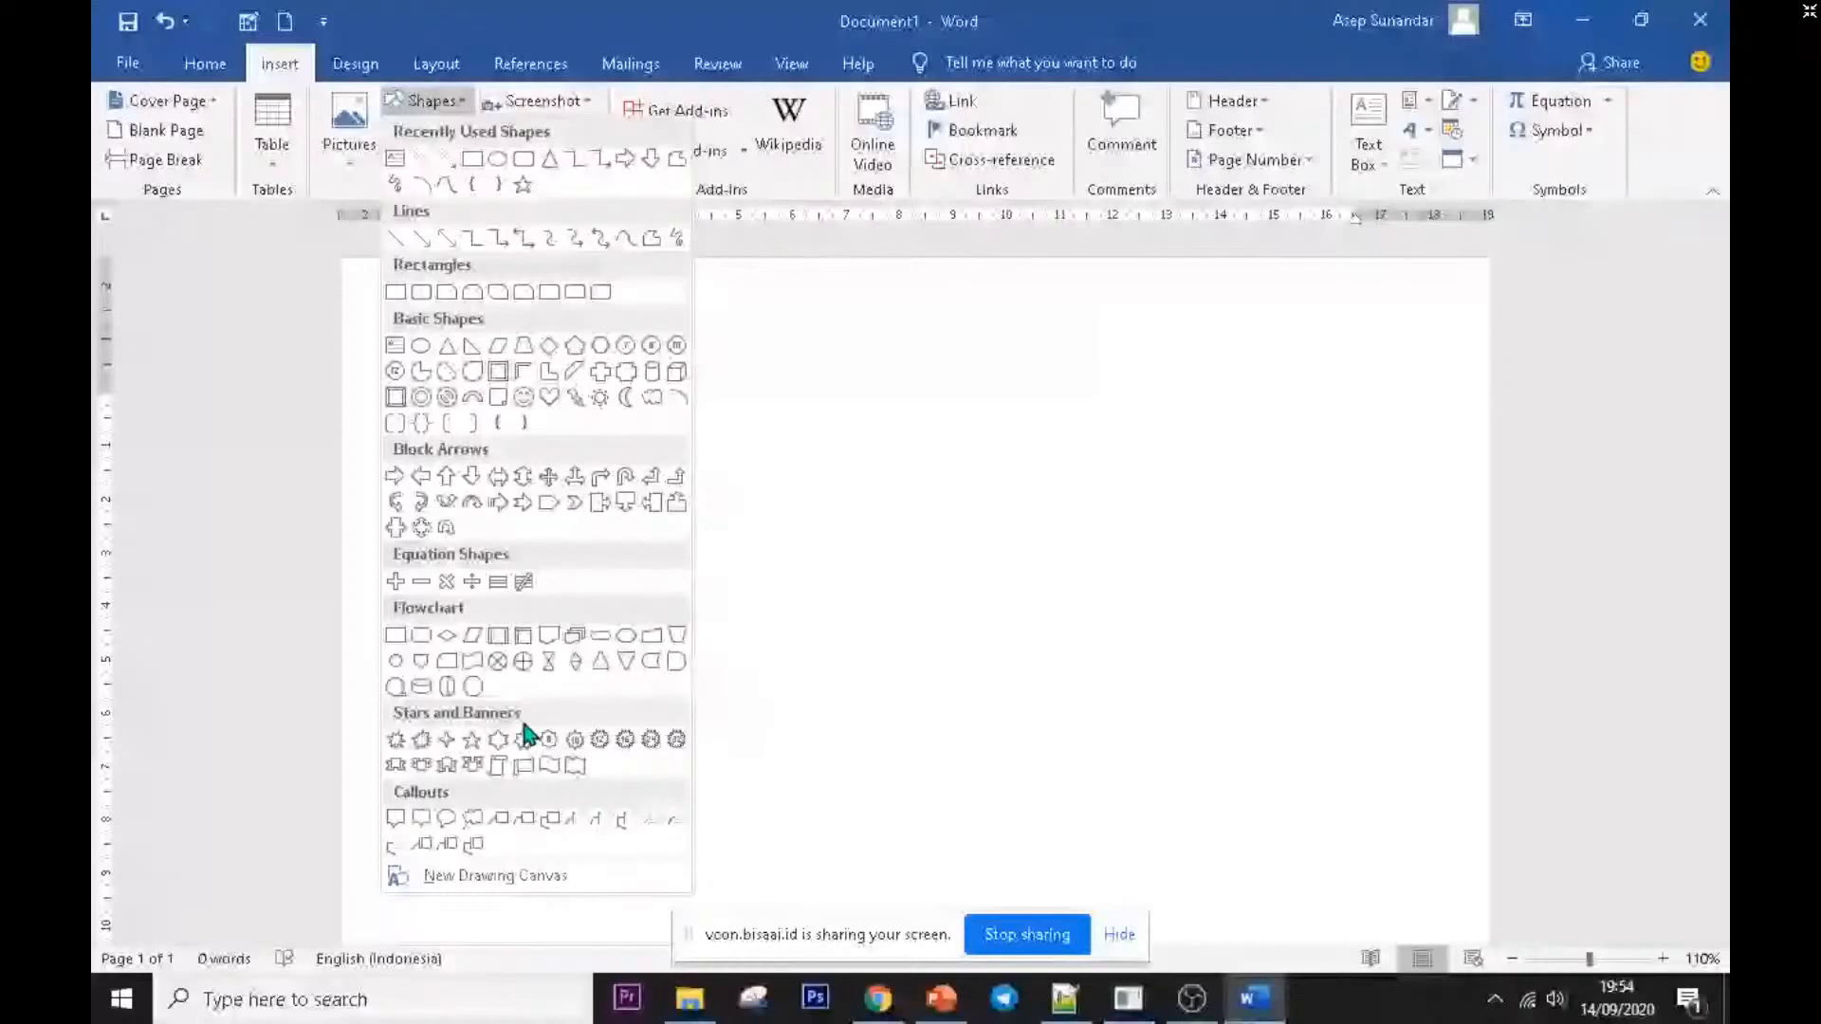
pyautogui.click(356, 64)
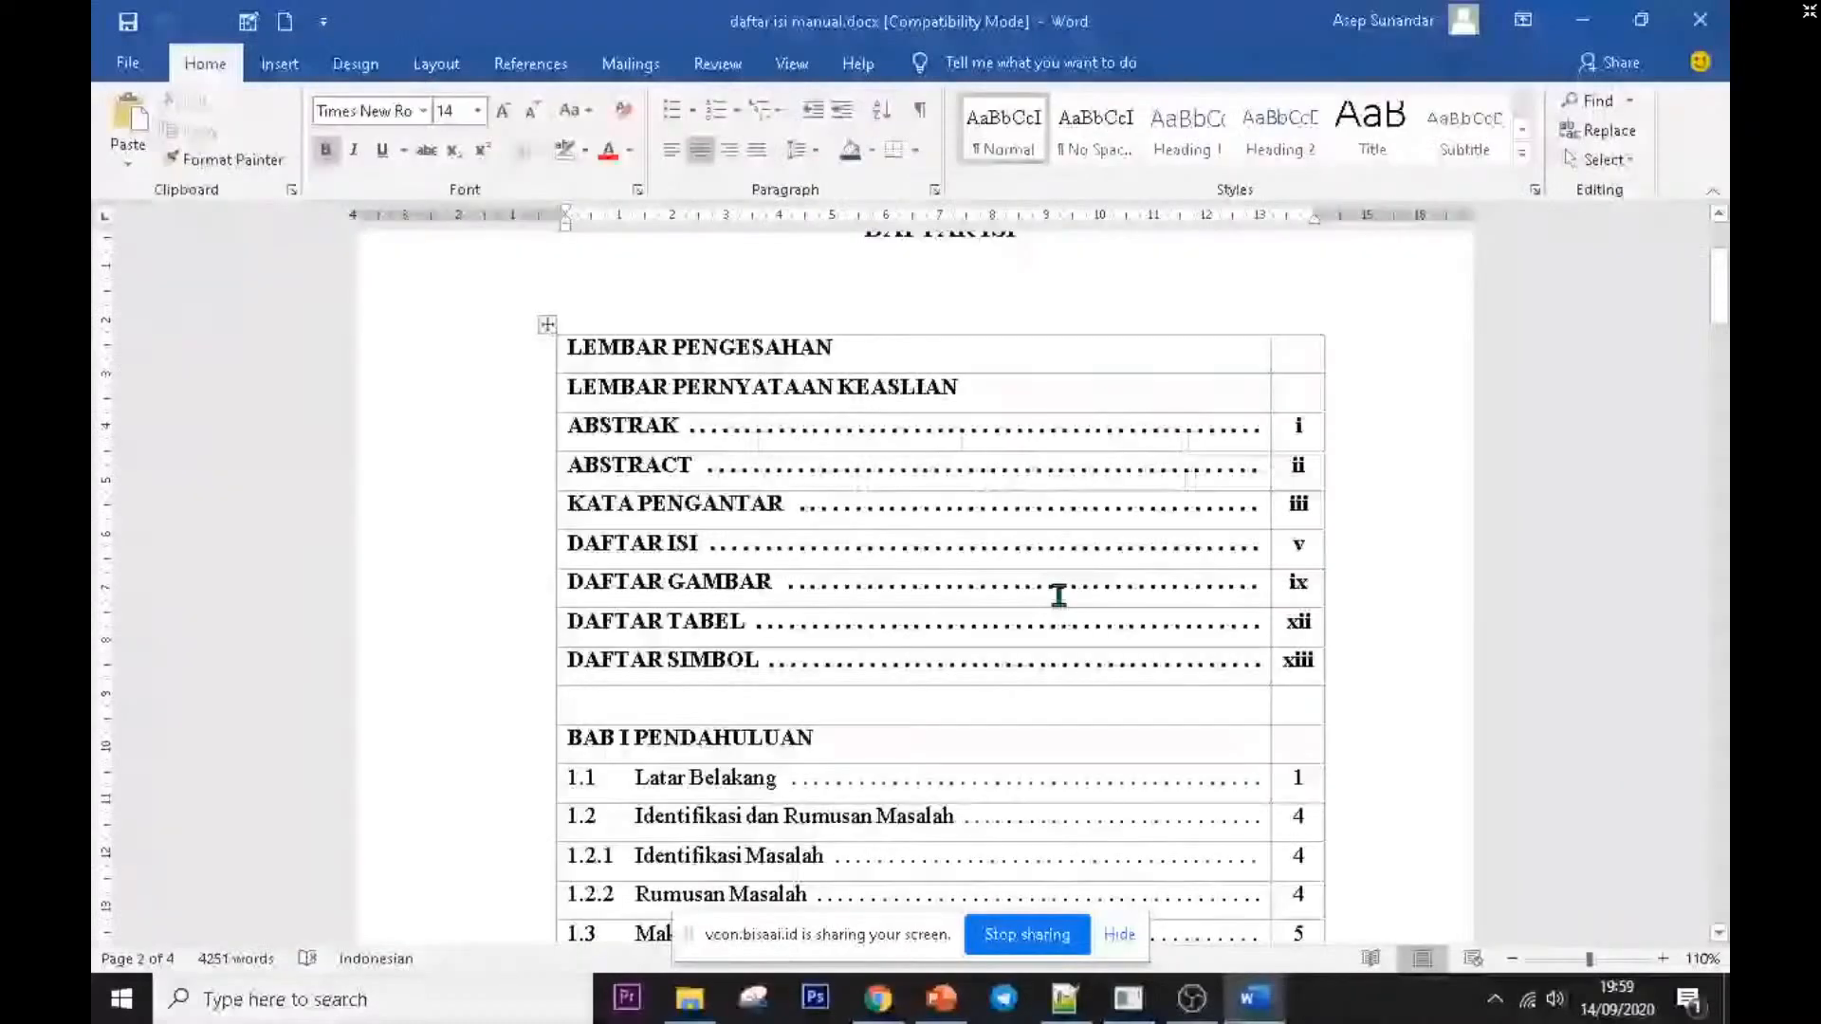
# - Look through the table-based contents list in daftar isi manual.docx and close the document without saving the changes
pyautogui.scroll(3, 1058, 594)
pyautogui.click(547, 545)
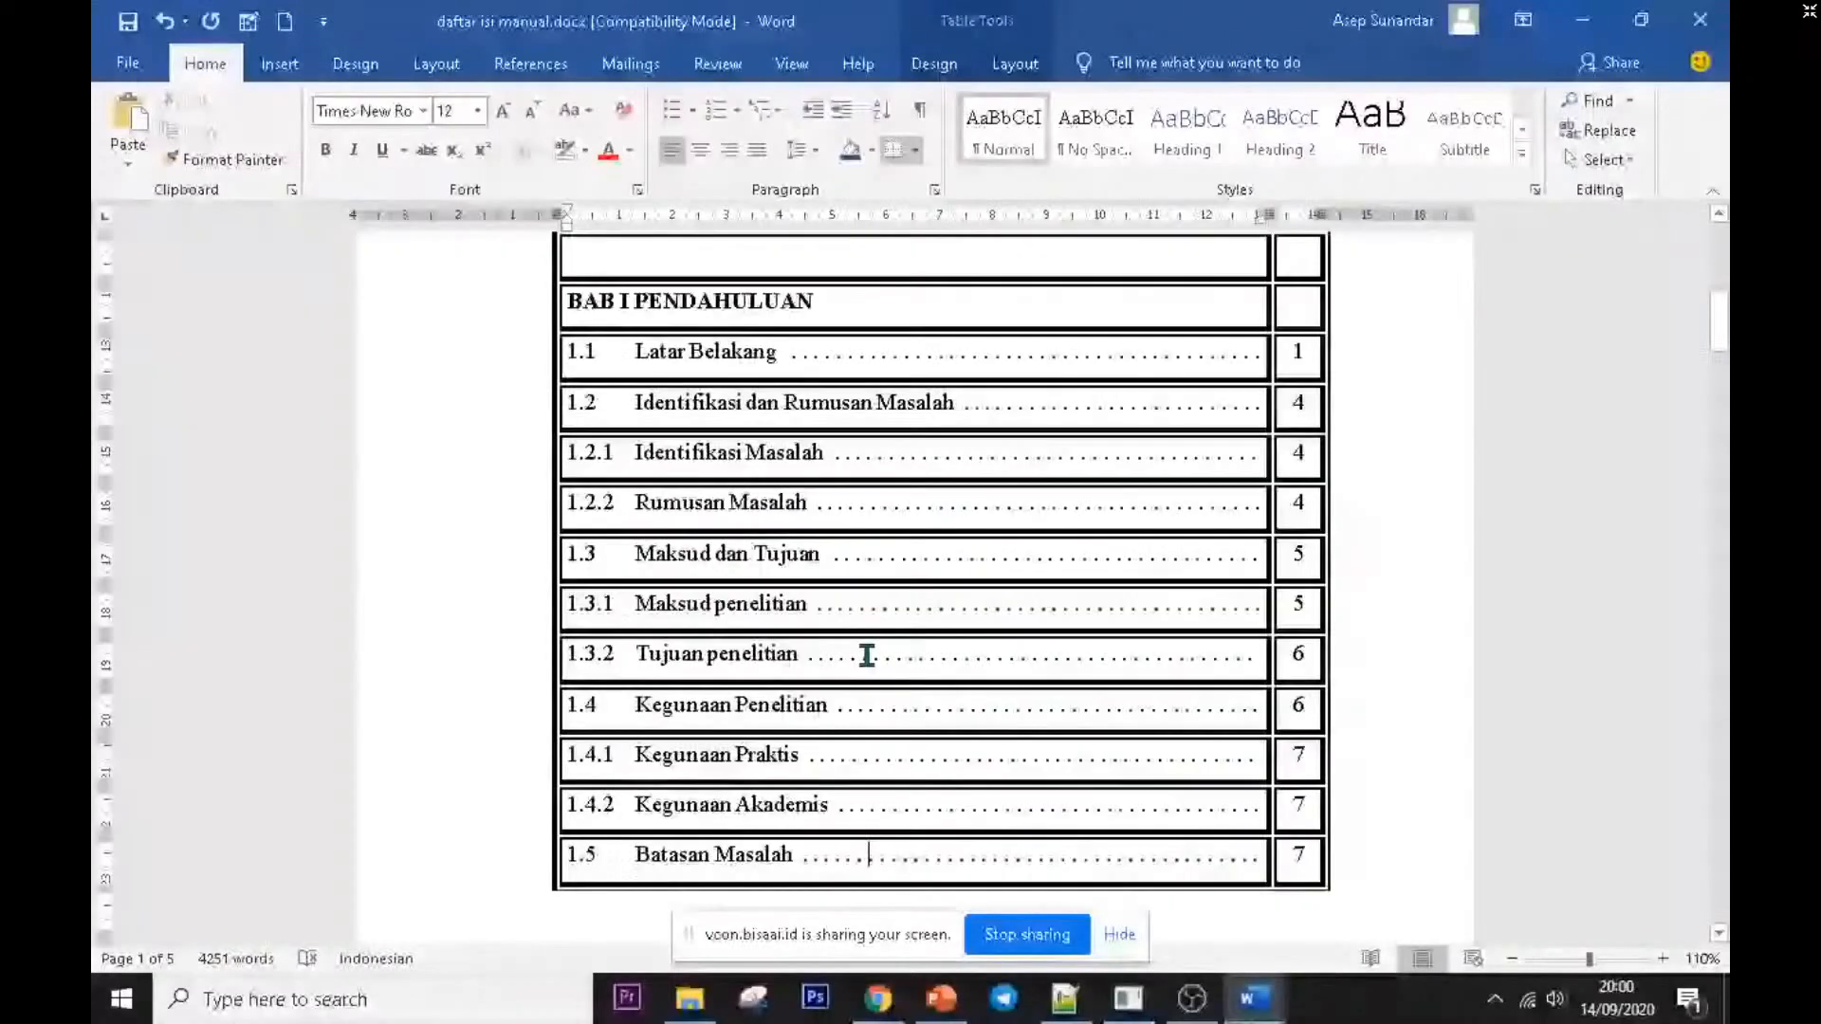
pyautogui.scroll(3, 866, 655)
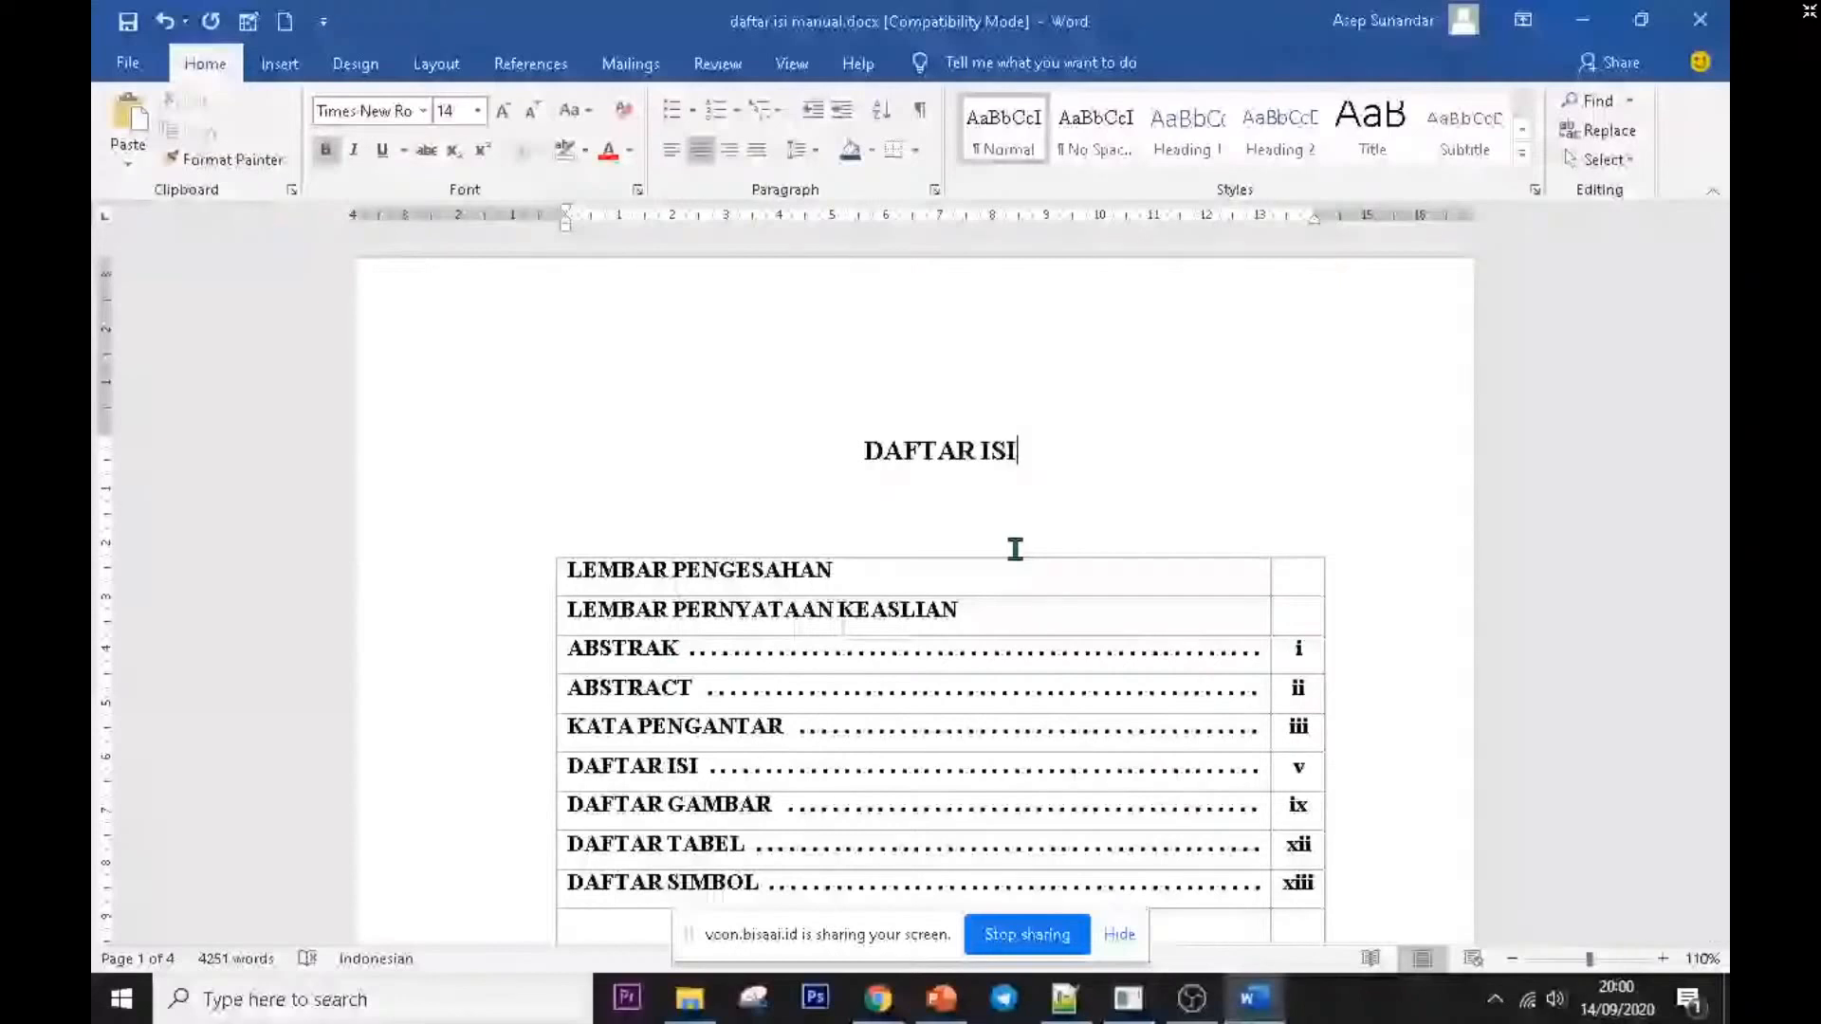
pyautogui.scroll(-3, 1015, 548)
pyautogui.scroll(-5, 969, 599)
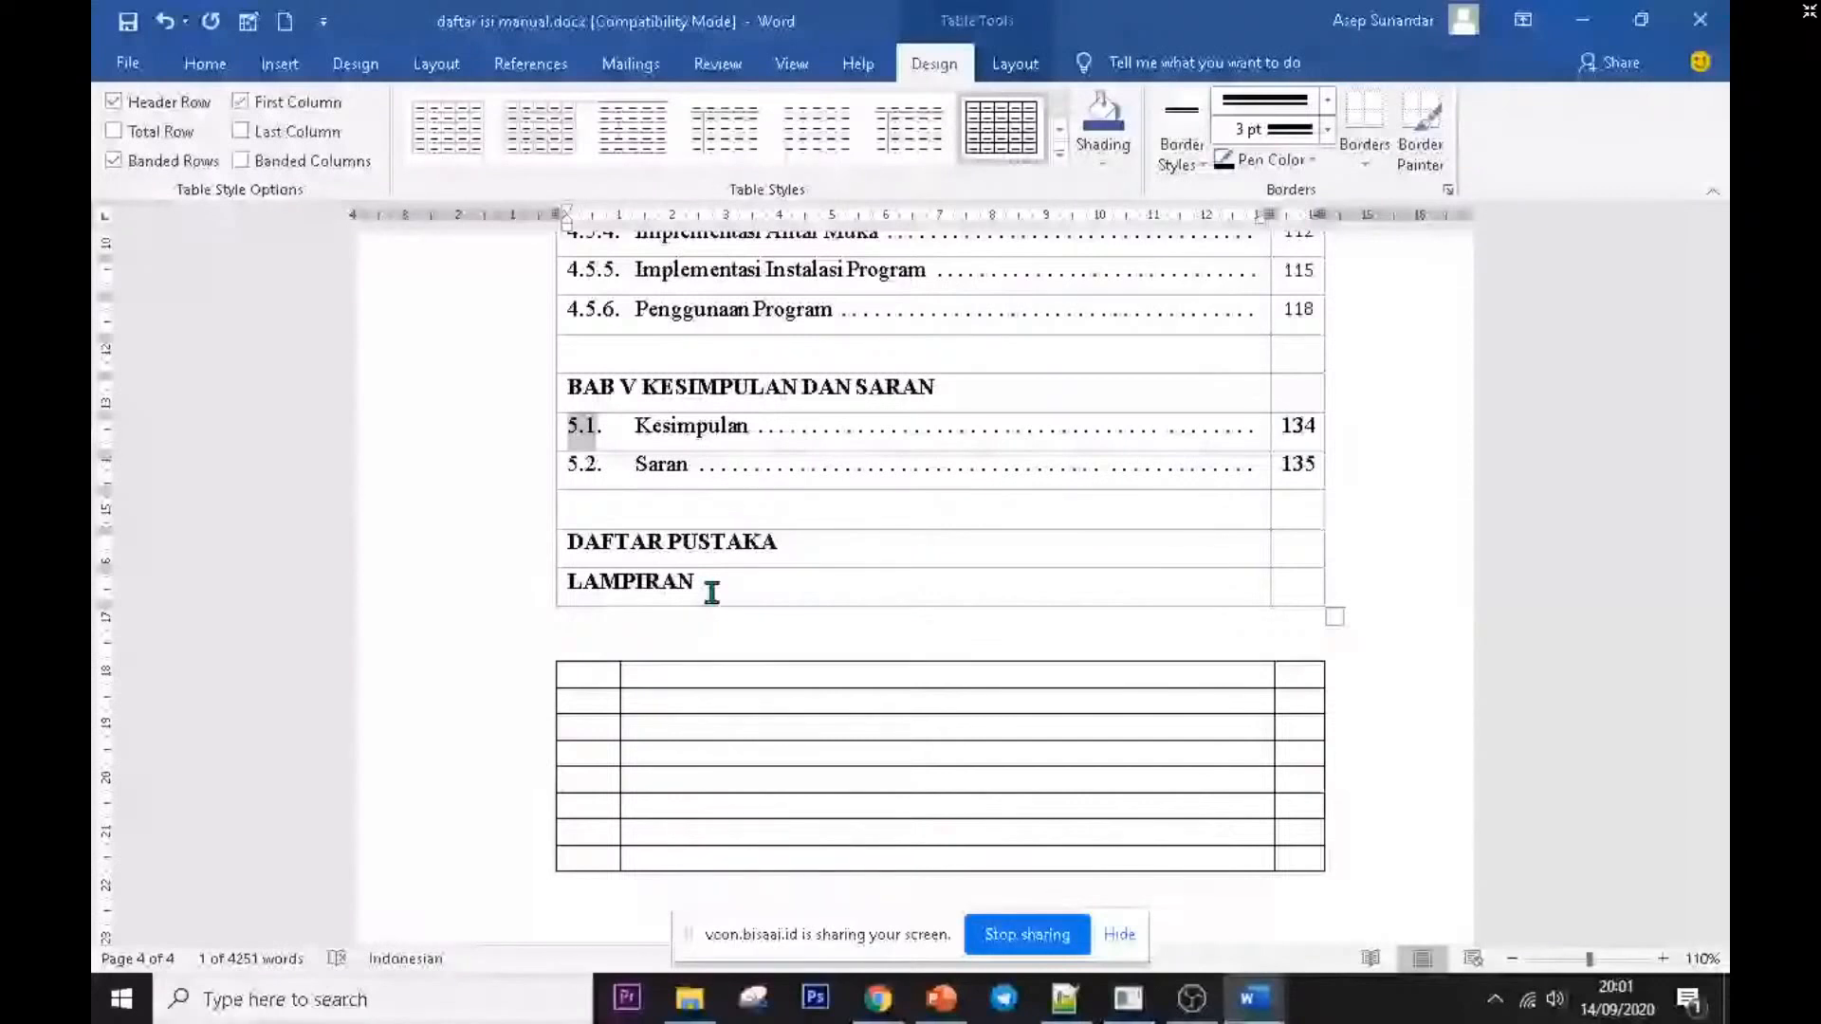
pyautogui.scroll(5, 711, 593)
pyautogui.hotkey('alt', 'F4')
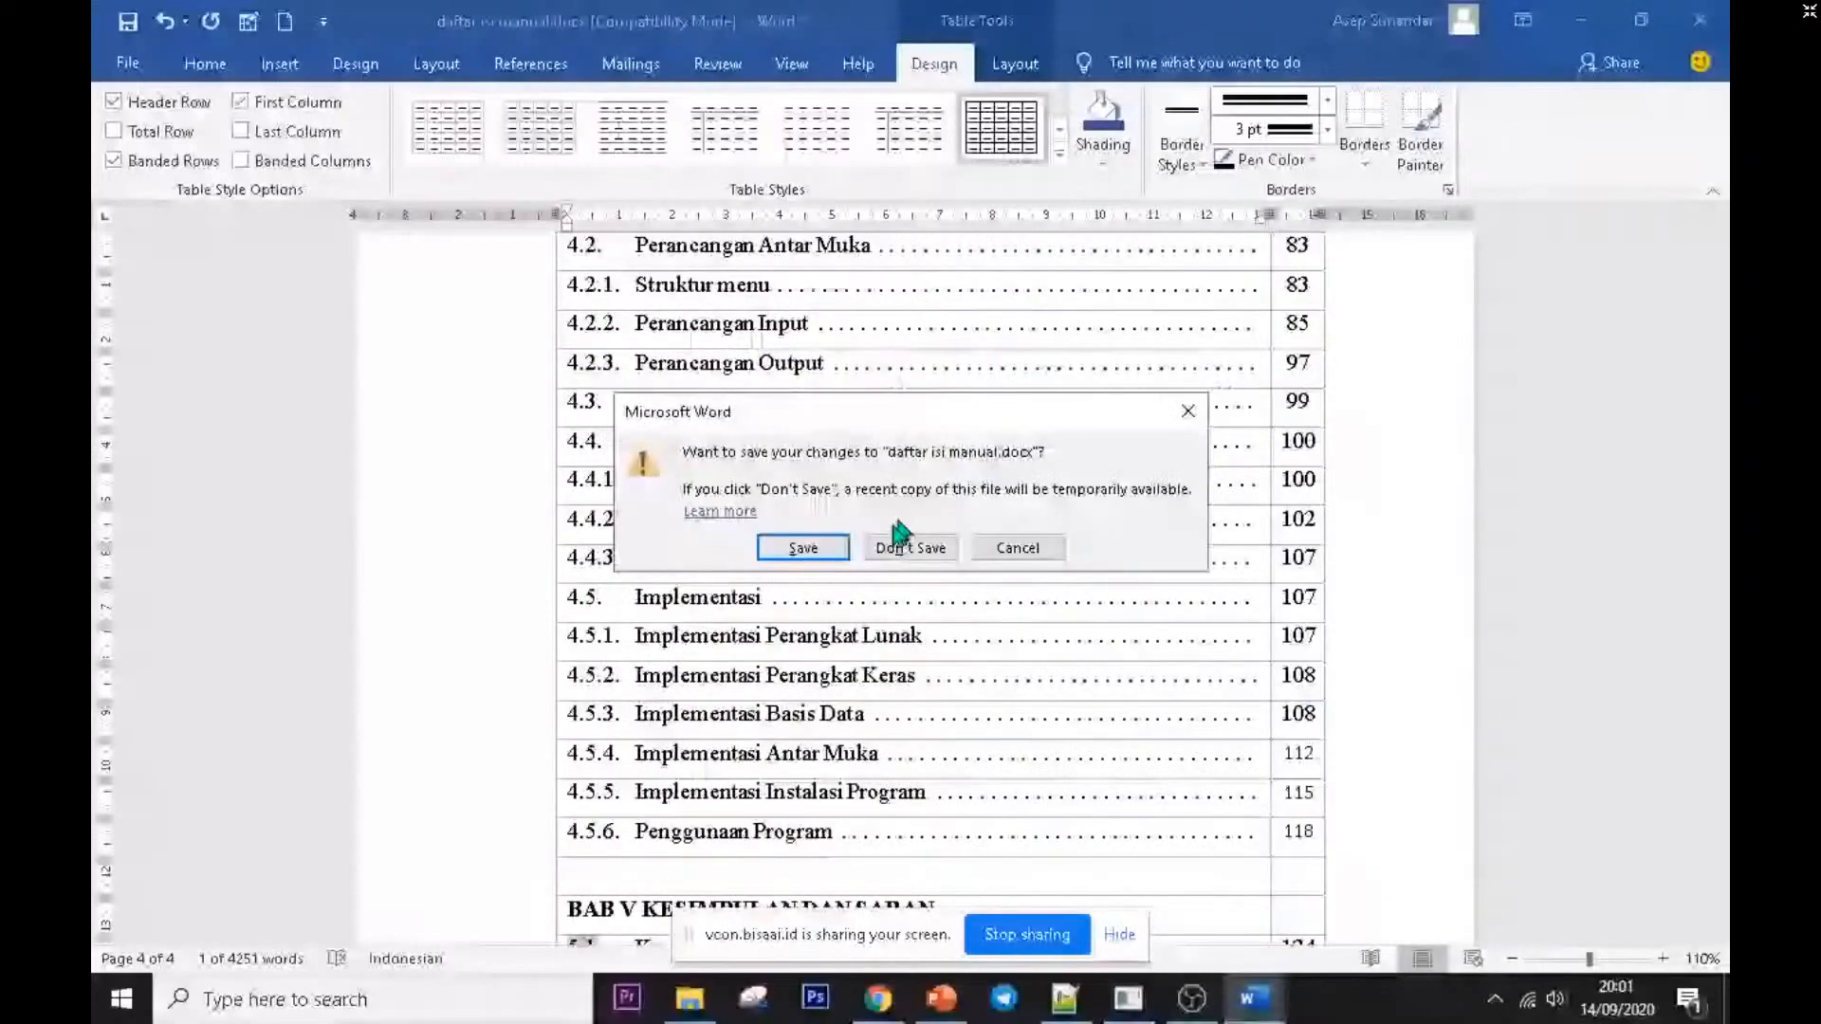
pyautogui.click(899, 545)
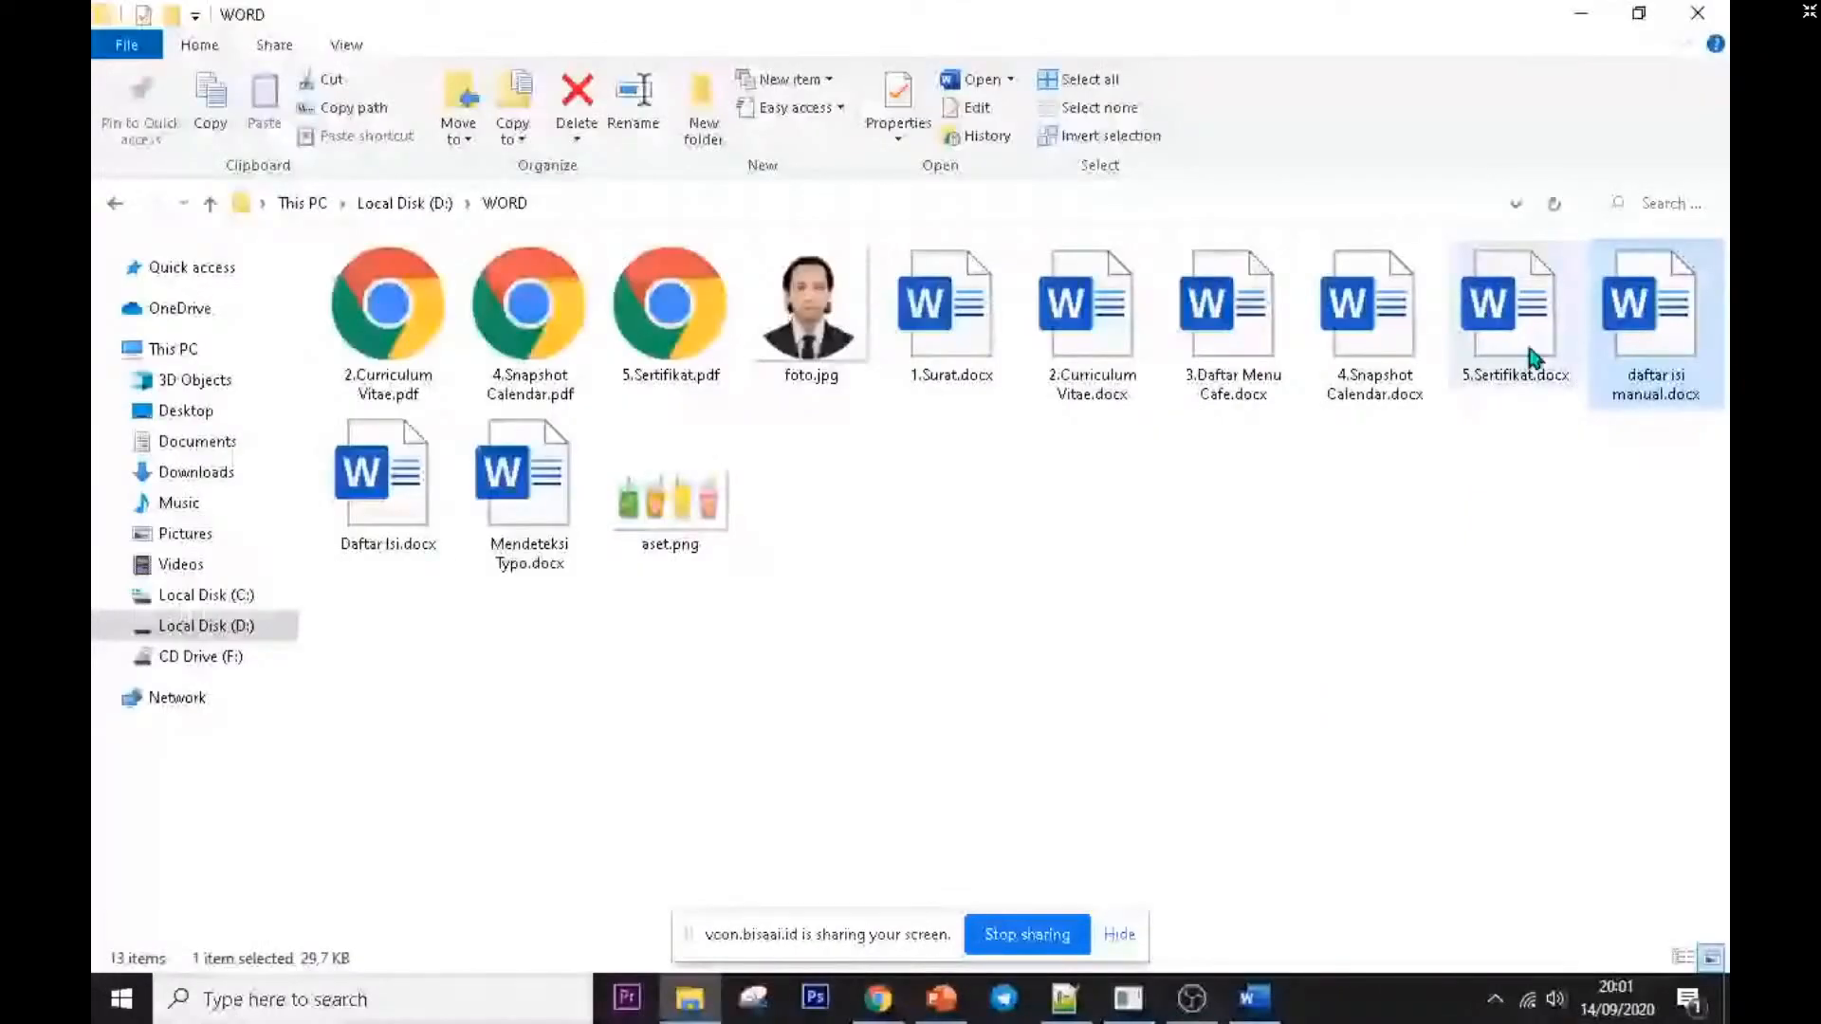
pyautogui.click(1233, 361)
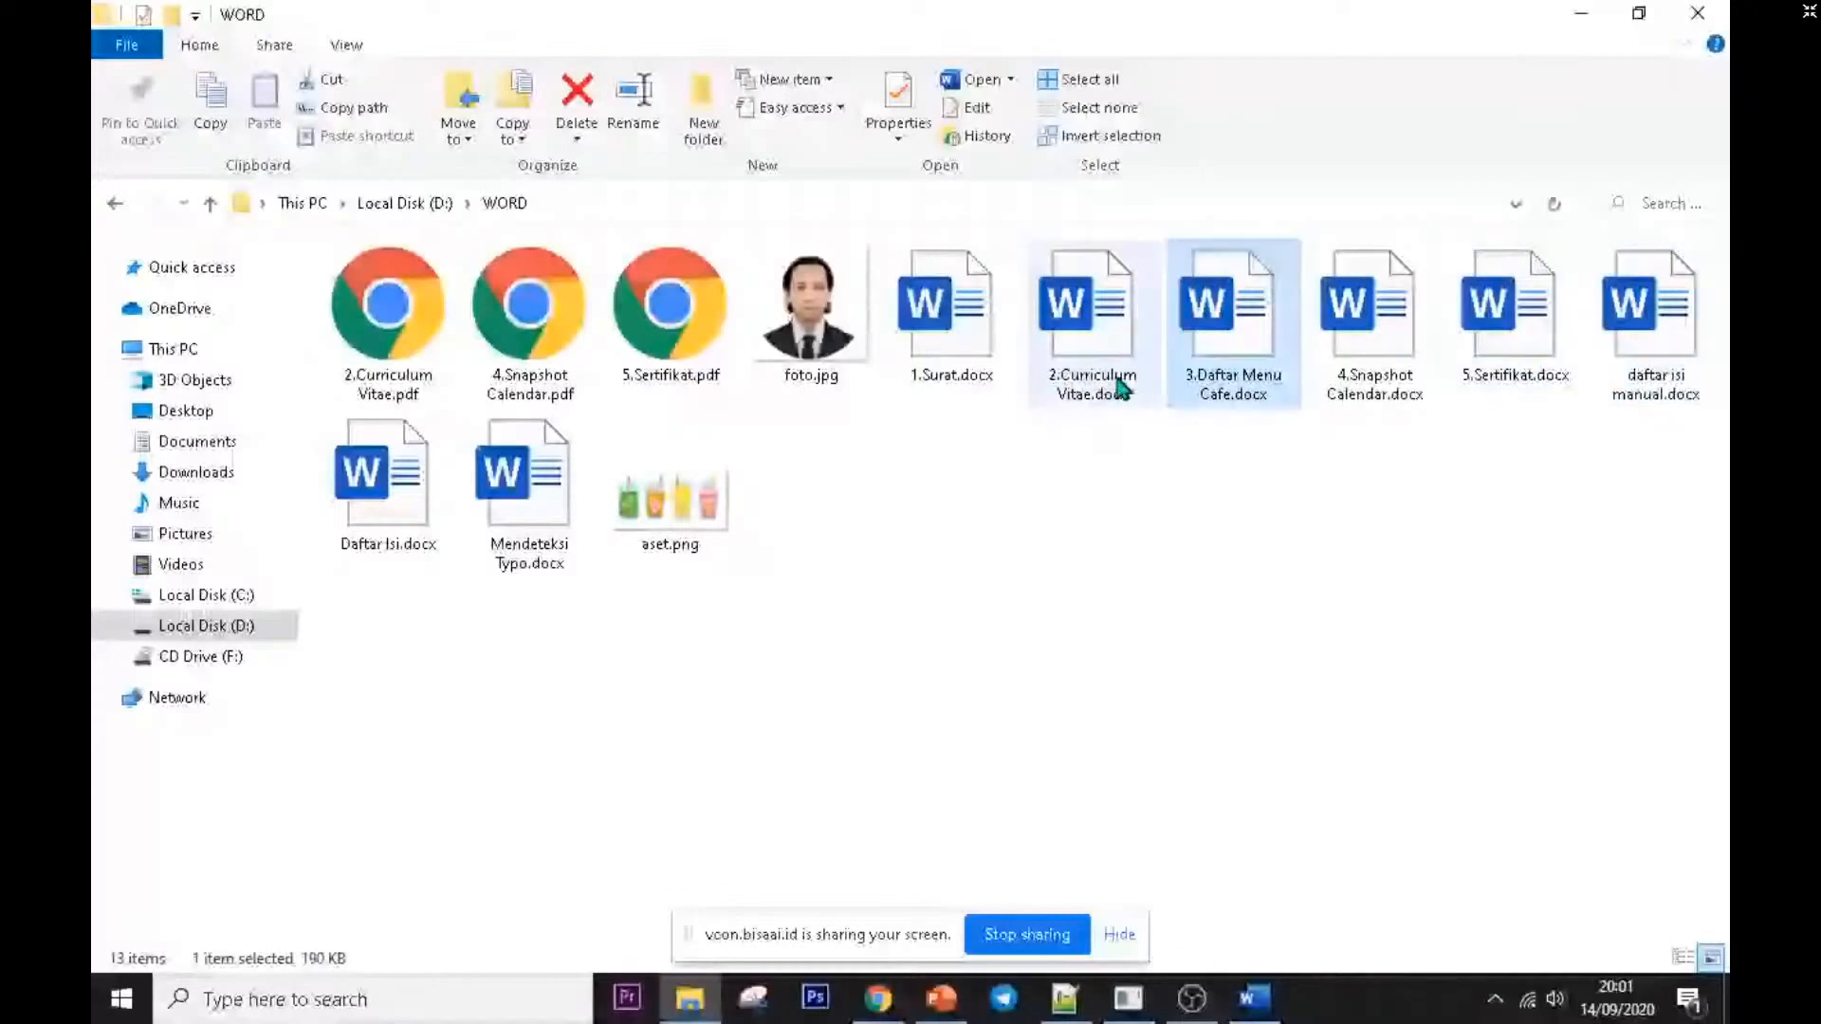
pyautogui.click(1423, 352)
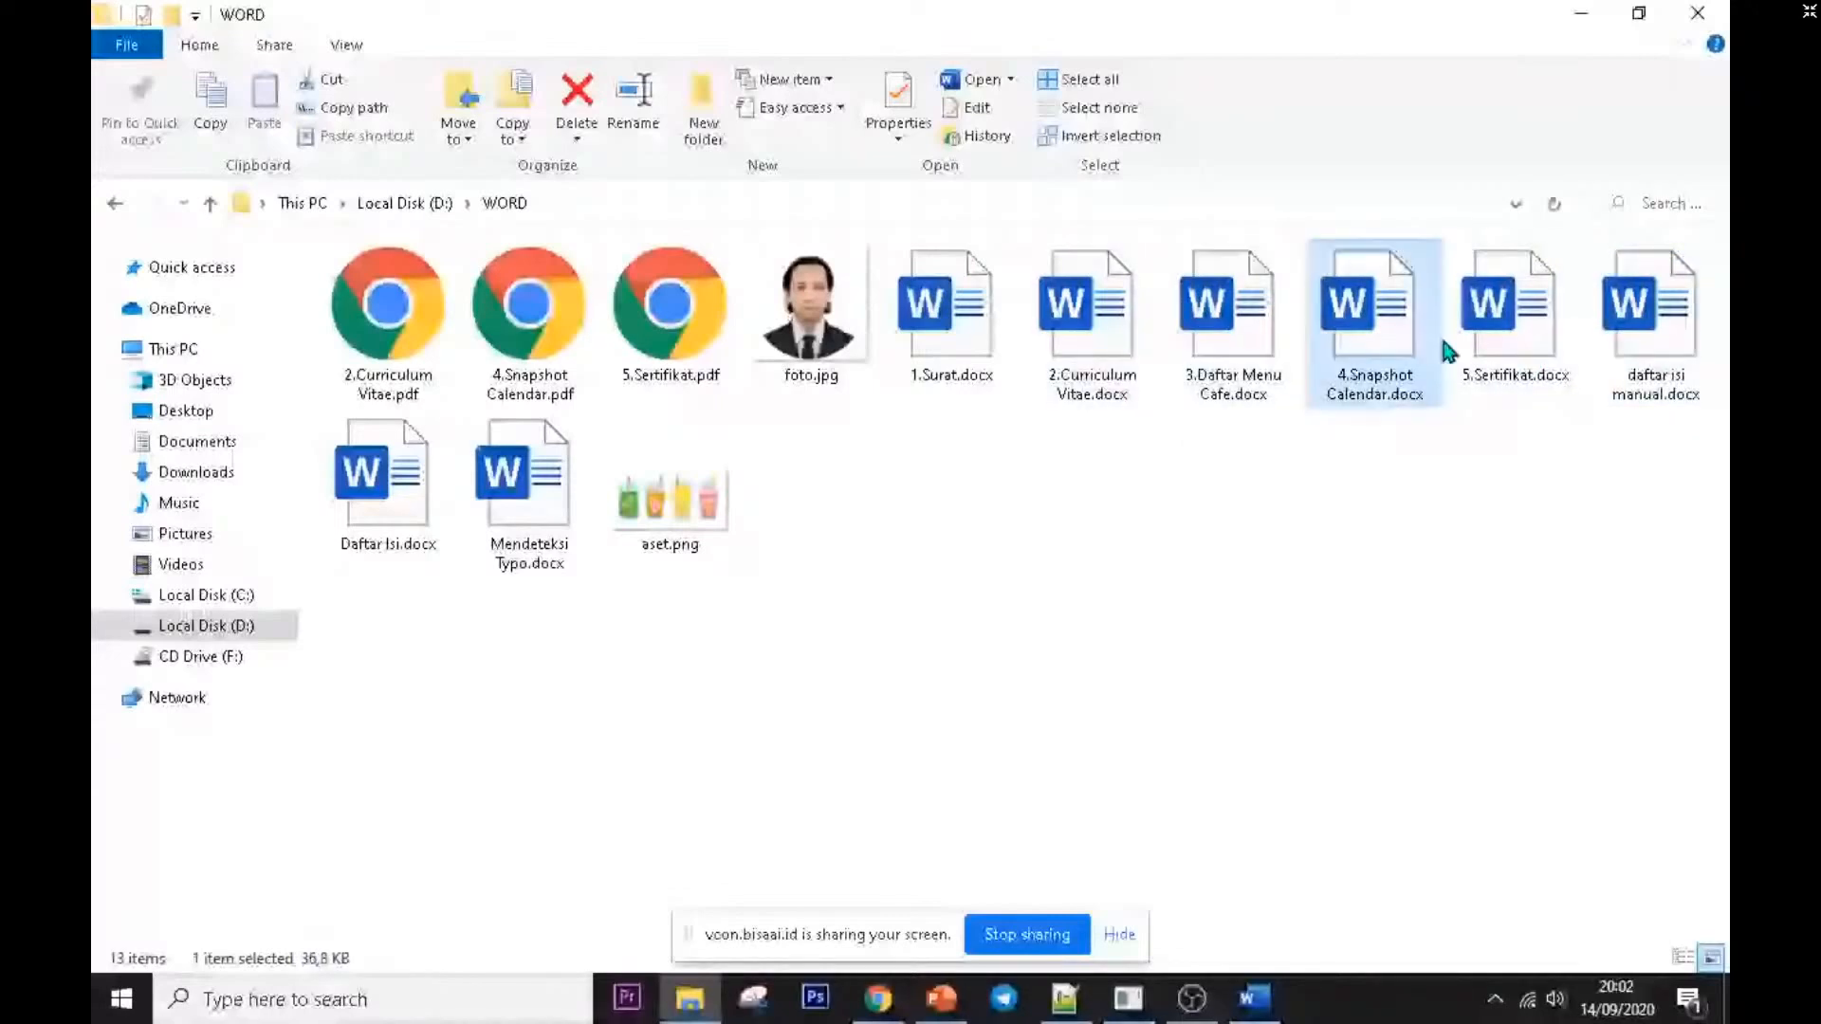
pyautogui.click(1448, 351)
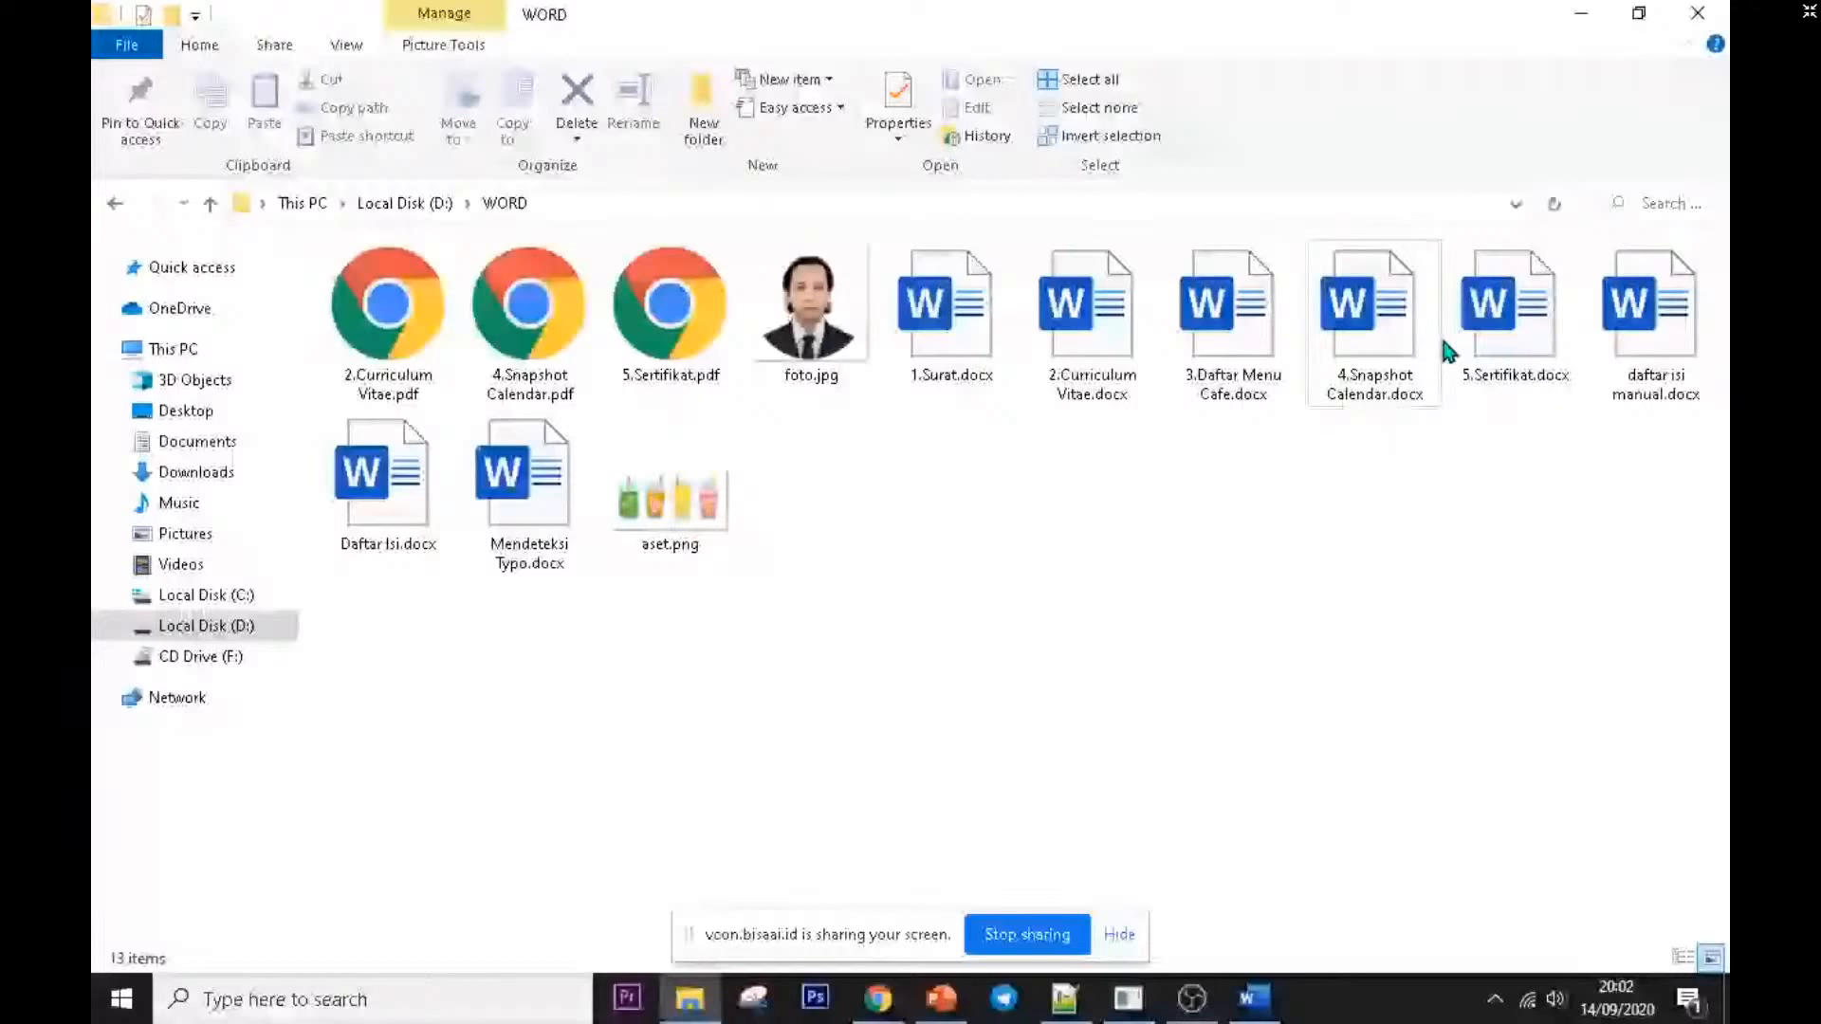
pyautogui.click(1149, 370)
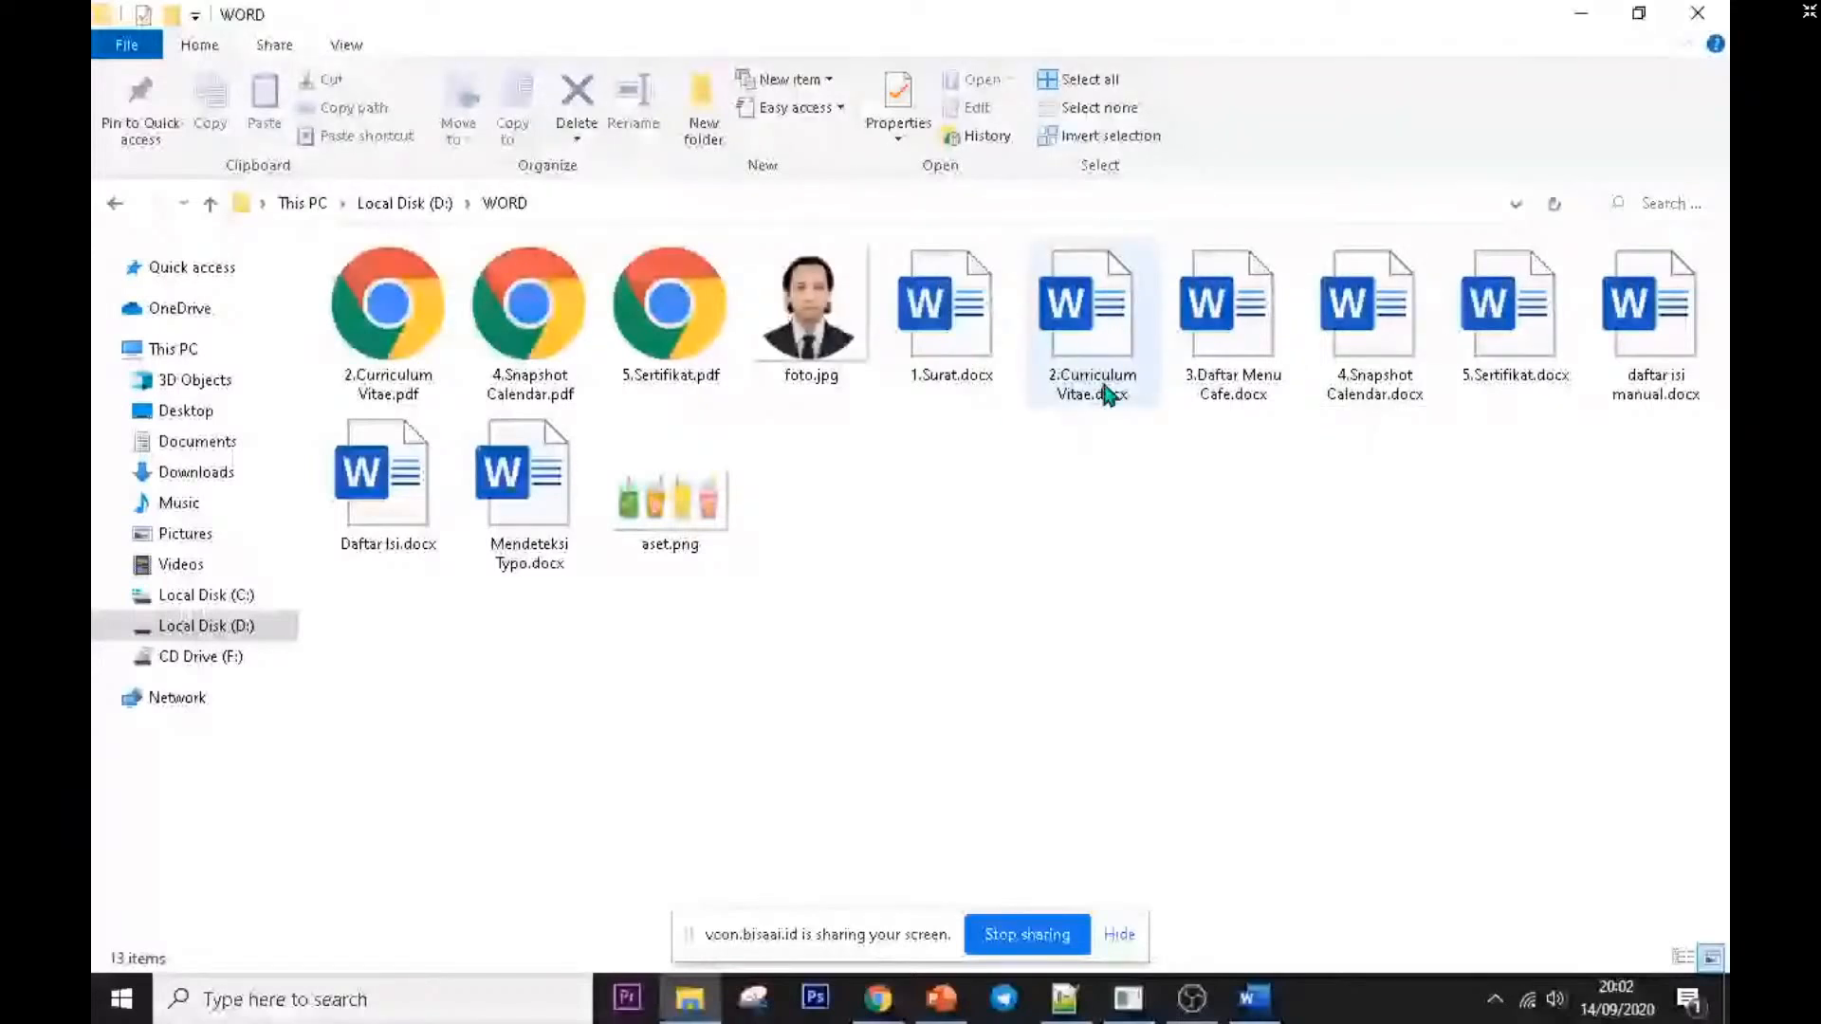
# - Open Daftar Isi.docx and apply the Heading 2 style to the Karakteristik Sistem and Informasi headings
pyautogui.click(548, 494)
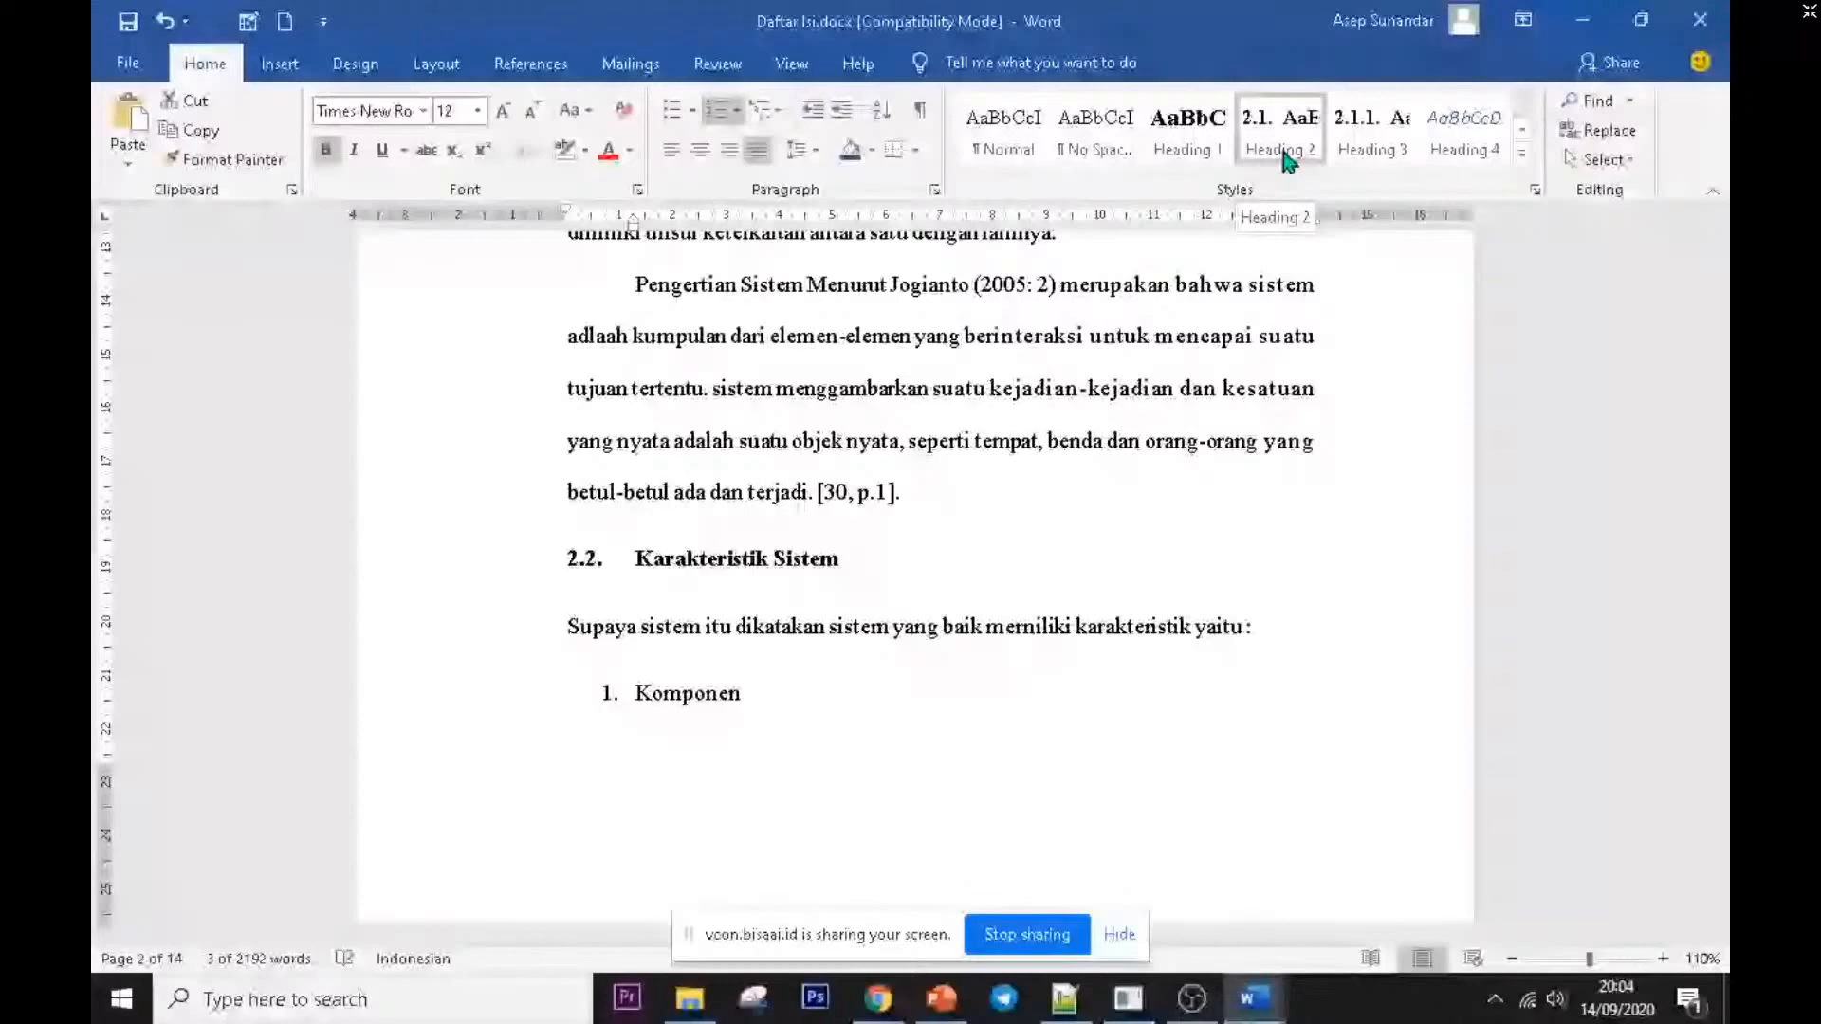
pyautogui.click(1285, 154)
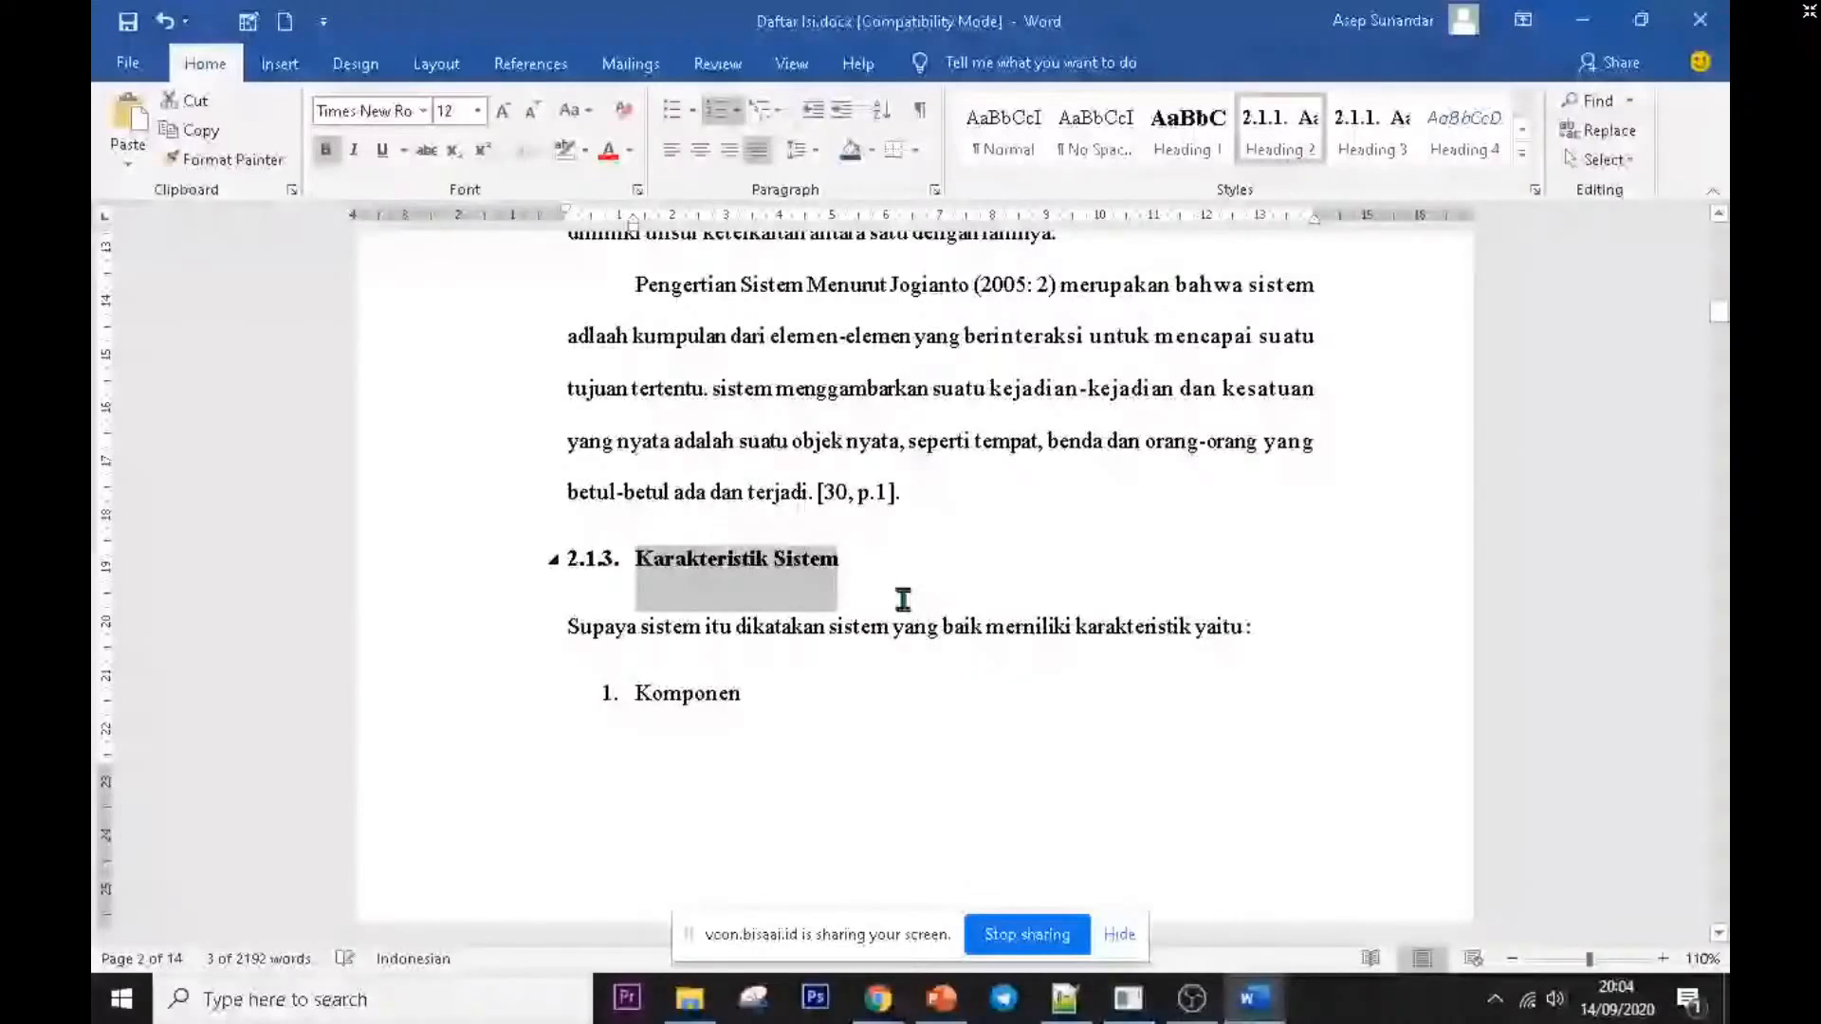
pyautogui.scroll(-8, 902, 599)
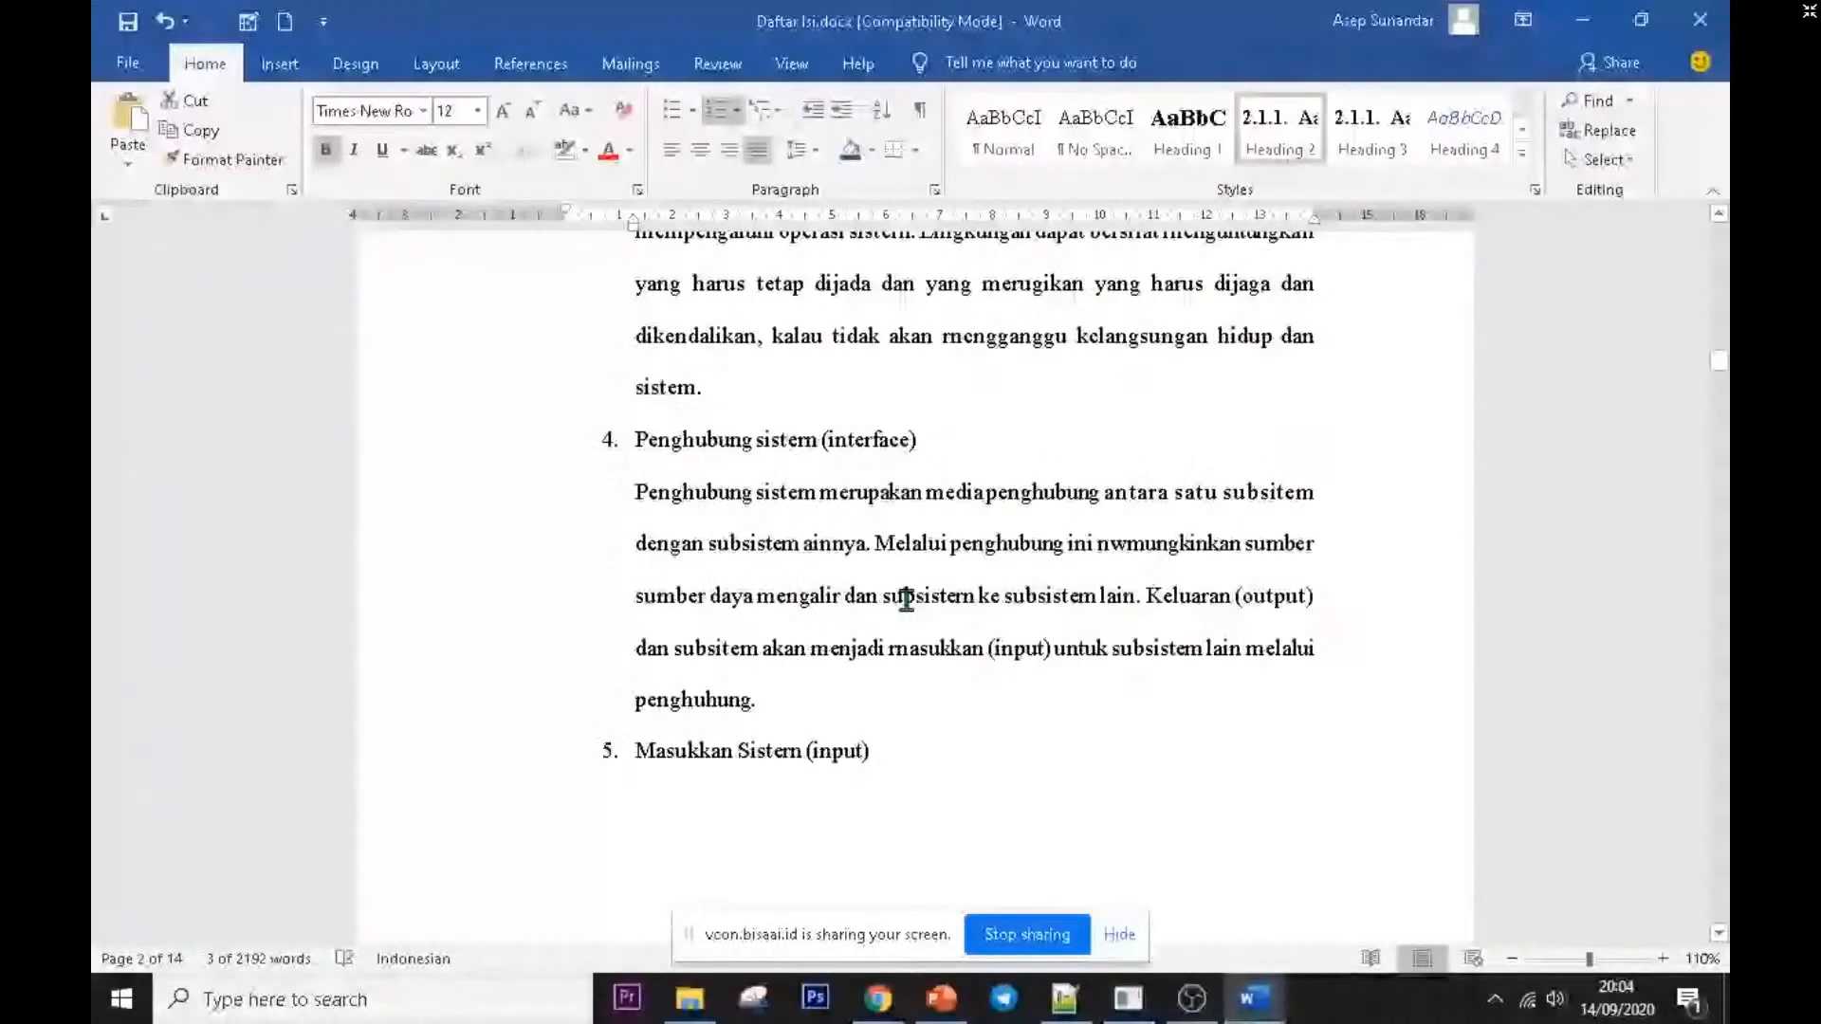
pyautogui.scroll(-8, 906, 597)
pyautogui.scroll(-5, 906, 596)
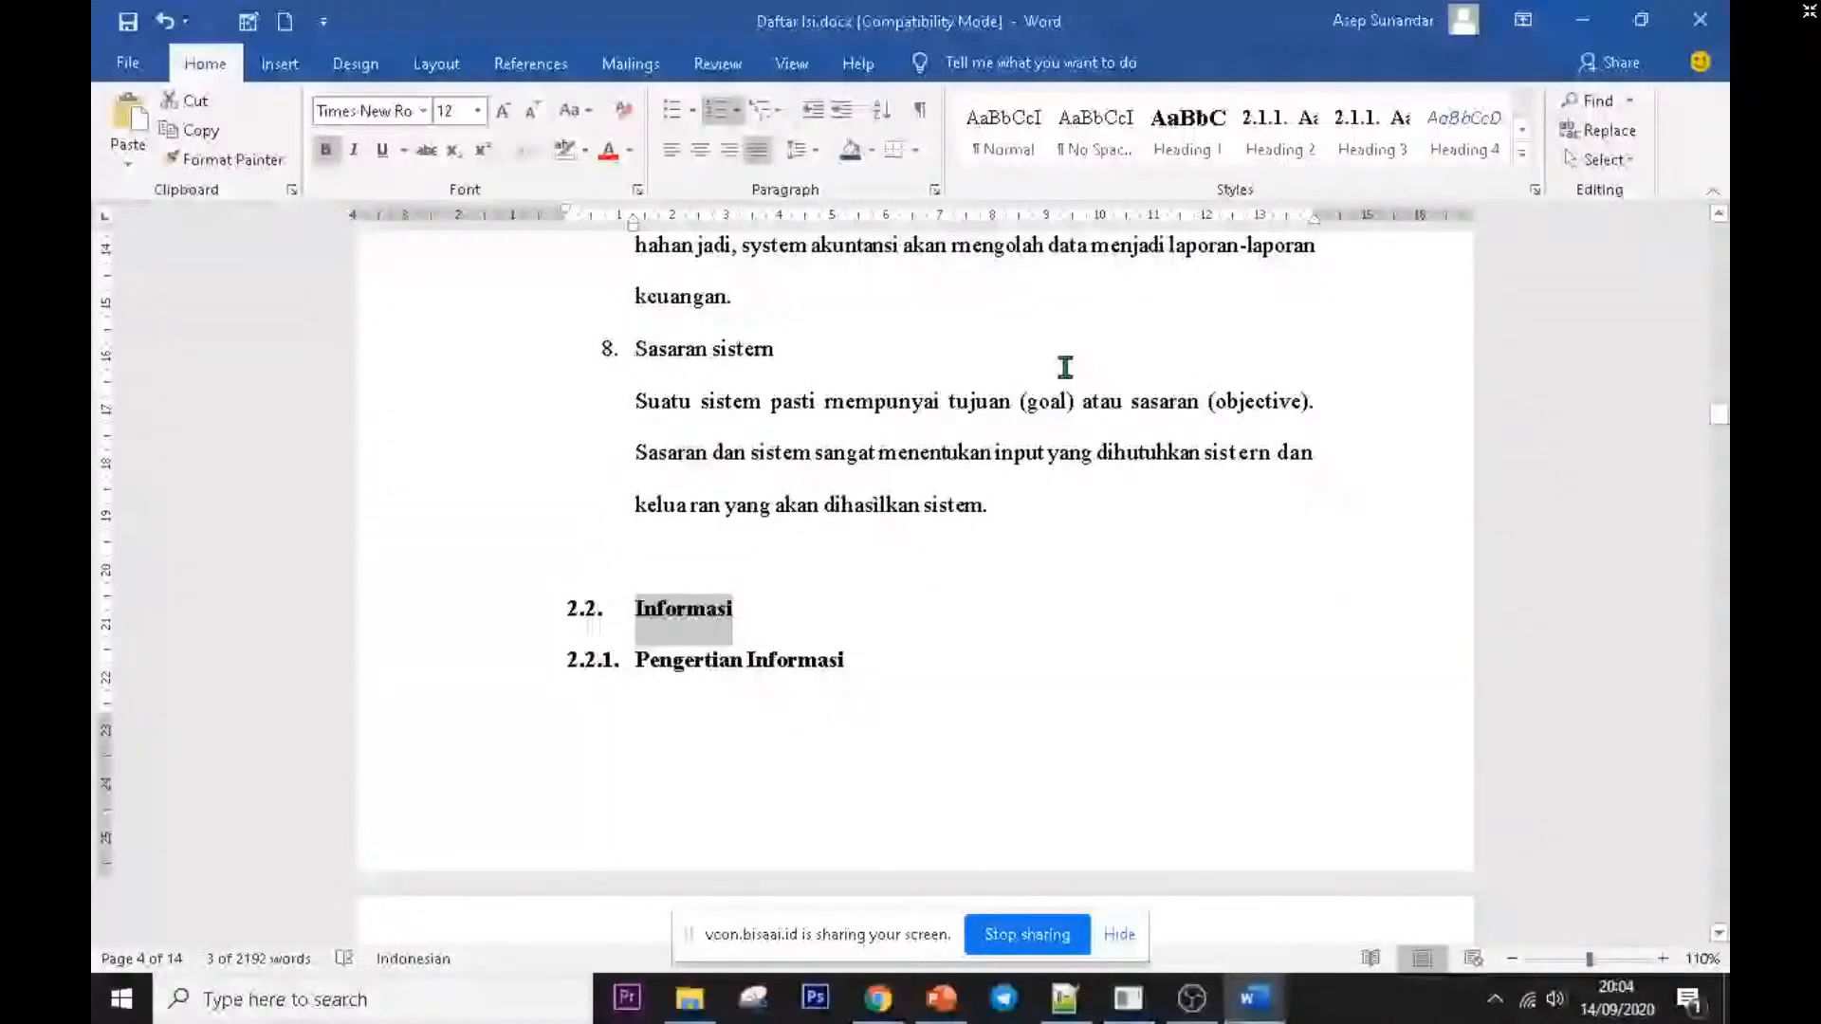
pyautogui.click(1280, 130)
# - Apply the Heading 2 style to the Pengertian Informasi and Pengertian Sistem Informasi headings
pyautogui.scroll(-3, 865, 459)
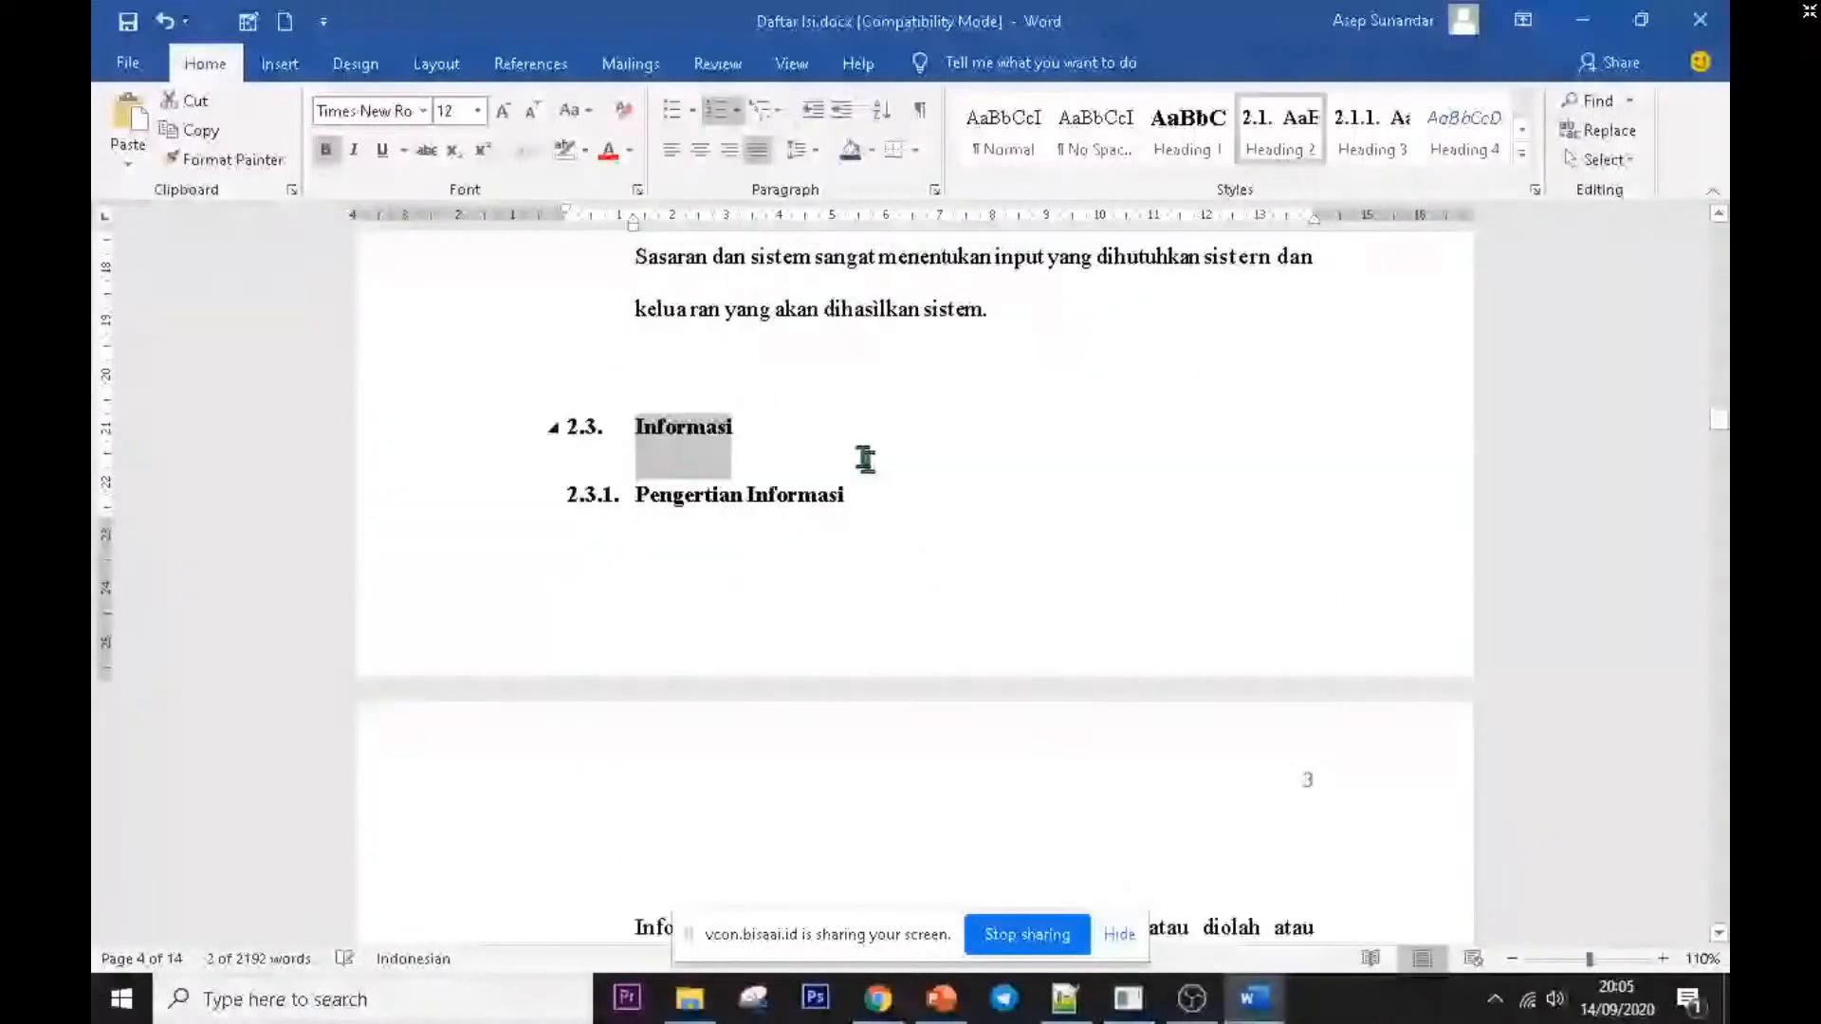
pyautogui.tripleClick(723, 508)
pyautogui.click(1281, 132)
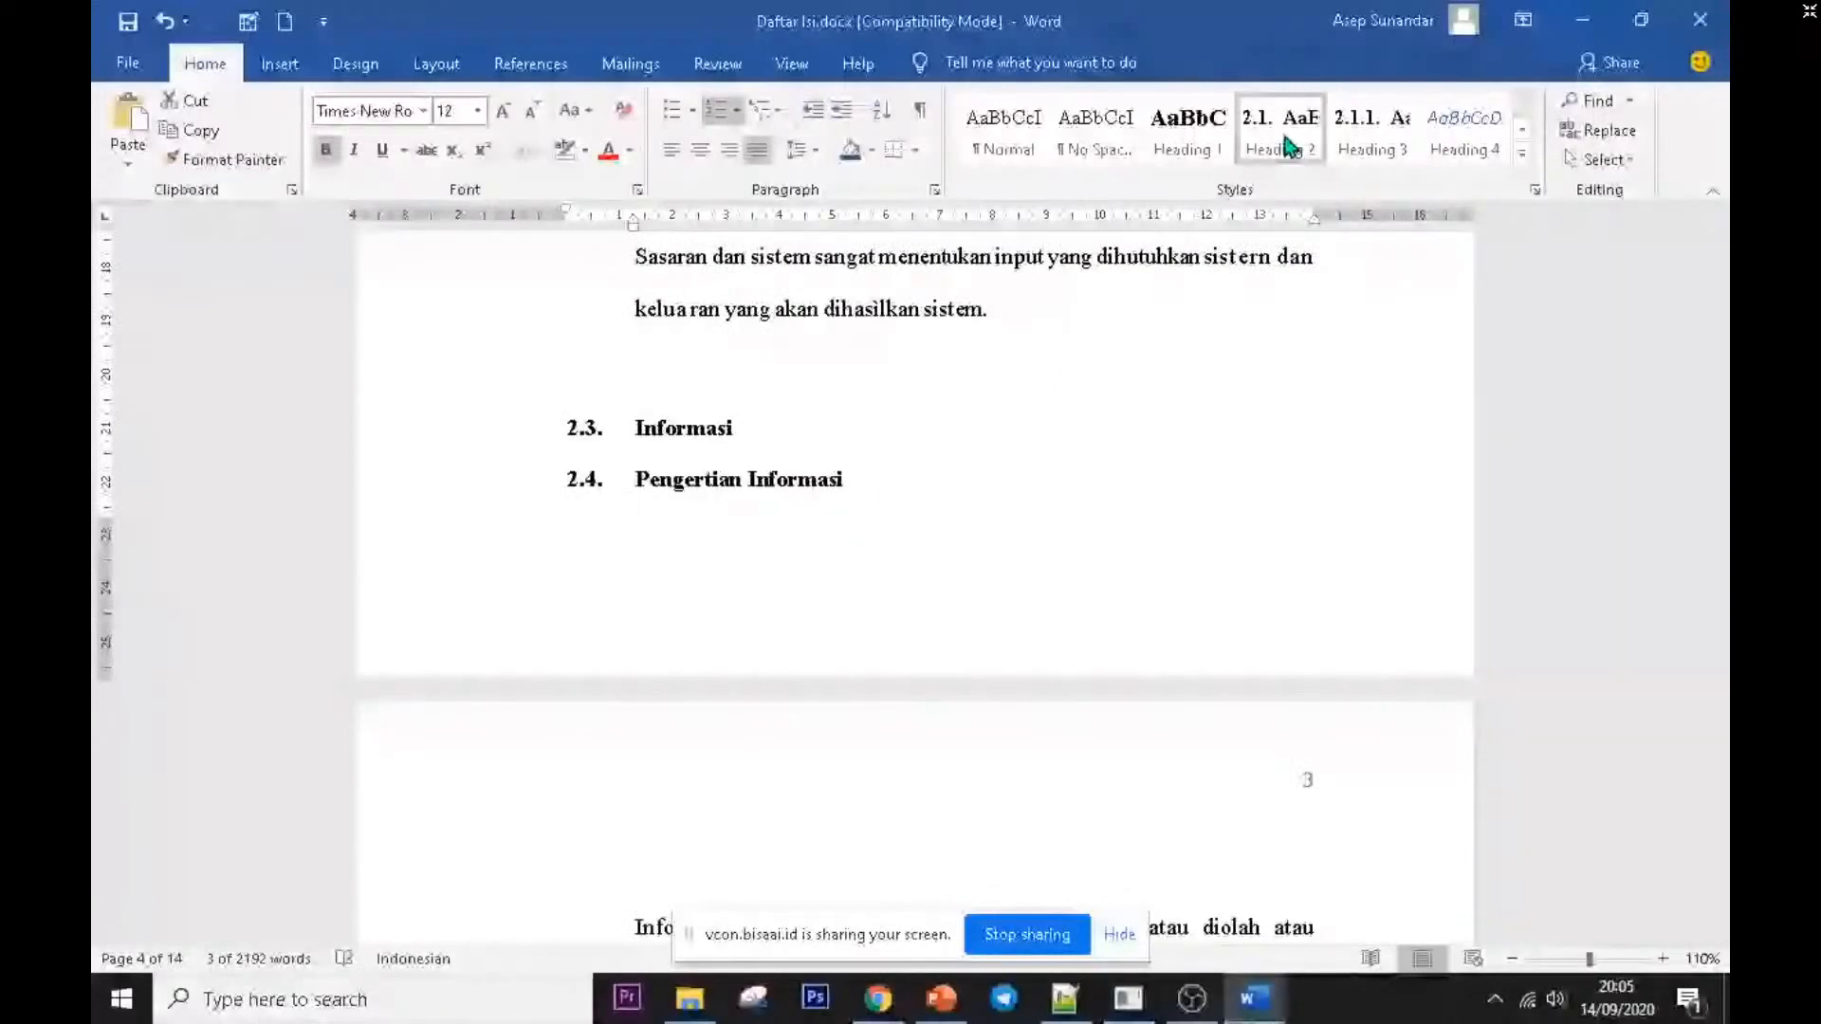
pyautogui.scroll(-9, 865, 493)
pyautogui.moveTo(636, 497); pyautogui.dragTo(912, 497)
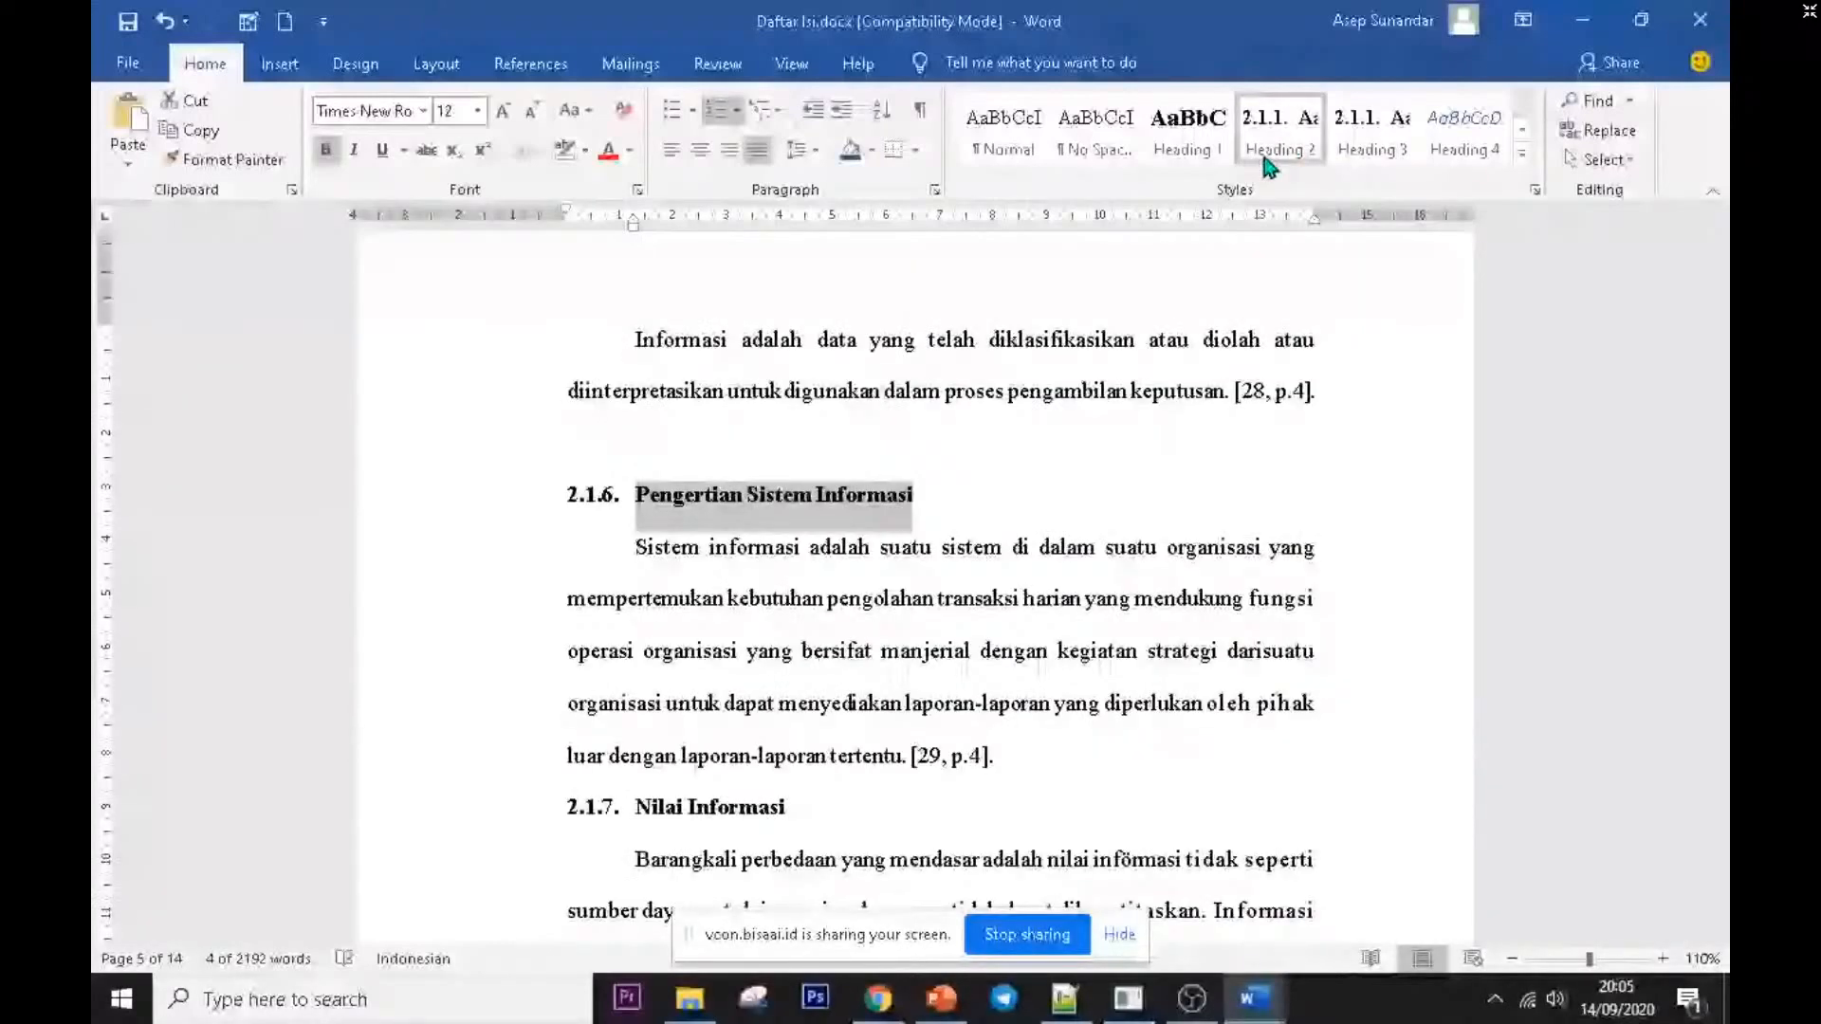
pyautogui.scroll(-2, 838, 711)
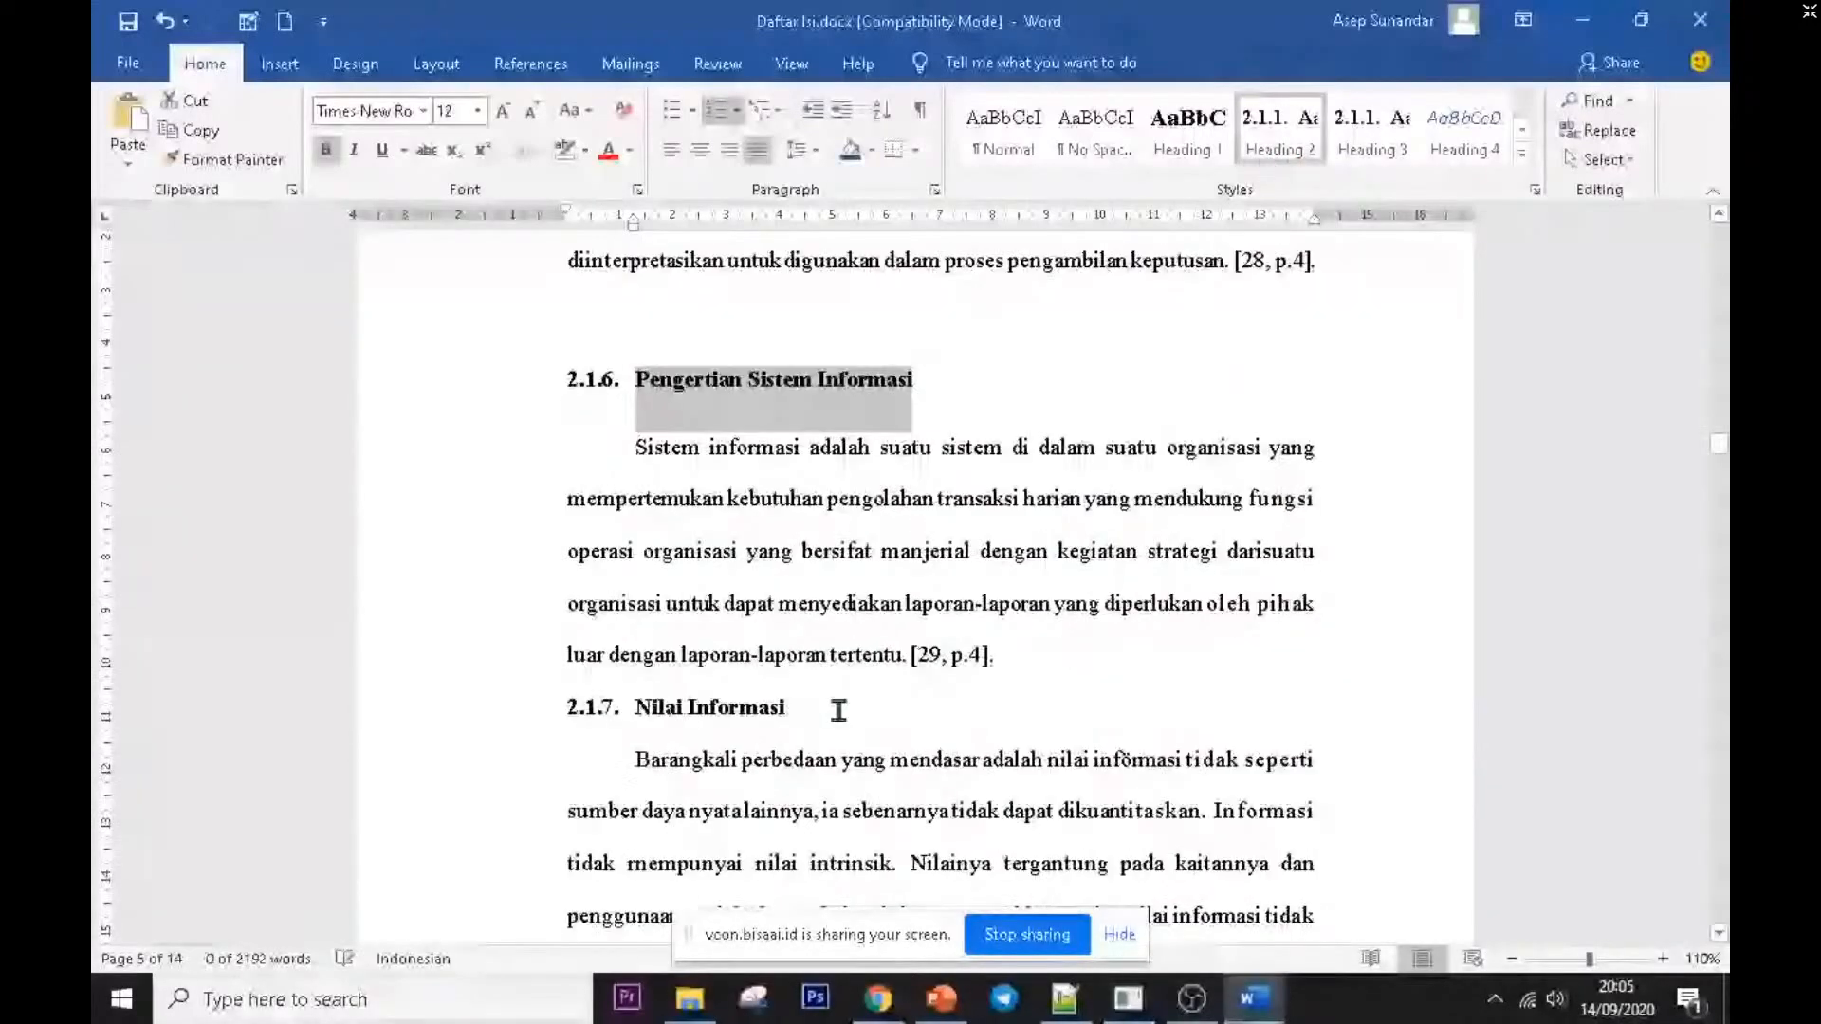
# - Apply the Heading 2 style to the Nilai Informasi and Kualitas Informasi headings
pyautogui.moveTo(838, 711); pyautogui.dragTo(636, 711)
pyautogui.scroll(-1, 636, 712)
pyautogui.rightClick(1302, 157)
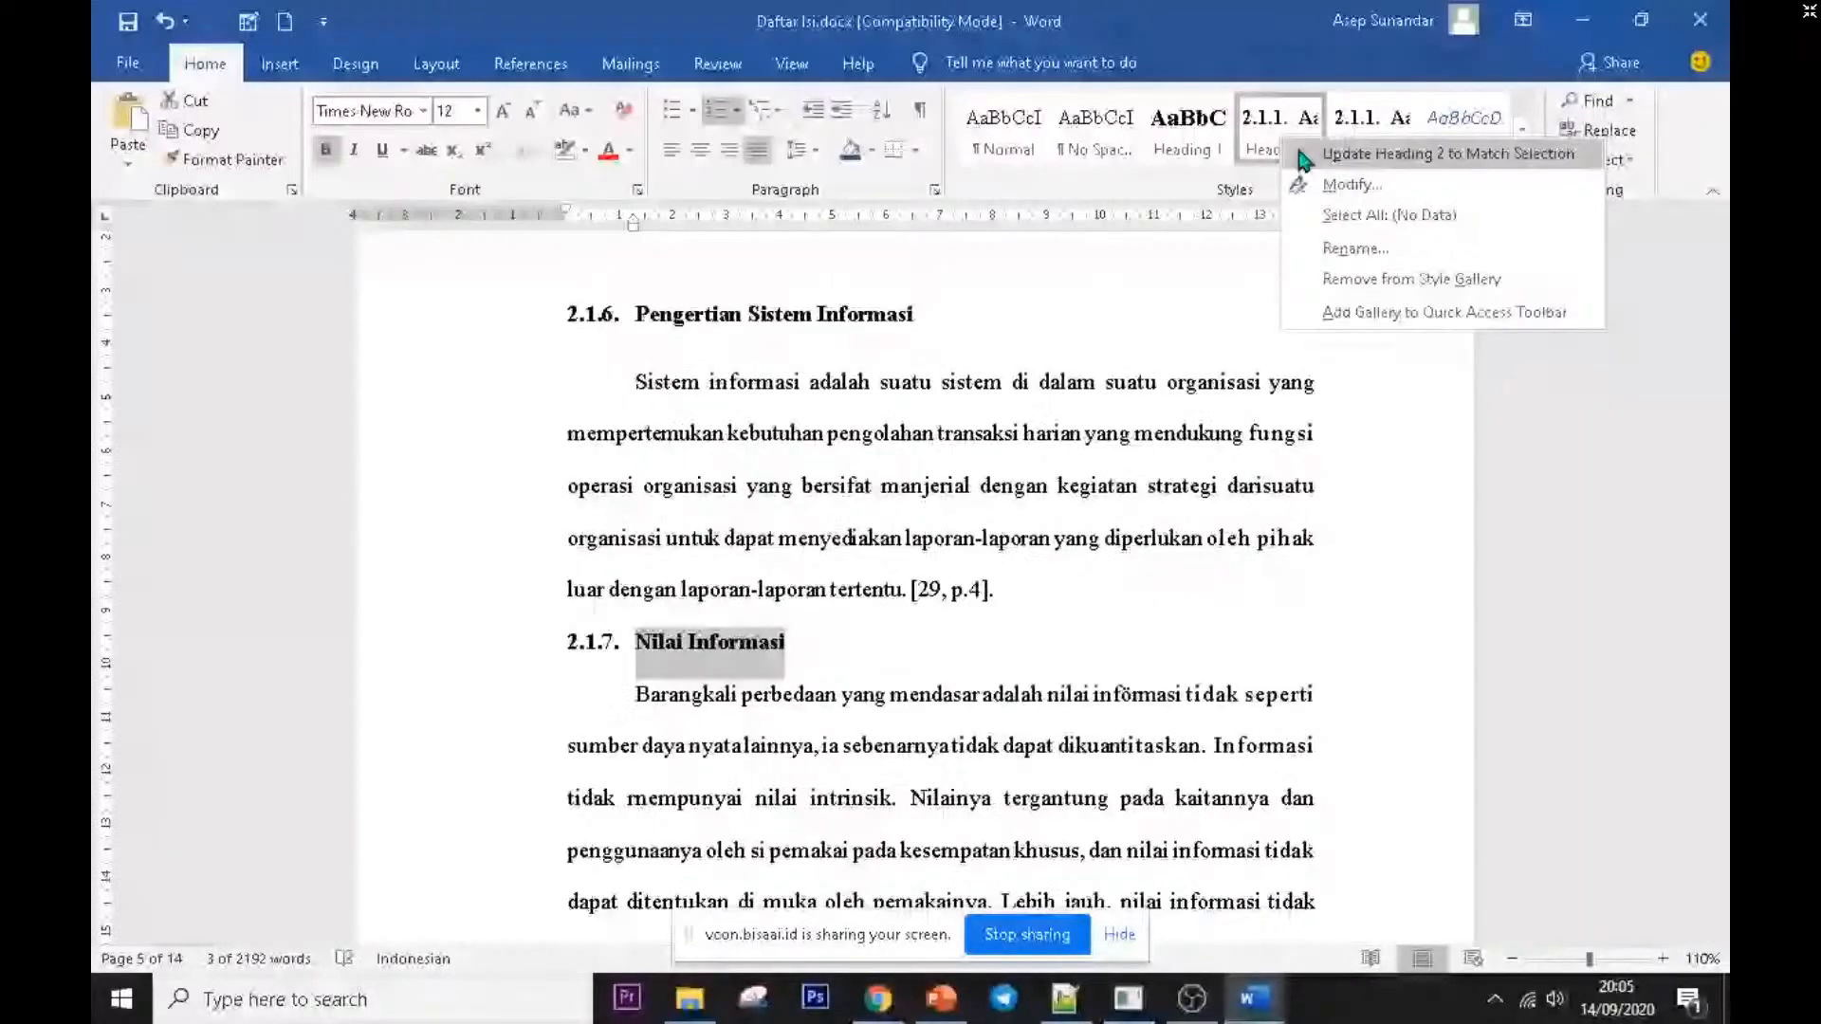
pyautogui.click(1302, 156)
pyautogui.scroll(-5, 784, 732)
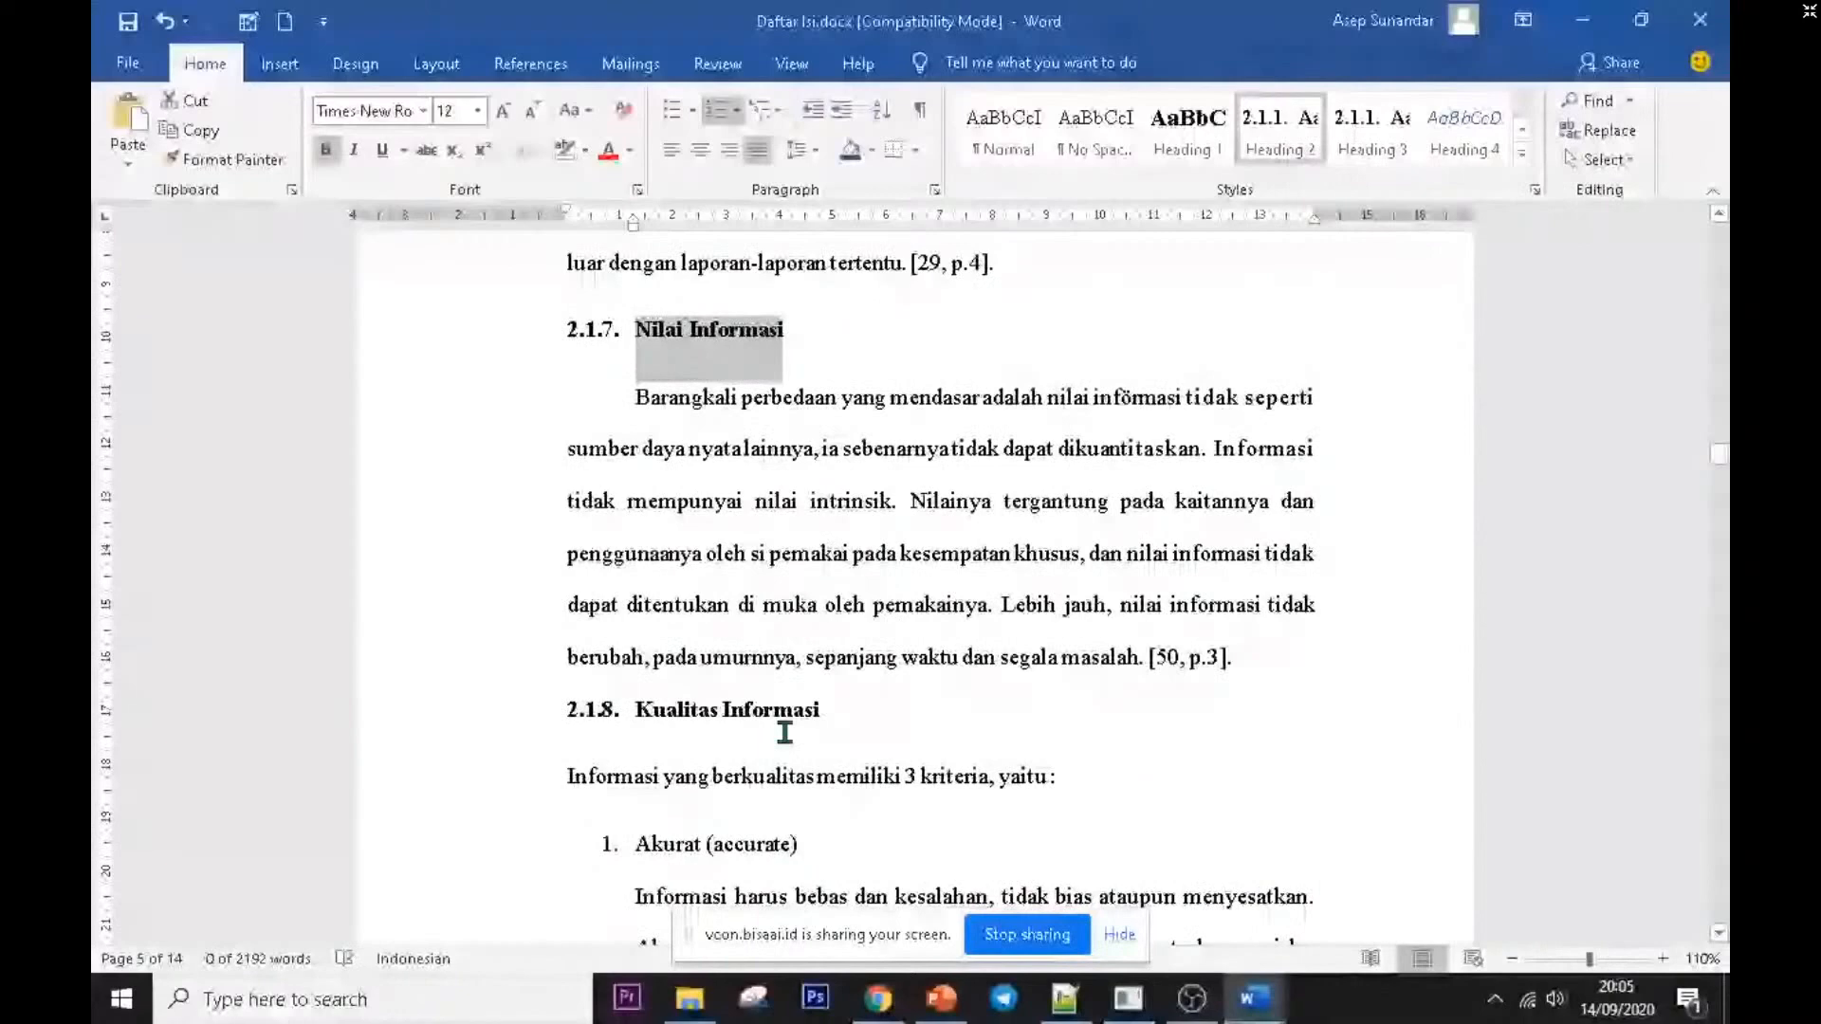
pyautogui.scroll(-4, 785, 732)
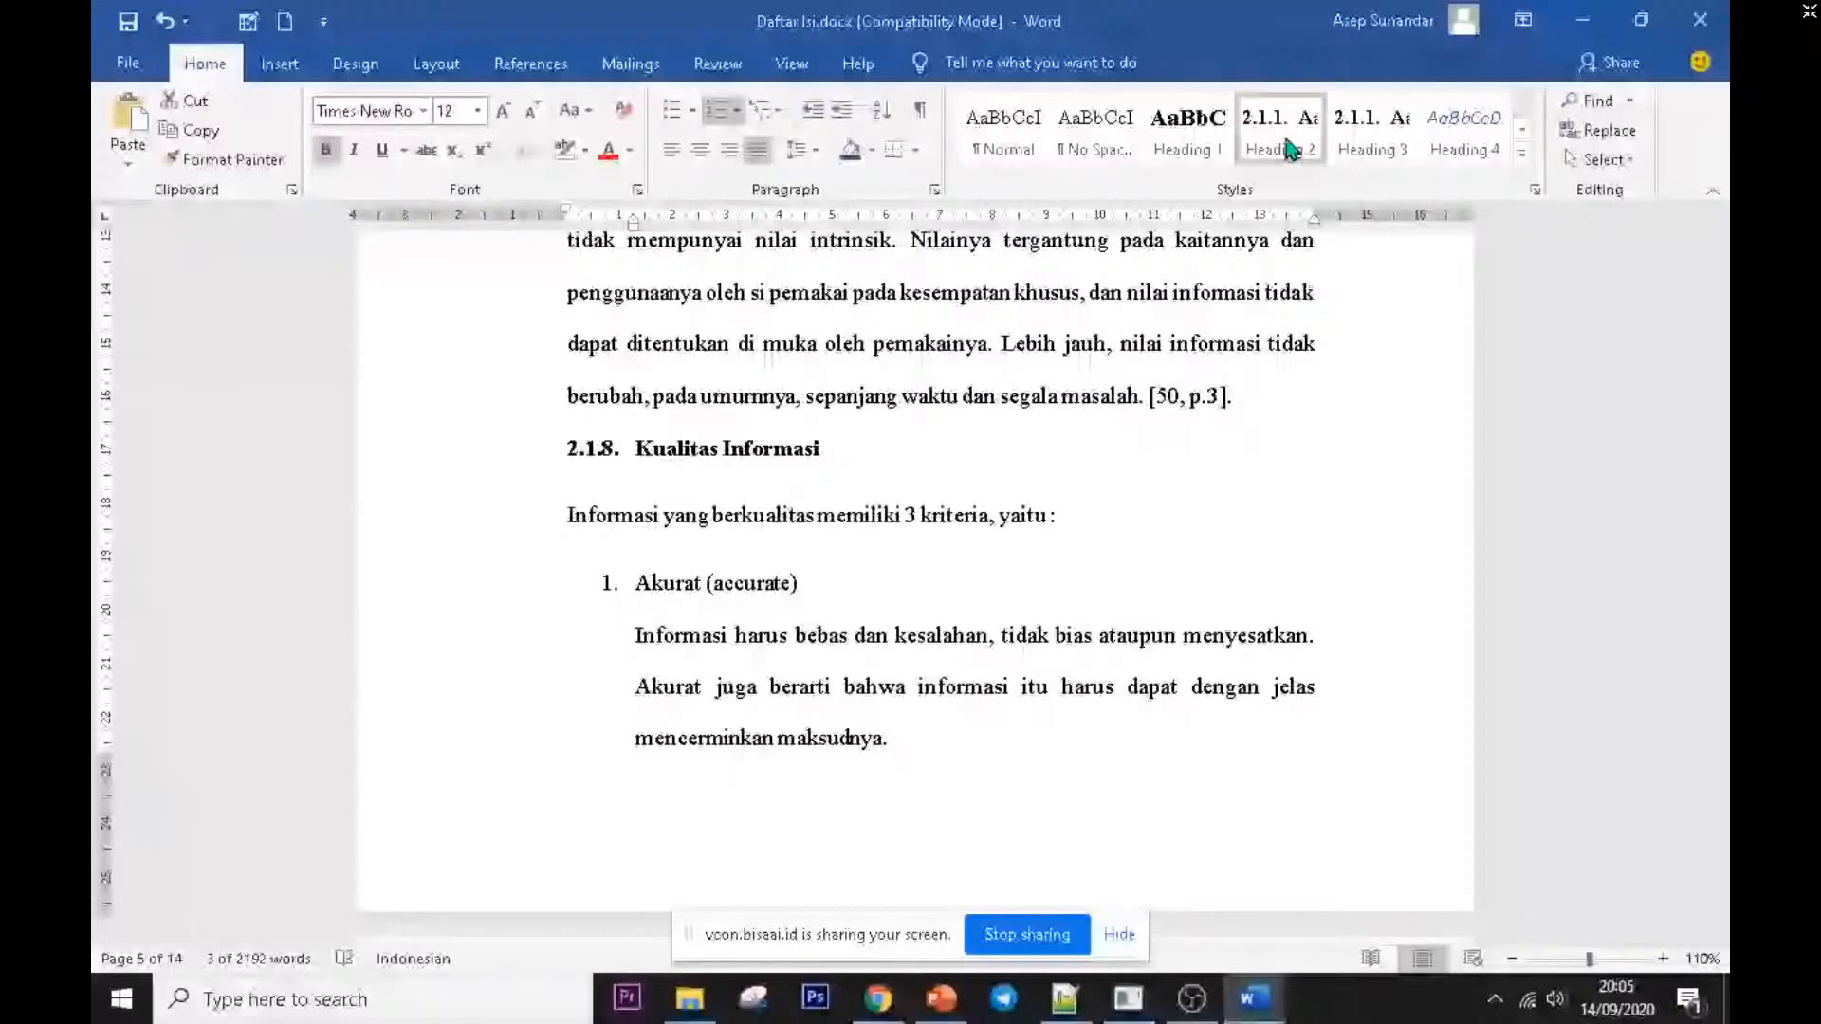
pyautogui.scroll(-10, 915, 579)
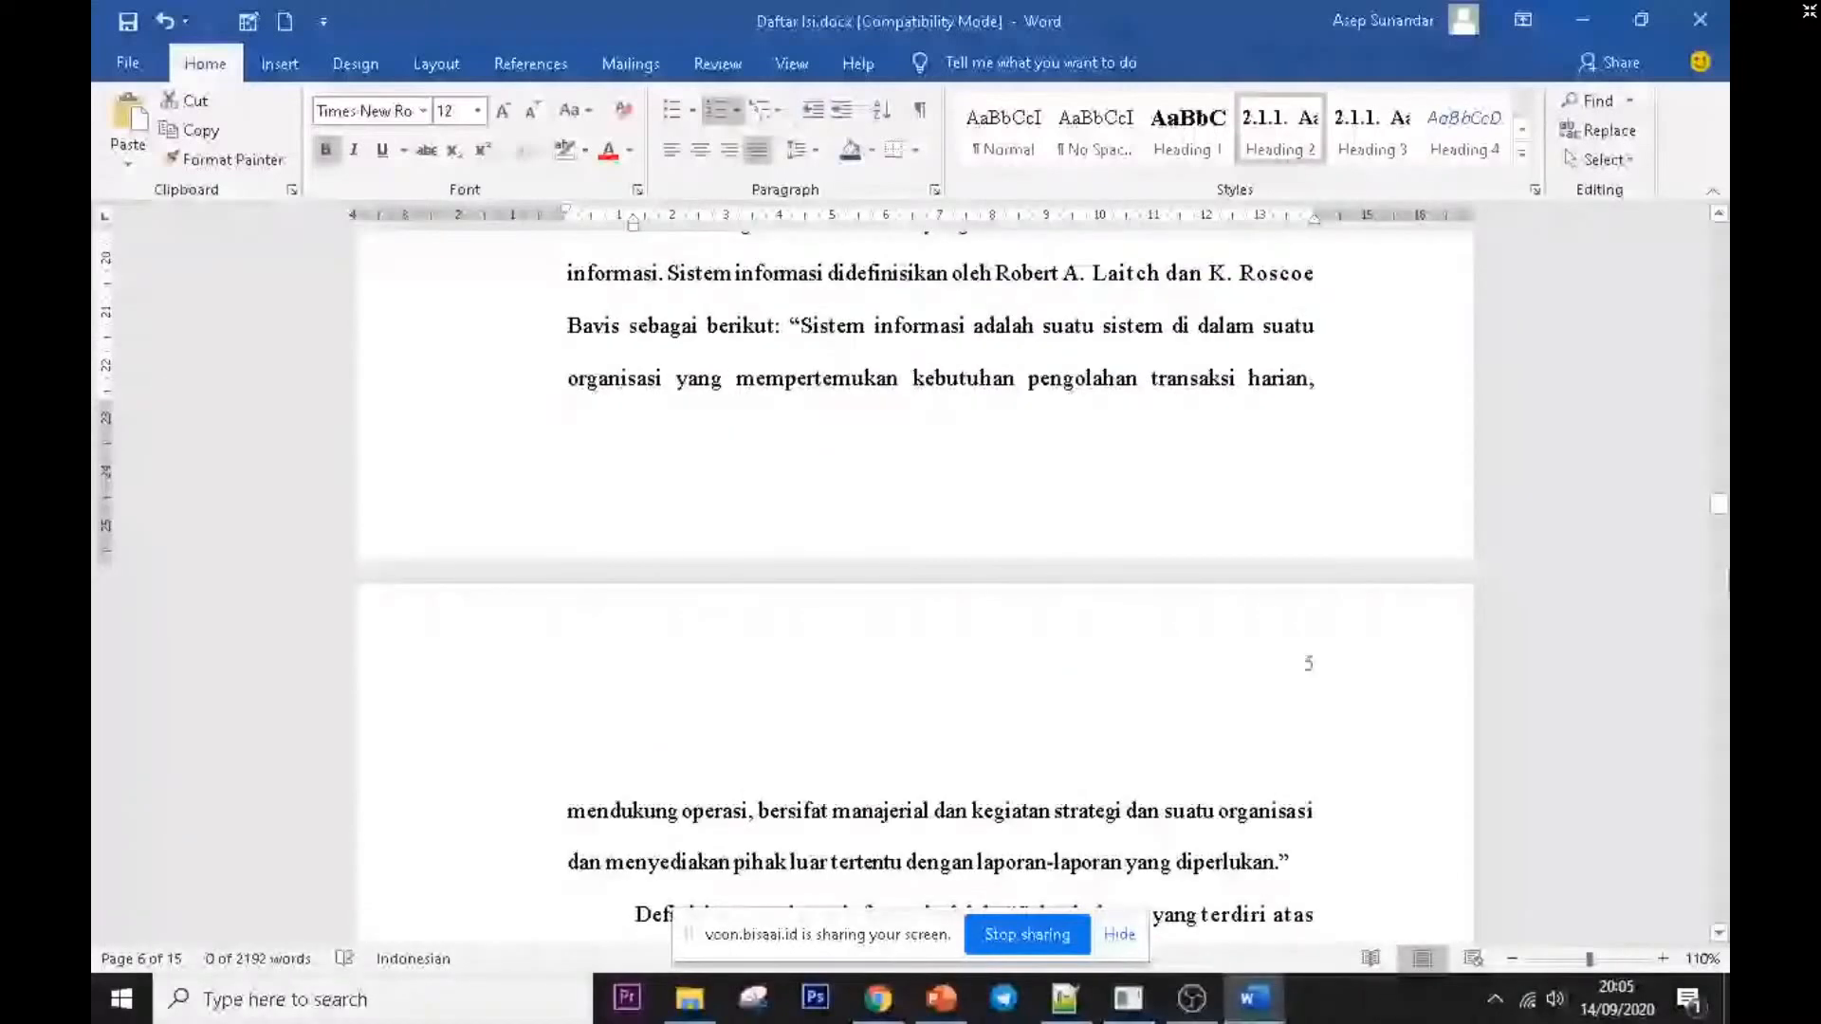
# - Insert an automatic table of contents with the built-in Contents heading below the DAFTAR ISI title on page one
pyautogui.moveTo(1719, 504); pyautogui.dragTo(1718, 237)
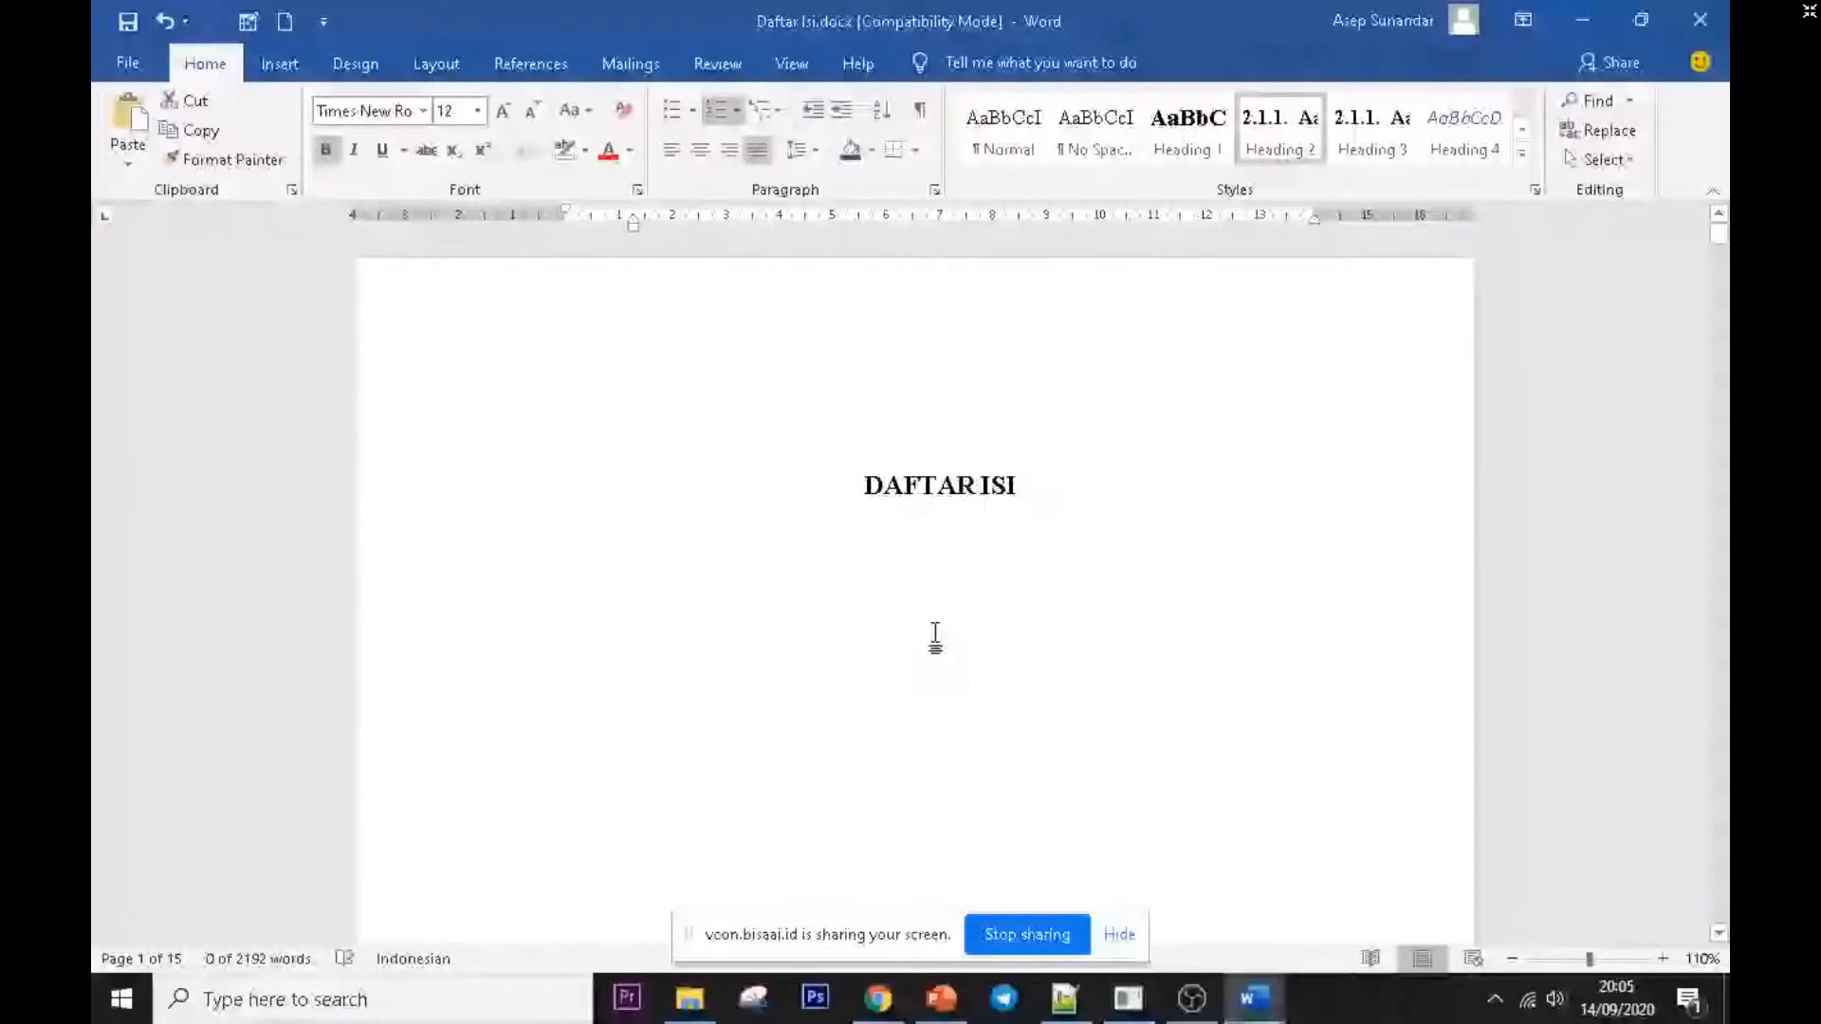
pyautogui.scroll(-15, 712, 683)
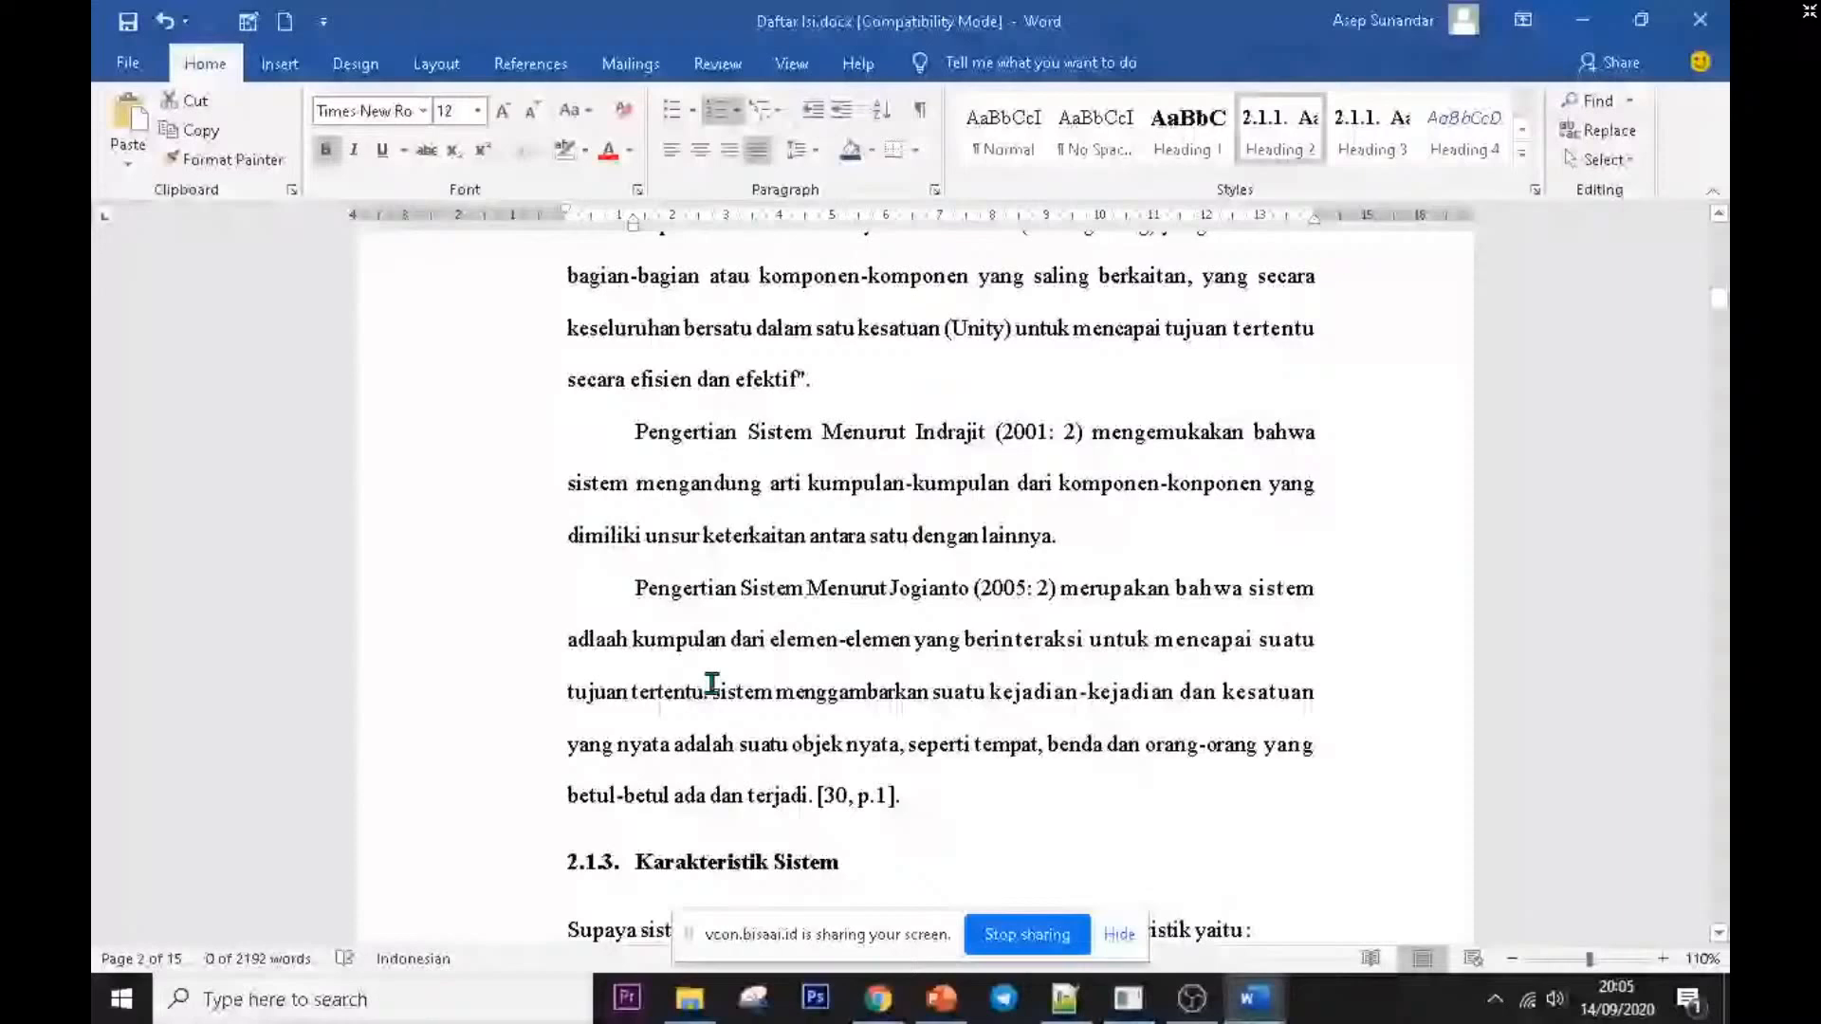
pyautogui.scroll(15, 712, 683)
pyautogui.moveTo(865, 486); pyautogui.dragTo(1029, 484)
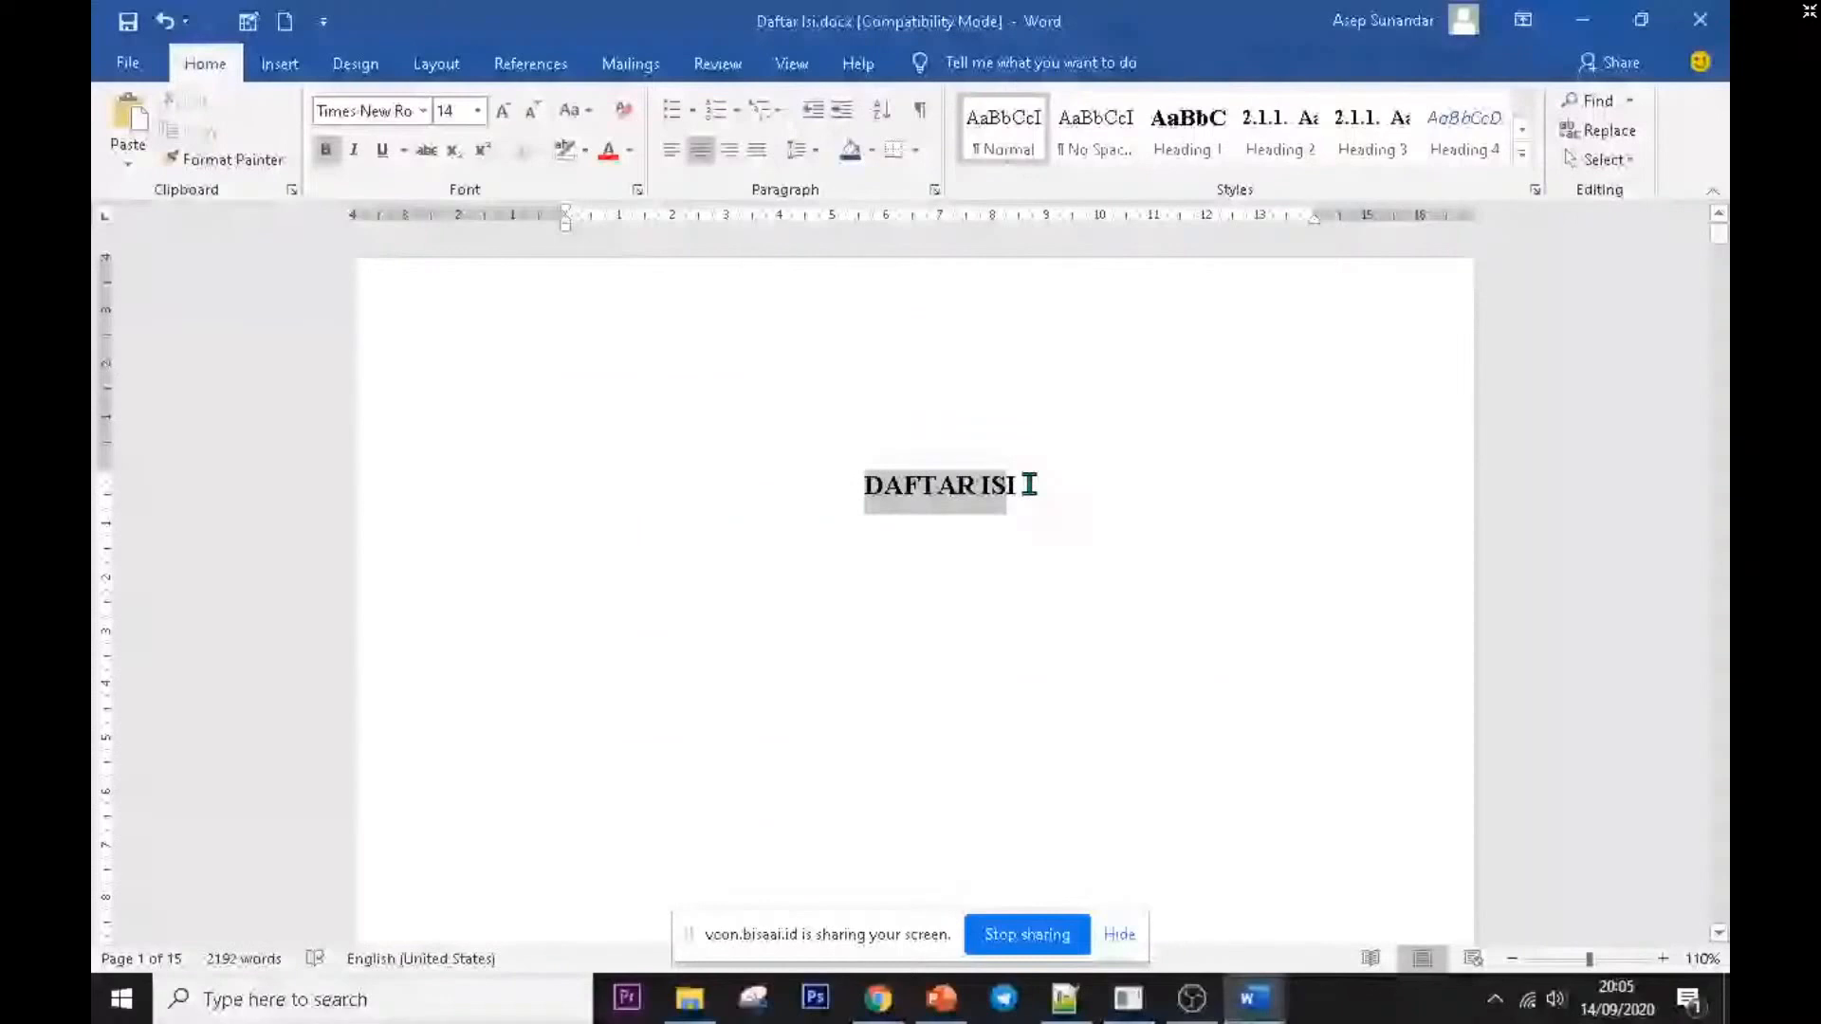
pyautogui.click(996, 542)
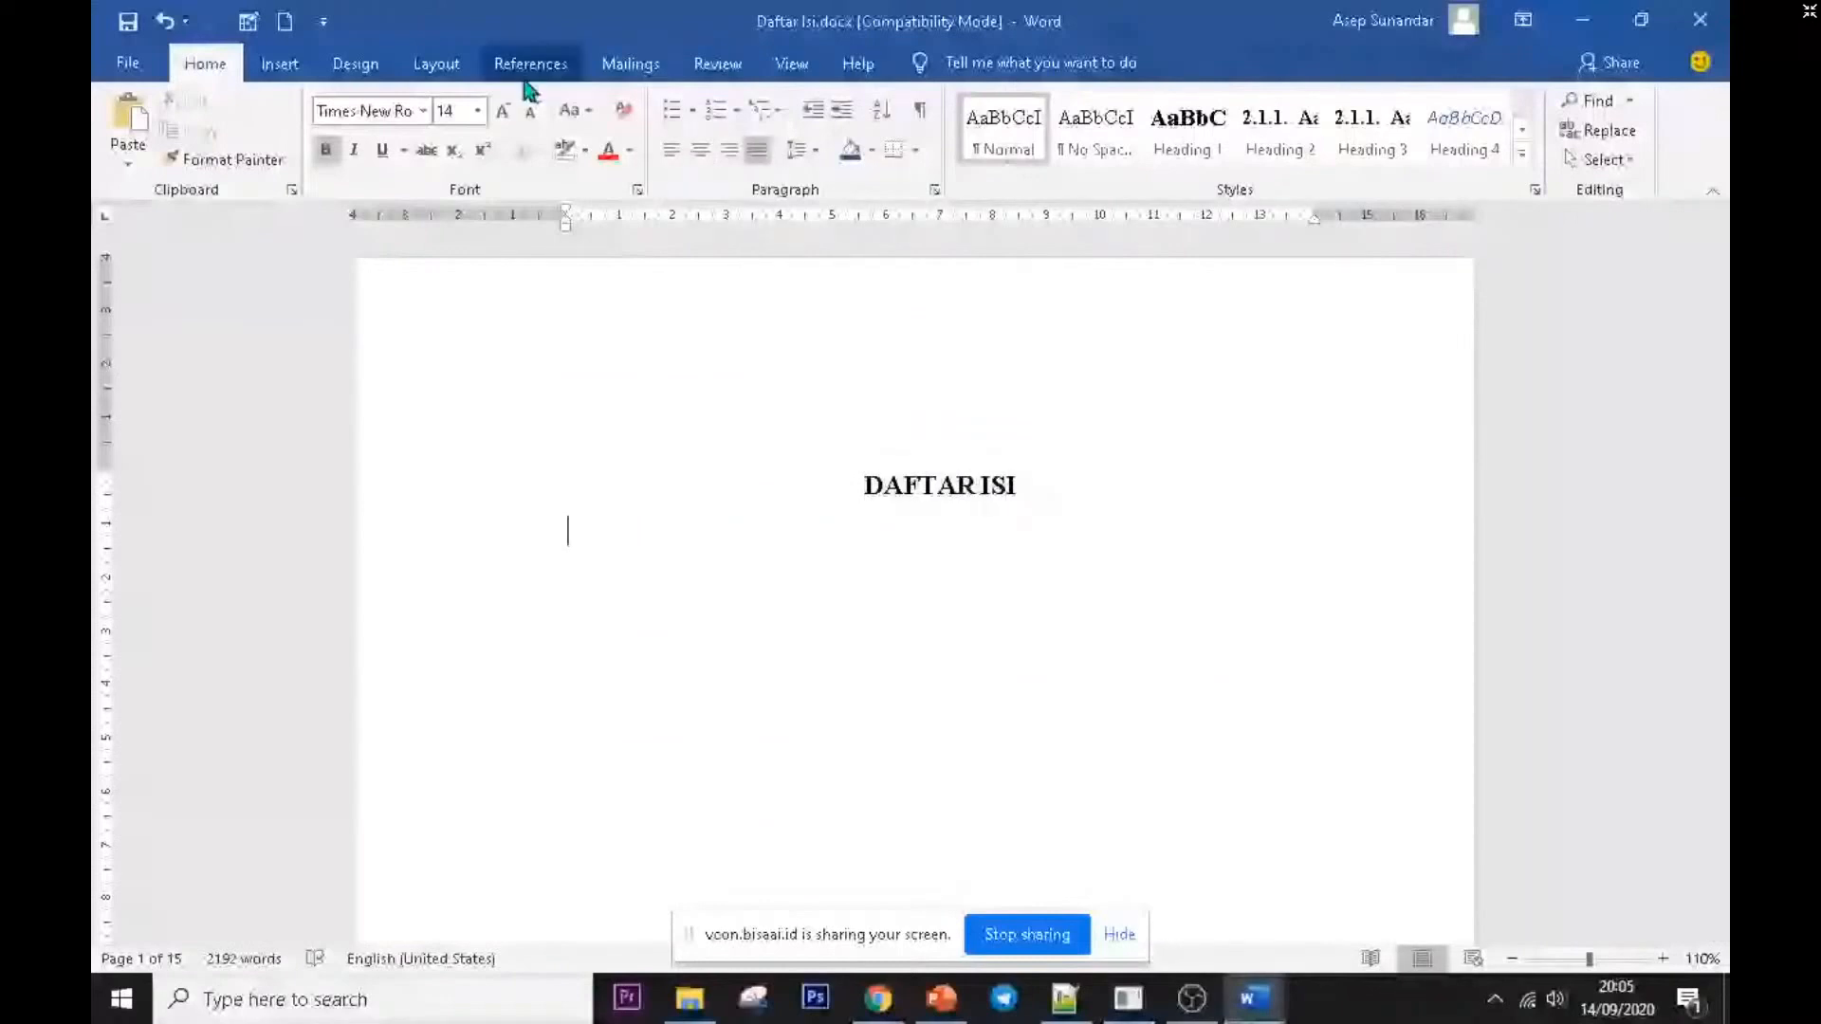
pyautogui.click(527, 76)
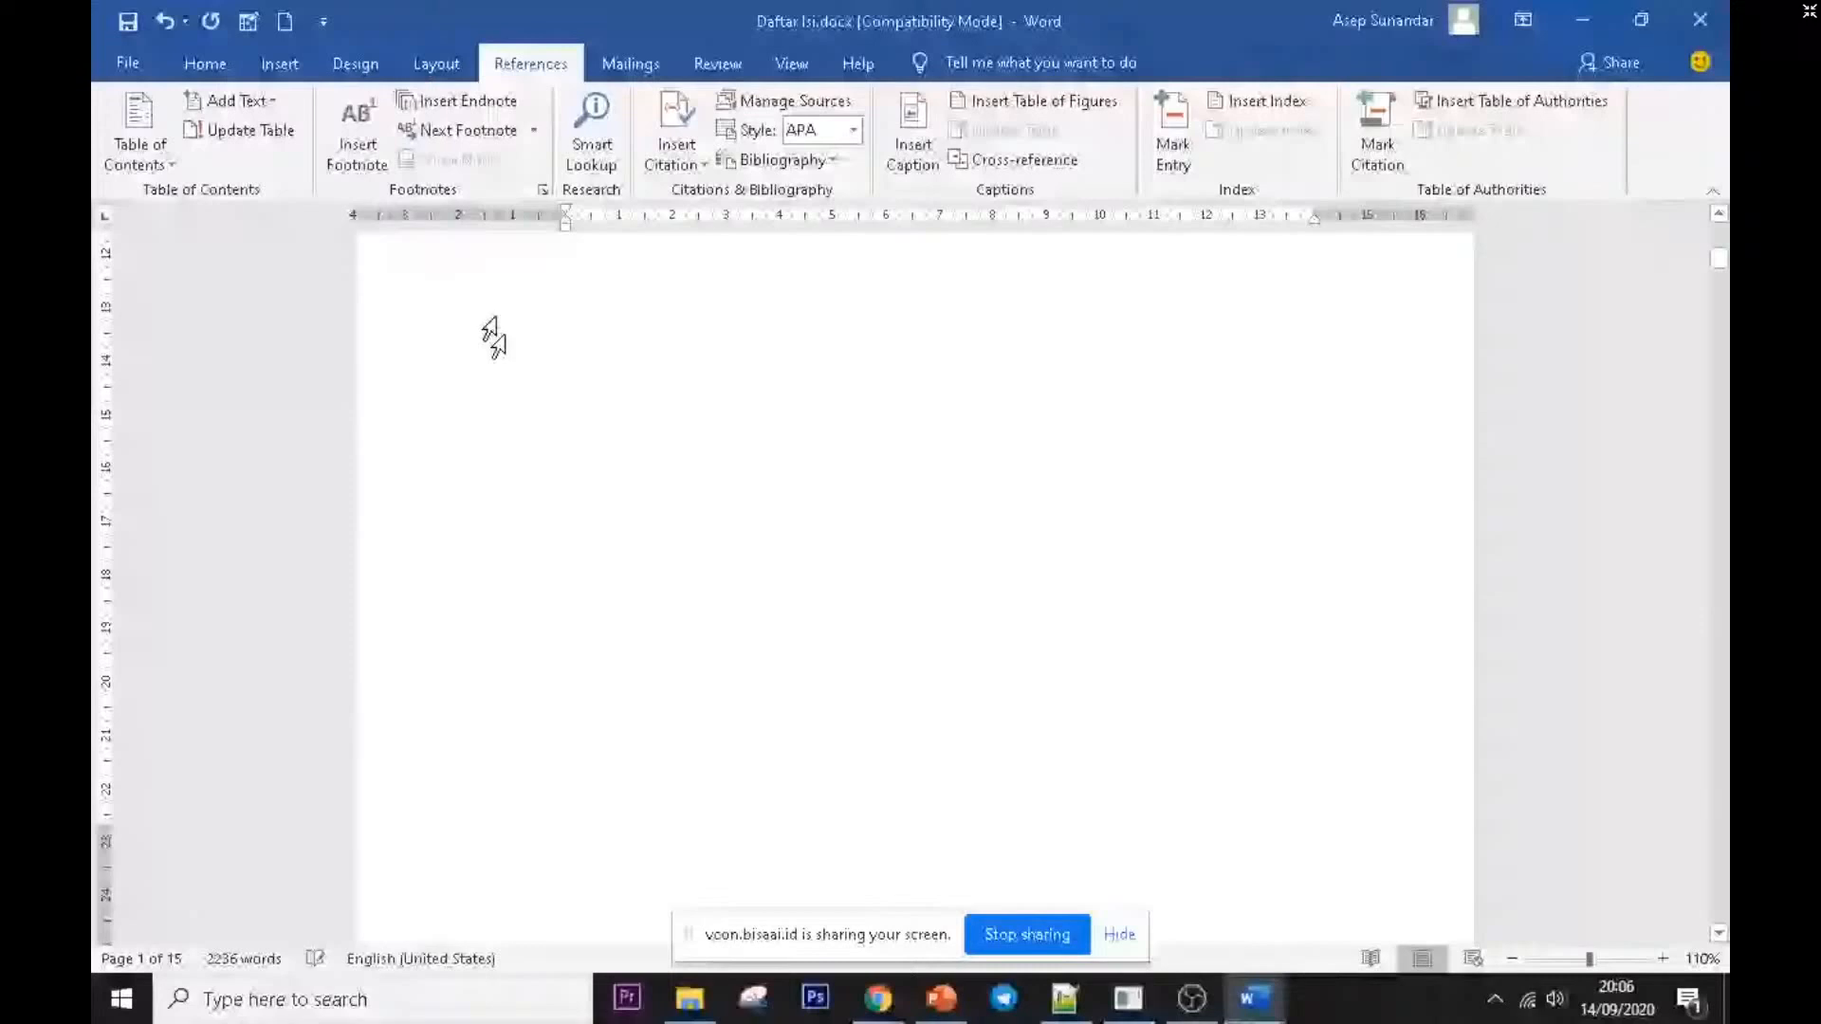
pyautogui.scroll(5, 513, 351)
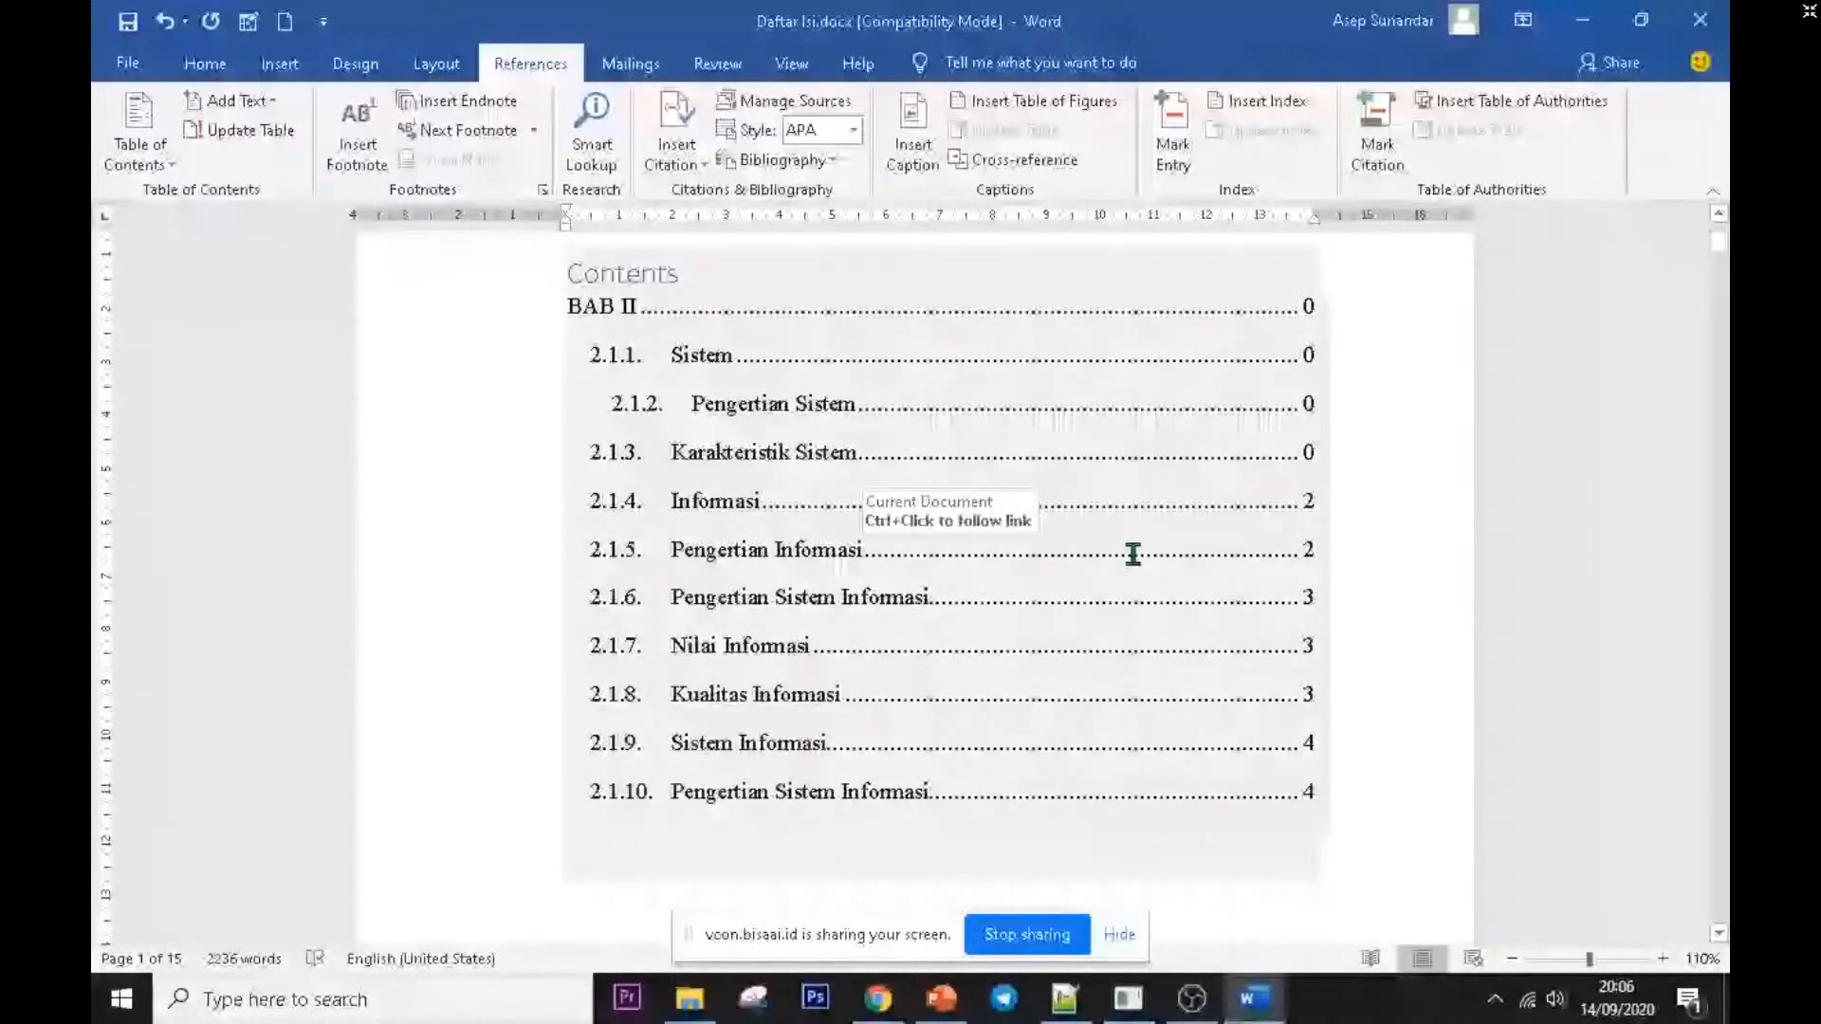
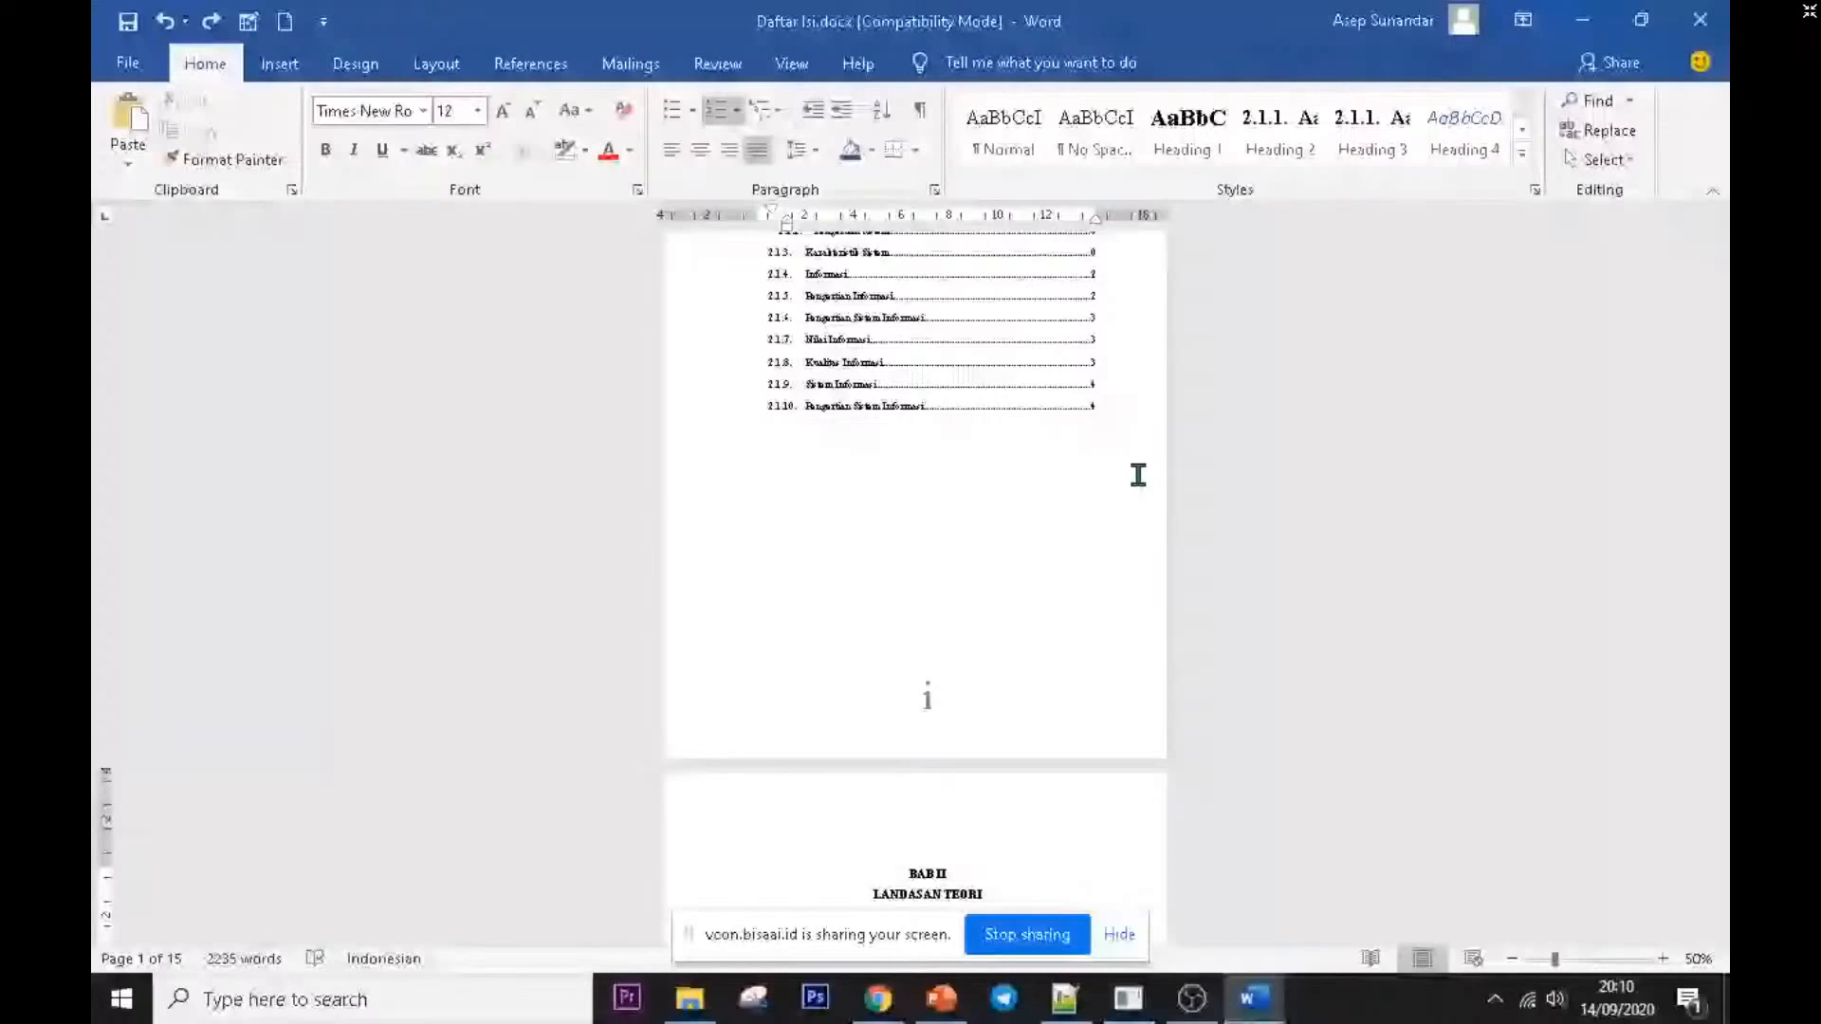
# - Switch to the presentation in PowerPoint and view slides 11 and 12 about Mendeteksi Typo
pyautogui.scroll(-5, 1138, 476)
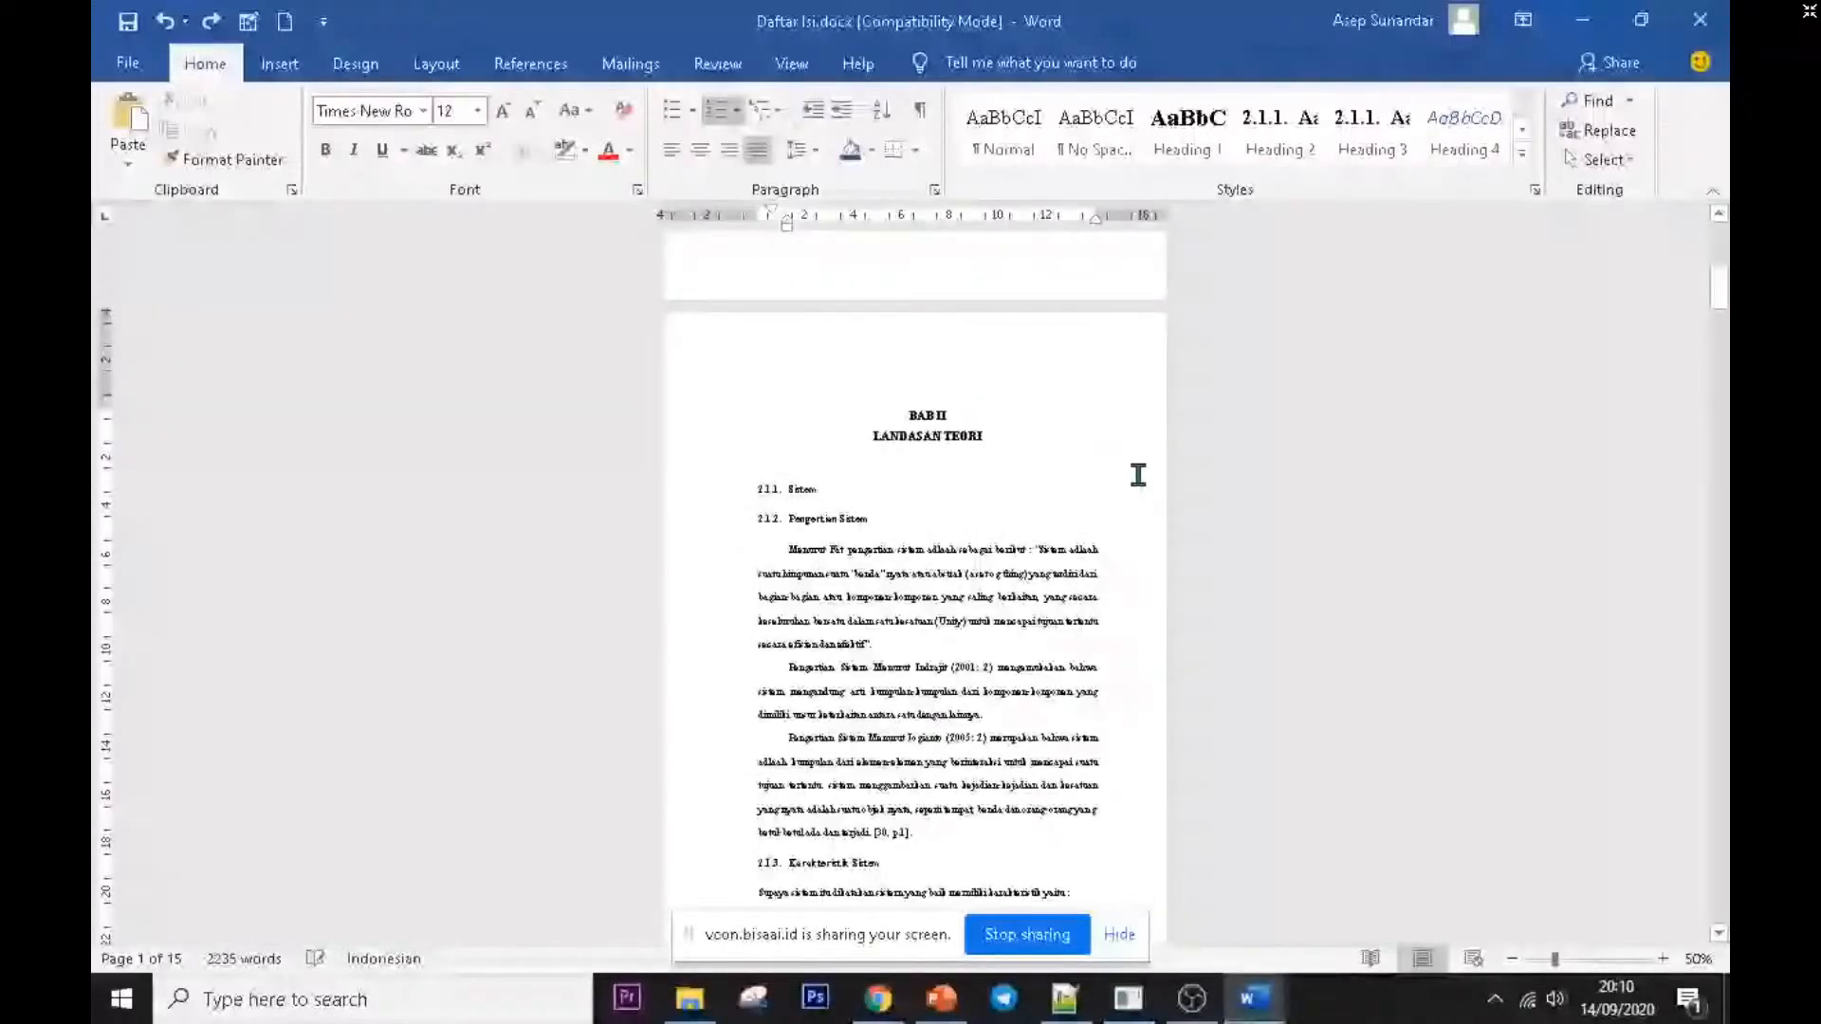
pyautogui.hotkey('alt', 'Tab')
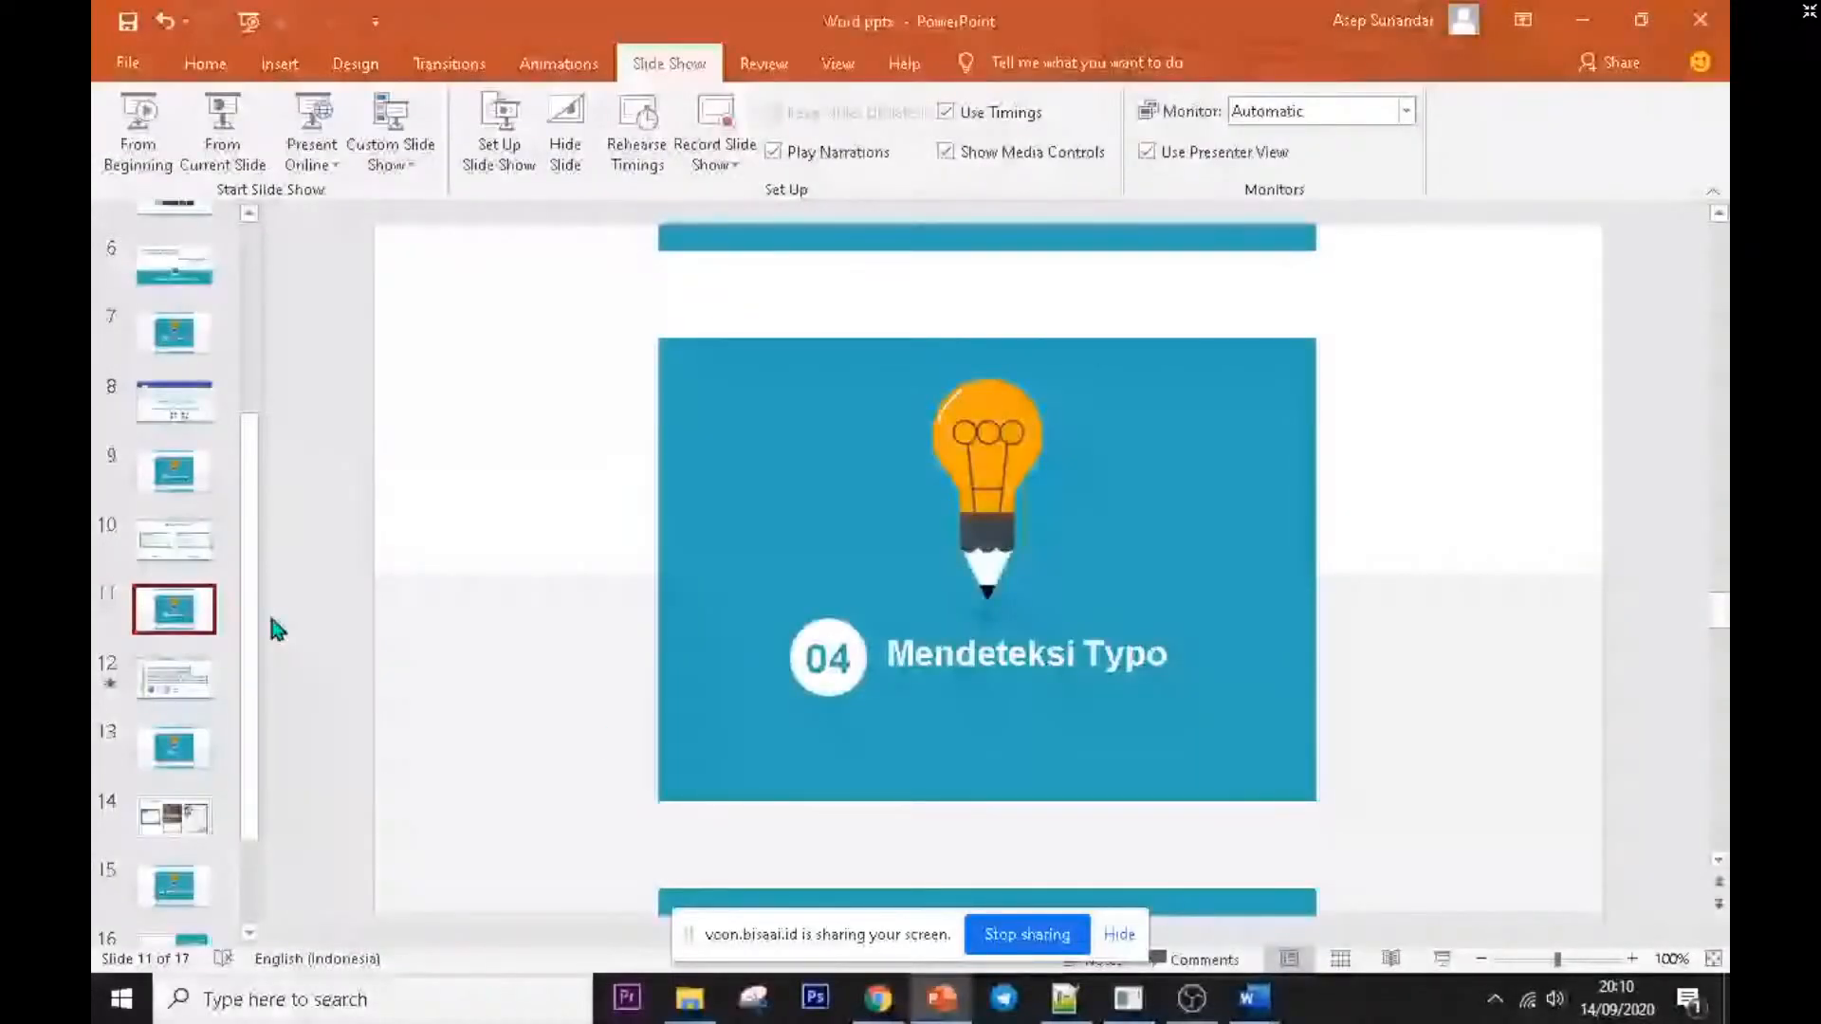
pyautogui.click(180, 672)
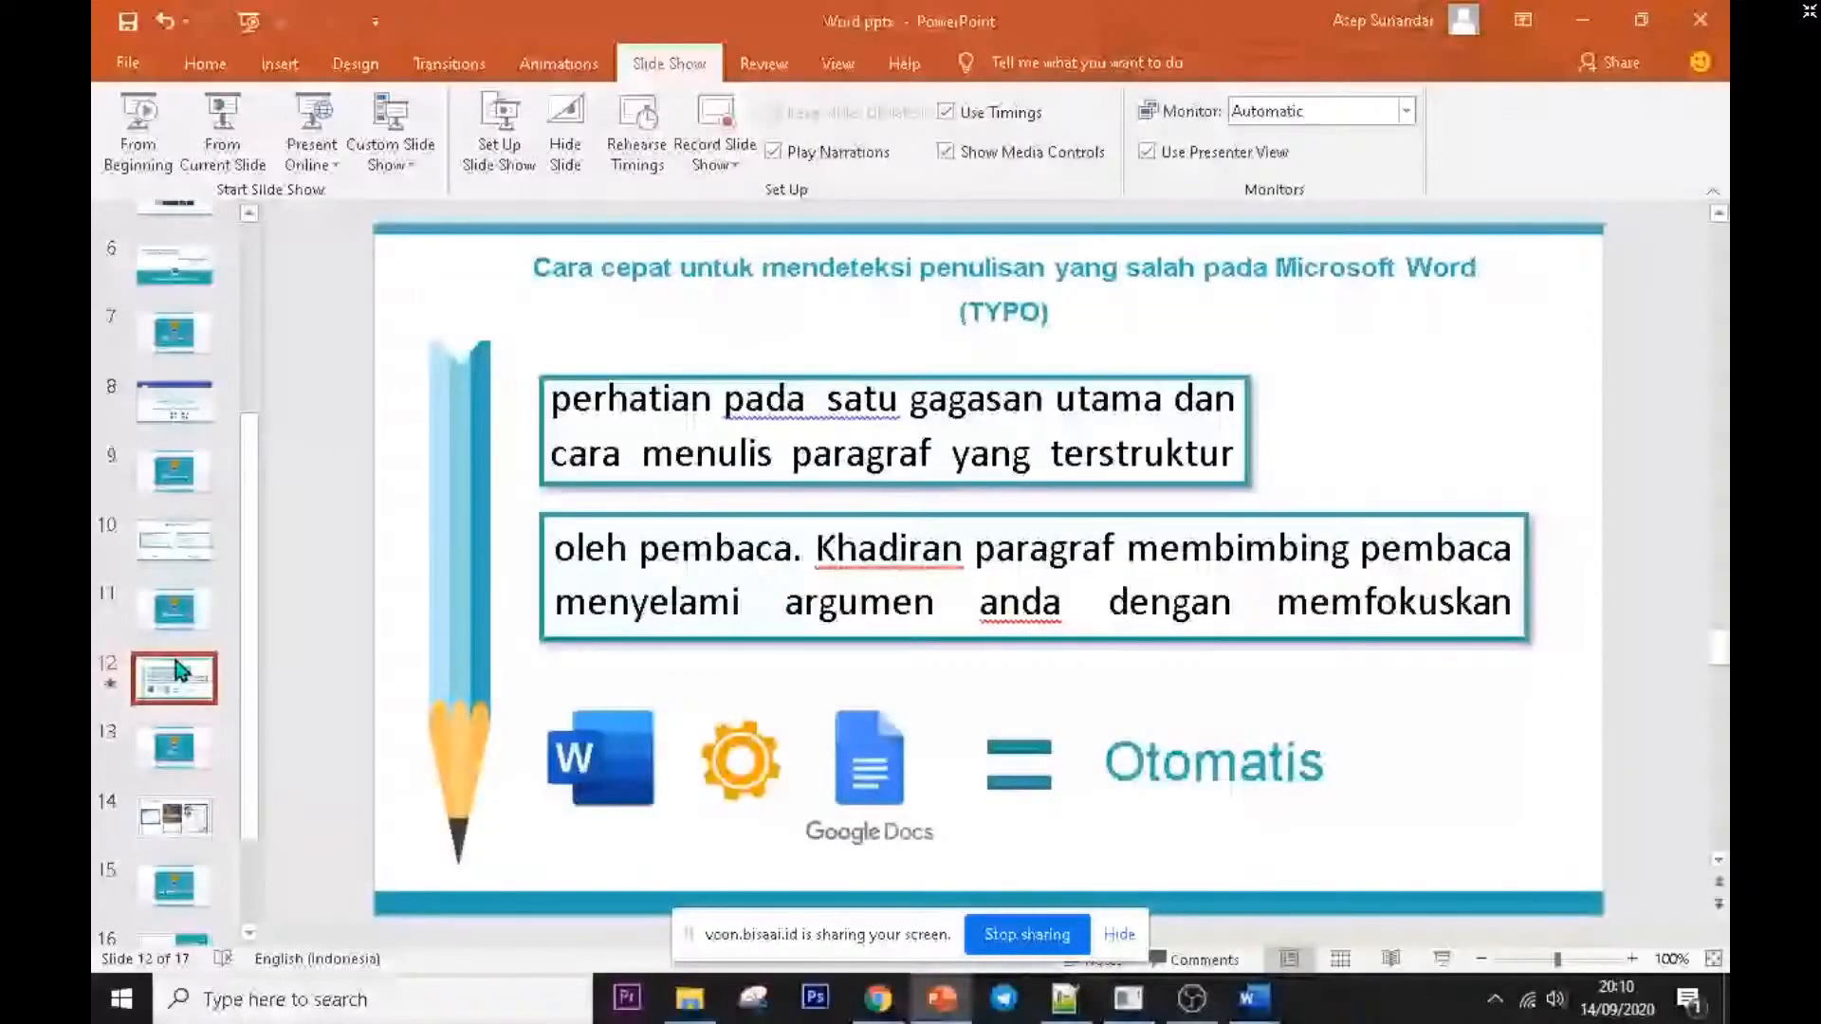
pyautogui.press('Up')
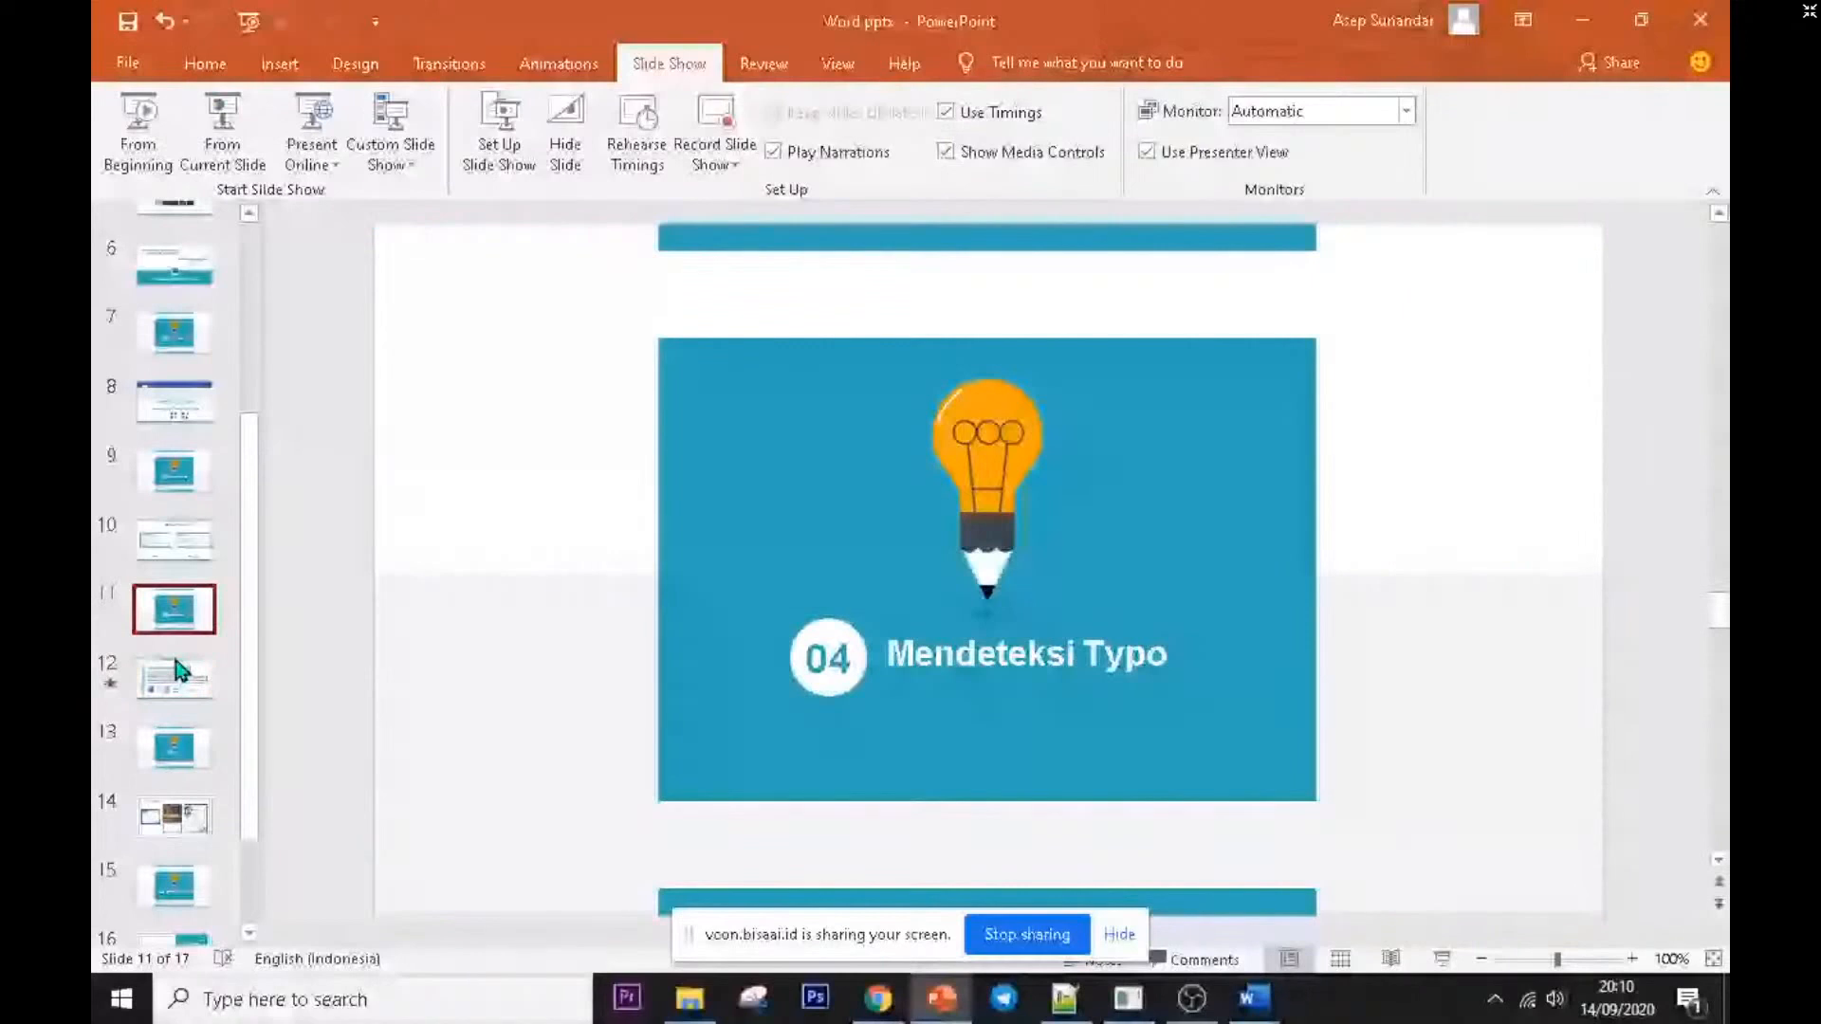
pyautogui.click(180, 672)
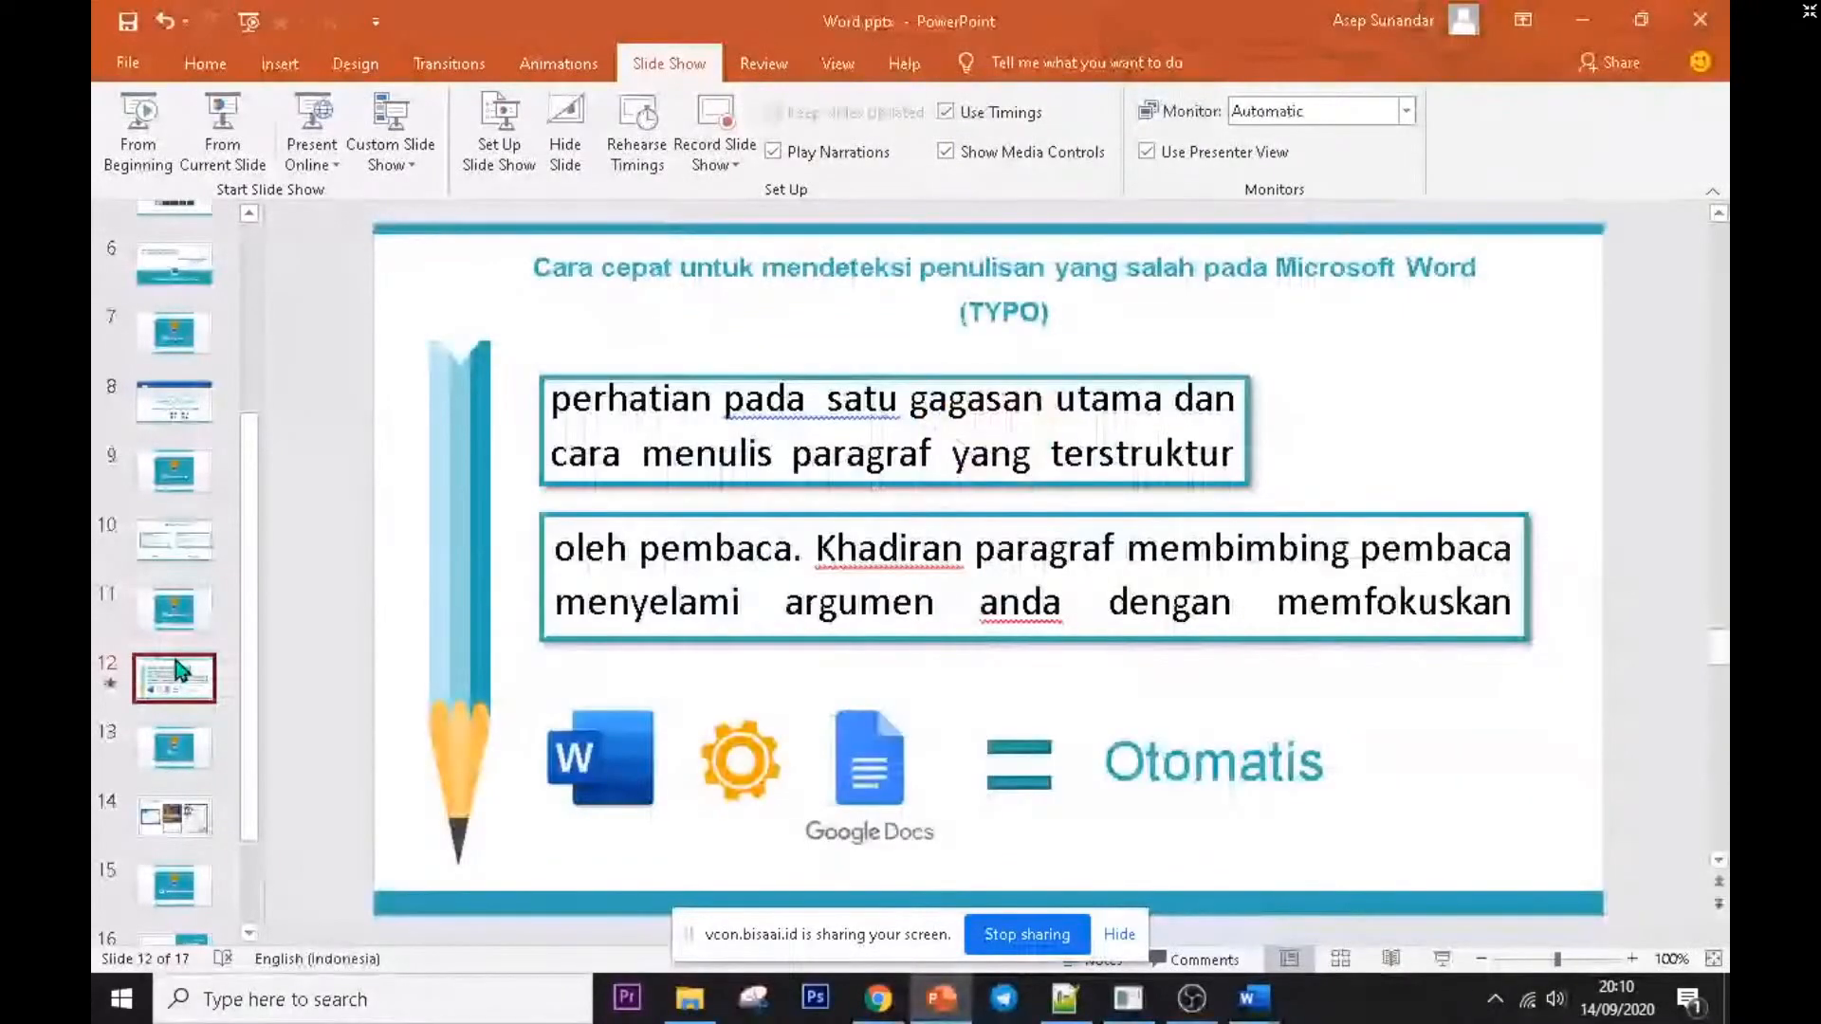
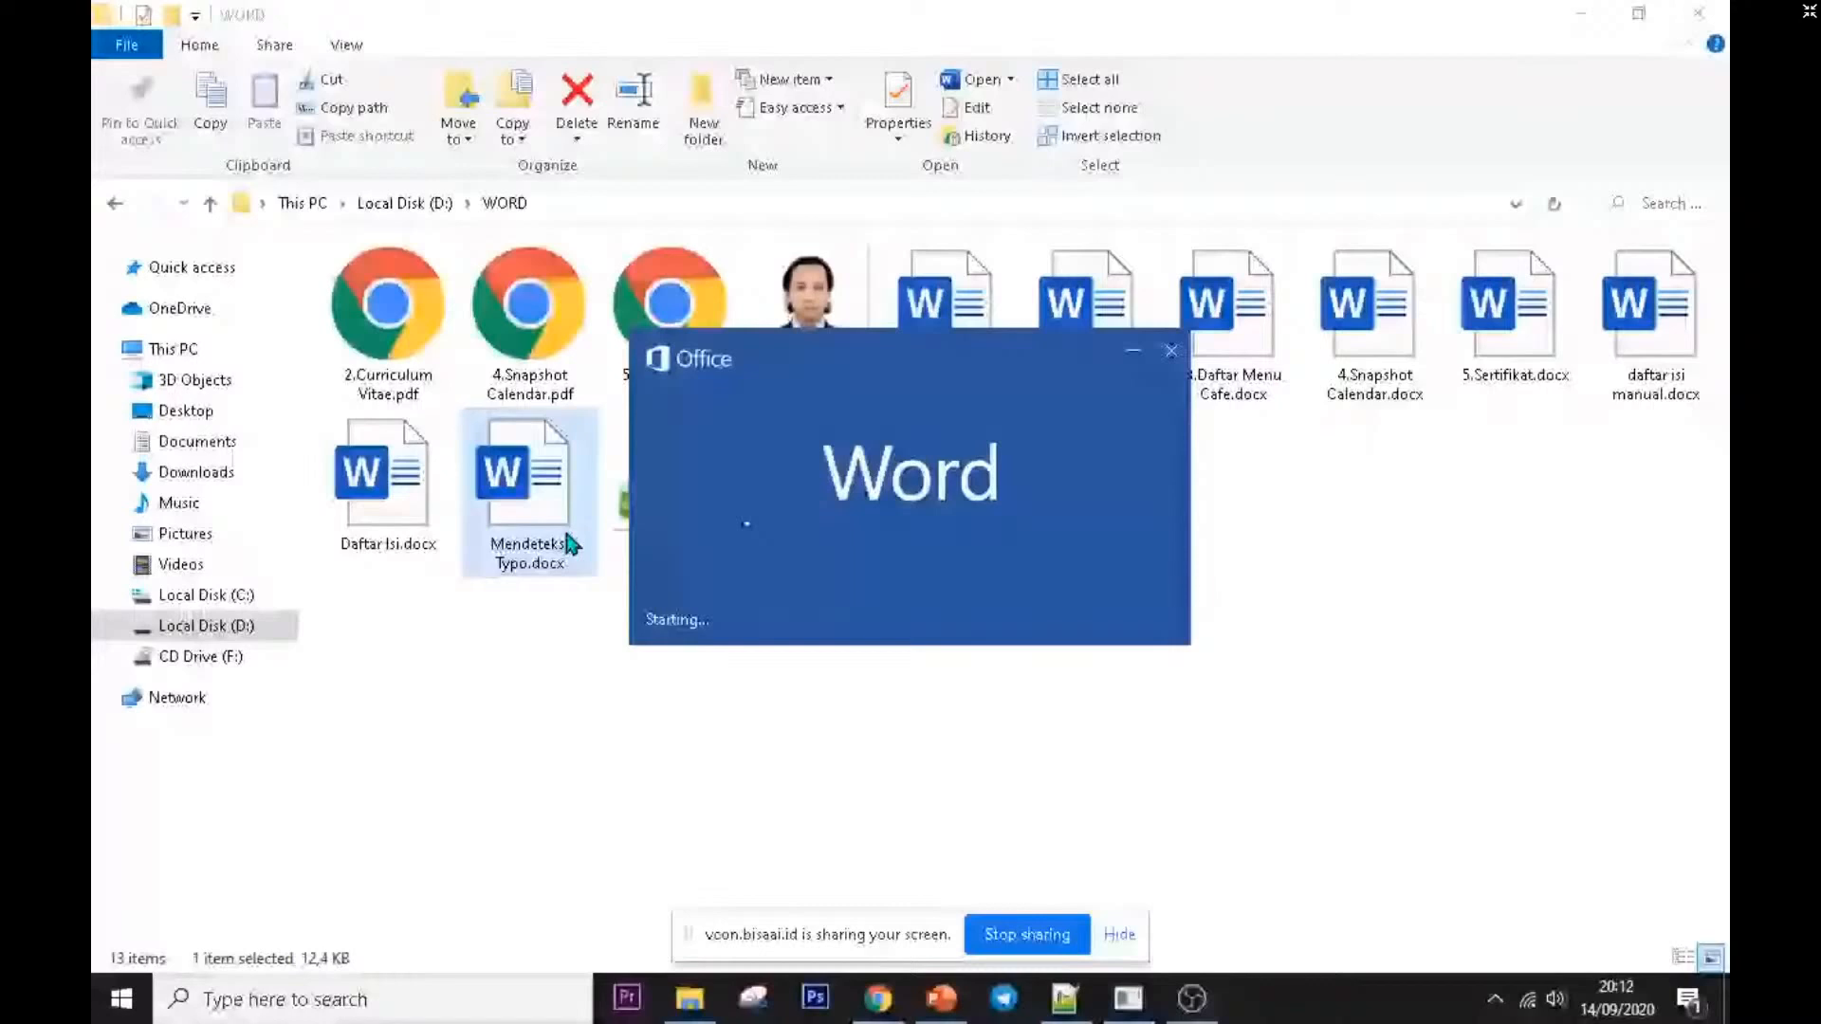
# - In Mendeteksi Typo.docx, undo the earlier edits and correct the misspelled word in the paragraph's first line to "sangatlah"
pyautogui.hotkey('alt', 'Tab')
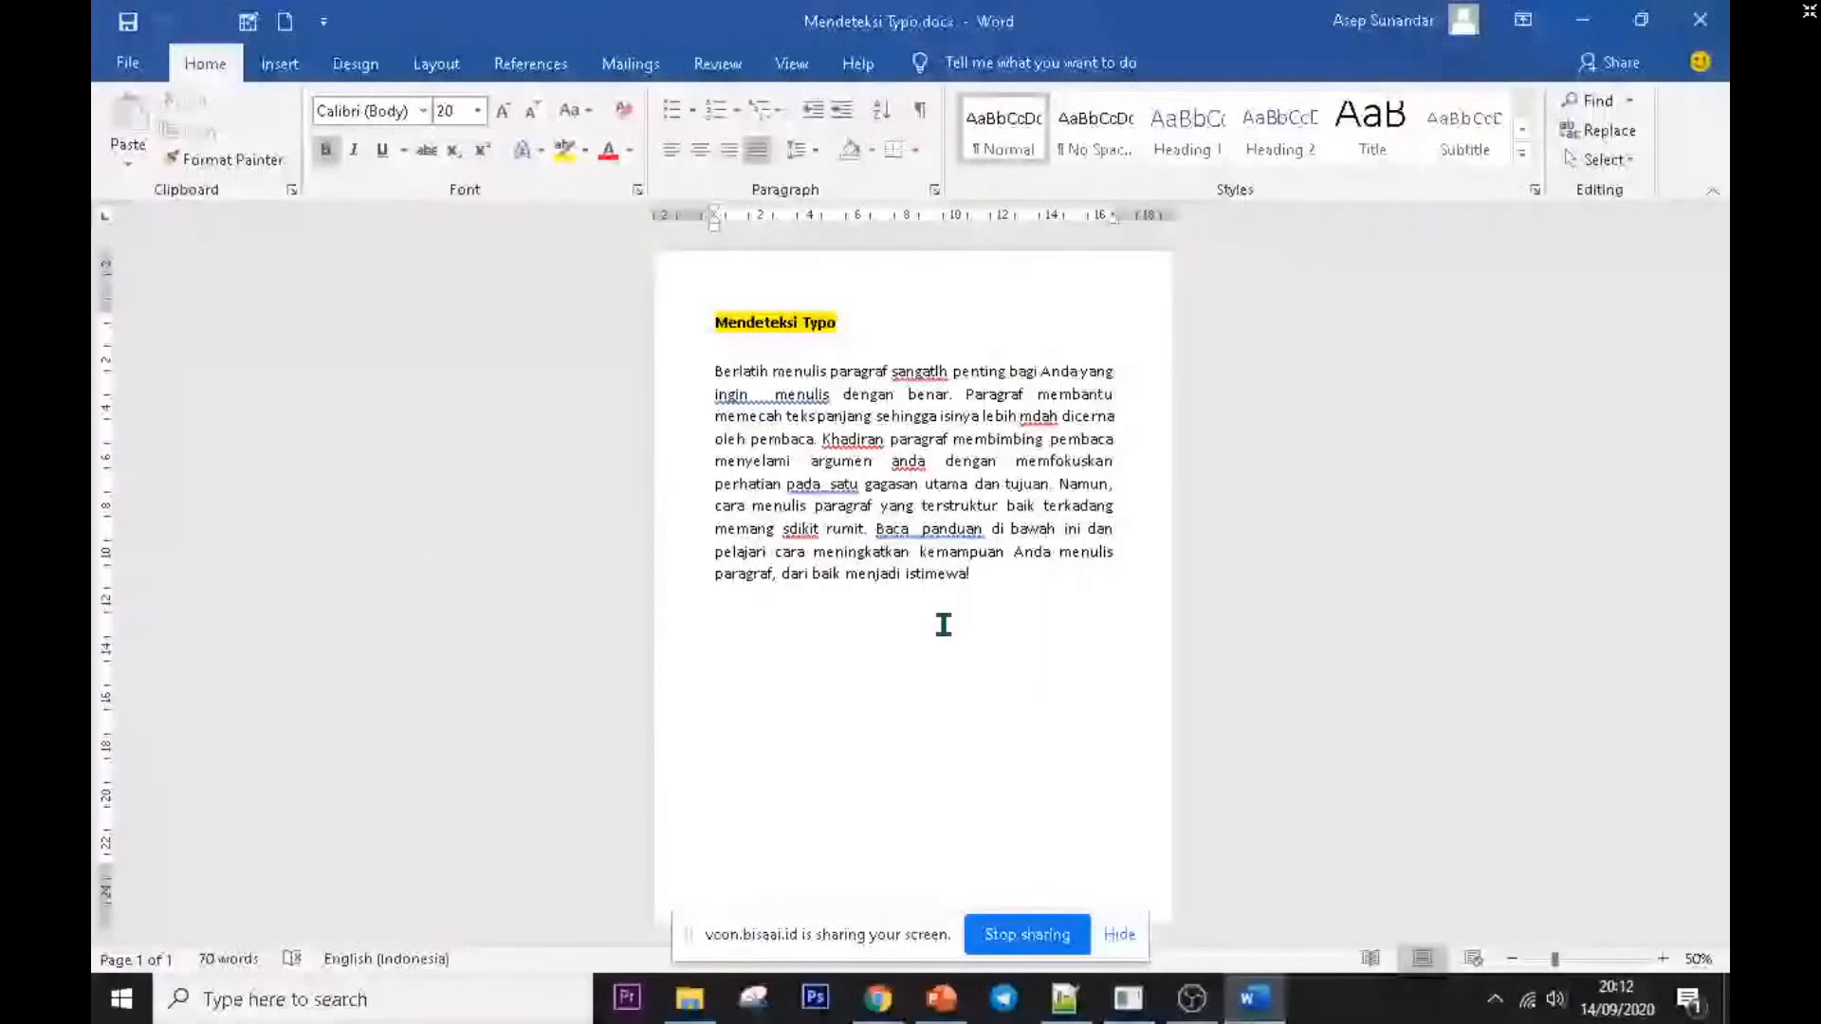
pyautogui.scroll(4, 943, 624)
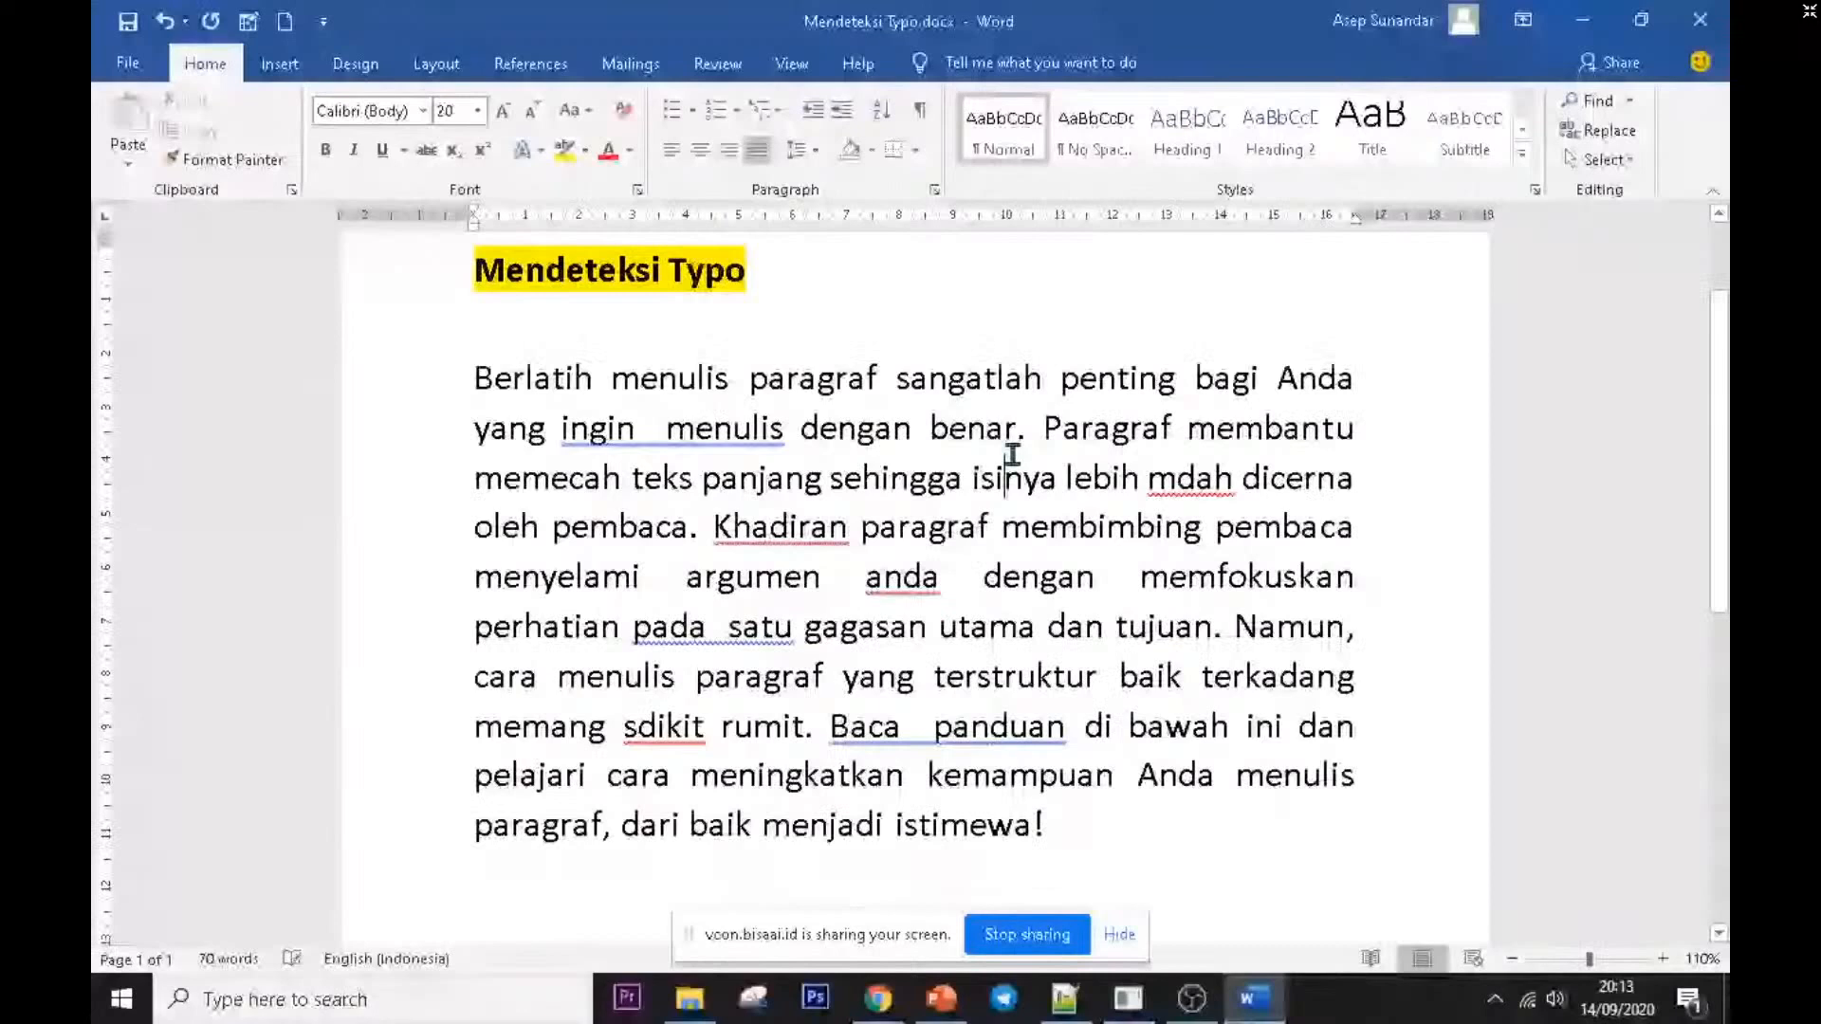
pyautogui.hotkey('ctrl', 'z')
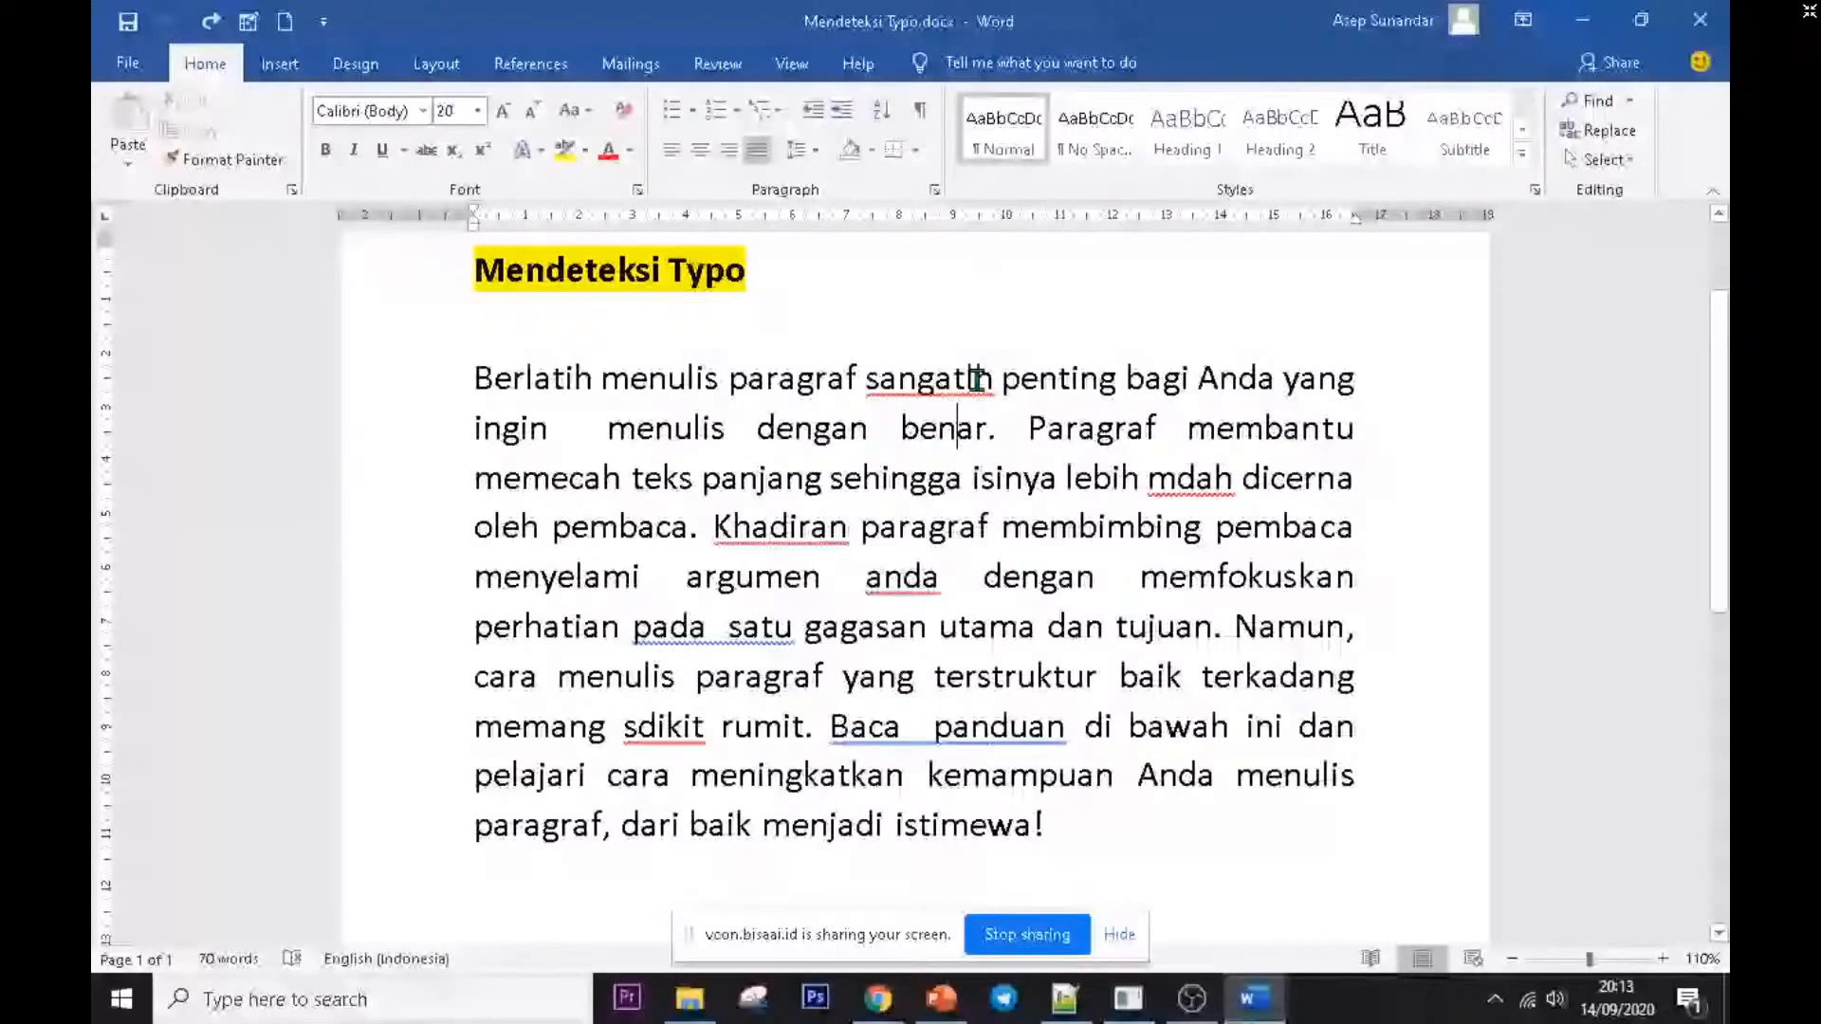
pyautogui.click(975, 379)
pyautogui.press('BackSpace')
pyautogui.write('la')
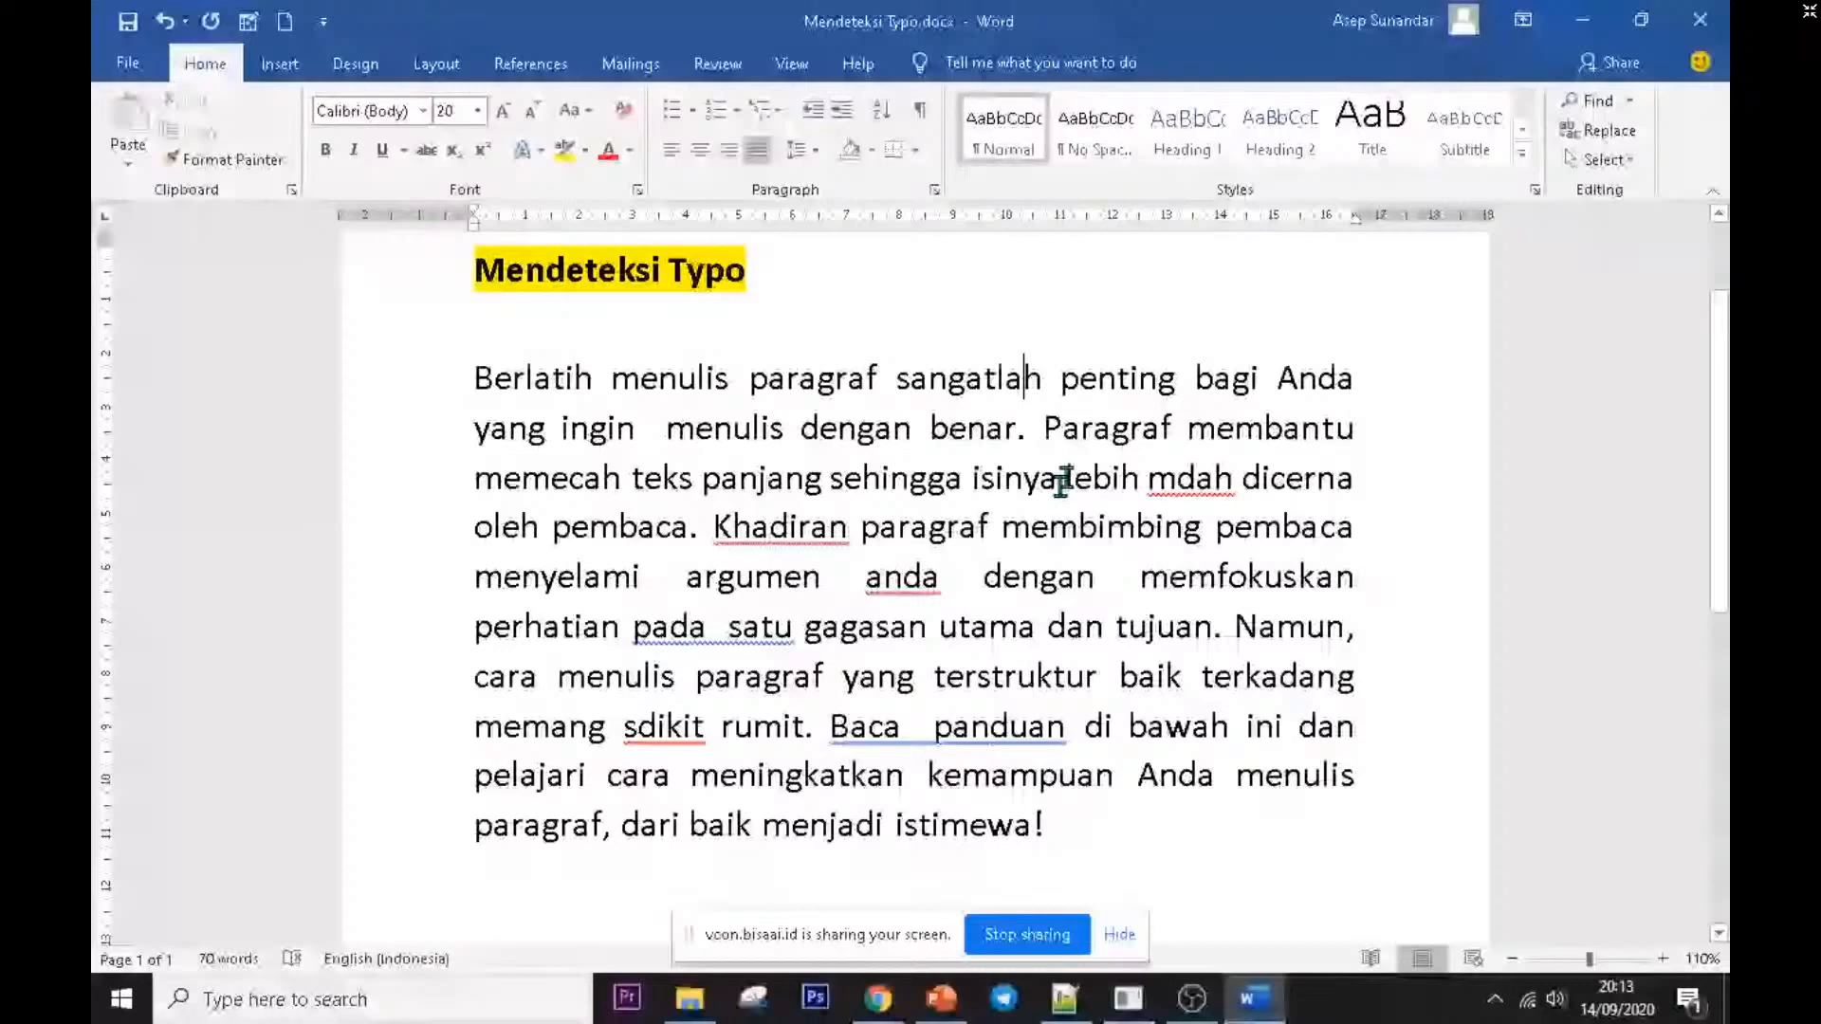
# - Capitalize "anda" as "Anda" in the paragraph line starting with "menyelami argumen"
pyautogui.click(885, 578)
pyautogui.press('BackSpace')
pyautogui.write('A')
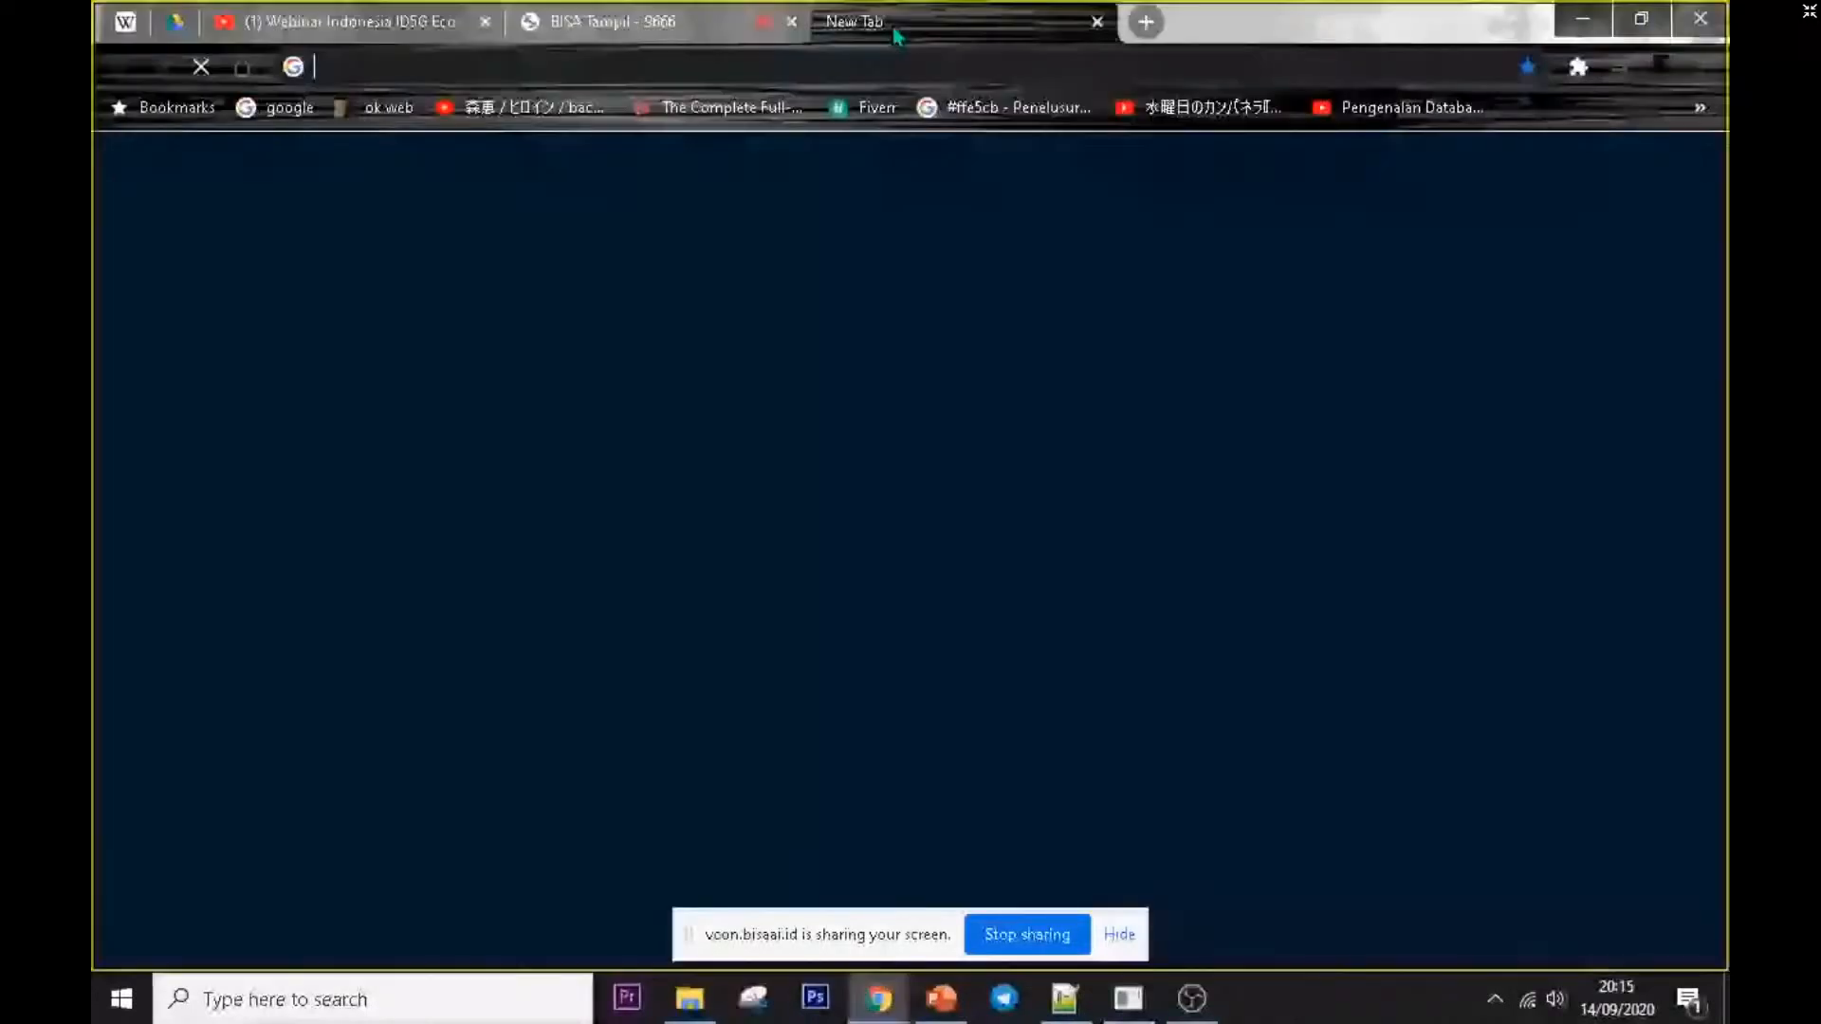
# - Look into the Bahan folder in Google Drive in Chrome and return to the WORD folder in File Explorer
pyautogui.write('g')
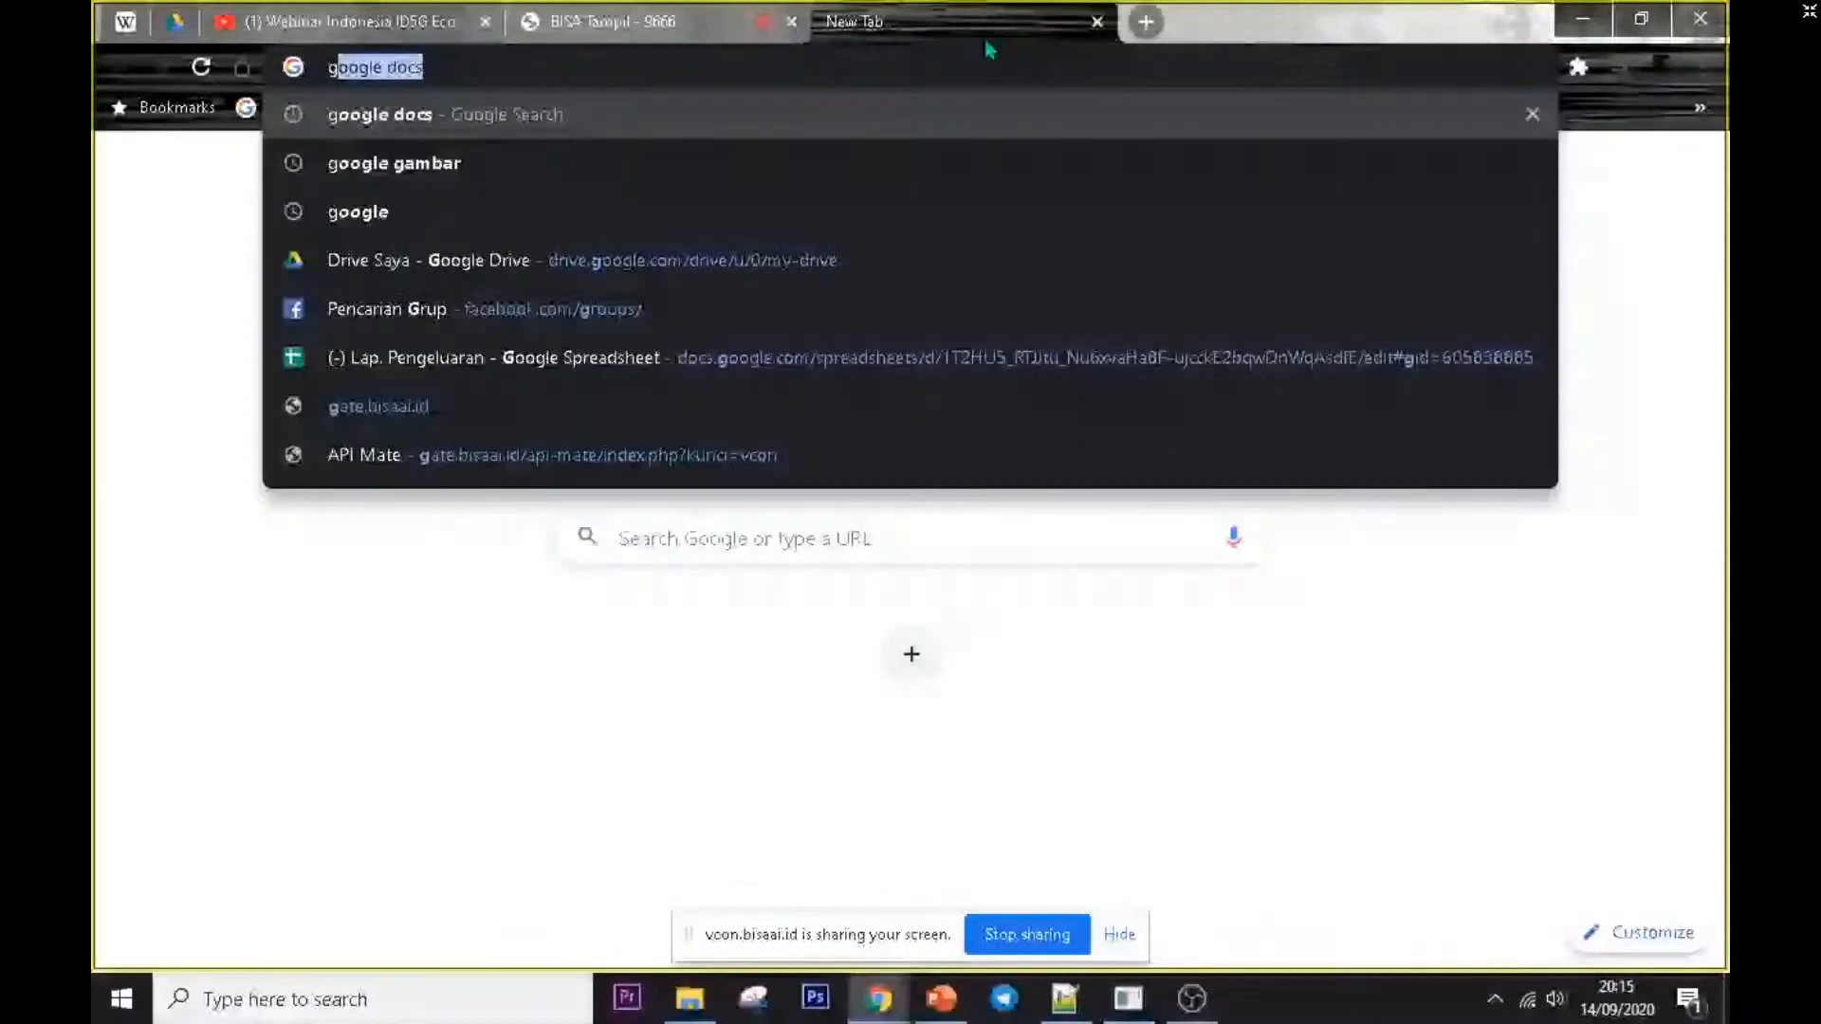
pyautogui.click(285, 109)
pyautogui.click(285, 109)
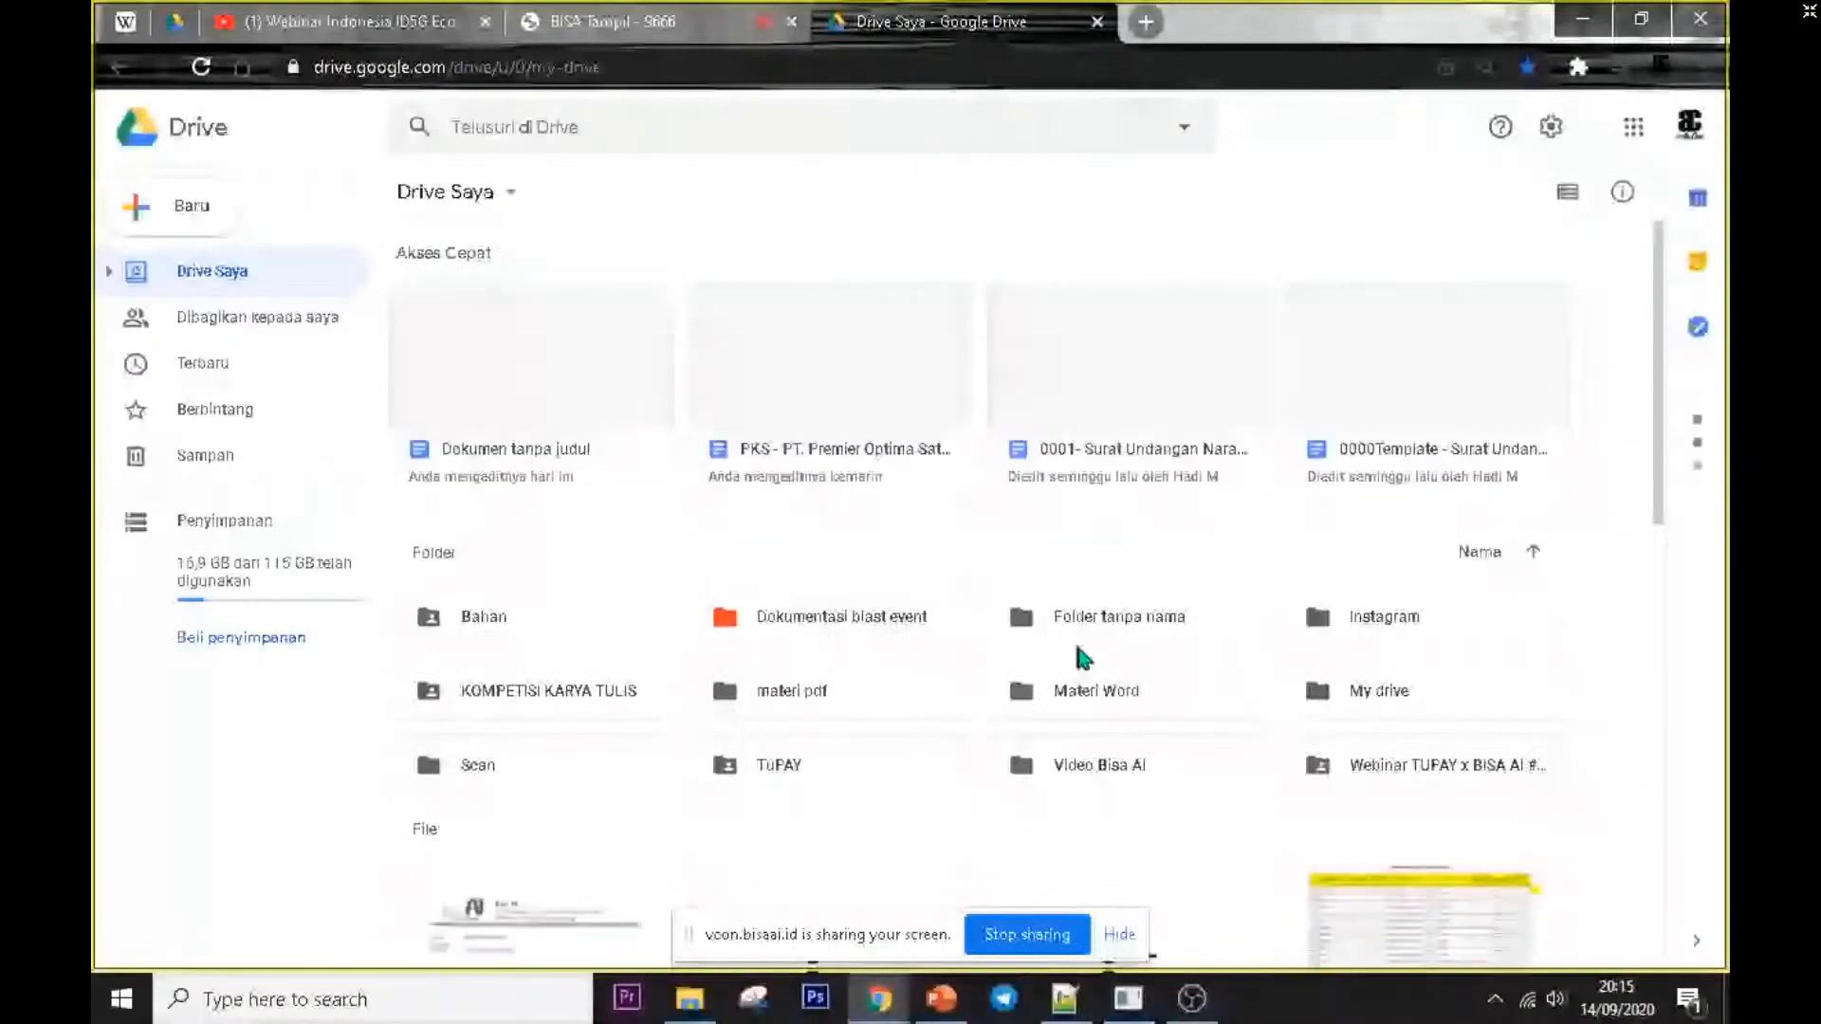
pyautogui.doubleClick(583, 624)
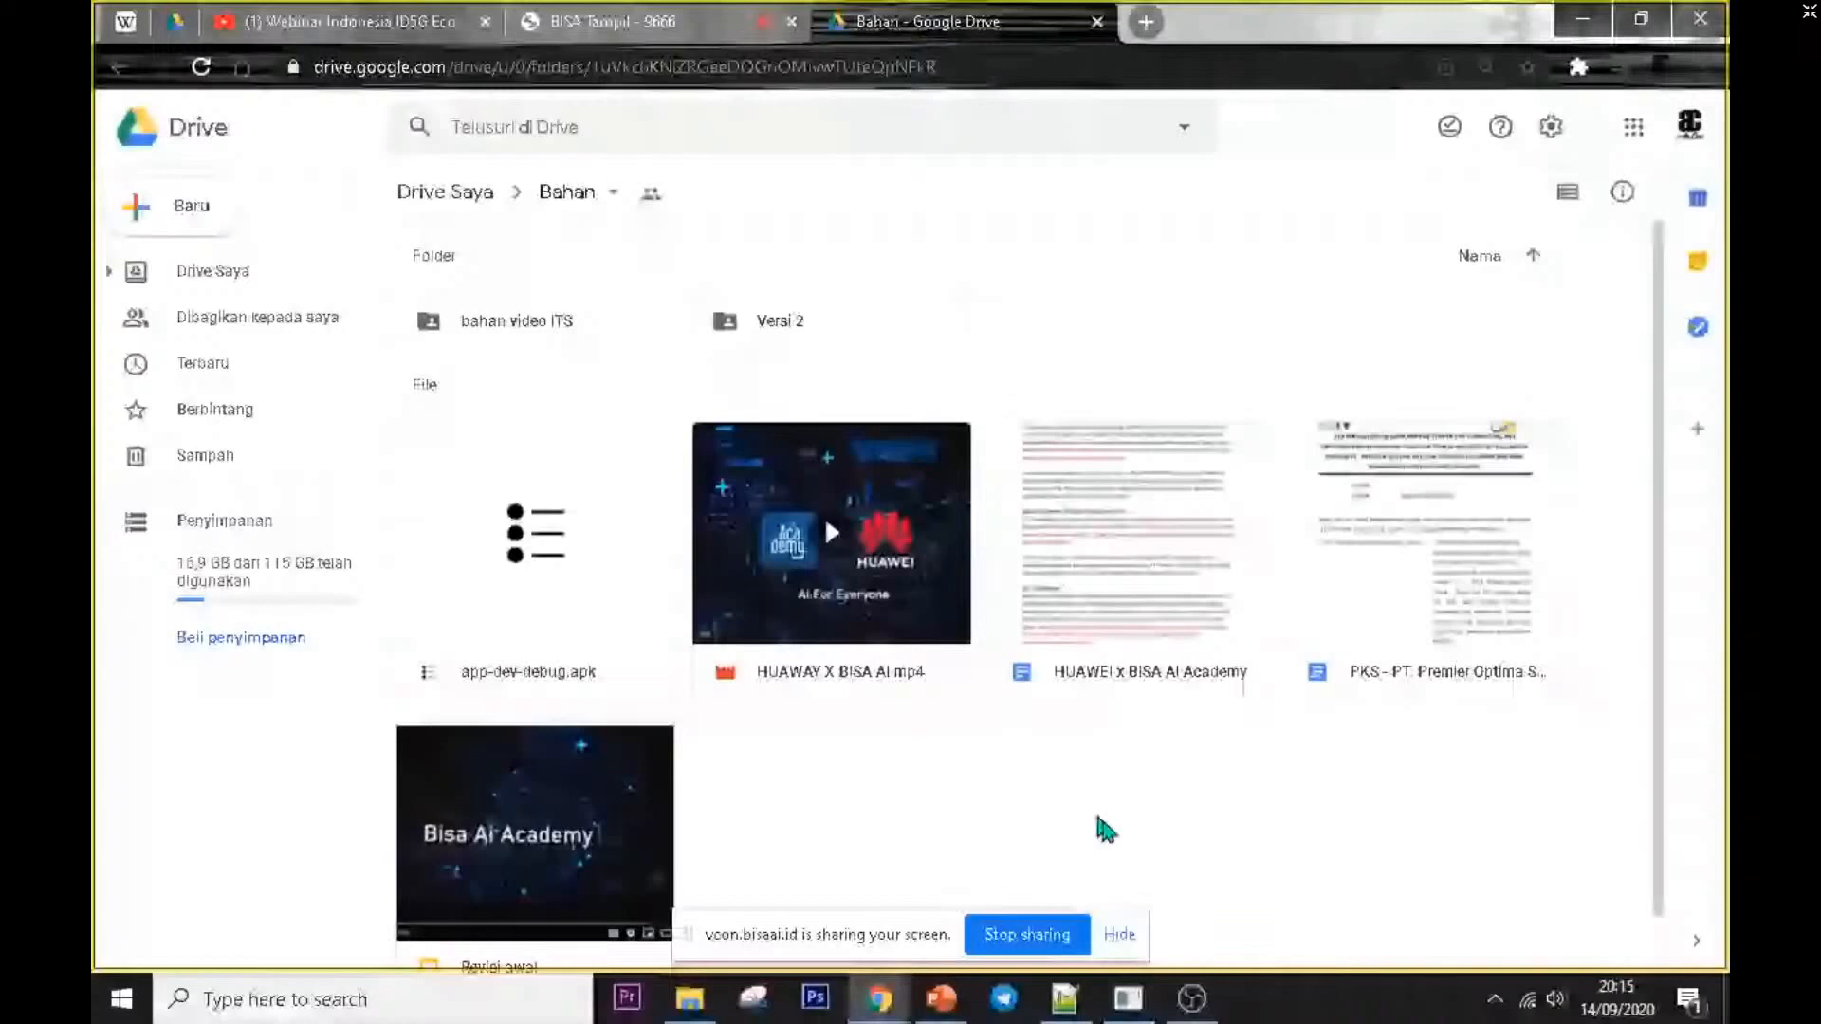
pyautogui.hotkey('alt', 'Left')
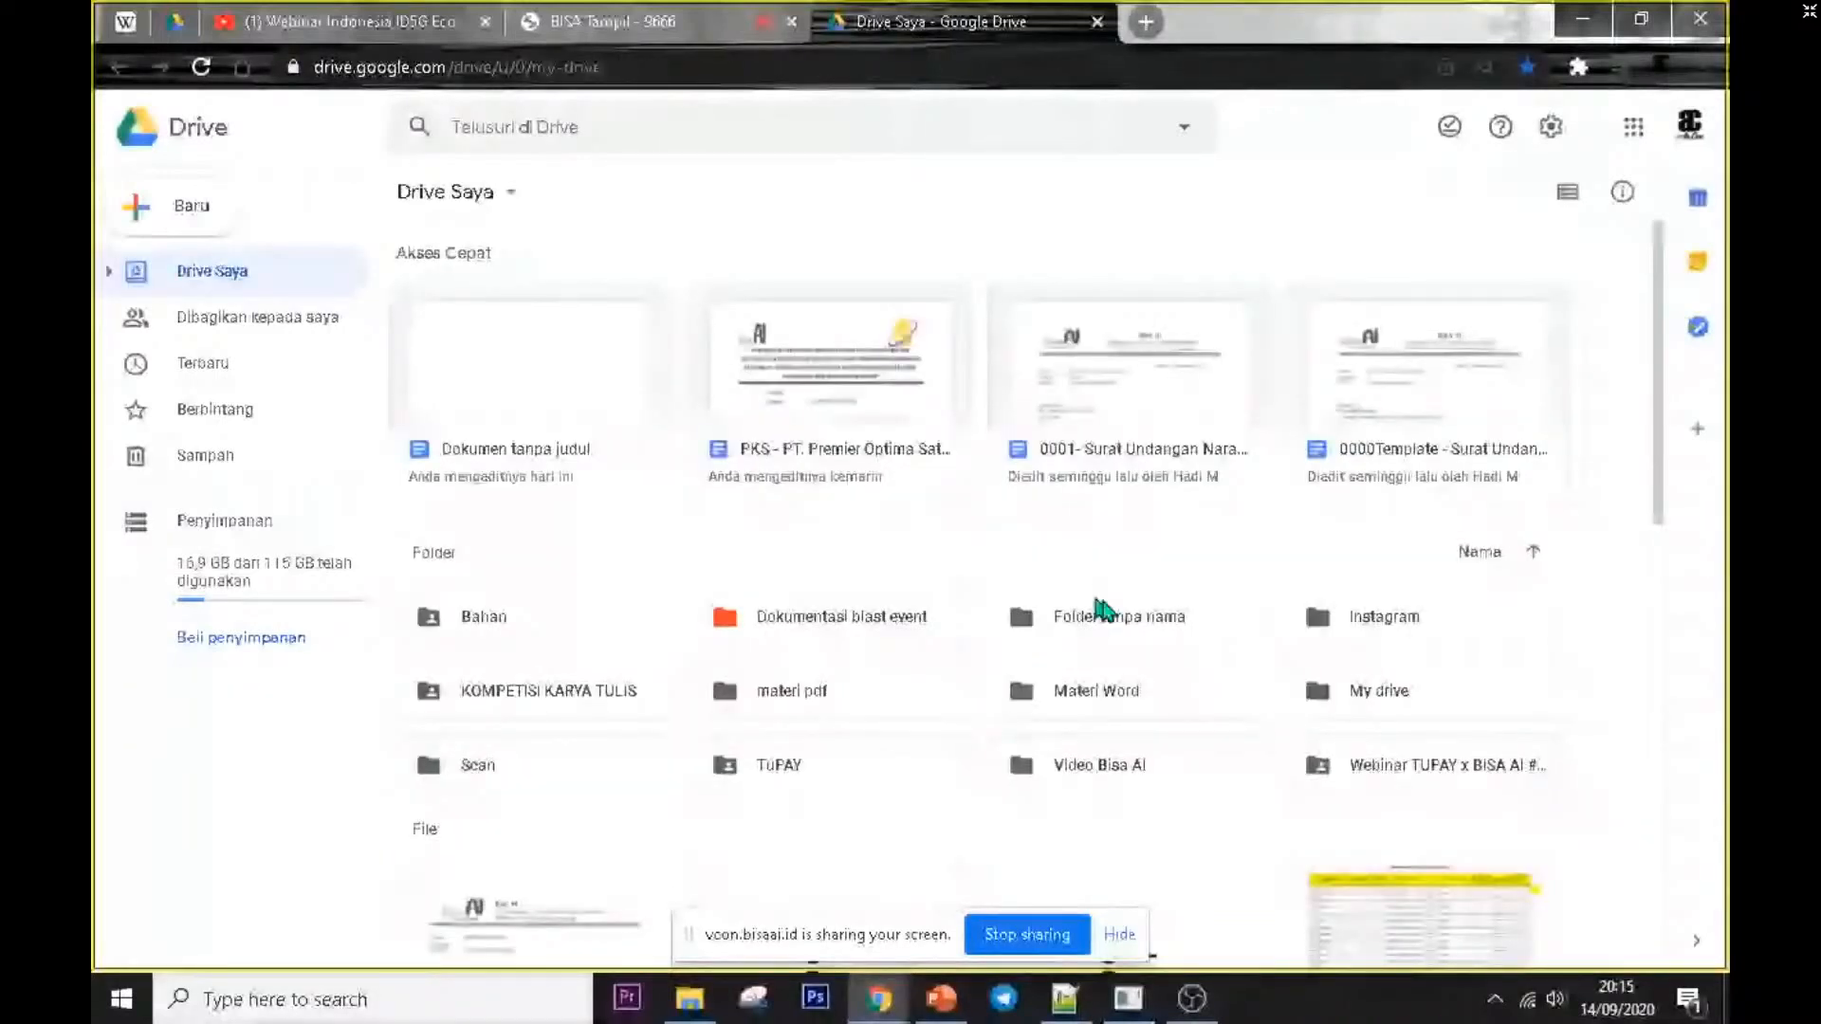
pyautogui.hotkey('alt', 'Tab')
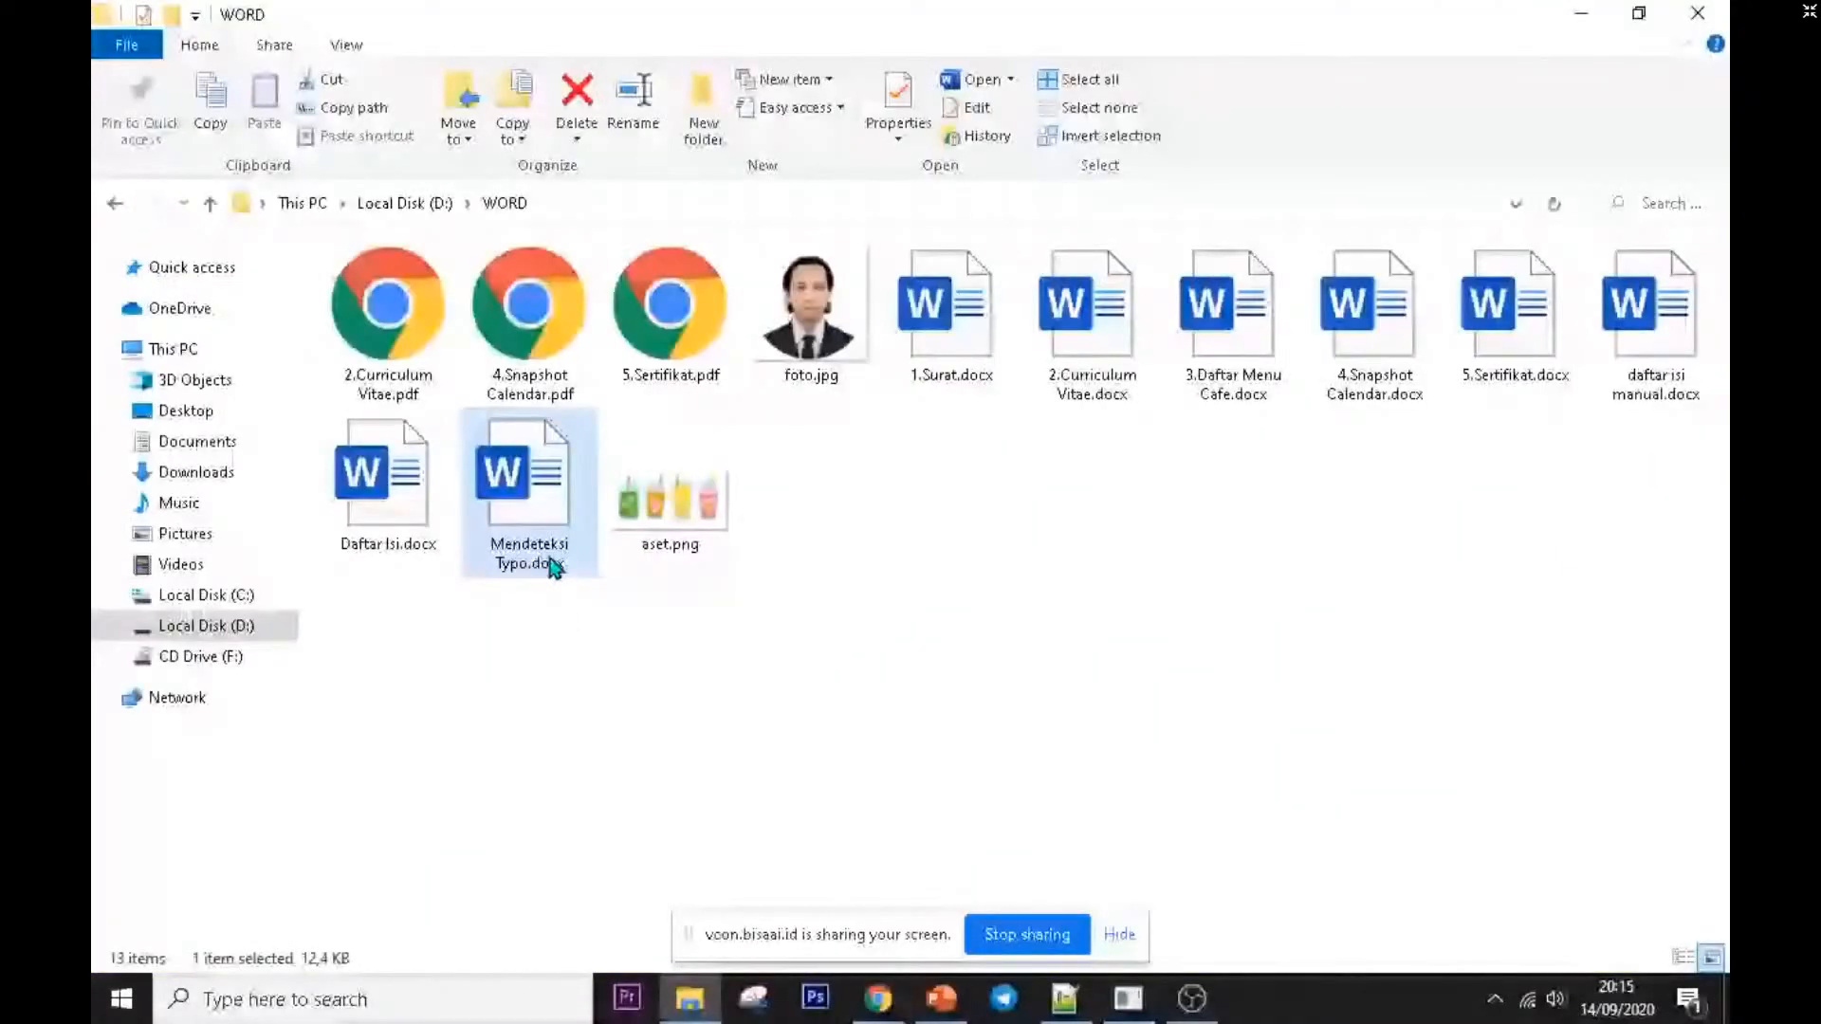
# - Upload Mendeteksi Typo.docx from the WORD folder to the materi pdf folder in Google Drive and dismiss the upload notice
pyautogui.moveTo(552, 567); pyautogui.dragTo(931, 1016)
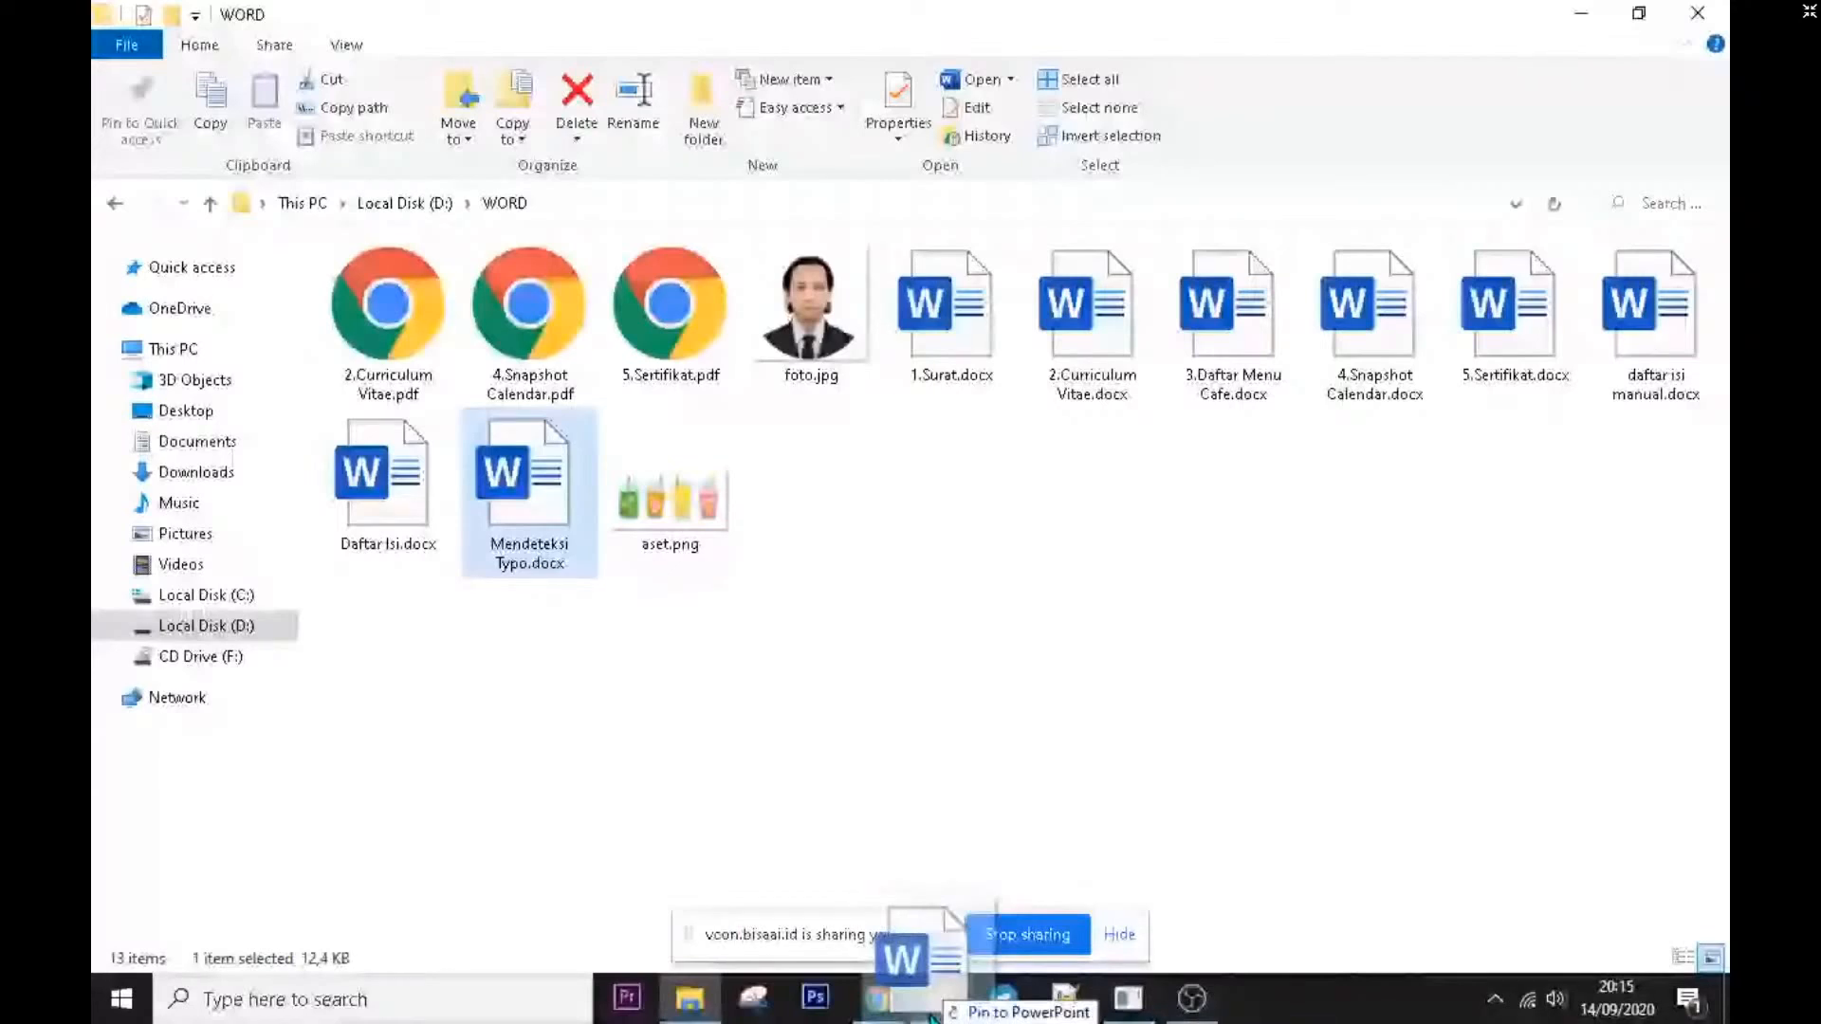
pyautogui.moveTo(932, 1017); pyautogui.dragTo(985, 661)
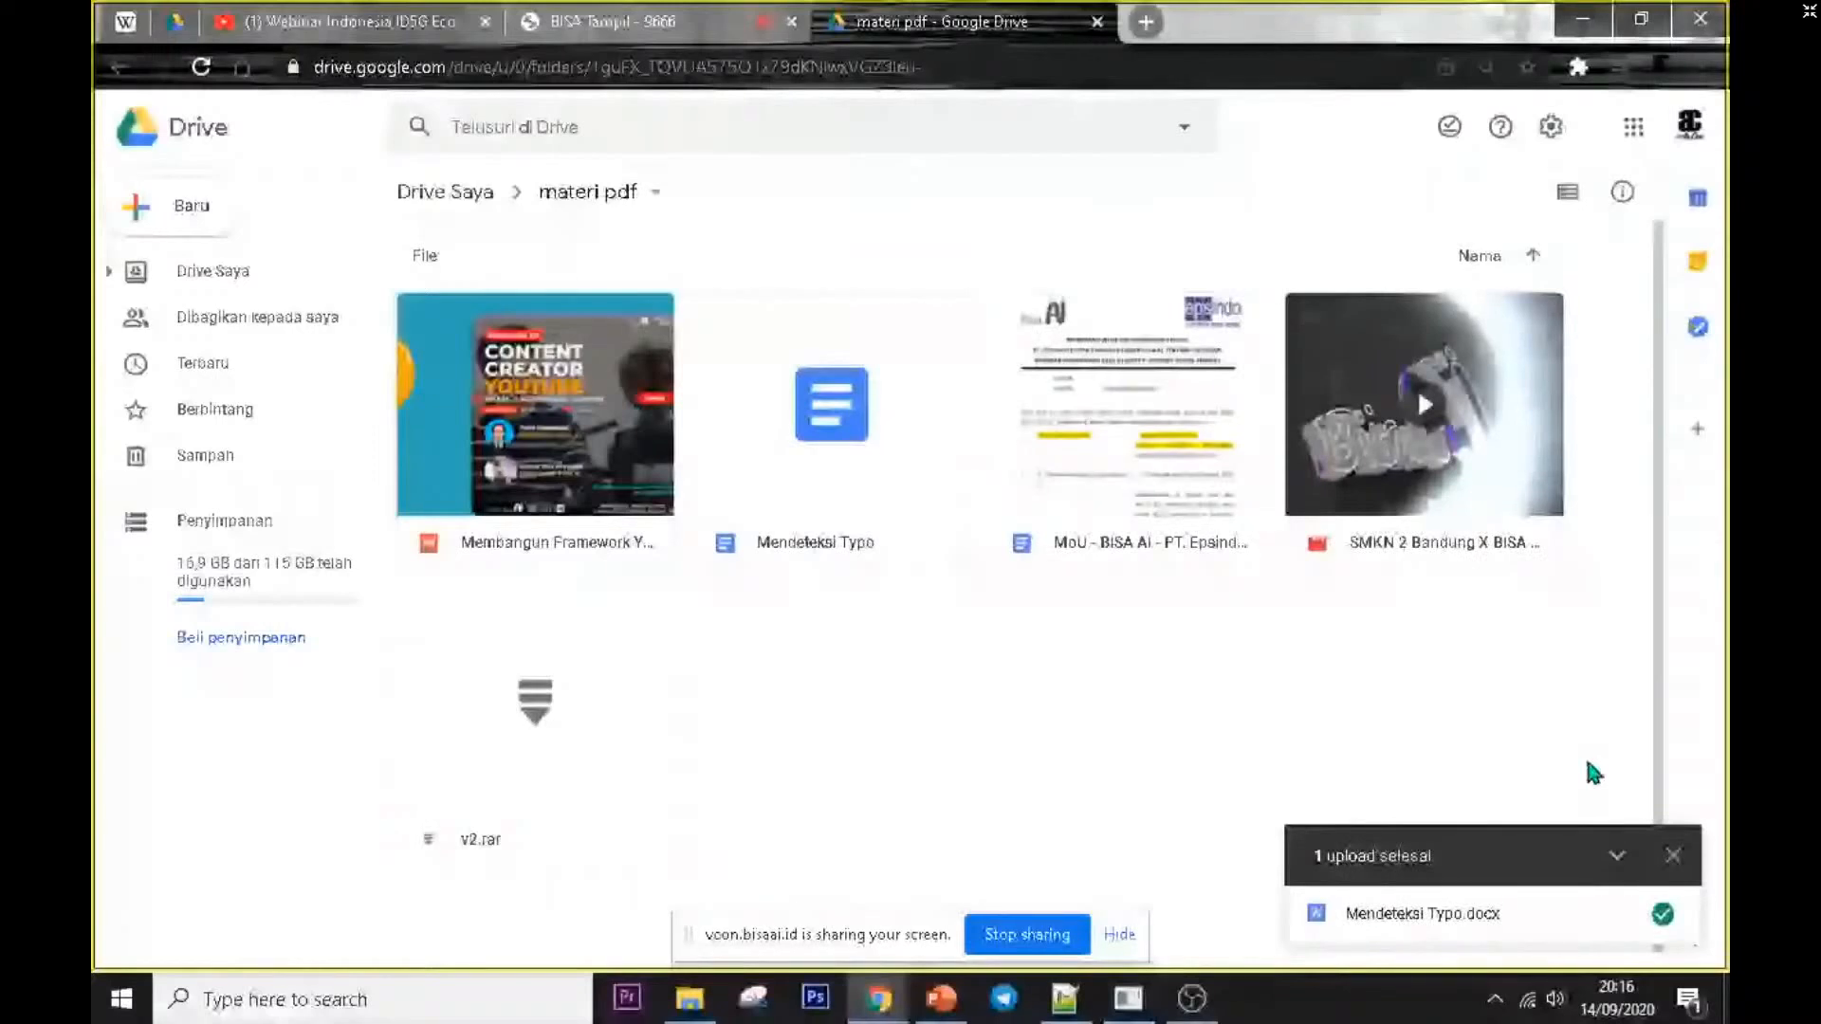
pyautogui.click(1673, 855)
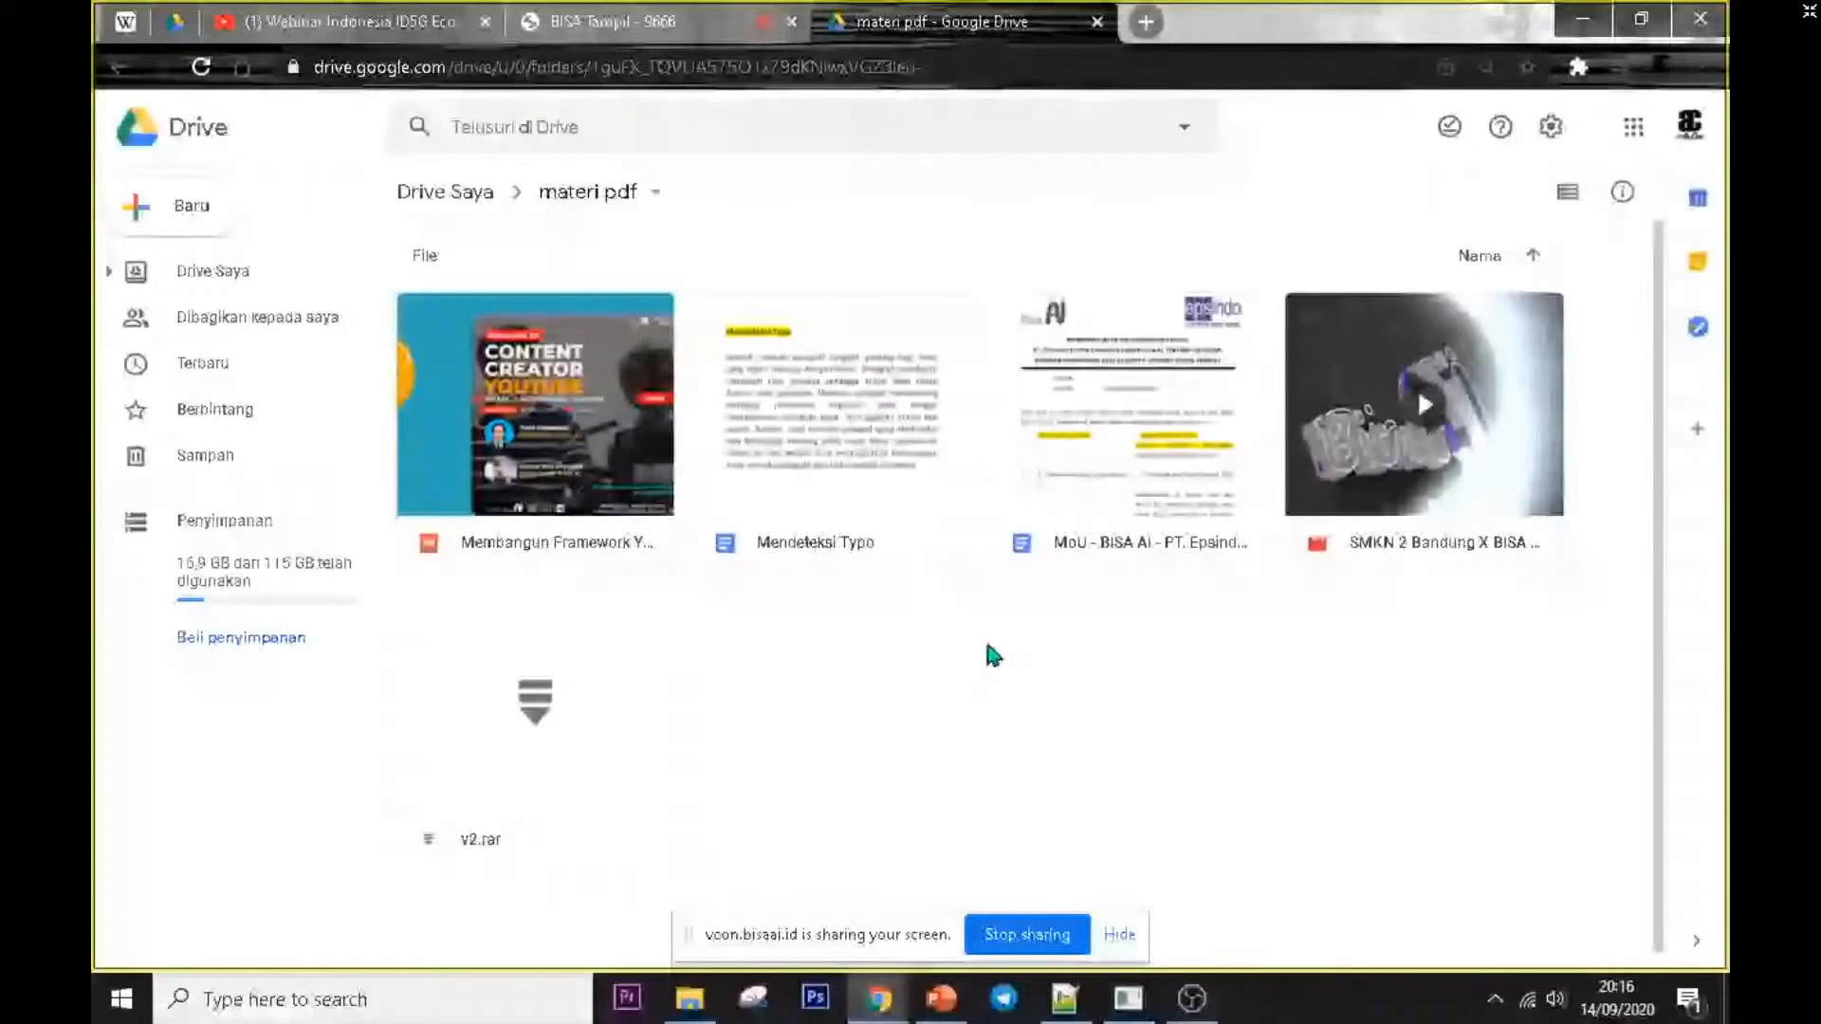
# - Open the uploaded Mendeteksi Typo file in Google Docs and examine the words marked by the spell checker
pyautogui.doubleClick(865, 450)
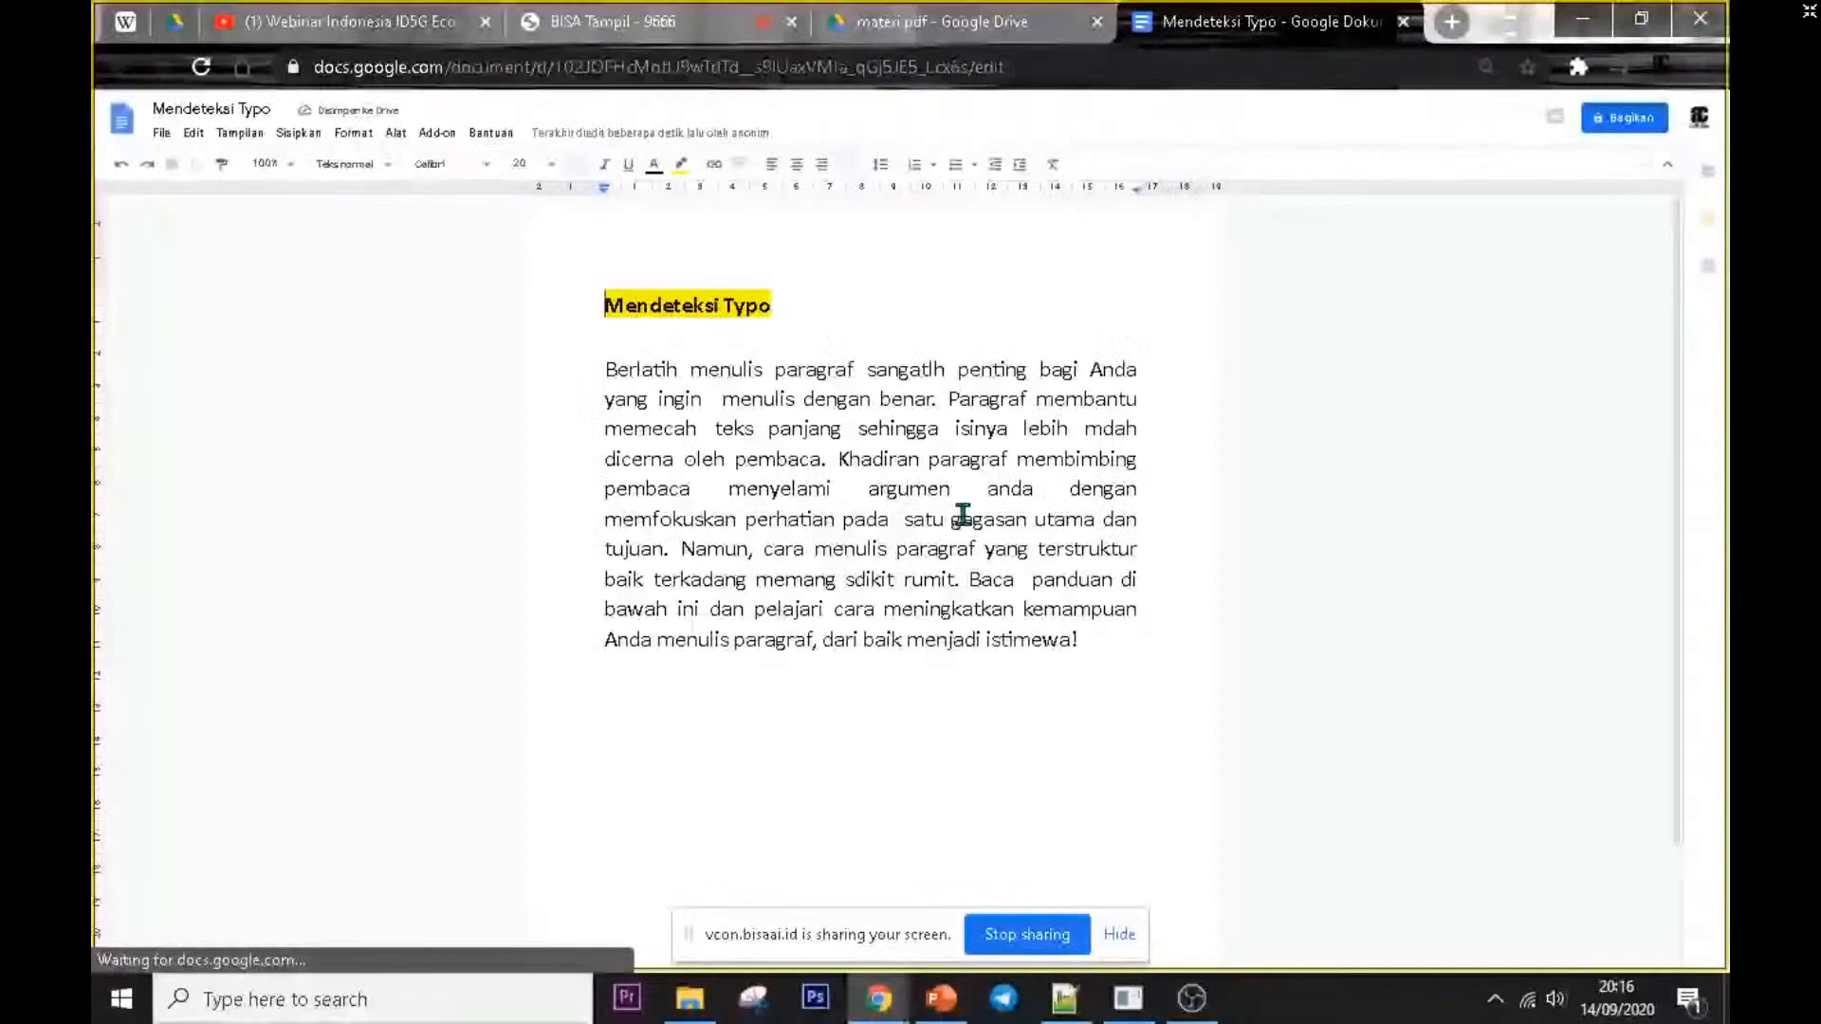
pyautogui.click(856, 551)
pyautogui.scroll(-2, 813, 556)
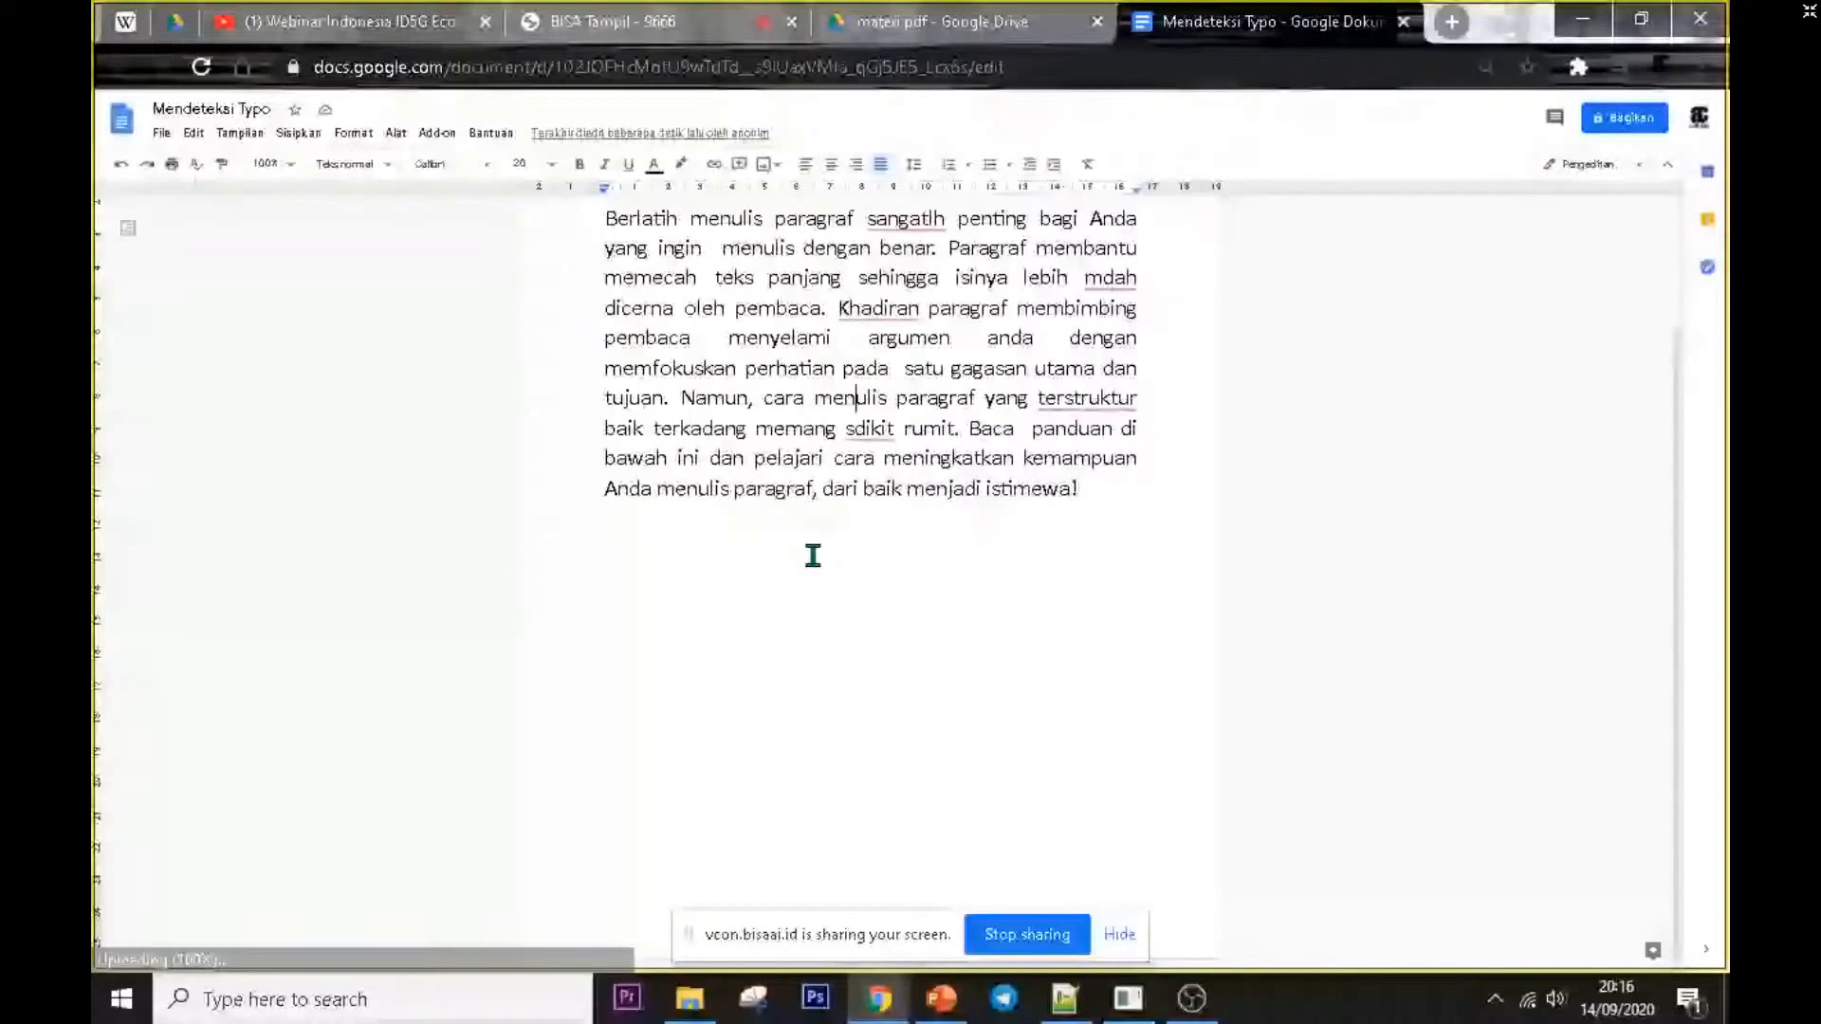
pyautogui.scroll(2, 966, 553)
pyautogui.scroll(1, 965, 554)
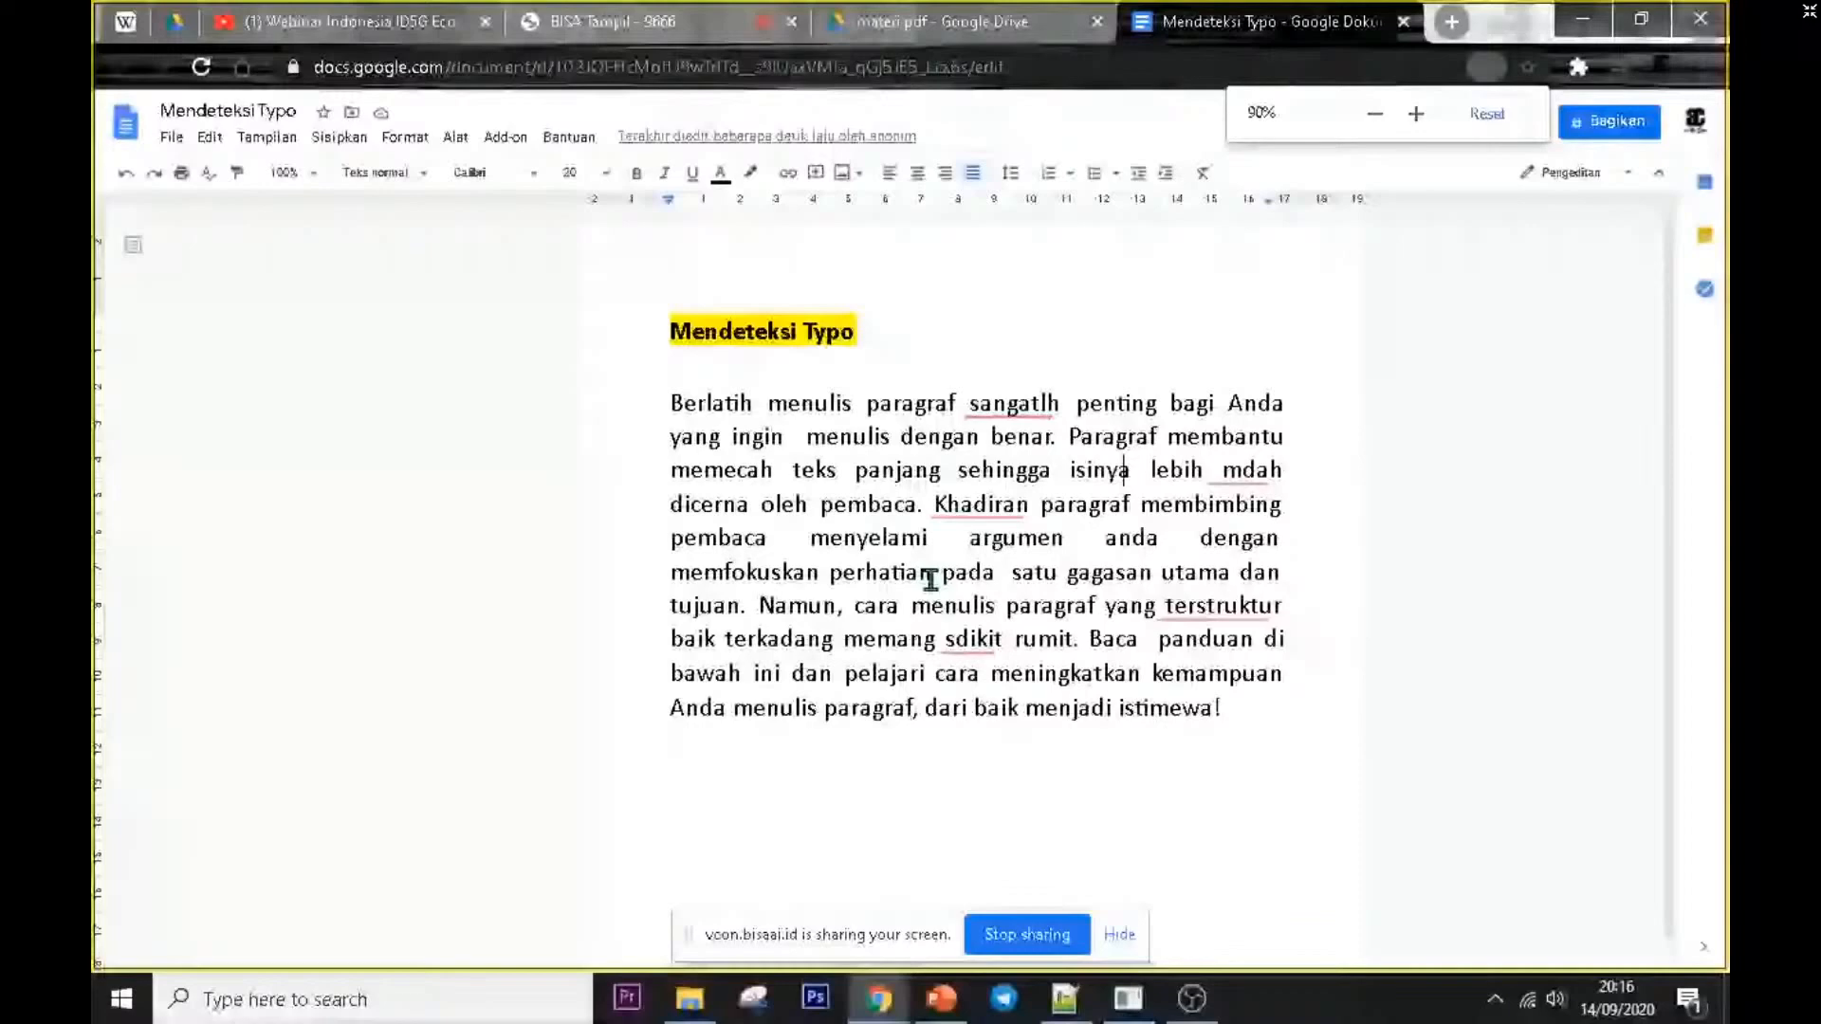
pyautogui.scroll(1, 930, 580)
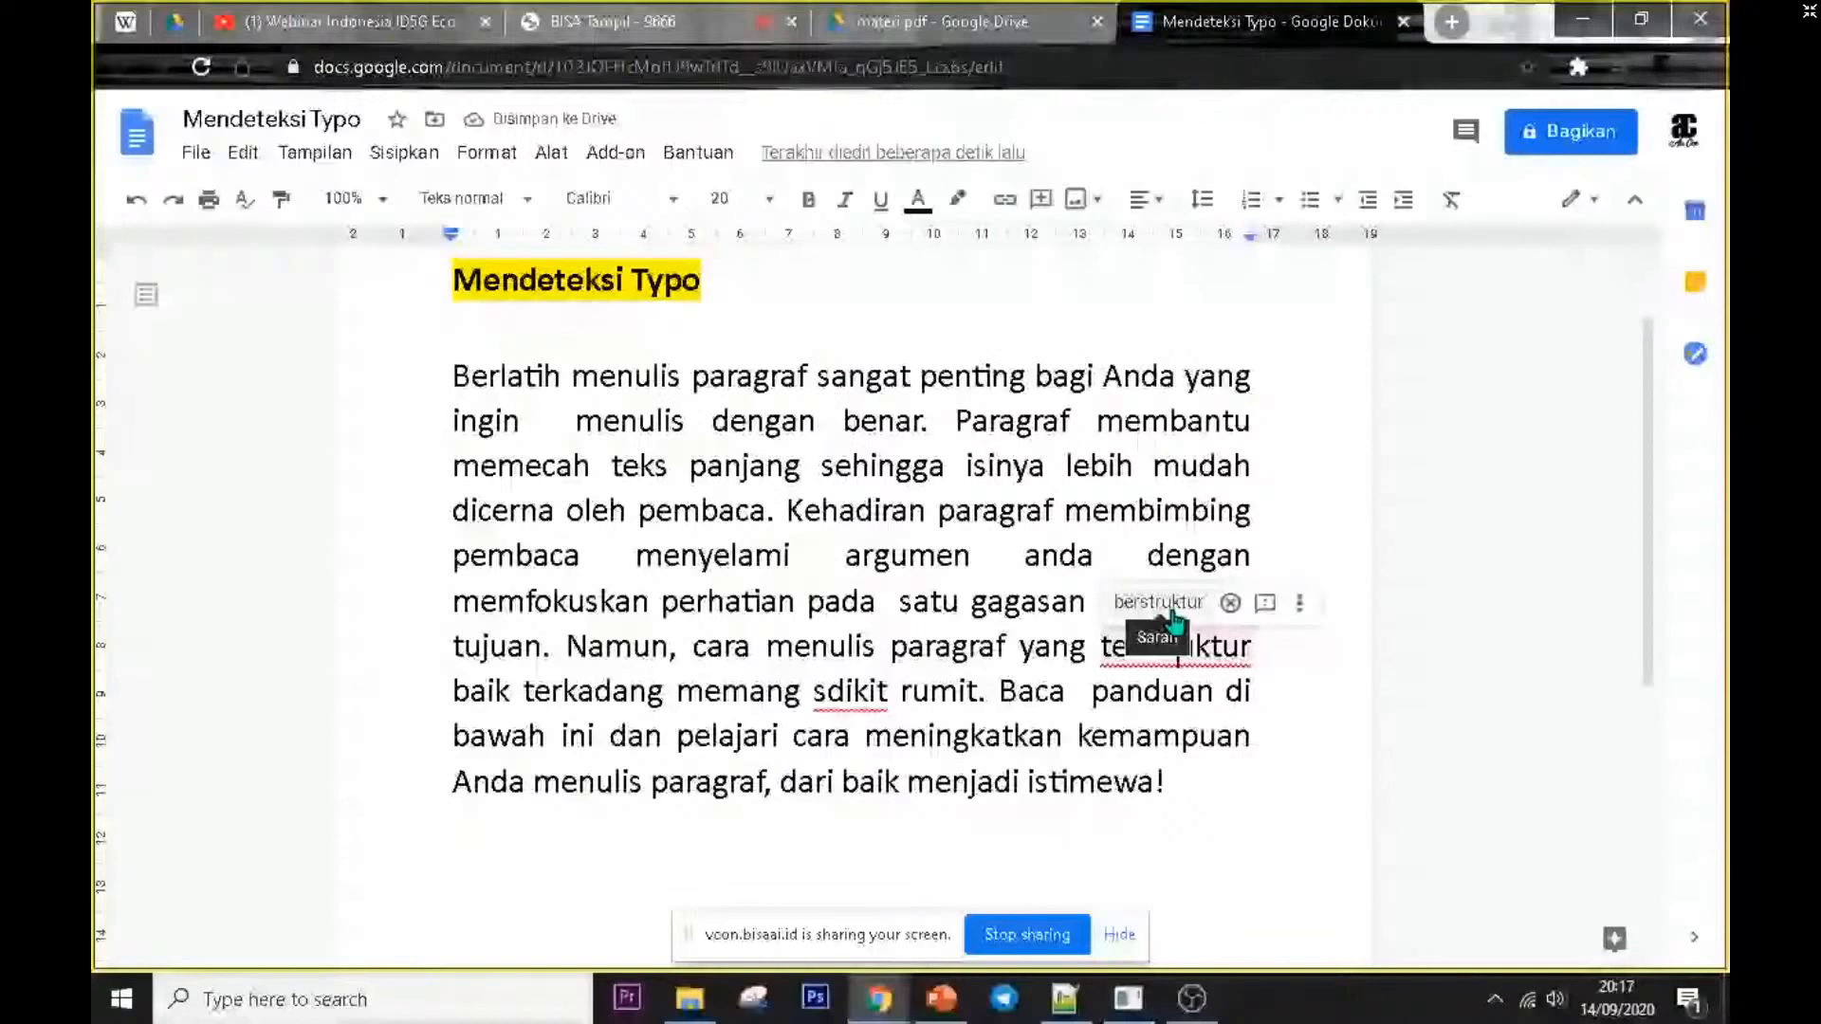
# - Check the spelling suggestion for "terstruktur" and replace "sdikit" with the suggested word "sedikit"
pyautogui.click(867, 698)
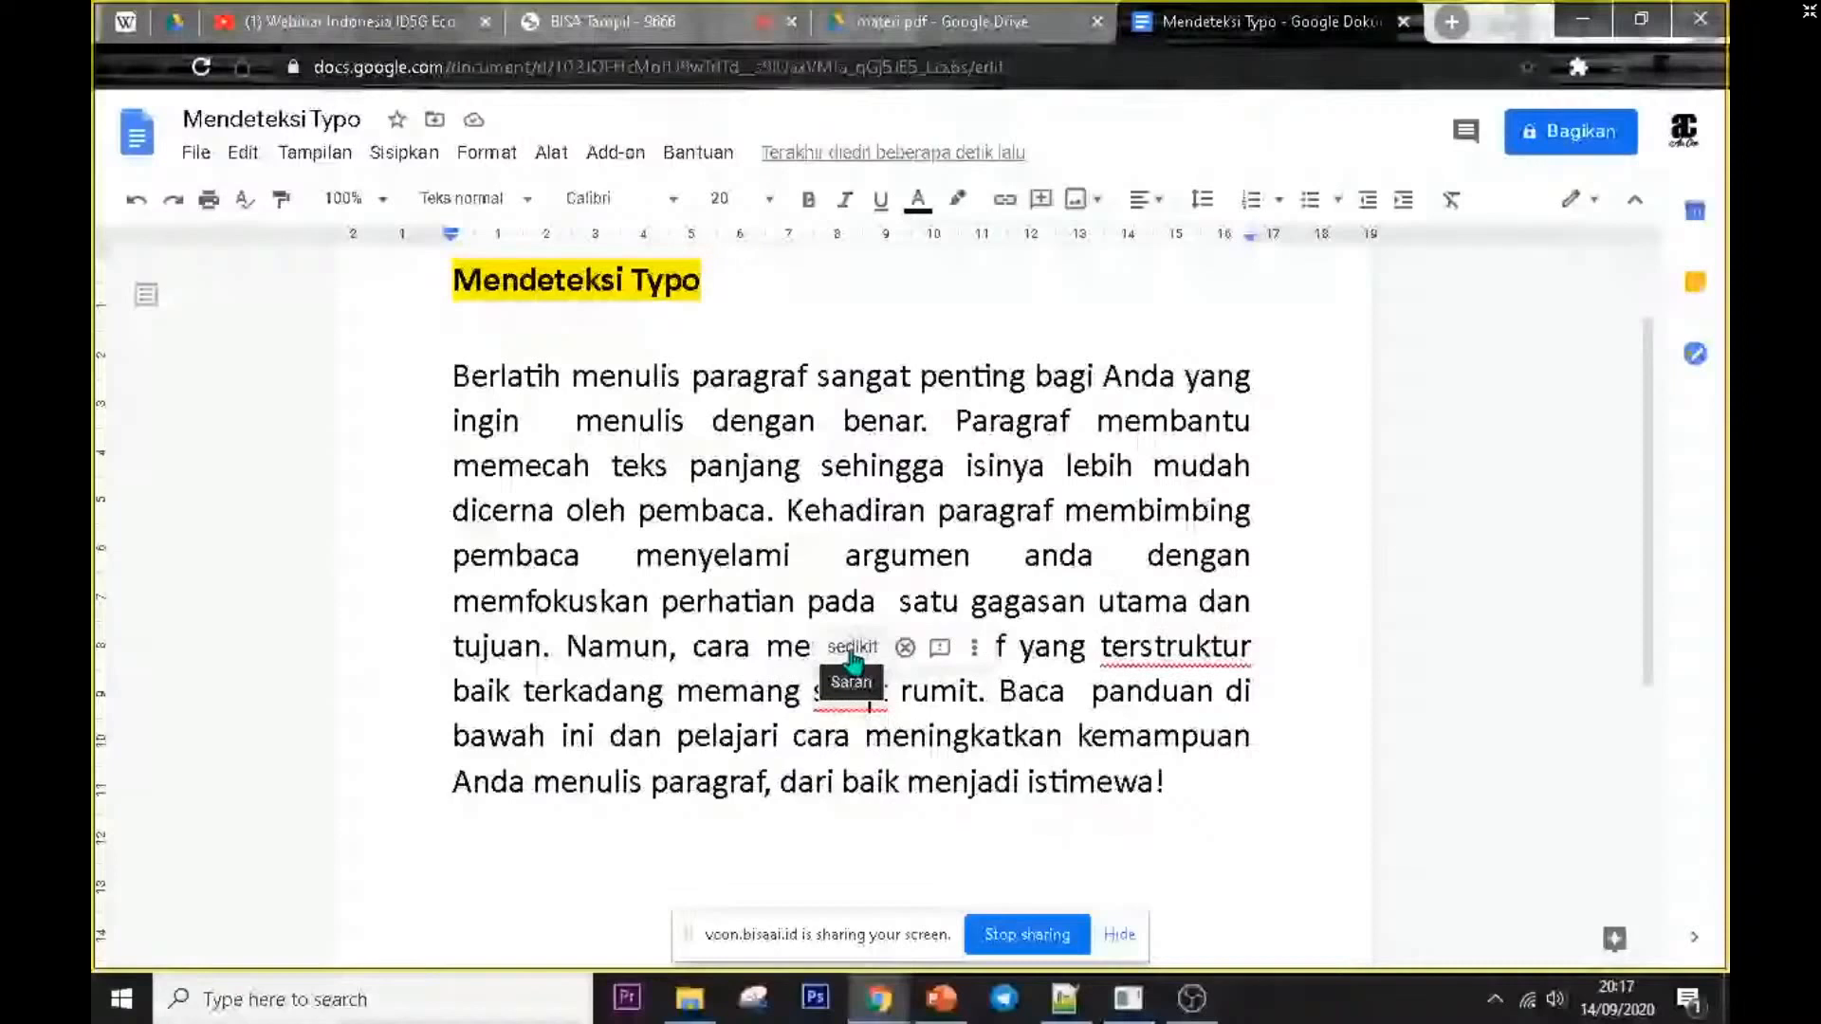
pyautogui.scroll(-3, 948, 522)
pyautogui.click(1131, 393)
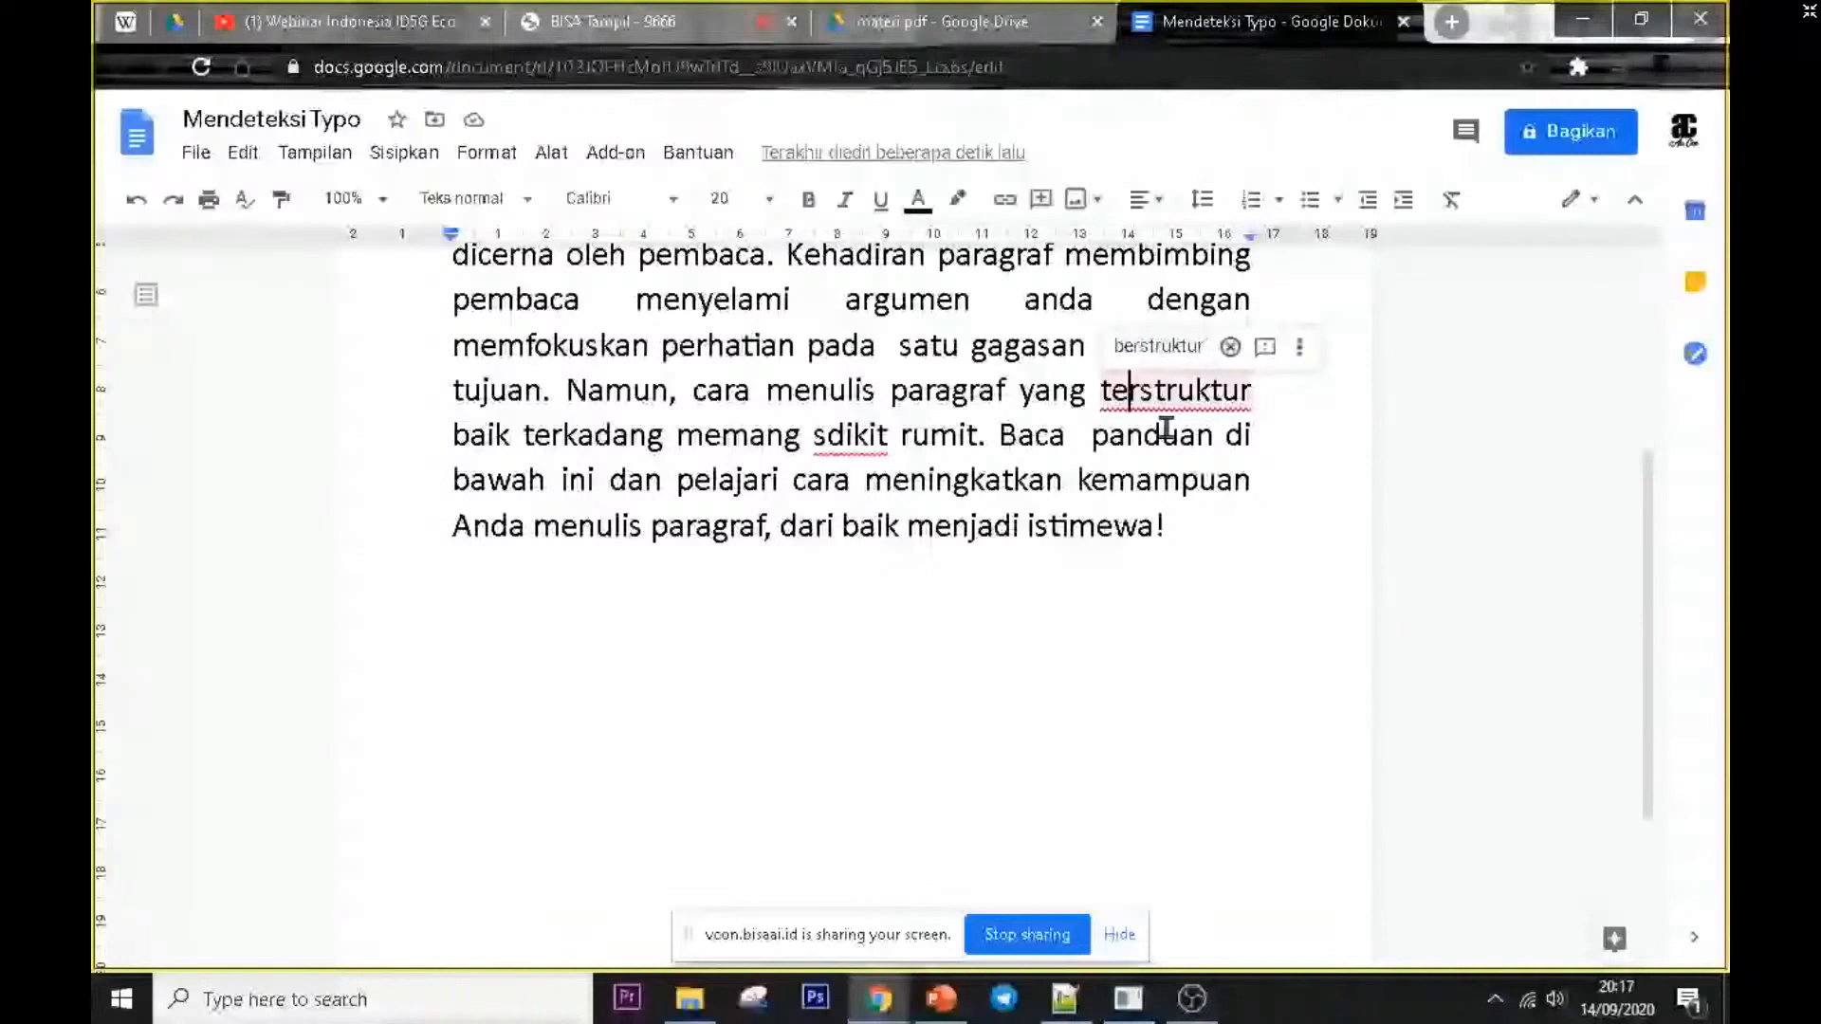
pyautogui.click(860, 426)
pyautogui.click(842, 399)
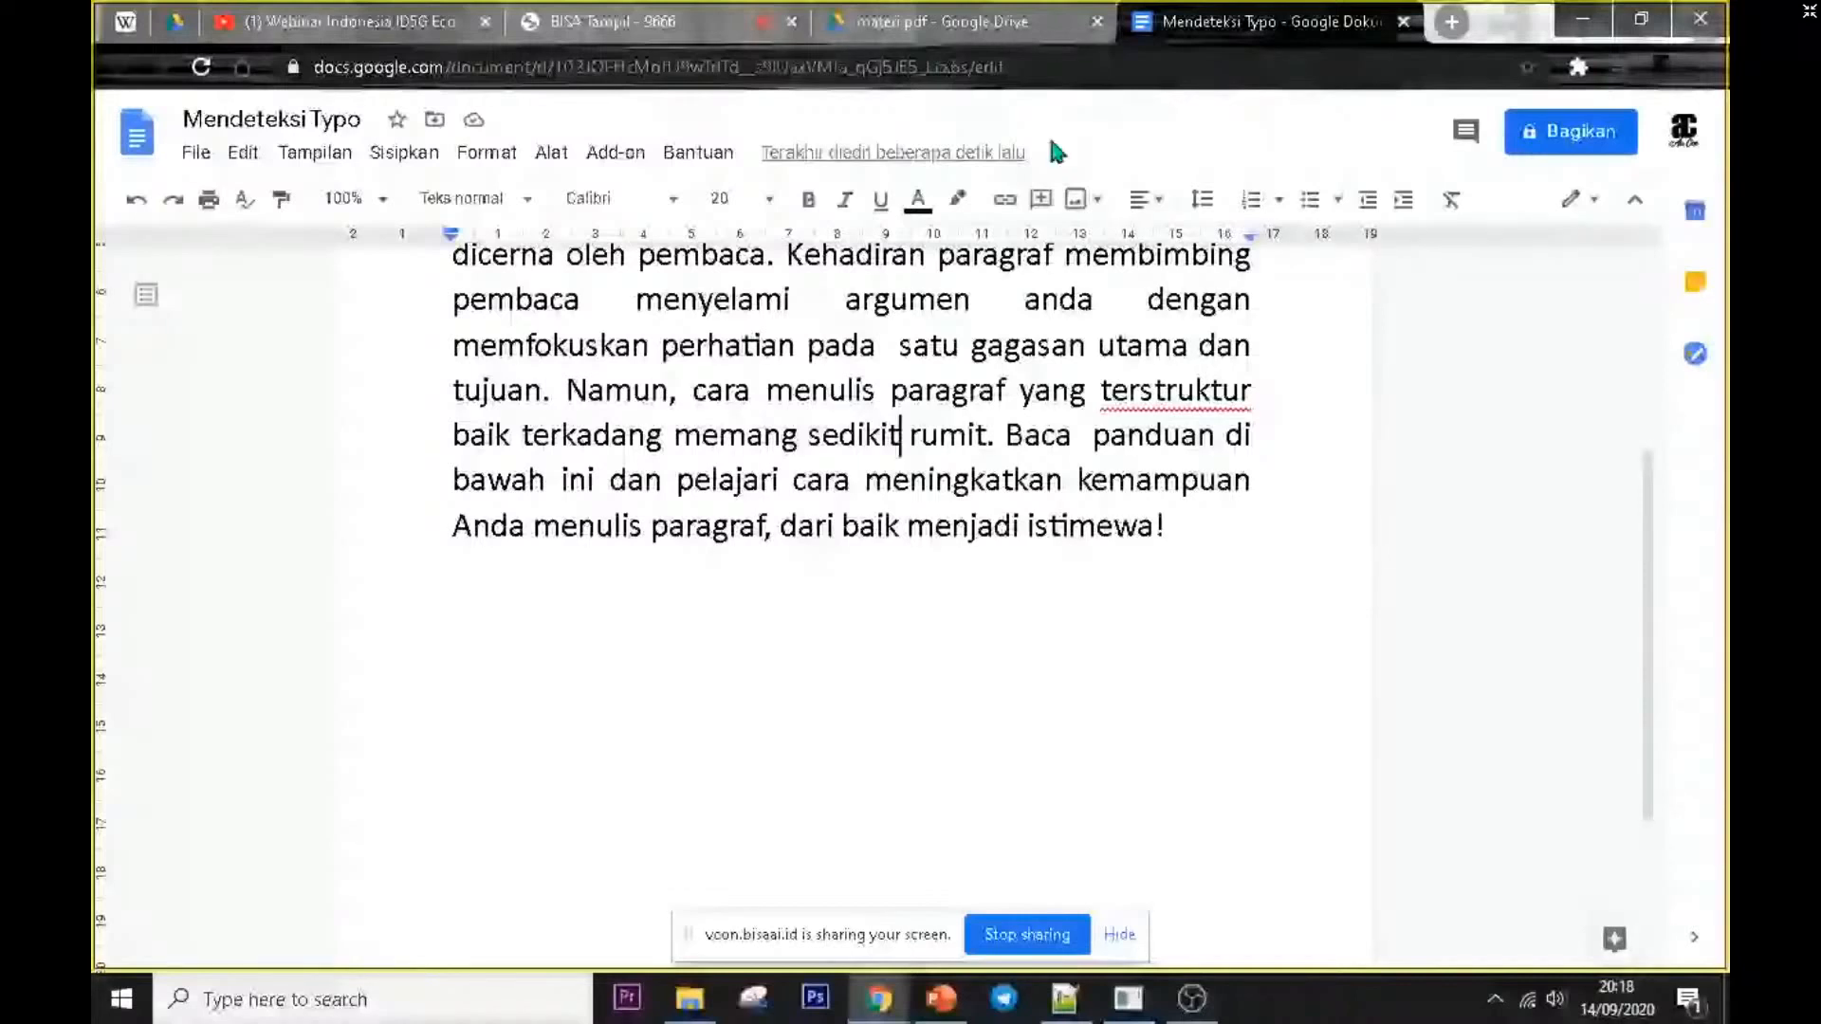
# - Open 1.Surat.docx from the WORD folder in File Explorer and look through the letter and the resume in 2.Curriculum Vitae.docx
pyautogui.click(690, 999)
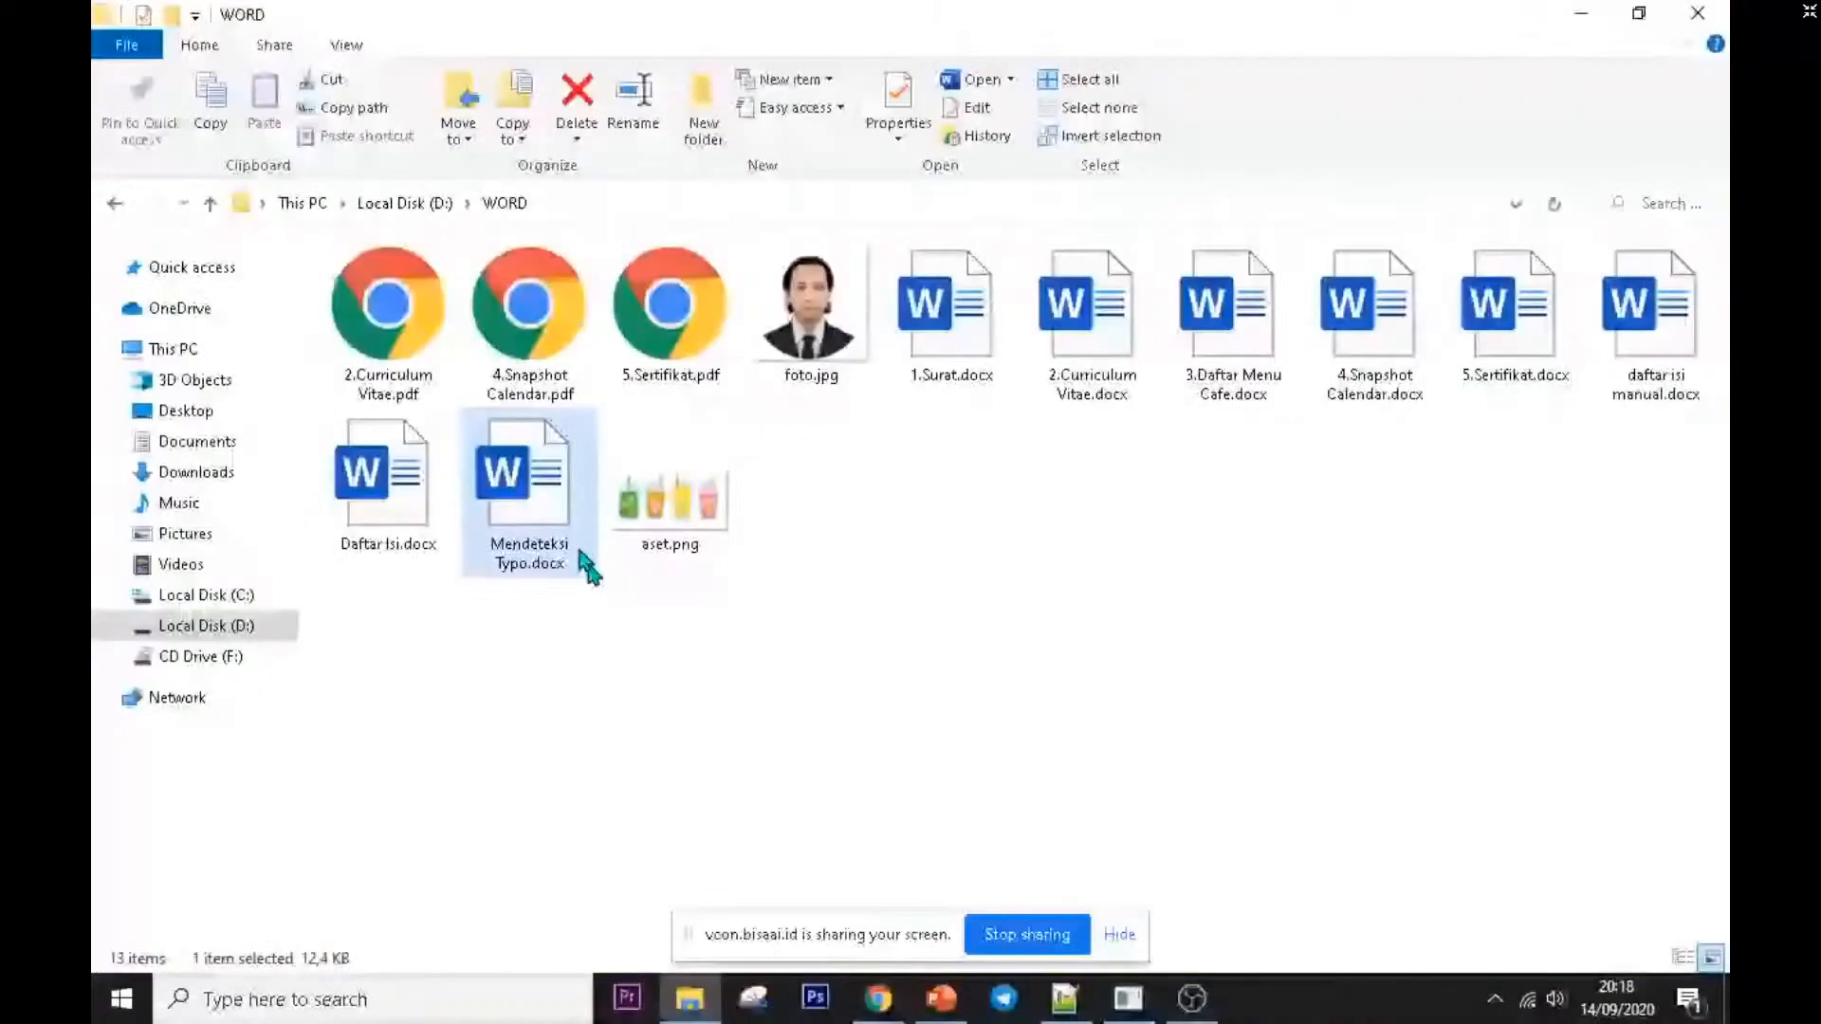
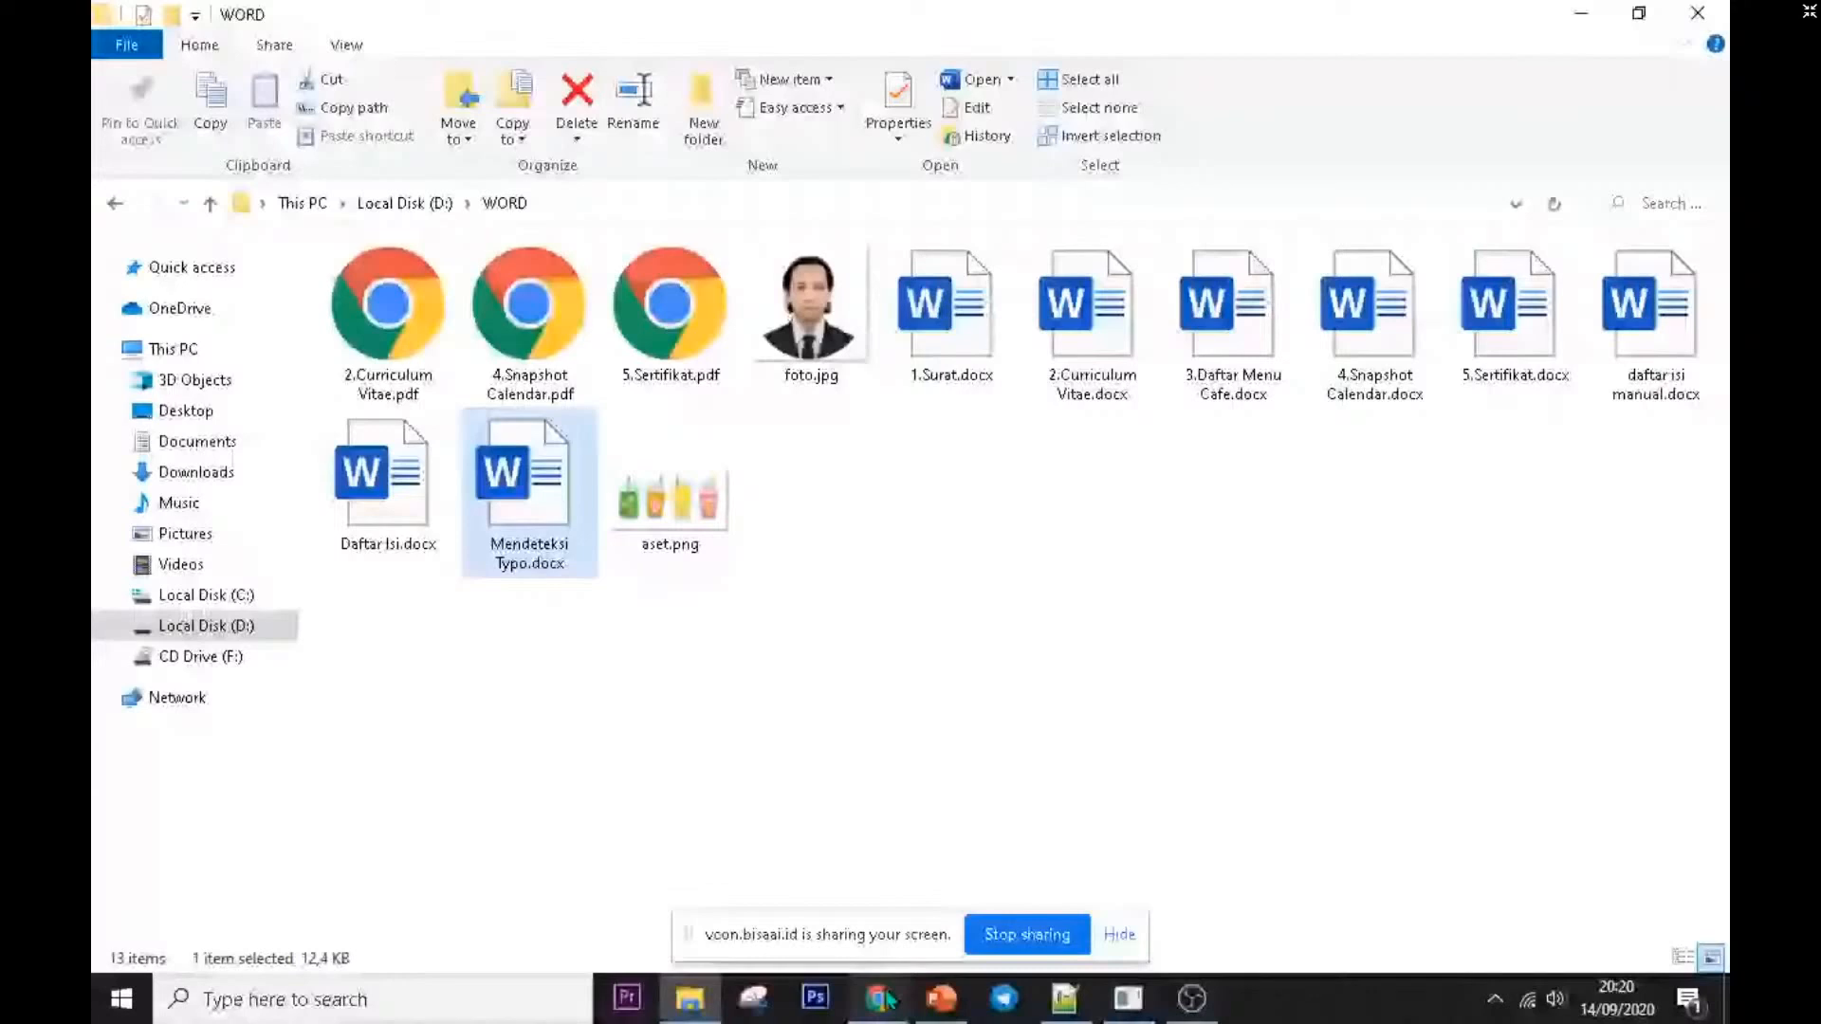
pyautogui.doubleClick(942, 365)
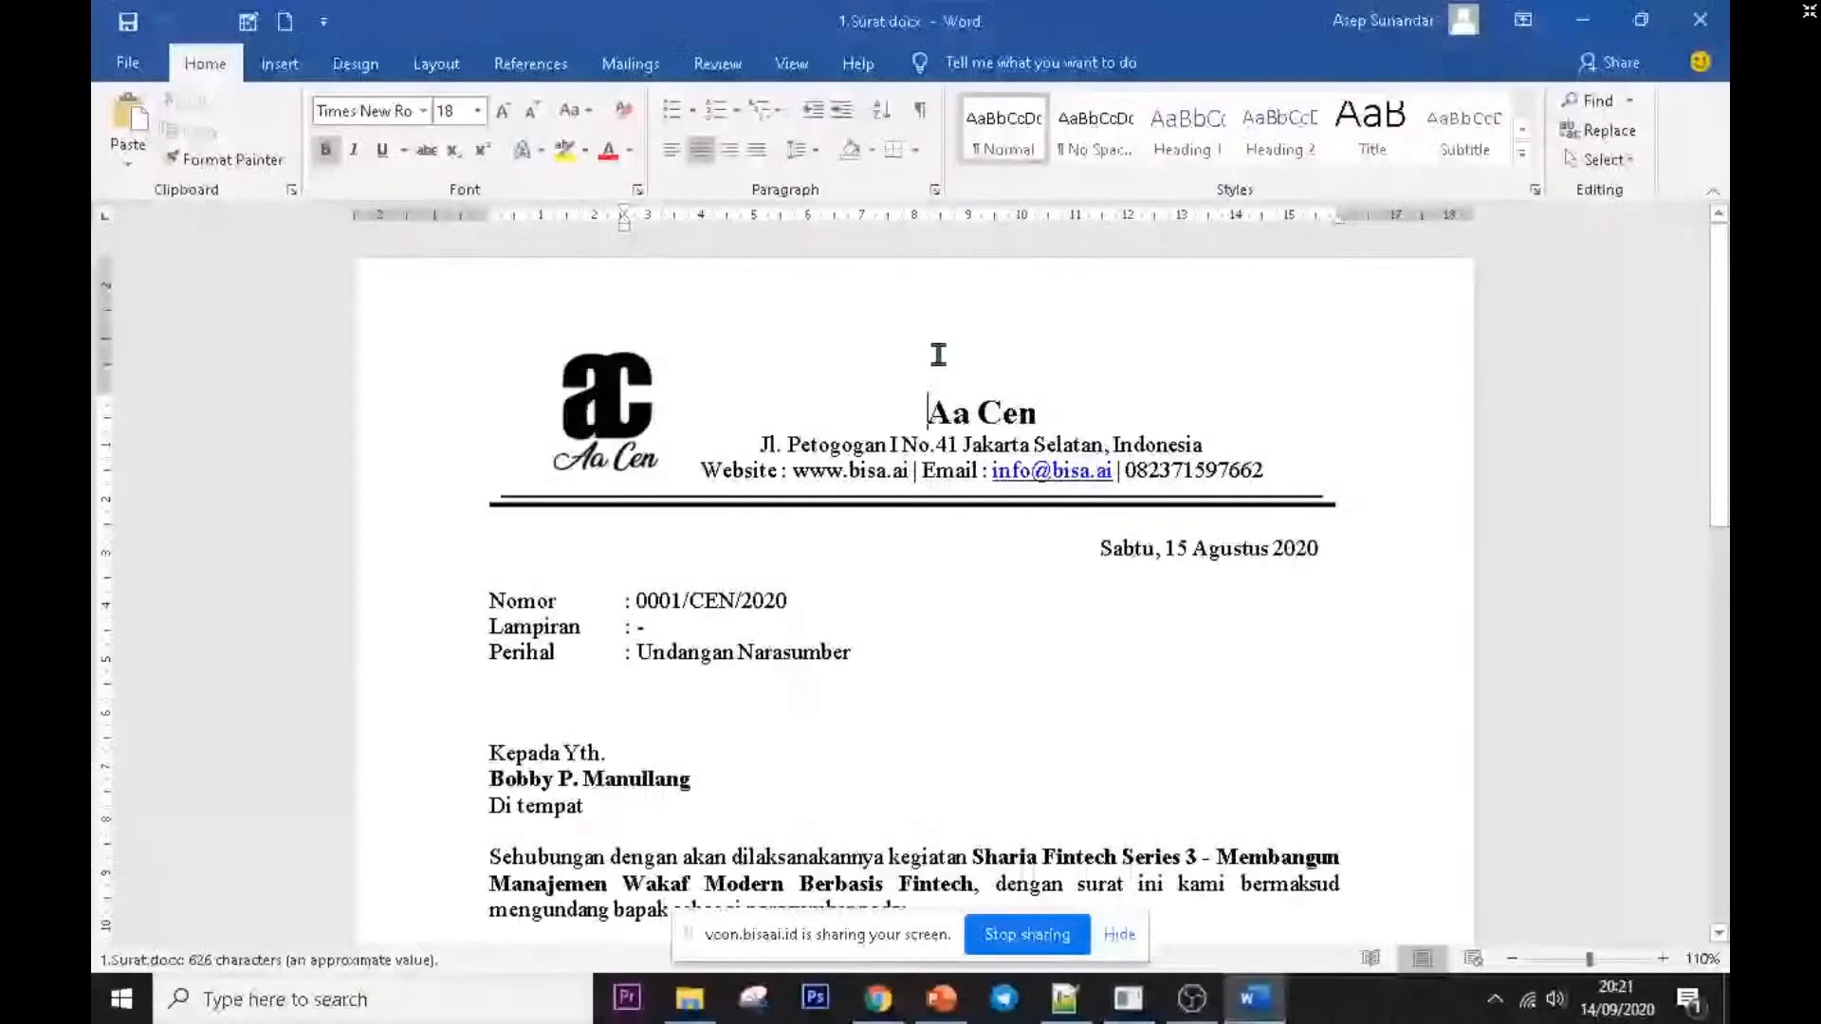
pyautogui.scroll(-3, 995, 588)
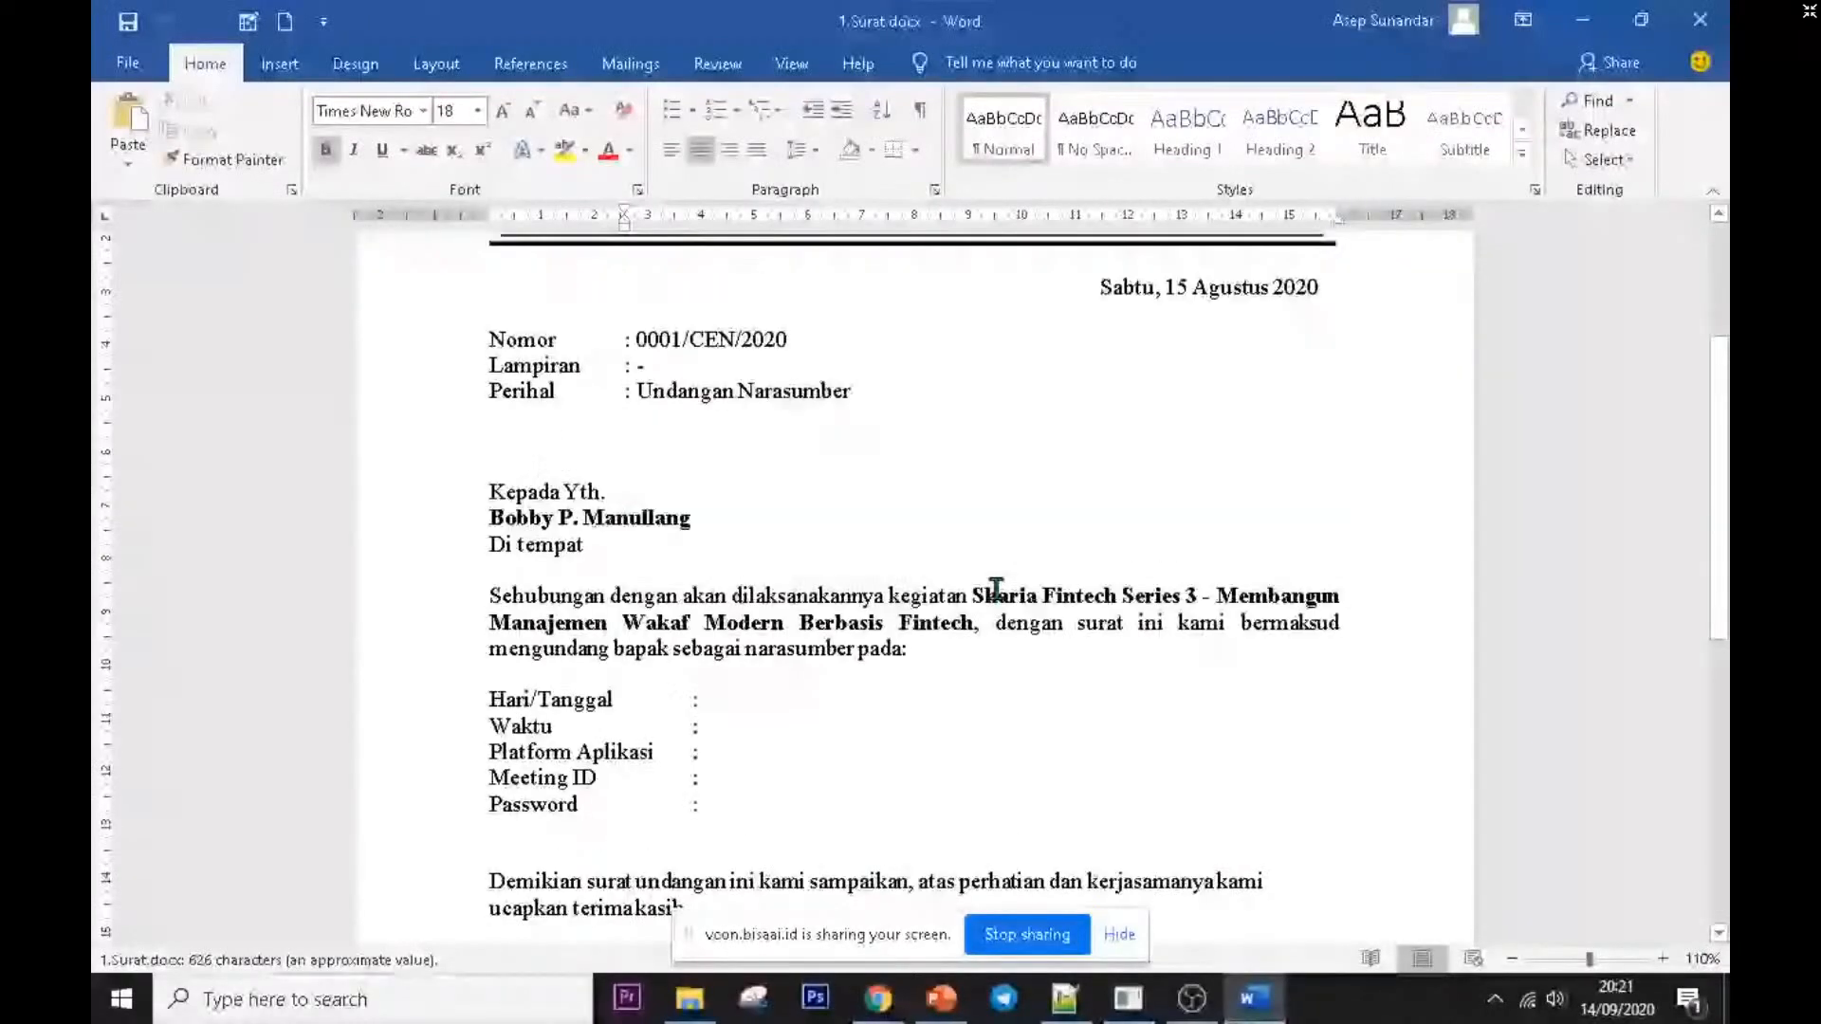
pyautogui.scroll(-7, 996, 588)
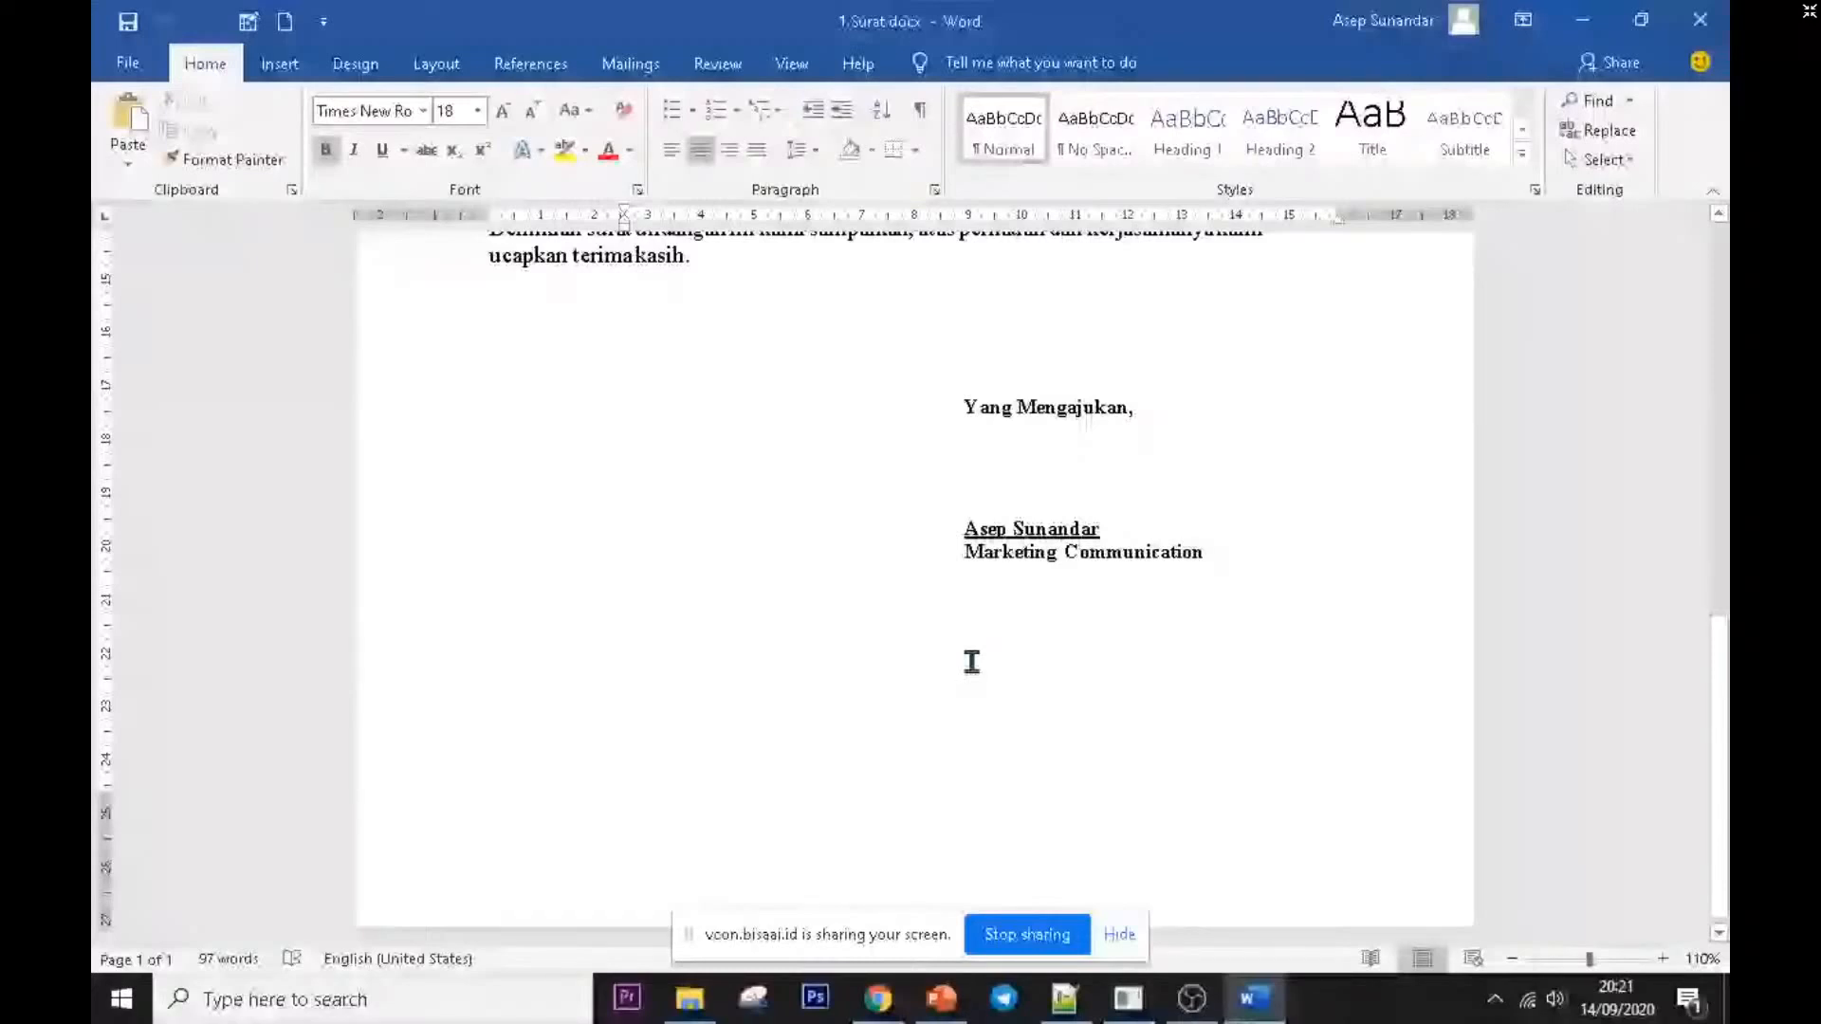
pyautogui.scroll(10, 971, 661)
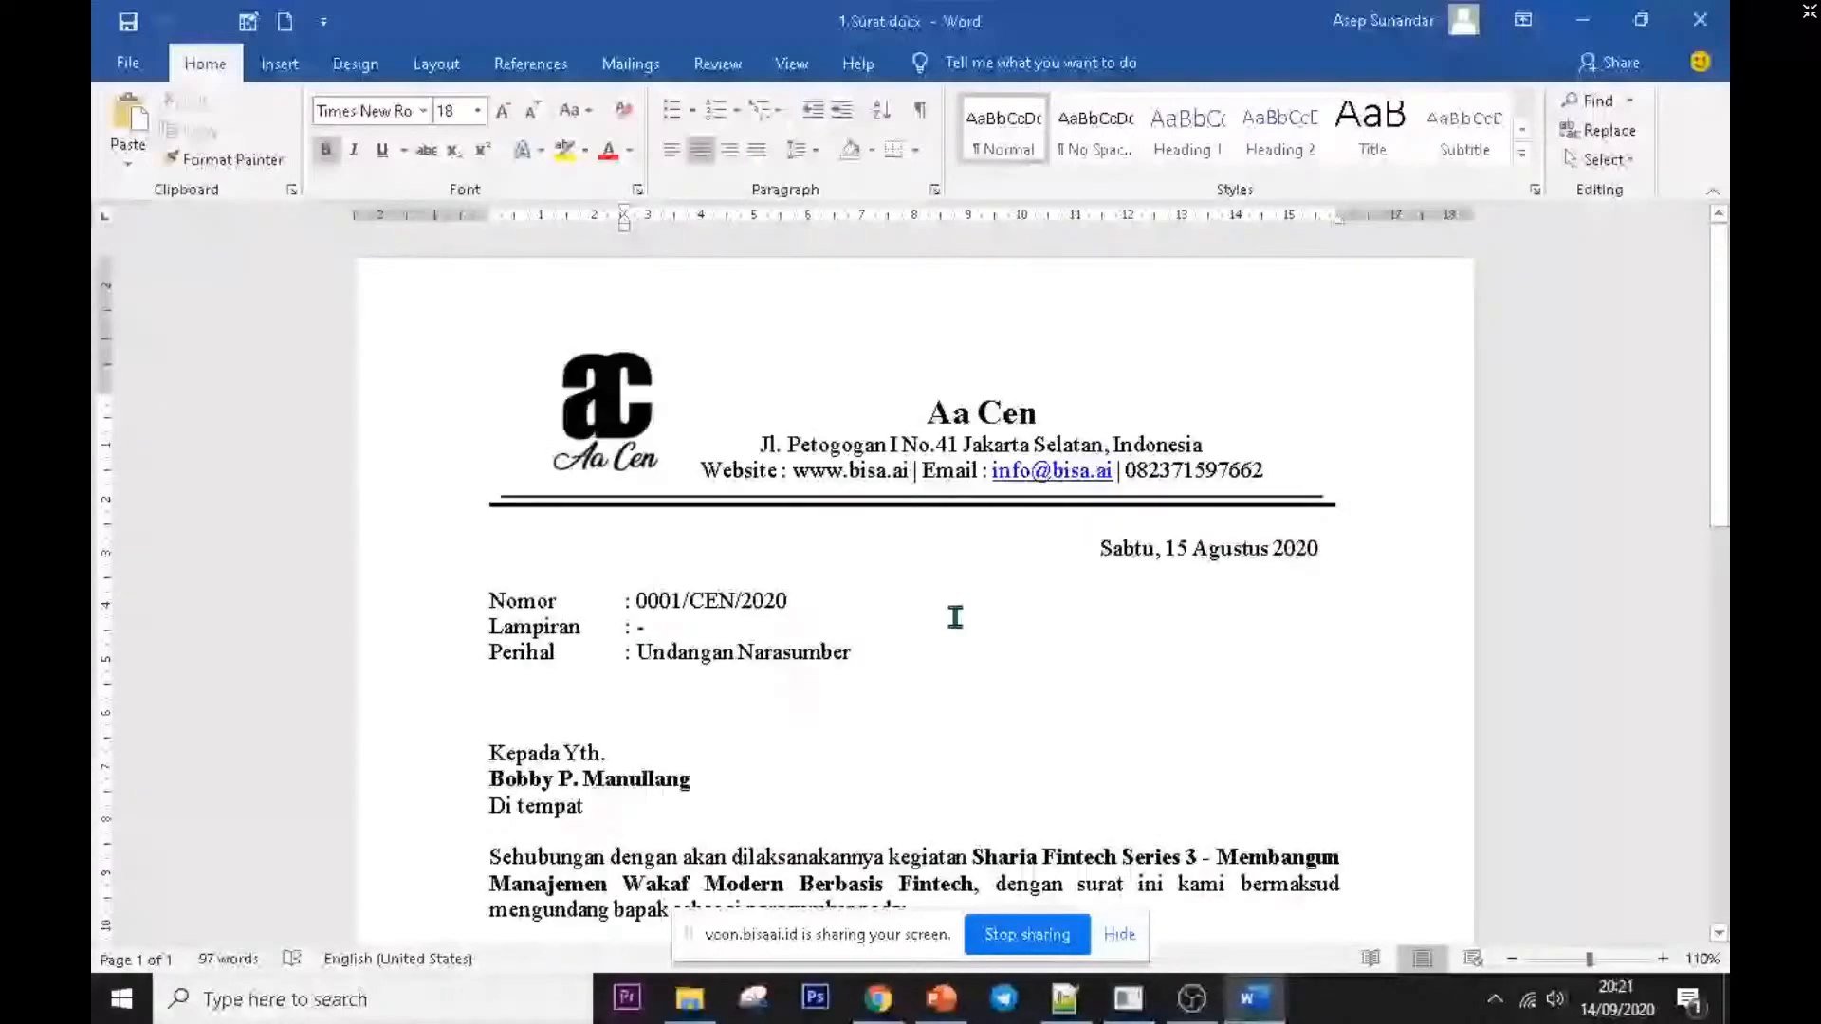
pyautogui.scroll(-5, 955, 618)
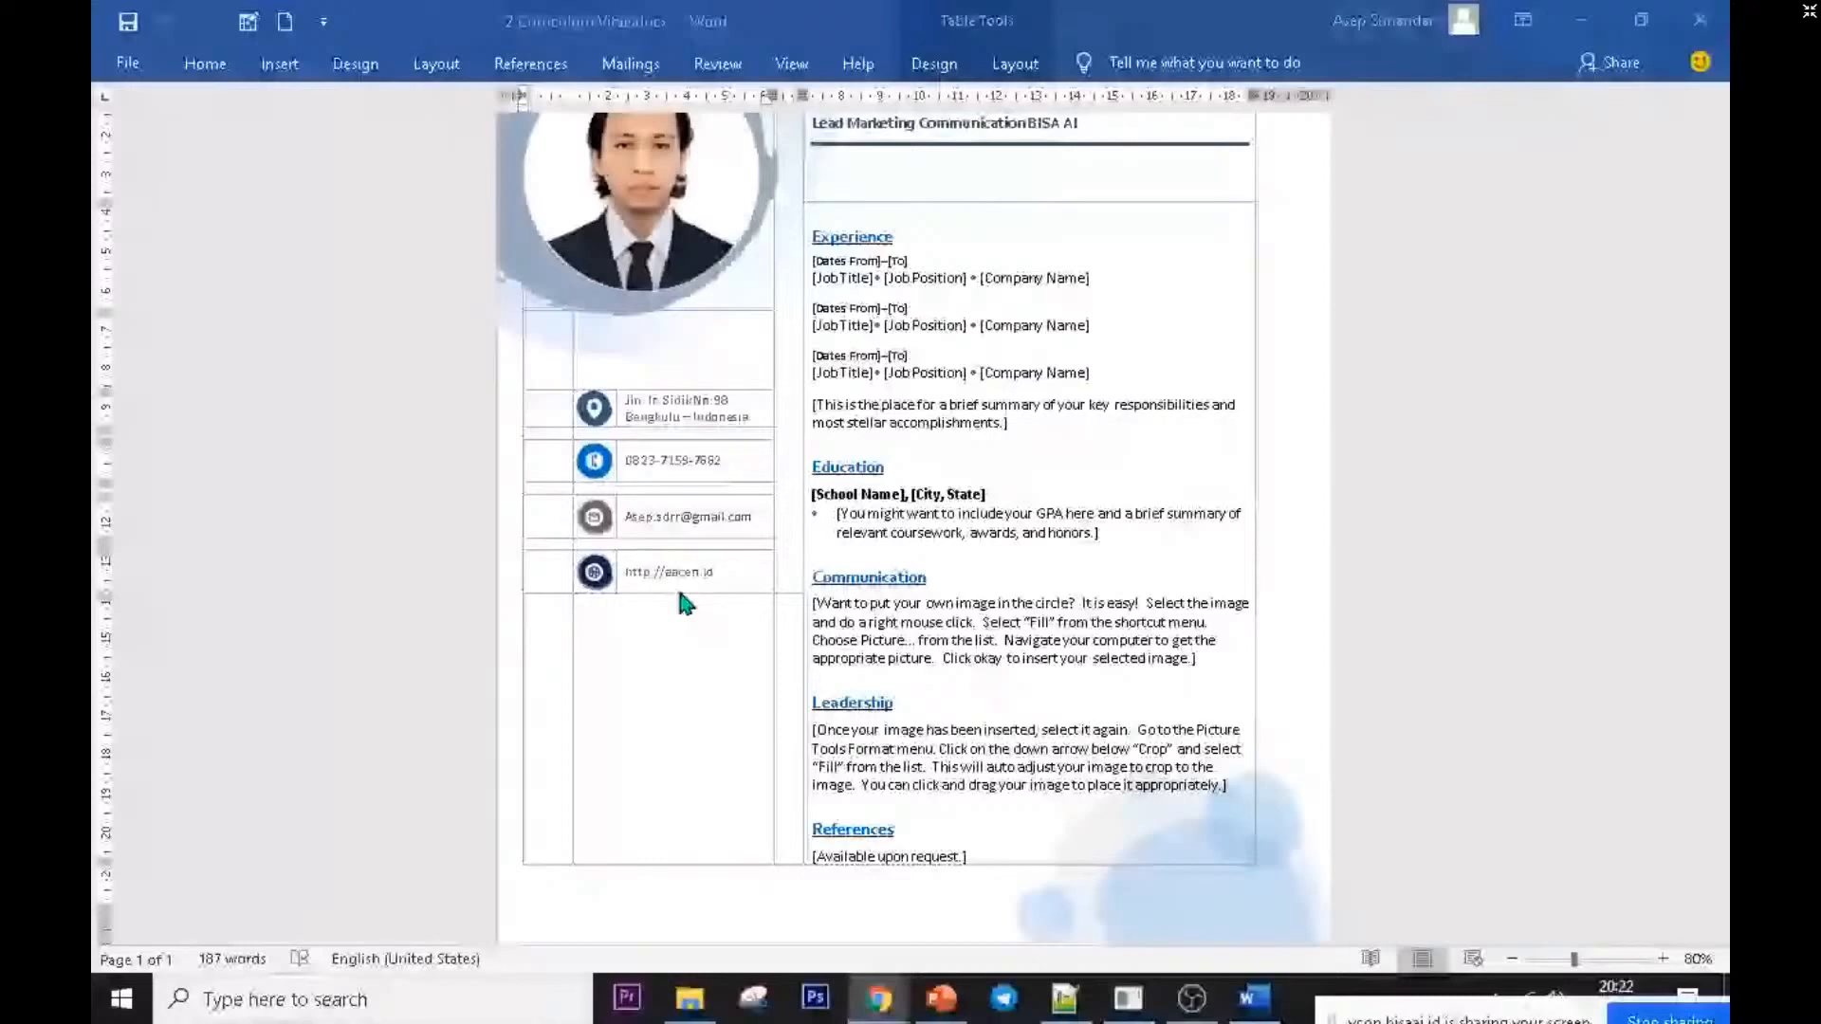
pyautogui.click(680, 595)
pyautogui.scroll(3, 902, 497)
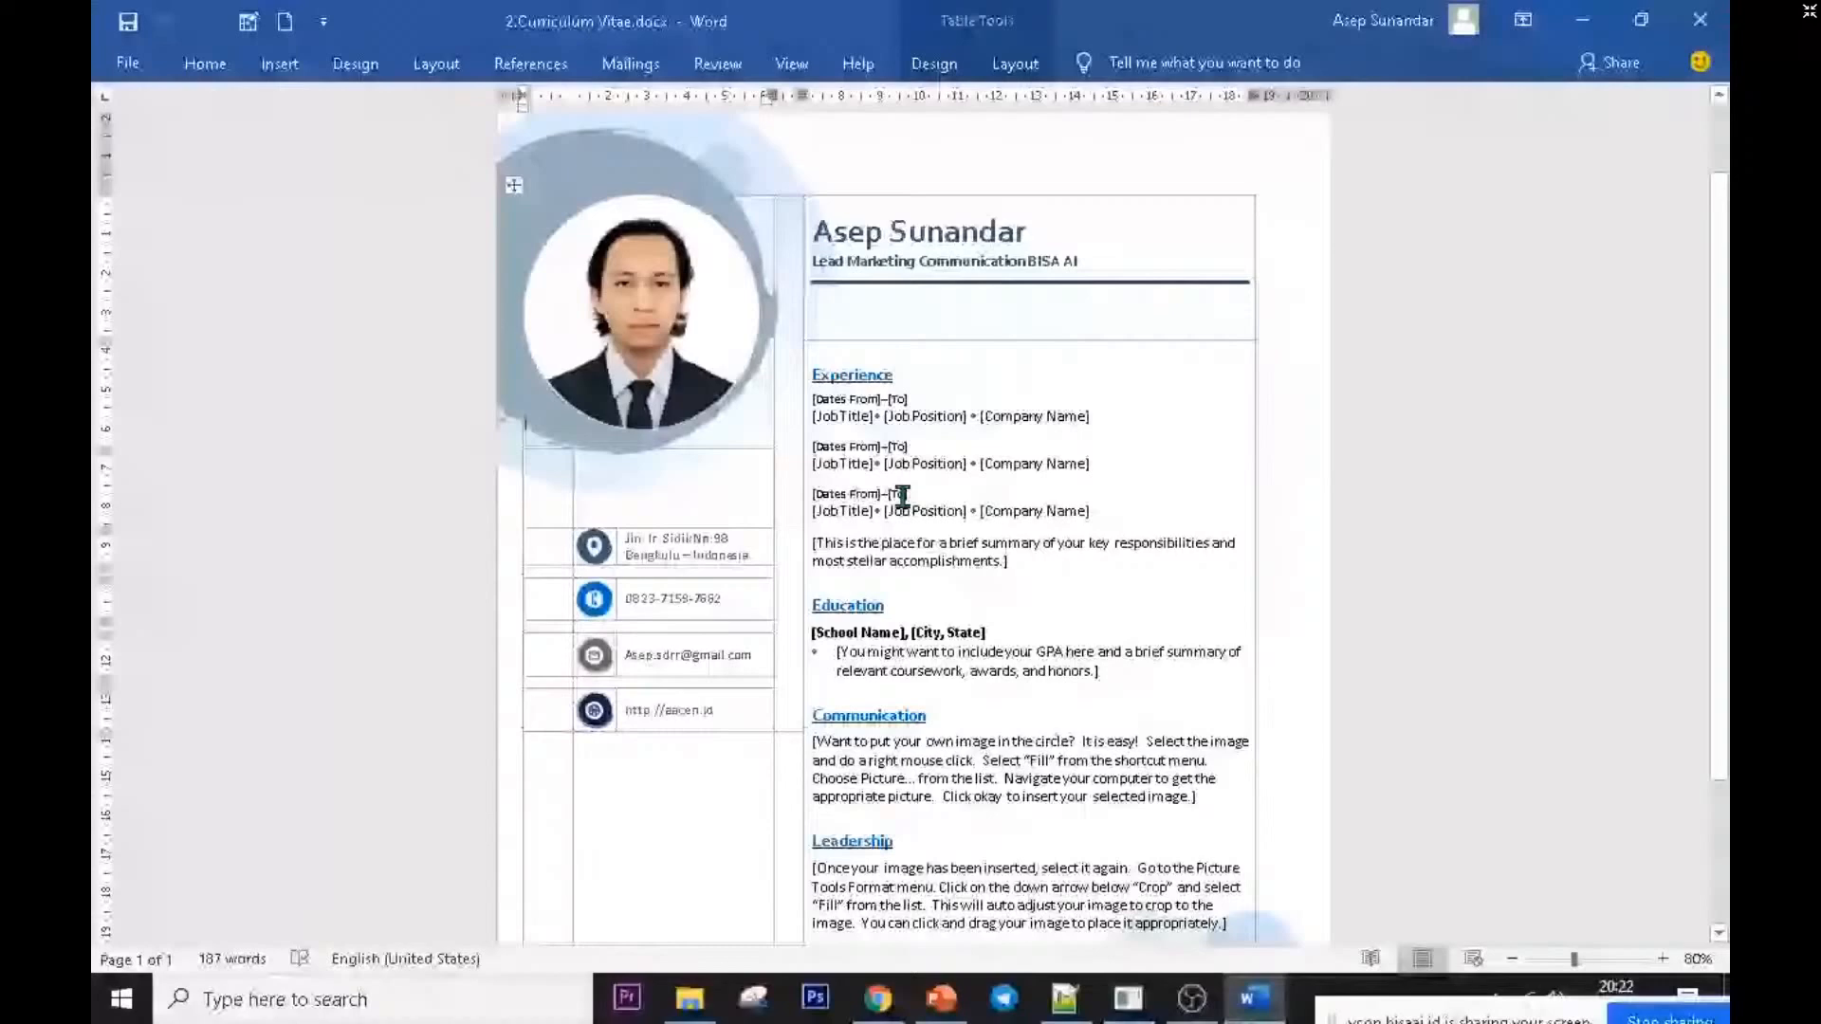
# - Browse Word's new-document templates and create a document from the Blue spheres cover letter template
pyautogui.click(127, 63)
pyautogui.click(162, 183)
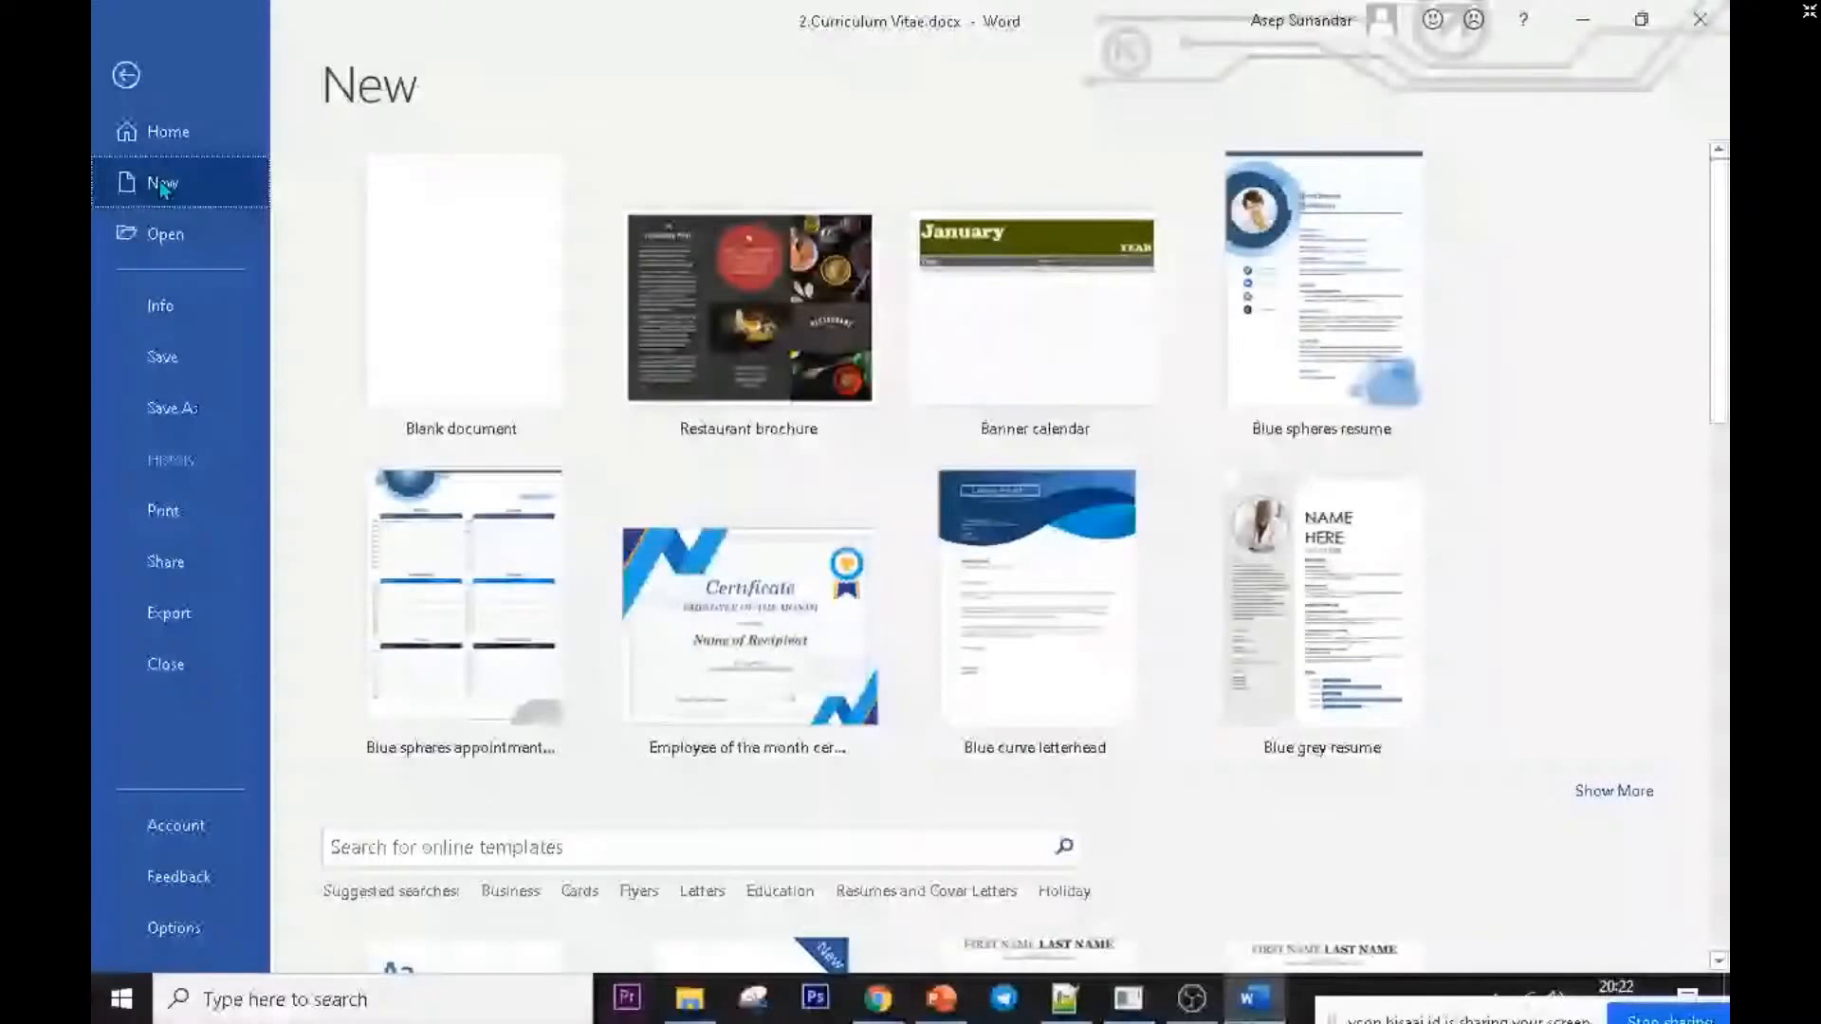
pyautogui.click(510, 891)
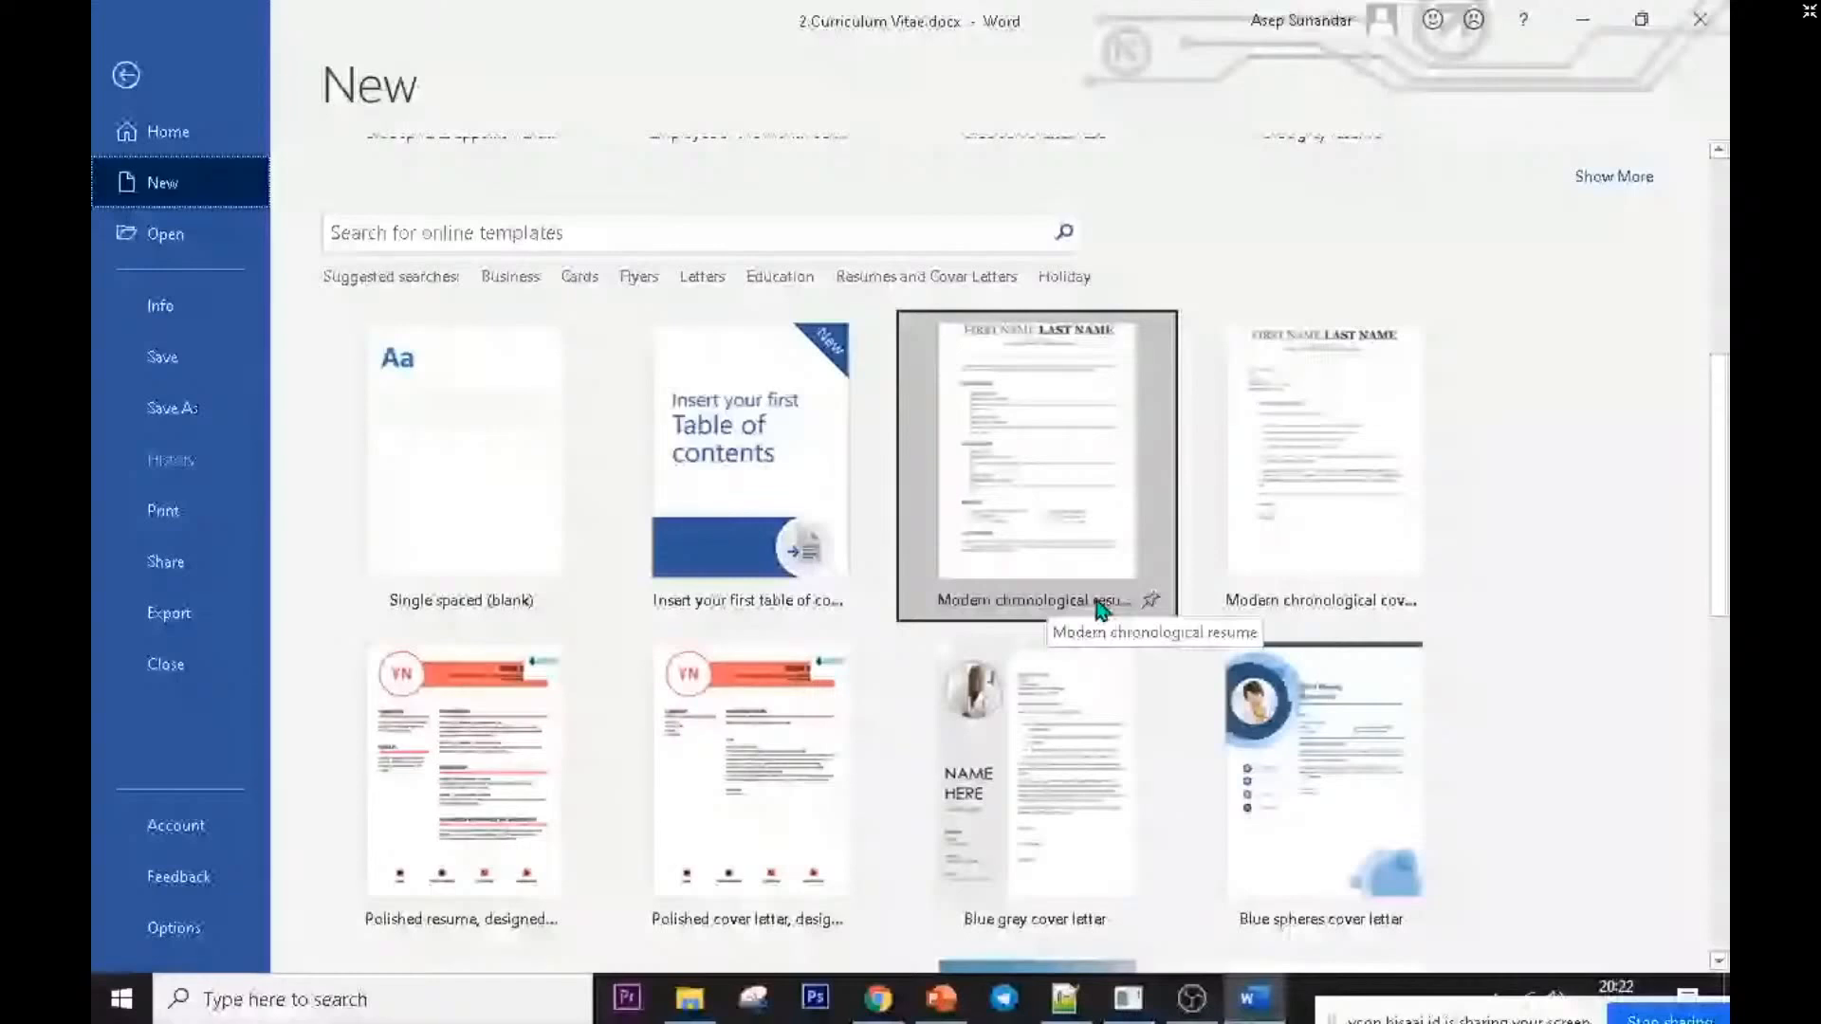
pyautogui.scroll(-3, 1361, 456)
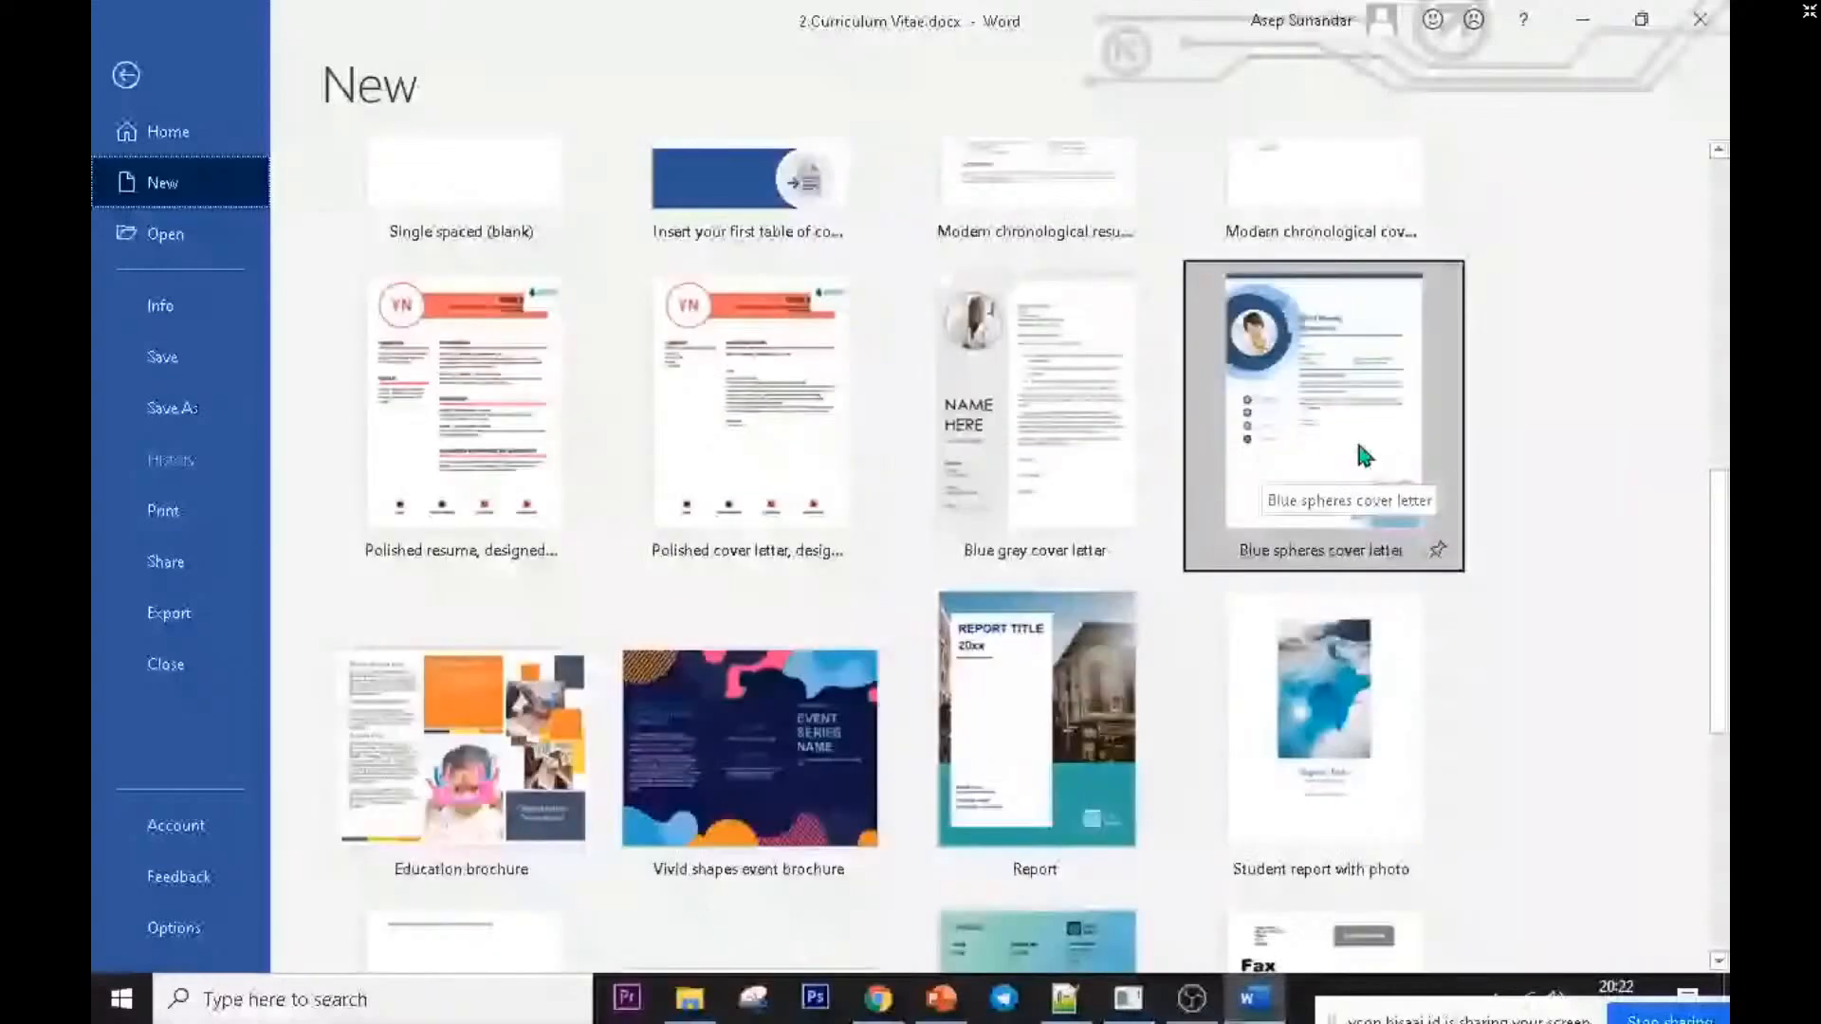
pyautogui.doubleClick(1358, 445)
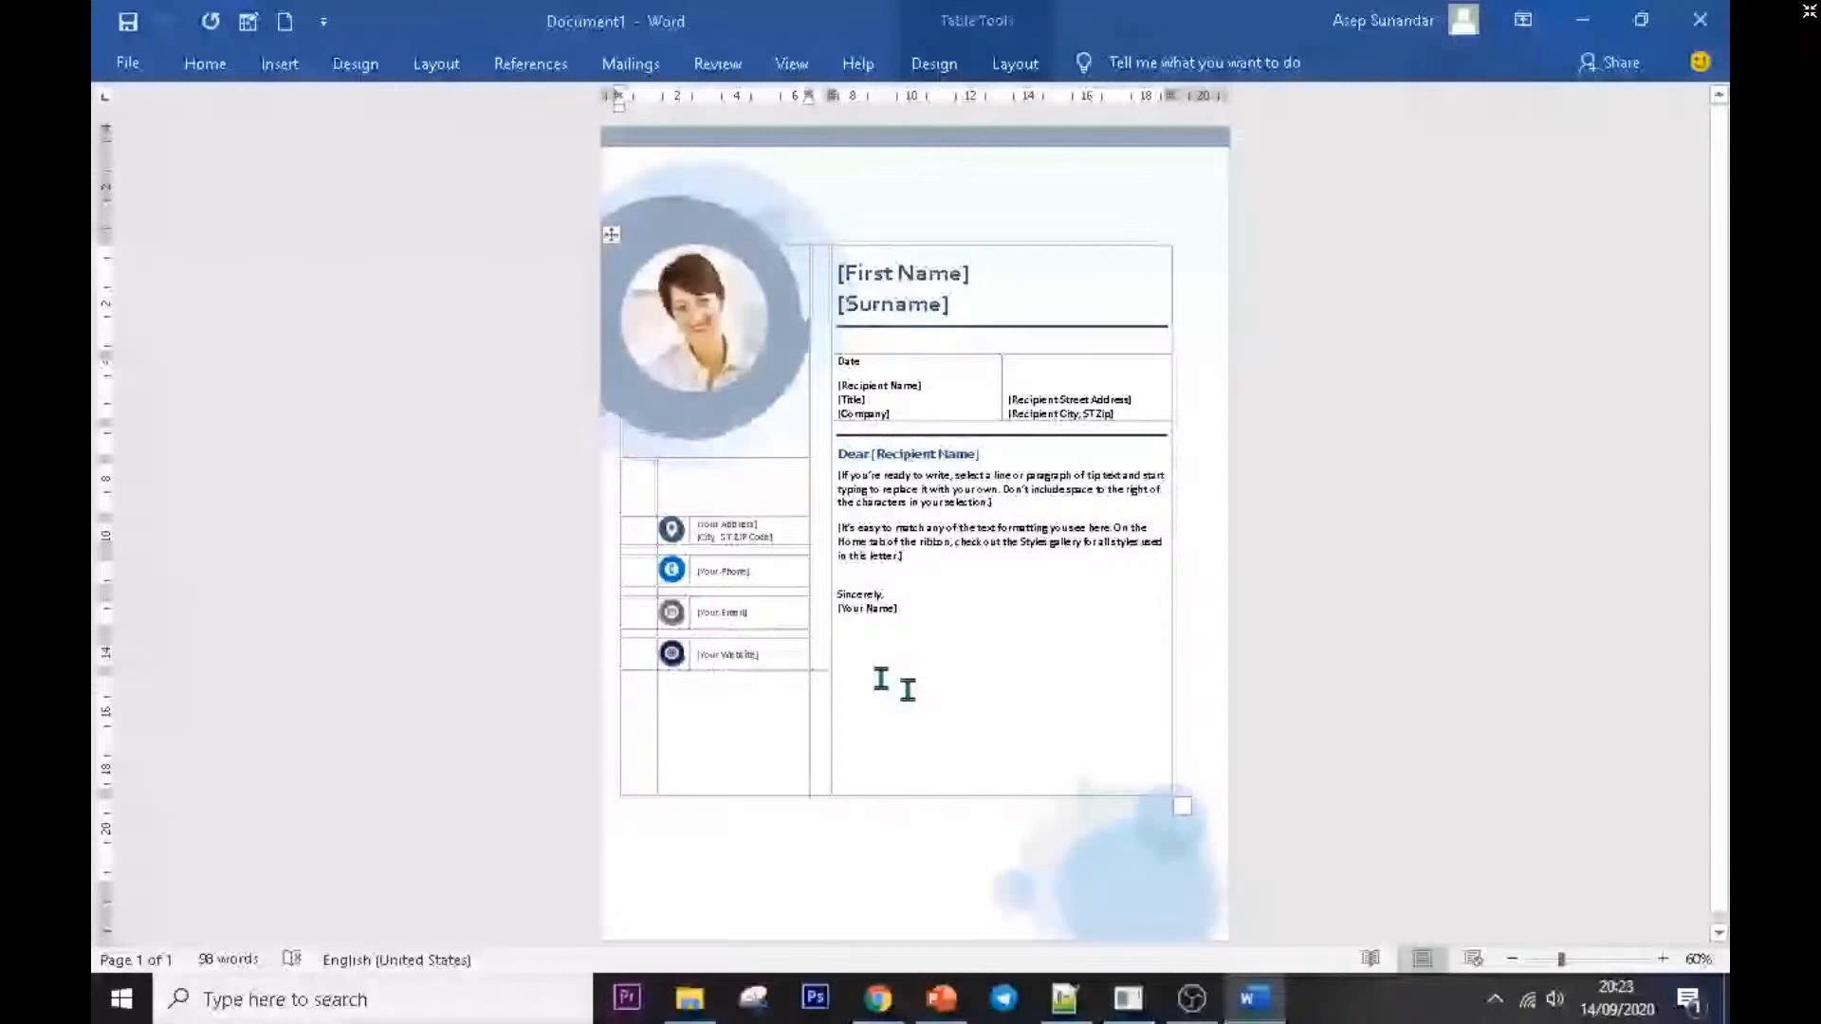
pyautogui.scroll(1, 956, 450)
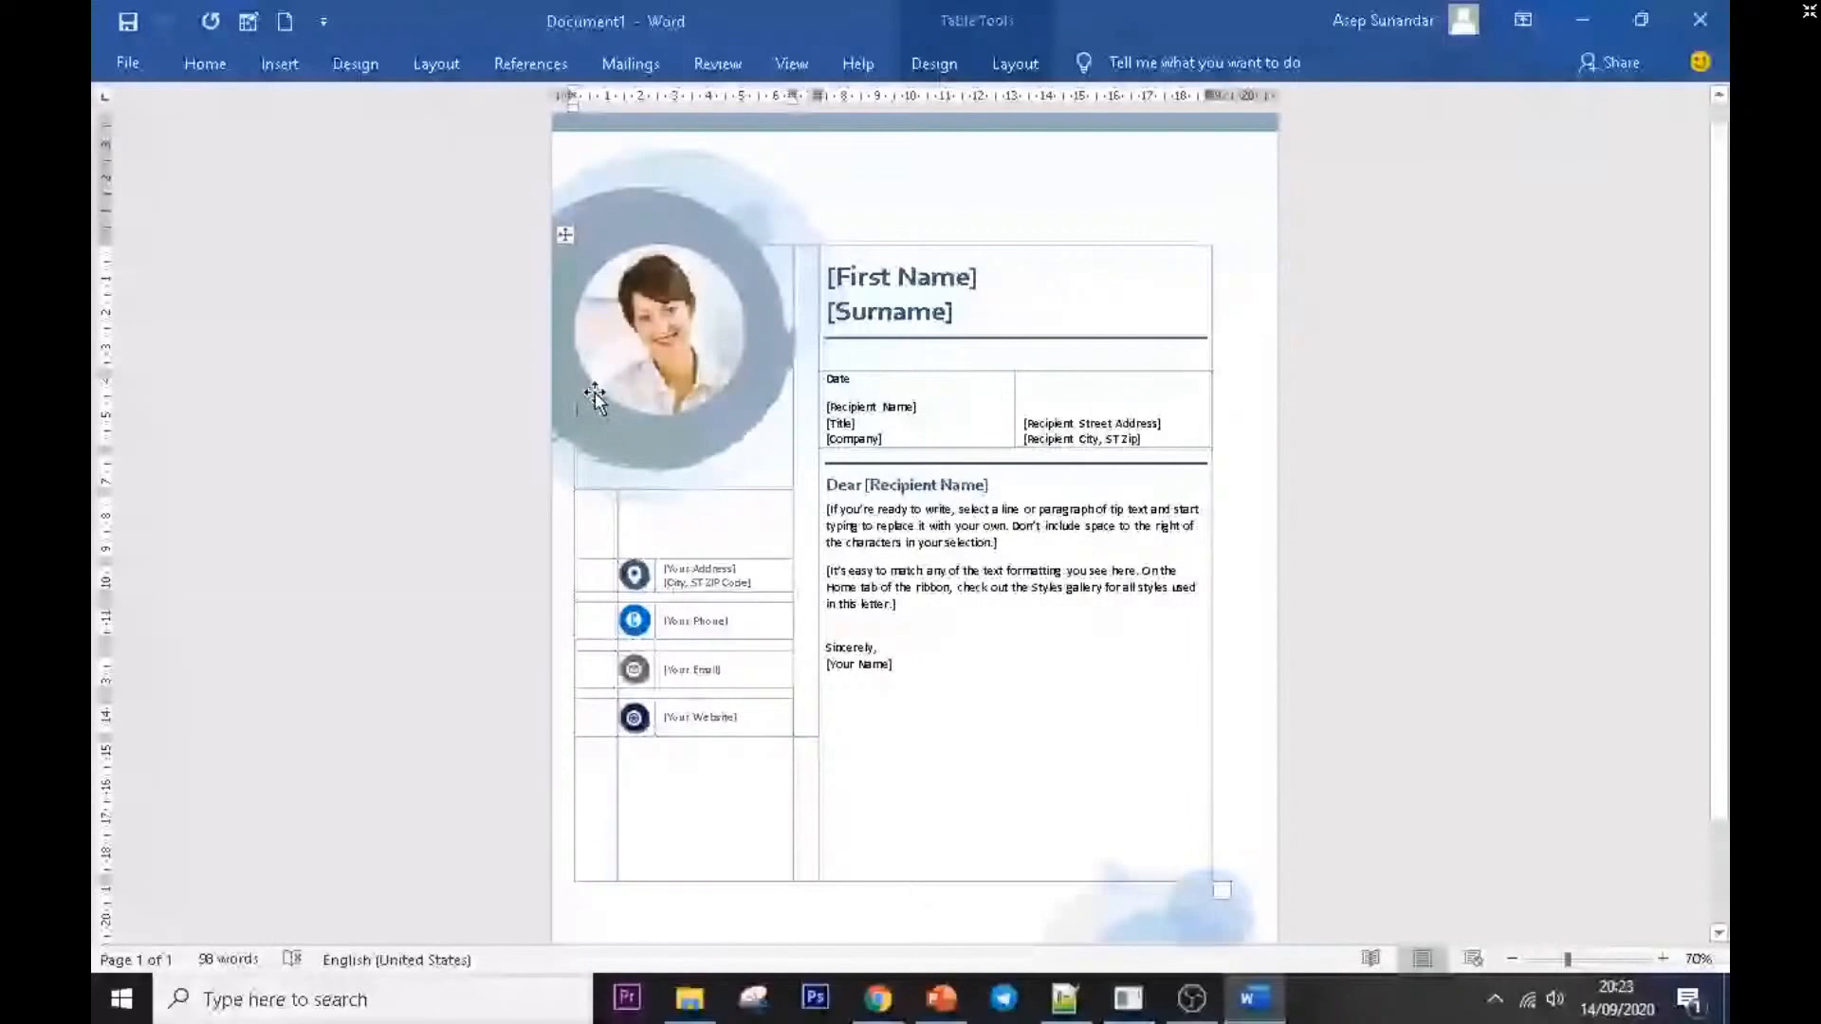
# - Create another document from the Blue grey cover letter template and browse the template gallery once more
pyautogui.hotkey('alt', 'f')
pyautogui.press('n')
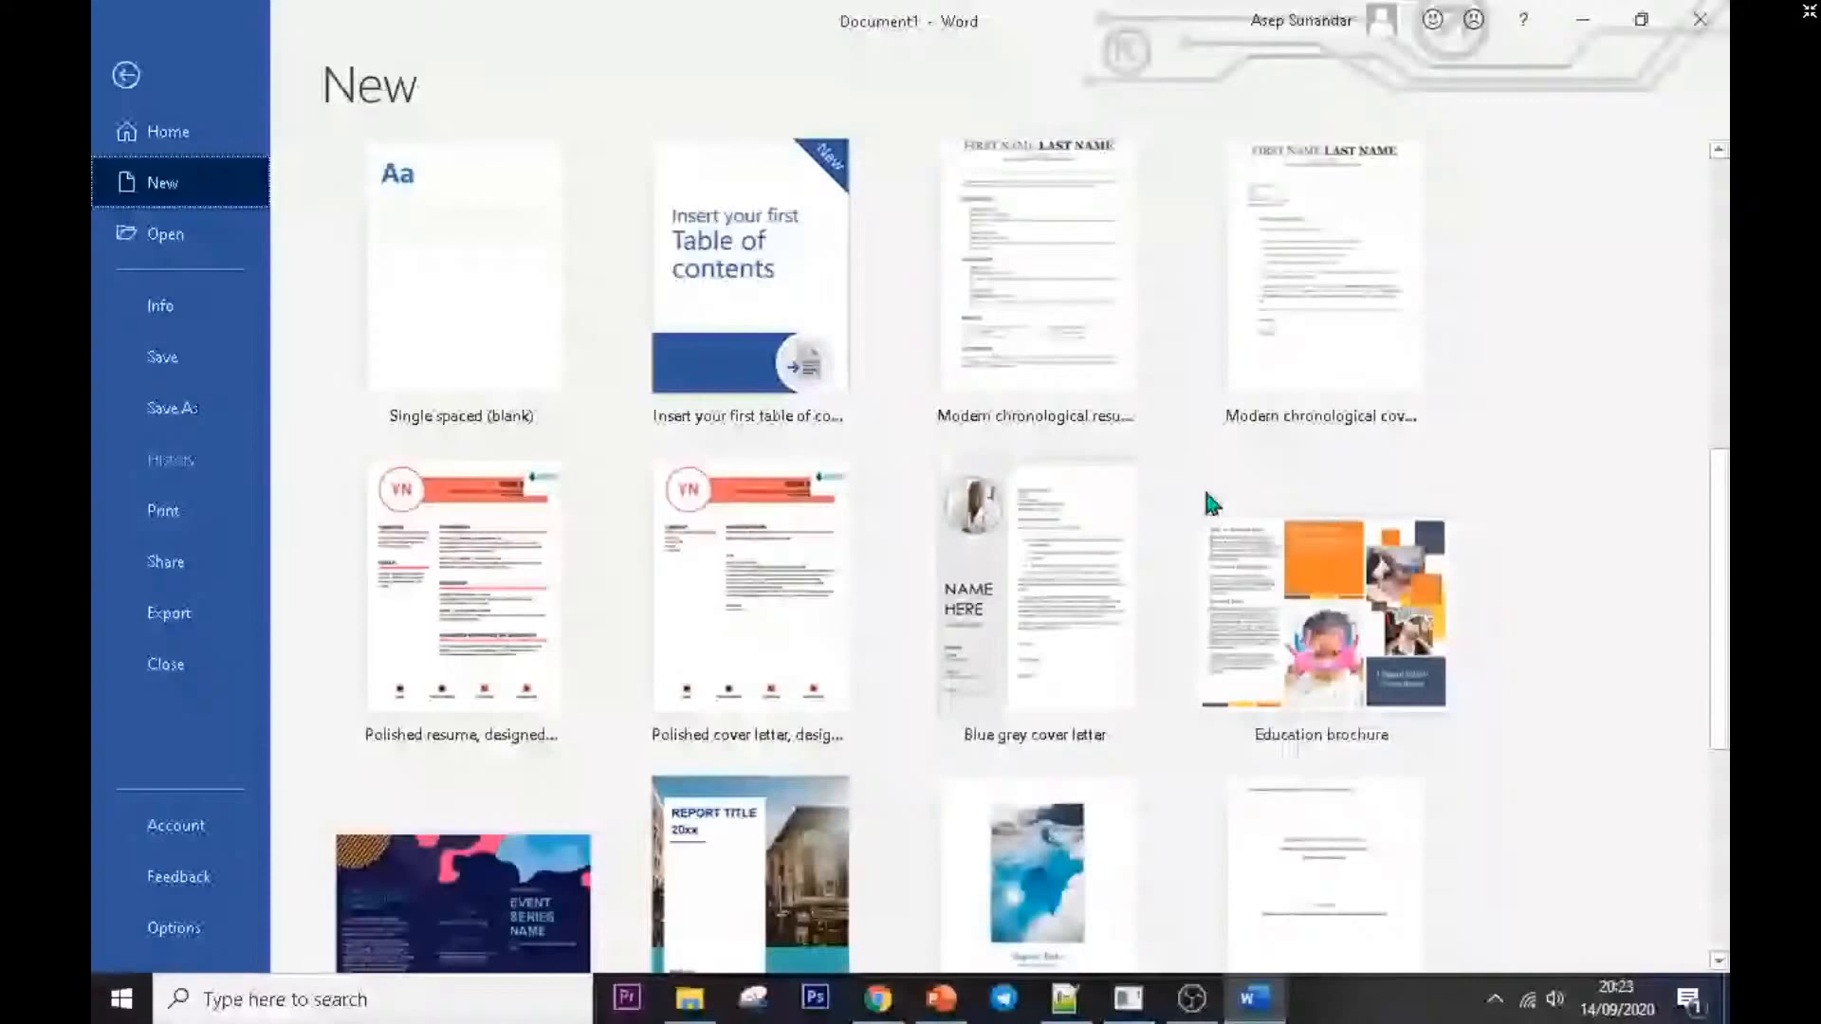
pyautogui.scroll(-2, 1206, 492)
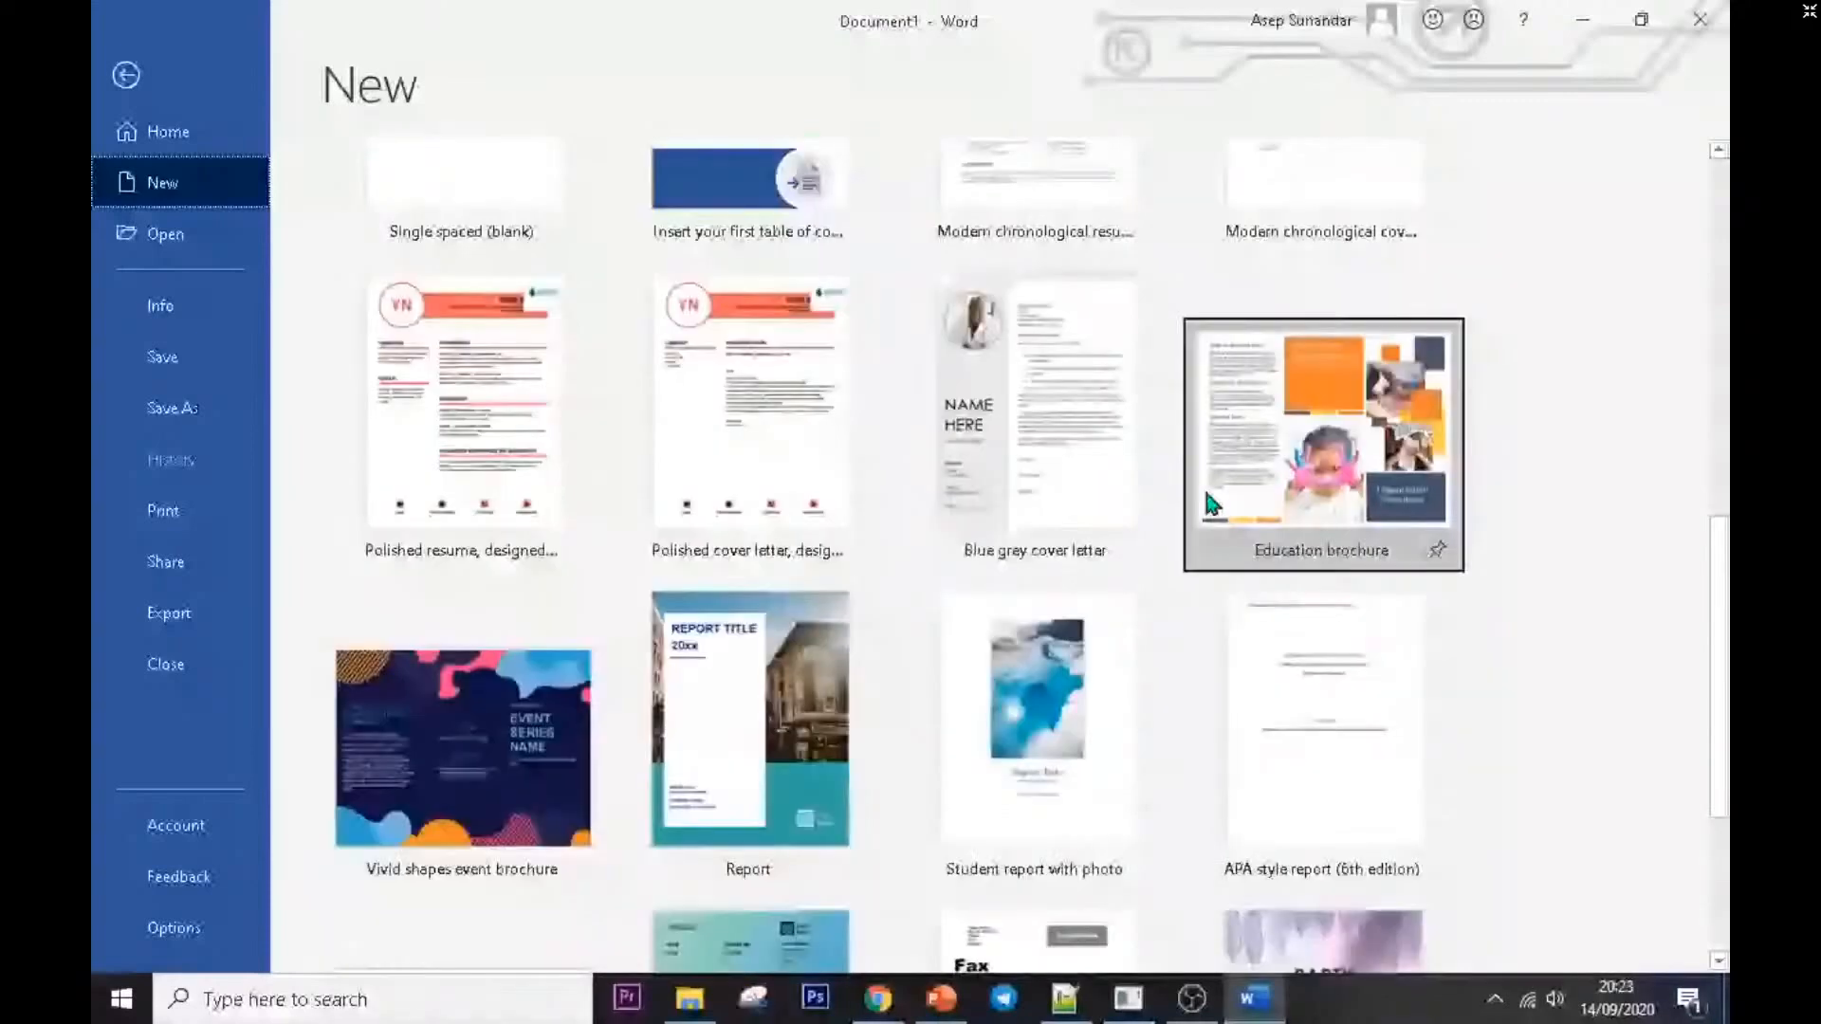
pyautogui.click(1069, 429)
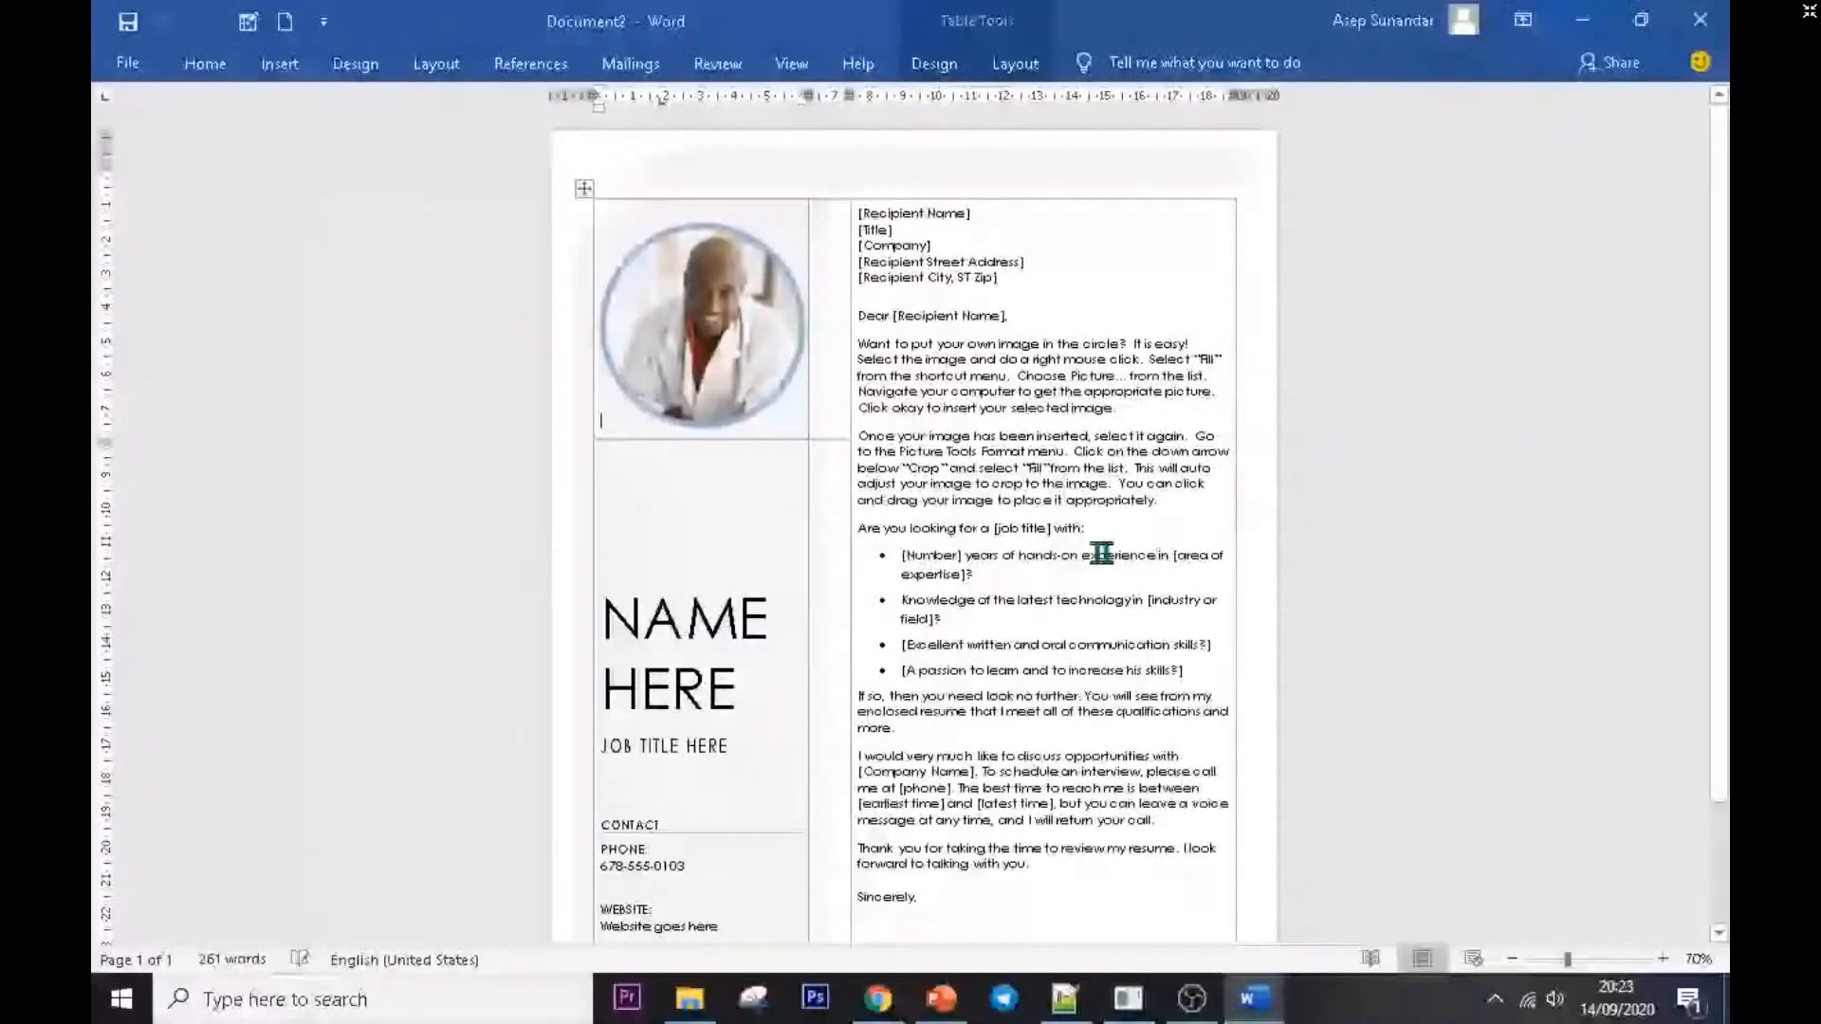
pyautogui.click(127, 62)
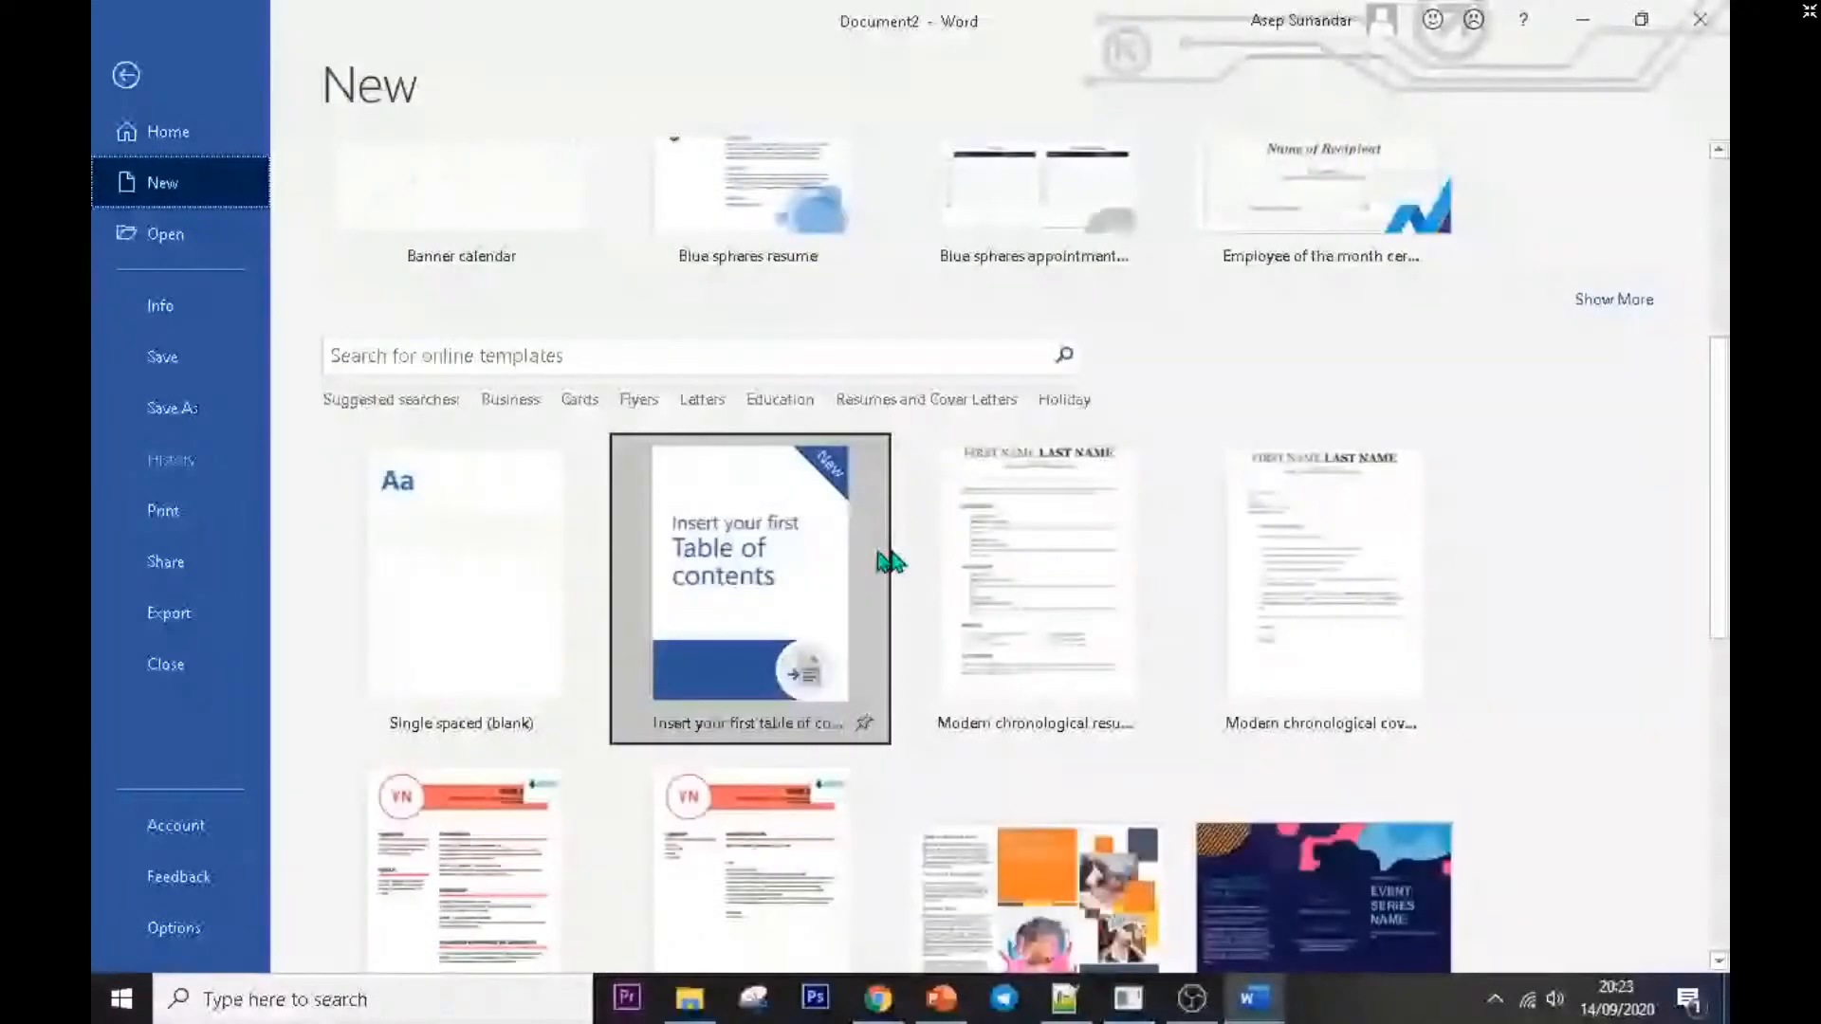
pyautogui.scroll(-3, 877, 559)
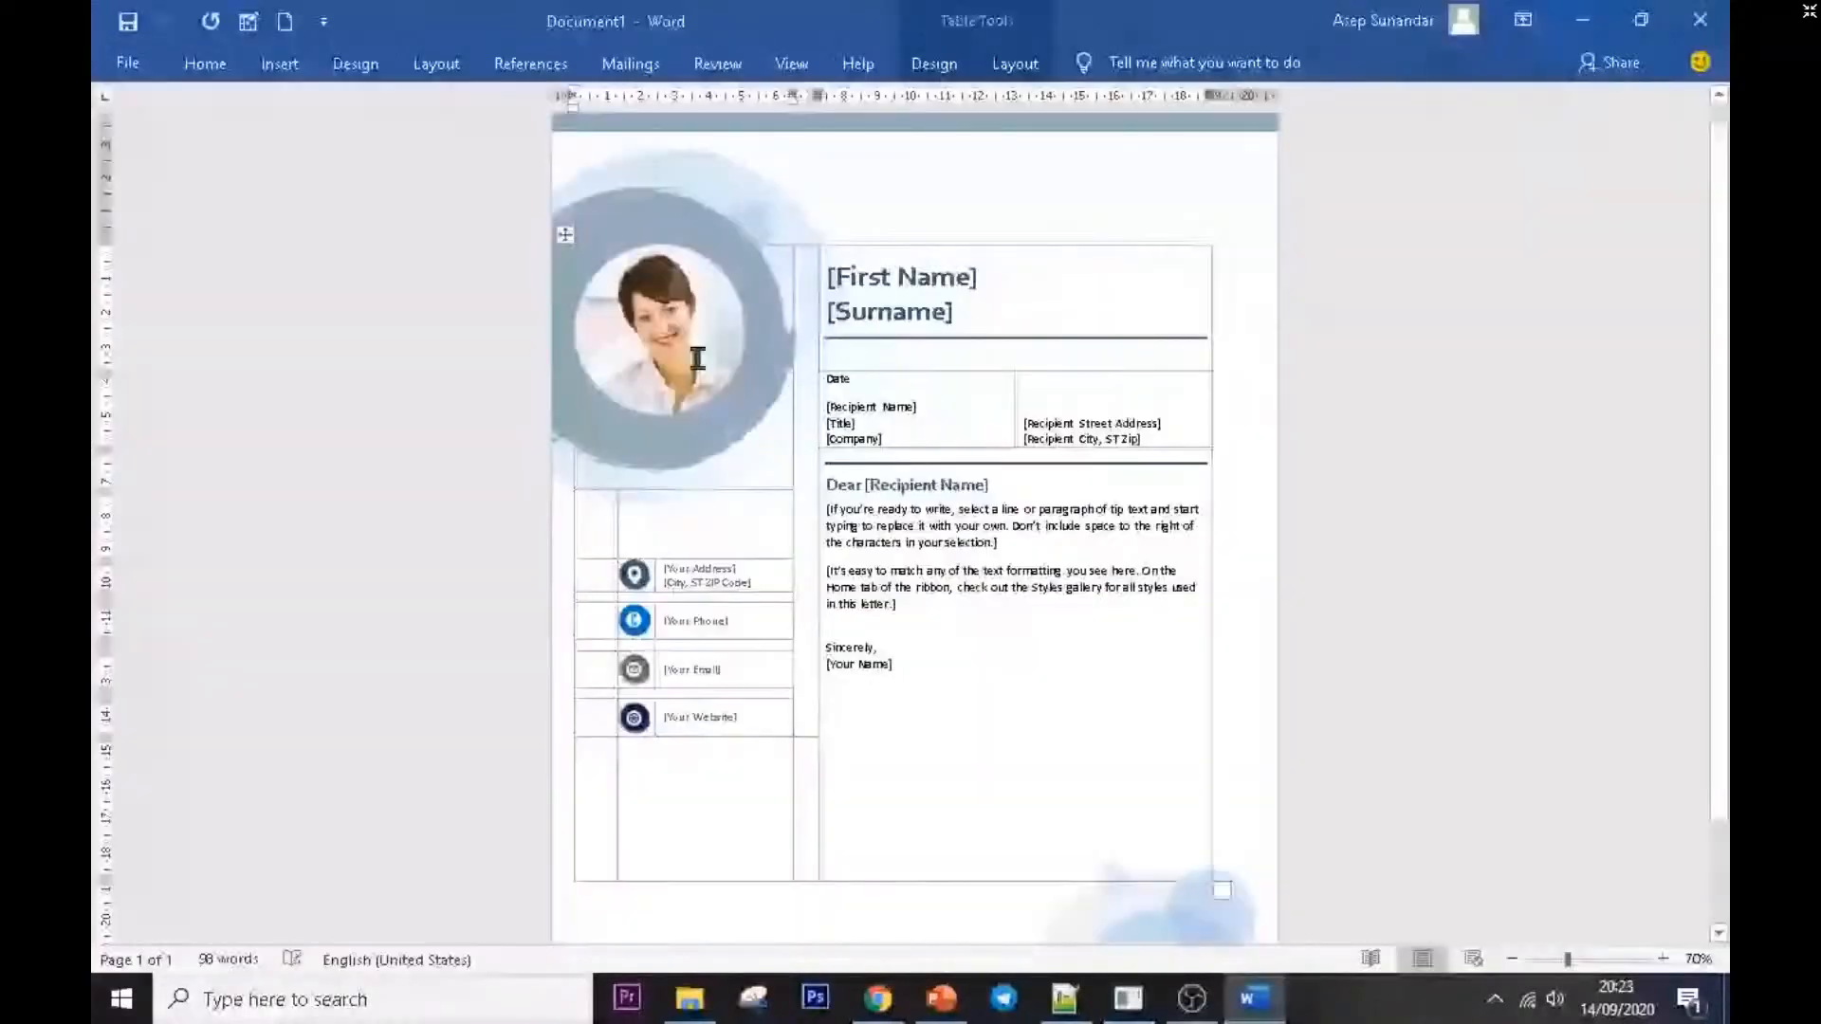
# - Replace the sample portrait in the Blue spheres cover letter with foto.jpg from the WORD folder
pyautogui.click(697, 359)
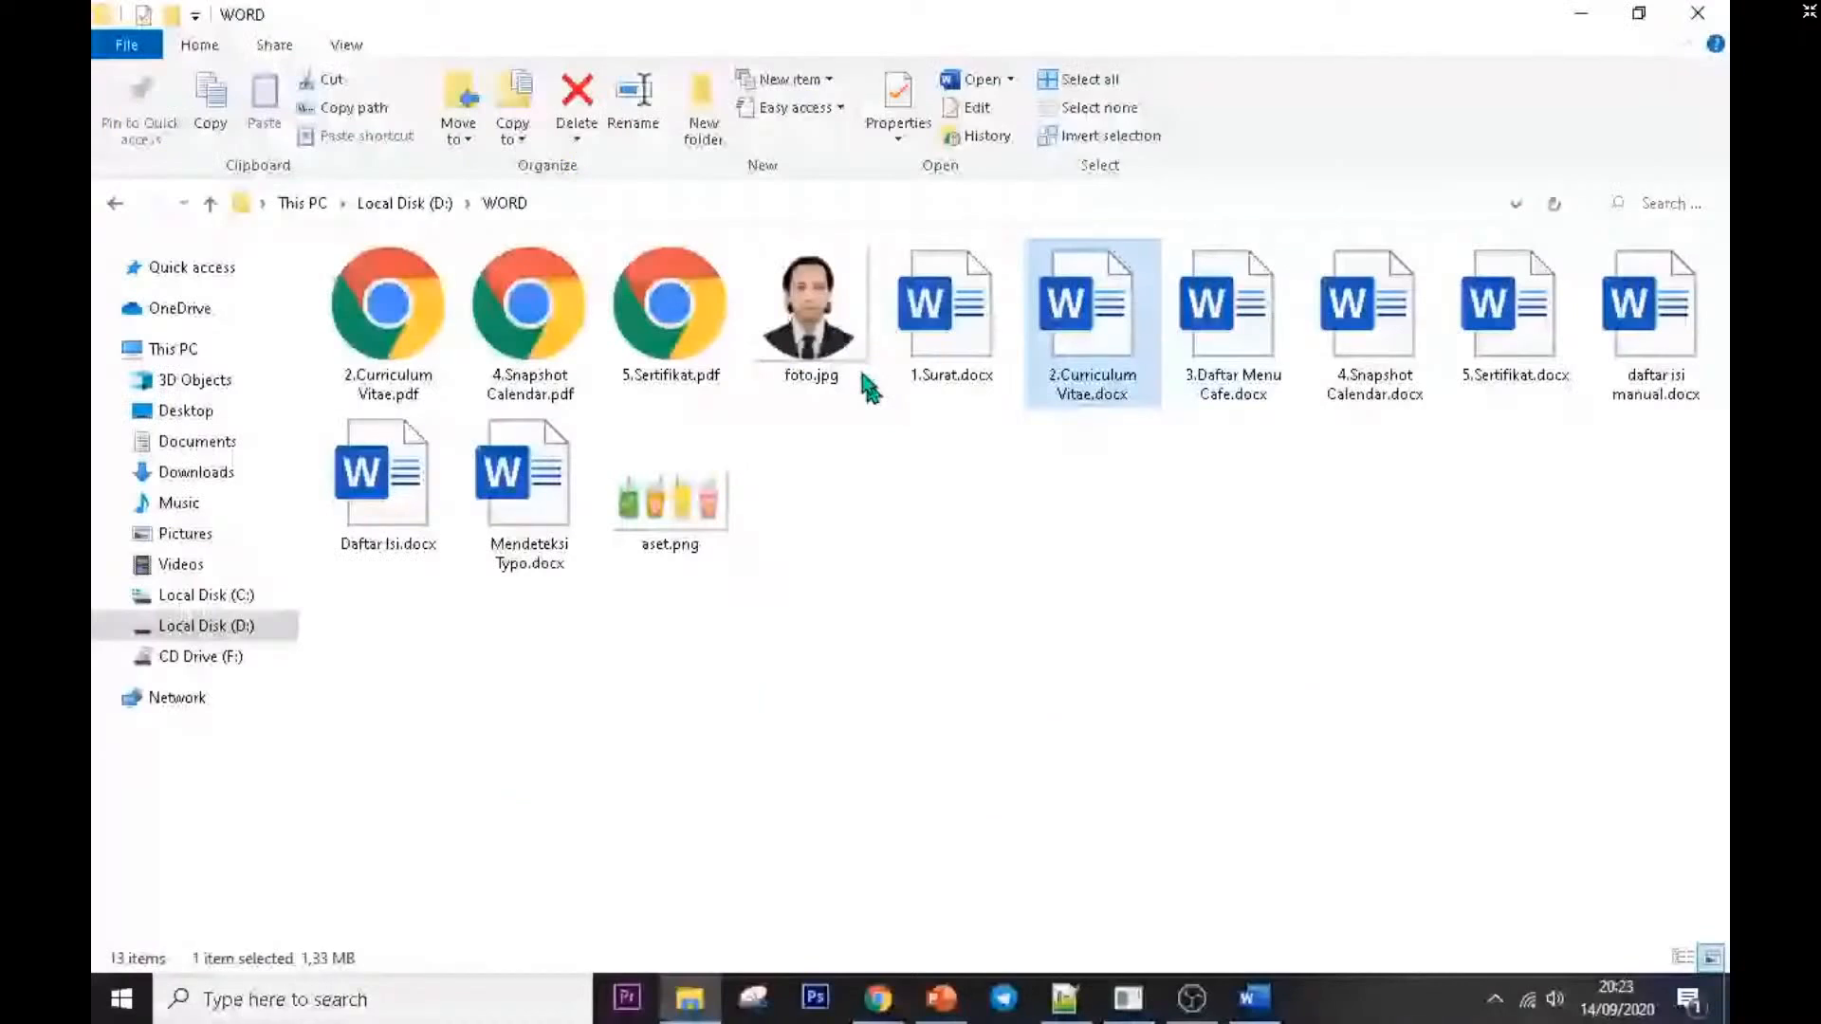
pyautogui.click(826, 334)
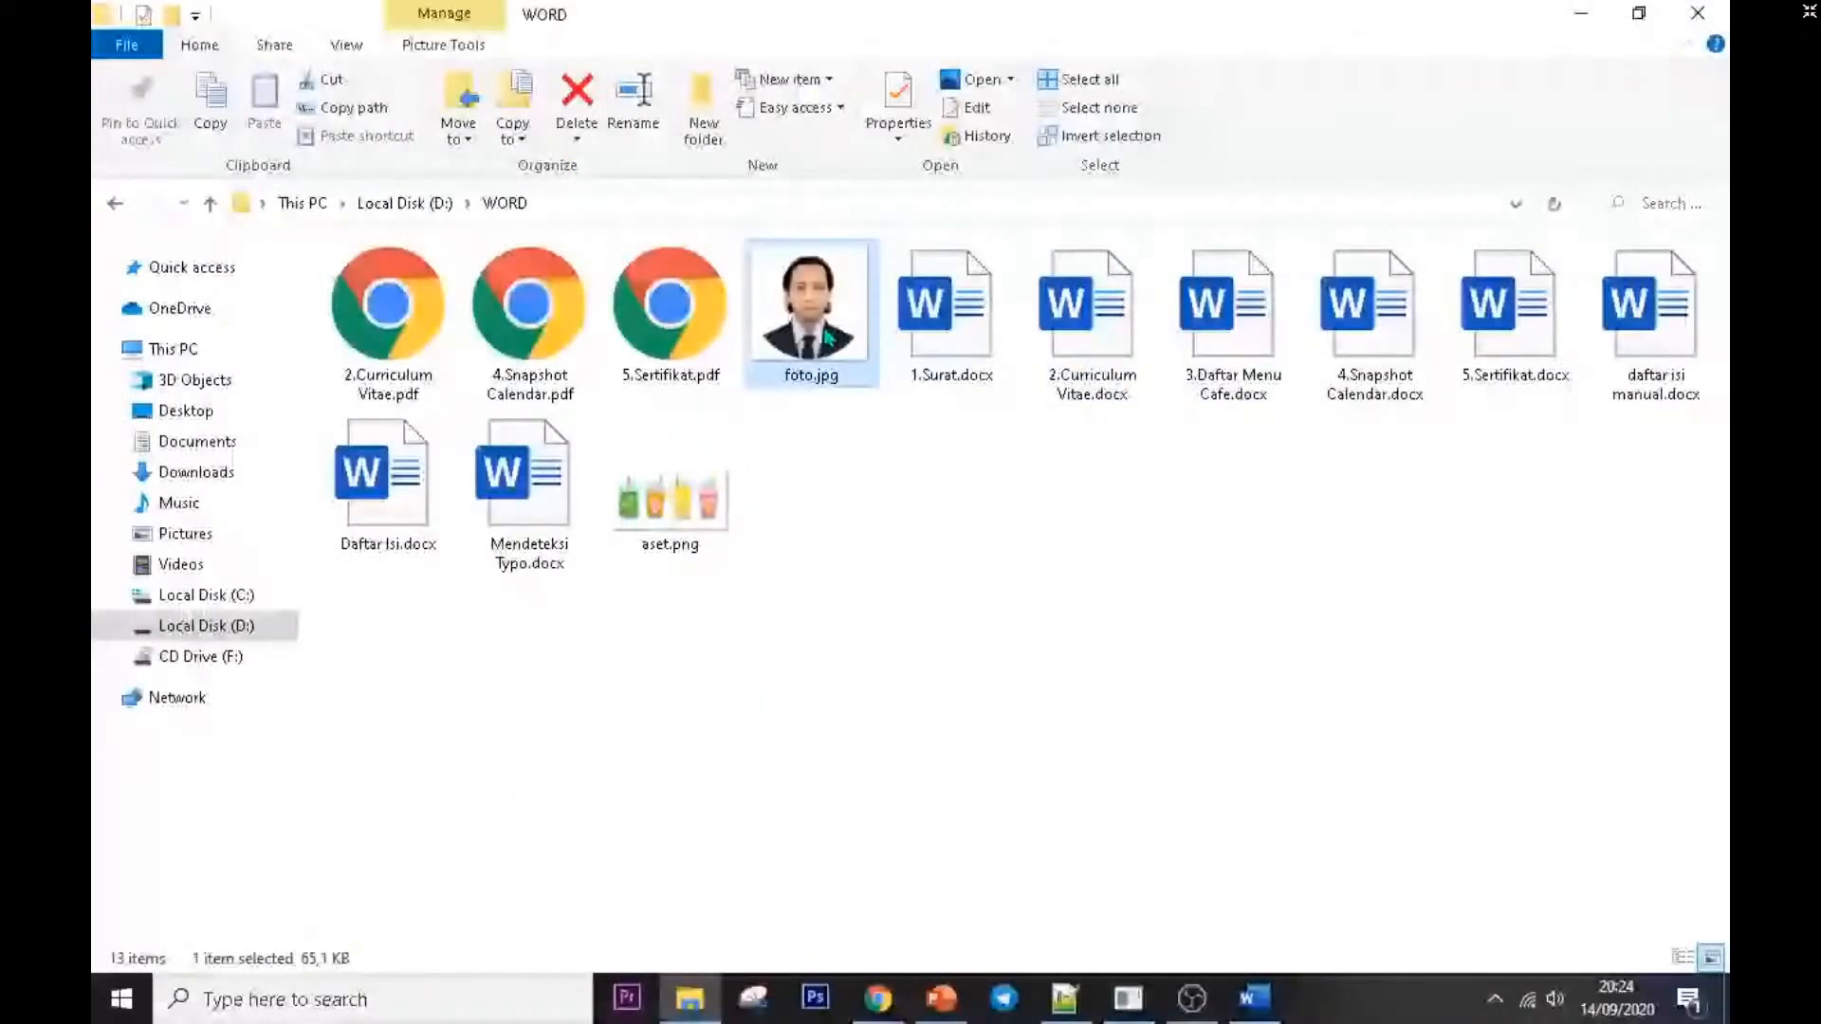
pyautogui.moveTo(825, 334); pyautogui.dragTo(795, 359)
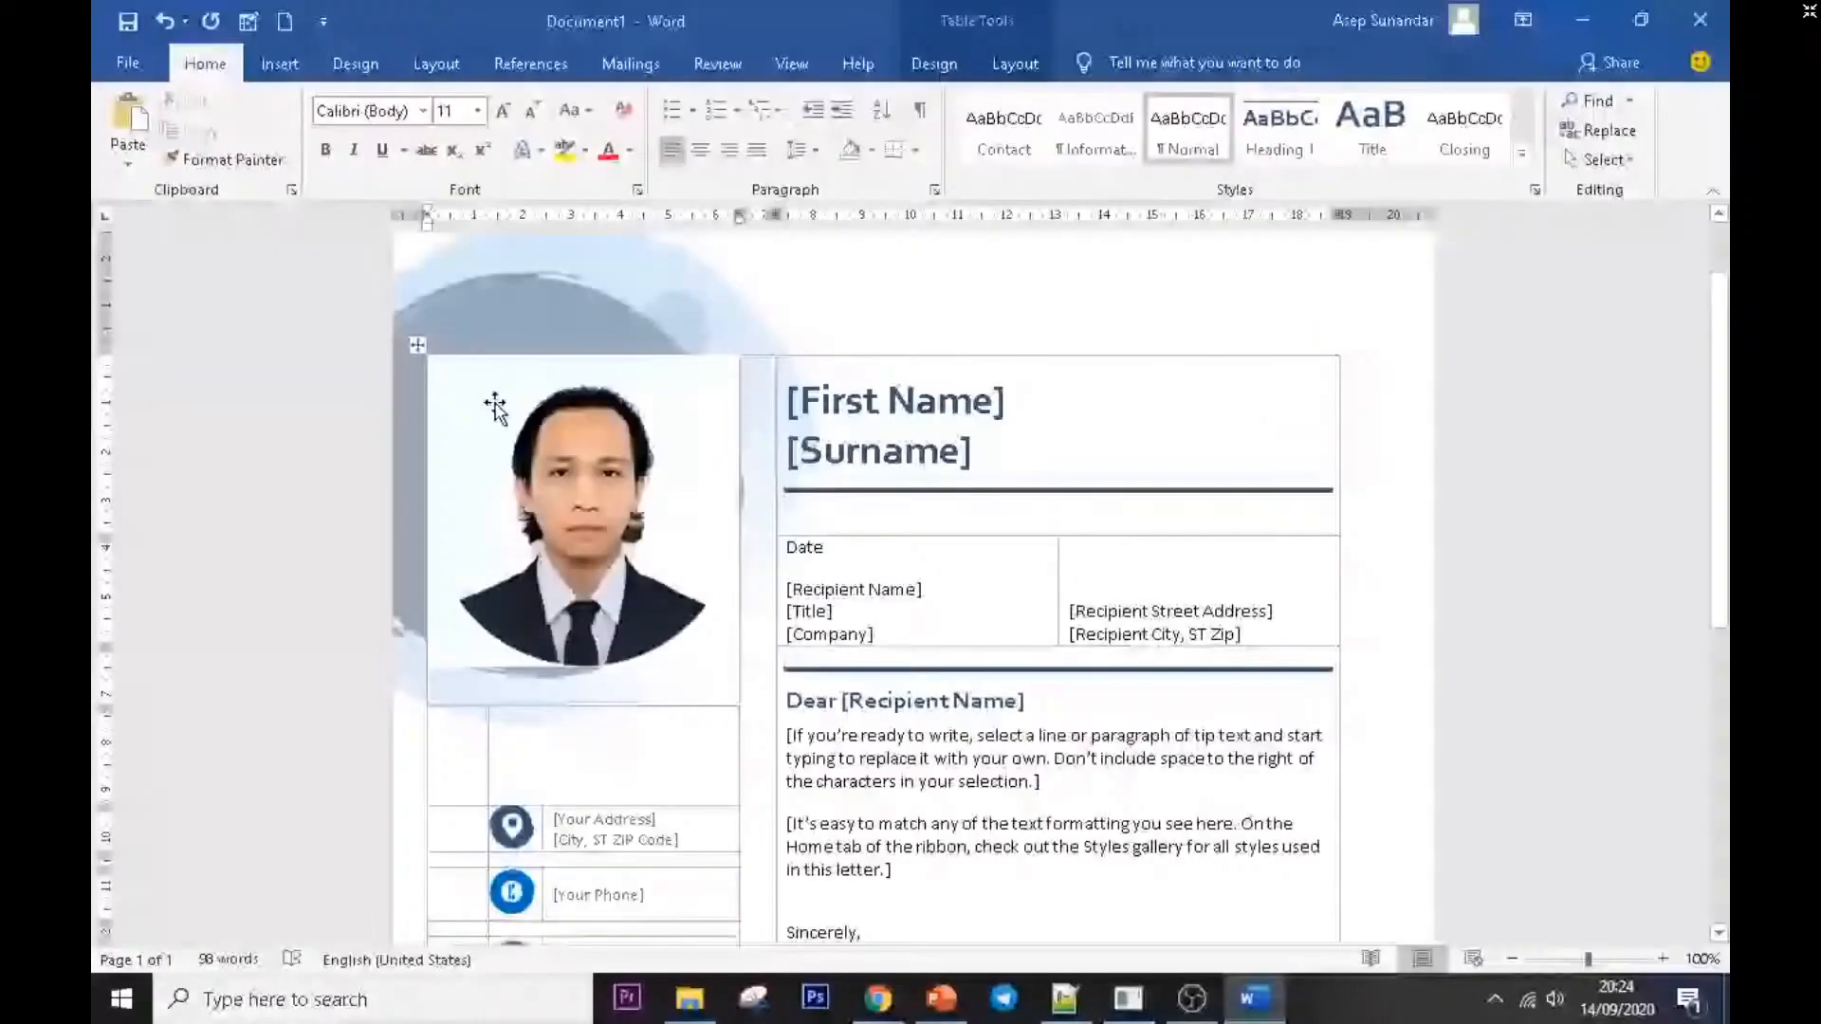
# - Crop the inserted portrait photo in the cover letter to an oval shape
pyautogui.click(495, 408)
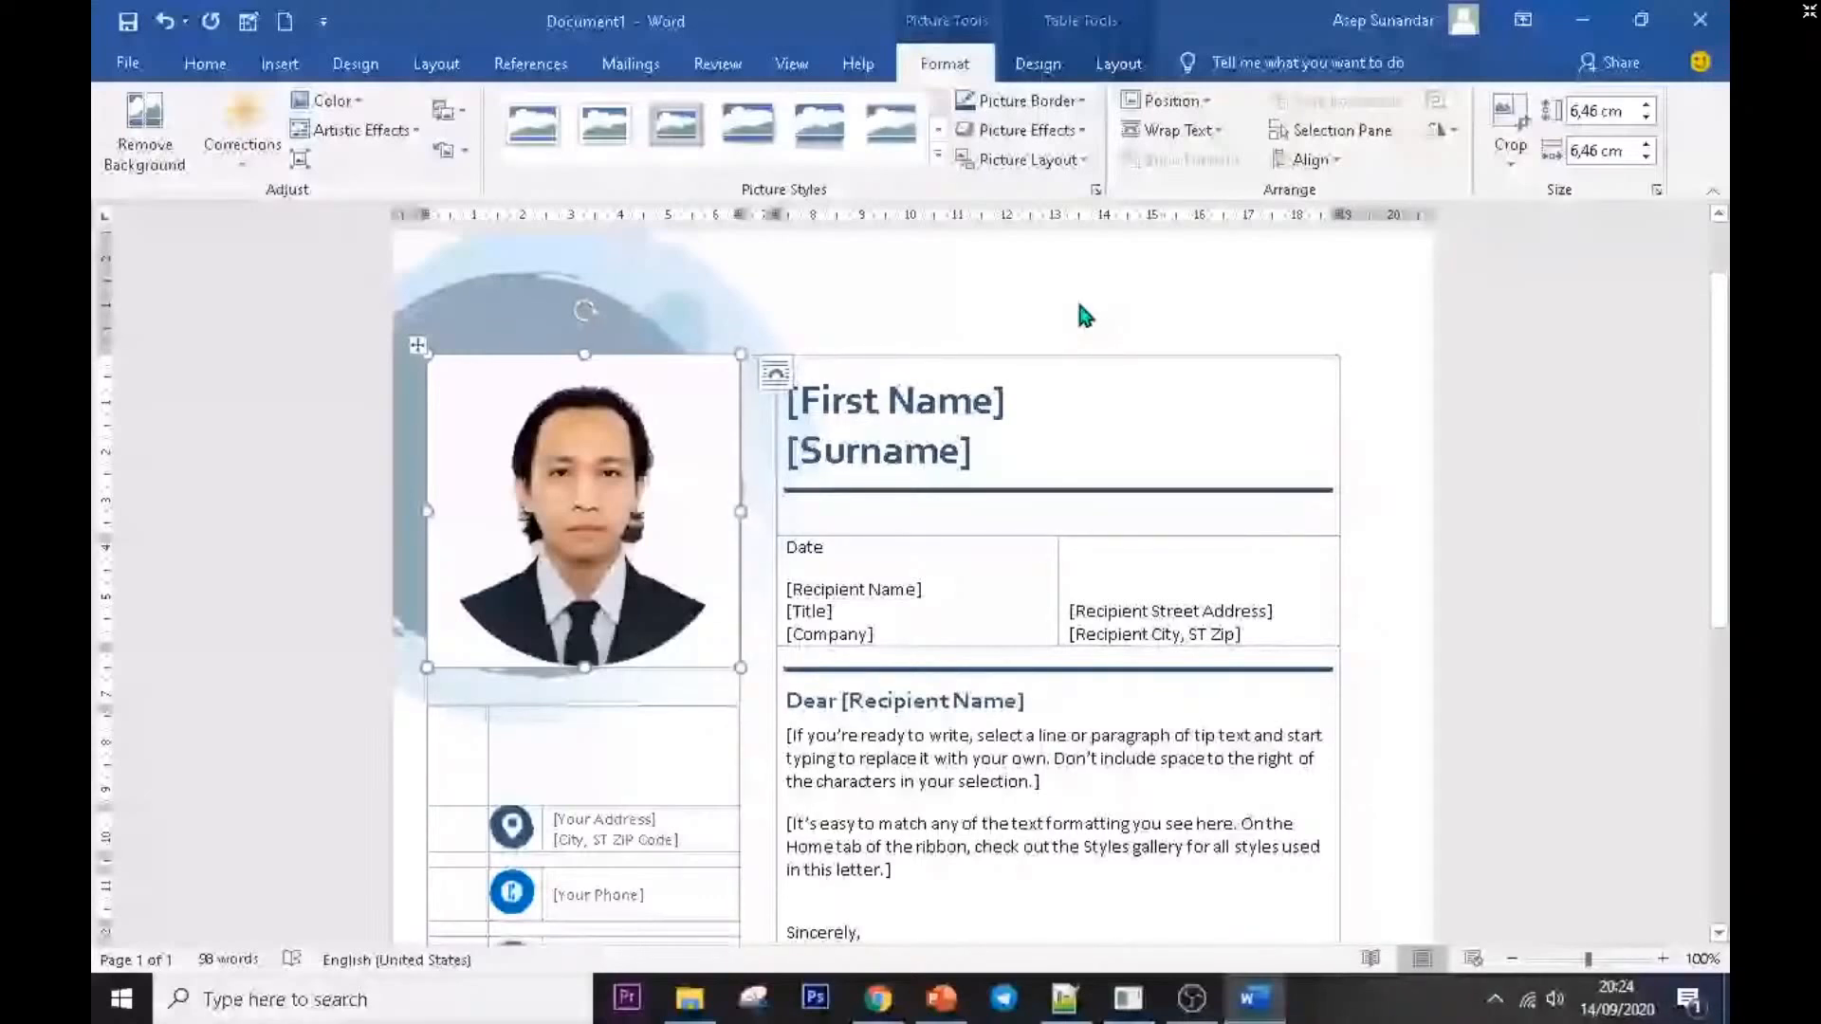
pyautogui.click(1511, 156)
pyautogui.moveTo(1575, 223)
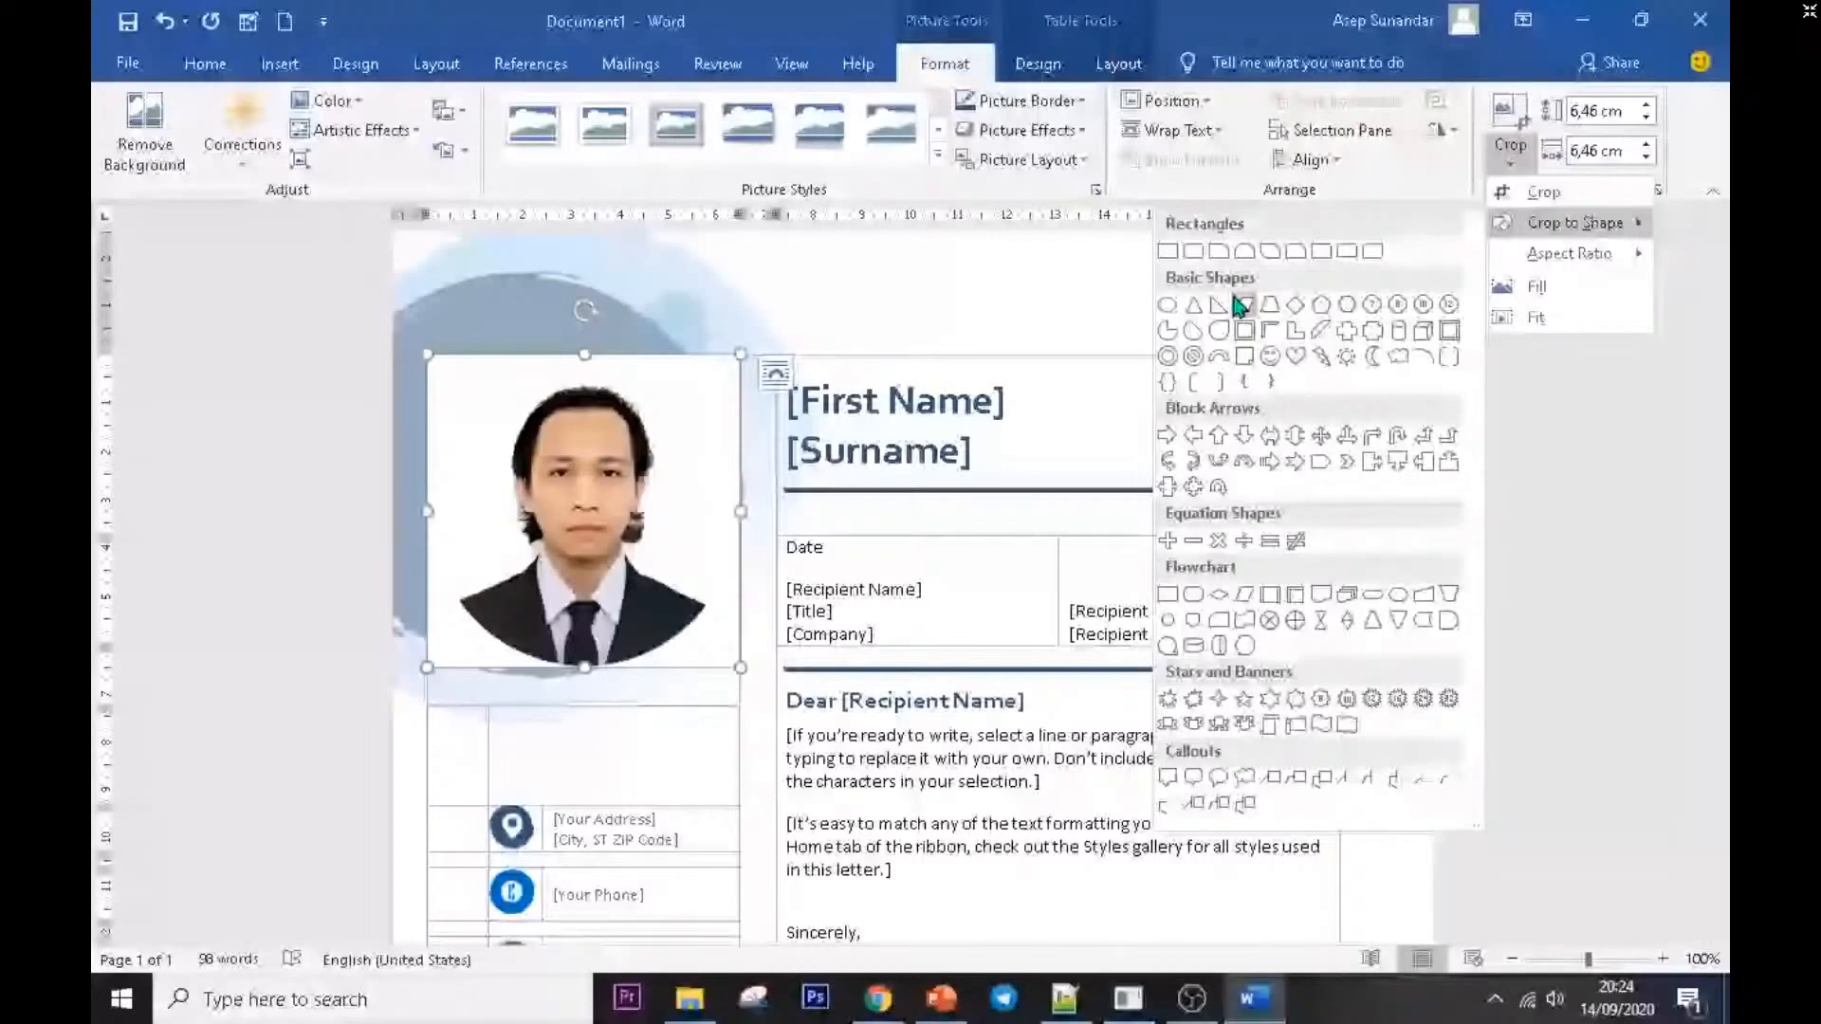
pyautogui.click(1169, 305)
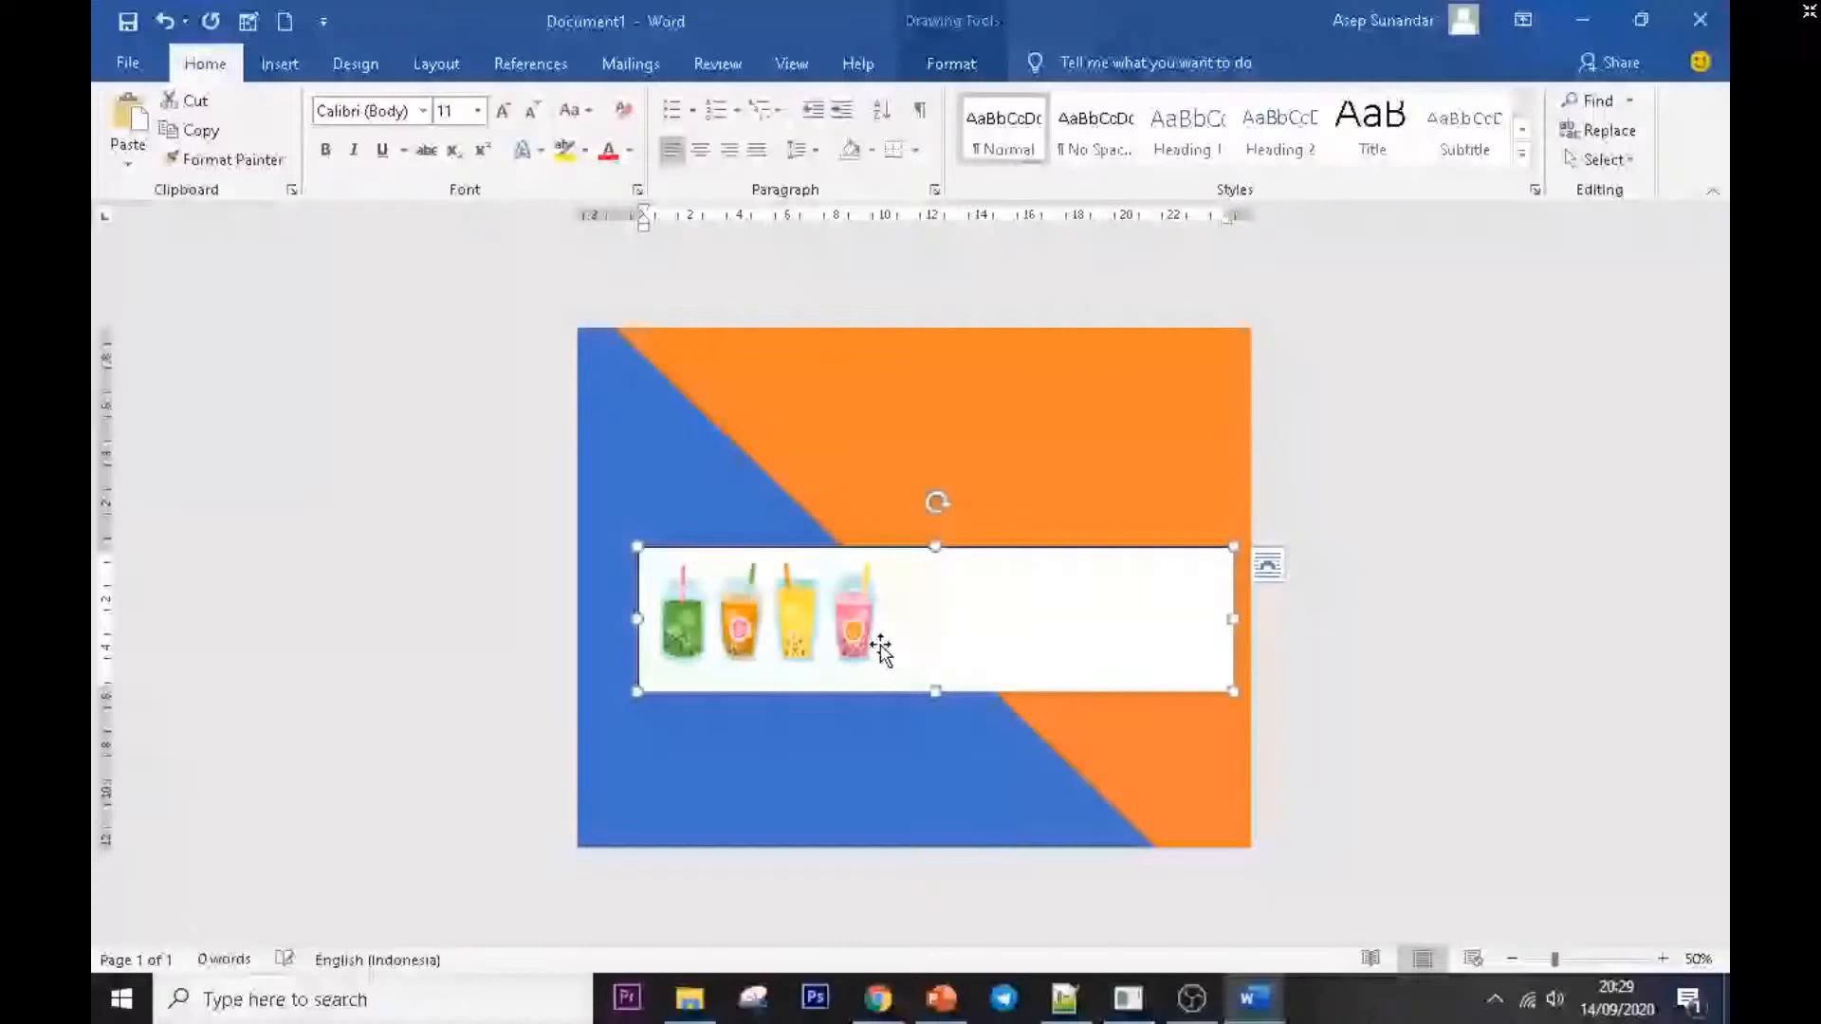
# - Move the white box with the drink pictures down to the lower edge of the blue and orange page
pyautogui.moveTo(880, 651); pyautogui.dragTo(944, 721)
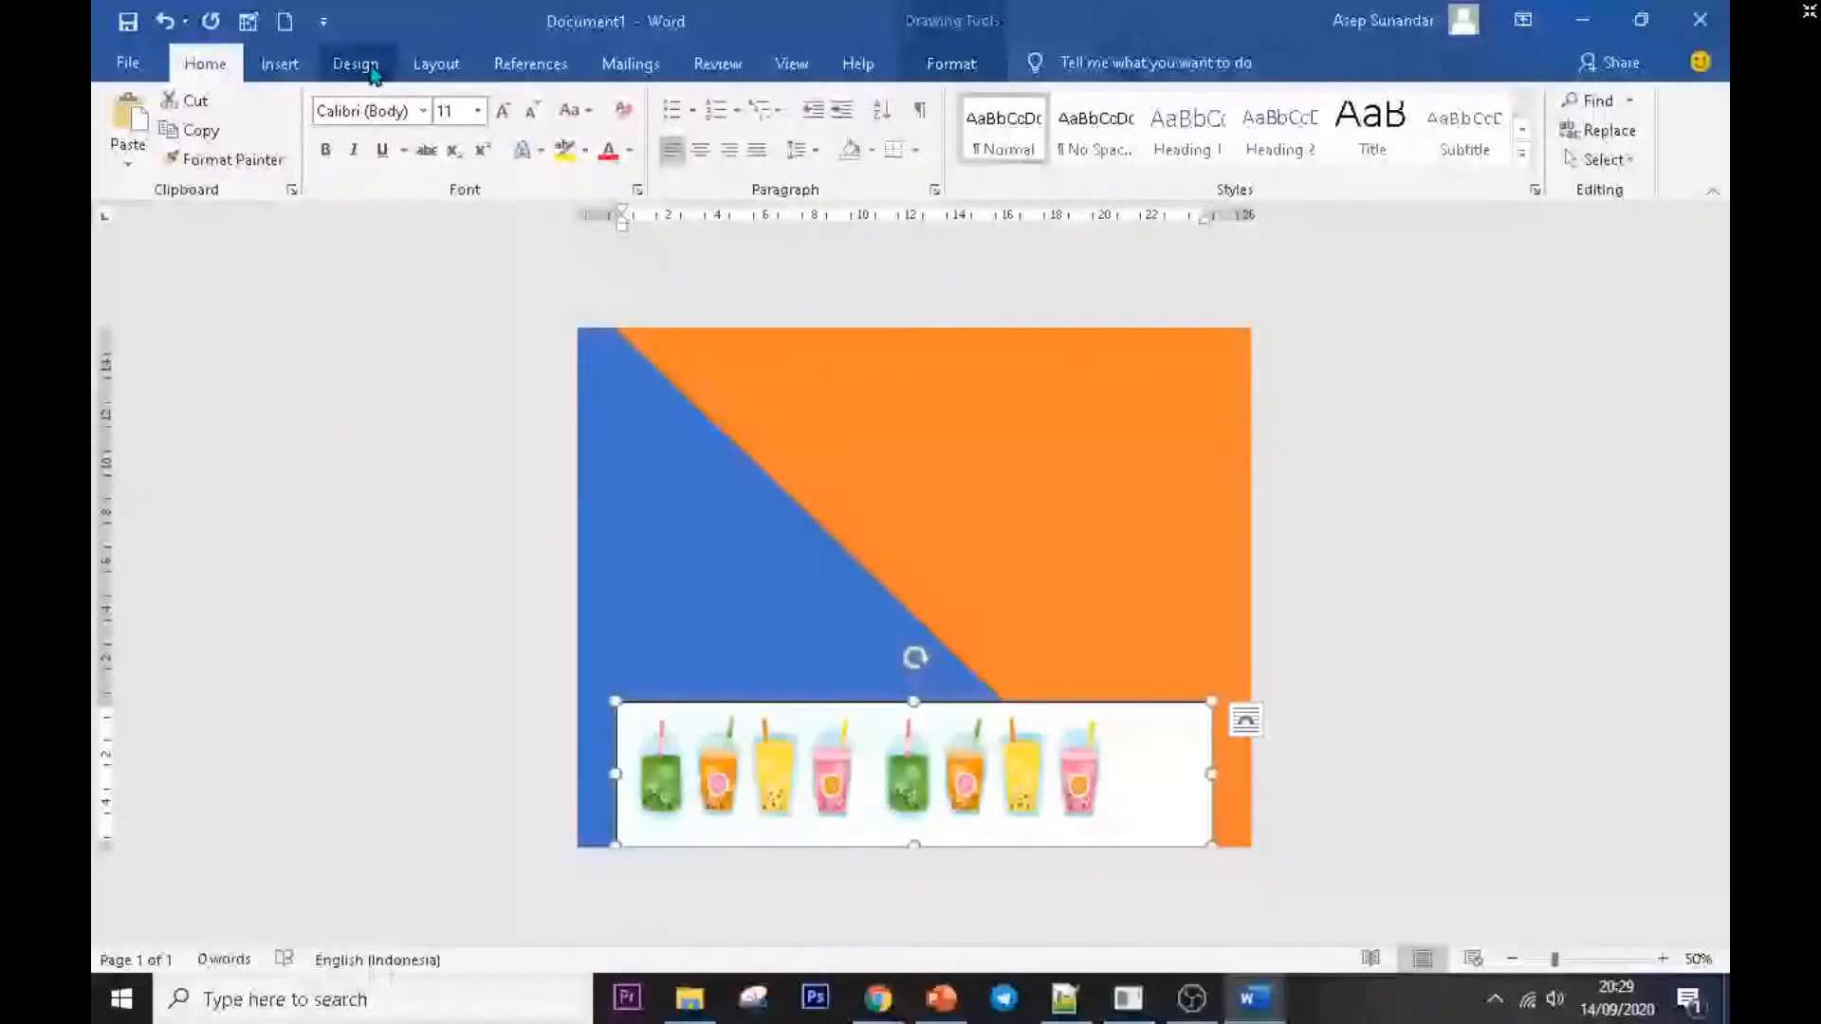
# - Remove the fill and outline of the box around the drink pictures and give the rounded rectangle a semi-transparent black preset style
pyautogui.click(951, 63)
pyautogui.click(575, 163)
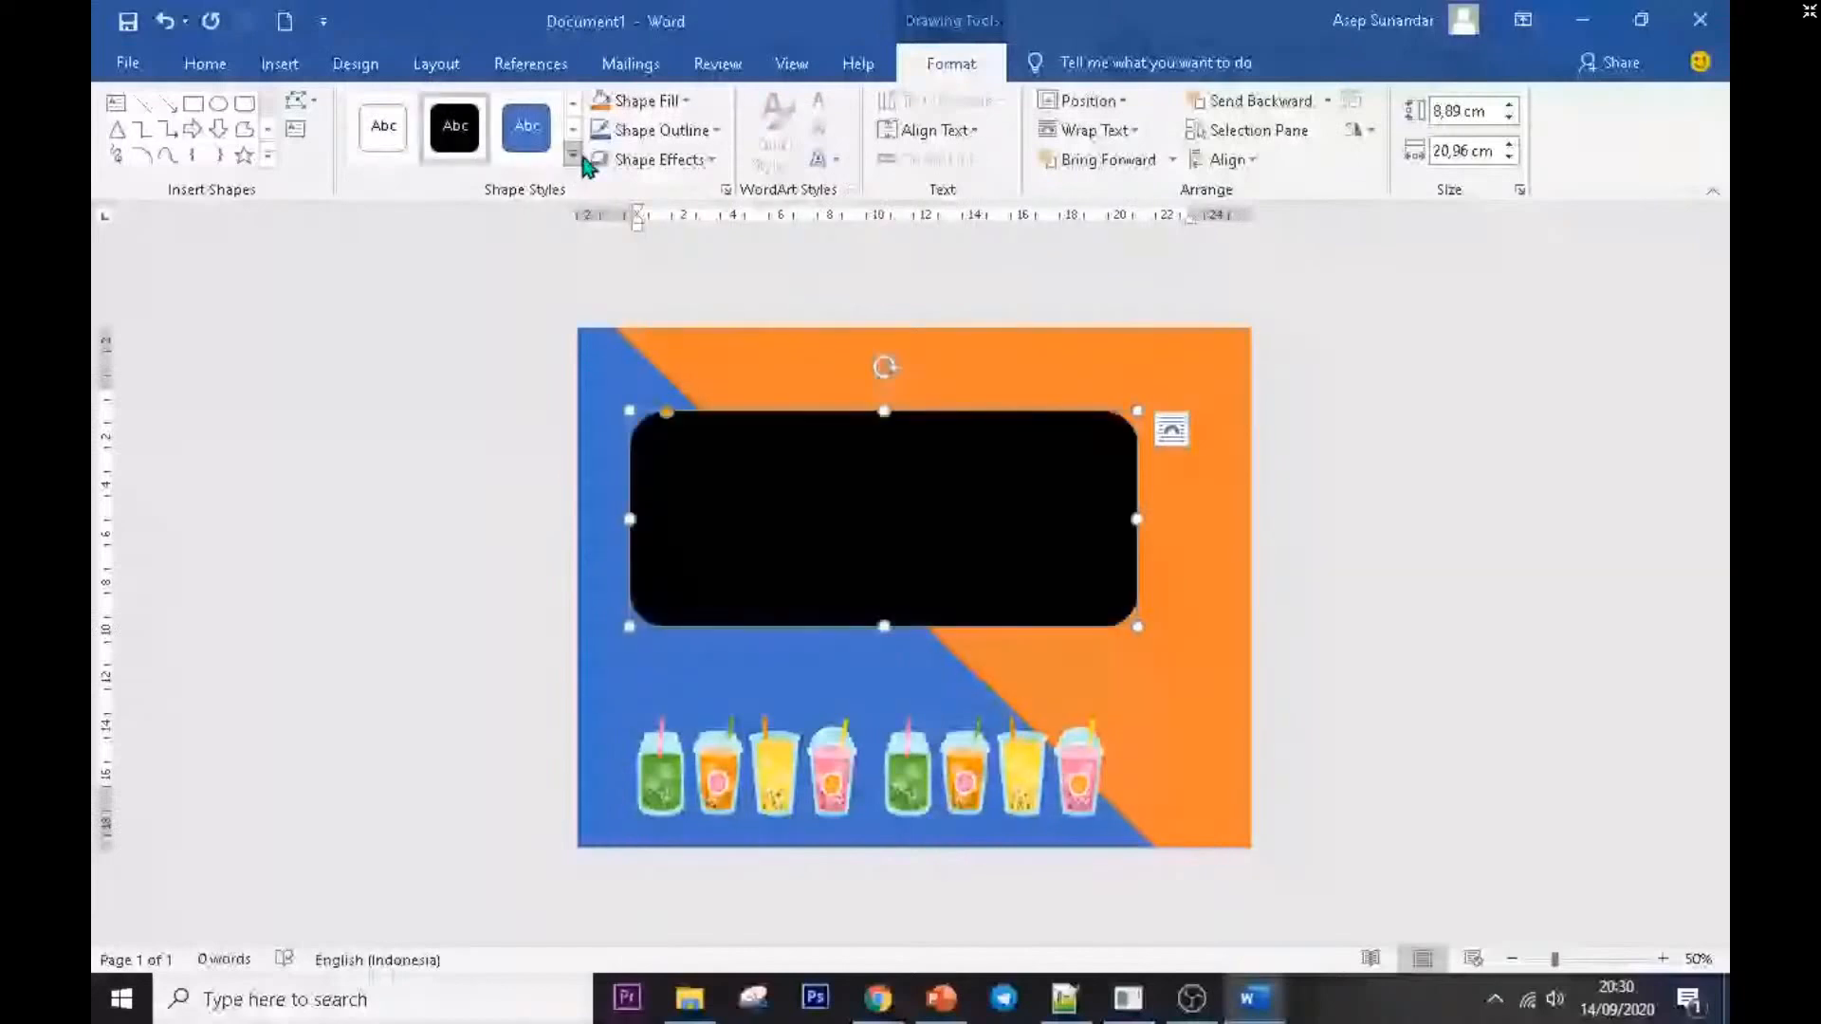
pyautogui.click(573, 153)
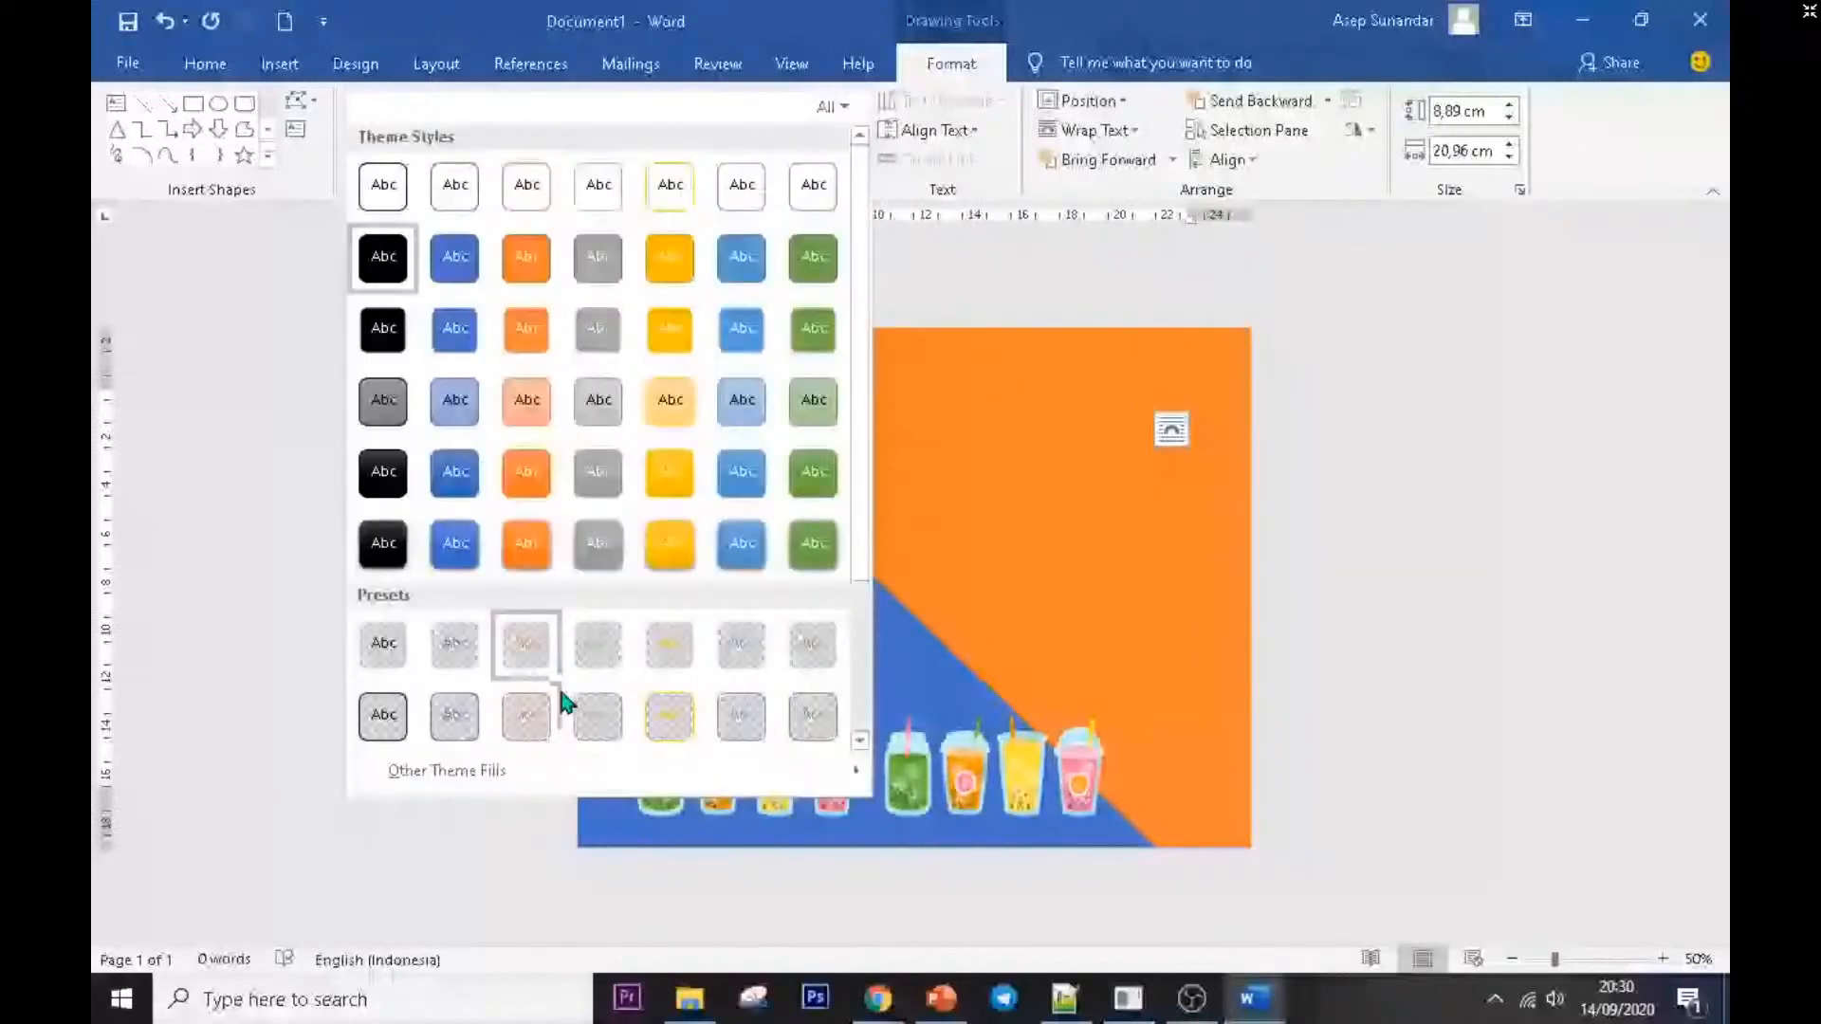
pyautogui.scroll(-3, 566, 702)
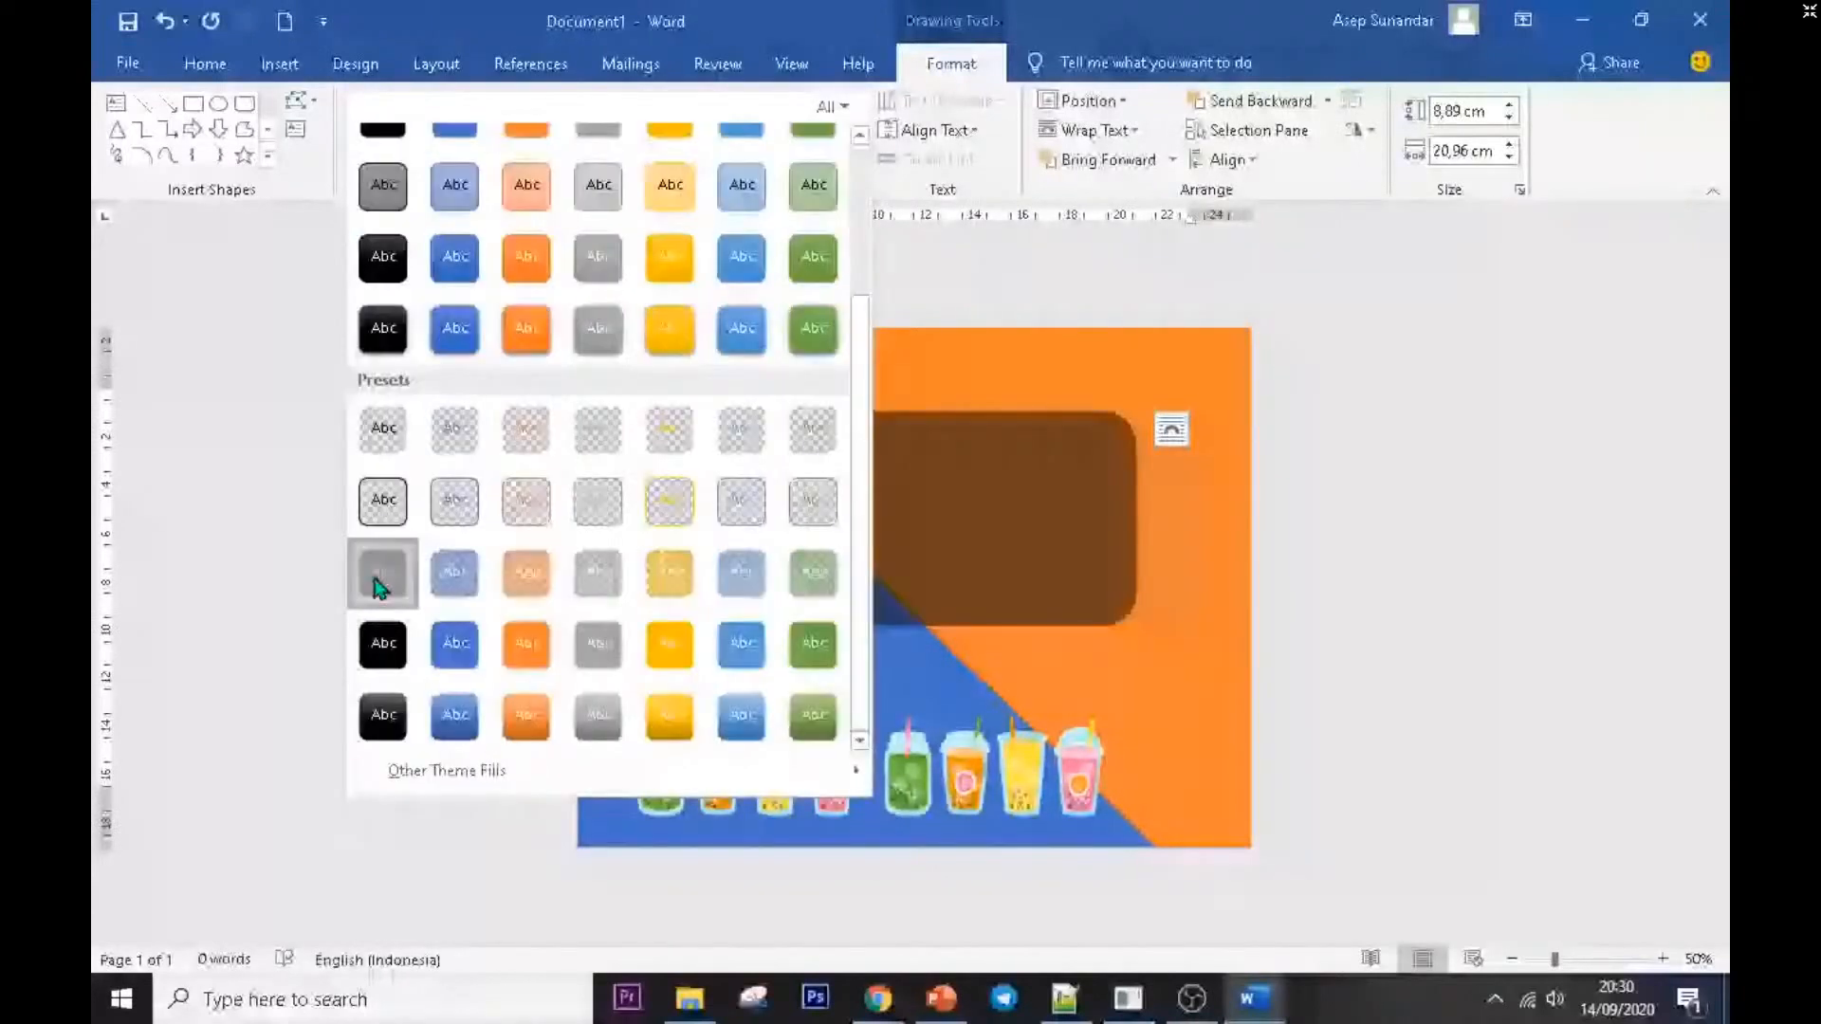
pyautogui.click(379, 580)
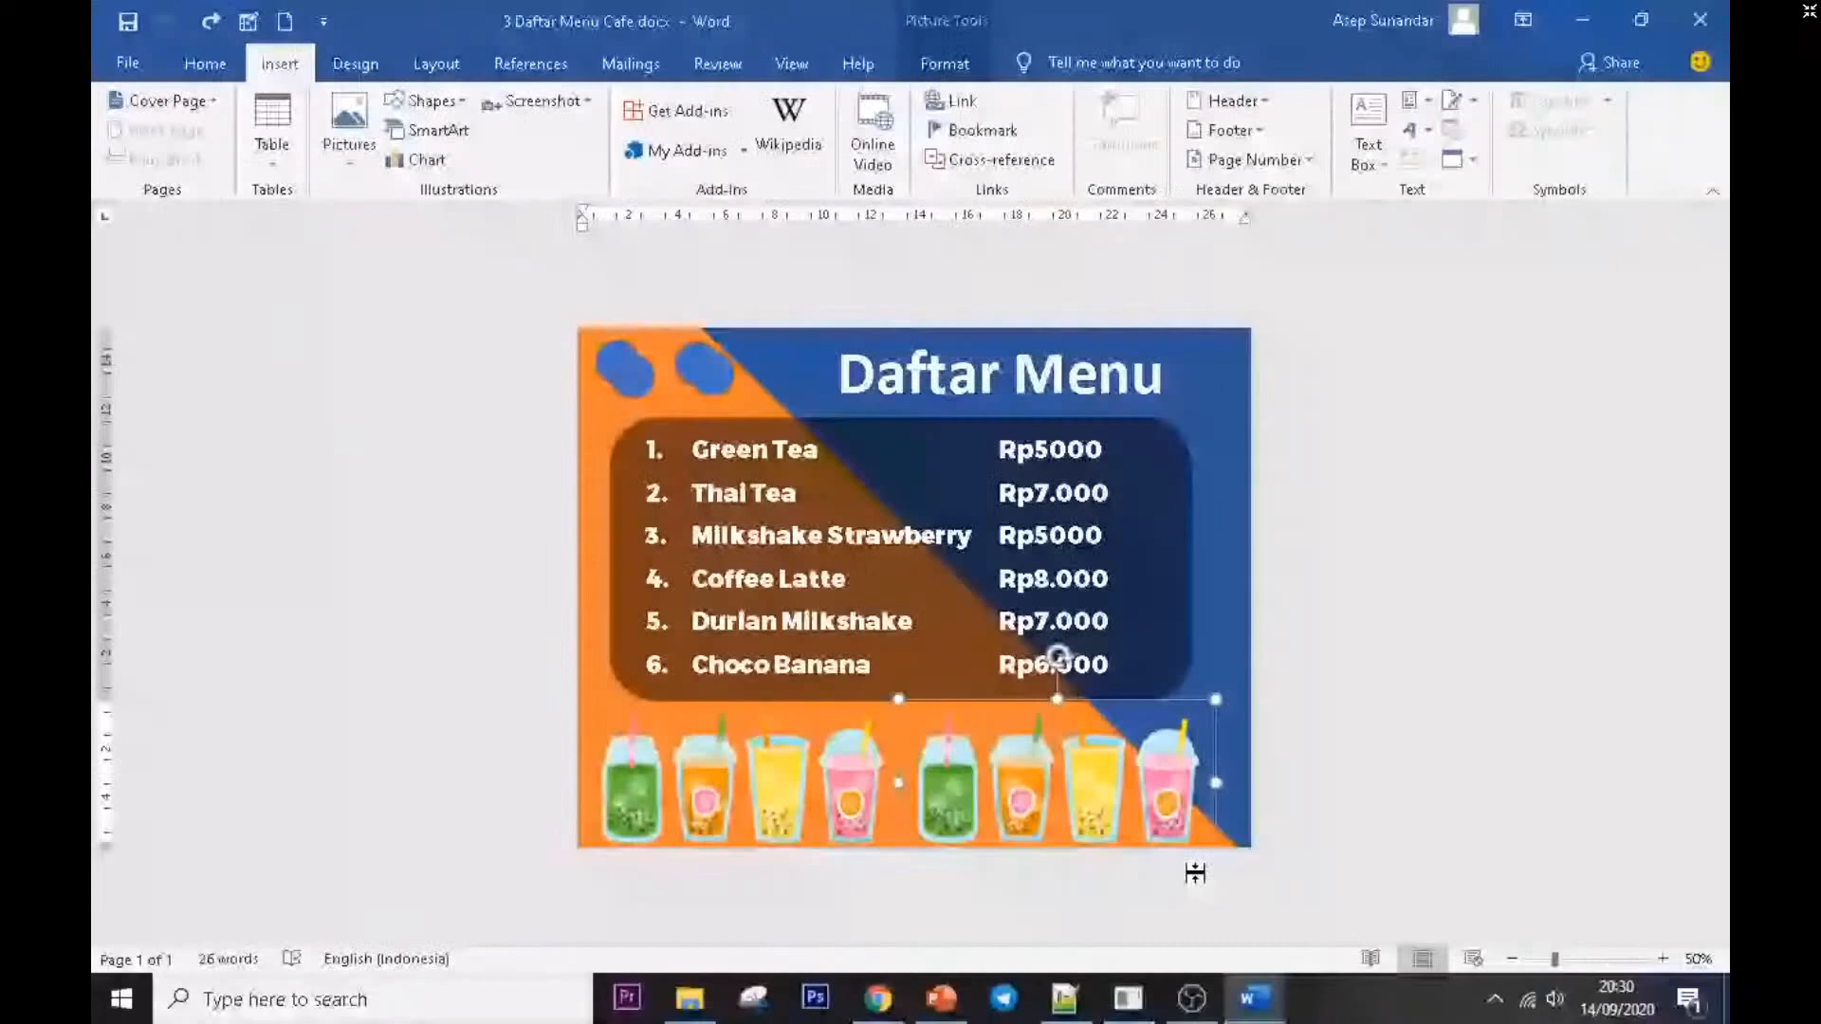
# - Replace the restaurant brochure's headline title with MAKANAN and the title above the item list on page two with MINUMAN
pyautogui.moveTo(1273, 1007)
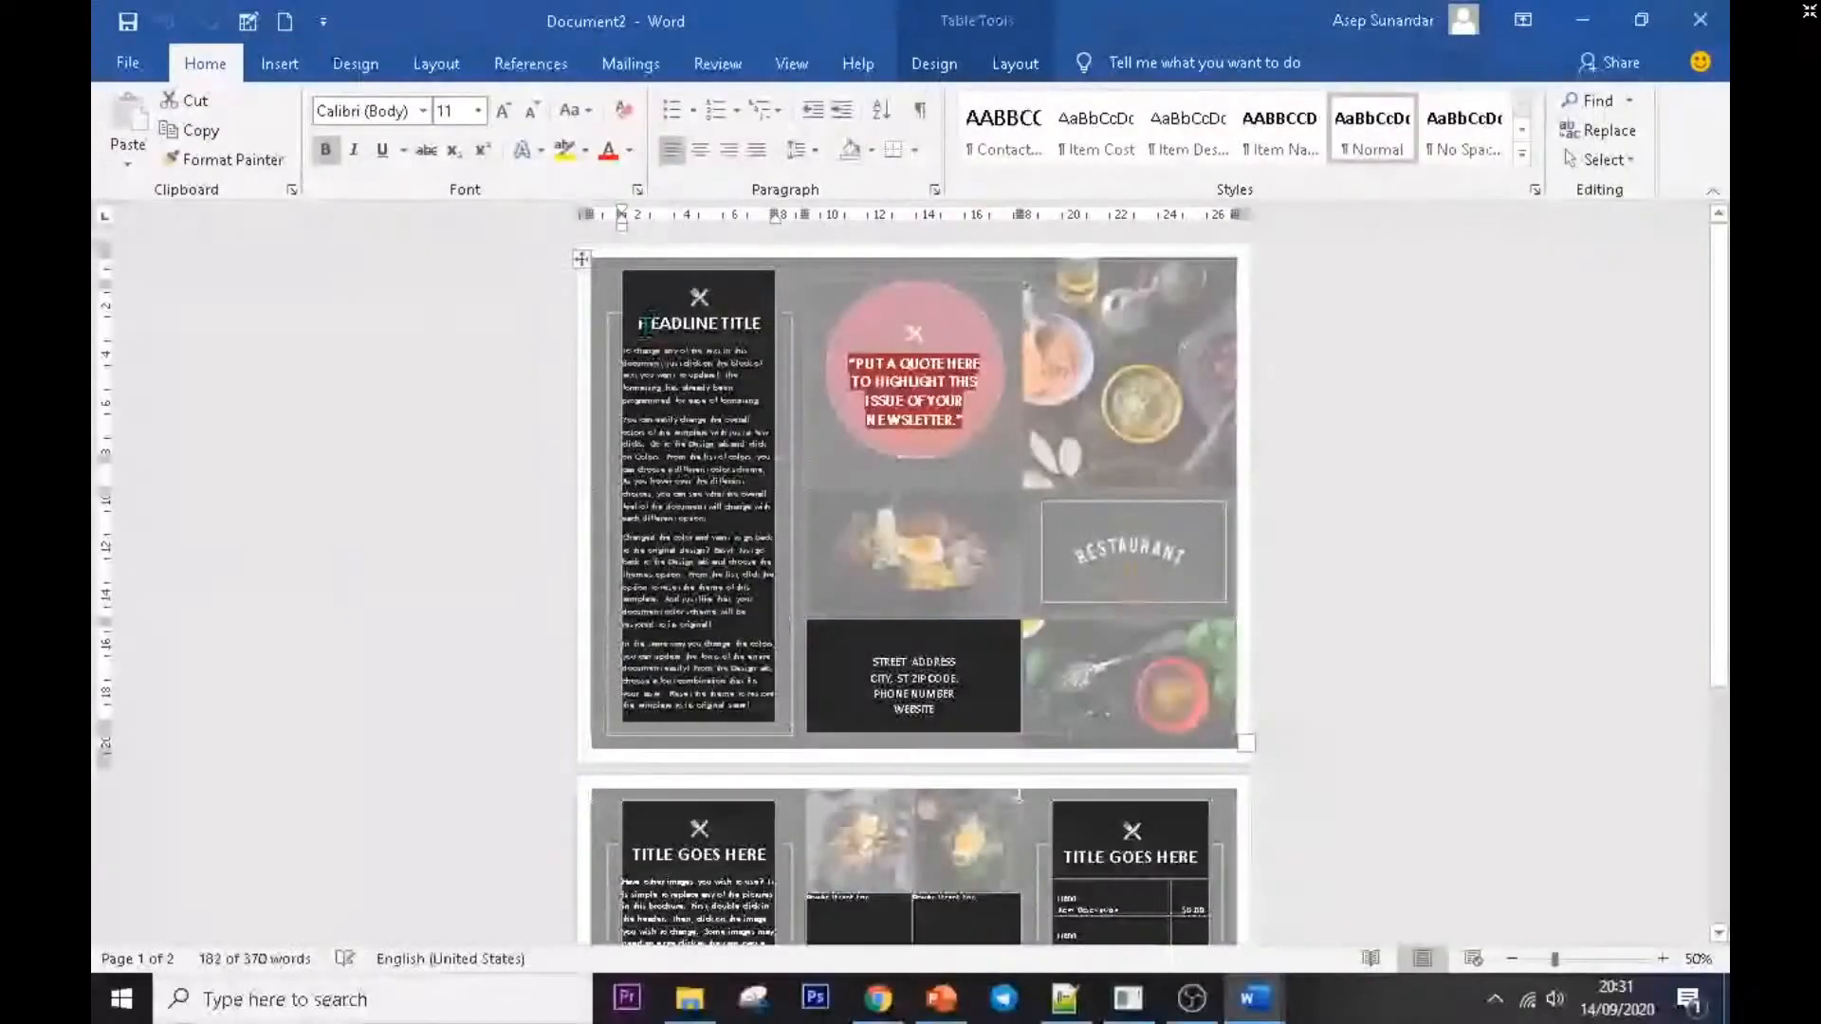
pyautogui.click(645, 327)
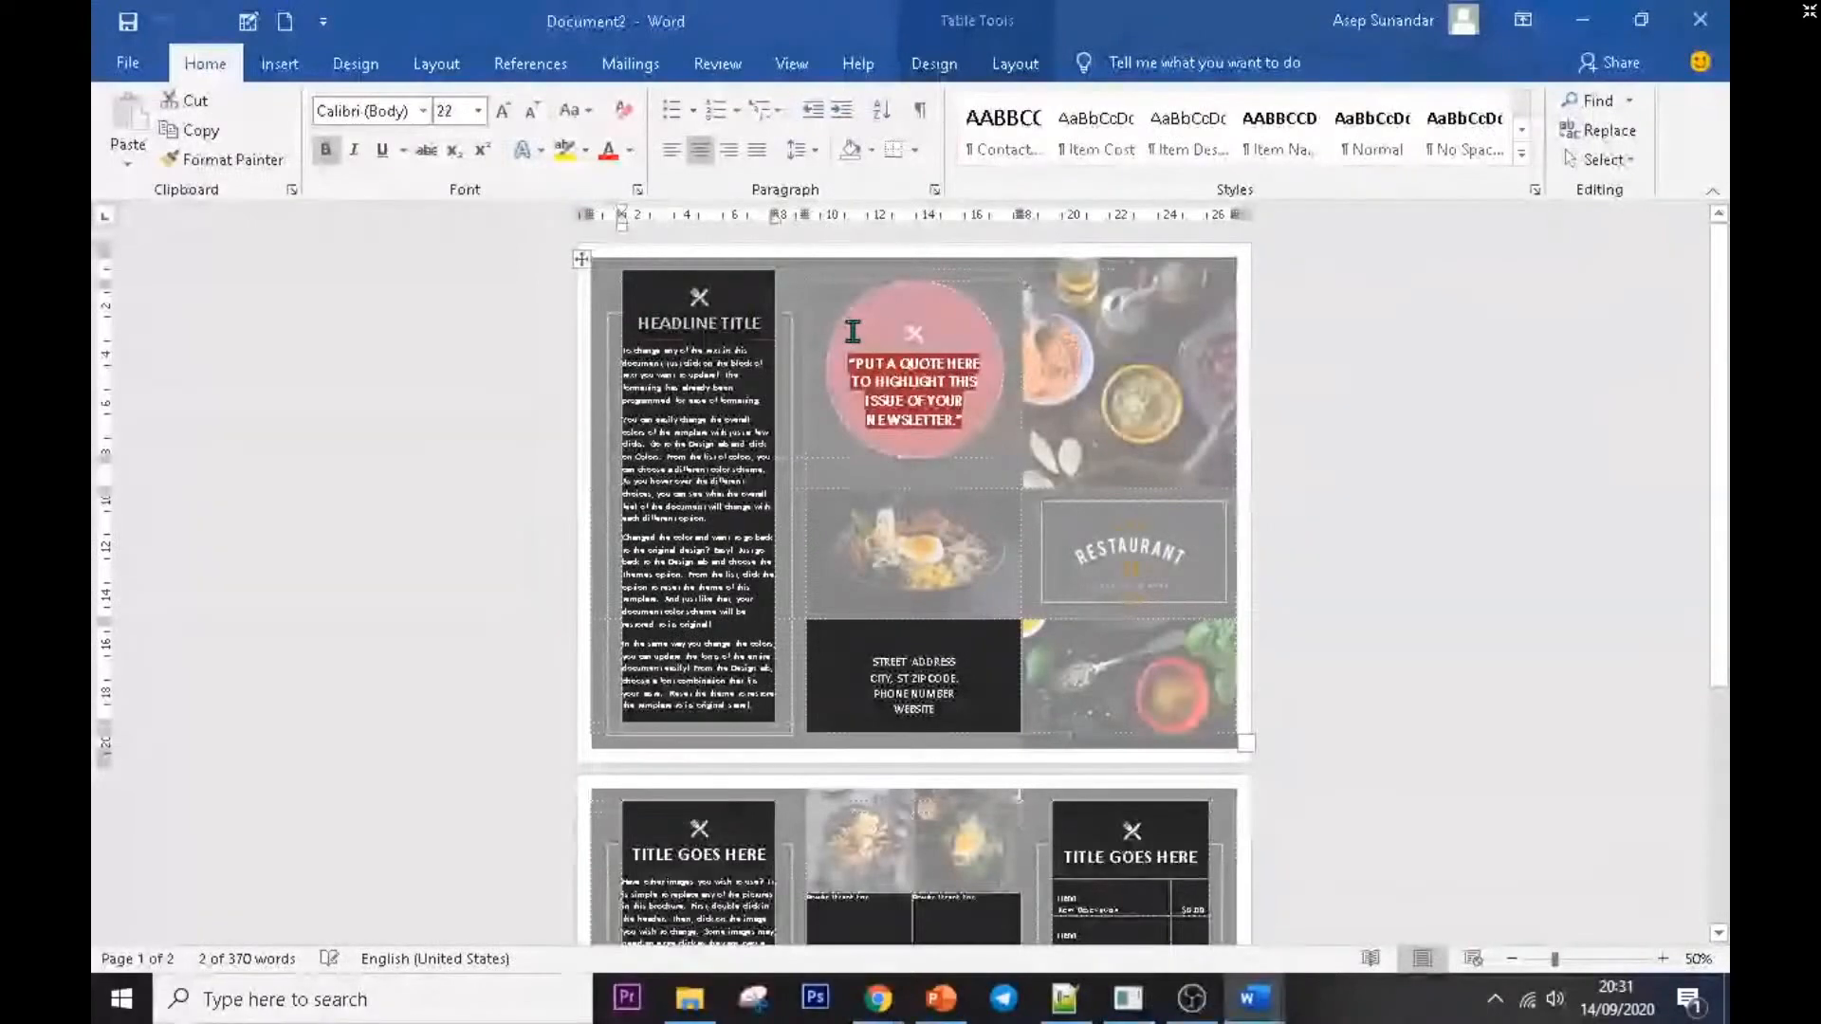
pyautogui.write('MAKANA')
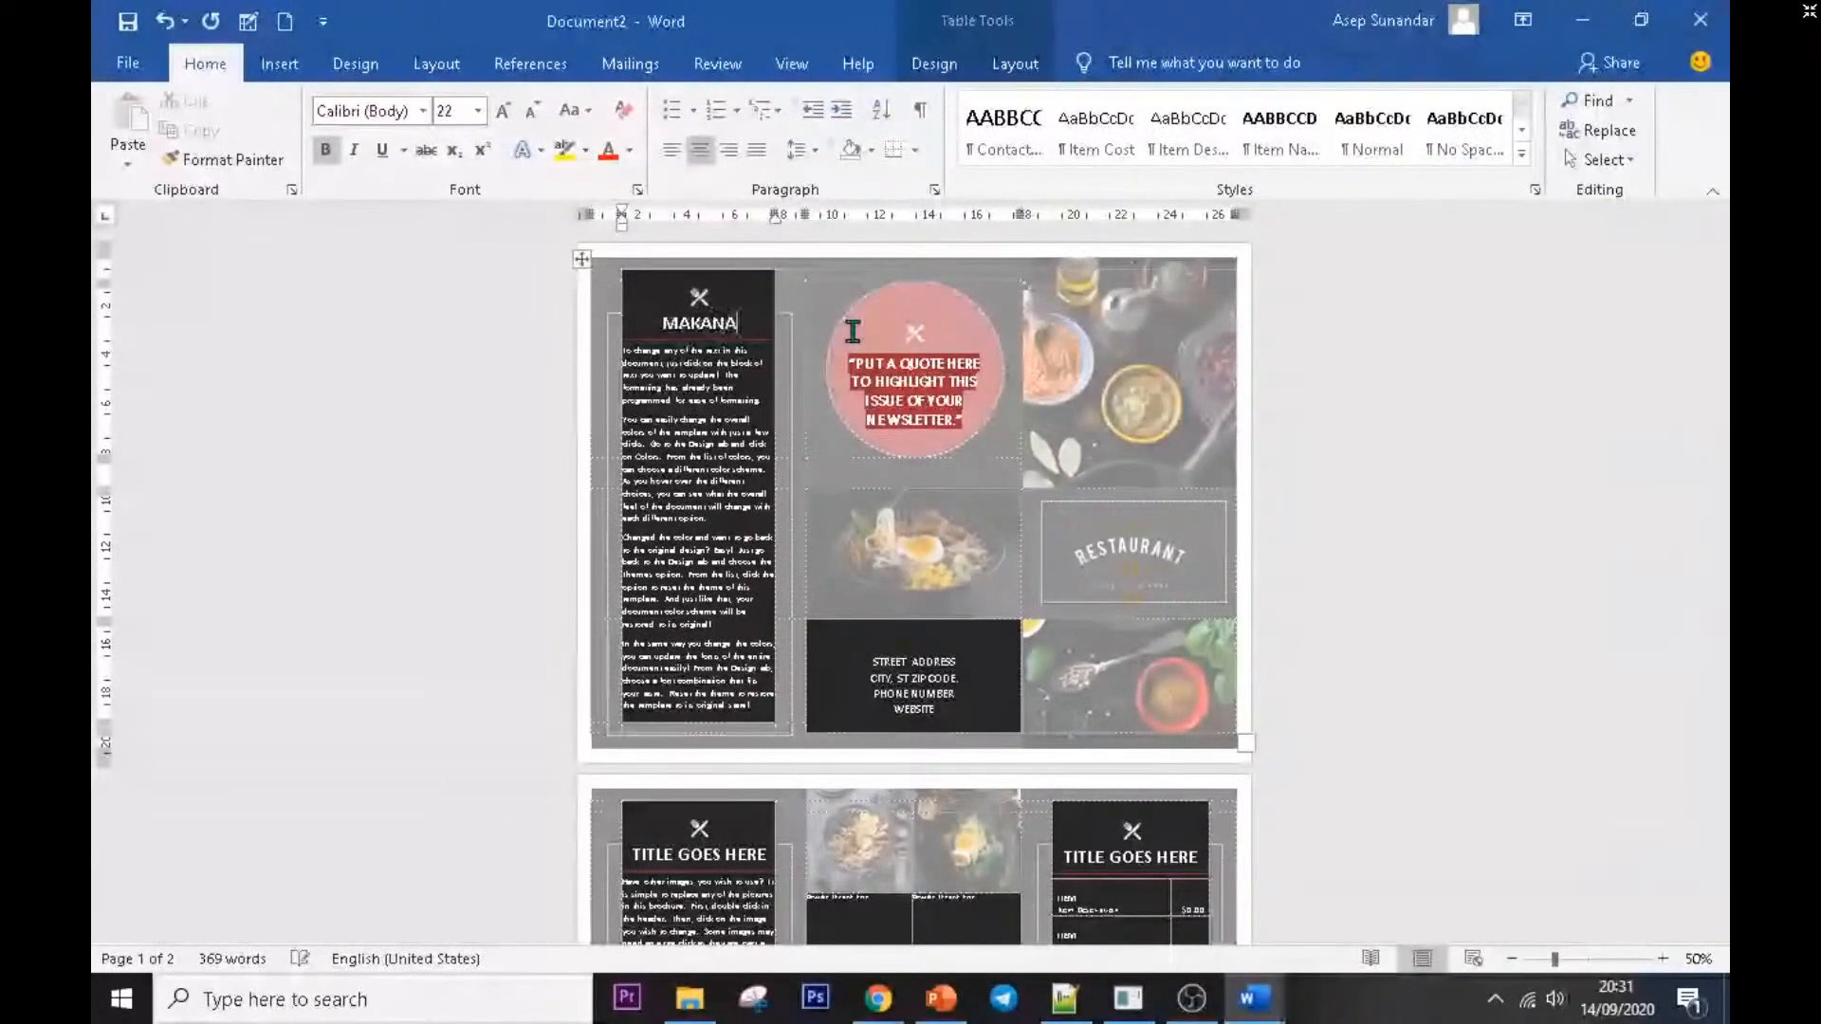
pyautogui.scroll(-4, 988, 652)
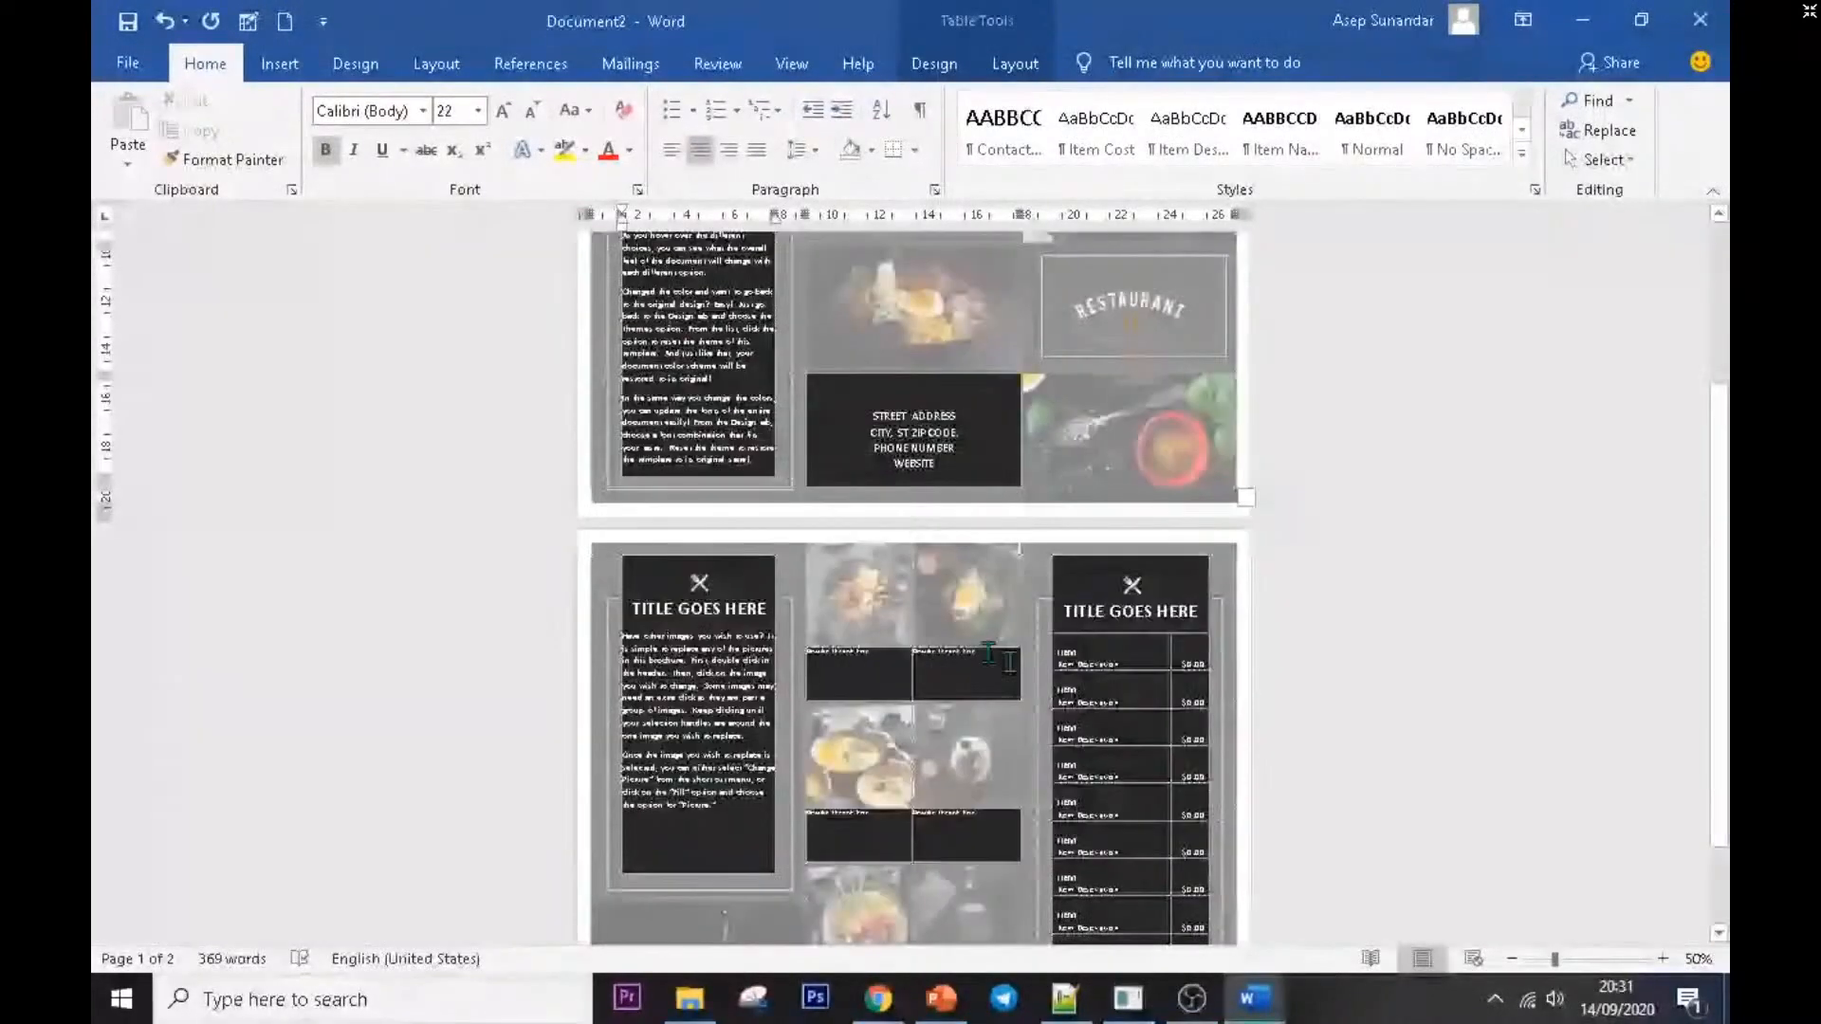
pyautogui.click(1098, 618)
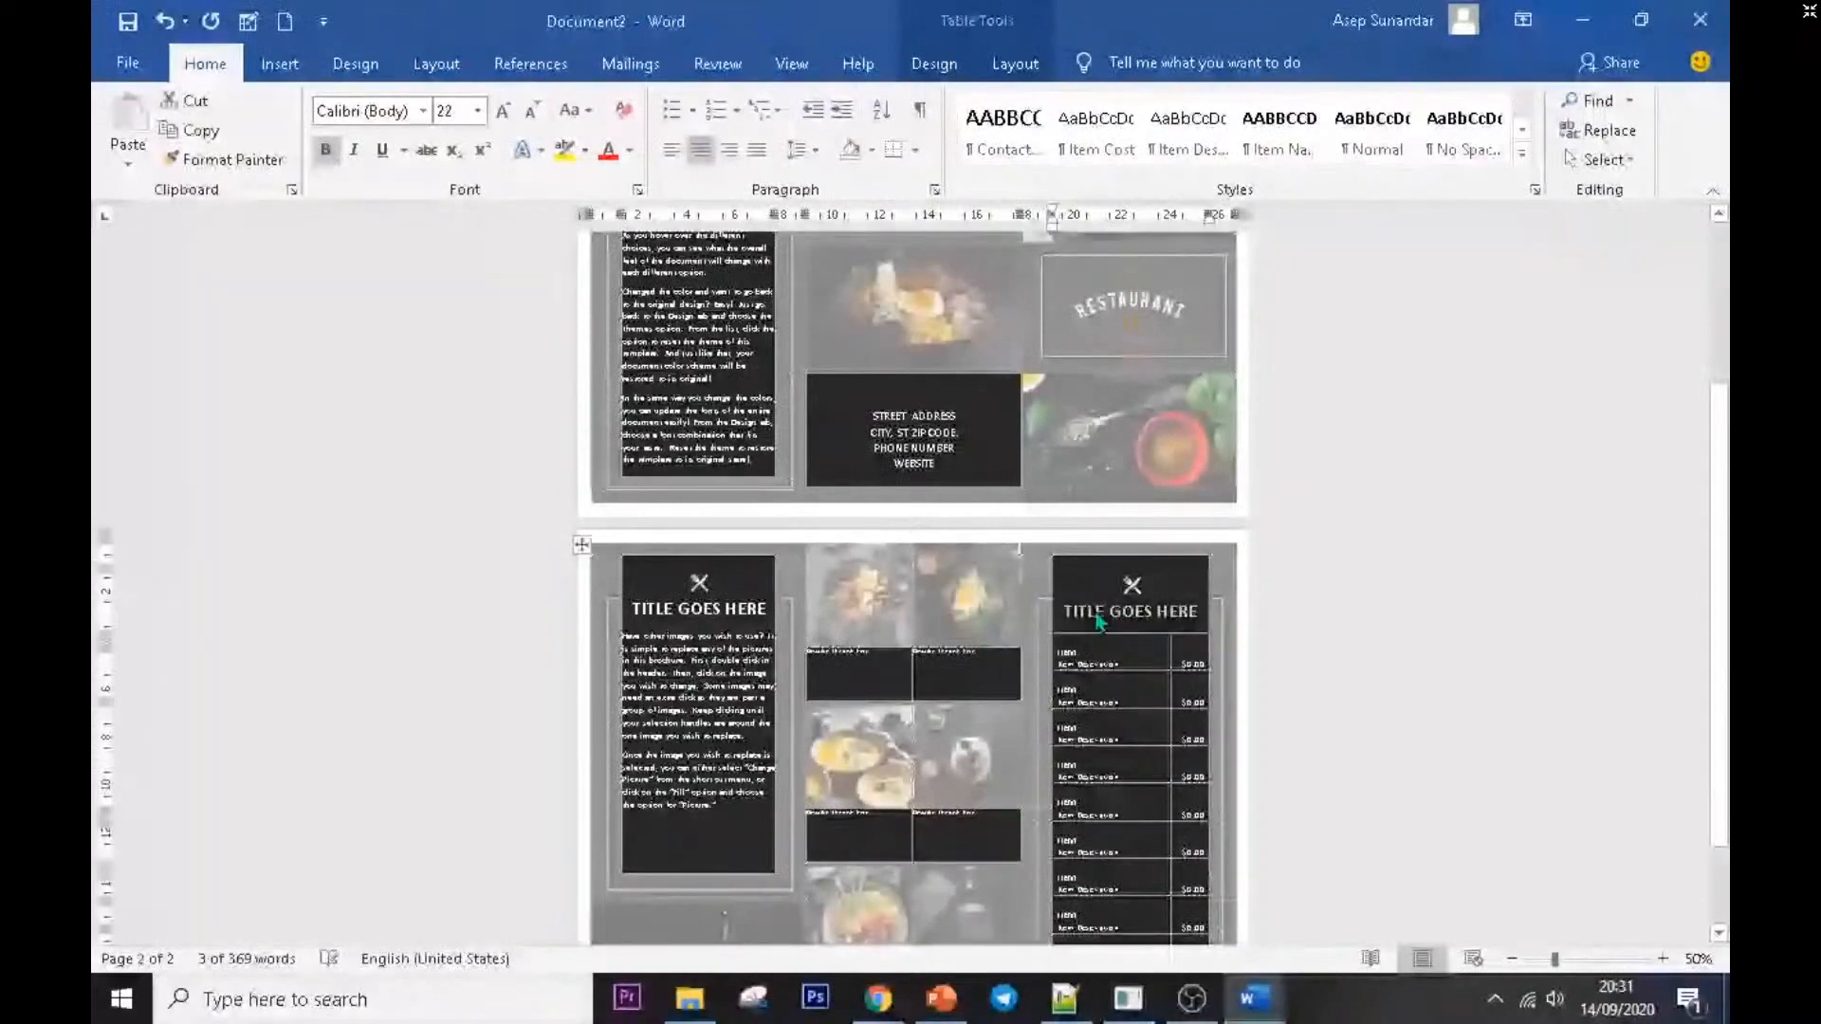
pyautogui.write('MINUMAN')
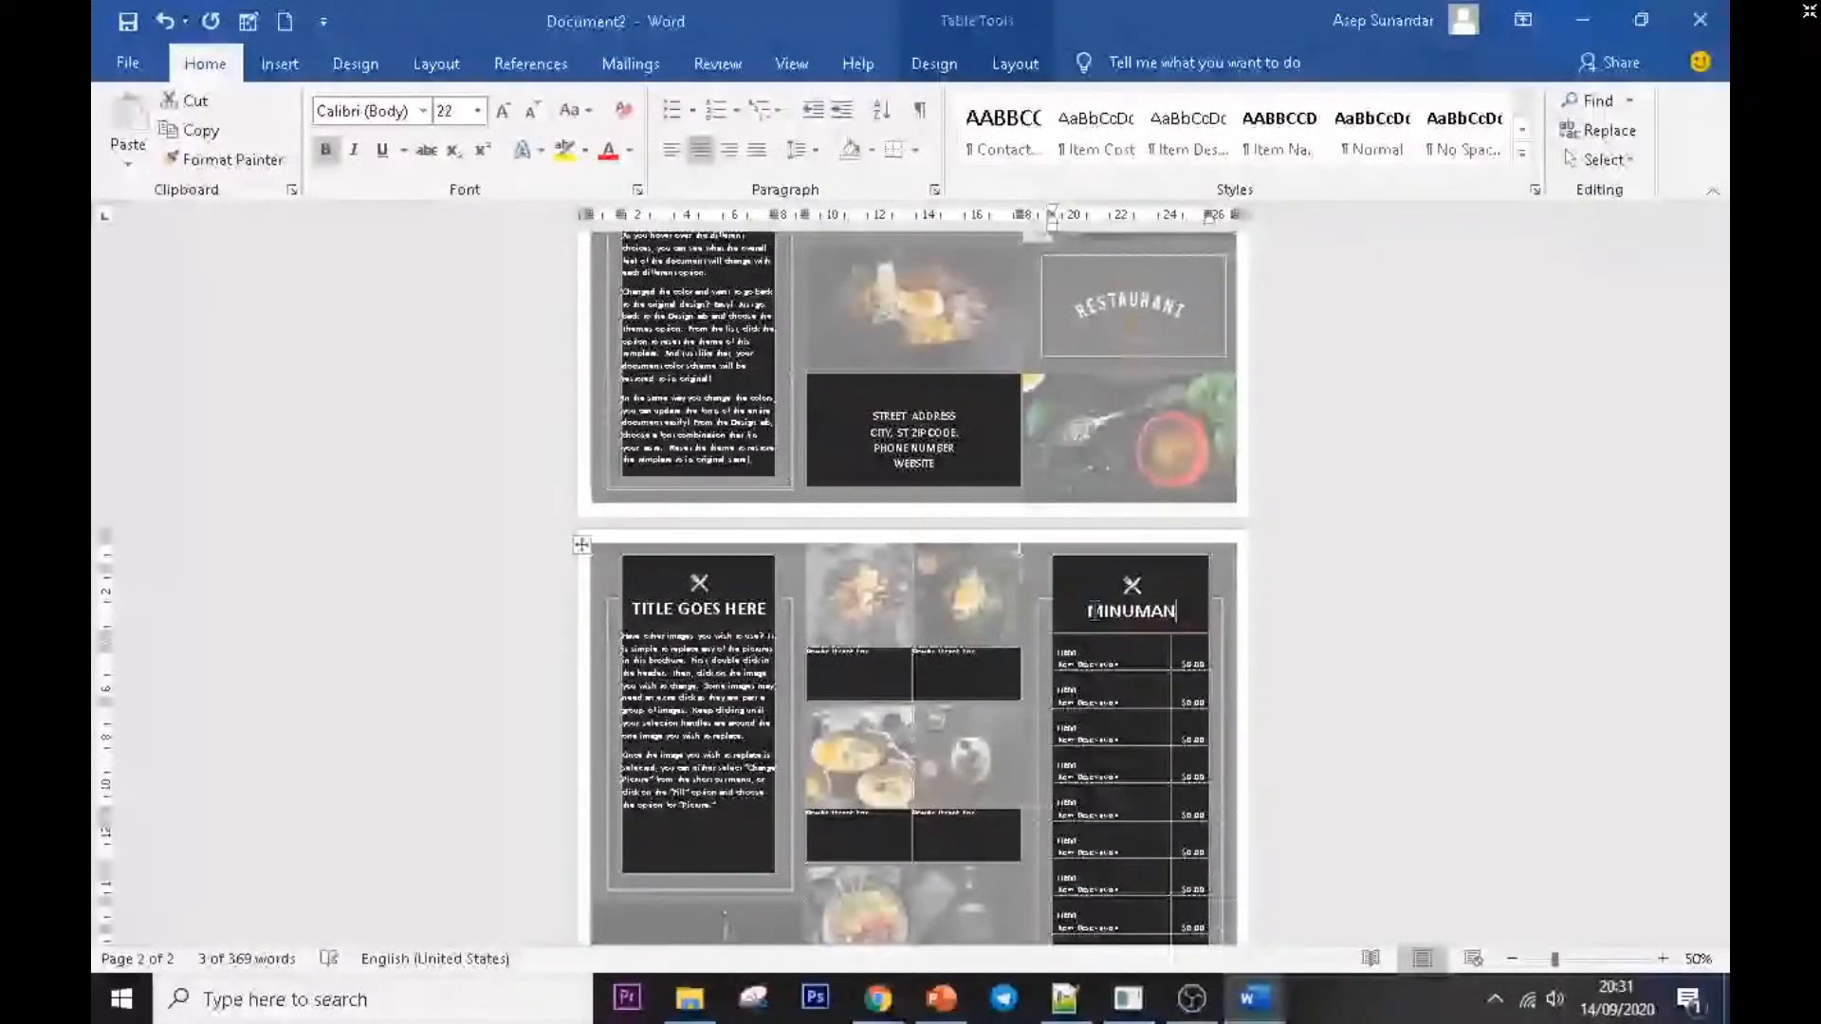
# - Set the price of the first item in the MINUMAN list to Rp500
pyautogui.scroll(2, 1147, 727)
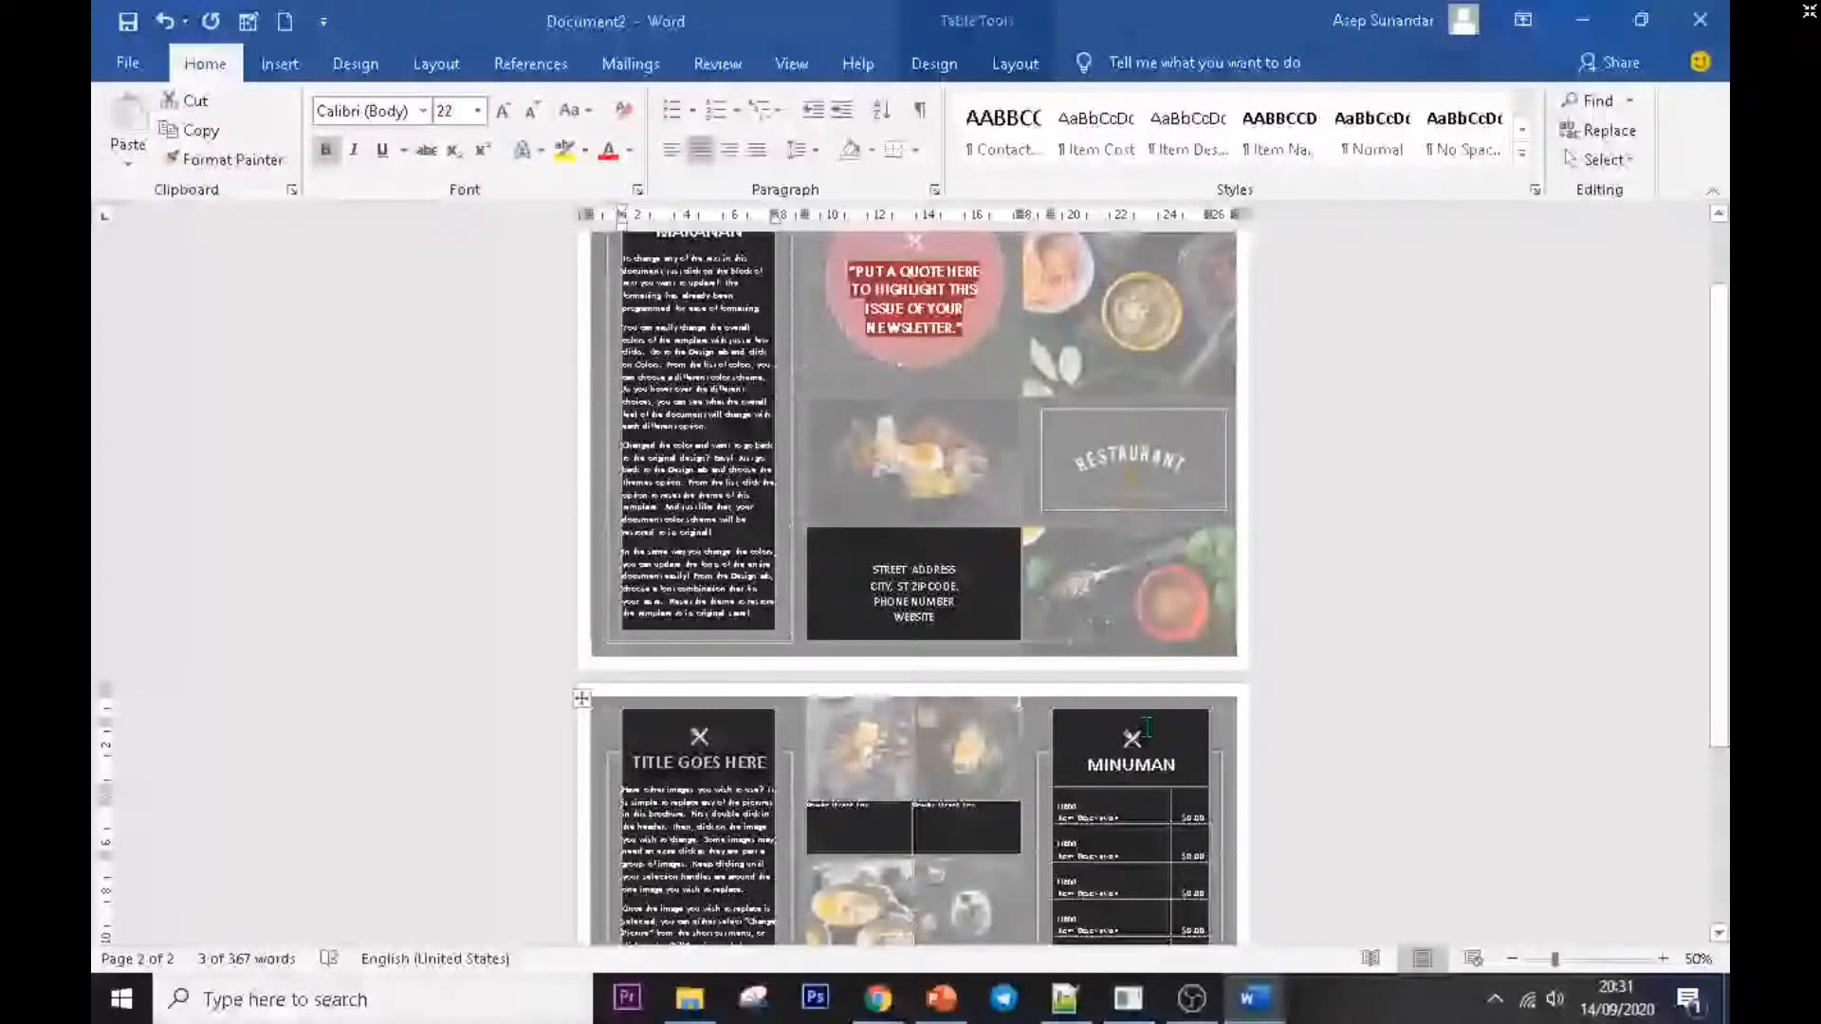
pyautogui.scroll(6, 1147, 727)
pyautogui.click(1407, 424)
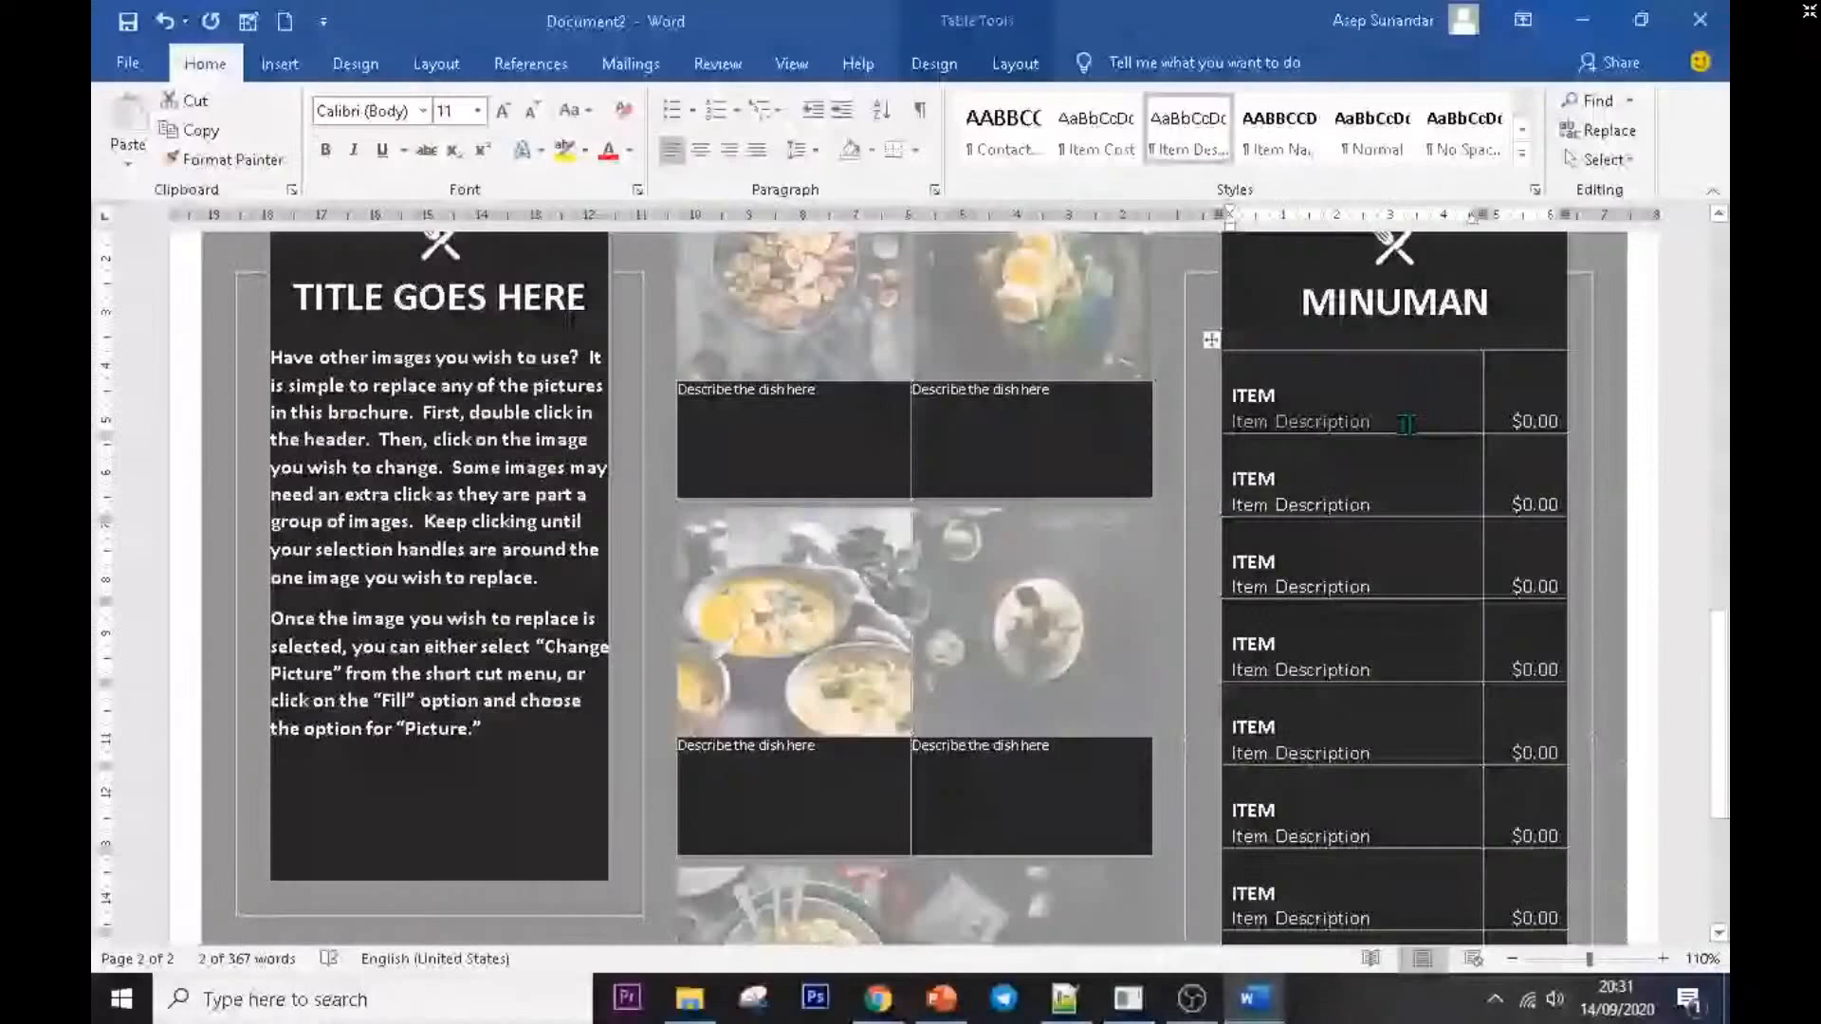
pyautogui.click(1534, 422)
pyautogui.write('Rp')
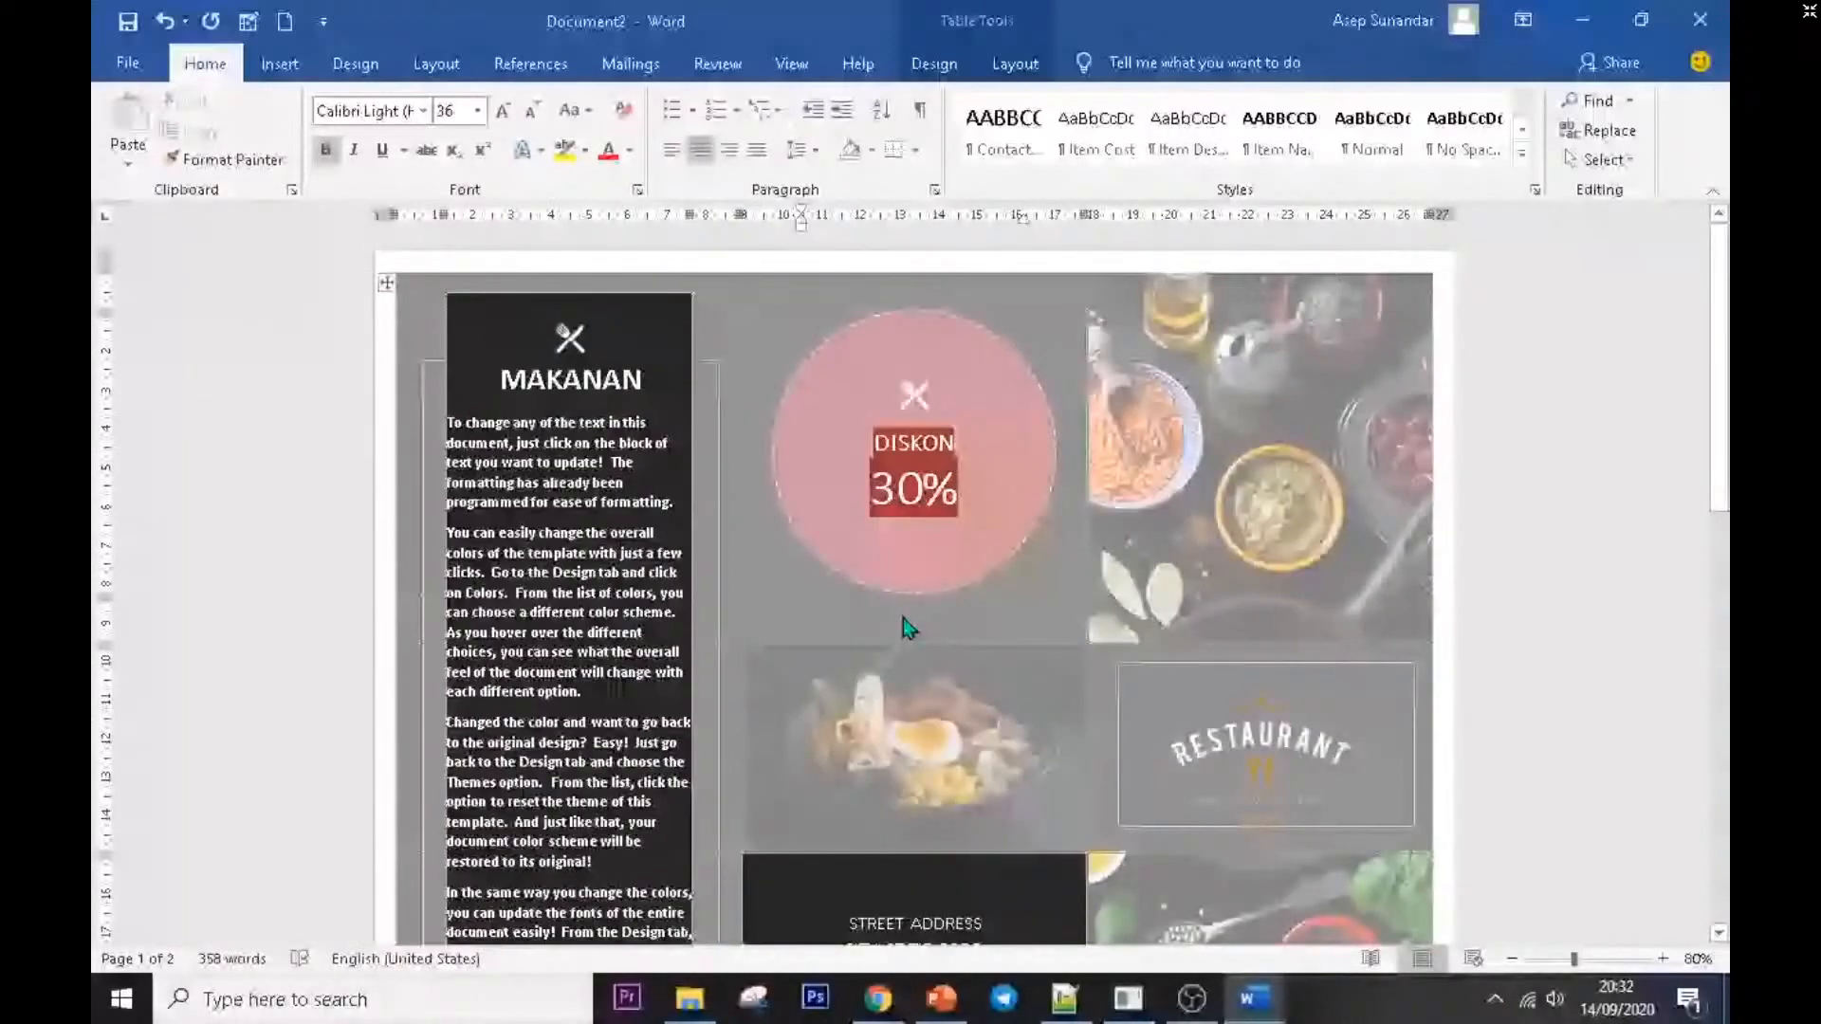
pyautogui.scroll(-5, 903, 617)
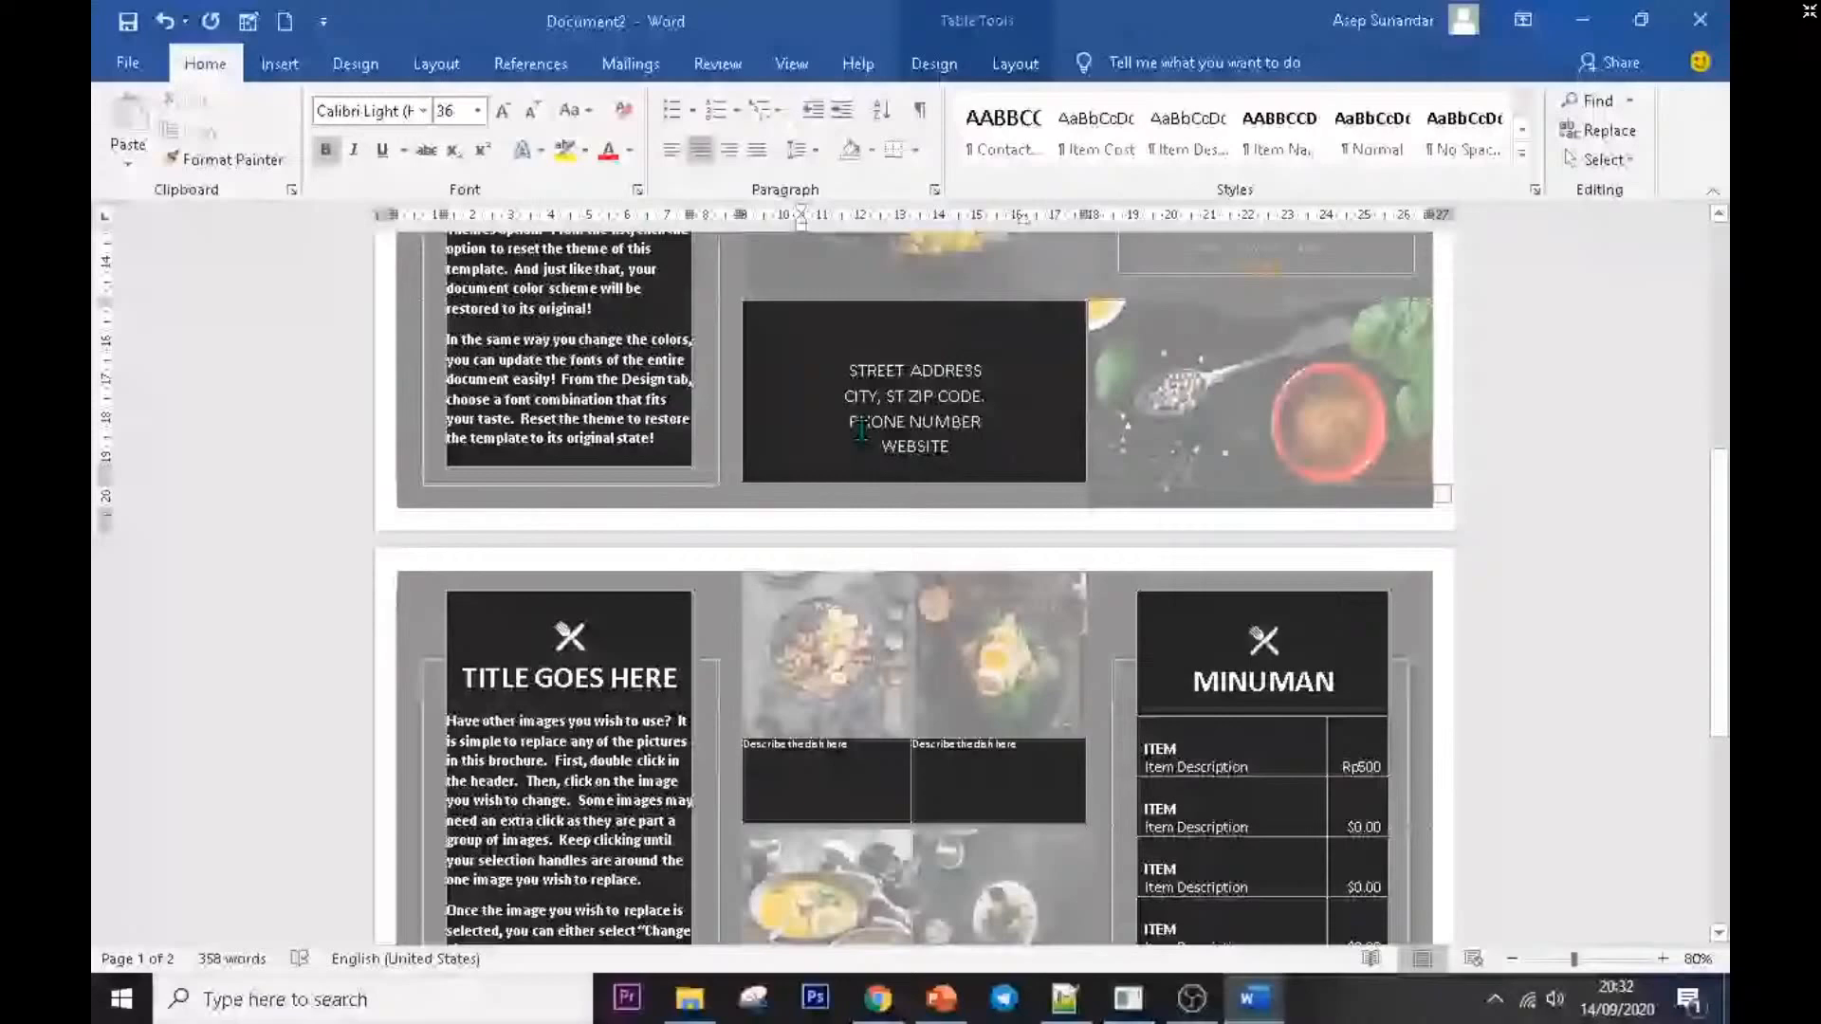
pyautogui.scroll(-4, 1027, 567)
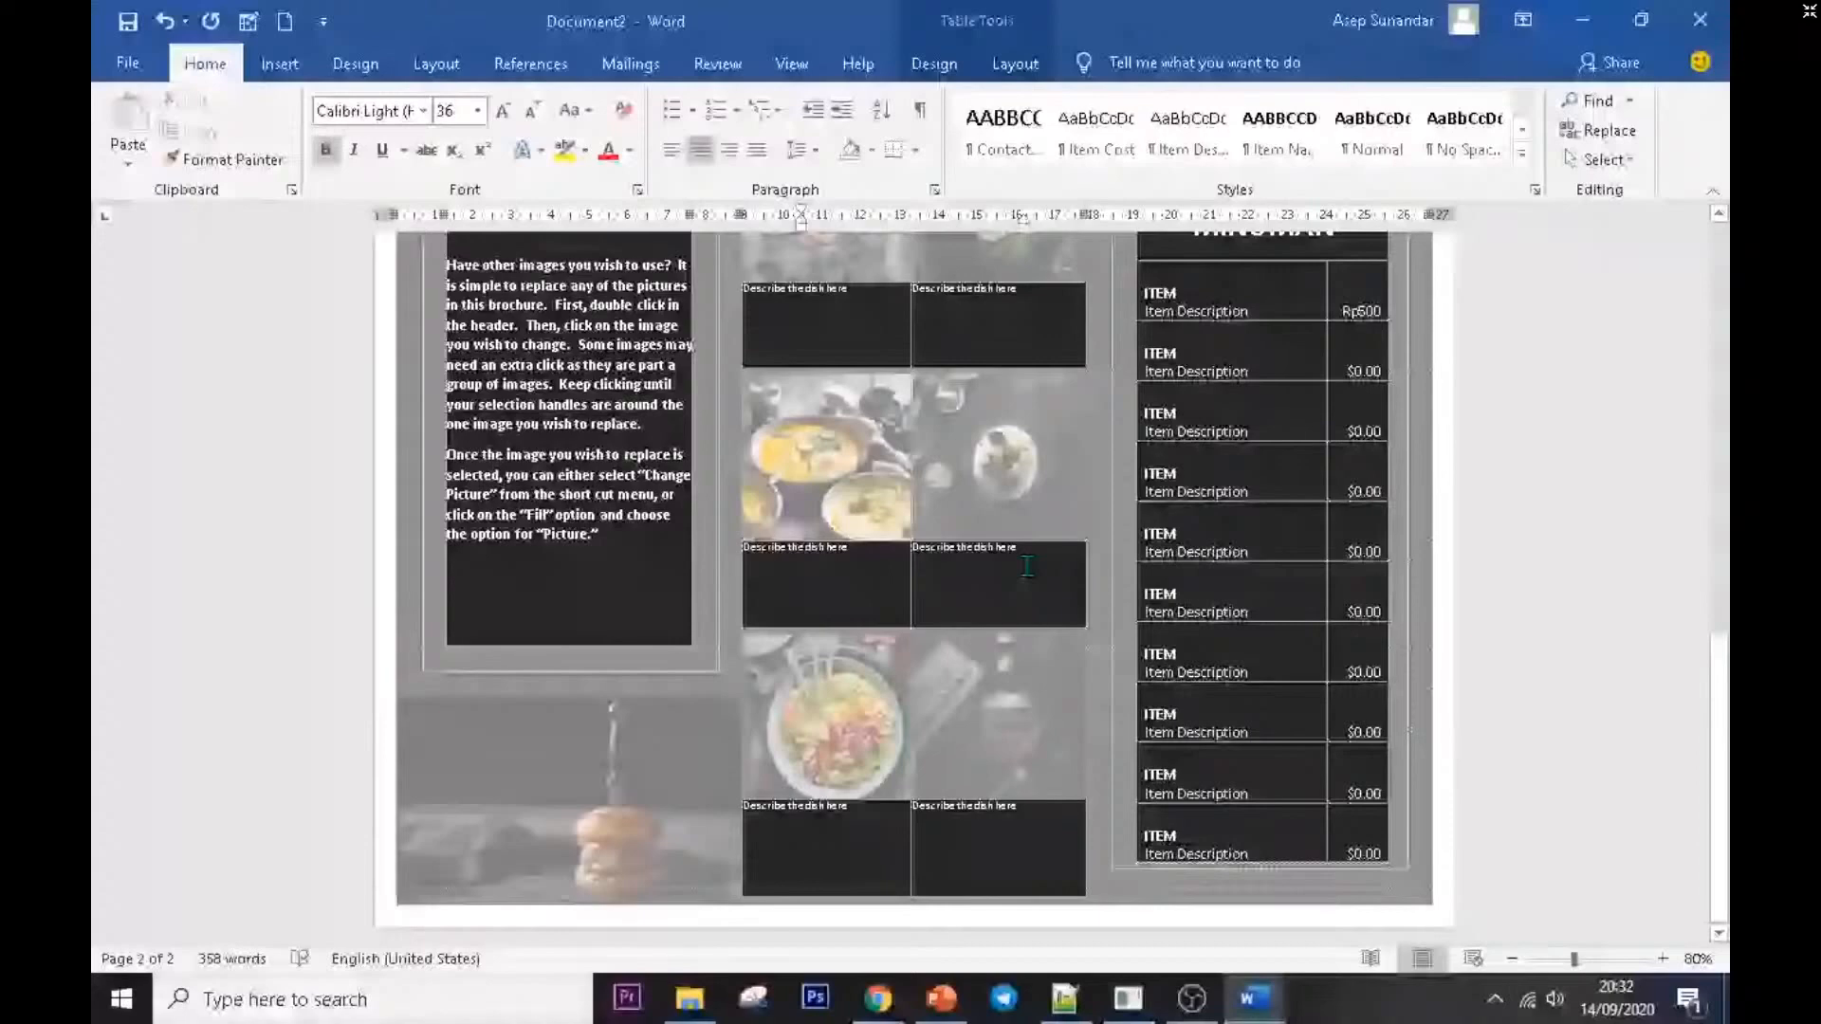
# - Switch to Chrome to close the Mendeteksi Typo document and show the webinar meeting's presentation in full screen
pyautogui.hotkey('alt', 'Tab')
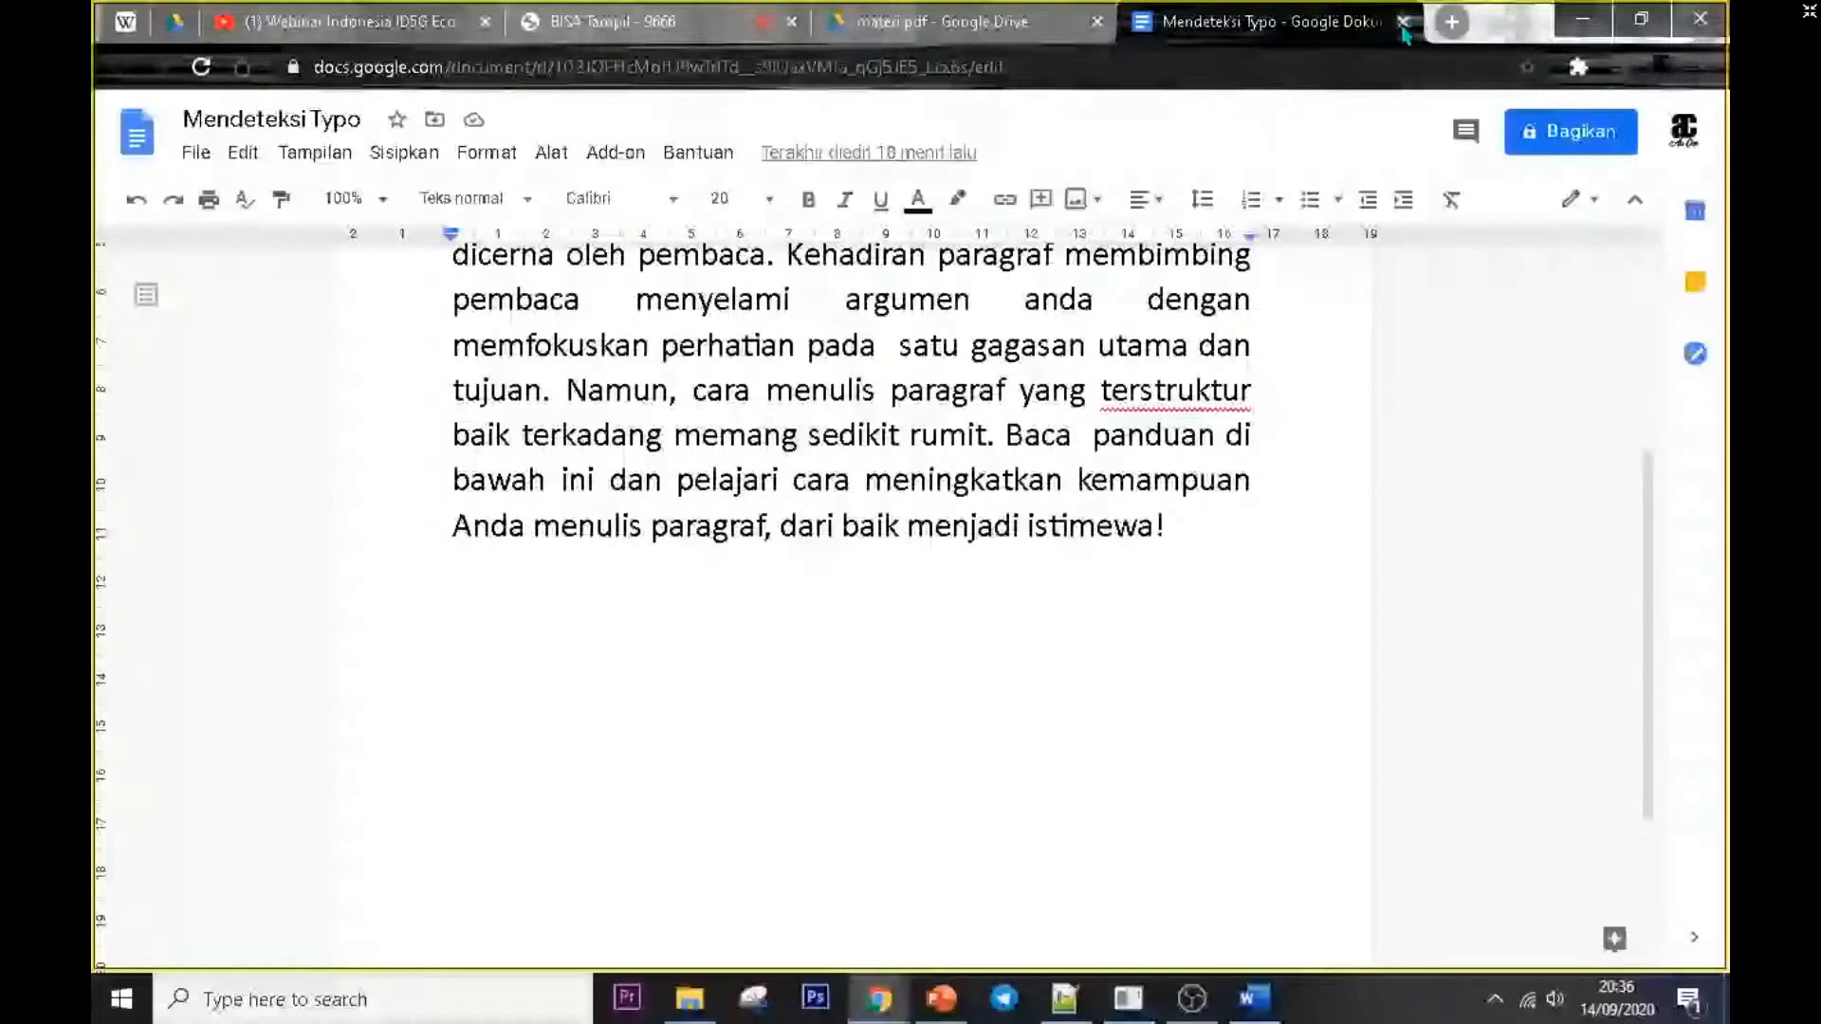
pyautogui.click(1403, 21)
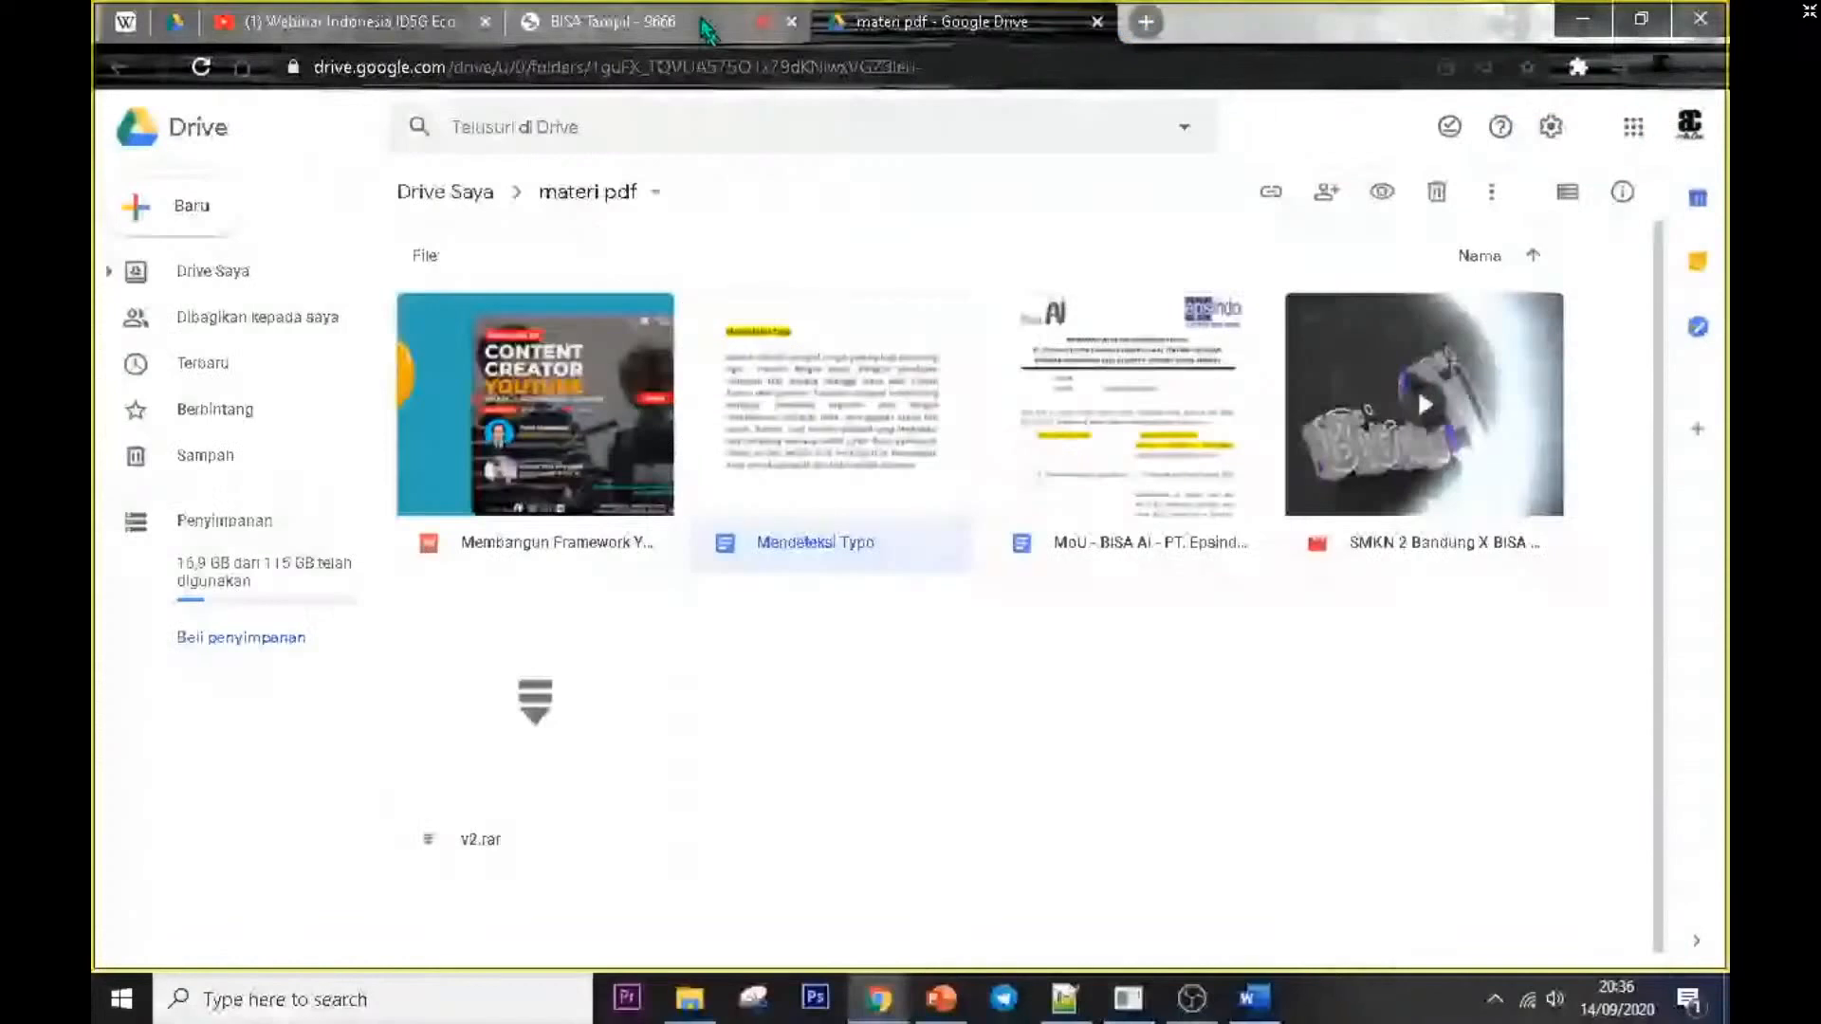
pyautogui.click(705, 23)
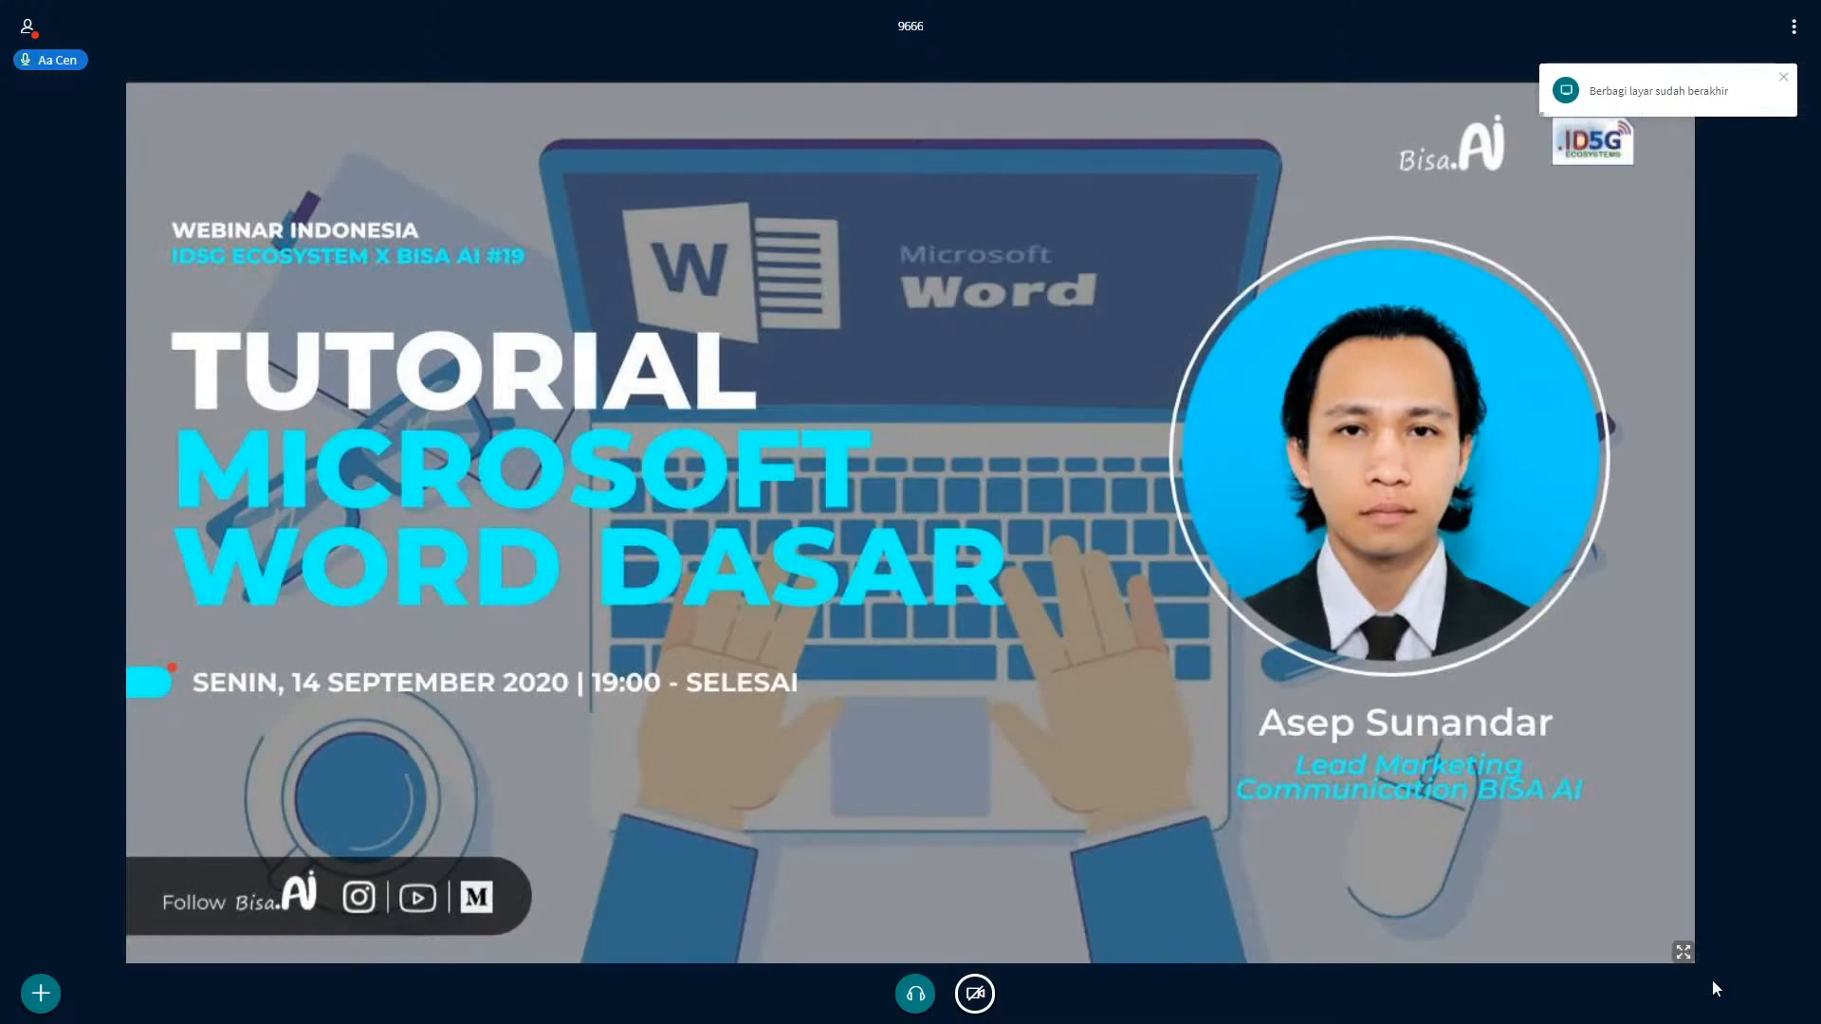
pyautogui.click(1682, 953)
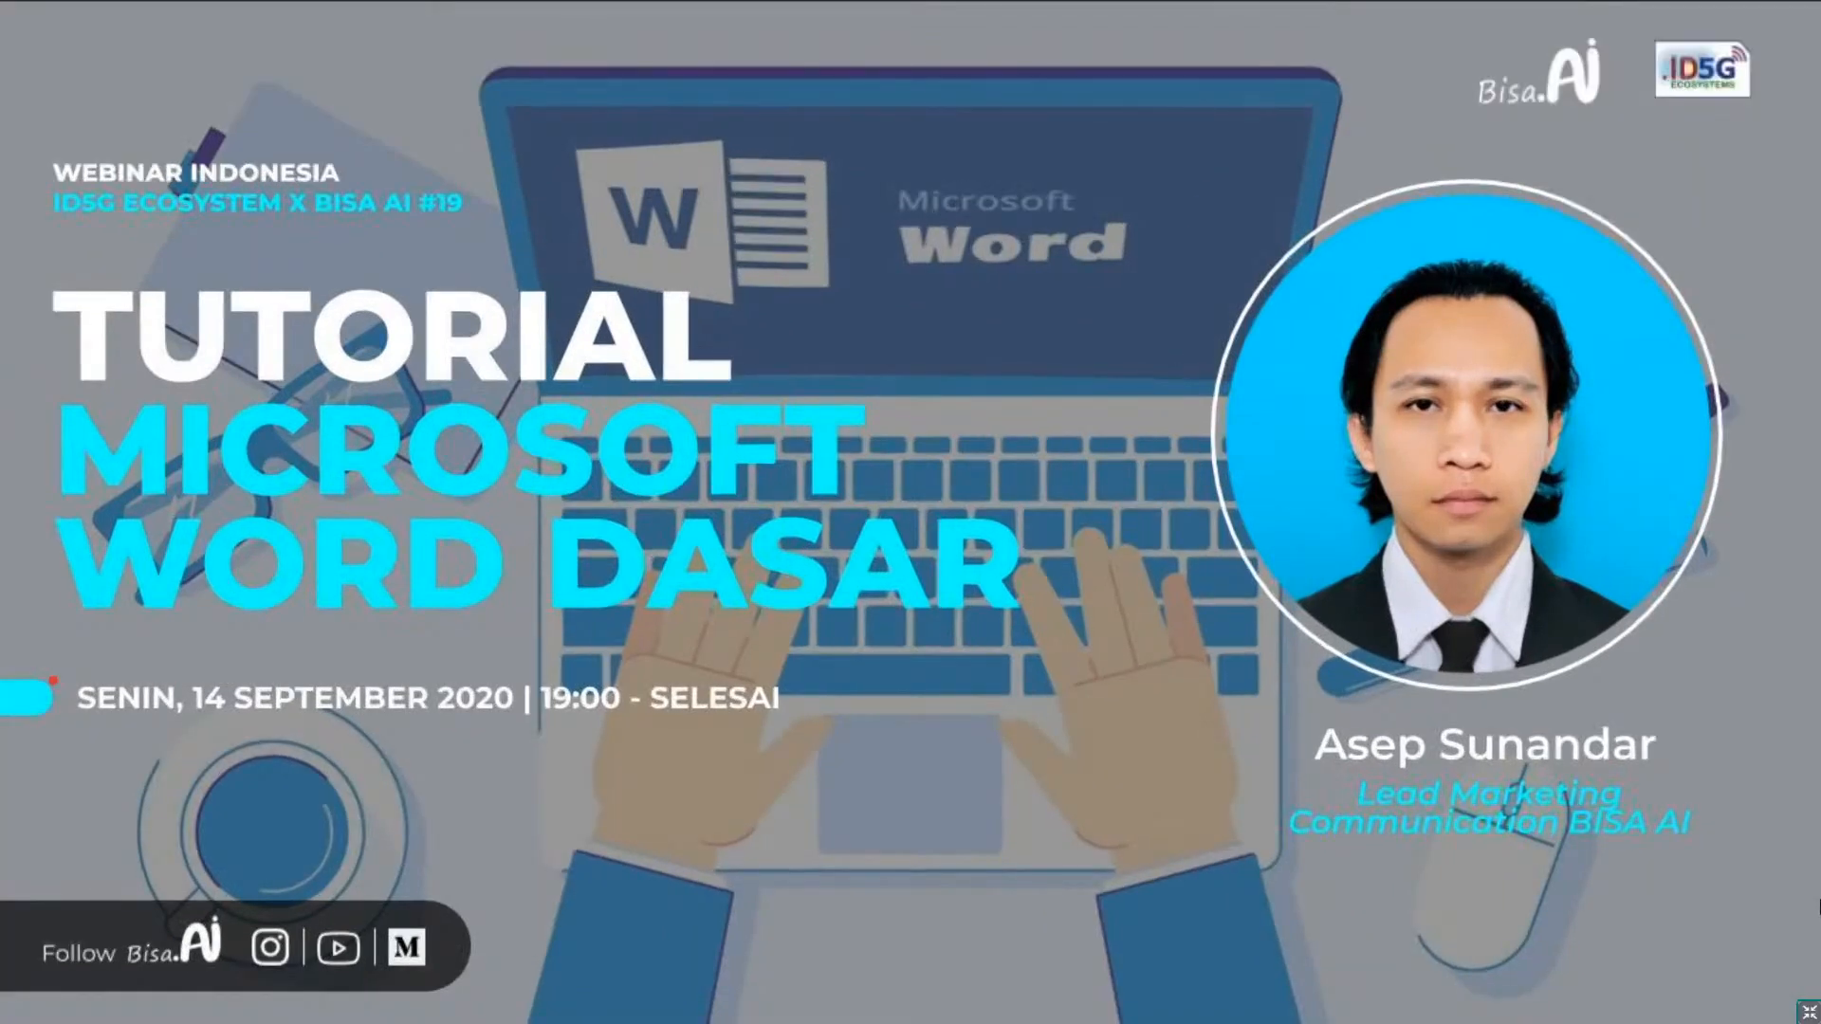